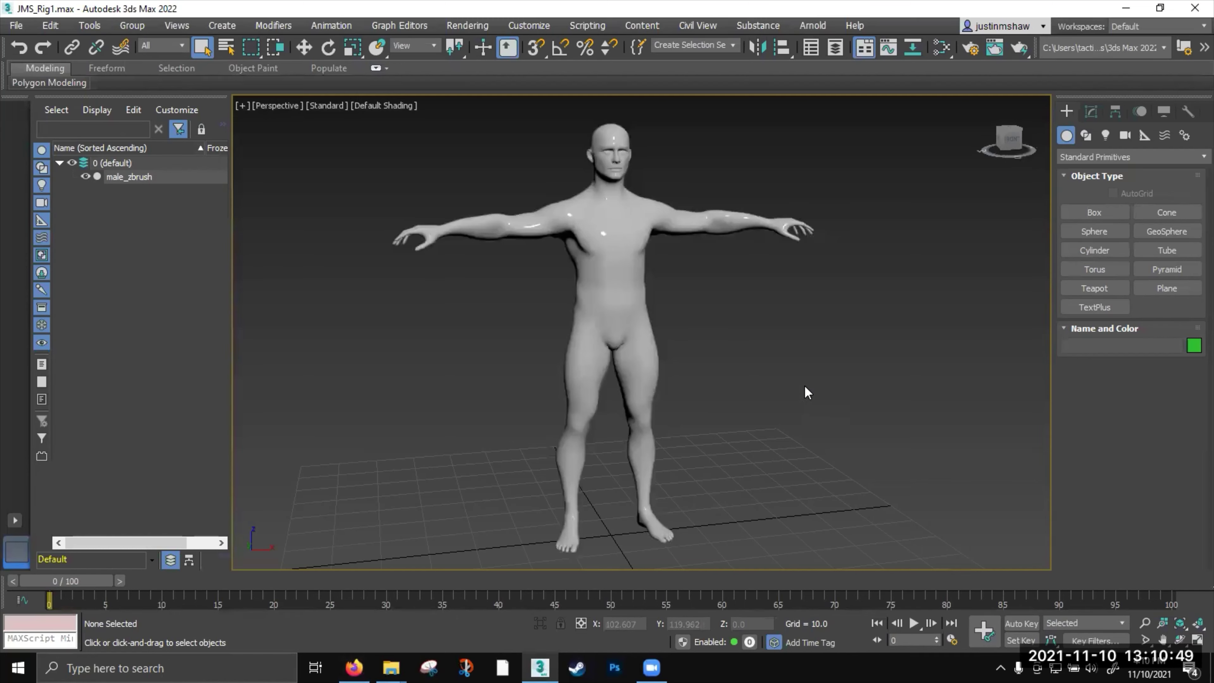
Examine the male_zbrush mesh's topology with edged faces shown and its profile in the left view
middle_drag(804, 385, 805, 378)
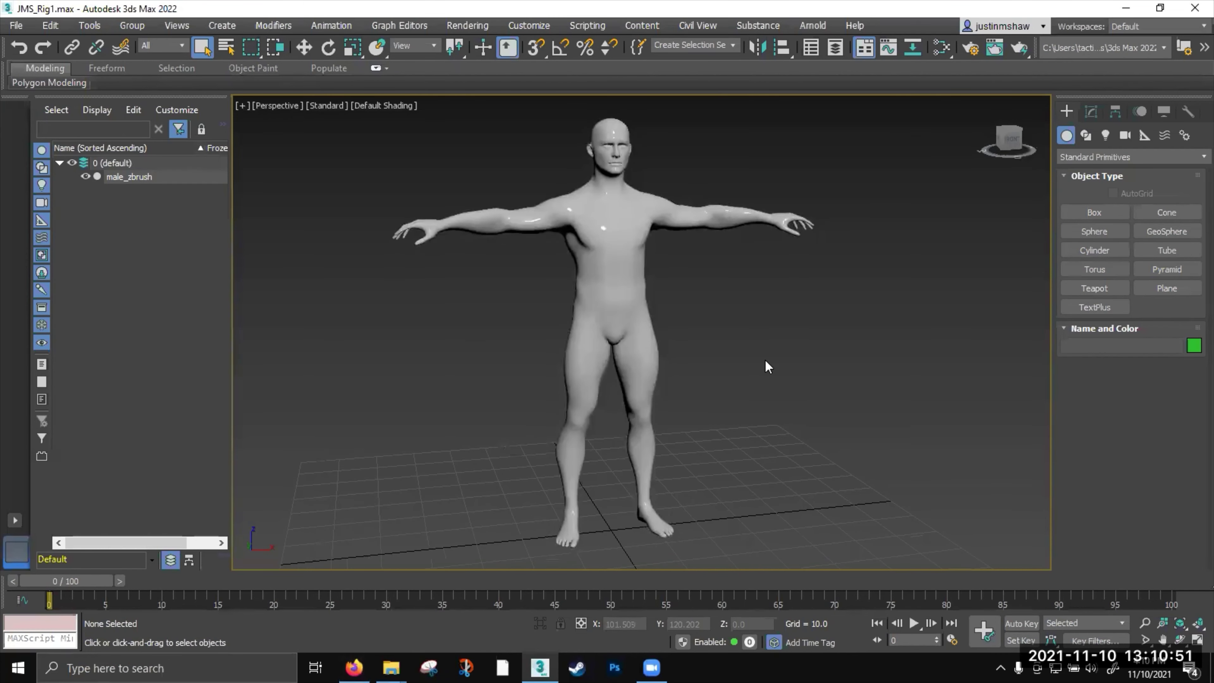
click(611, 289)
key(F4)
scroll(607, 288, up, 5)
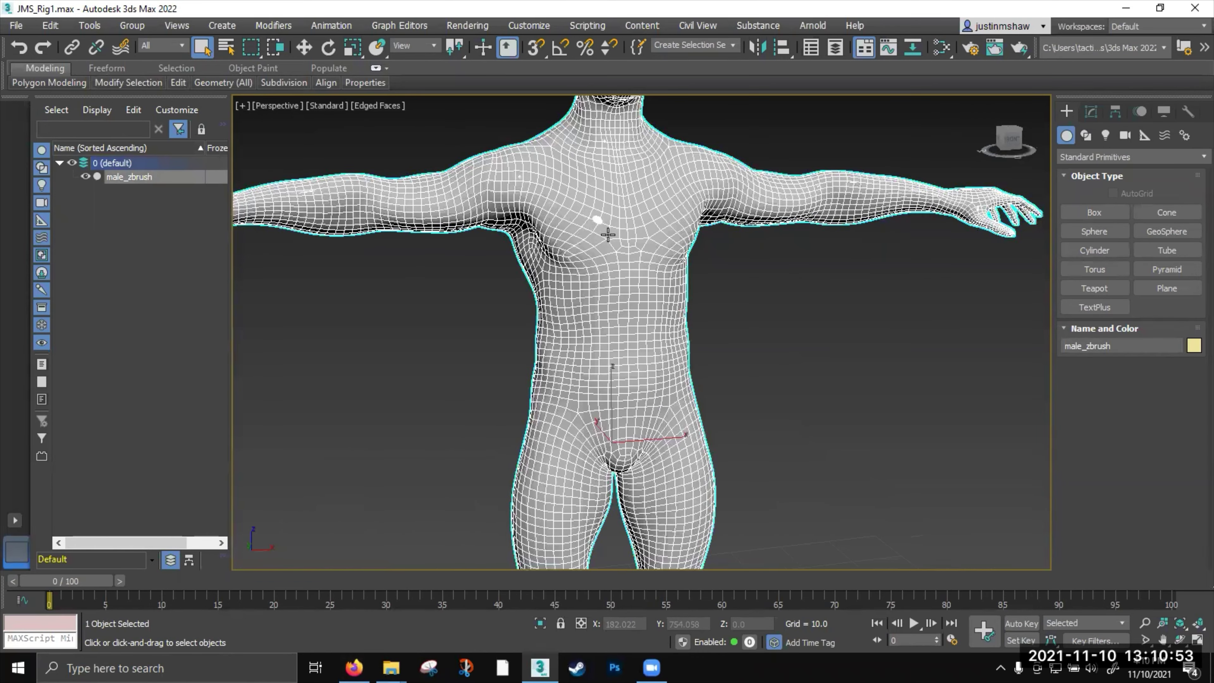
alt+middle_drag(596, 294, 722, 334)
scroll(700, 330, down, 3)
scroll(724, 335, down, 2)
key(F4)
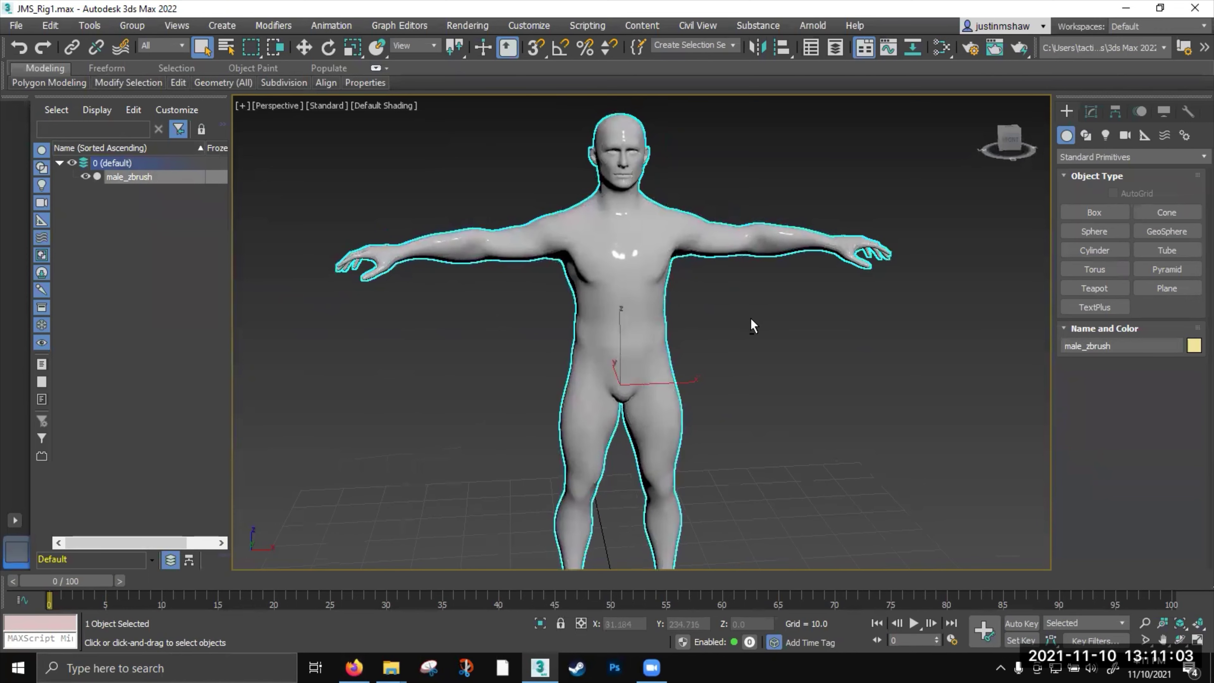
scroll(754, 327, down, 1)
middle_drag(782, 338, 782, 331)
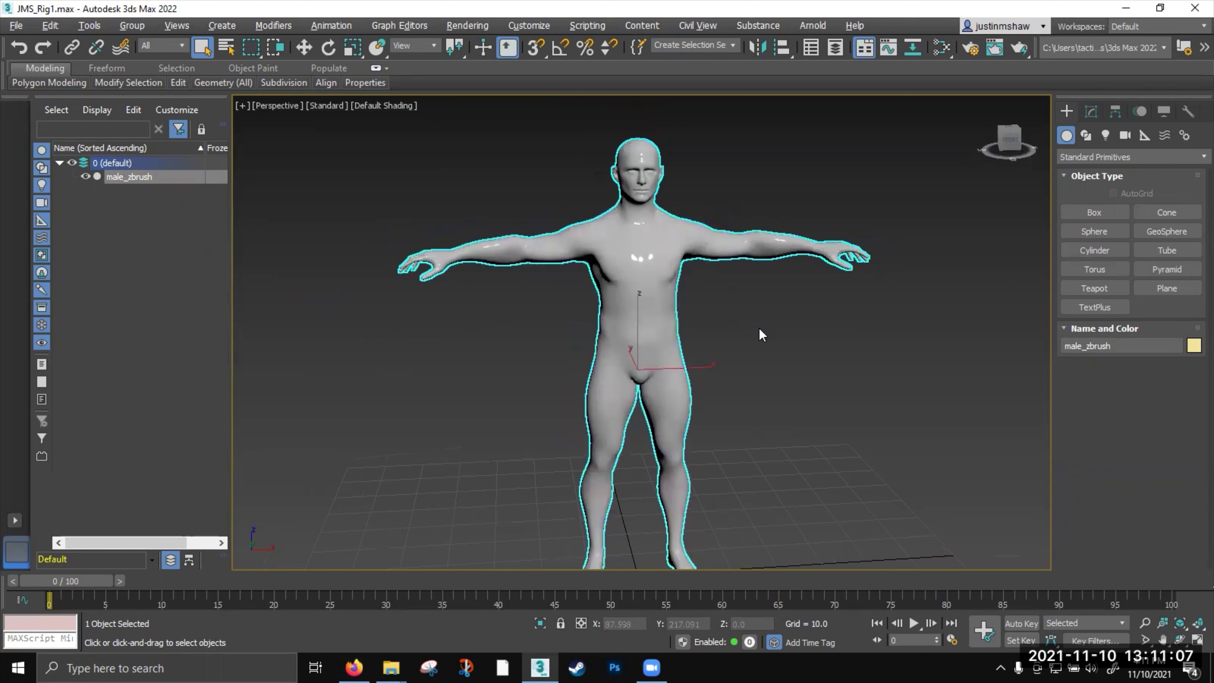
key(alt+w)
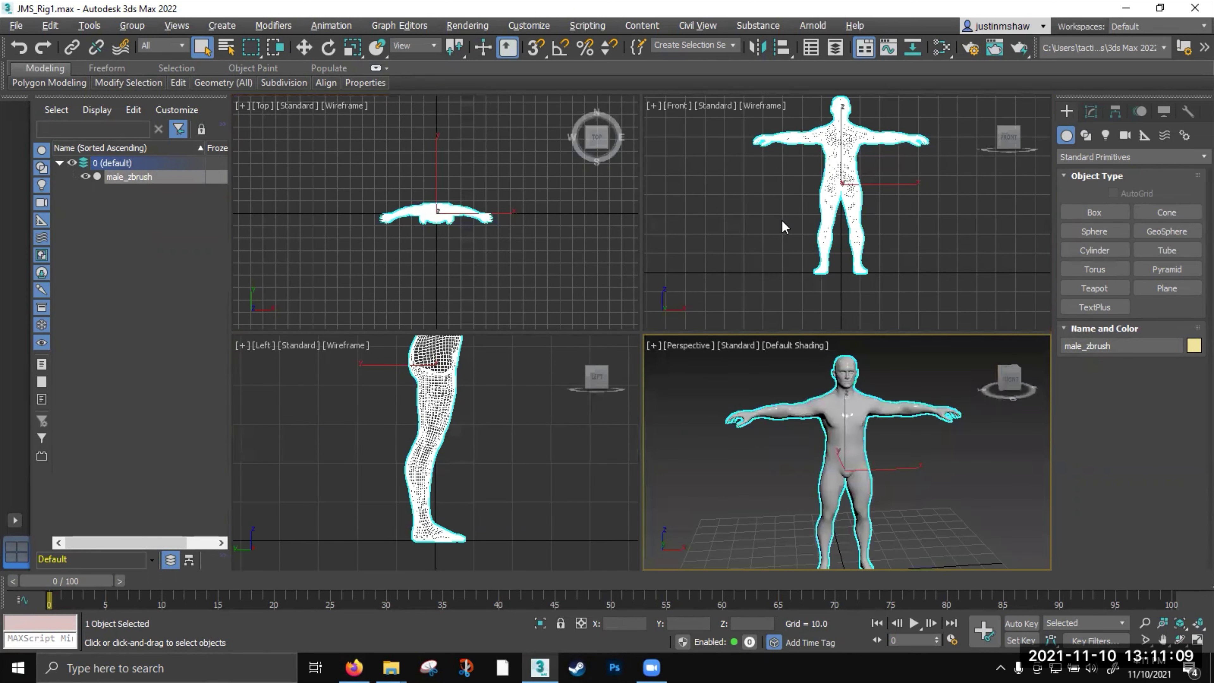
right_click(481, 393)
key(alt+w)
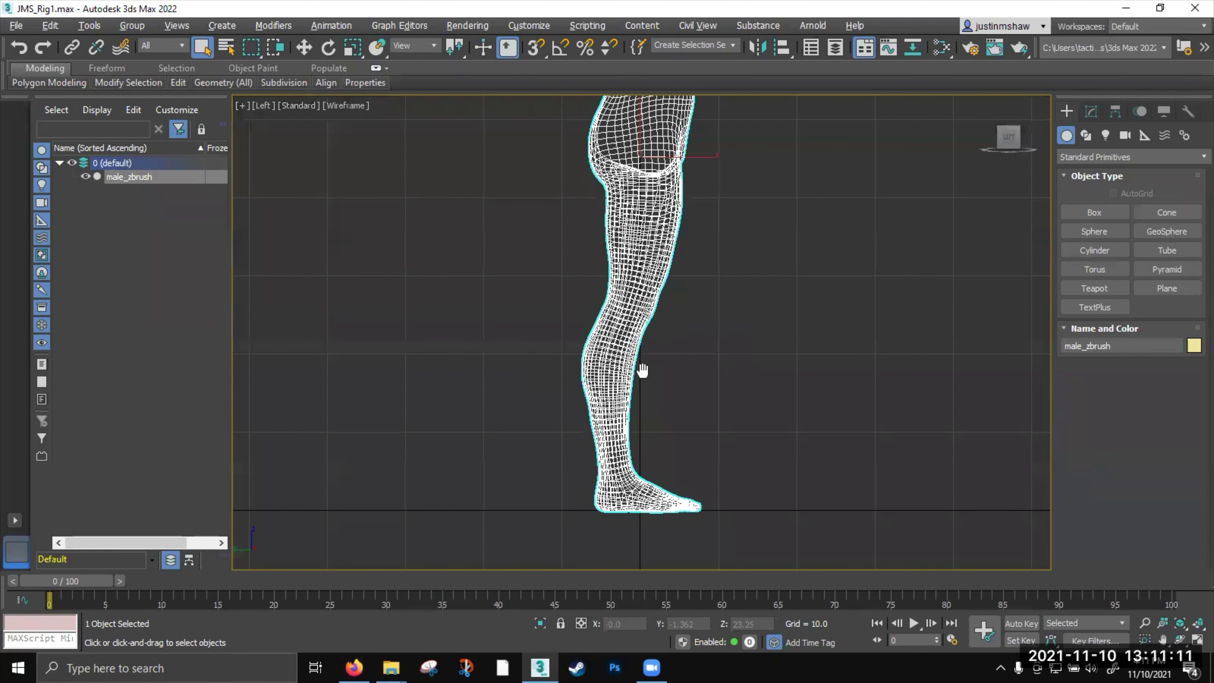
middle_drag(642, 370, 635, 408)
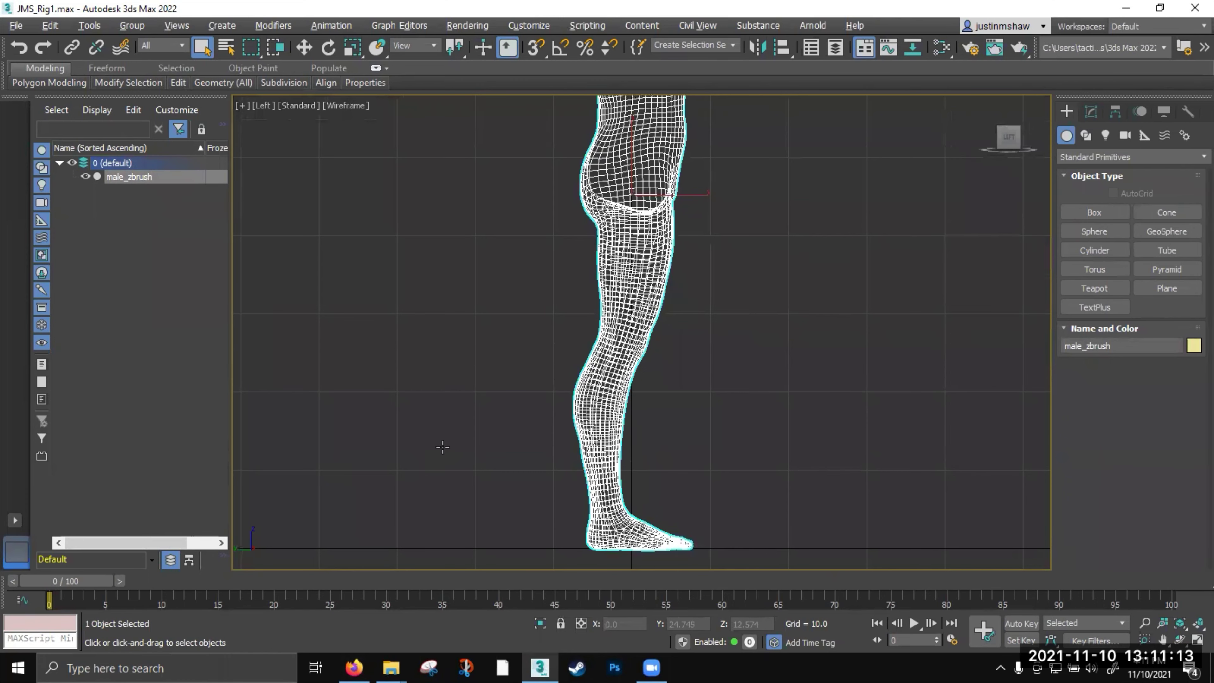
key(alt+w)
right_click(835, 433)
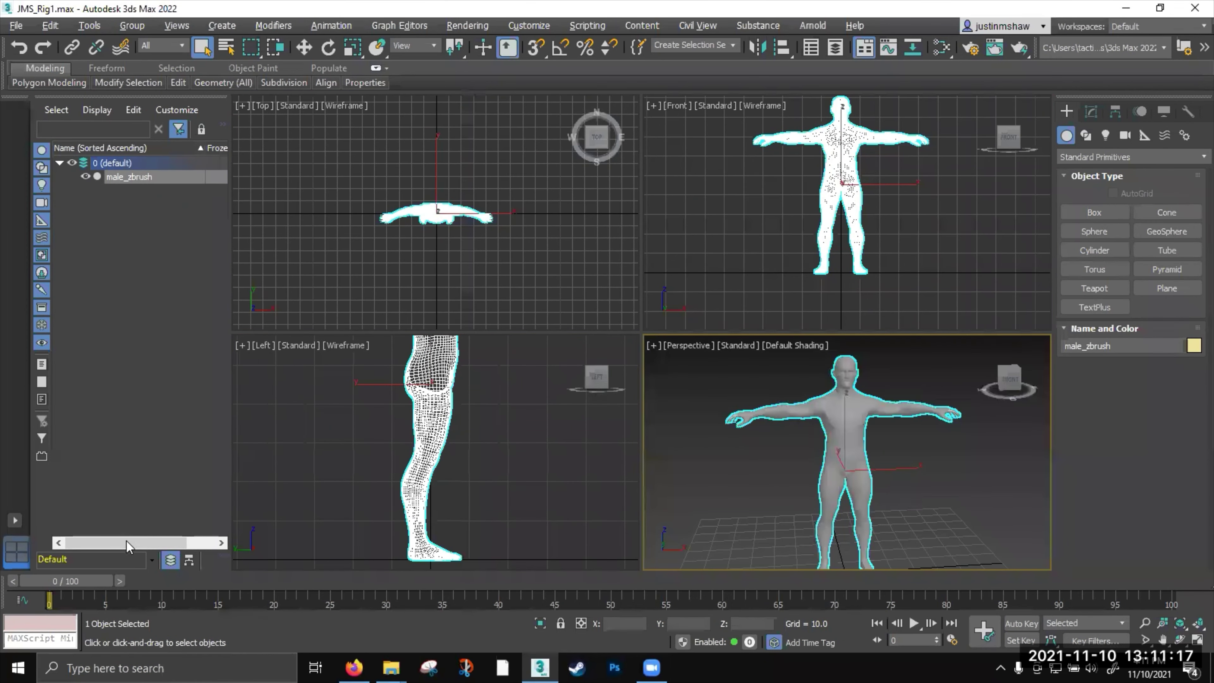
Replace the docked layer explorer with a new docked Scene Explorer, wide enough to show the Frozen column
drag(128, 545, 156, 545)
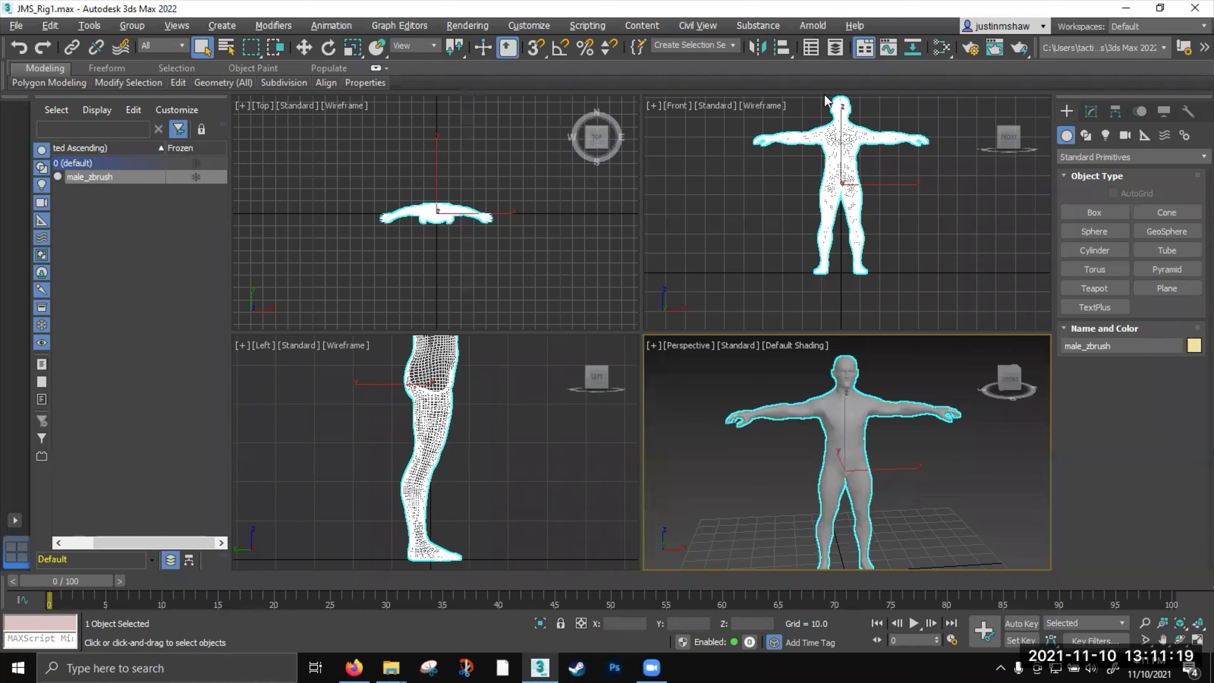
click(816, 54)
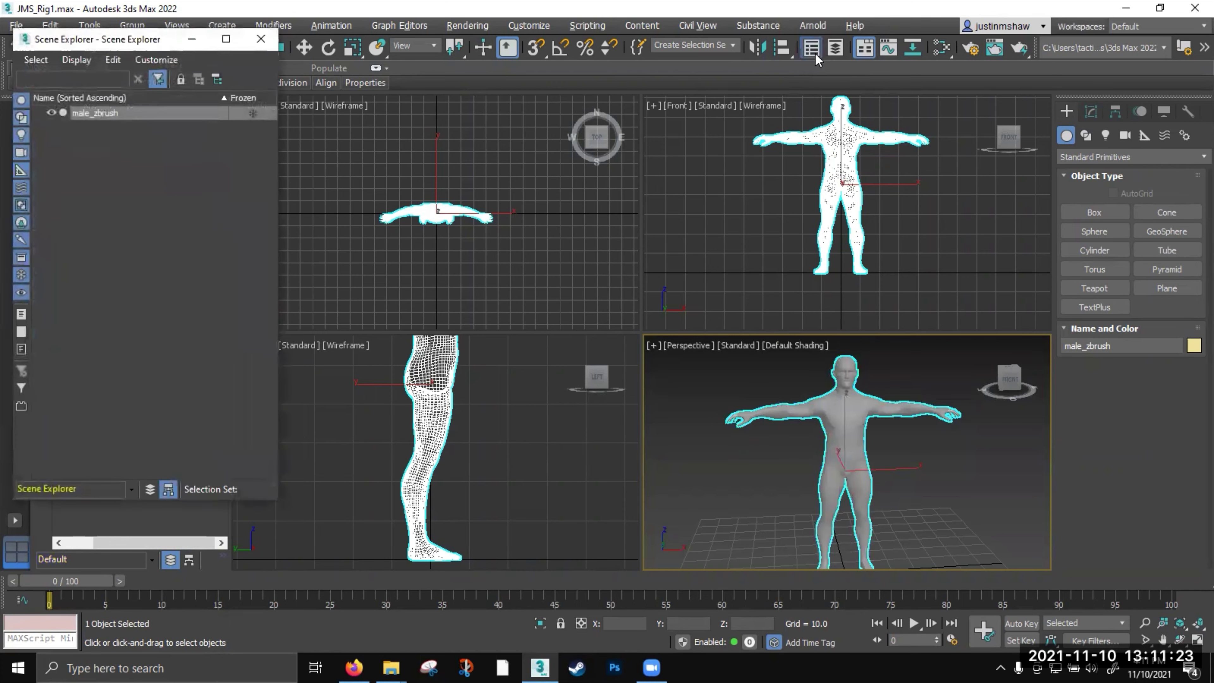
click(815, 54)
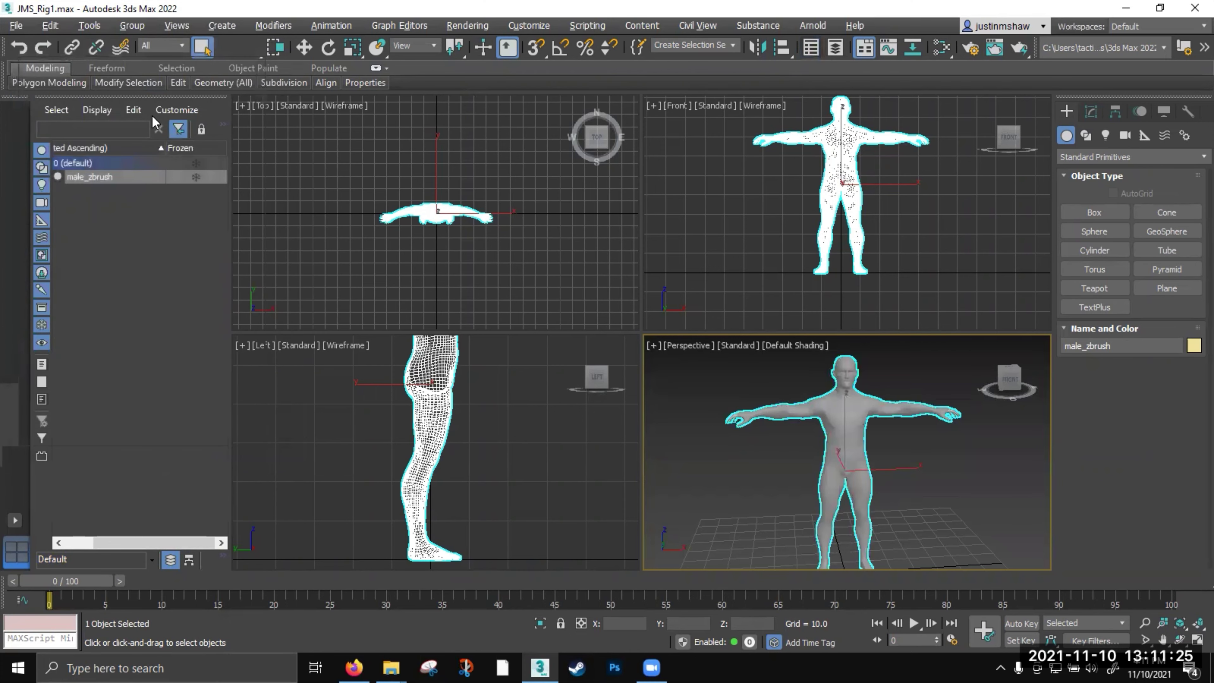
drag(155, 97, 411, 116)
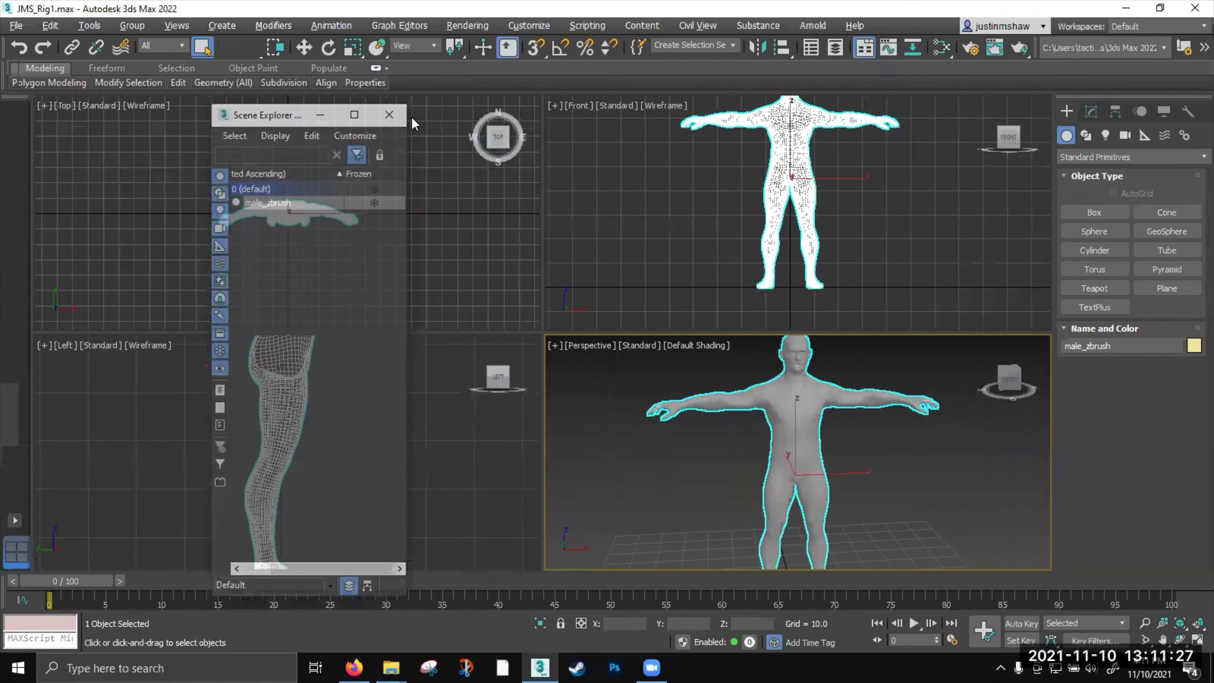
click(811, 48)
click(811, 49)
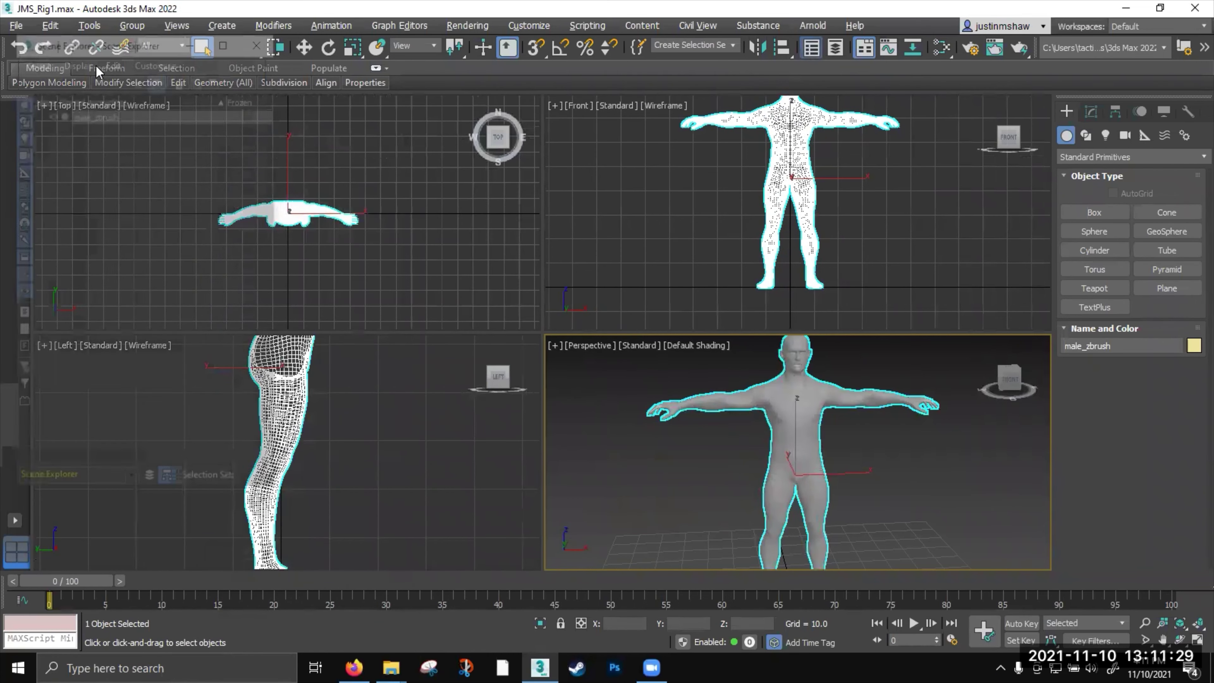
drag(99, 49, 1, 144)
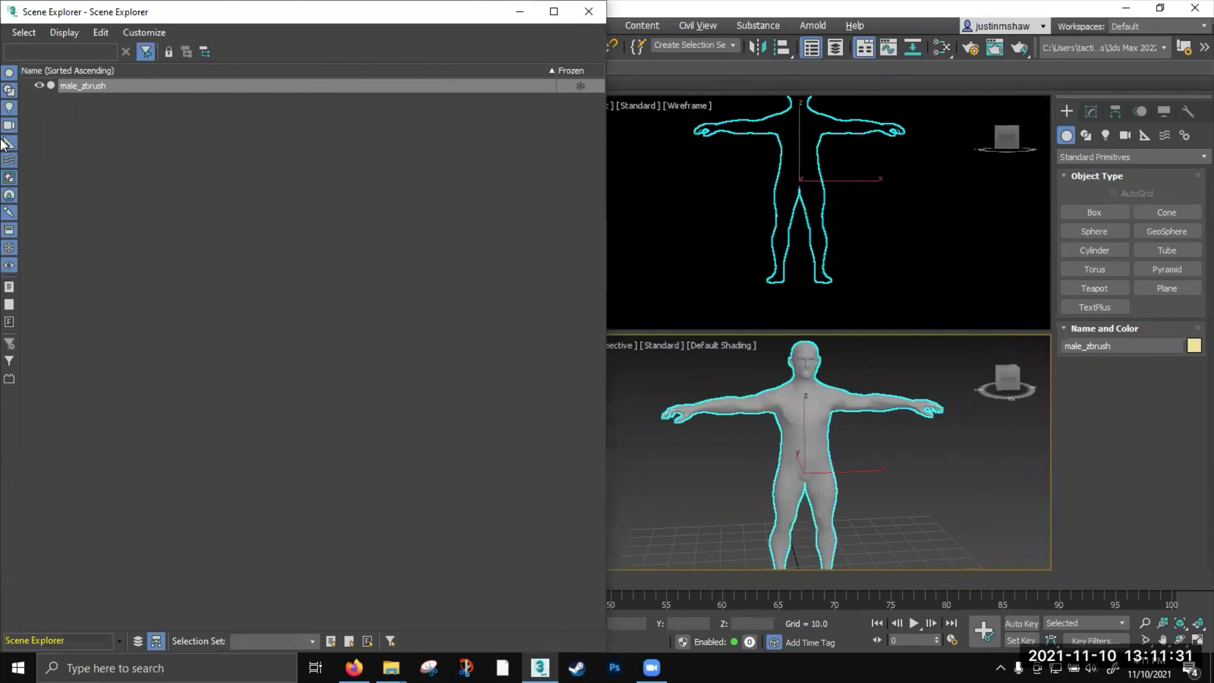
double_click(293, 23)
drag(112, 210, 219, 213)
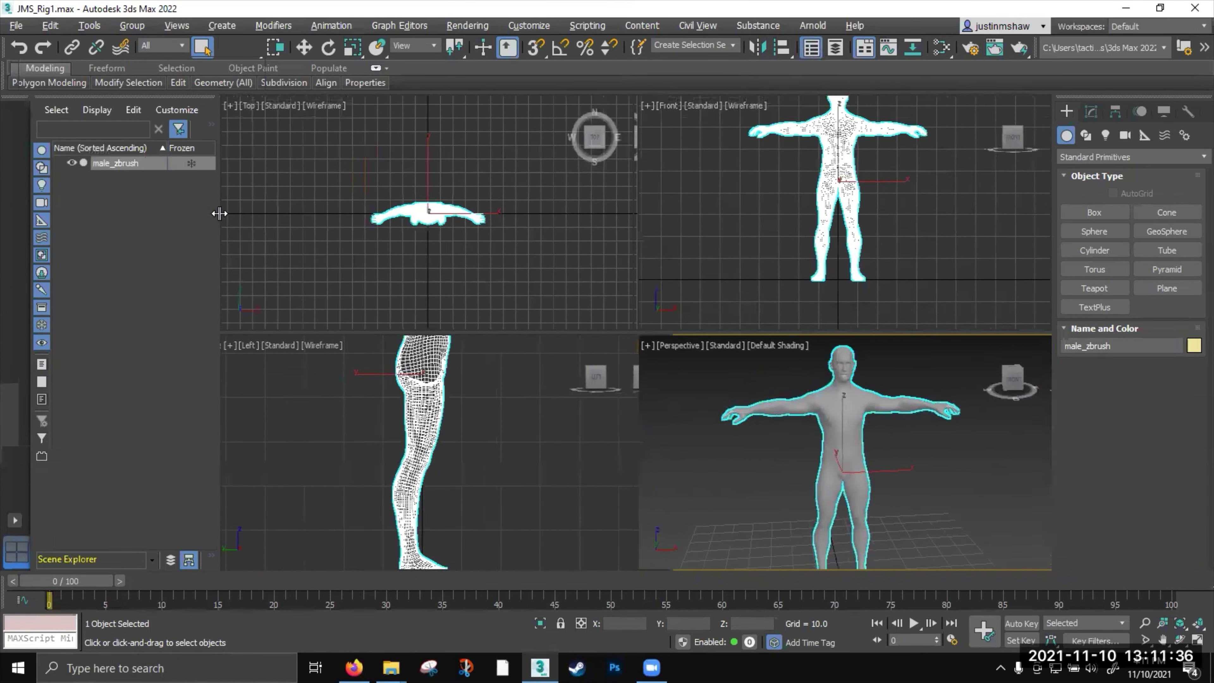
Freeze the male_zbrush mesh with the Scene Explorer sorted by layer, and deselect it in the maximized left view
click(191, 163)
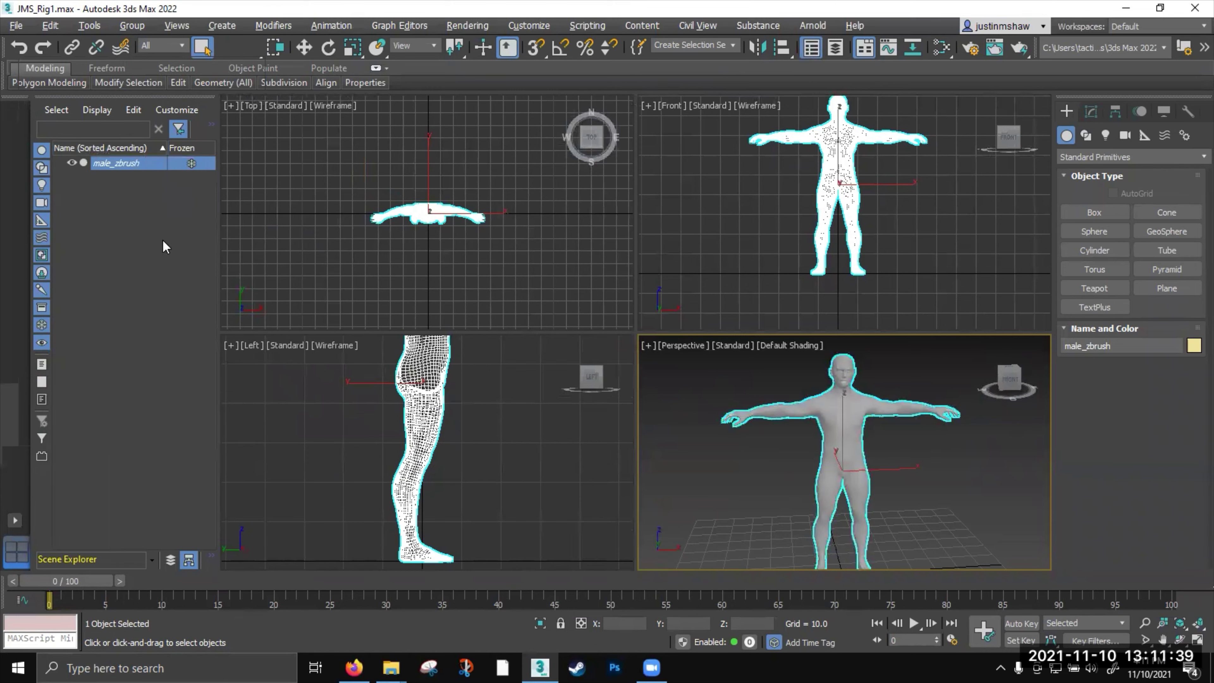
click(171, 560)
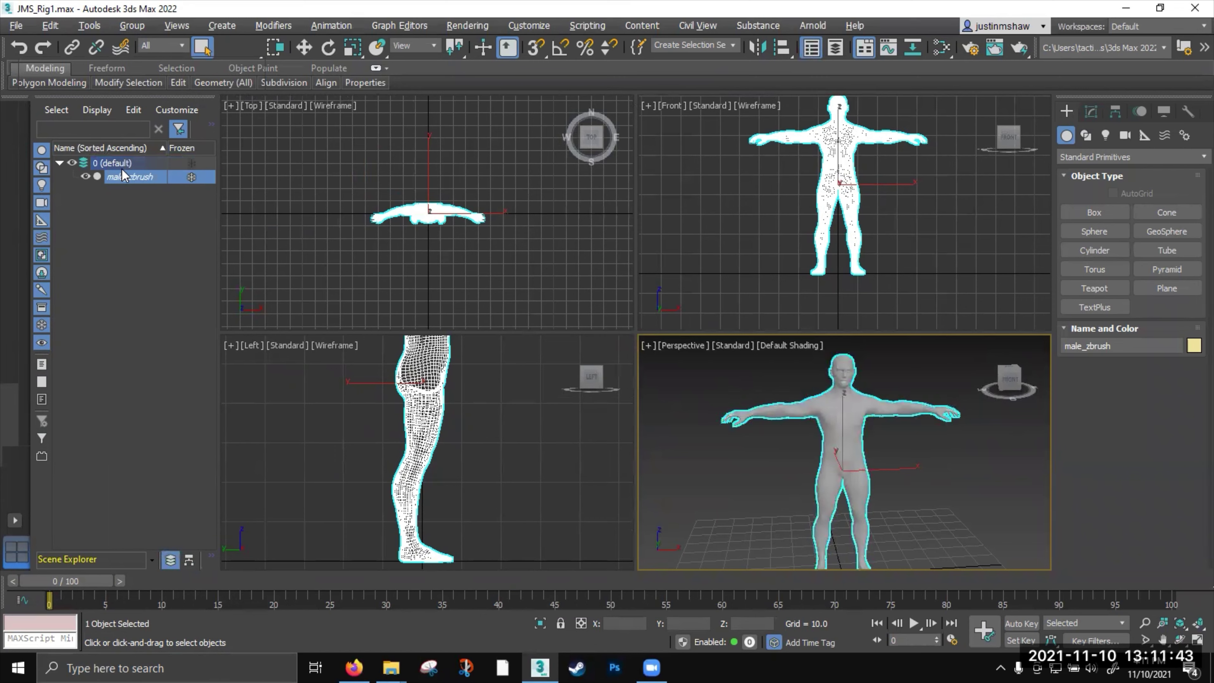
middle_drag(481, 432, 499, 439)
key(alt+w)
middle_drag(648, 339, 637, 360)
scroll(636, 359, down, 2)
click(521, 341)
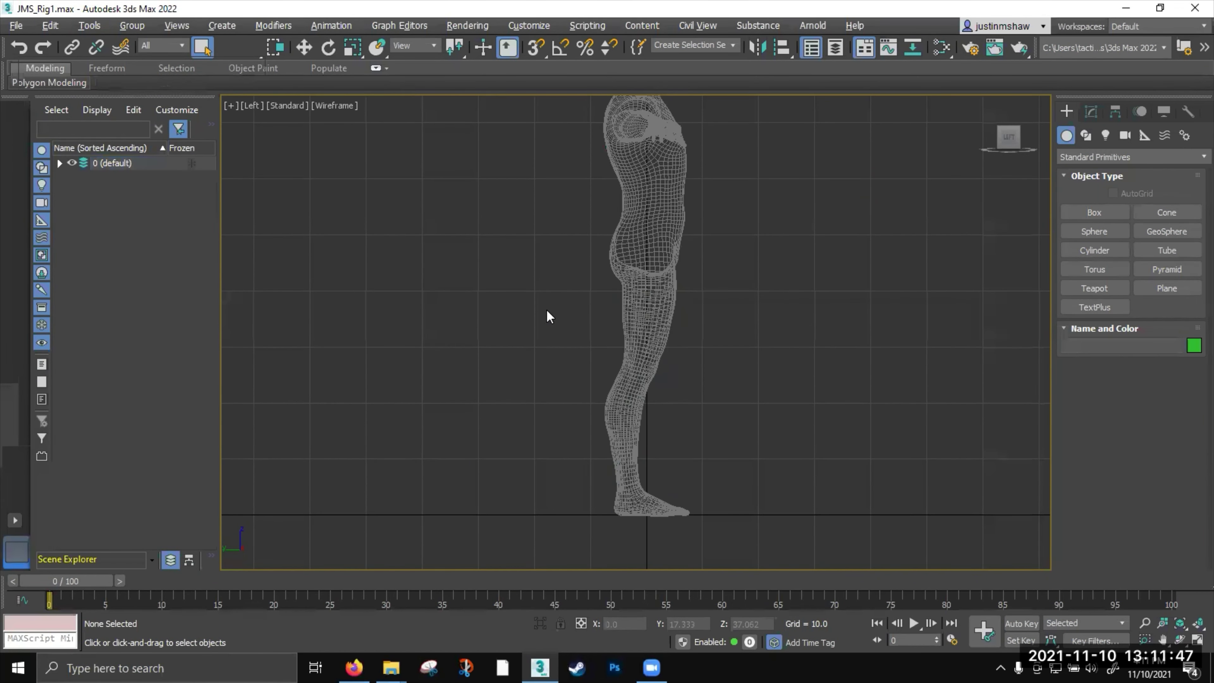
Draw a chain of three Bones in the left view, from the pelvis through the waist and chest to shoulder height
middle_drag(546, 308, 537, 316)
click(1185, 136)
click(1109, 217)
middle_drag(637, 285, 577, 467)
scroll(624, 353, up, 2)
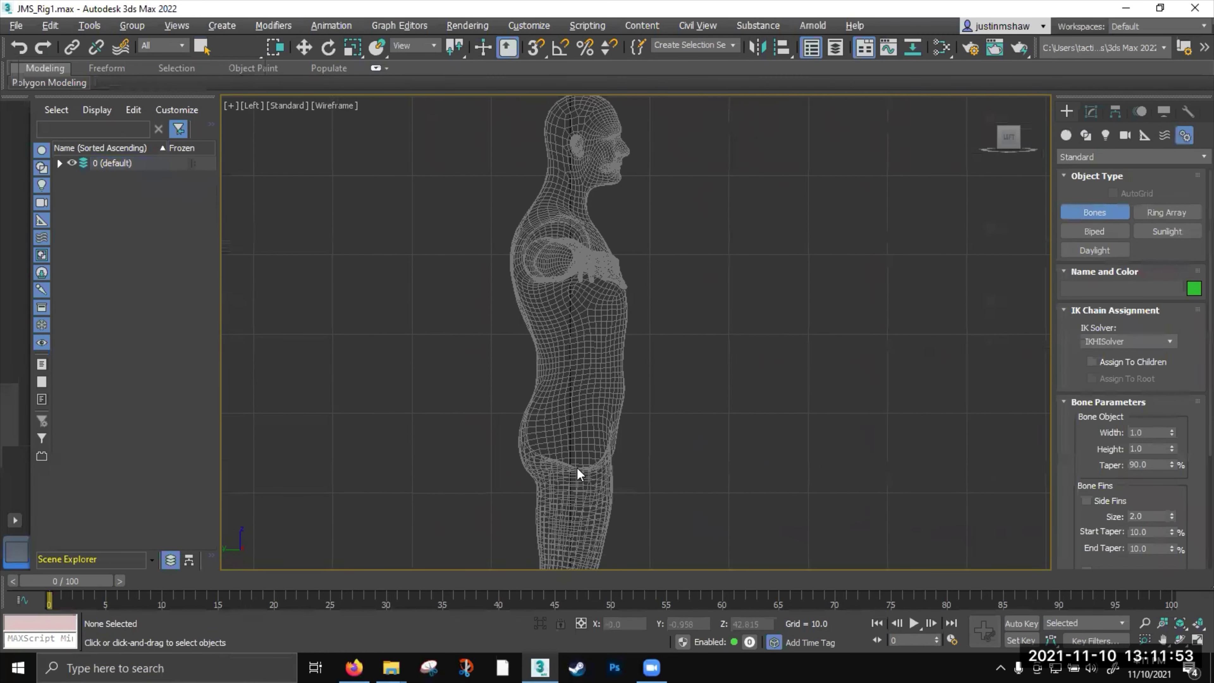
click(564, 453)
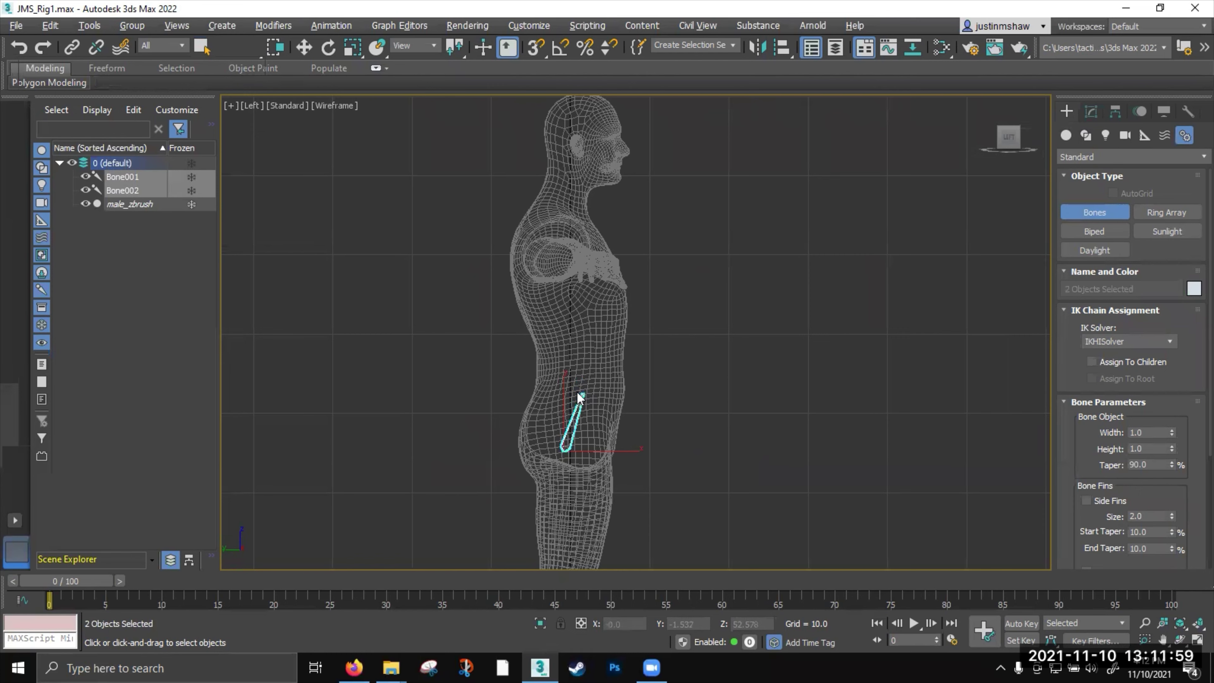
click(578, 390)
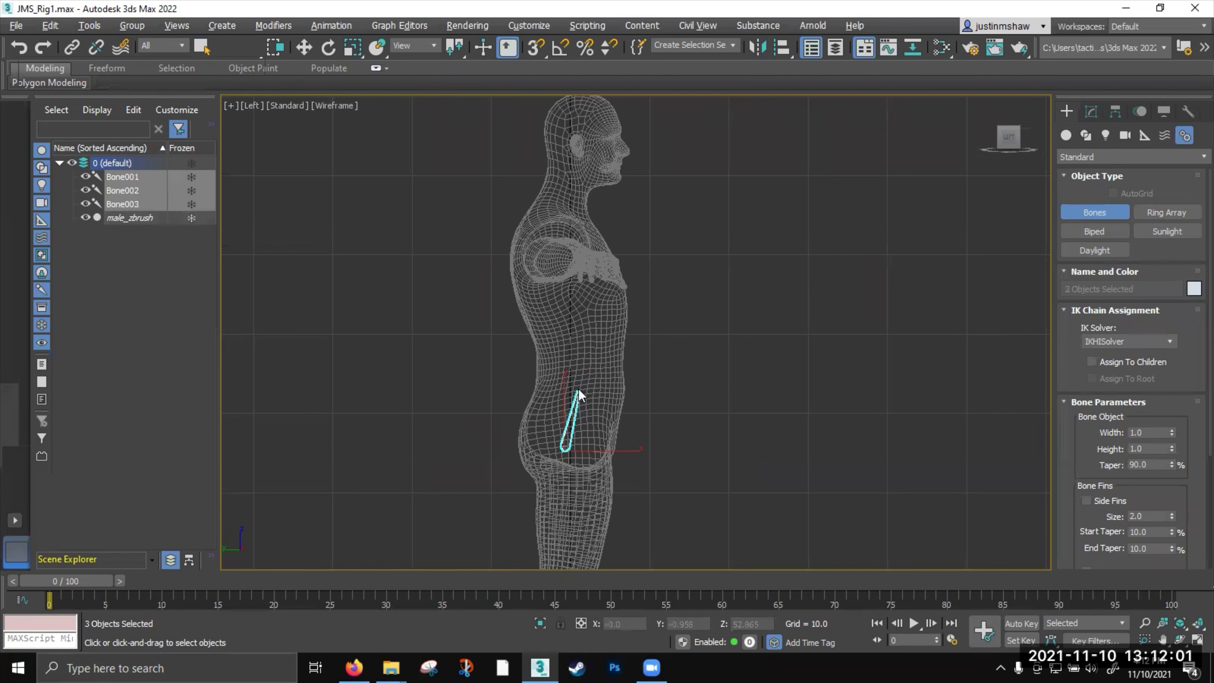
click(572, 326)
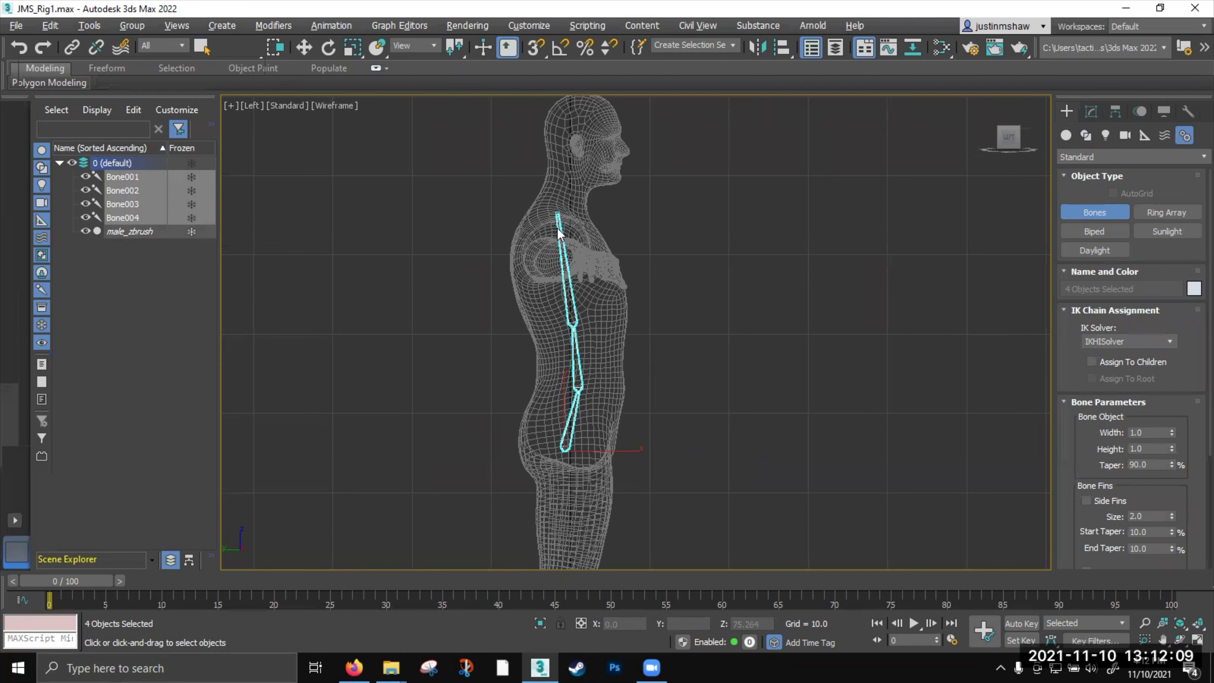
click(566, 253)
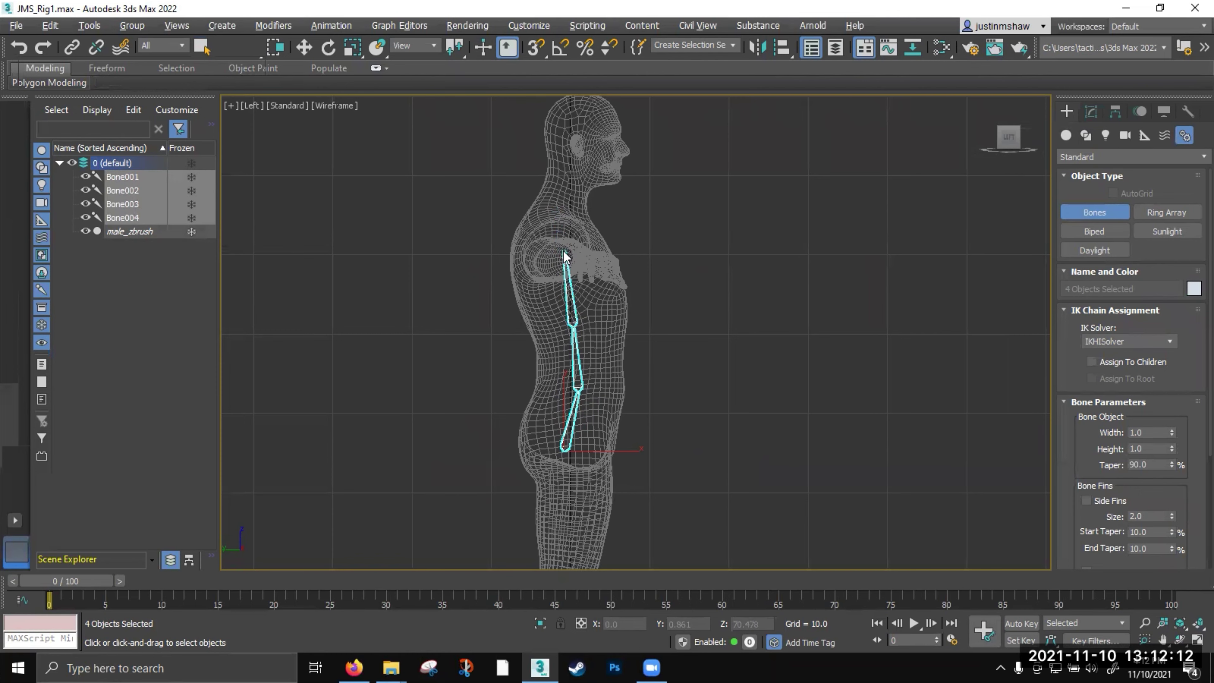
Extend the bone chain with a neck bone and a head bone reaching the top of the head, and end the chain
click(562, 212)
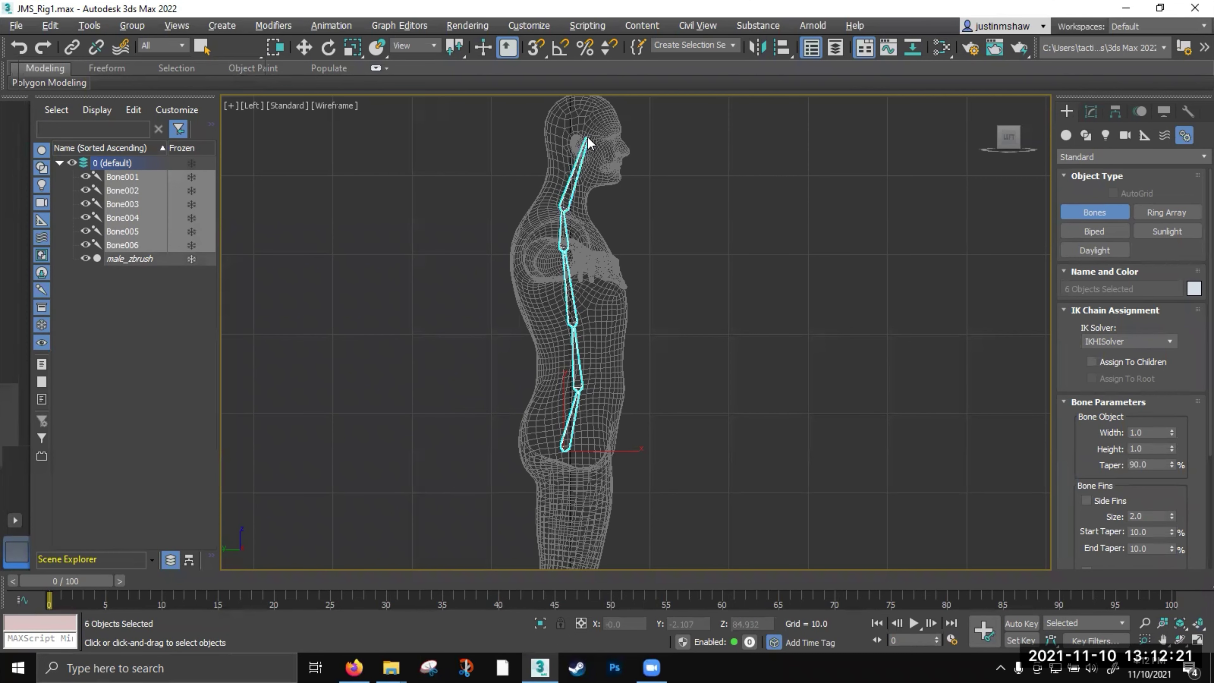
middle_drag(589, 137, 581, 164)
click(587, 127)
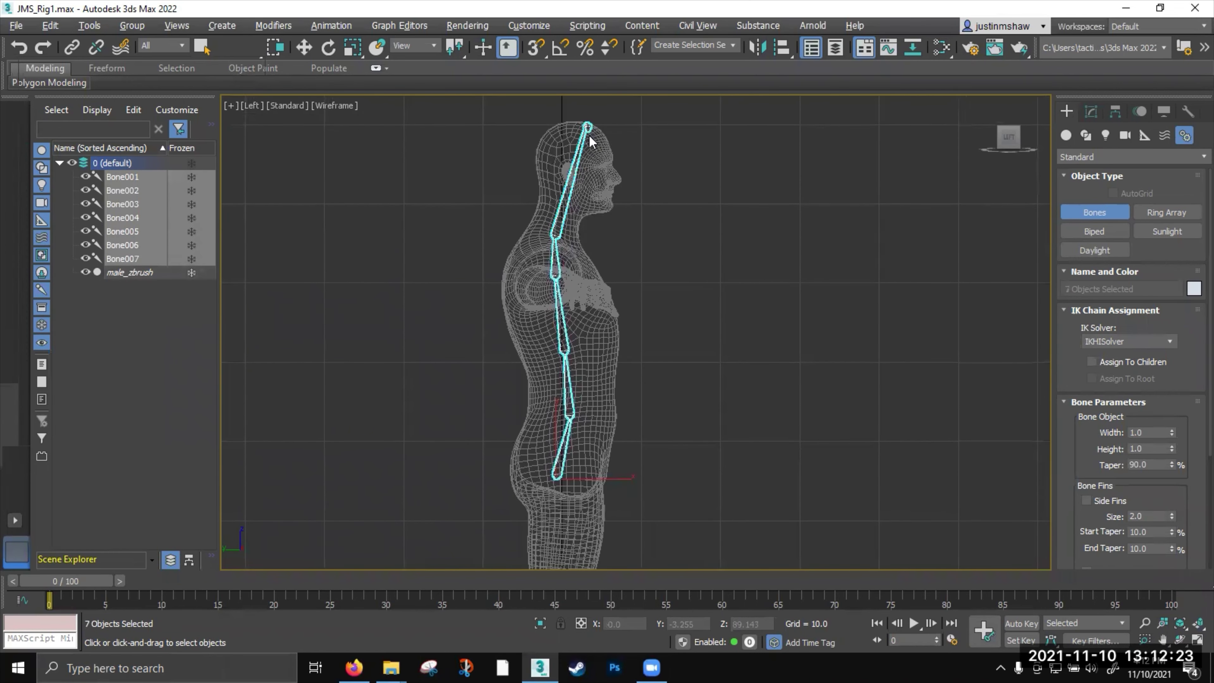
right_click(590, 136)
Enable Bone Edit Mode in Bone Tools and move the joint between the neck and head bones slightly upward
scroll(597, 175, up, 3)
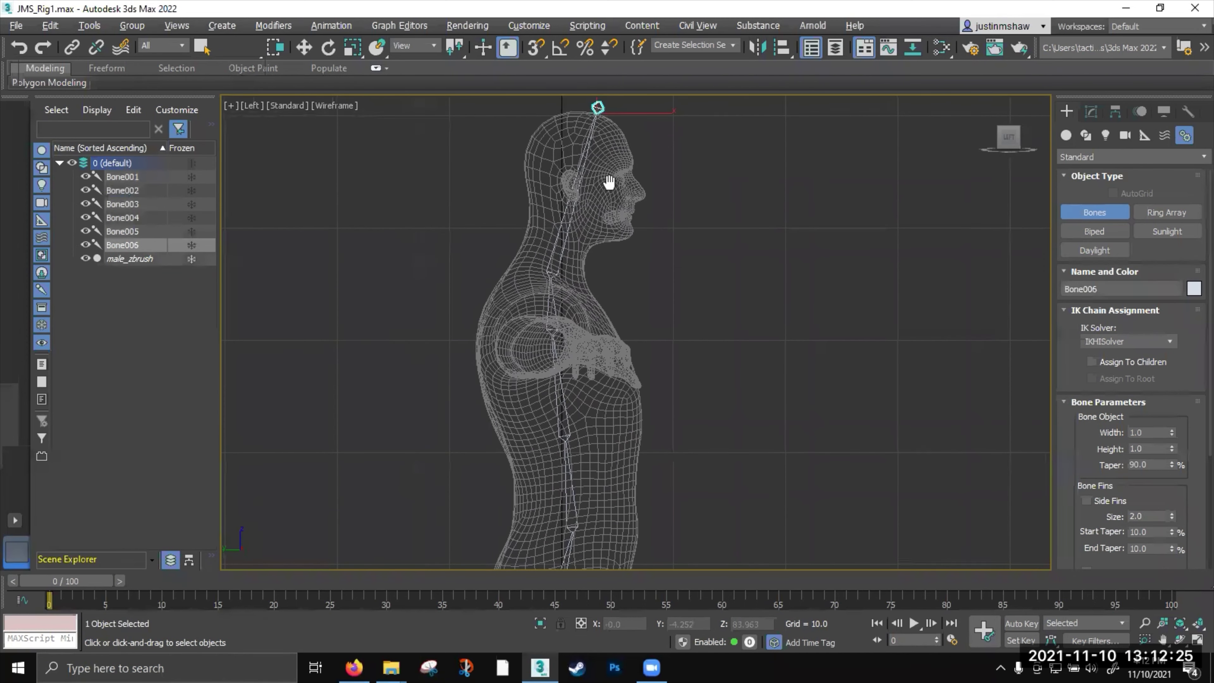
middle_drag(610, 184, 616, 173)
click(331, 26)
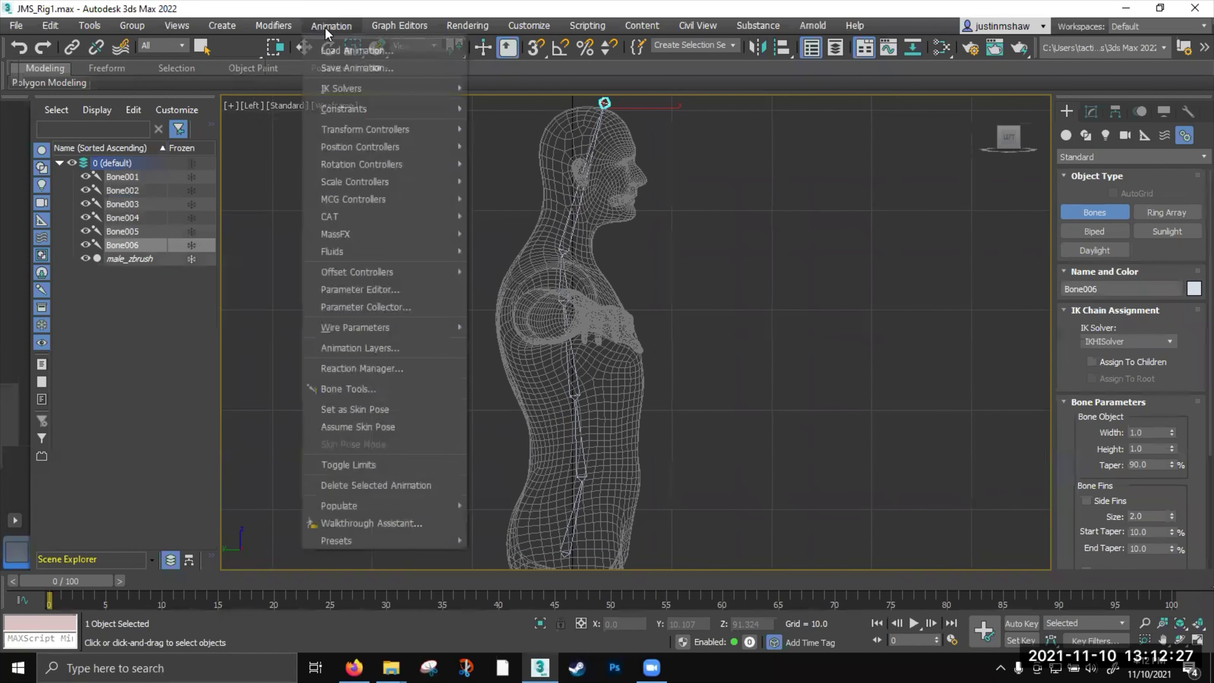
click(384, 388)
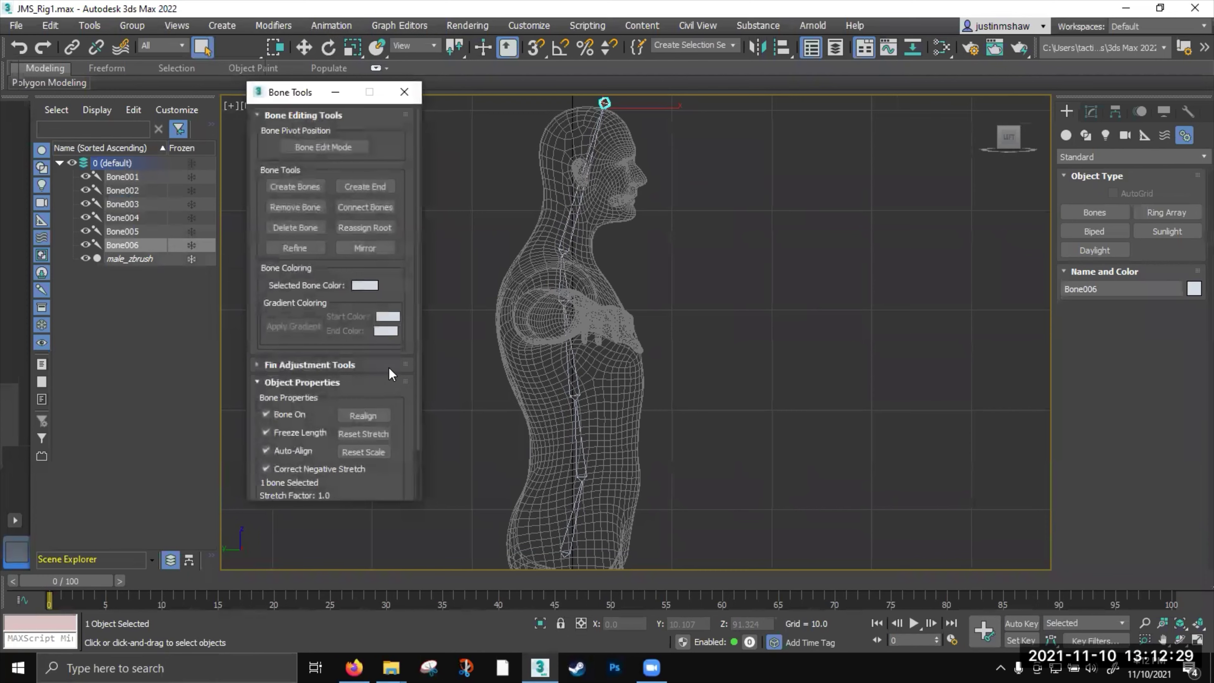
click(322, 147)
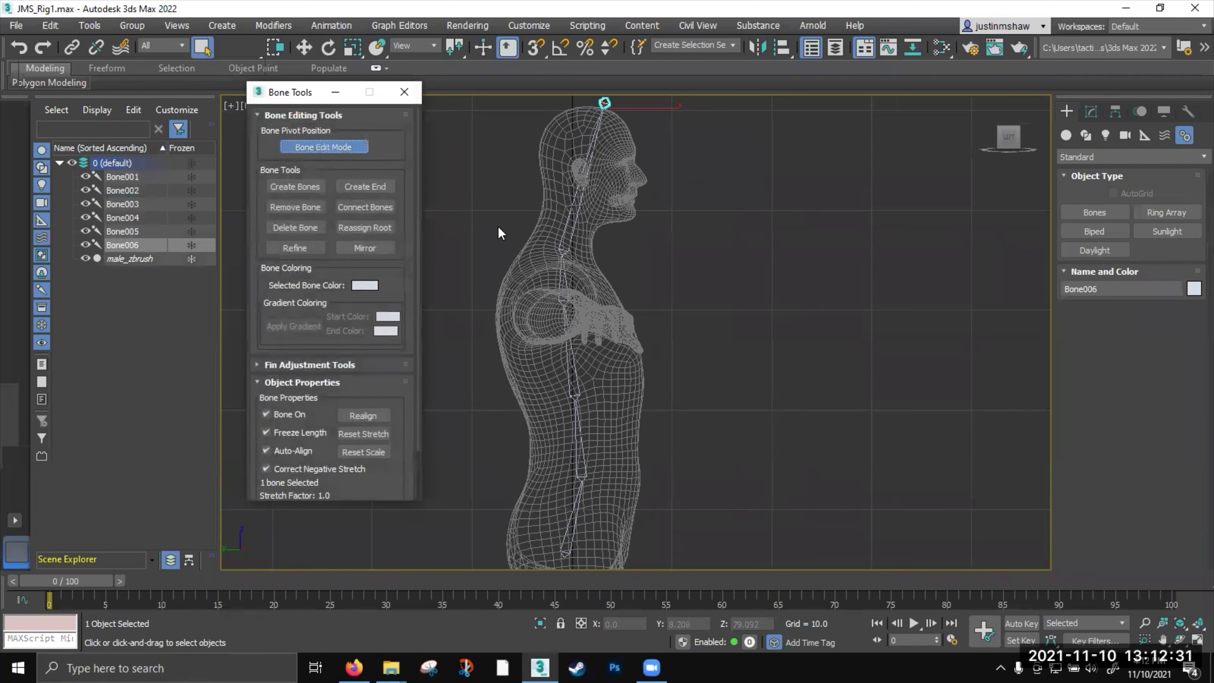
click(561, 249)
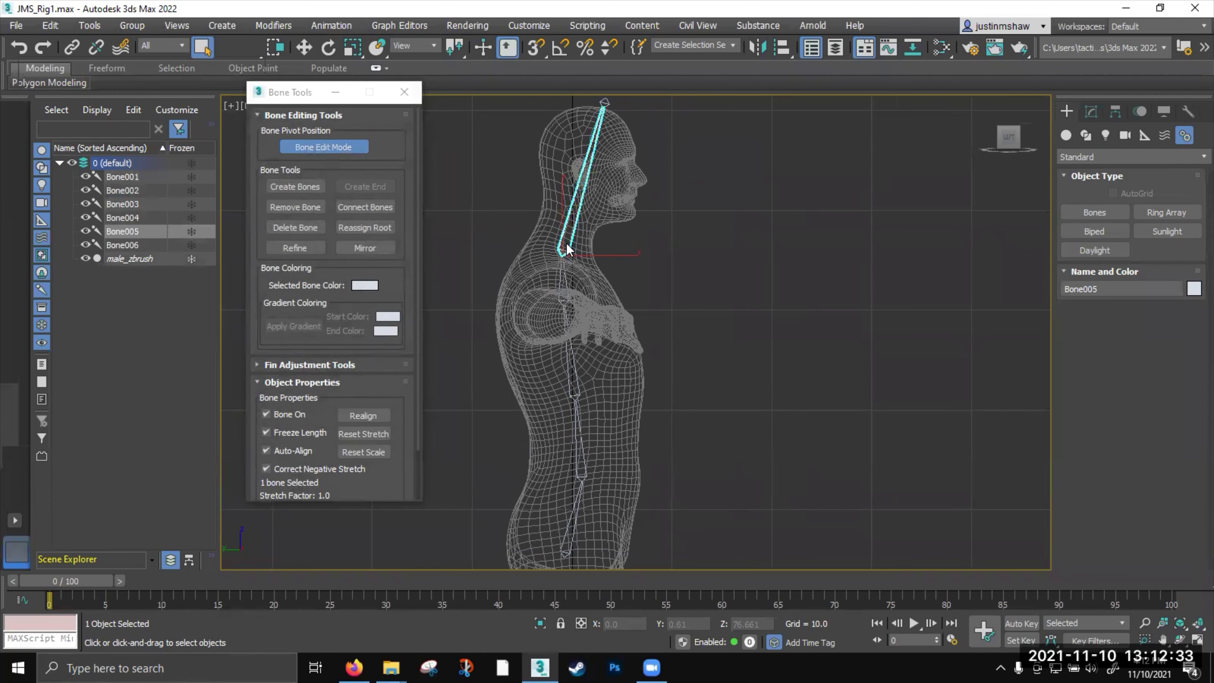
key(w)
drag(584, 234, 584, 229)
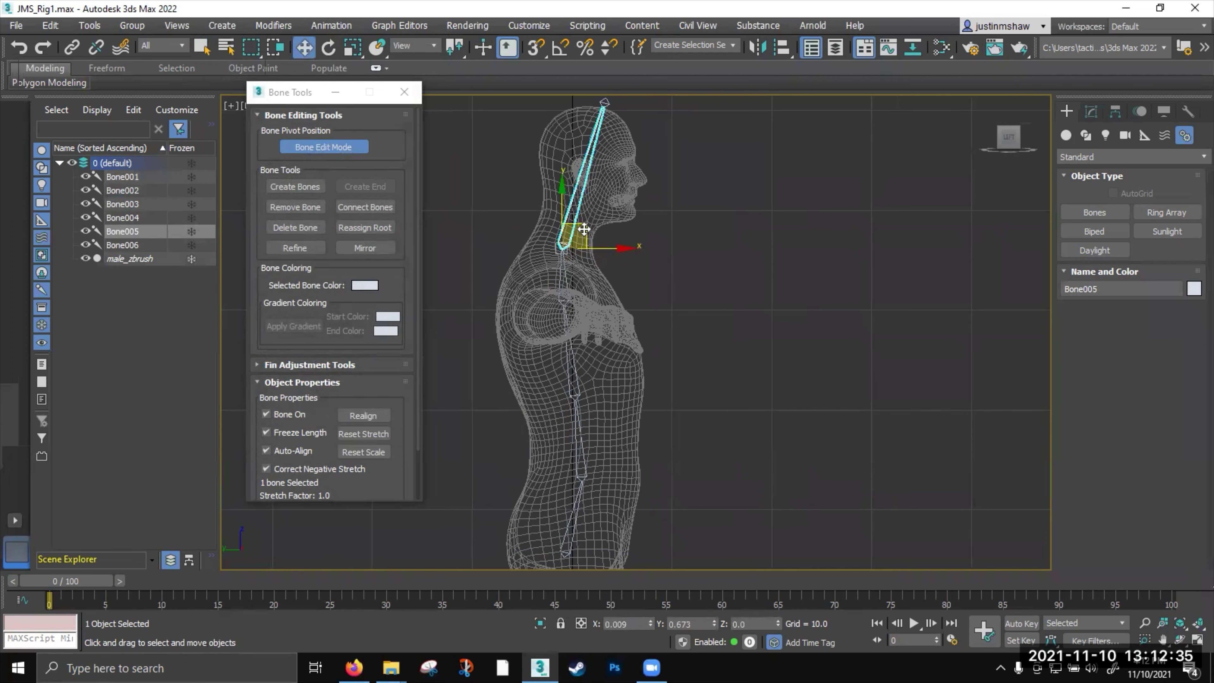
key(e)
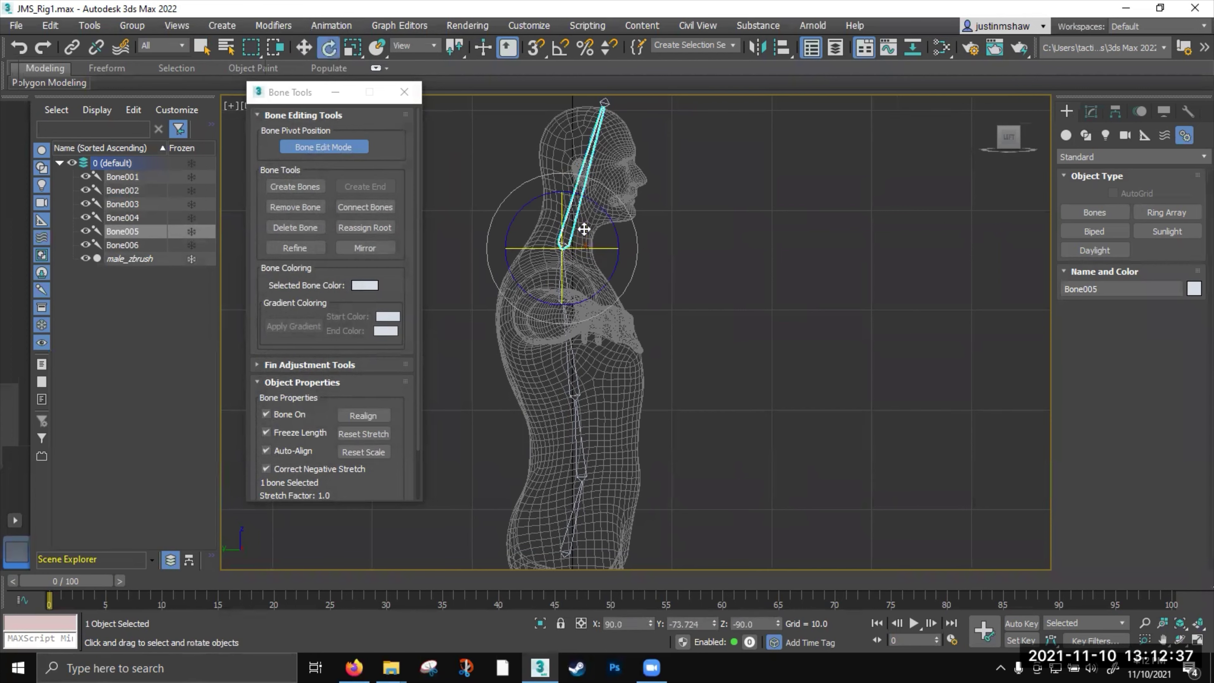
key(w)
drag(585, 236, 583, 235)
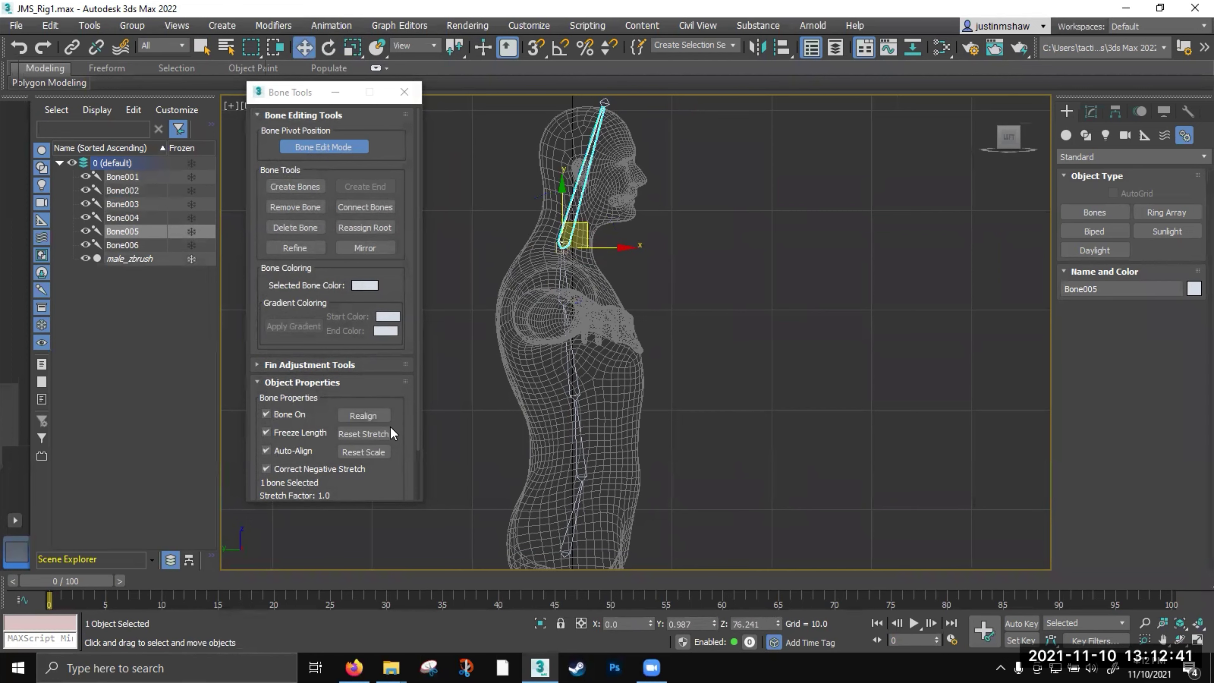
Reset the stretch of the neck and head bones together
ctrl+click(563, 275)
click(348, 434)
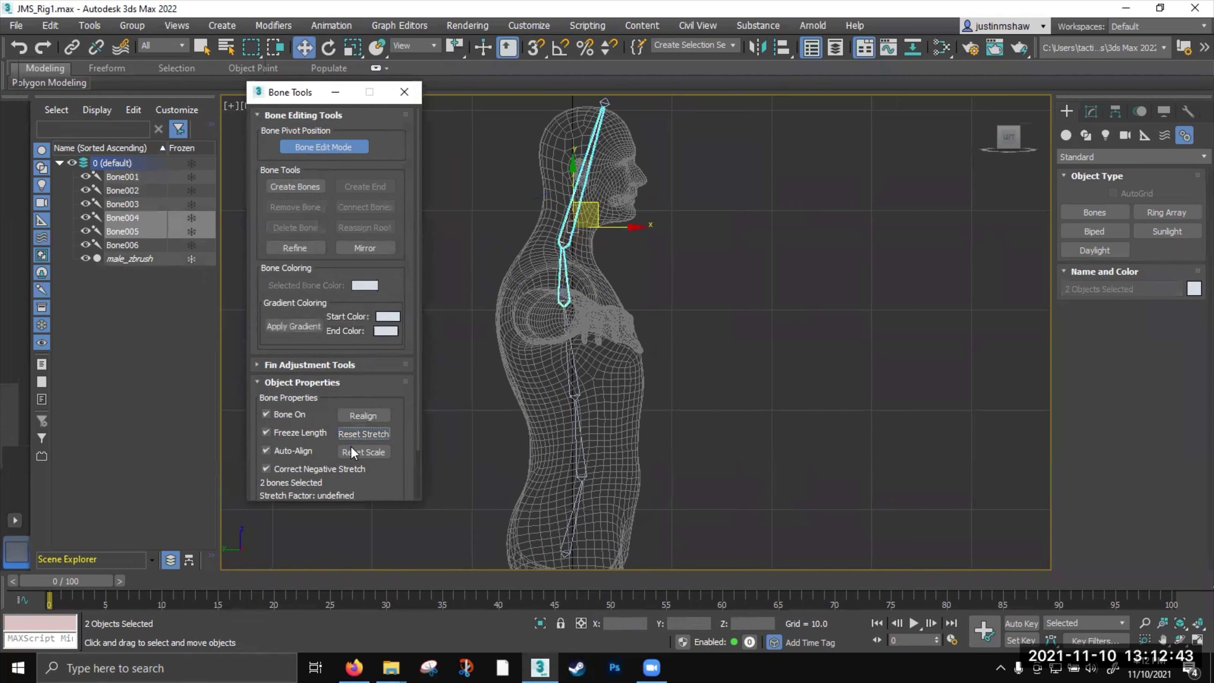
mouse_move(597, 351)
middle_down()
mouse_move(602, 334)
mouse_move(595, 345)
middle_up()
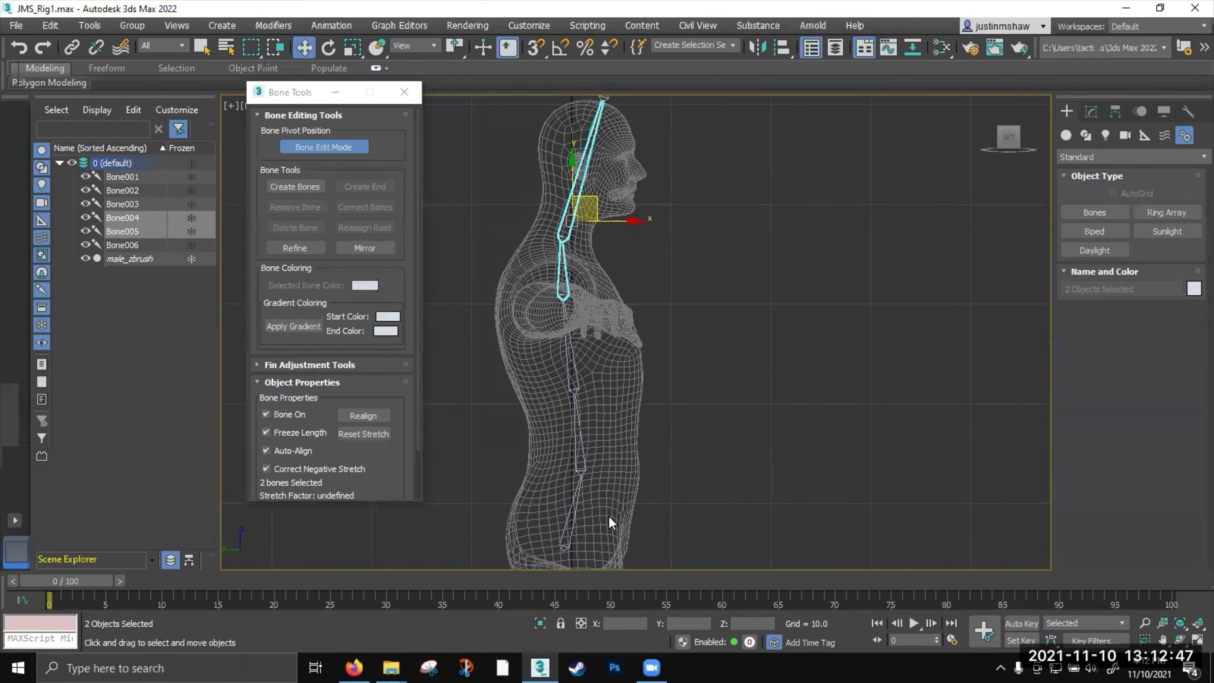
Select the whole bone chain and set the gradient start color to a dark green with hue 87, saturation 221 and value 64
double_click(575, 521)
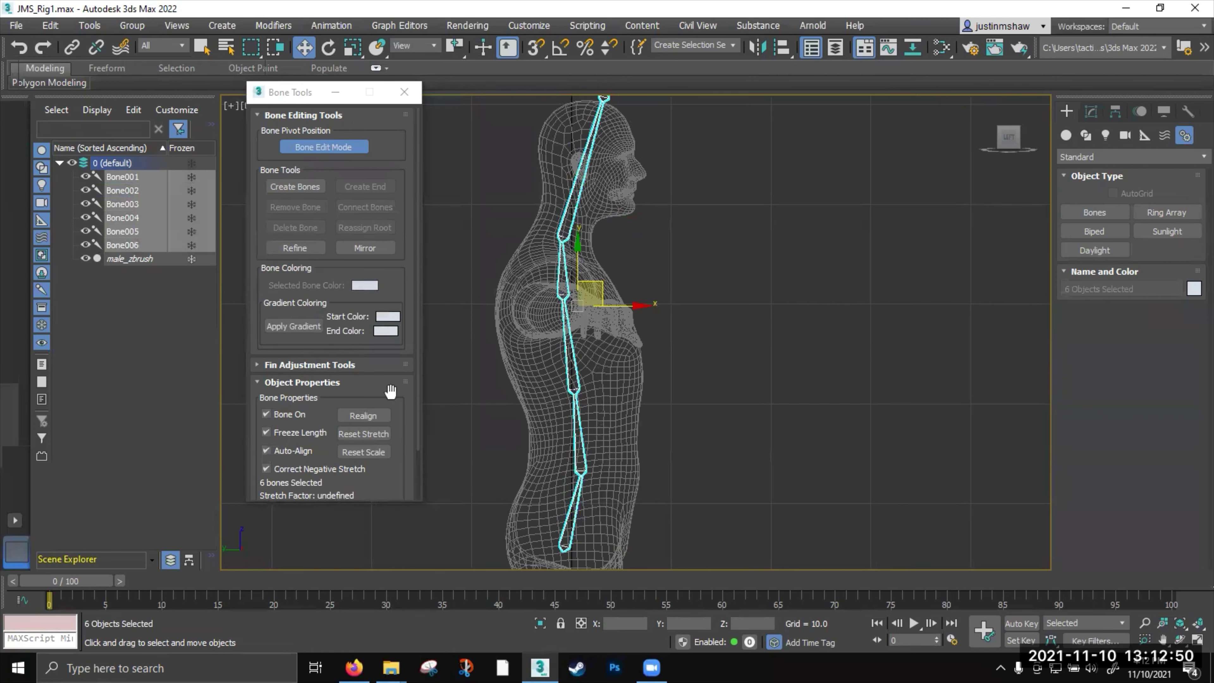
click(387, 316)
click(349, 157)
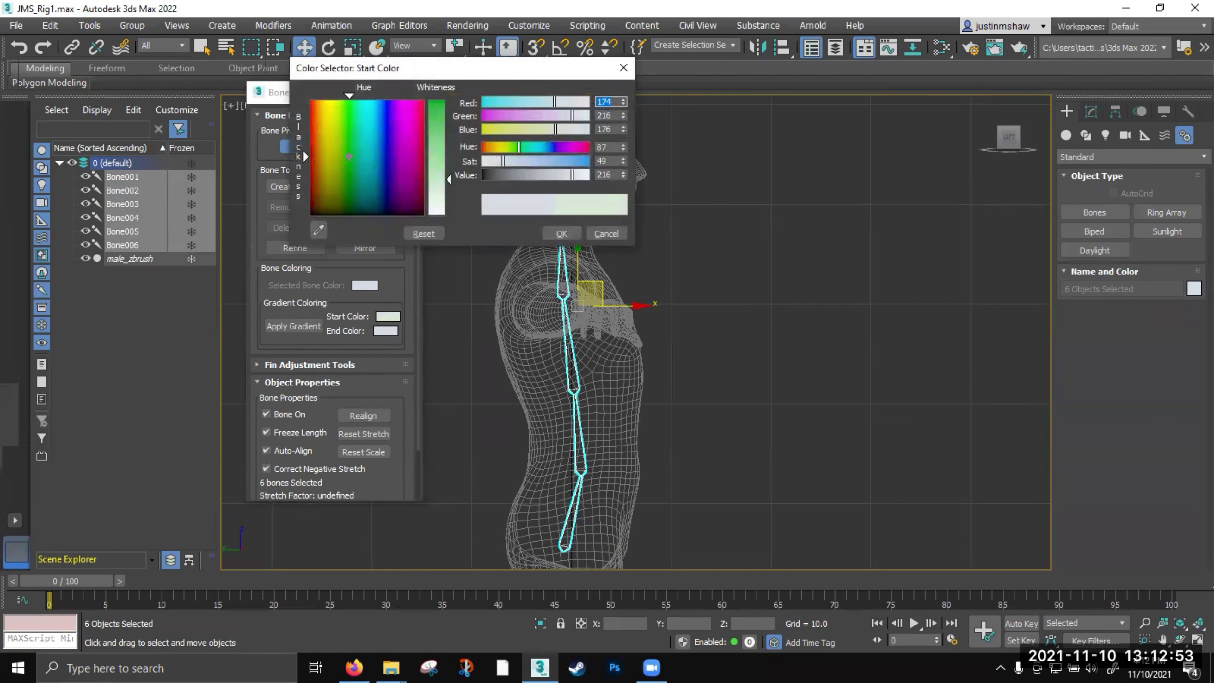
drag(448, 179, 451, 101)
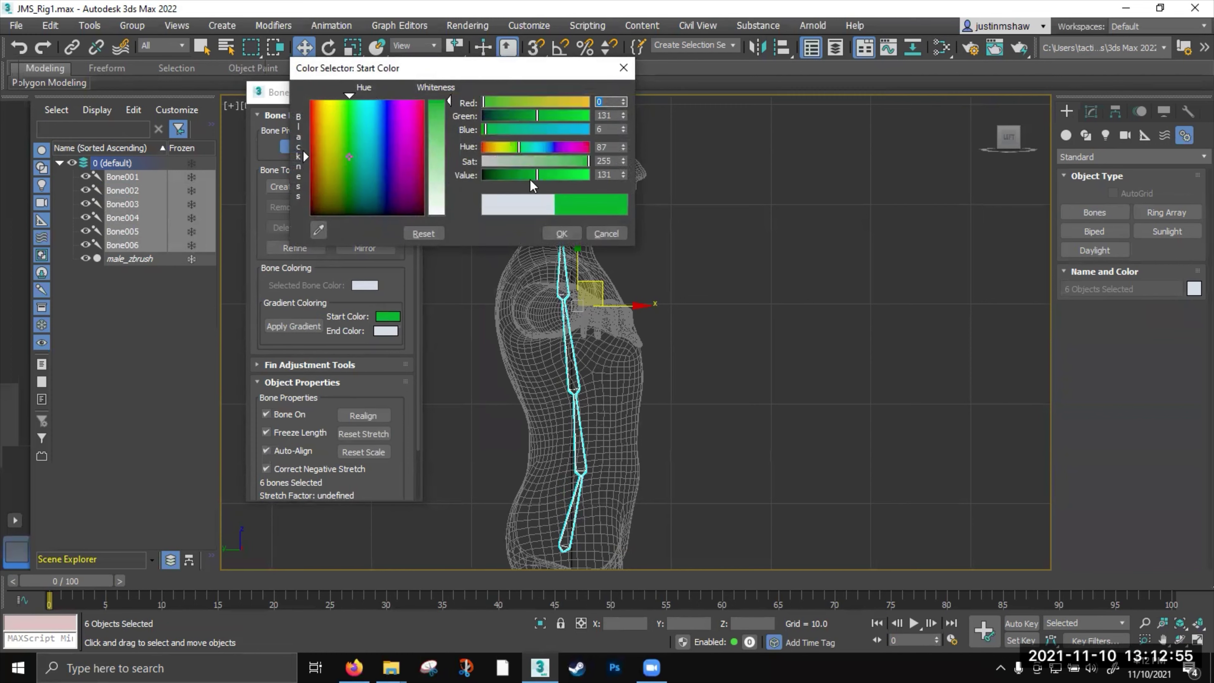
drag(568, 165, 509, 176)
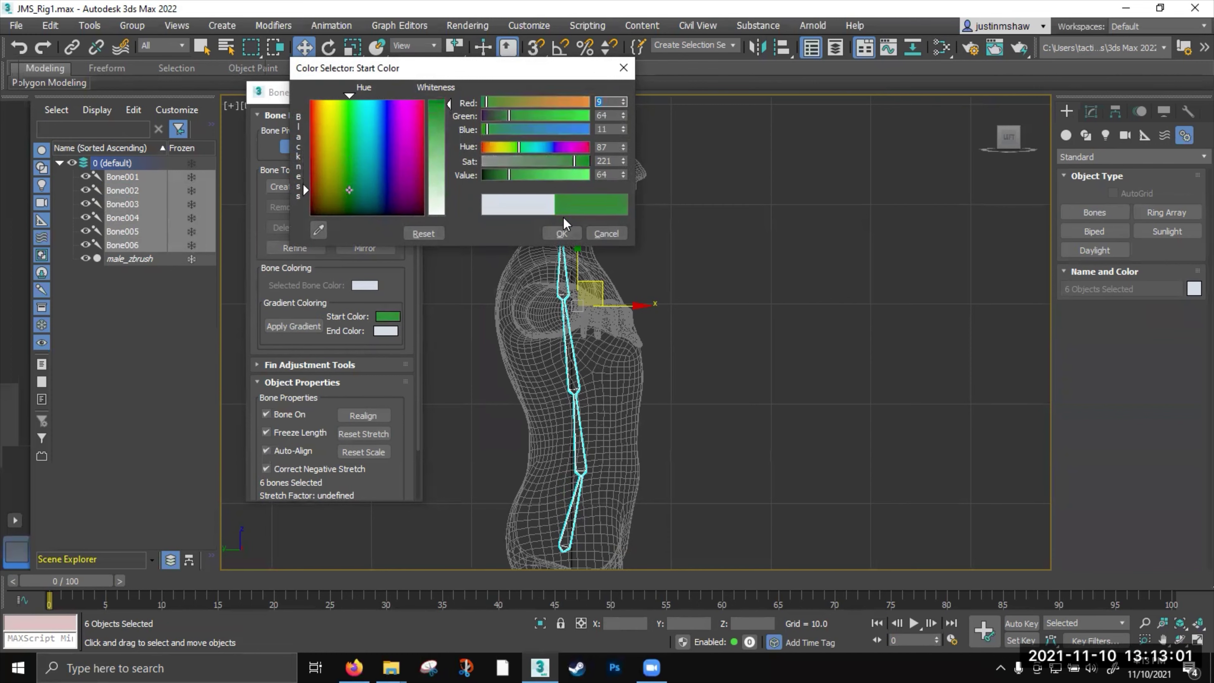
click(562, 233)
Set the gradient end color to a bright green with hue 85 and saturation 255, and apply the gradient to the selected bones
click(385, 331)
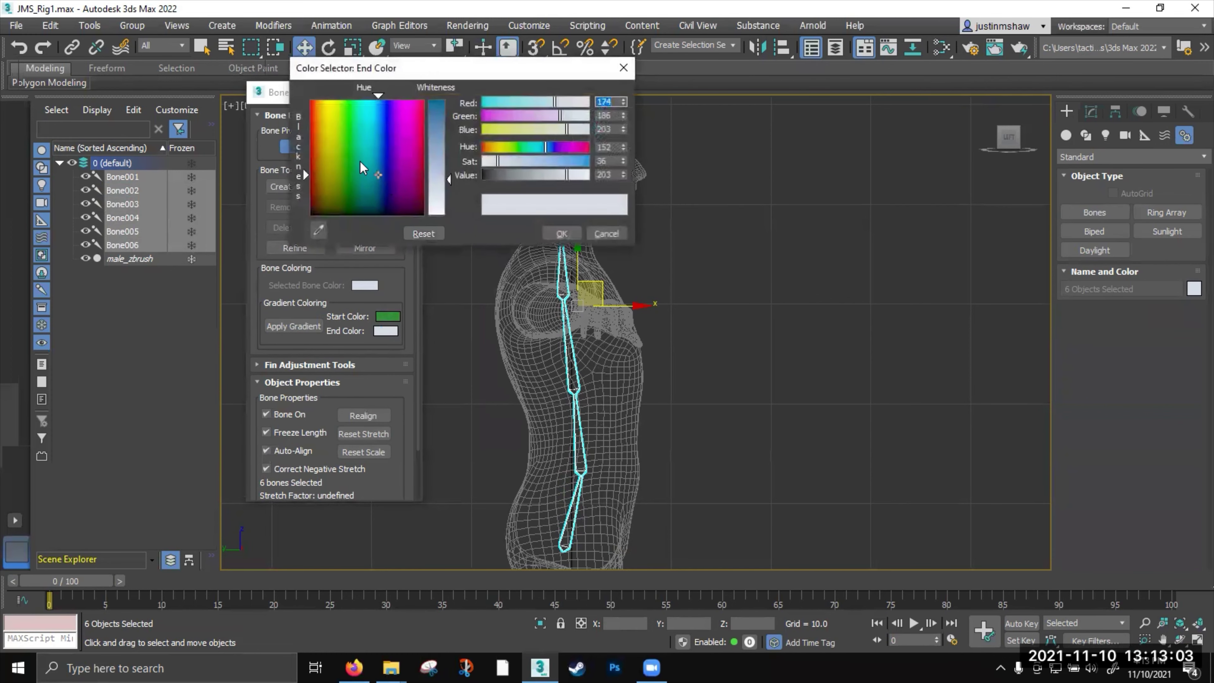
drag(354, 148, 348, 147)
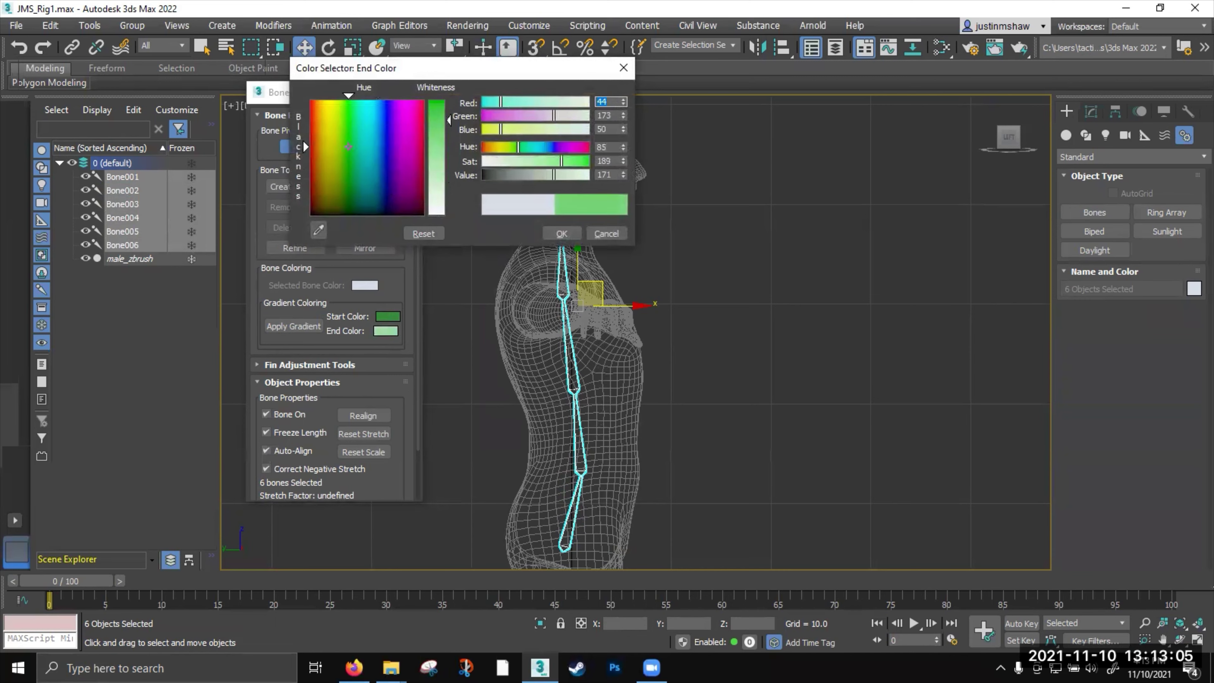
drag(437, 120, 437, 100)
drag(554, 175, 566, 176)
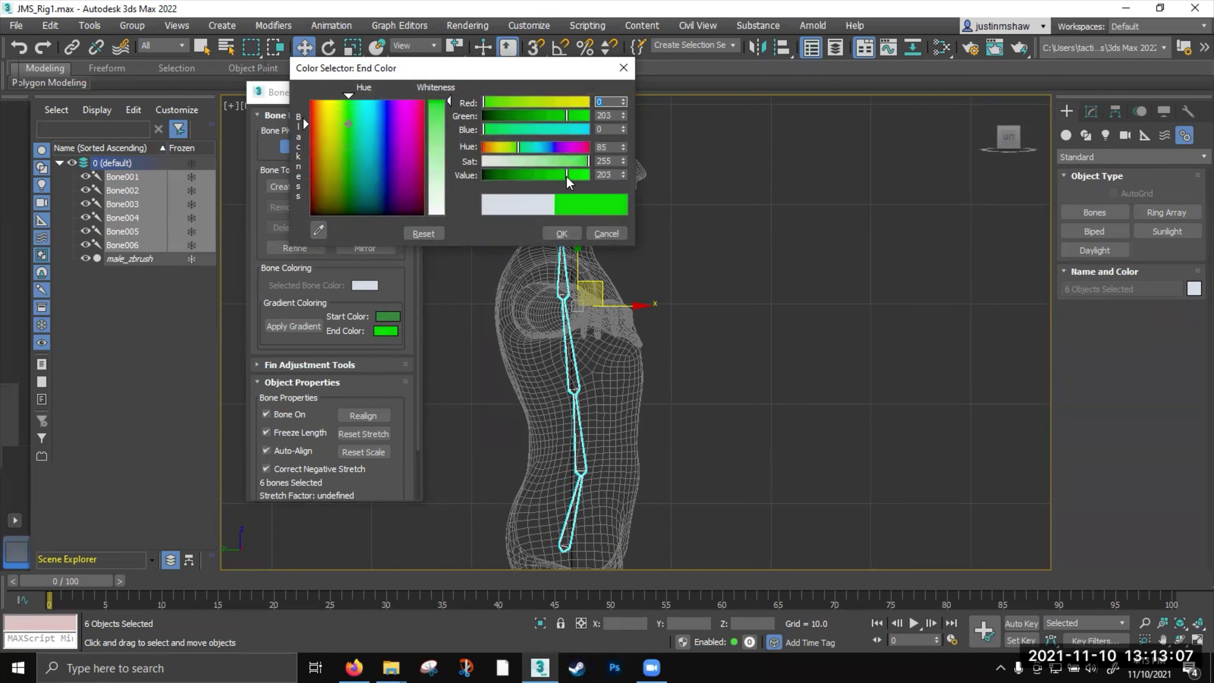
click(562, 234)
click(294, 325)
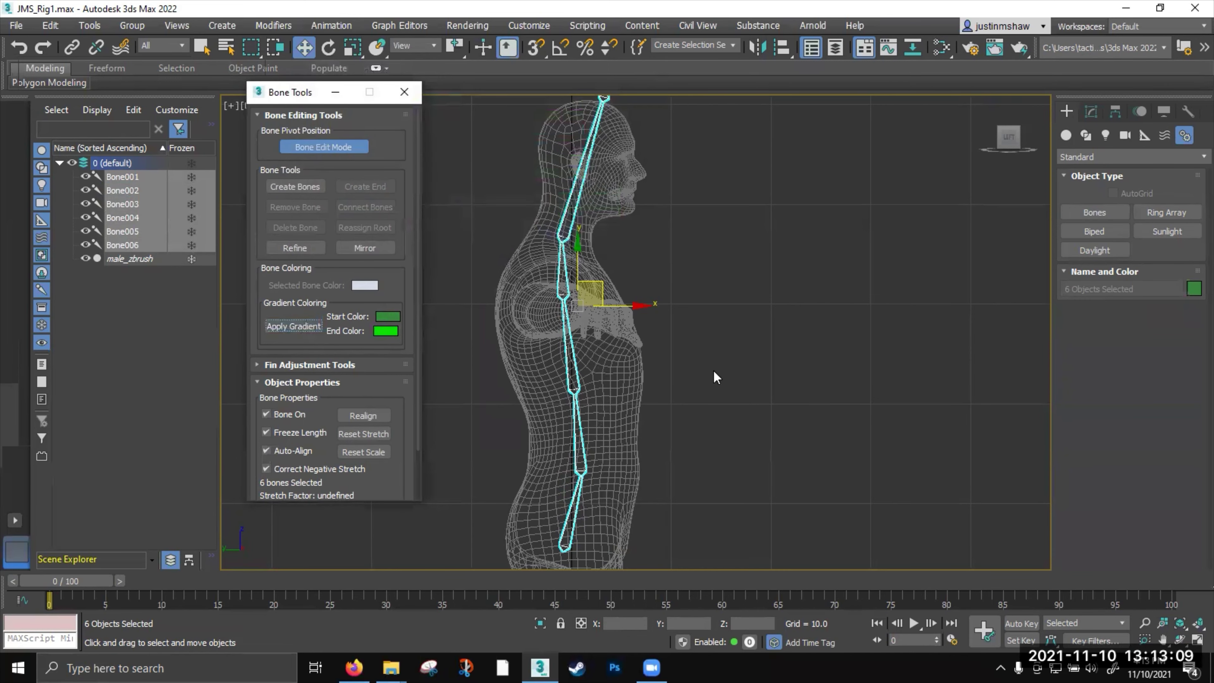
Isolate the bone chain in the perspective view to examine its color gradient, and end the isolation
key(alt+w)
middle_click(819, 409)
scroll(831, 405, up, 4)
middle_drag(824, 411, 799, 431)
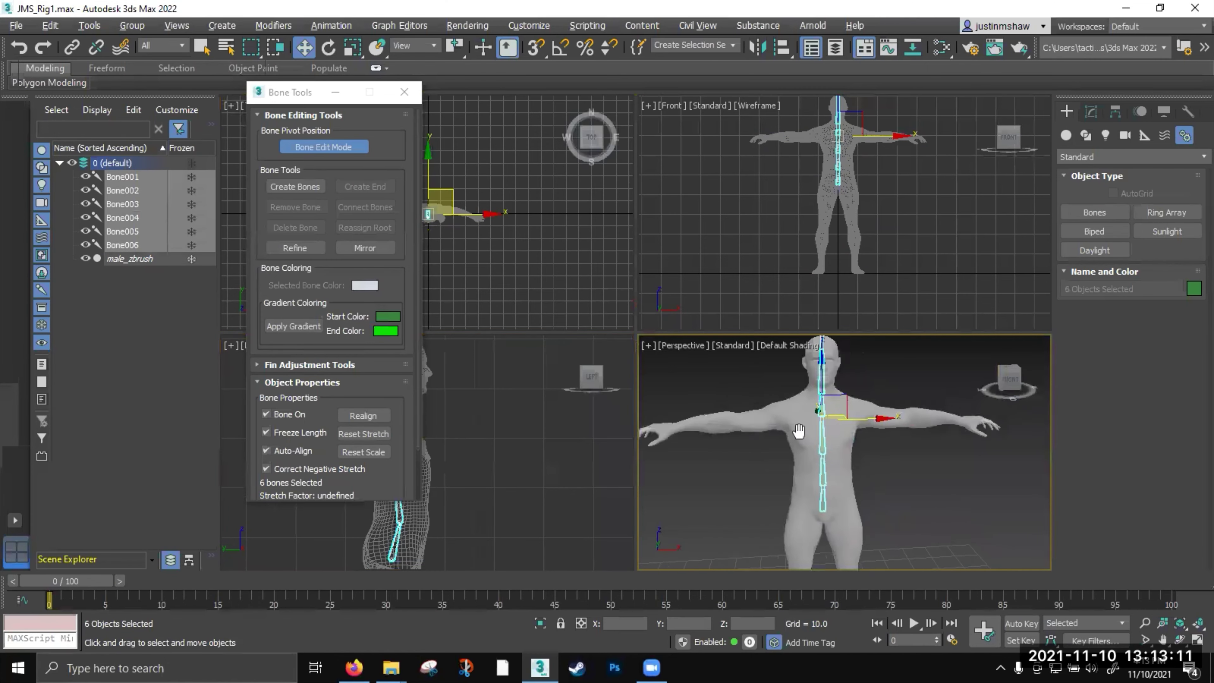
key(alt+q)
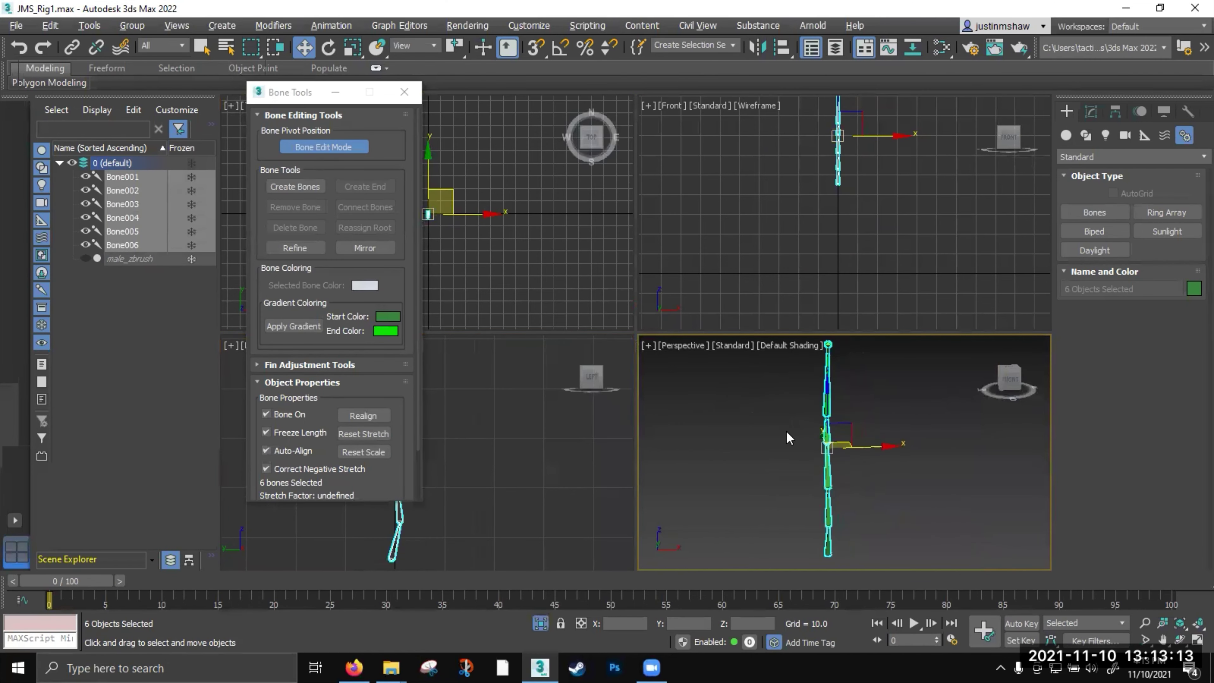
key(alt+w)
click(680, 399)
alt+middle_drag(691, 364, 659, 379)
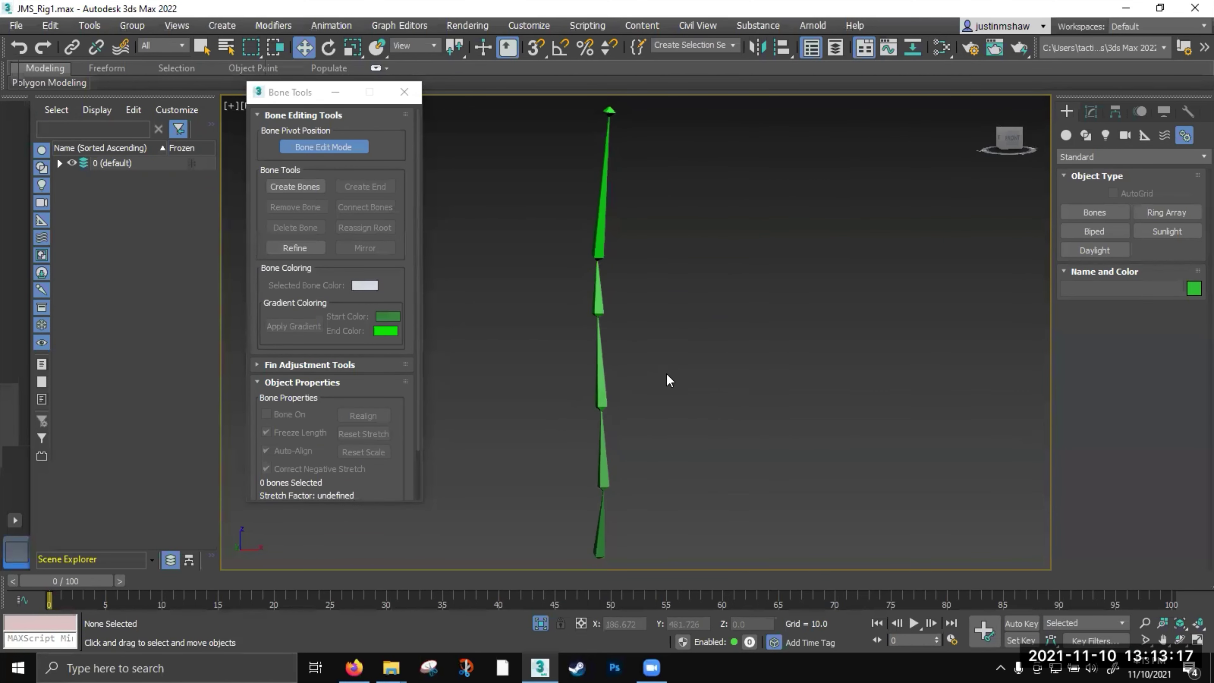
click(539, 624)
Select the whole bone chain from its pelvis bone and rename all its bones with base name Spine_ and suffix _Bn
click(611, 447)
mouse_move(658, 455)
alt+middle_down()
mouse_move(629, 446)
mouse_move(660, 459)
alt+middle_up()
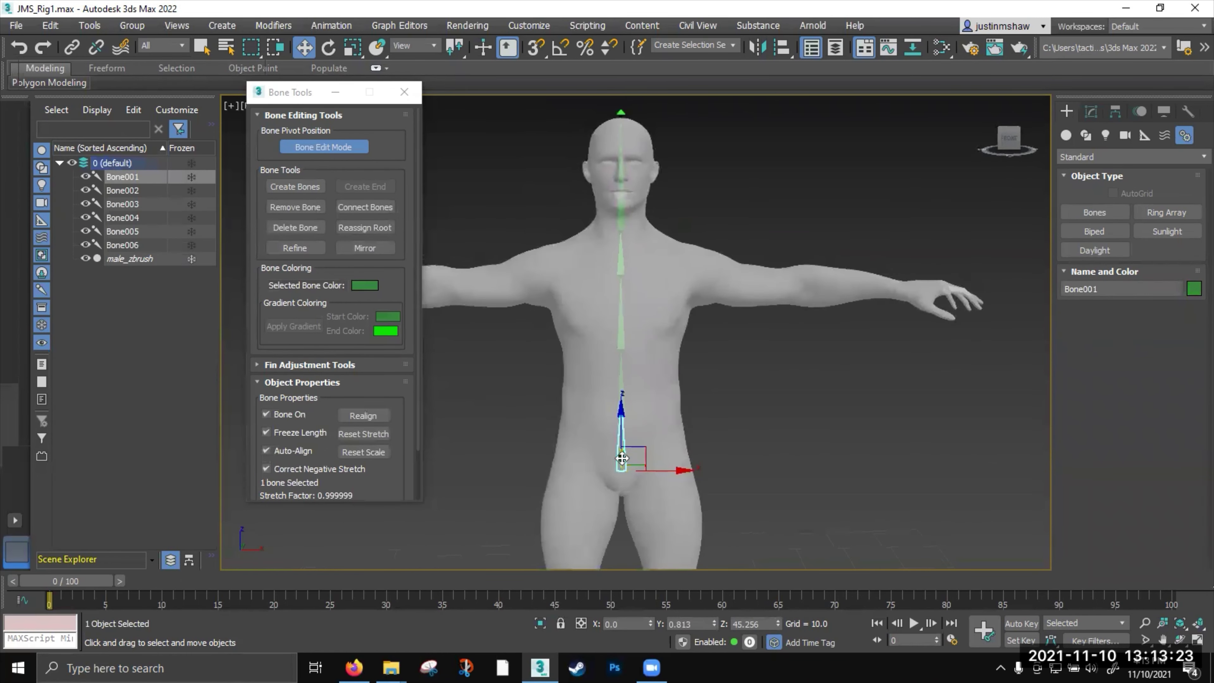
double_click(622, 458)
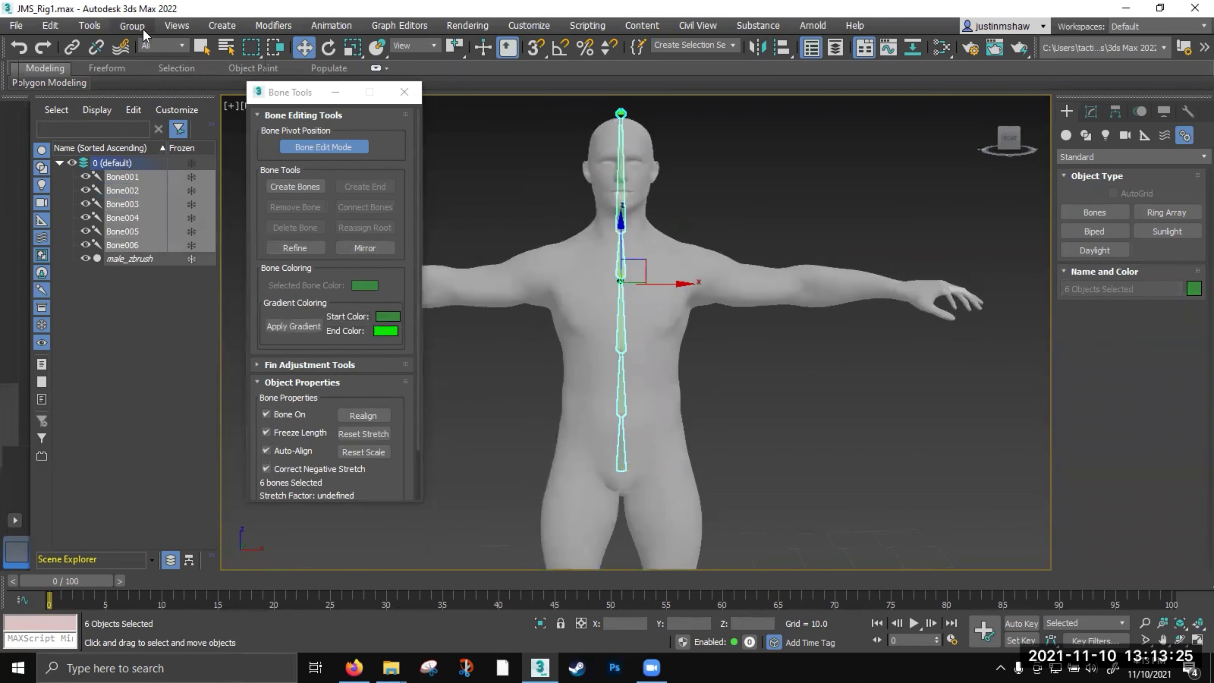
click(99, 27)
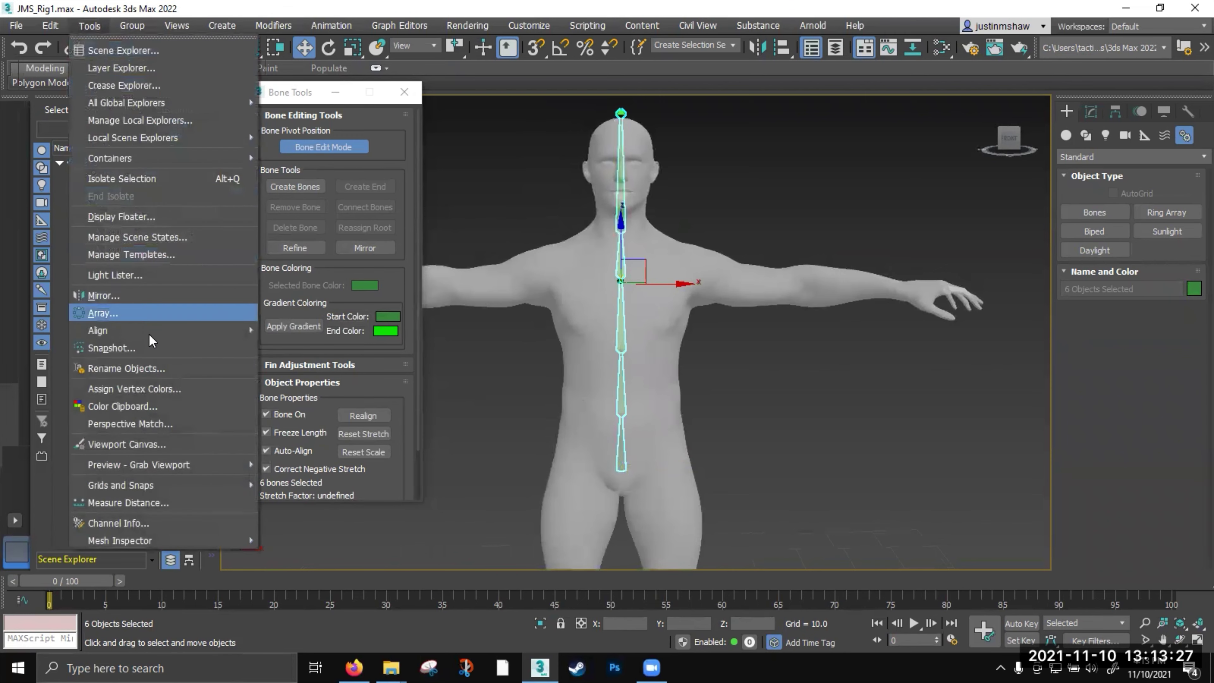
click(156, 363)
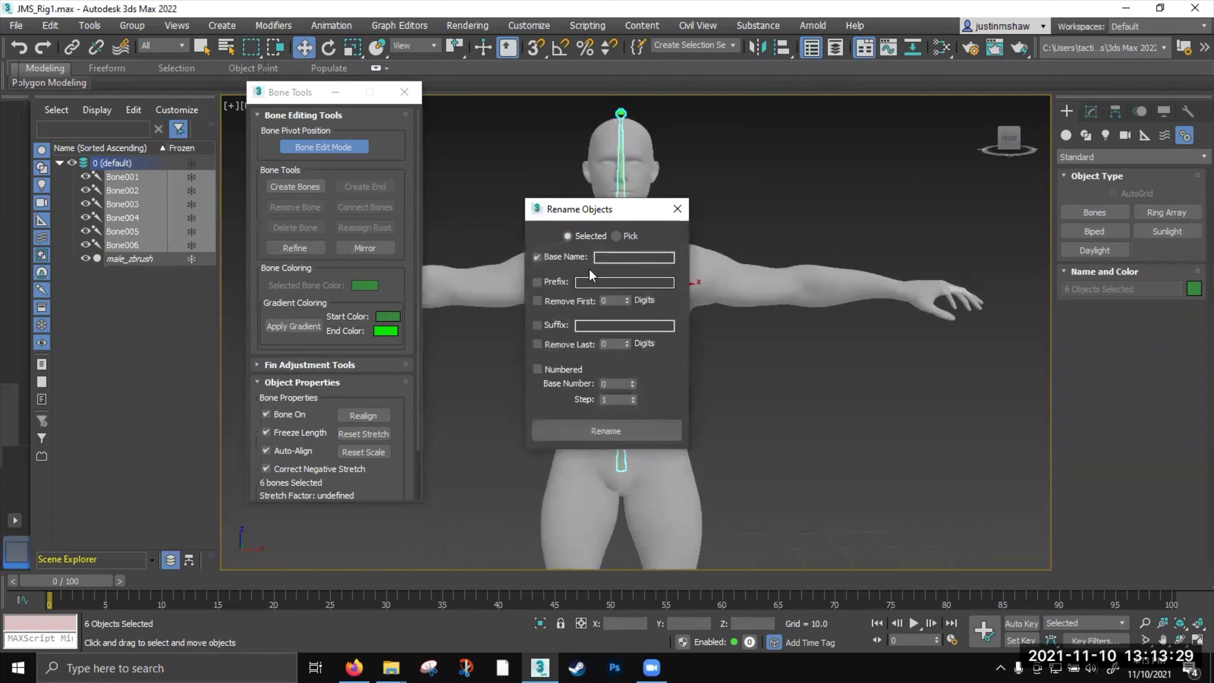
text(Spine_)
click(537, 326)
click(600, 325)
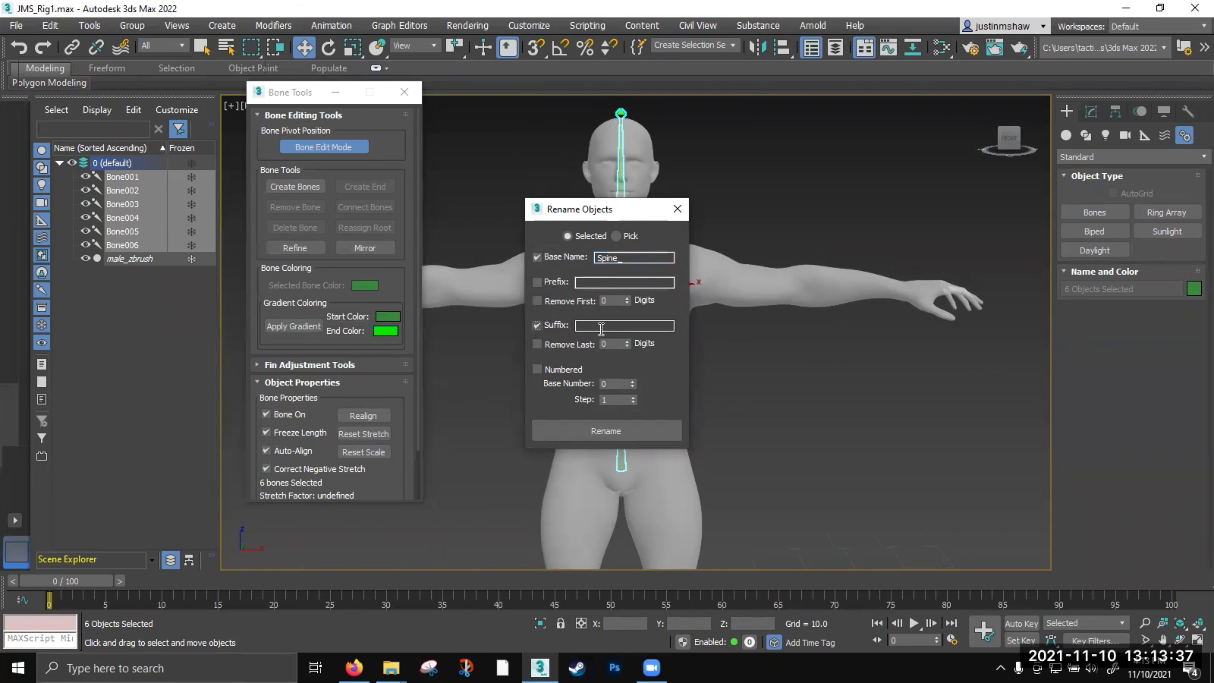
text(_Bn)
click(621, 428)
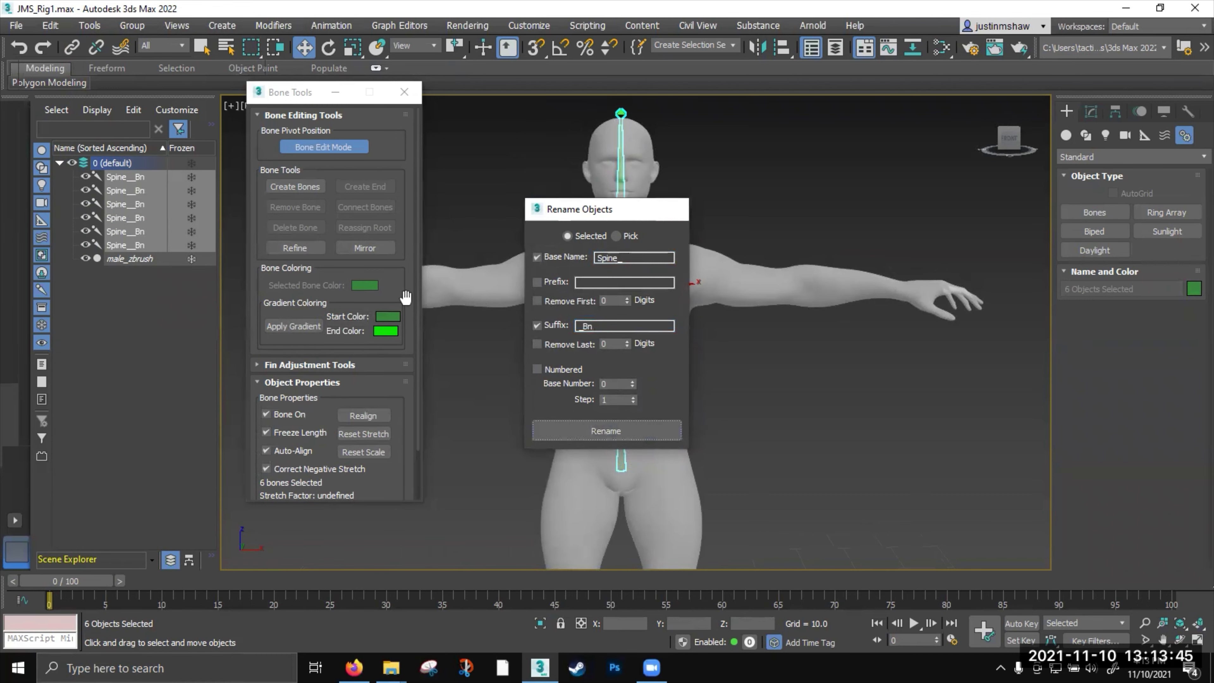
click(676, 211)
Rename the lowest bone of the chain Spine_Pelvis_Bn
click(659, 450)
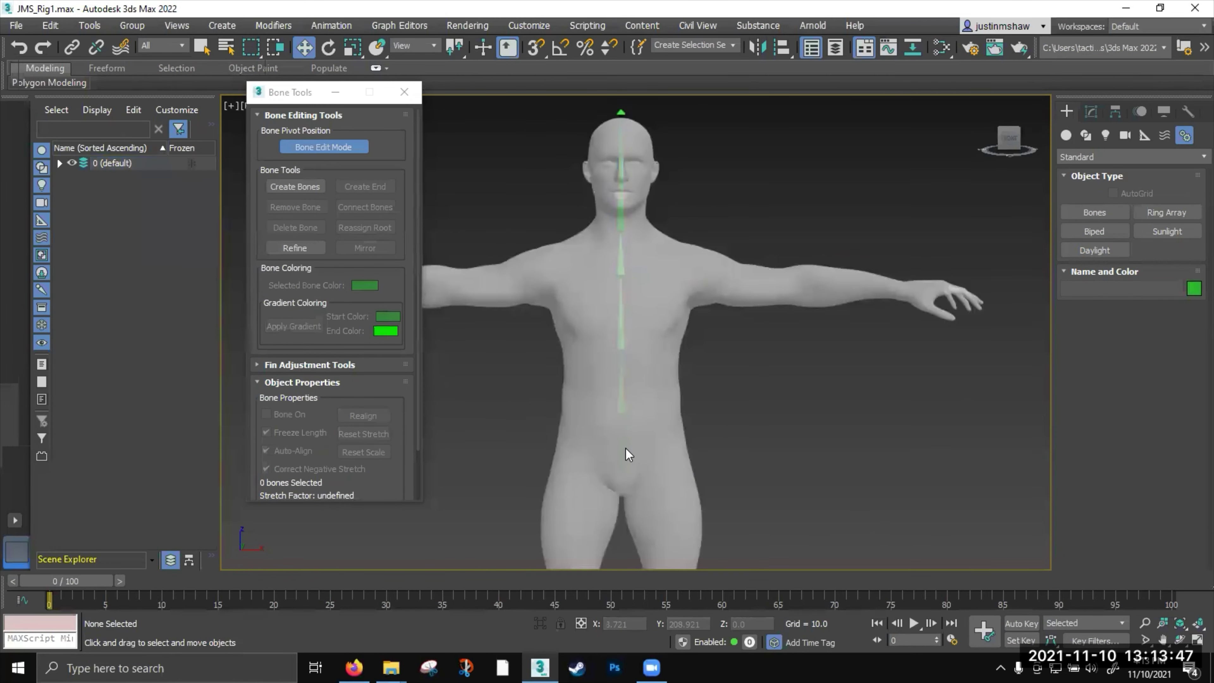
click(620, 441)
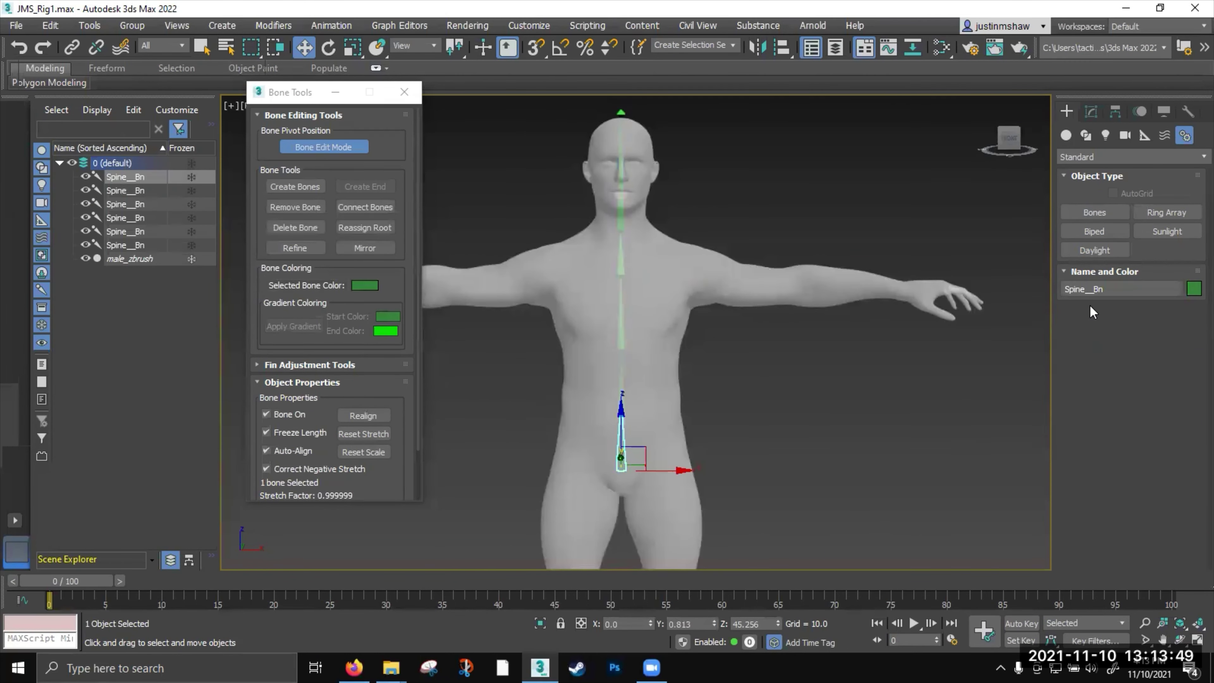
click(1084, 290)
text(Pe)
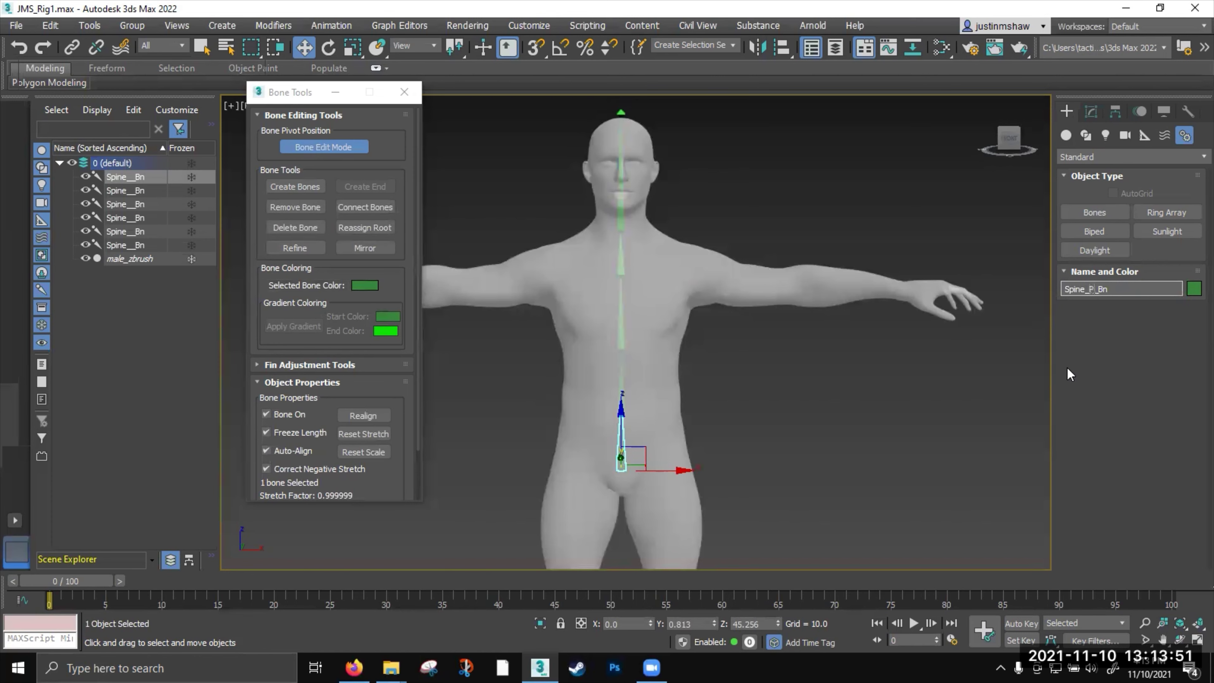
text(lvis)
Rename the waist bone Spine_Lumbar_Bn and the chest bone Spine_Thoracic_Bn
click(622, 374)
click(1089, 290)
text(Lumbar)
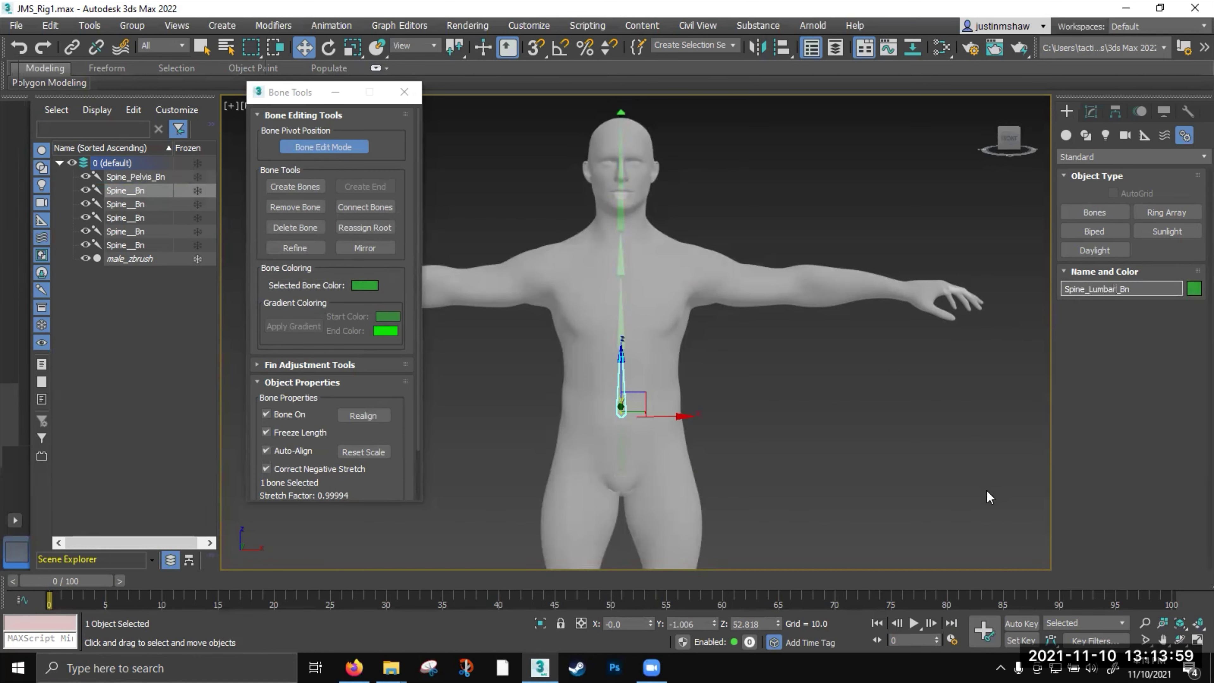
click(619, 314)
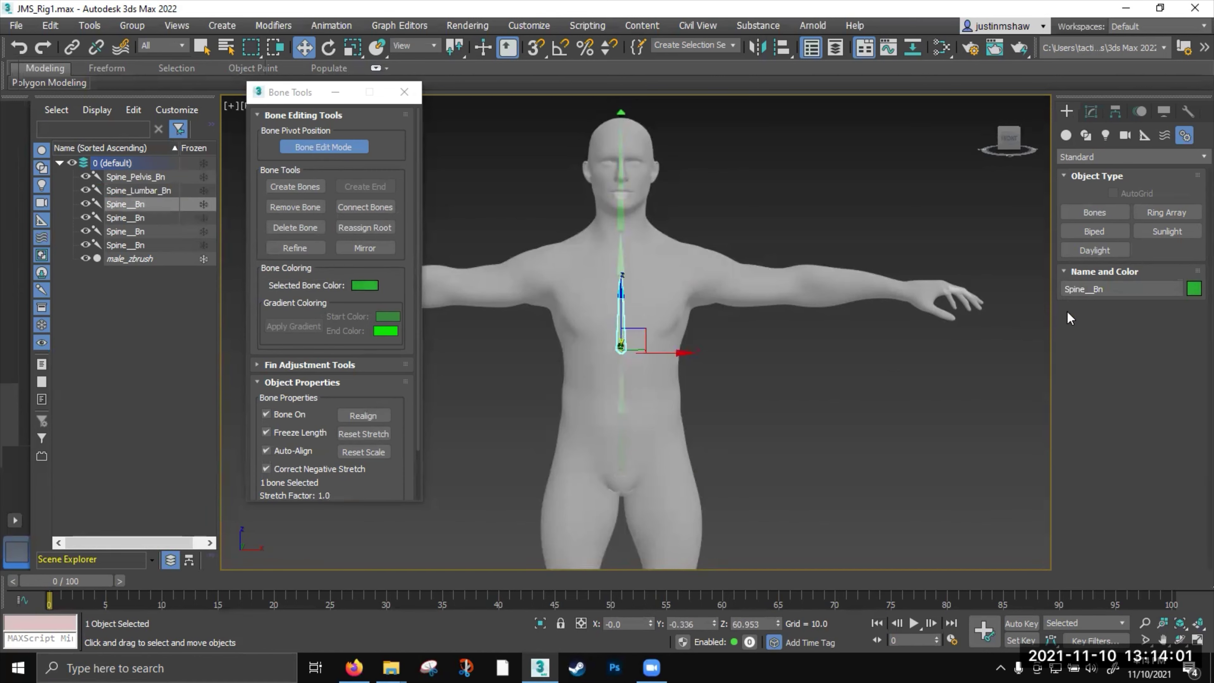
click(1090, 290)
text(Thoracic)
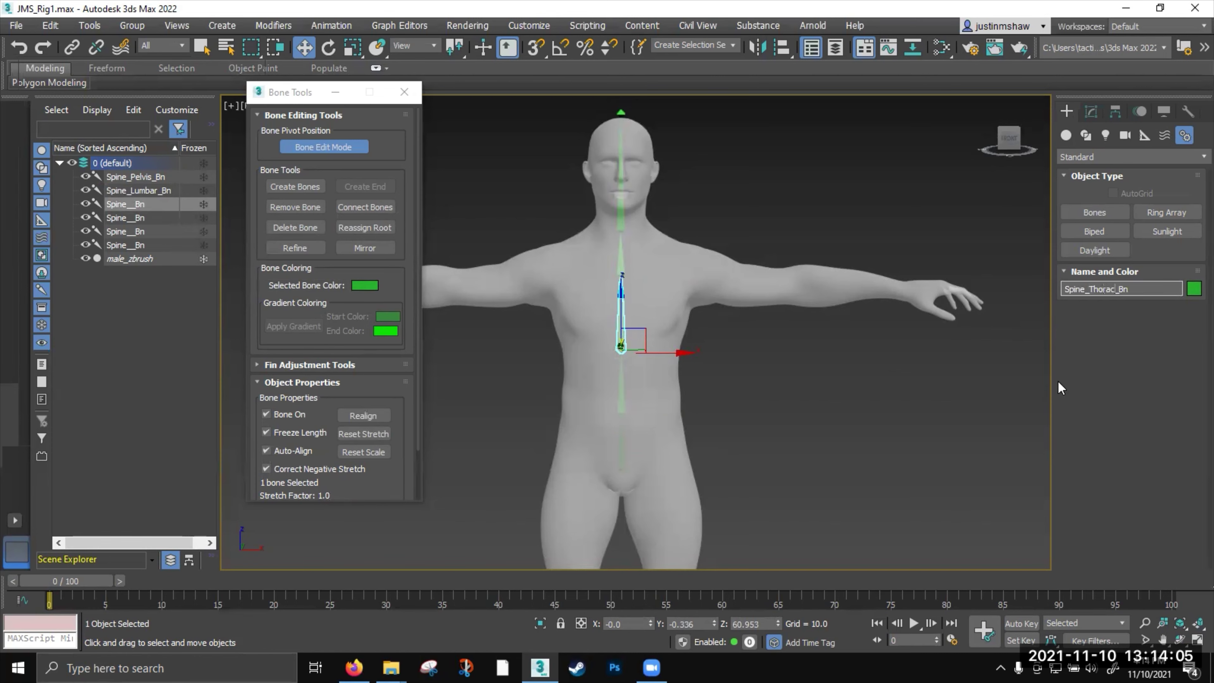
Rename the neck bone Spine_Cervical_Bn and the head bone Spine_Head_Bn
click(621, 254)
click(1091, 289)
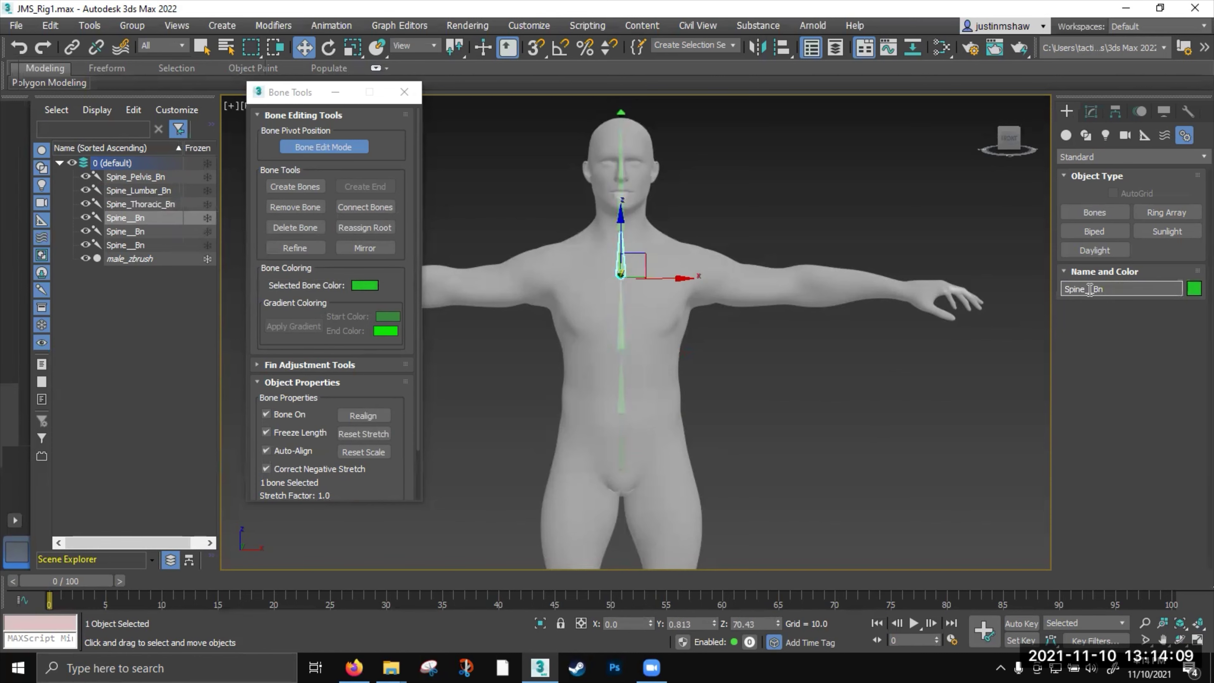
text(Cervical)
alt+middle_drag(623, 229, 653, 230)
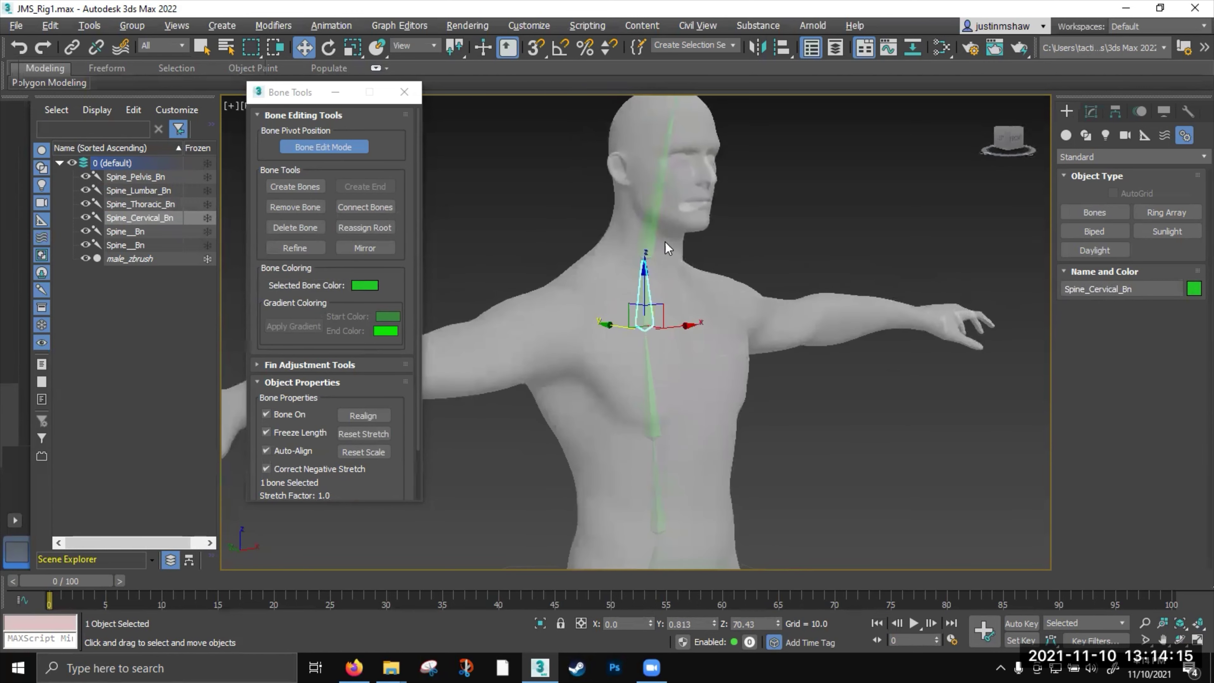
click(653, 230)
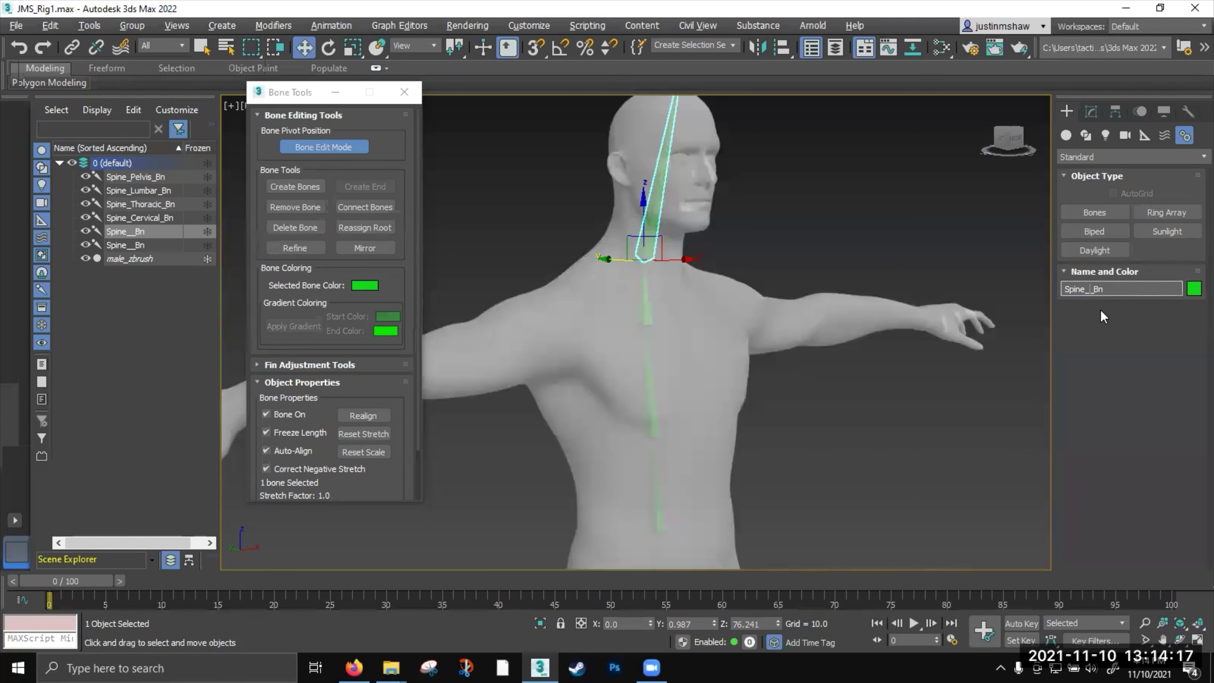
Draw a nearly straight leg chain of thigh, shin and foot Bones in front of the character in the left view, and end the chain
alt+middle_drag(796, 324, 699, 290)
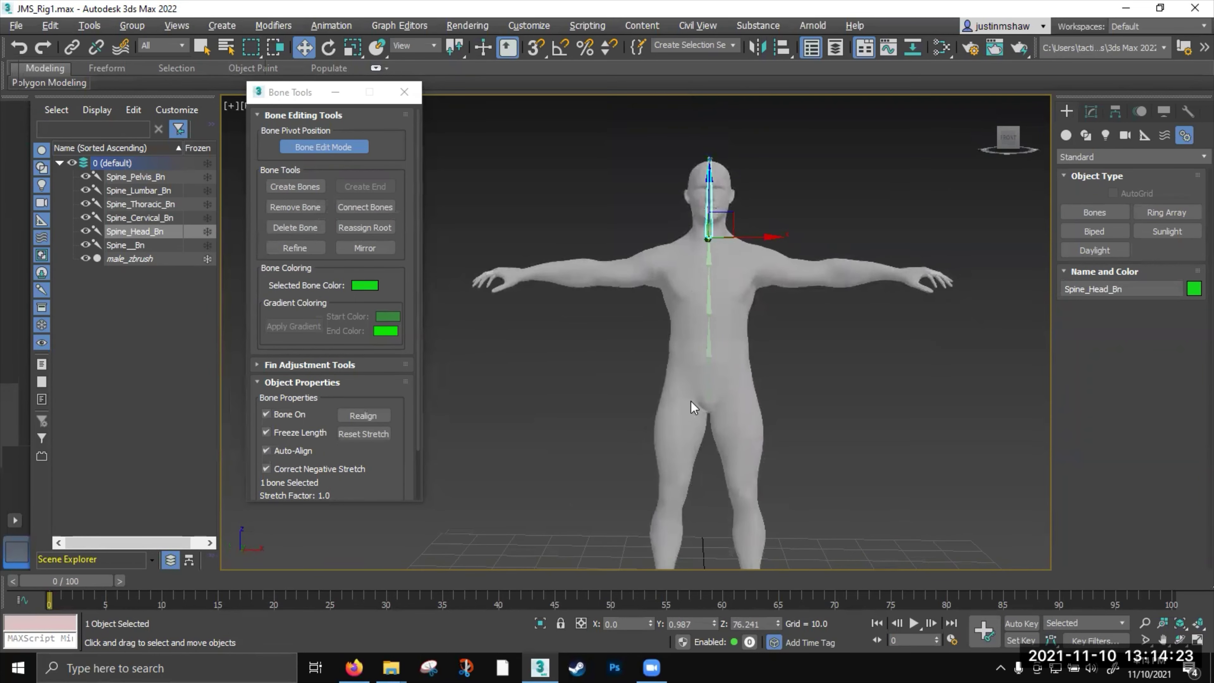
alt+middle_drag(691, 401, 675, 380)
key(alt+w)
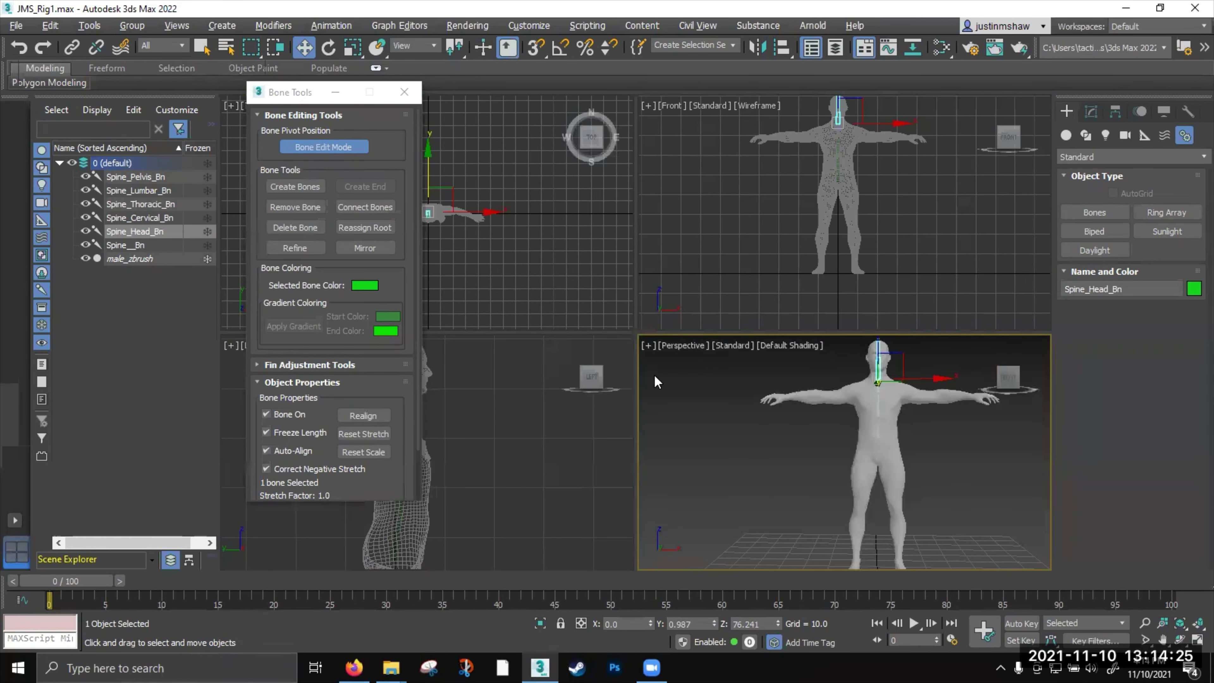
right_click(523, 440)
key(alt+w)
middle_drag(702, 368, 716, 311)
scroll(716, 311, down, 3)
middle_drag(716, 426, 711, 336)
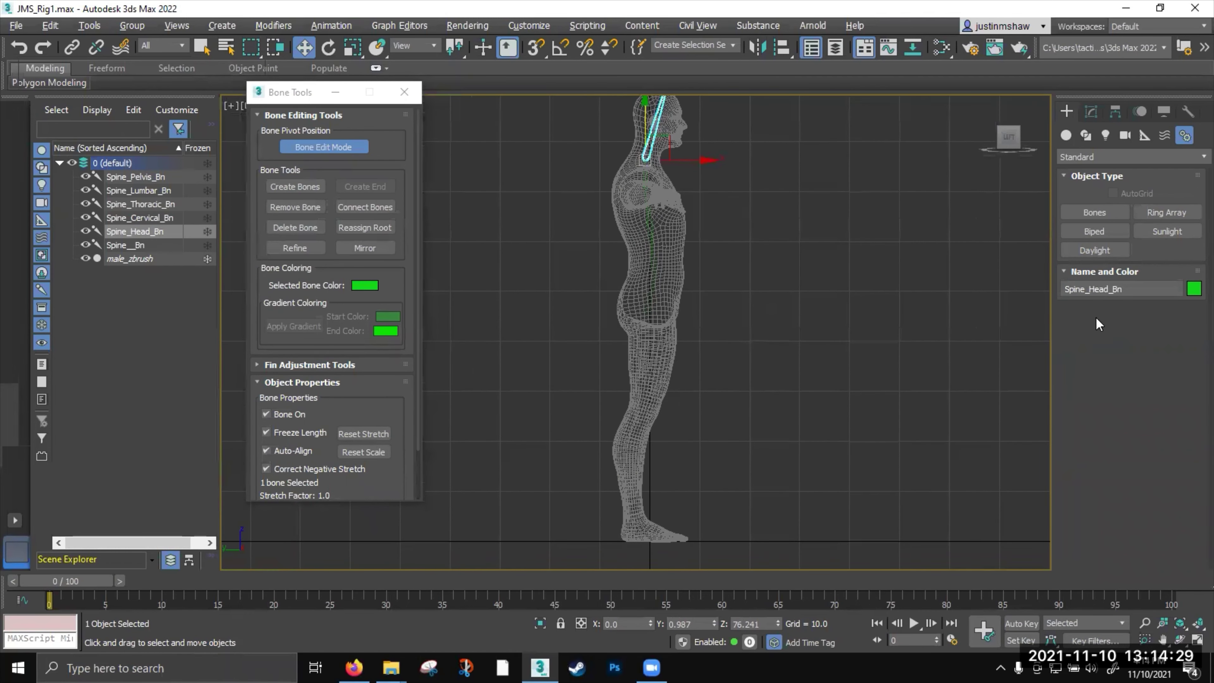
click(1094, 212)
middle_drag(686, 385, 636, 334)
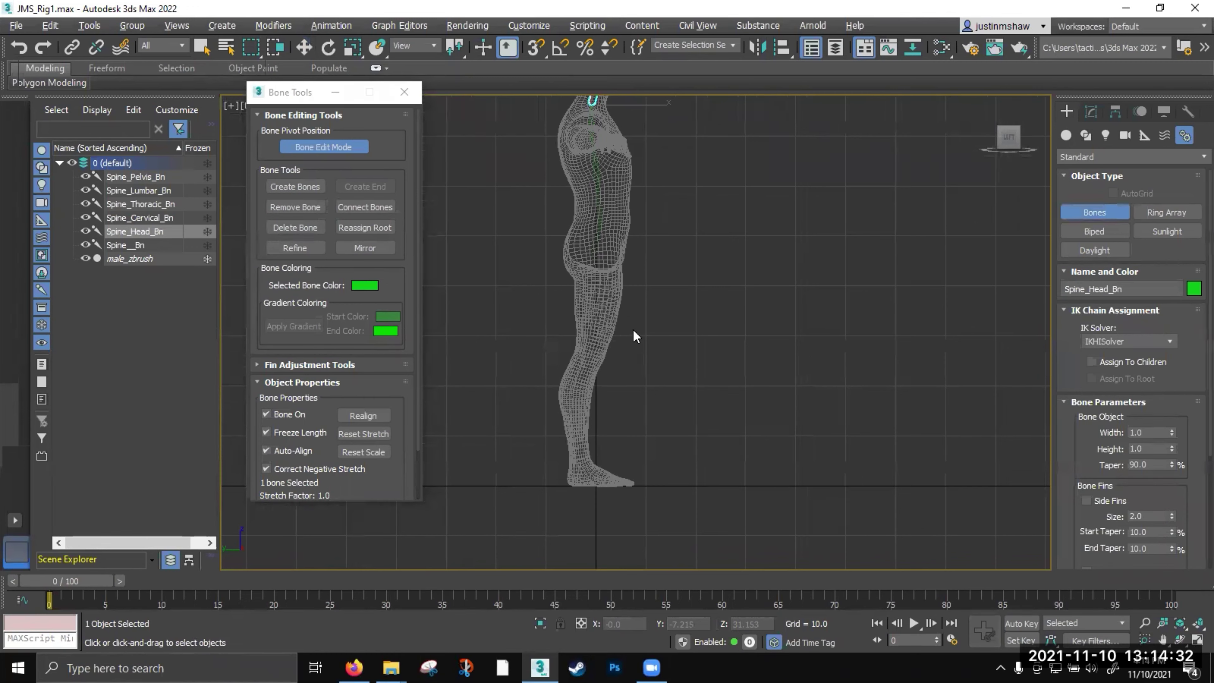
click(721, 283)
click(717, 379)
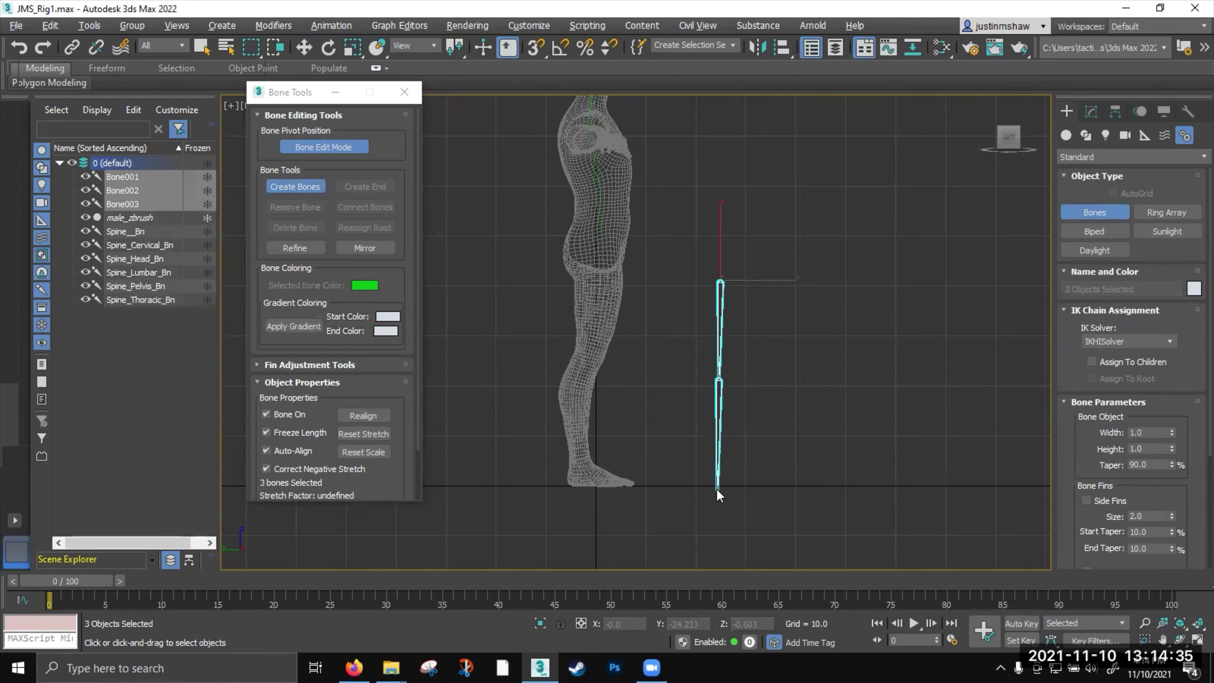
click(718, 482)
click(759, 482)
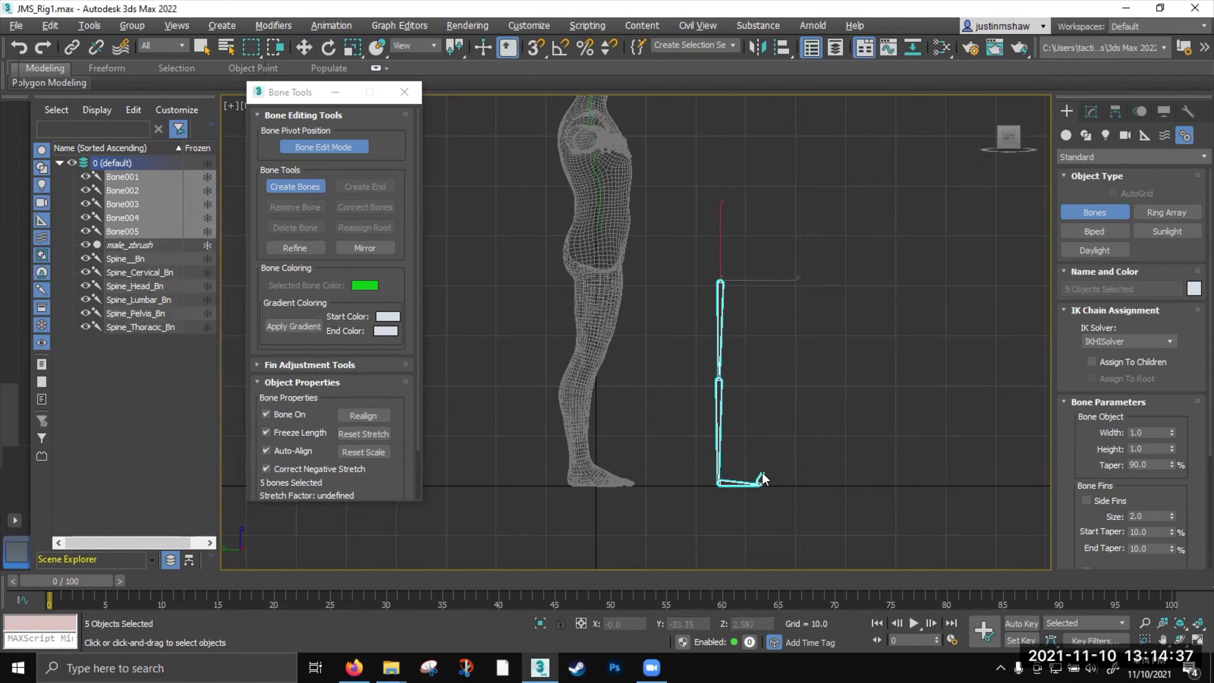
right_click(762, 477)
Draw a second leg chain with a forward-bent knee and a short foot bone beside the straight one, and leave bone creation
click(818, 282)
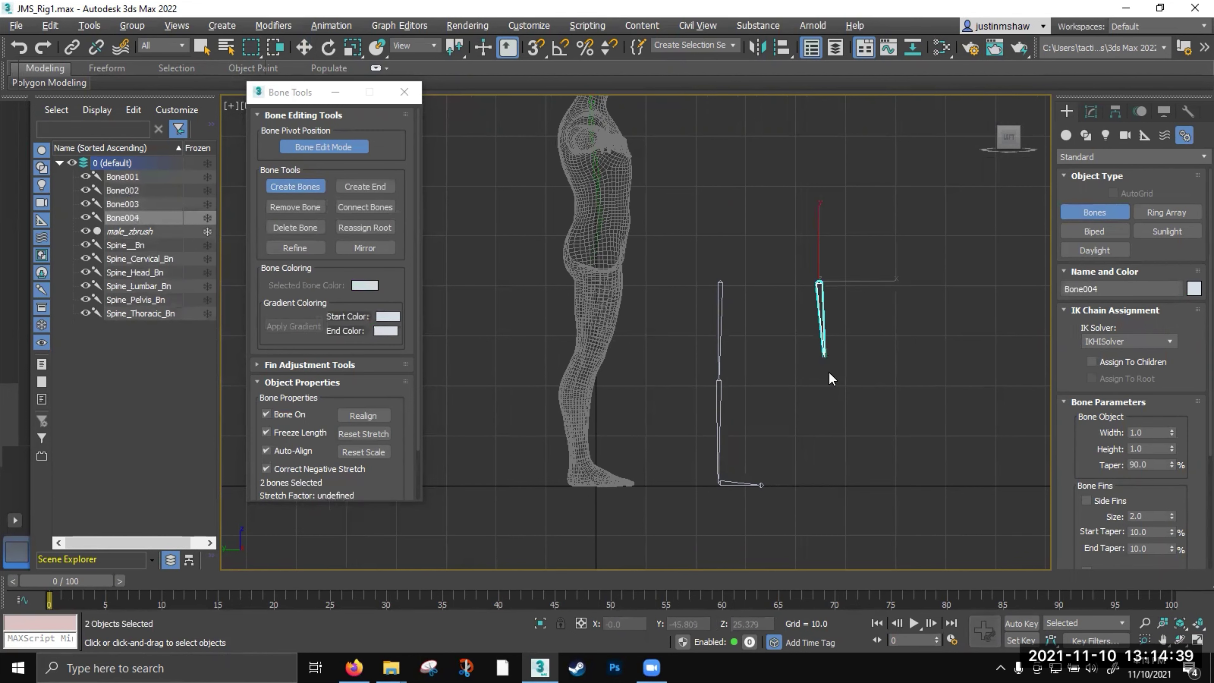
click(830, 381)
click(812, 483)
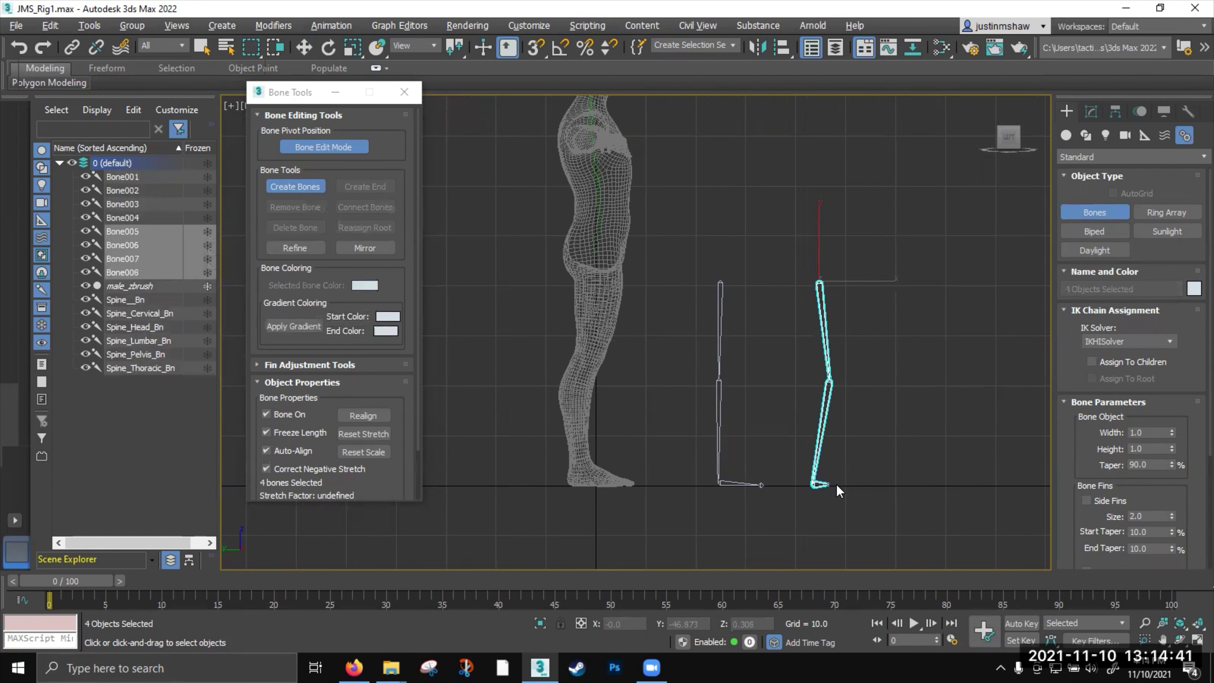
click(845, 484)
right_click(844, 484)
right_click(843, 435)
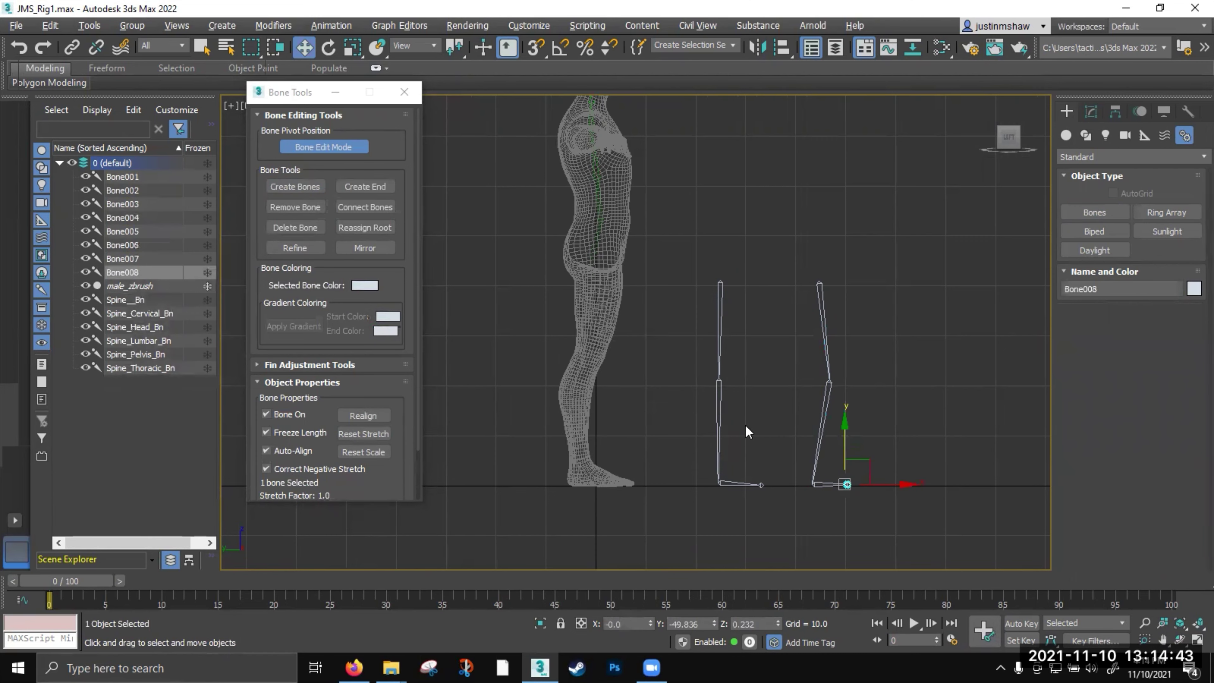
Add an HI Solver from the thigh to the ankle of the straight leg chain and try moving its goal to test the bend
click(745, 419)
scroll(744, 424, up, 3)
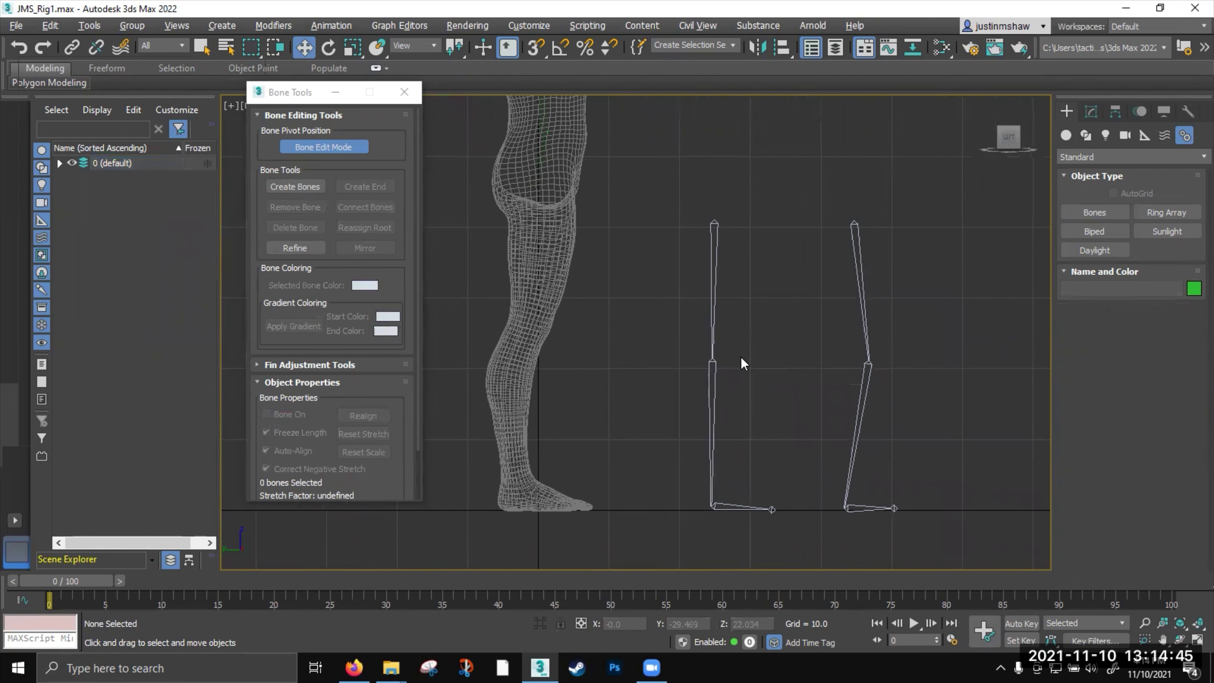
click(720, 289)
click(333, 25)
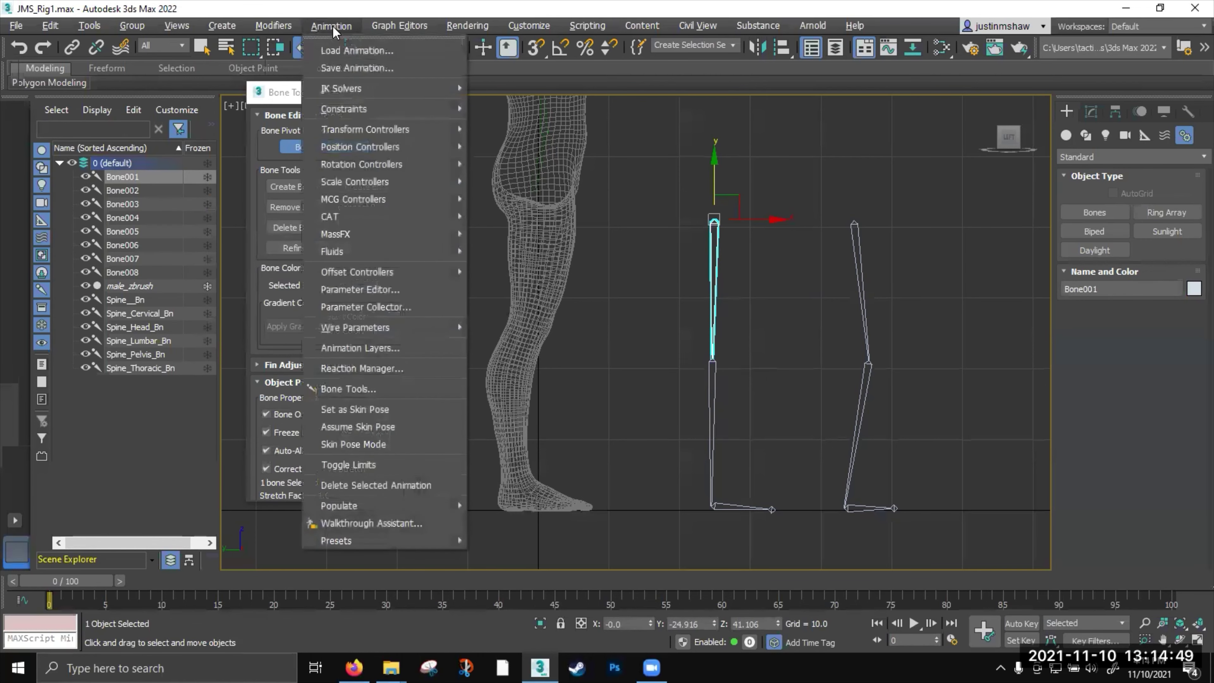
mouse_move(364, 88)
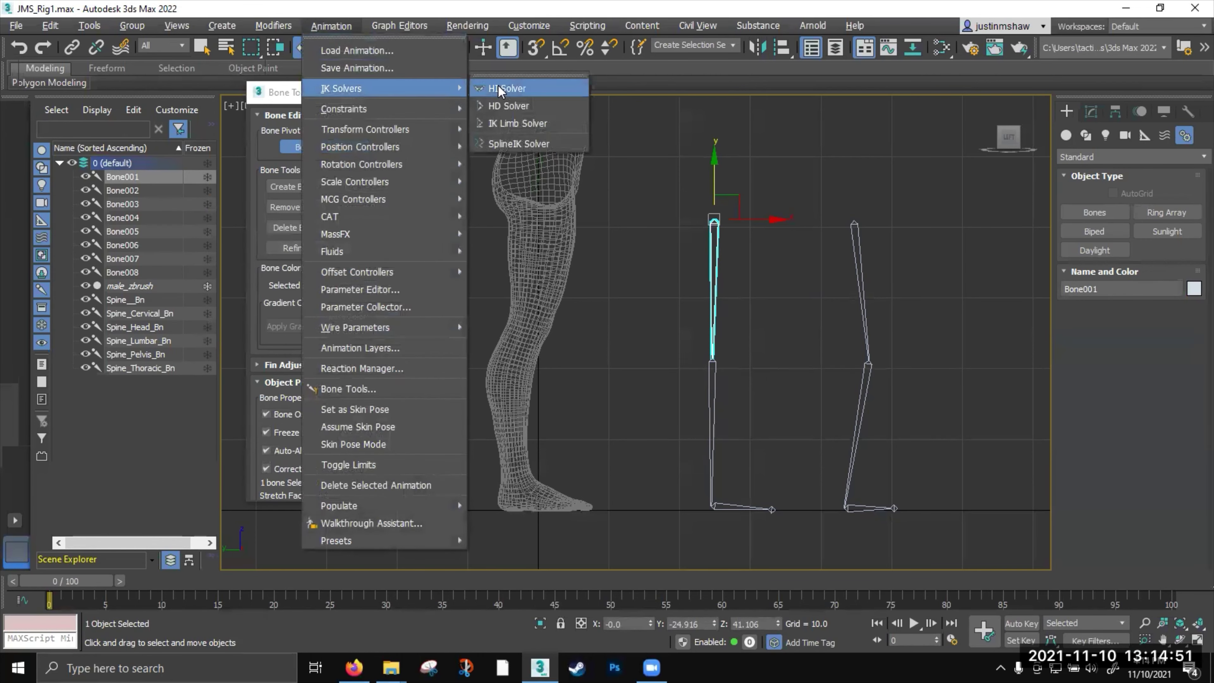
click(503, 90)
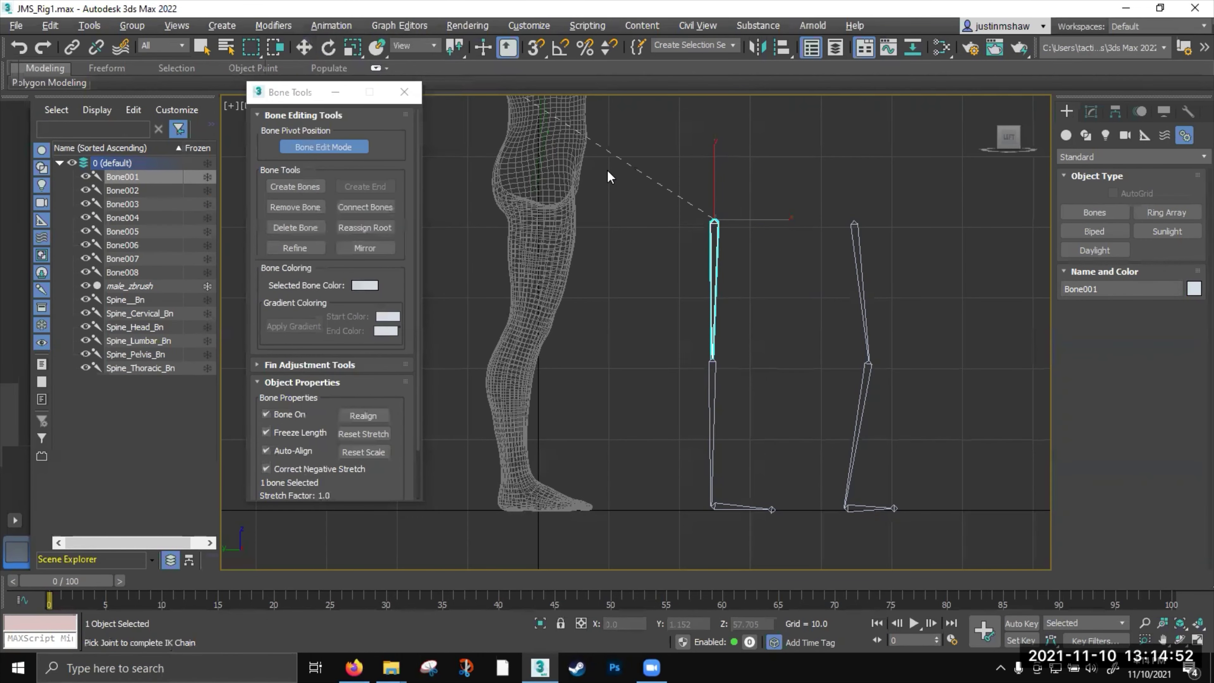
click(729, 507)
drag(732, 496, 780, 441)
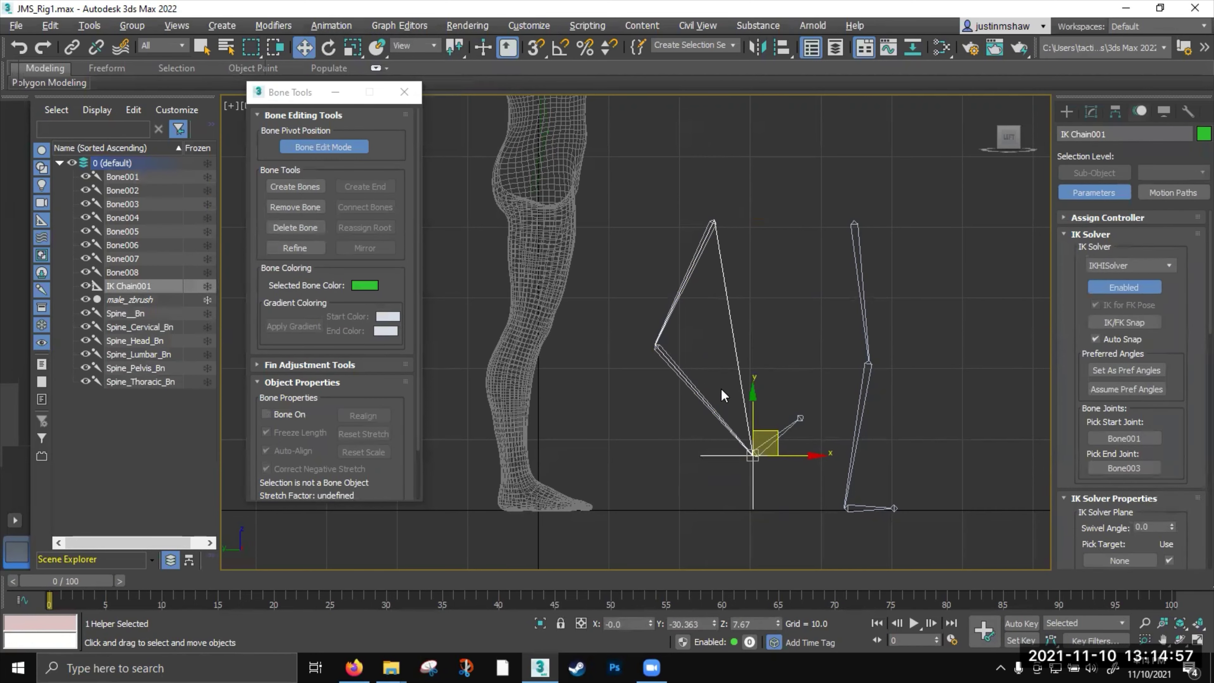
key(ctrl+z)
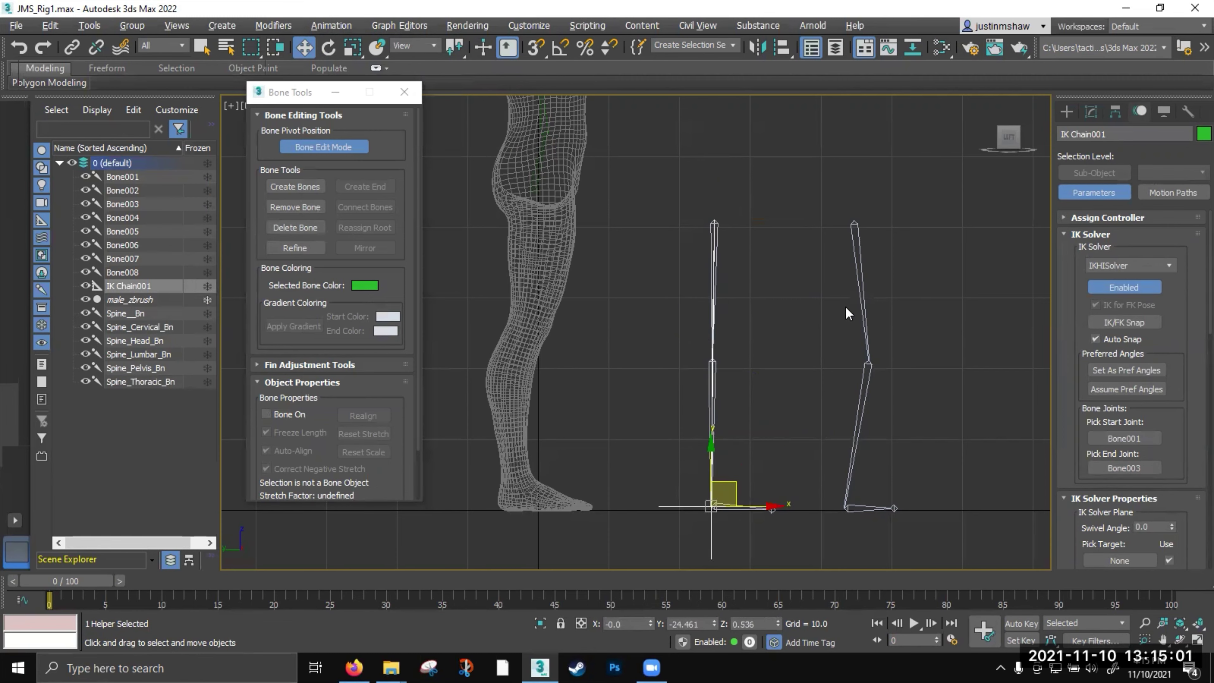
Add an HI Solver from the thigh to the ankle of the bent-knee chain and move its goal to test the bend
click(863, 297)
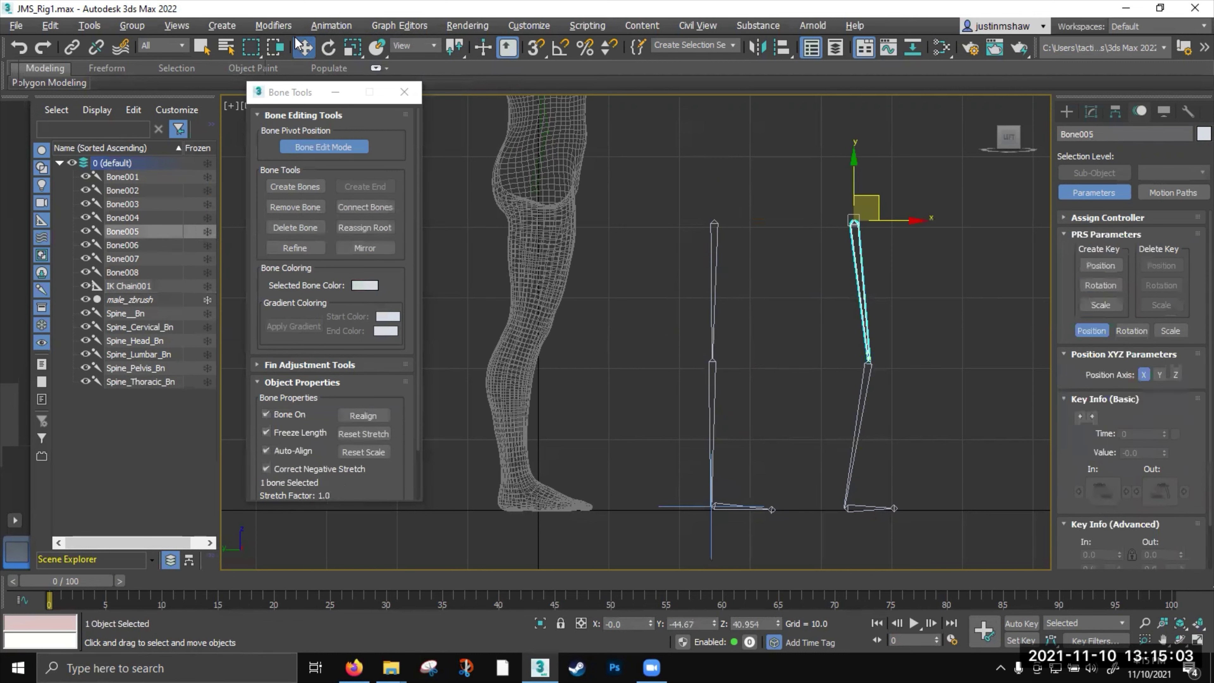
click(326, 28)
mouse_move(363, 89)
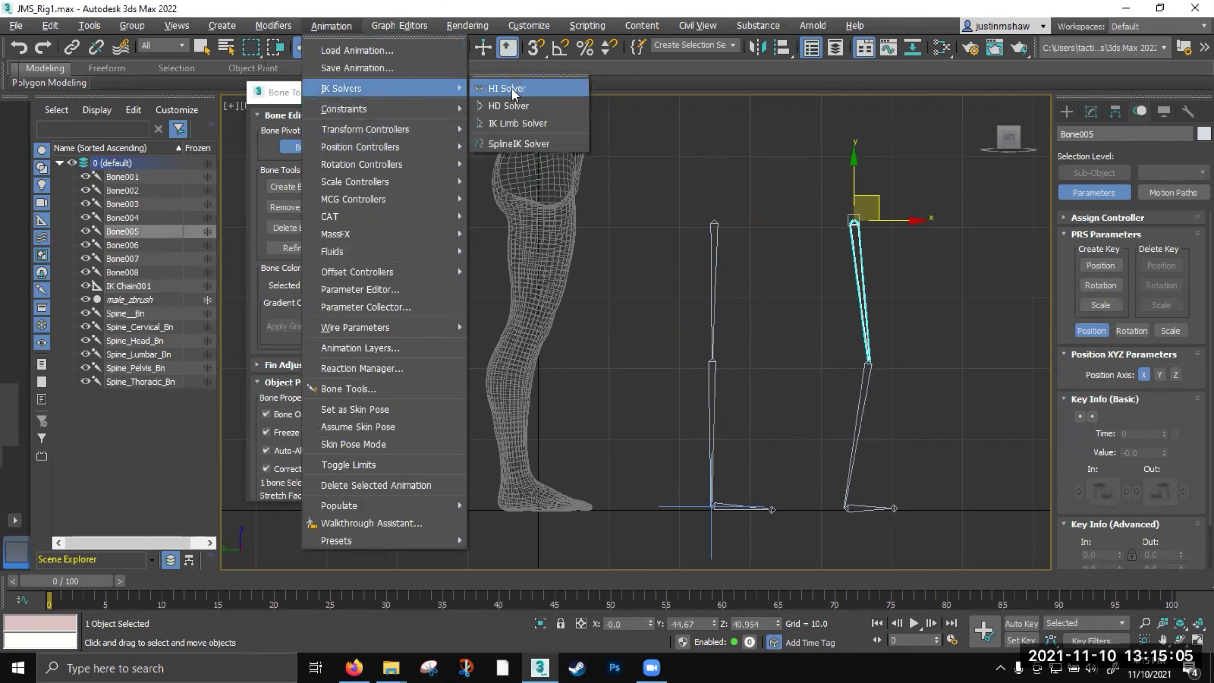
click(512, 89)
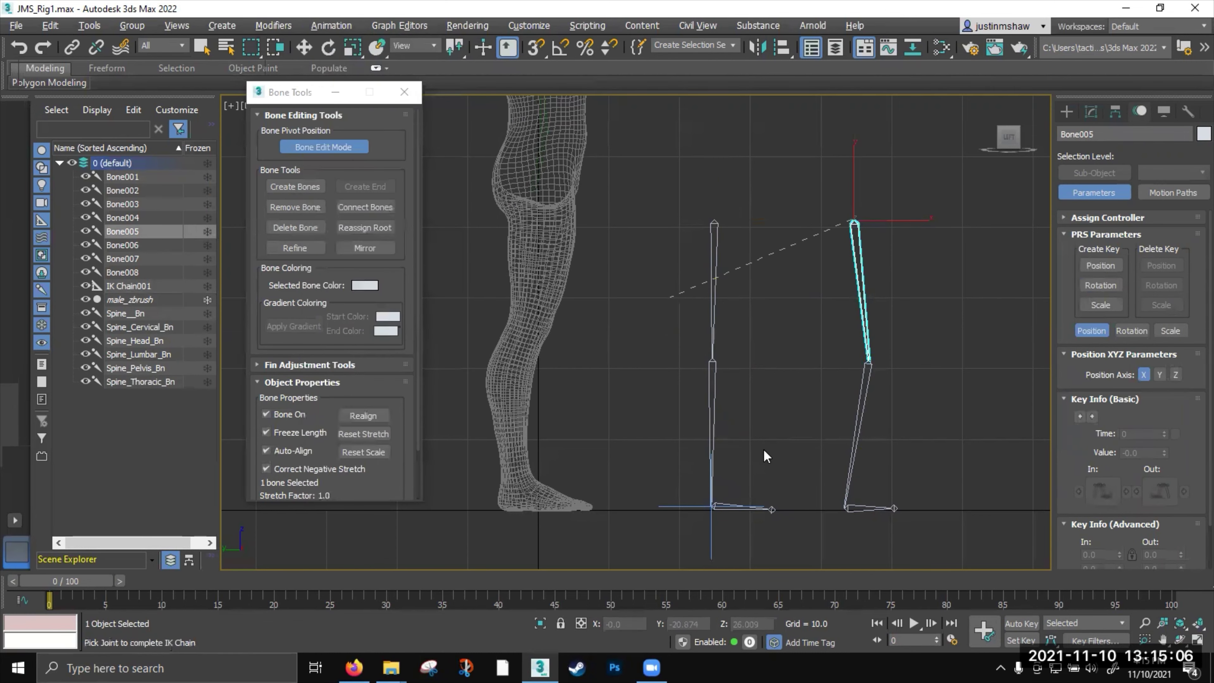
click(858, 508)
drag(877, 484, 921, 440)
Delete both test leg chains together with their IK goals
drag(699, 542, 959, 217)
key(Delete)
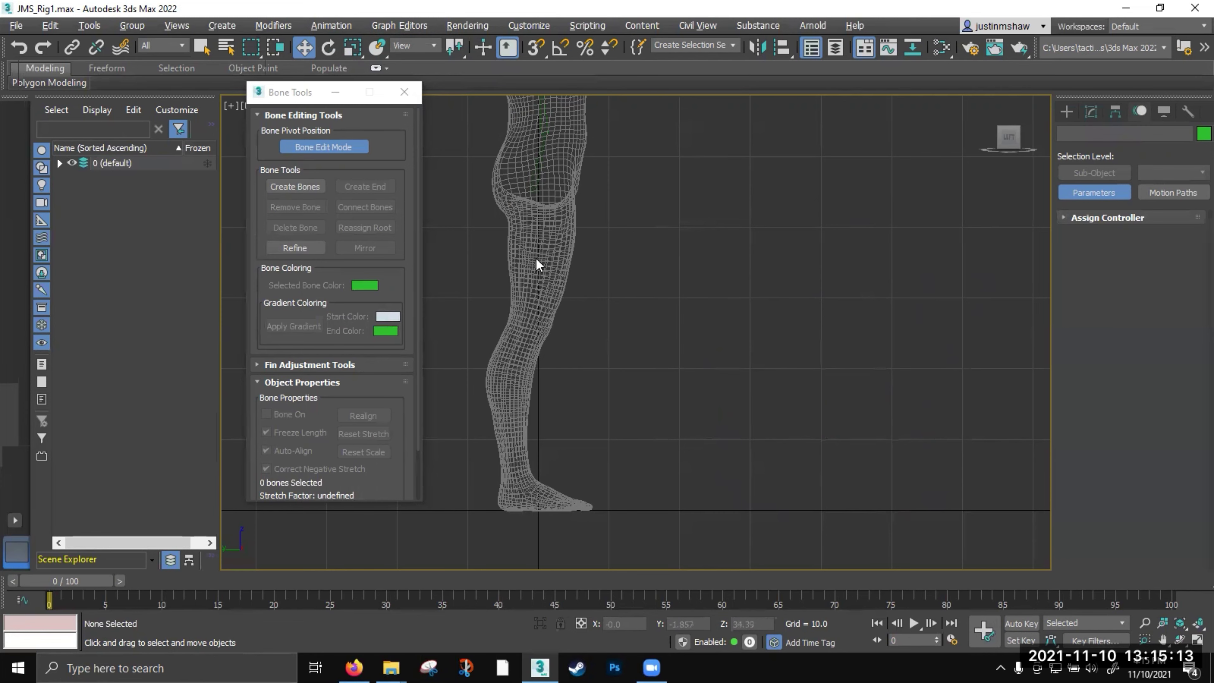
Select all six spine bones, from Spine__Bn to Spine_Thoracic_Bn, and add them to a new layer
click(538, 162)
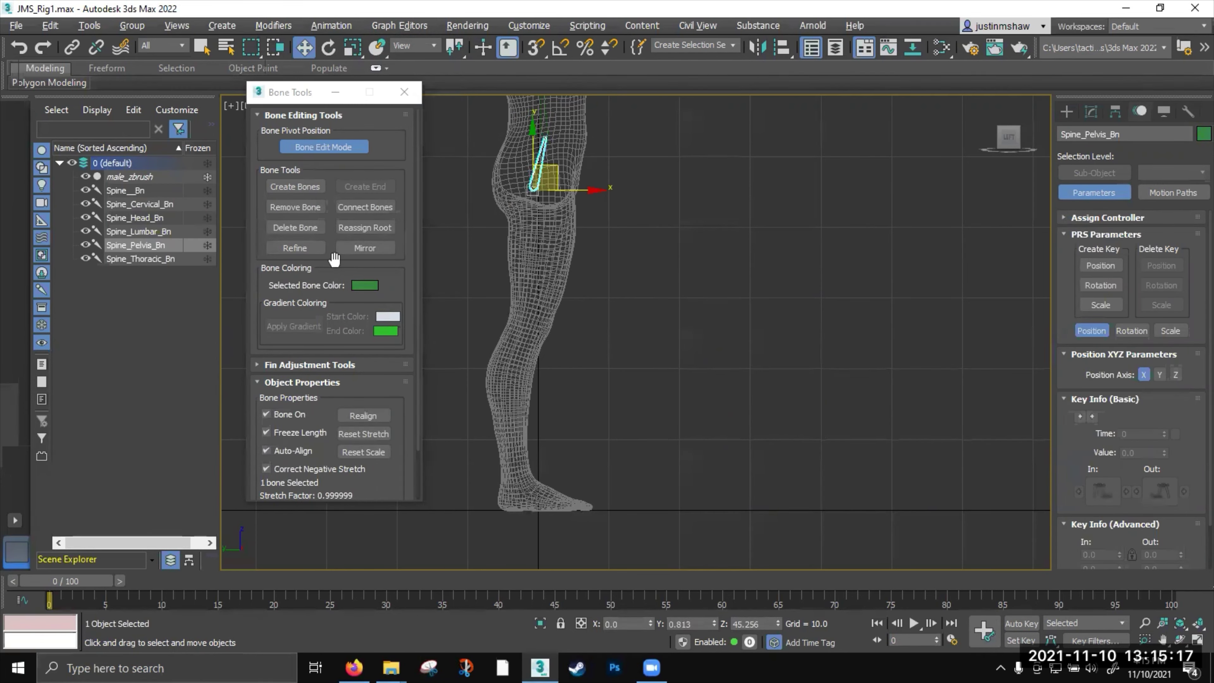
click(145, 262)
shift+click(137, 190)
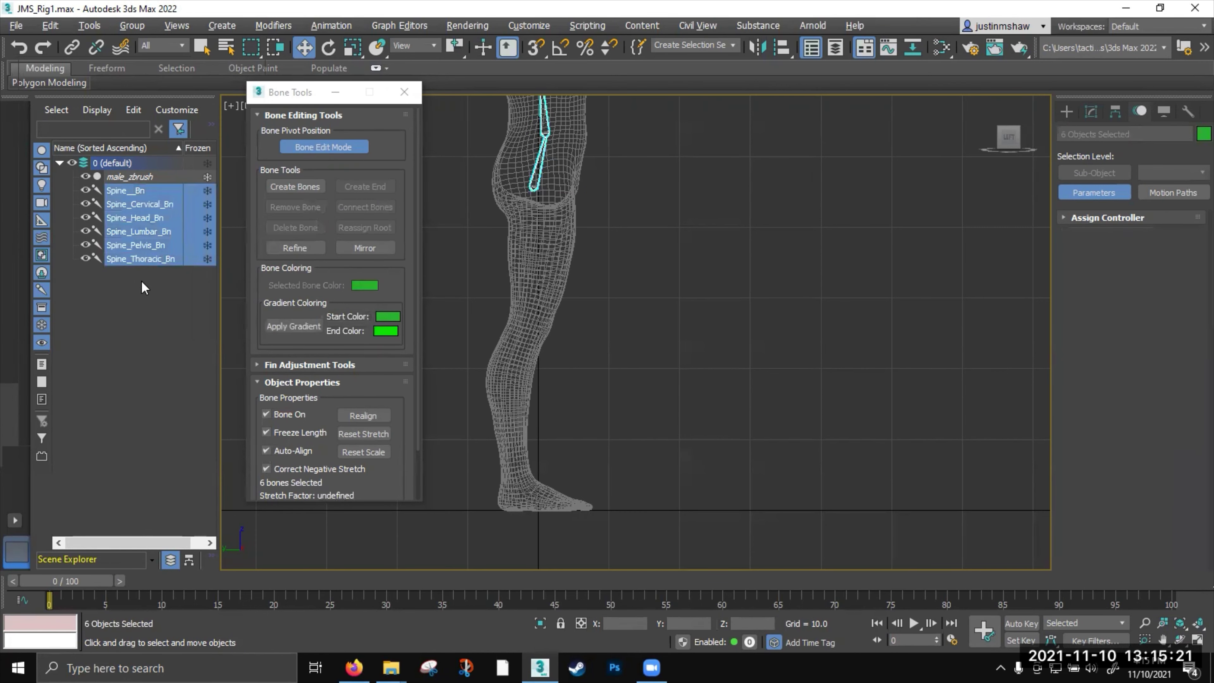
click(142, 259)
shift+click(137, 190)
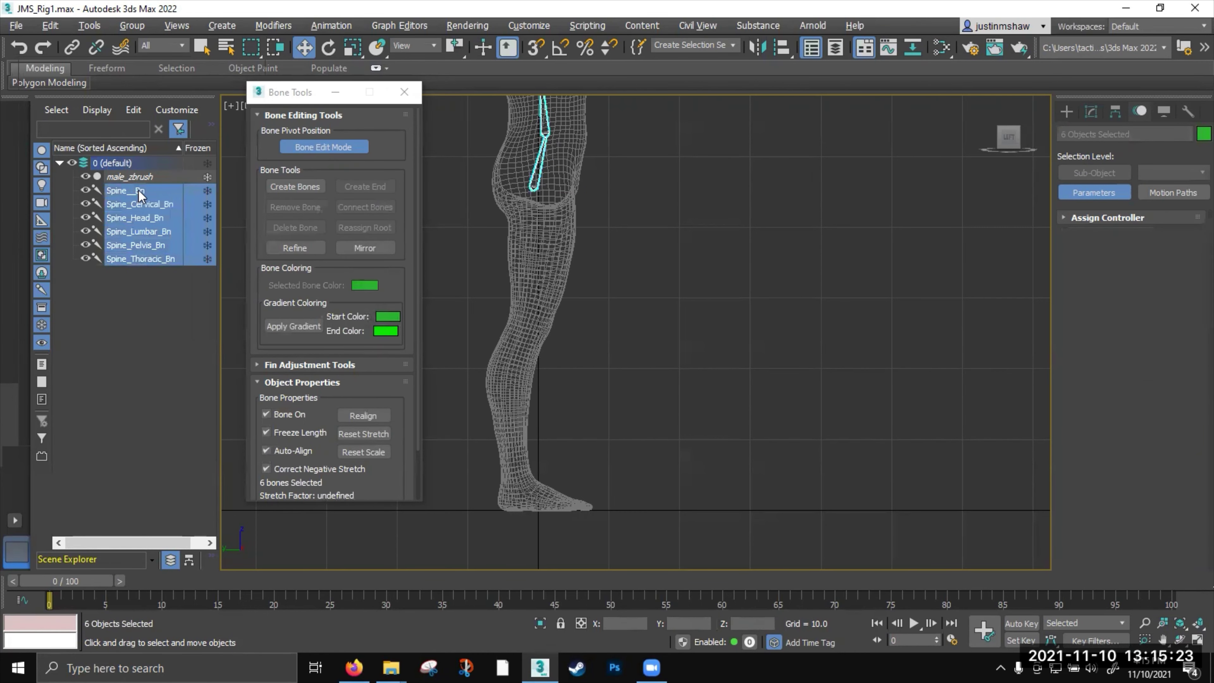
right_click(155, 190)
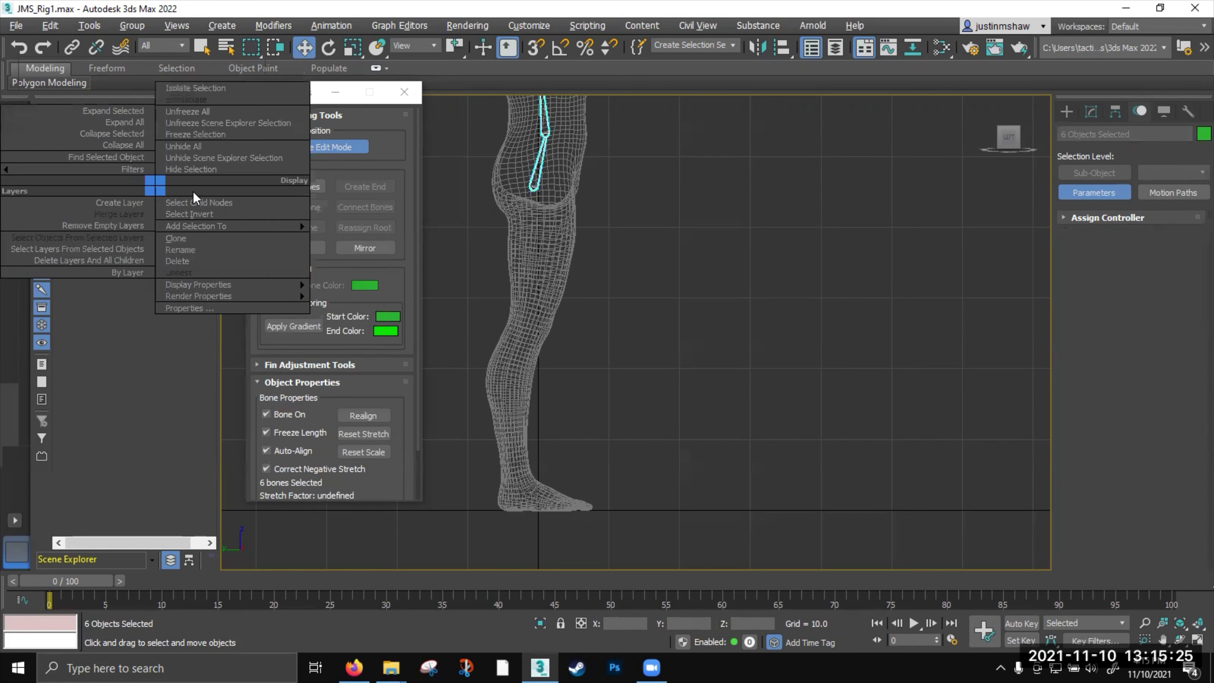
mouse_move(227, 226)
click(329, 227)
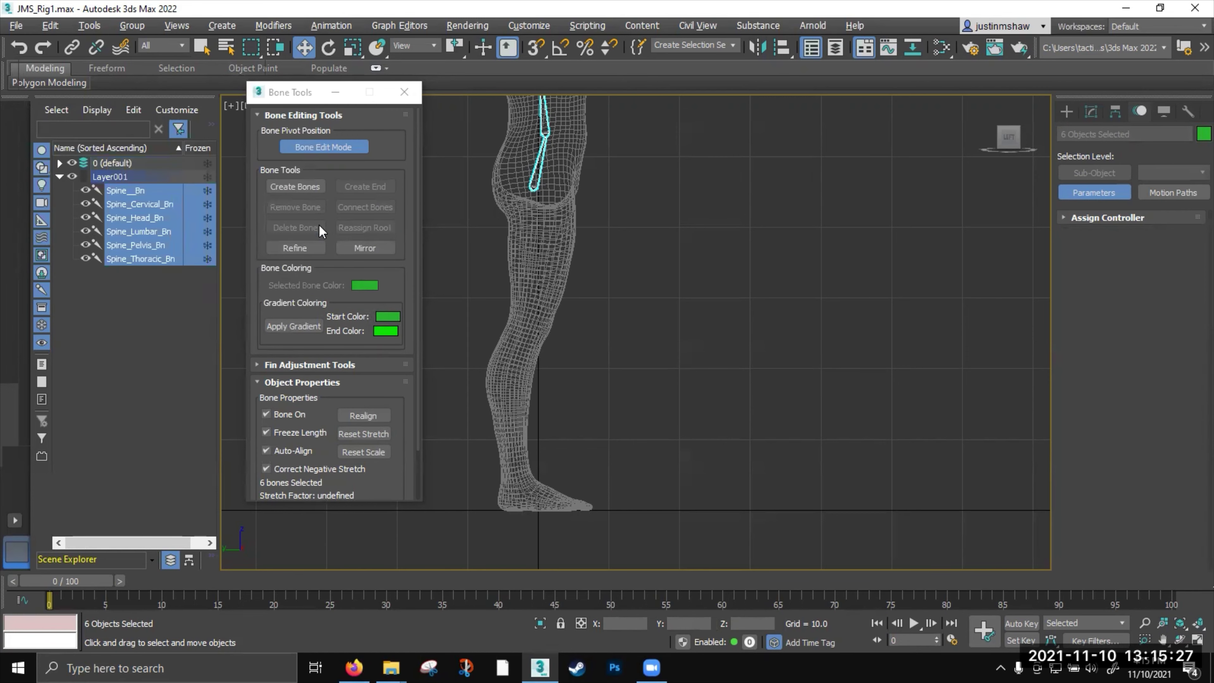
click(170, 301)
Rename the new layer Bones and make it the active layer
click(114, 179)
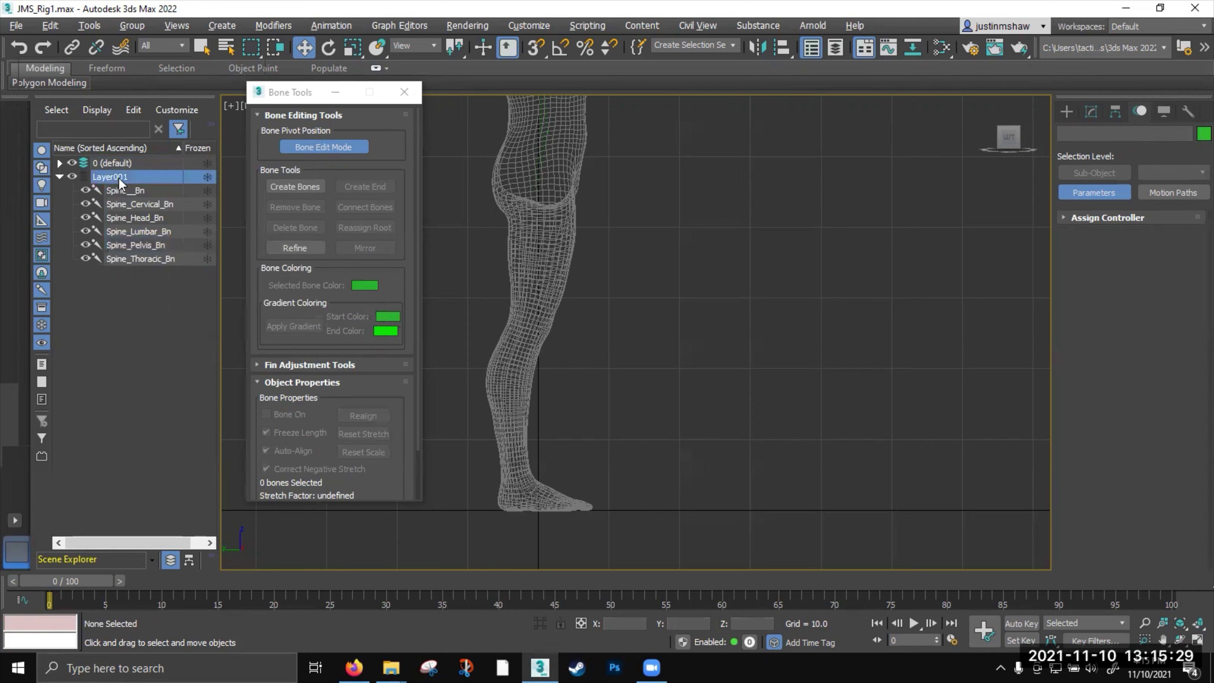
click(119, 178)
text(B)
key(Return)
click(72, 162)
click(72, 163)
Turn off Bone Edit Mode and draw a chain of thigh, shin and foot Bones inside the mesh's leg, from hip to toes
middle_drag(521, 285, 539, 302)
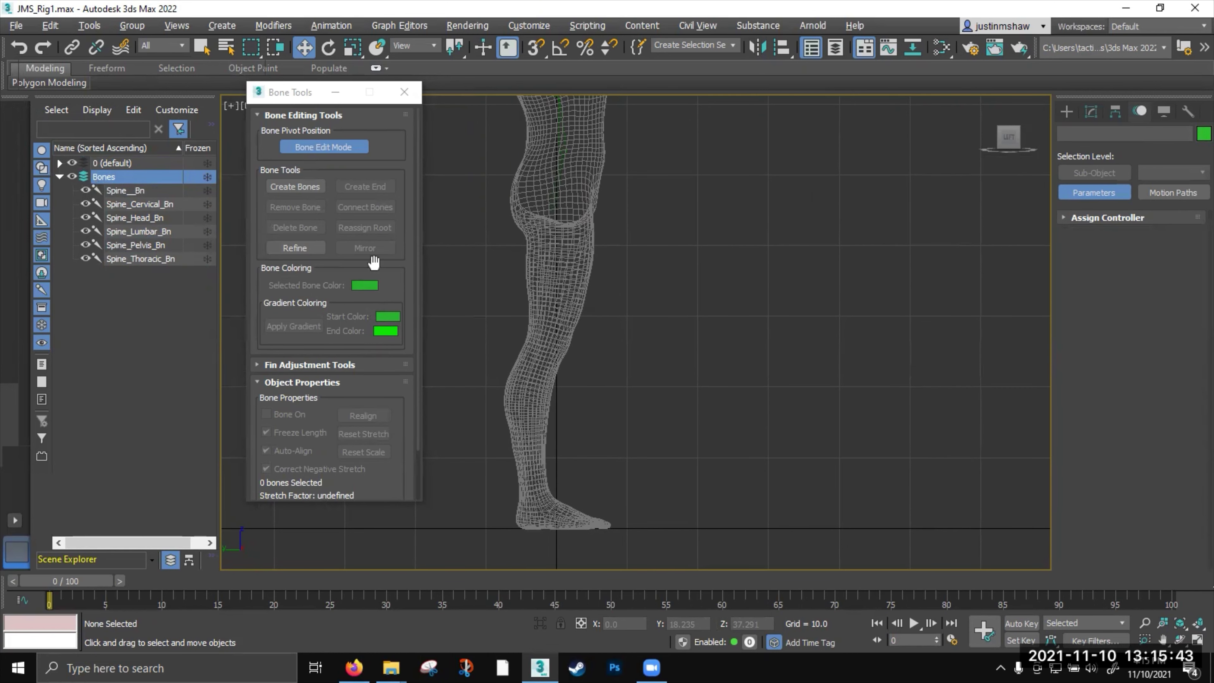
middle_drag(550, 311, 566, 330)
click(364, 149)
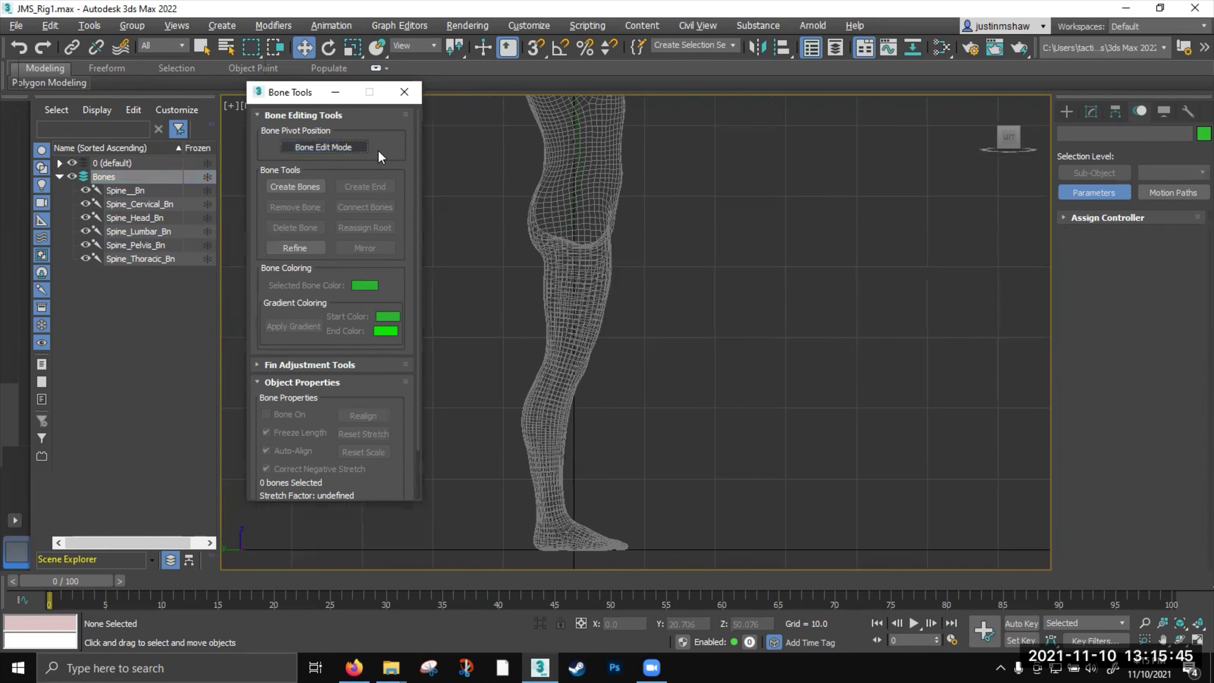
click(1067, 113)
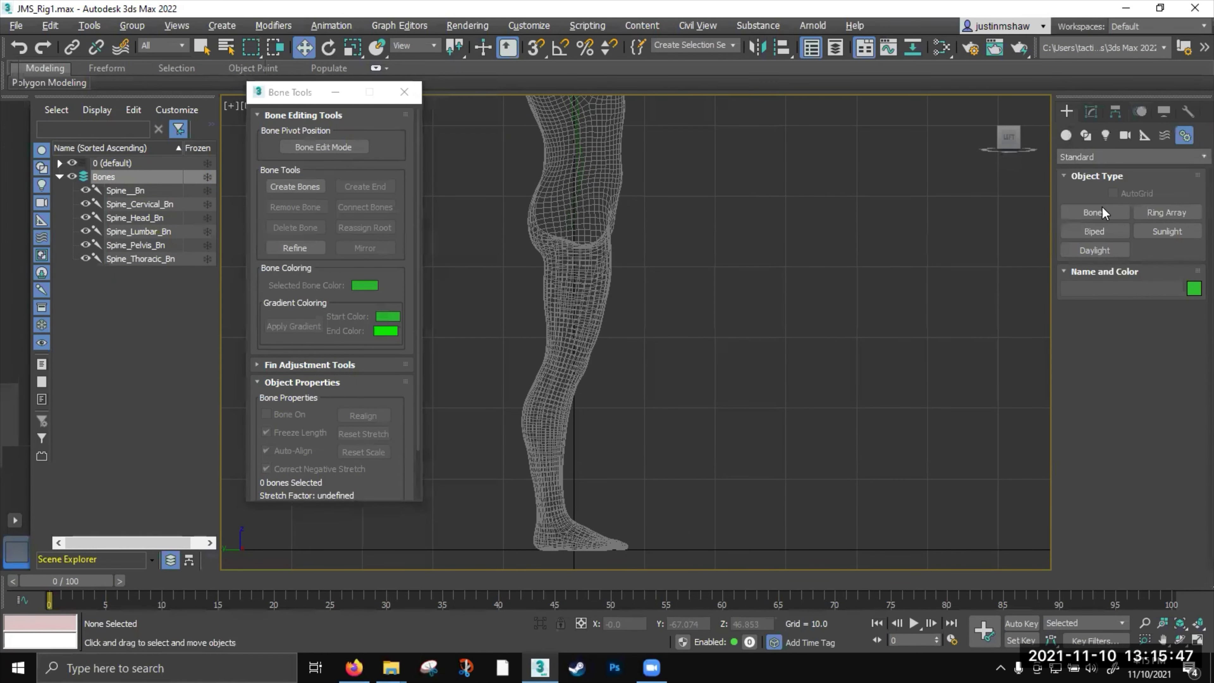
click(1094, 212)
middle_drag(618, 290, 594, 261)
click(582, 154)
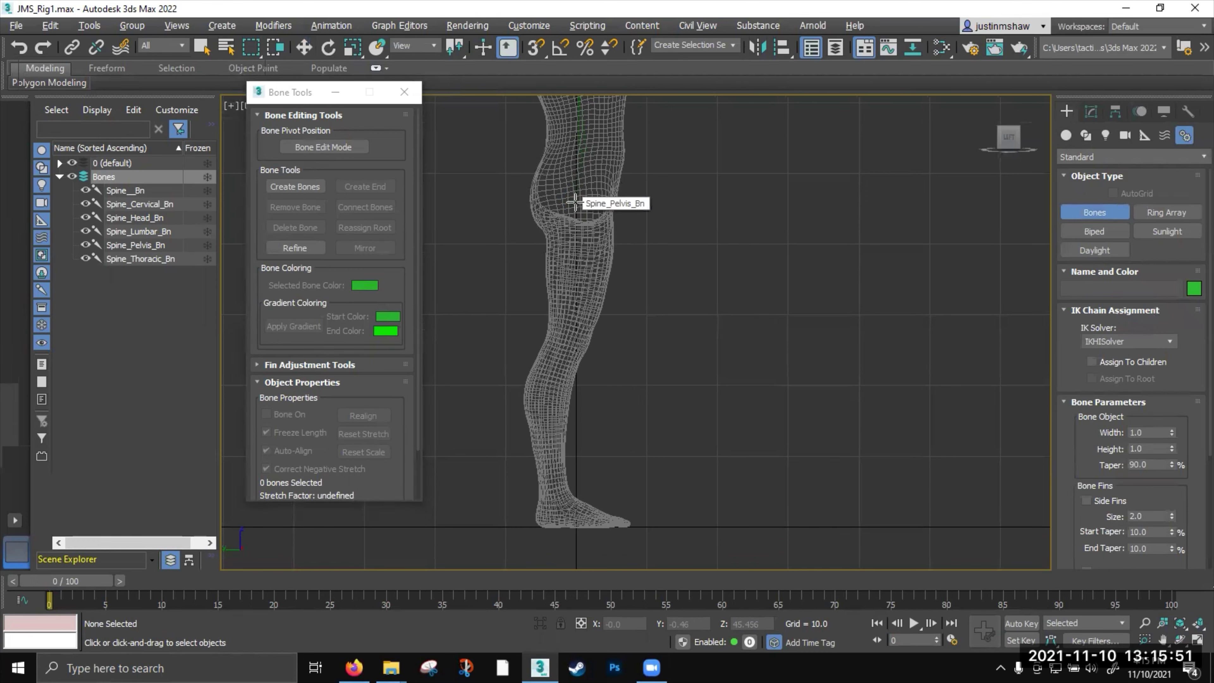
right_click(576, 204)
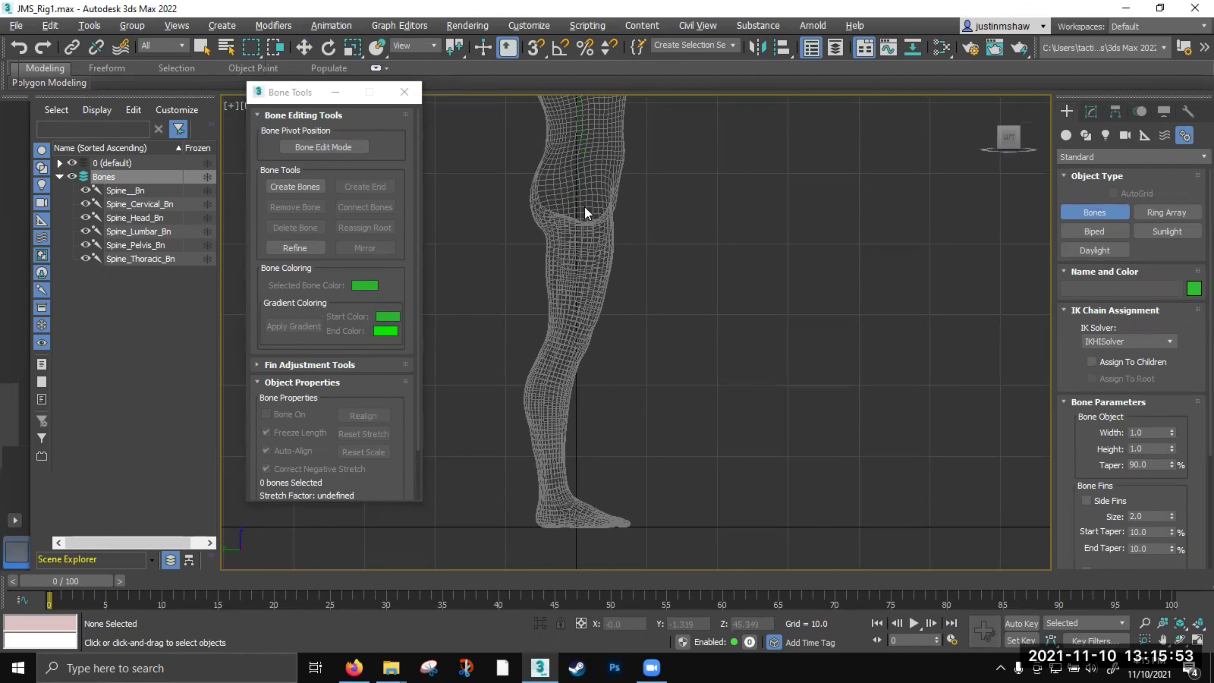
click(584, 206)
click(575, 339)
right_click(574, 340)
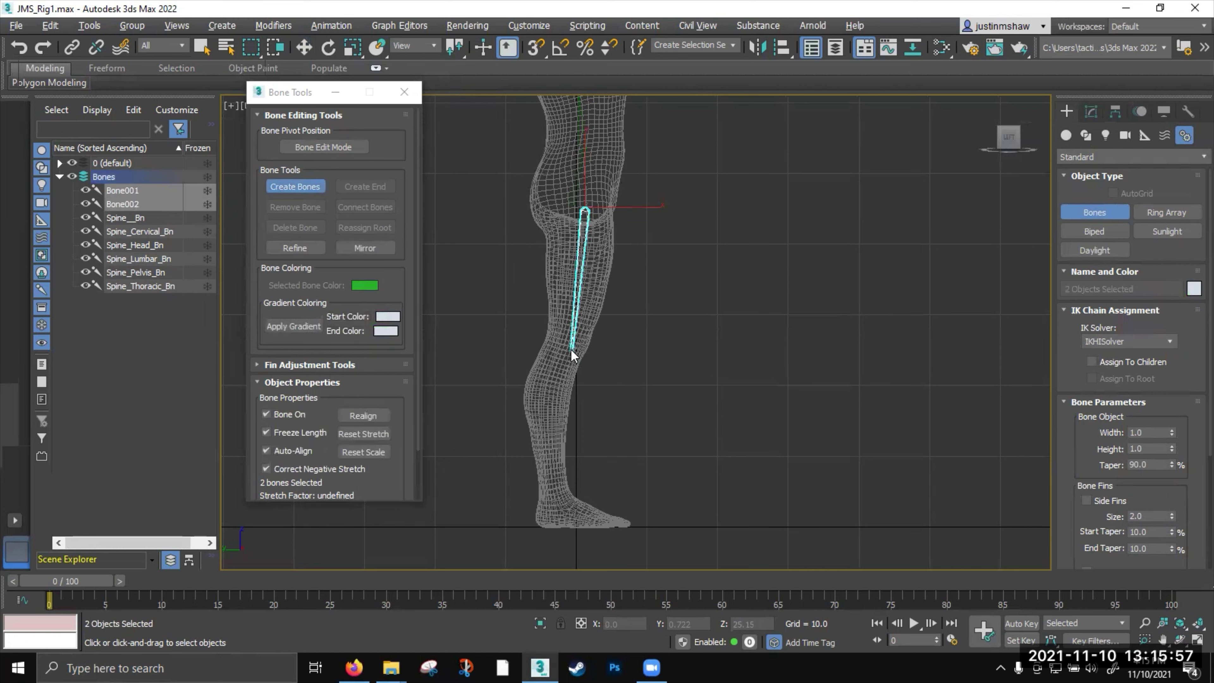
click(571, 350)
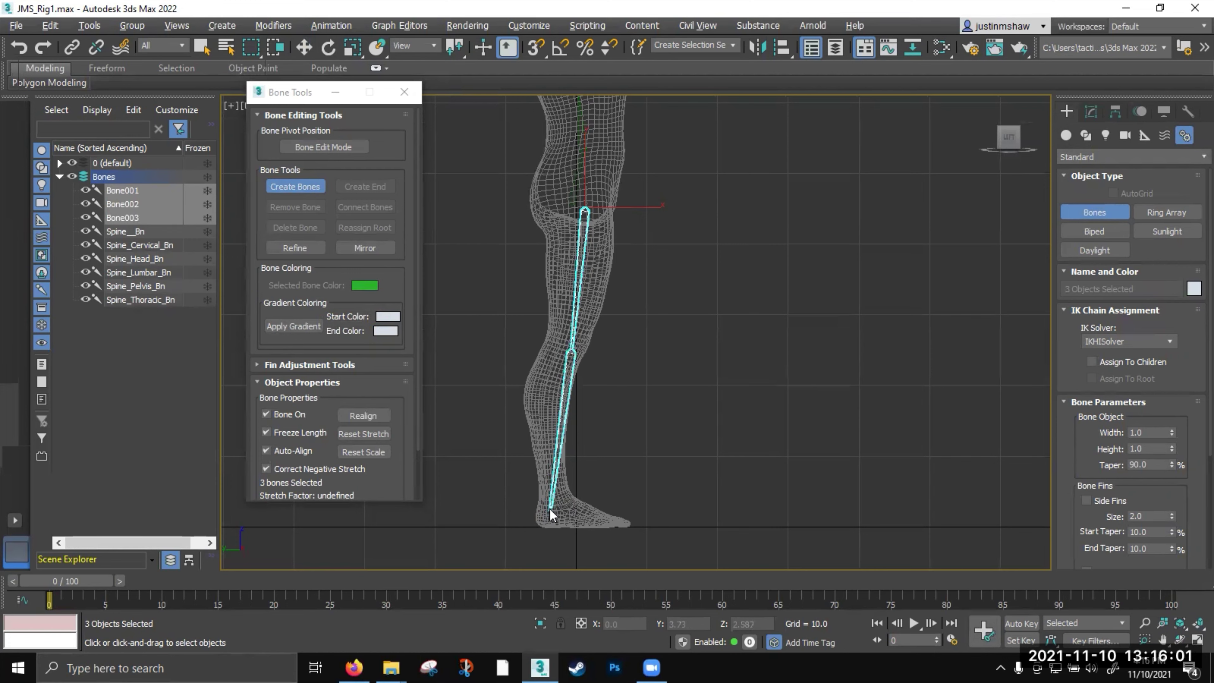
click(553, 501)
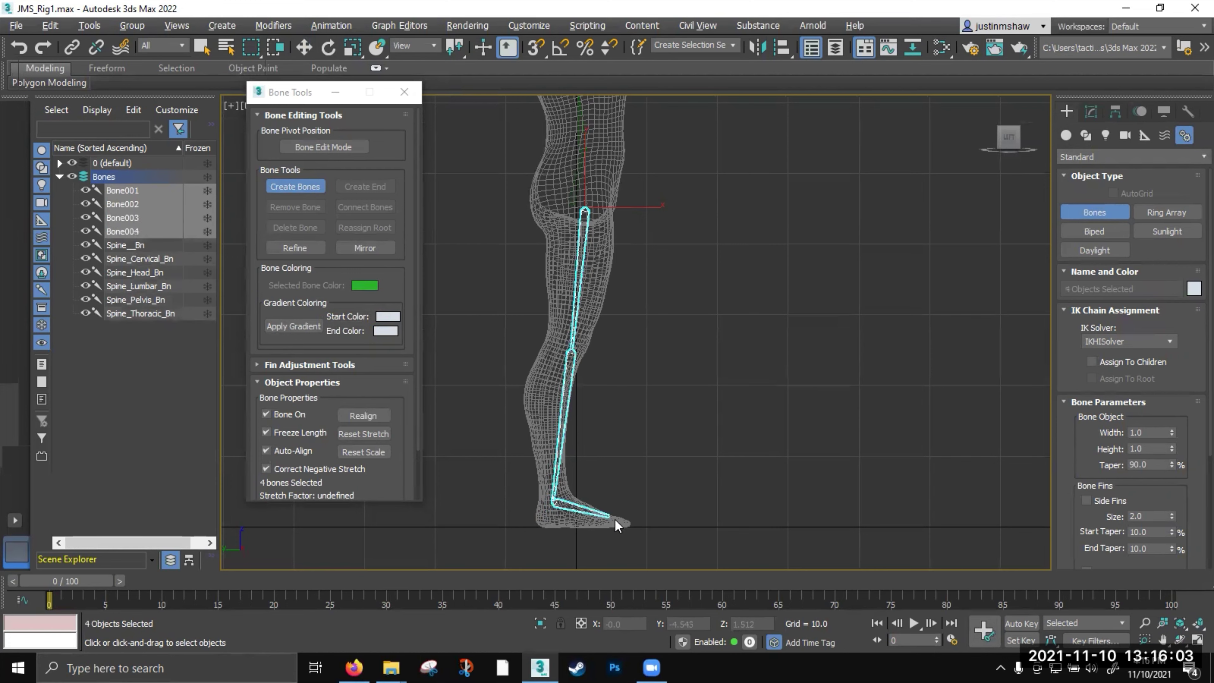
right_click(632, 524)
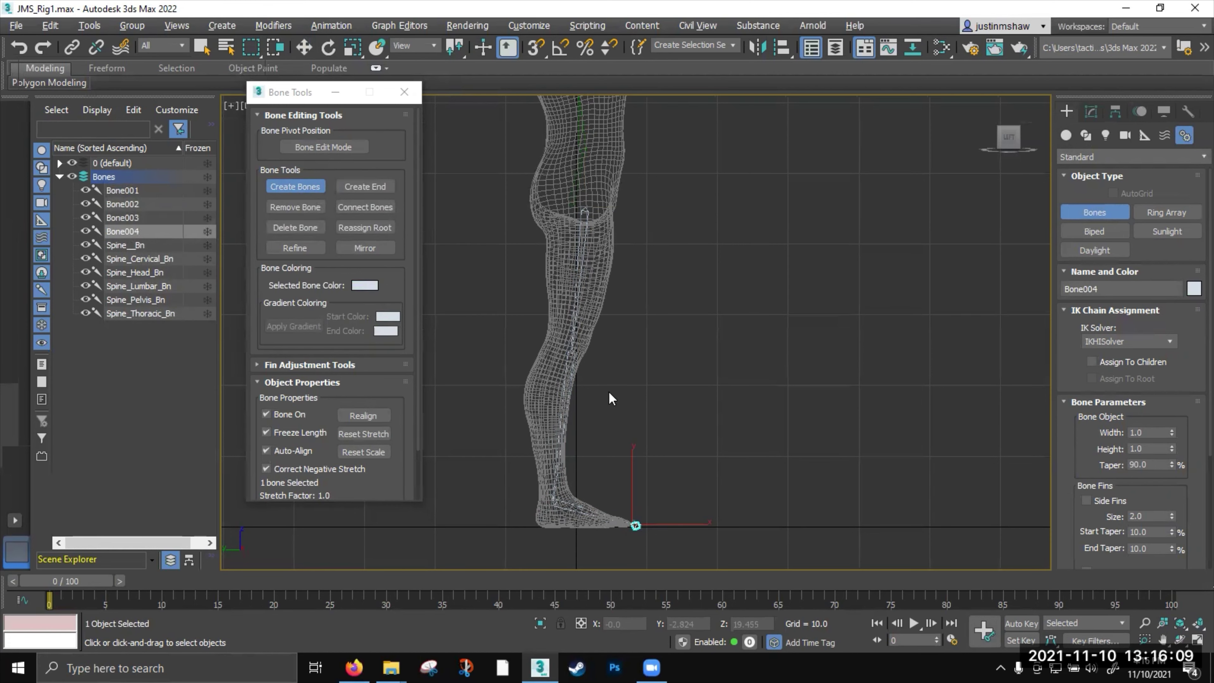
In Bone Edit Mode, move the hip joint back to about Y 0.01 and the ankle joint to about Y 4, Z 1.9
key(w)
click(582, 250)
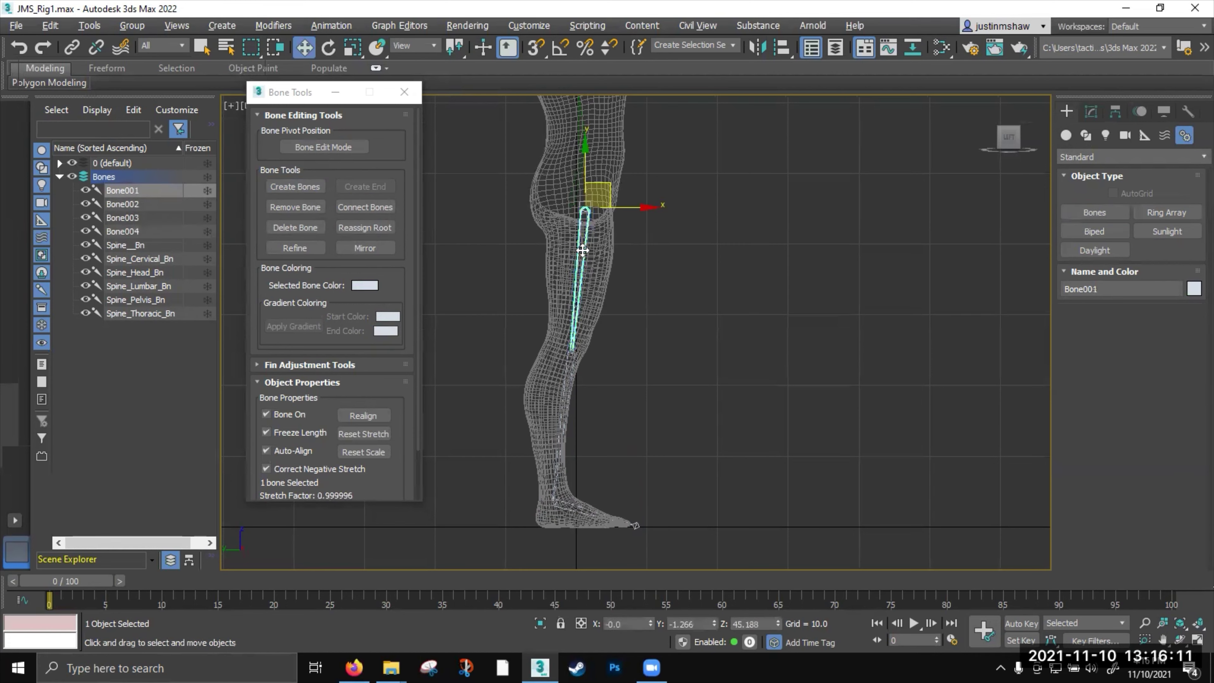
click(323, 147)
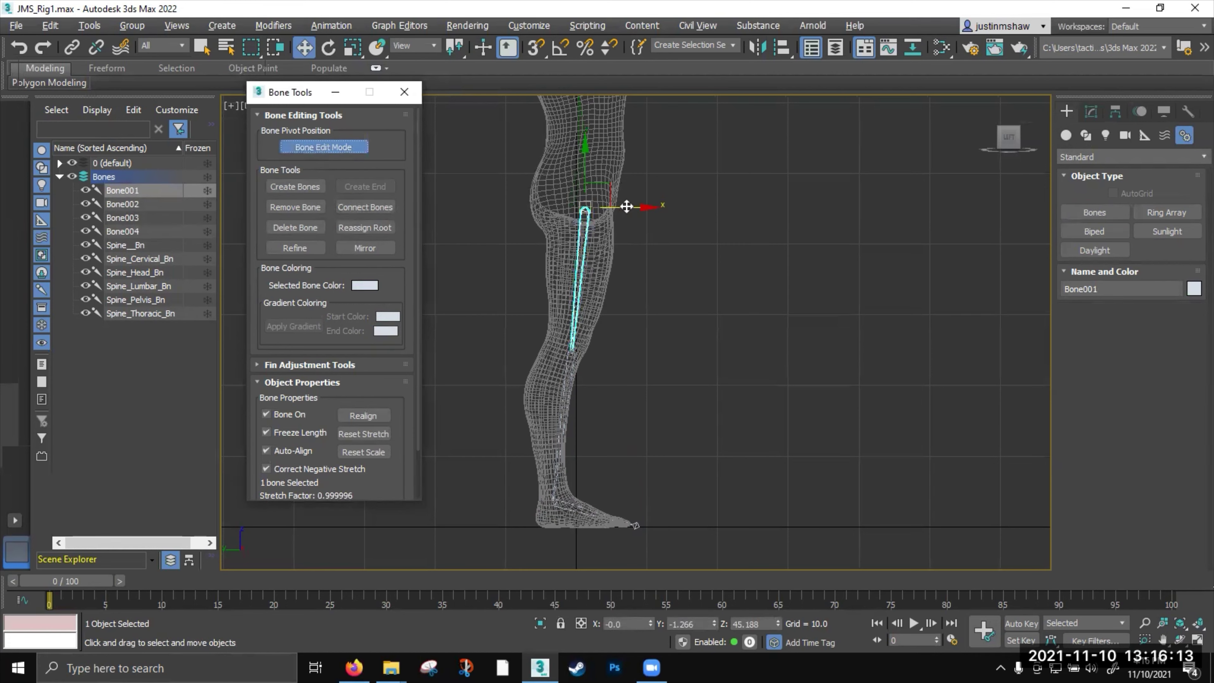
drag(627, 206, 617, 206)
click(573, 357)
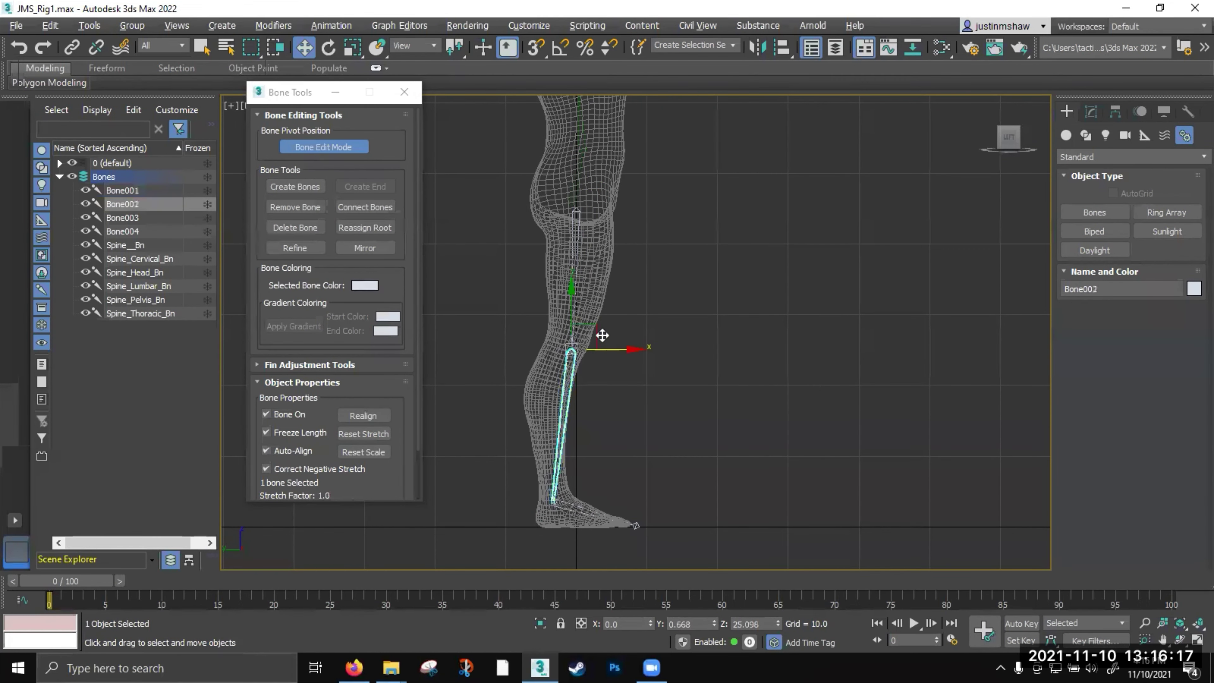
click(564, 504)
drag(575, 492, 570, 505)
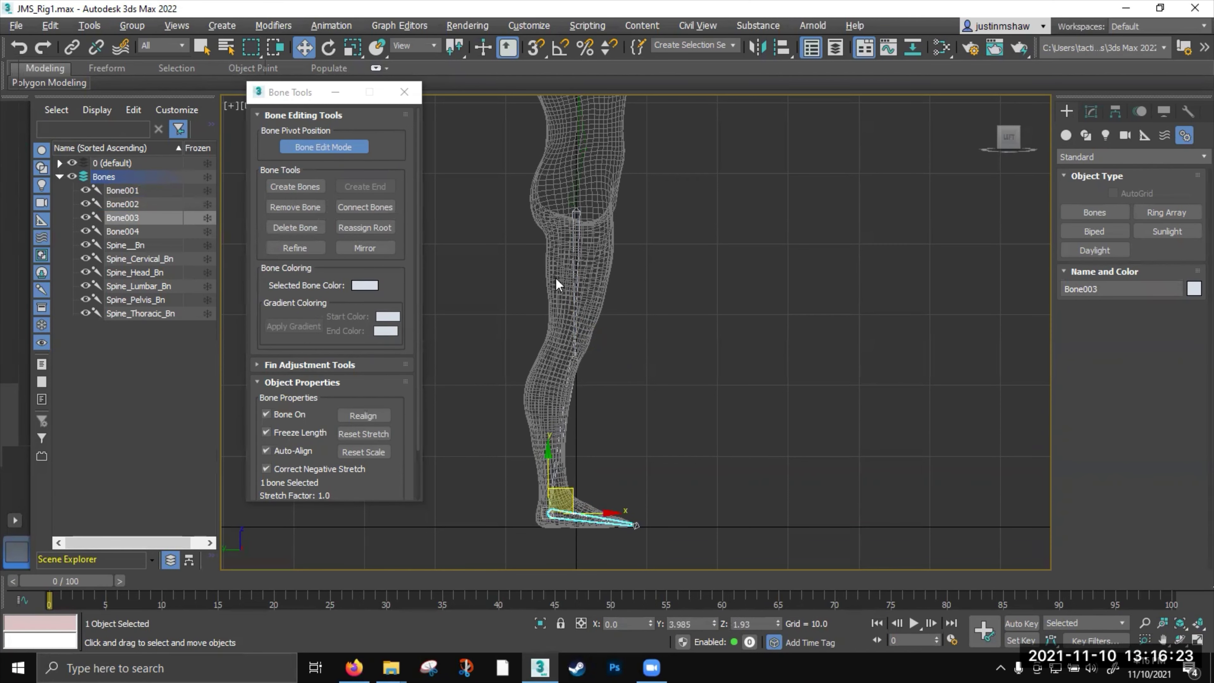
With Bone Edit Mode off, move the leg chain by its thigh bone to about X -7.3 in the front view, inside the character's right leg
scroll(569, 220, up, 4)
scroll(571, 214, up, 3)
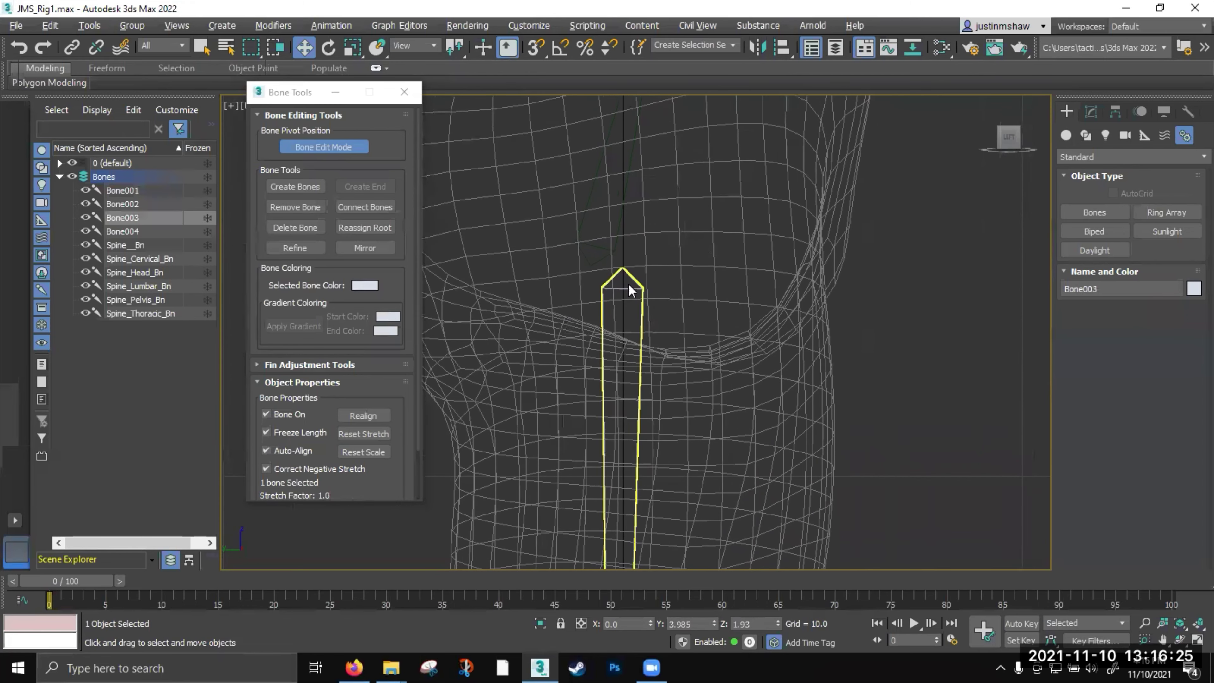
click(629, 285)
key(alt+w)
right_click(767, 392)
right_click(819, 237)
key(alt+w)
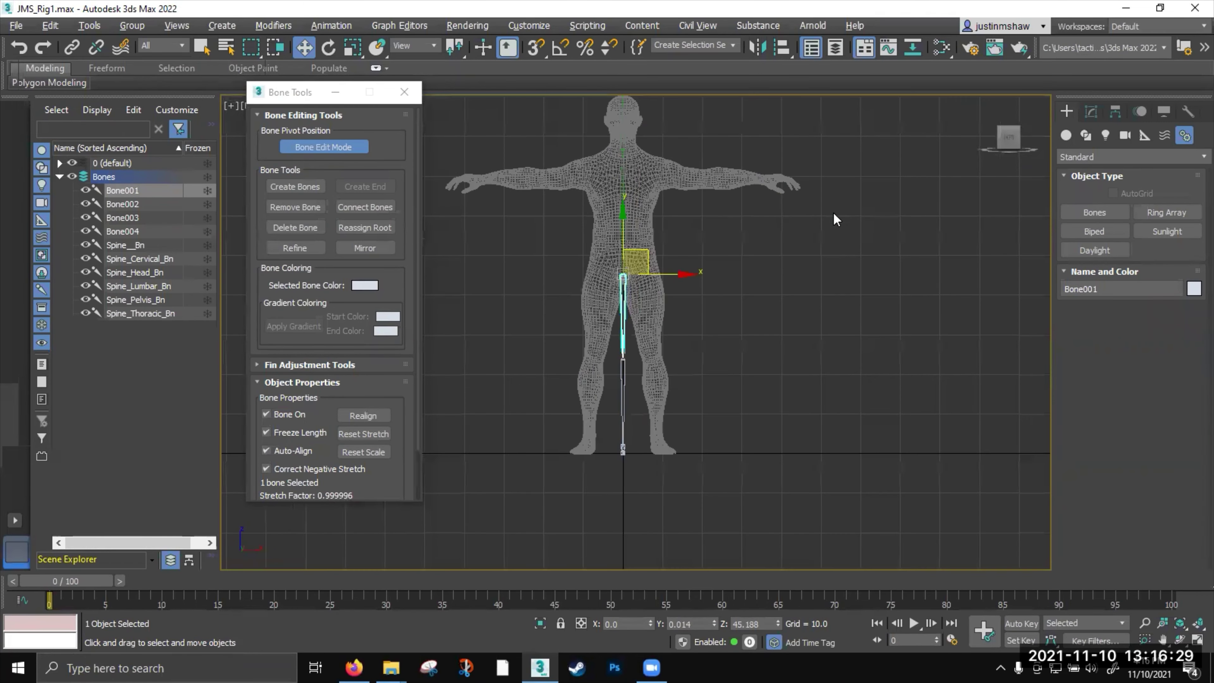
scroll(643, 302, up, 3)
click(340, 149)
drag(664, 258, 626, 259)
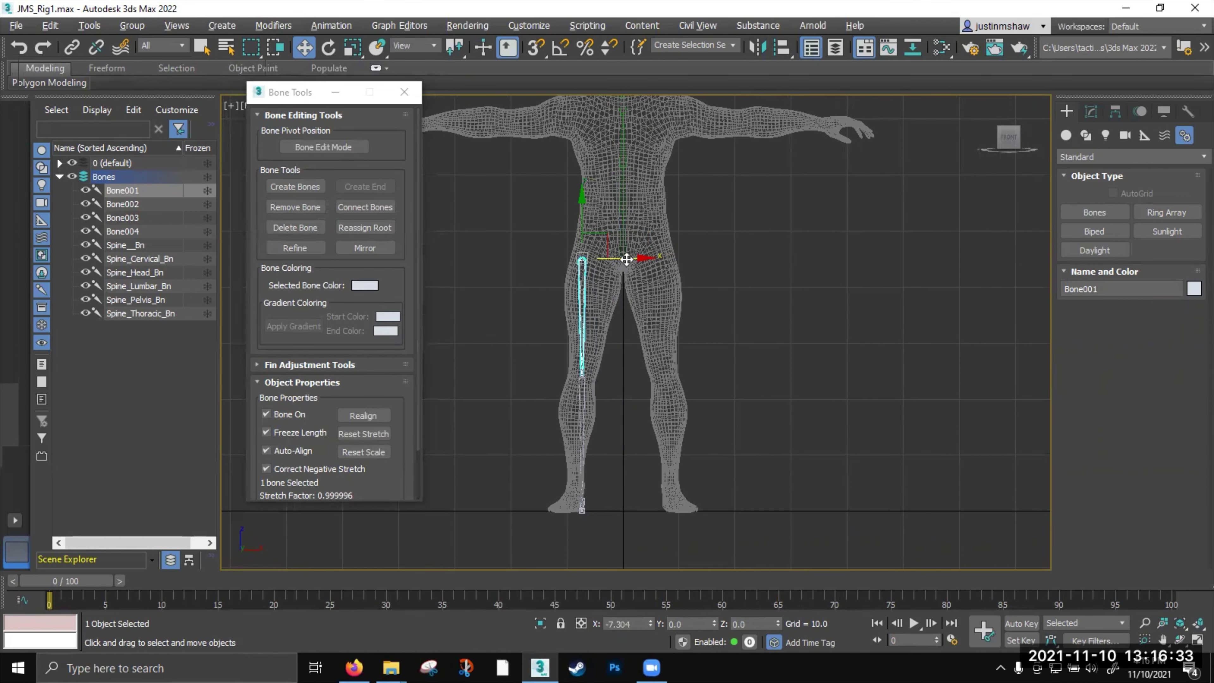
In Bone Edit Mode, align the thigh bone's hip joint to the pivot point of the Spine_Pelvis bone in X, Y and Z
scroll(610, 306, up, 3)
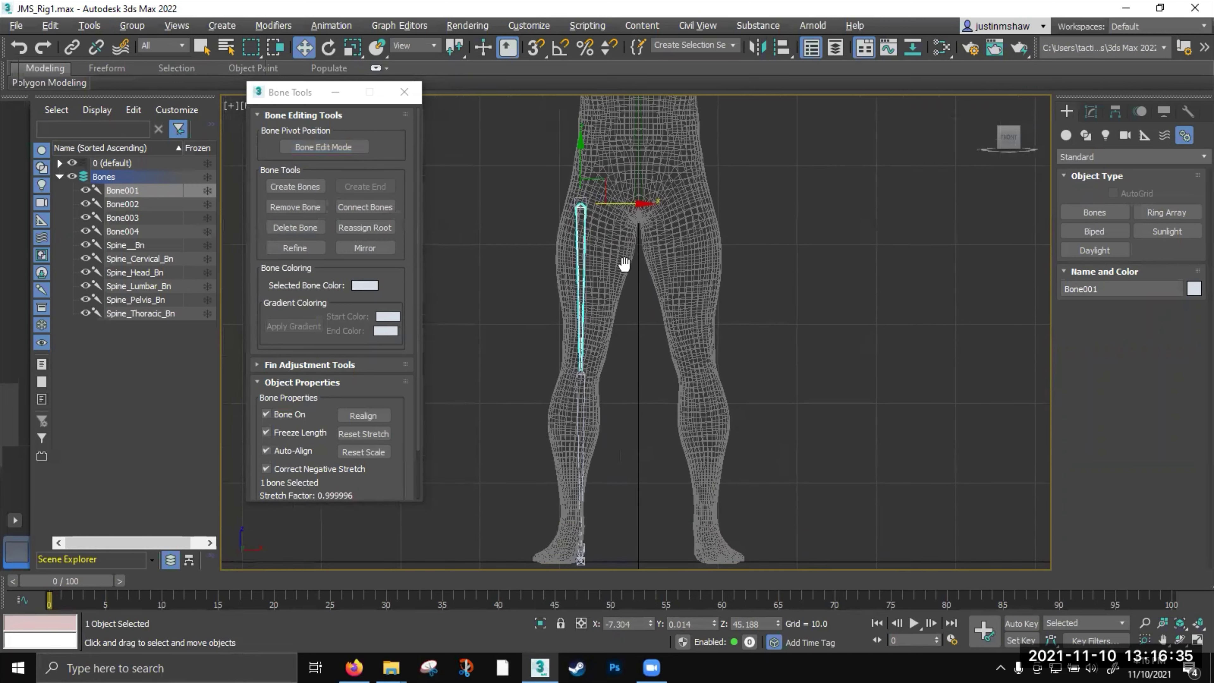
click(334, 147)
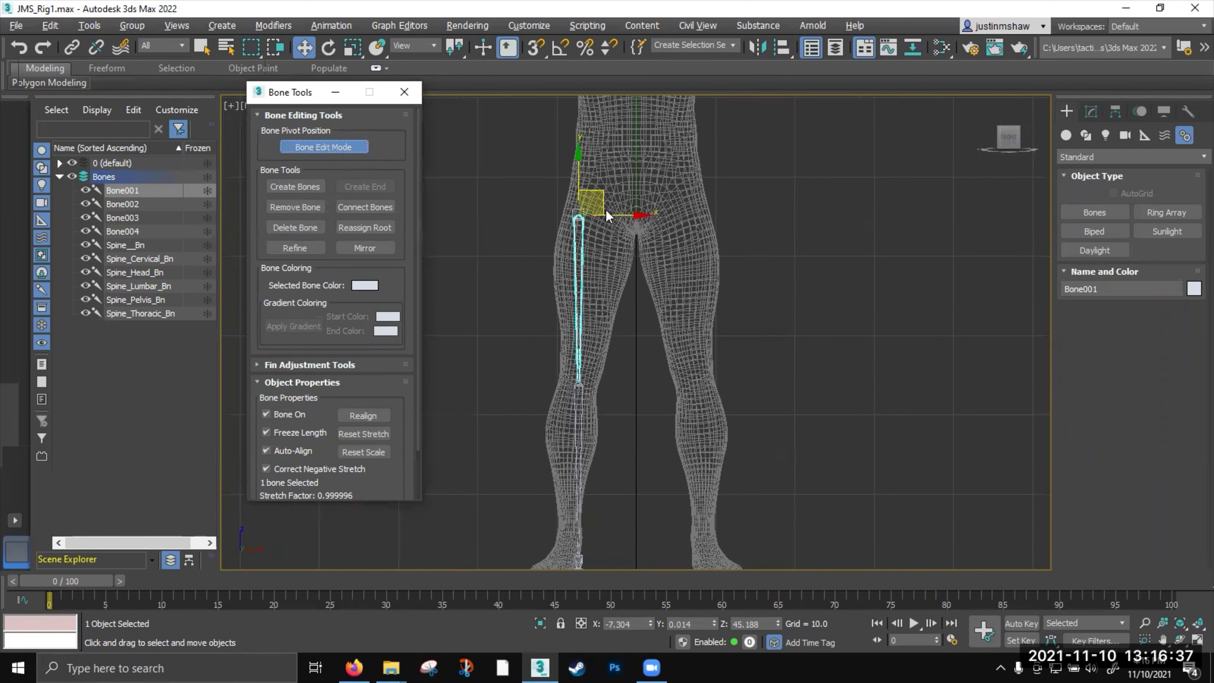
scroll(605, 209, up, 3)
click(786, 50)
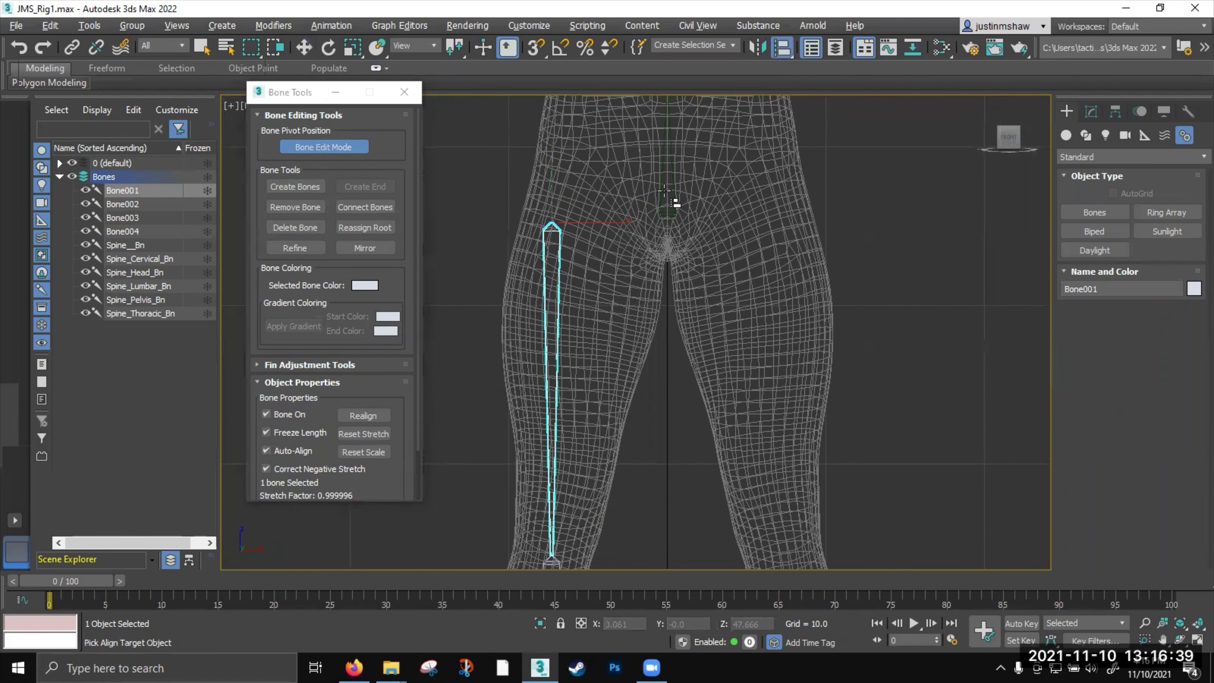
click(661, 214)
key(alt+a)
click(663, 215)
click(605, 455)
middle_drag(659, 340, 658, 369)
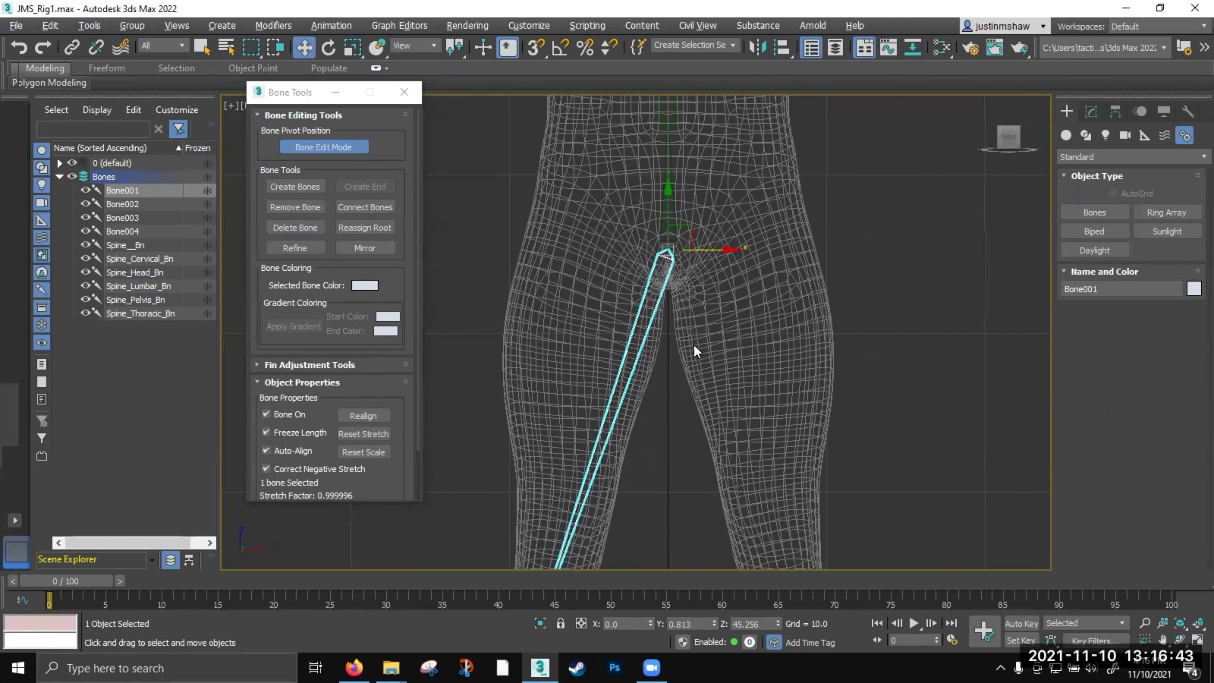
Move the hip joint outward to about X -4.5 and refine the thigh bone to split it just below the hip
drag(712, 252, 639, 237)
scroll(642, 237, up, 3)
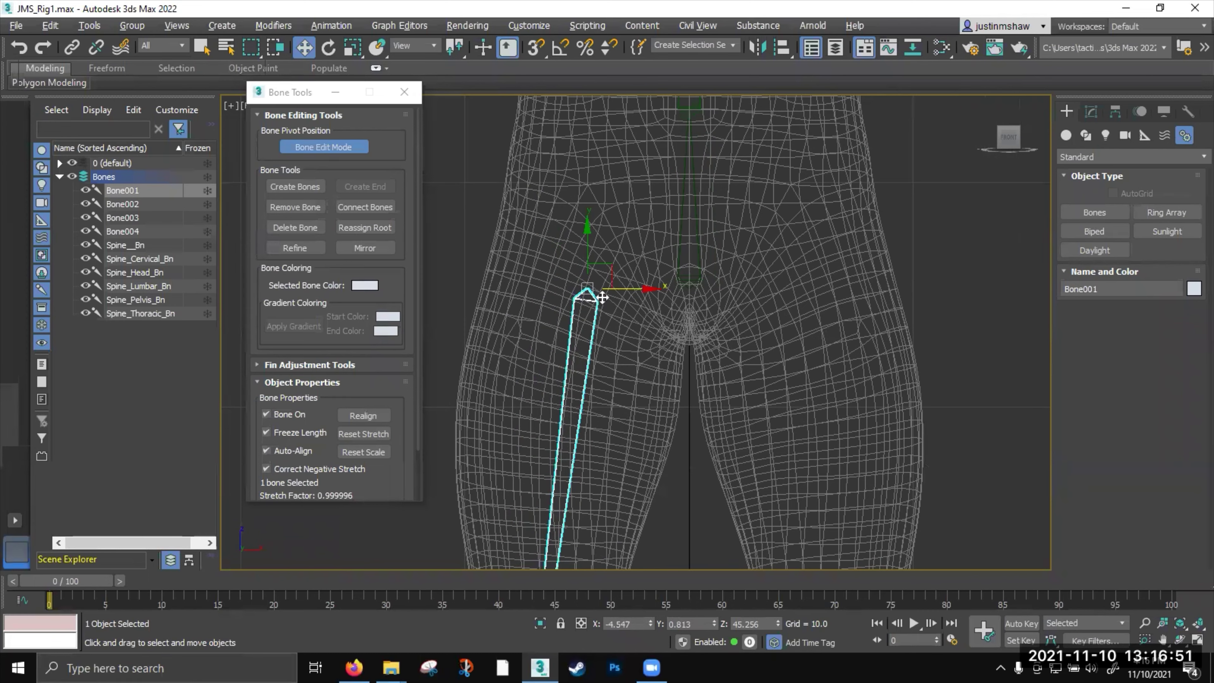
click(317, 248)
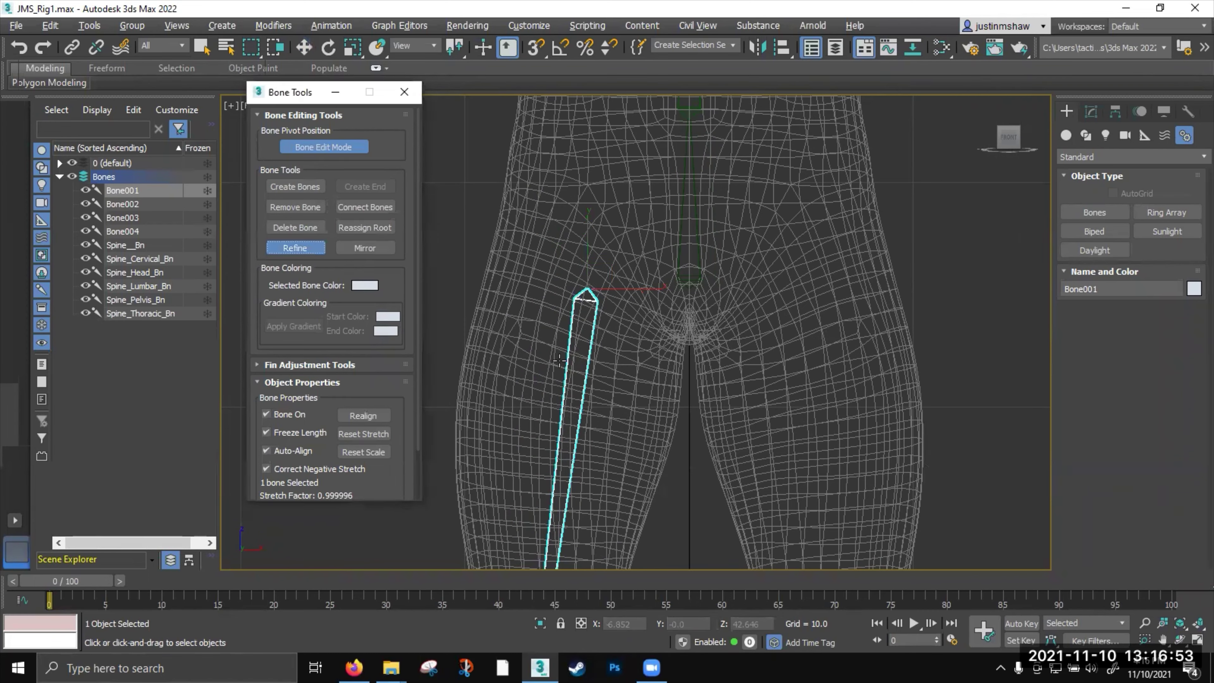
click(590, 359)
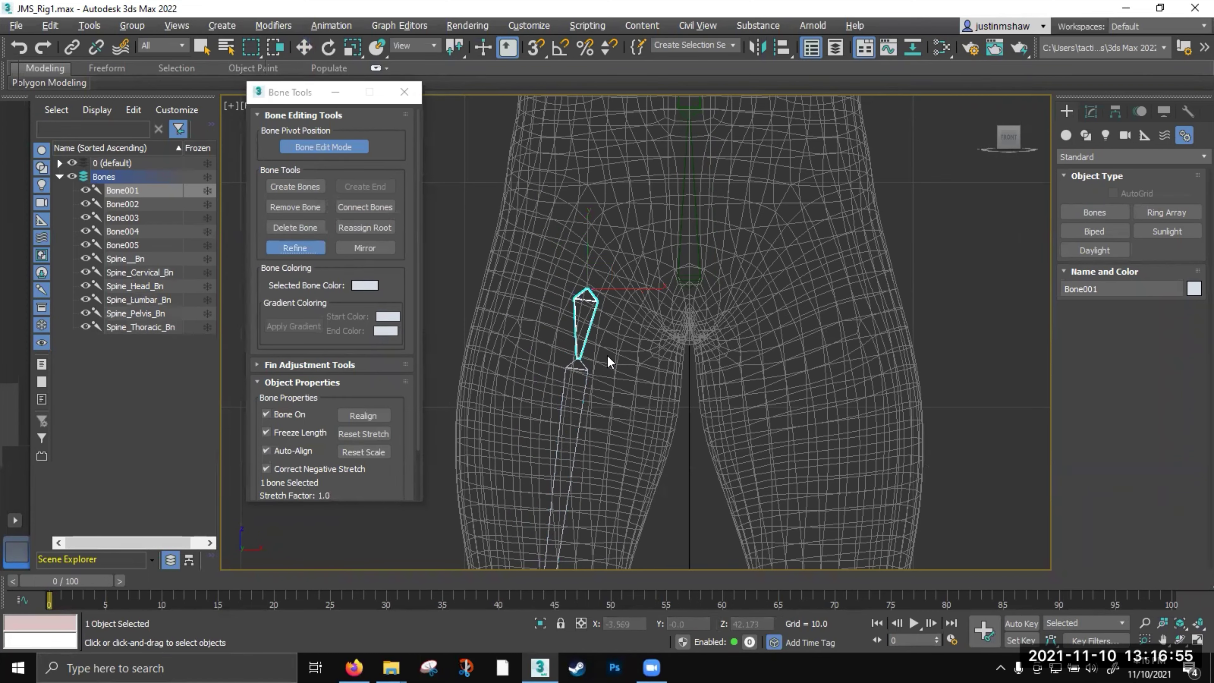
click(321, 249)
Align the start joint of the short upper leg bone to the Spine_Pelvis bone's pivot point
drag(610, 282, 645, 288)
key(alt+a)
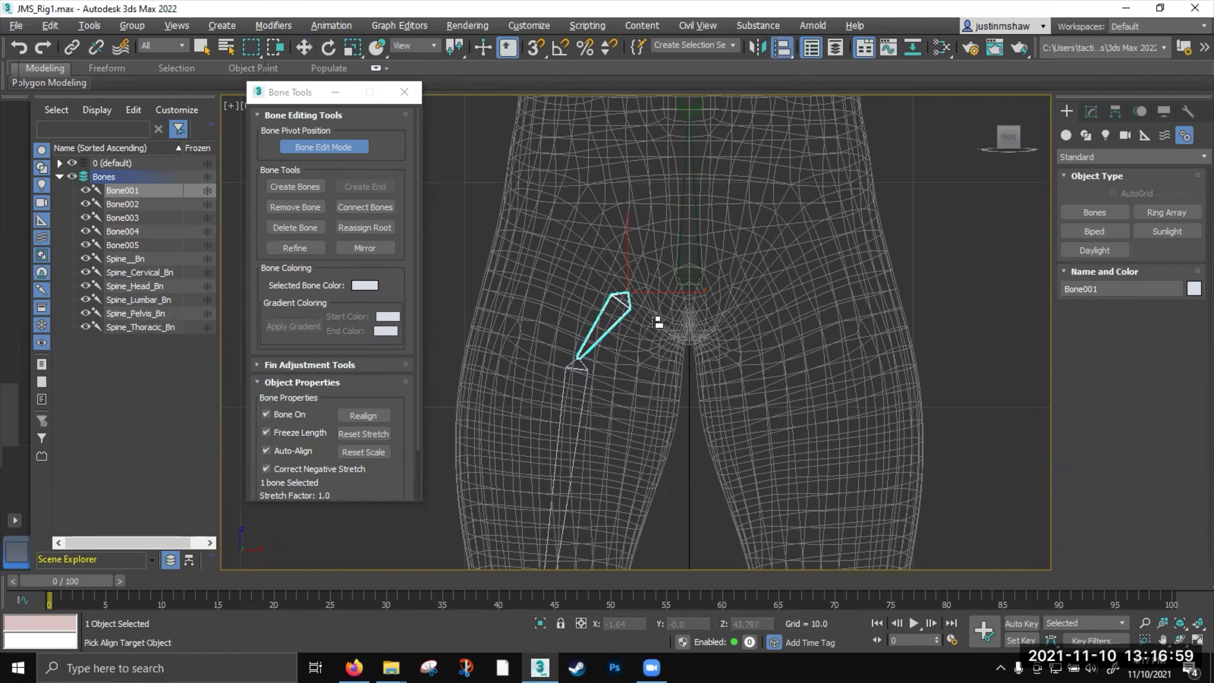
click(693, 286)
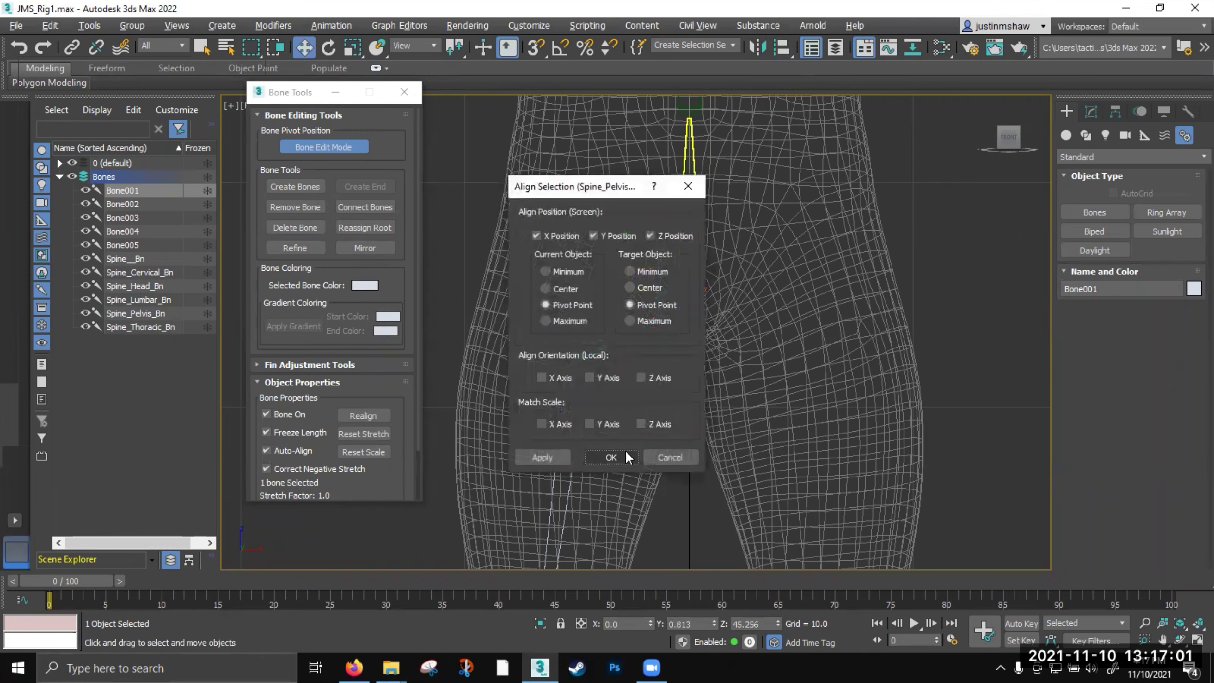
click(613, 457)
Move the joint between the short upper bone and the thigh bone up to about X -4.8, Z 44.9
click(588, 374)
drag(602, 345, 604, 288)
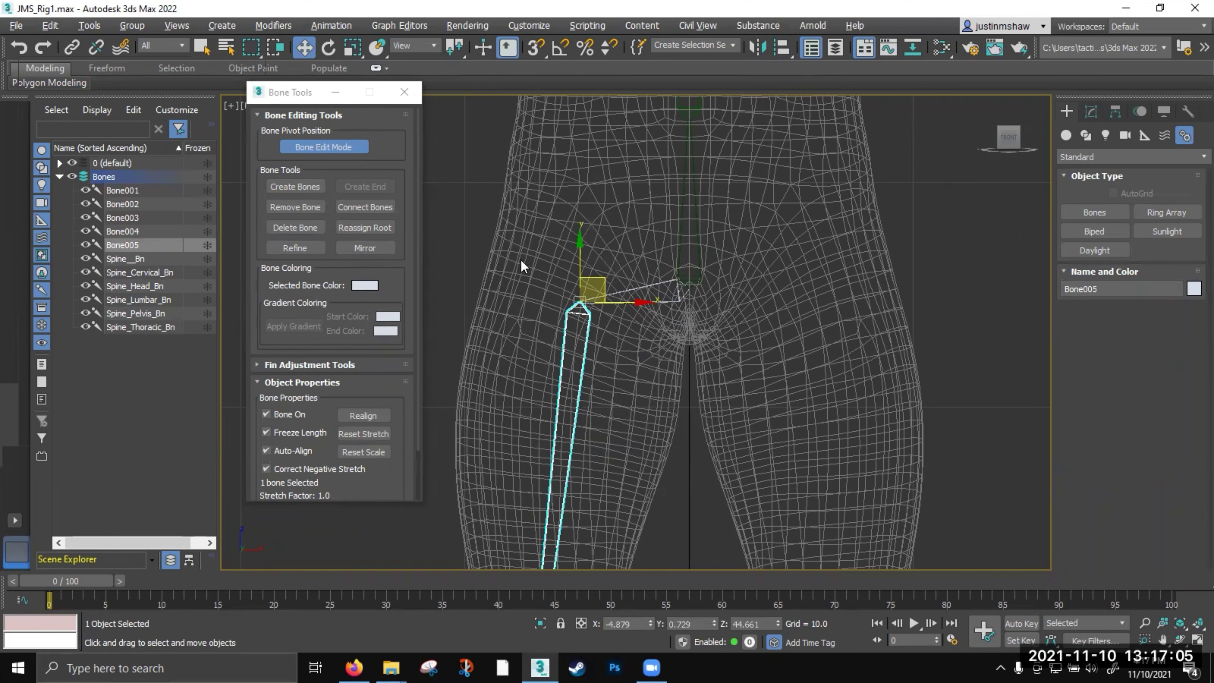
mouse_move(600, 281)
mouse_down()
mouse_move(606, 263)
mouse_move(600, 273)
mouse_up()
Move the knee joint outward to about X -7.8 so it sits inside the character's right knee
scroll(610, 353, down, 3)
middle_drag(615, 371, 622, 292)
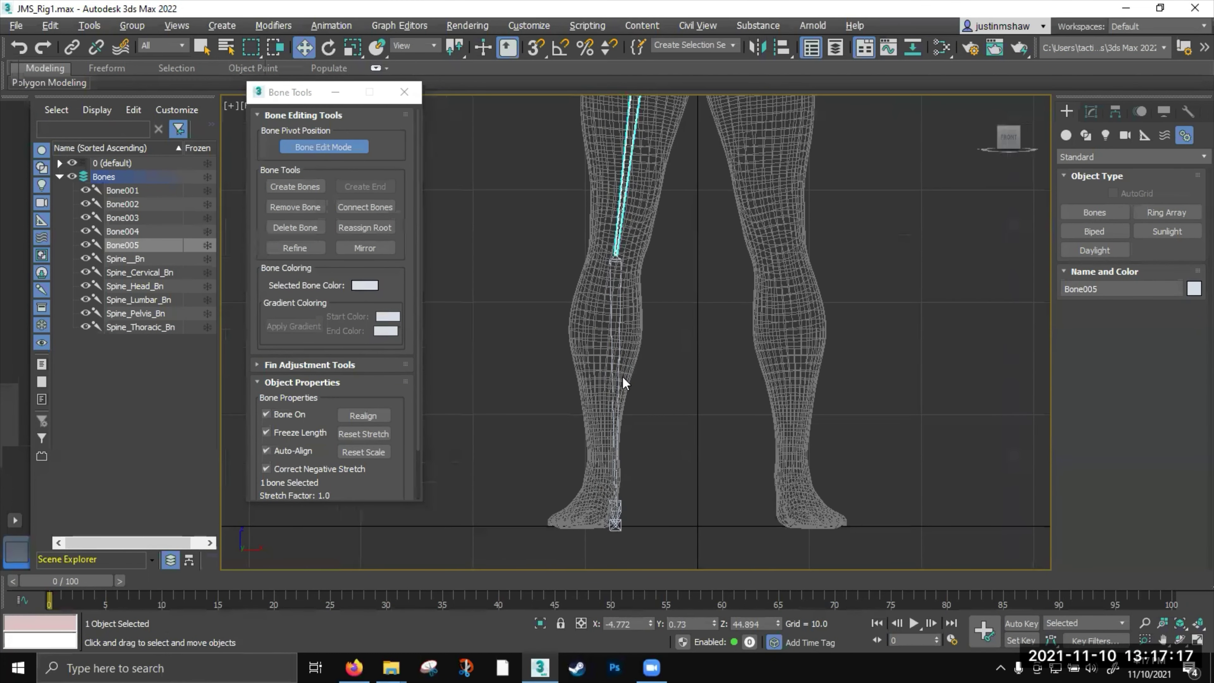
click(618, 311)
drag(642, 258, 645, 258)
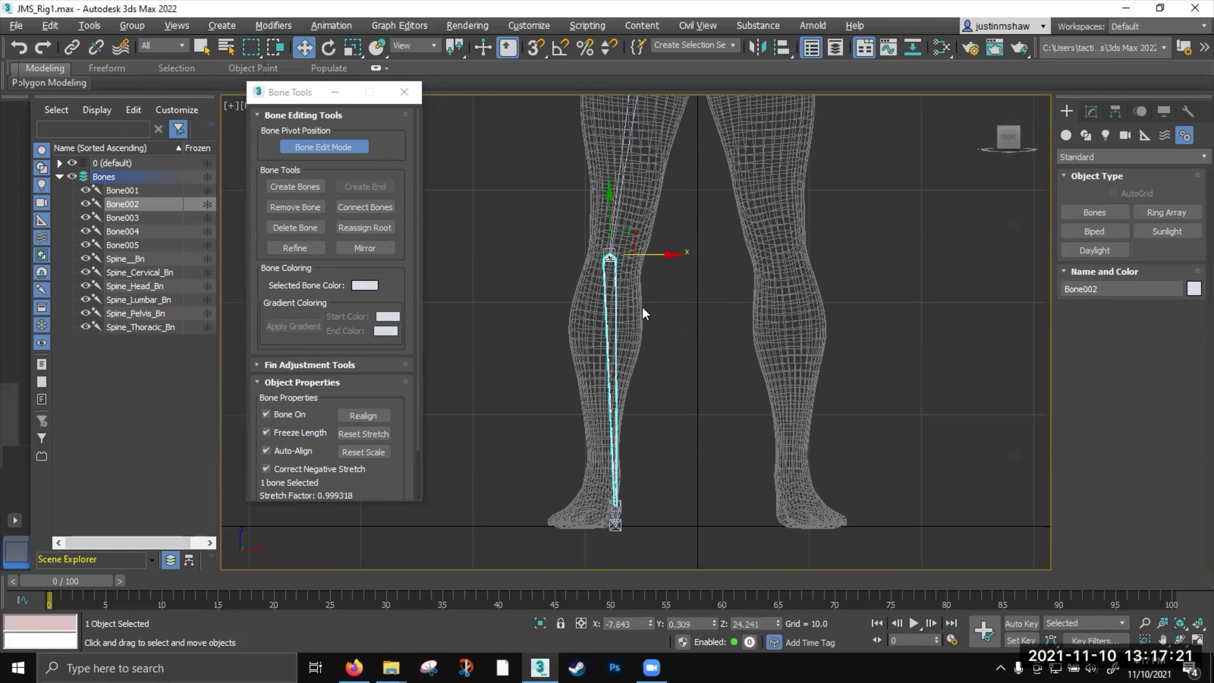
Move the ankle and toe joints outward together, and shift the toe end bone further out to about X -11.6
click(617, 519)
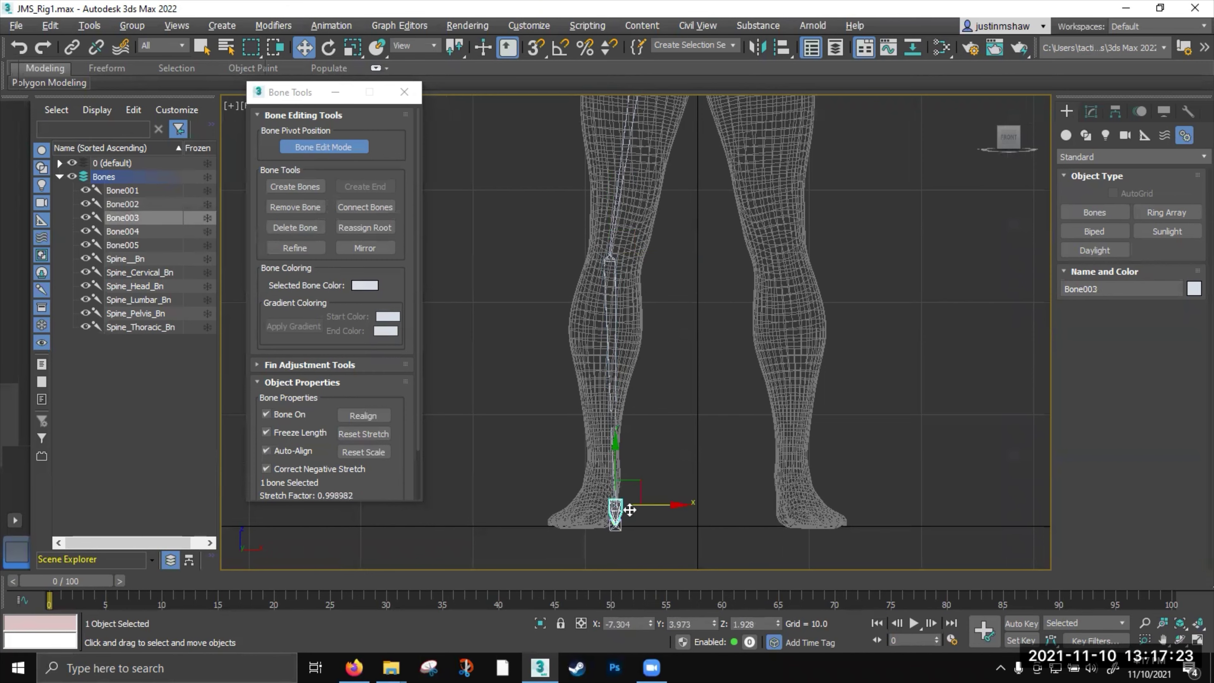
ctrl+click(616, 526)
drag(659, 517, 642, 516)
click(639, 530)
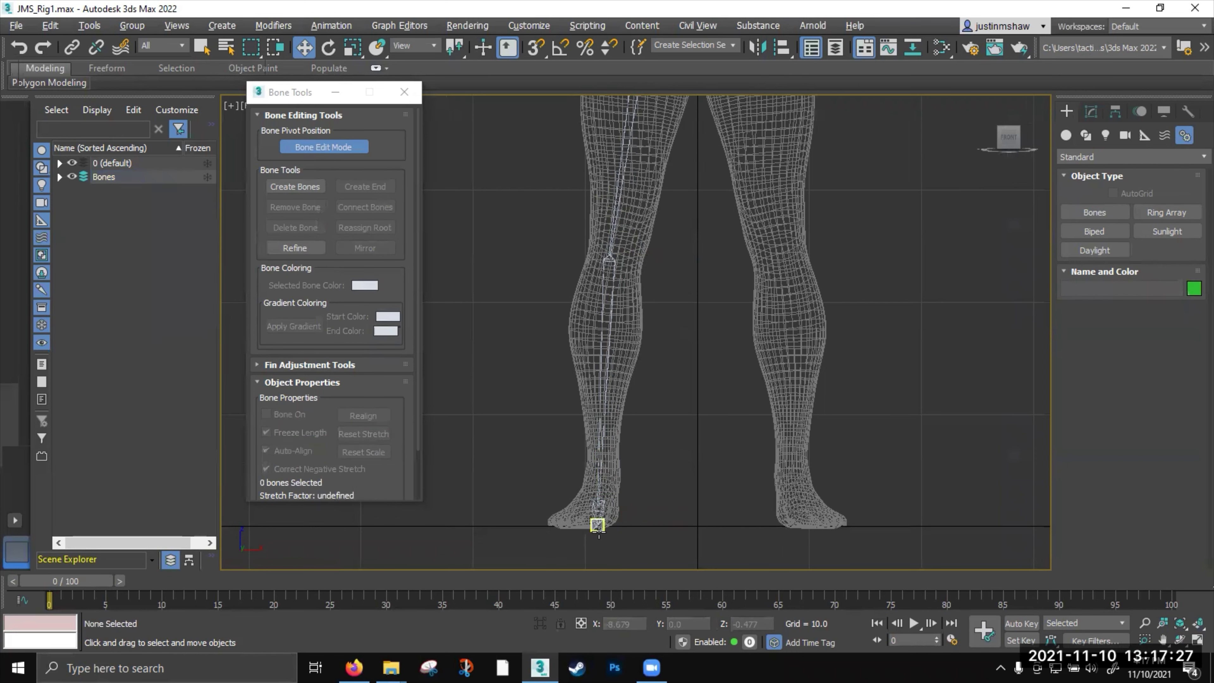
click(597, 522)
drag(637, 523, 610, 524)
Select the whole leg bone chain in the perspective view and set its gradient start color to red
middle_drag(650, 413, 633, 535)
scroll(675, 409, down, 2)
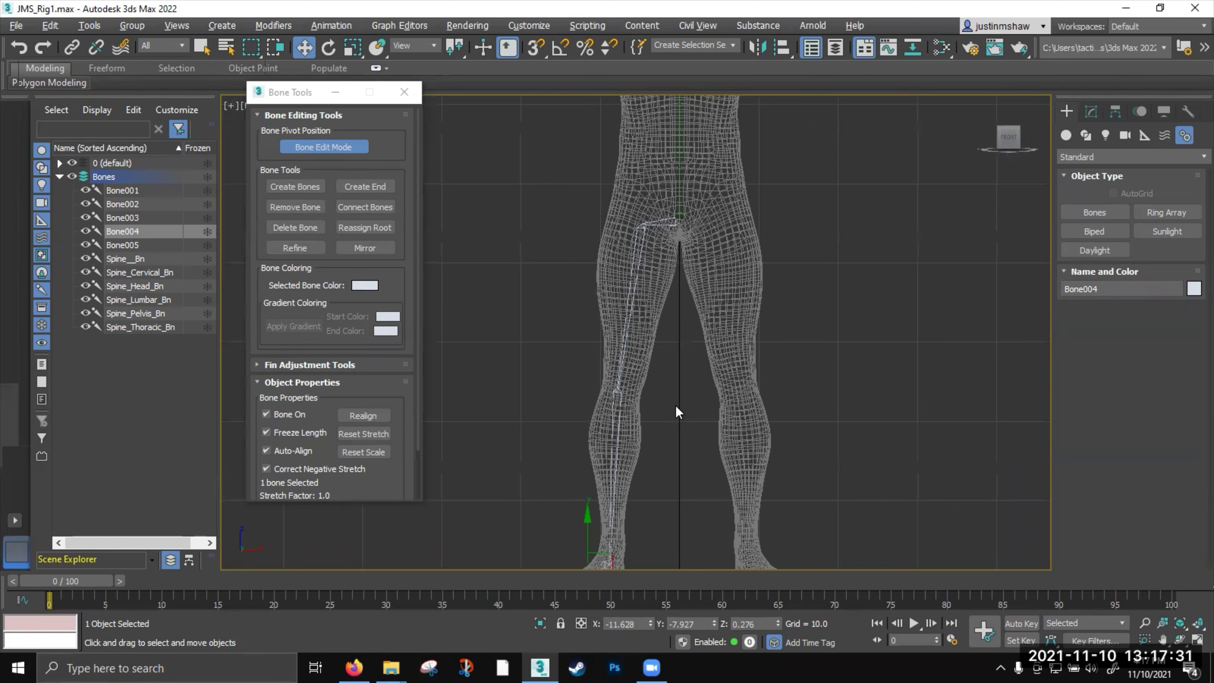
key(alt+w)
key(alt+w)
alt+middle_drag(822, 444, 658, 304)
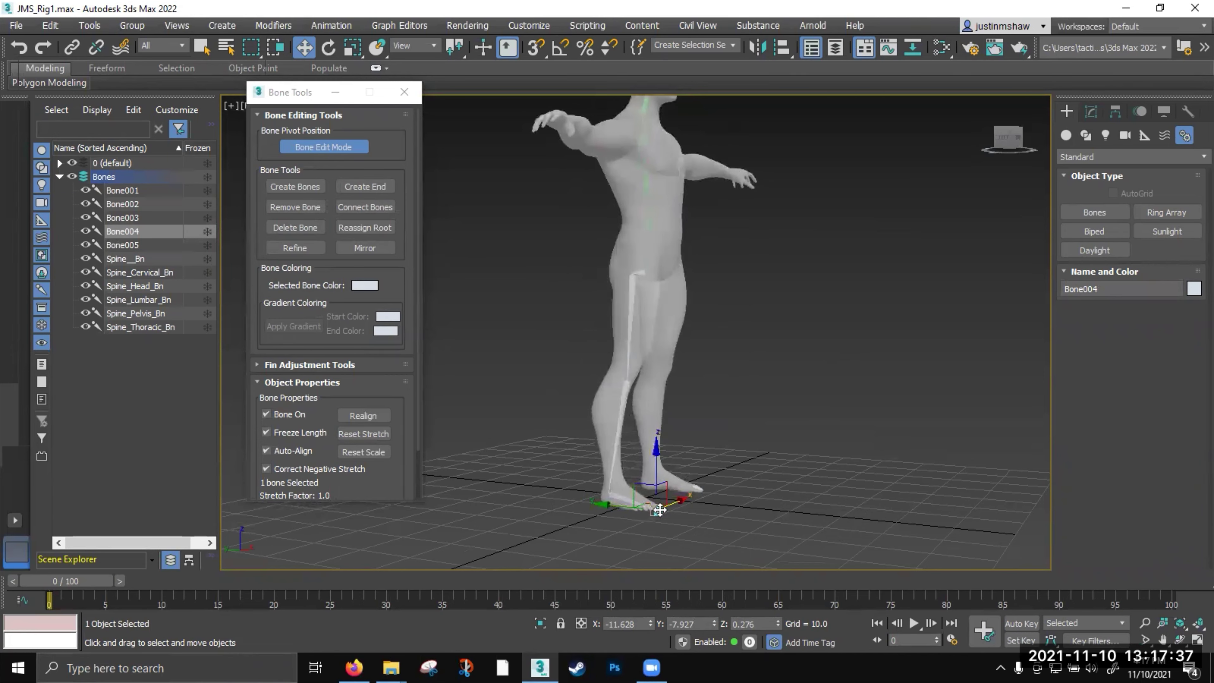
double_click(639, 273)
alt+middle_drag(727, 397, 678, 406)
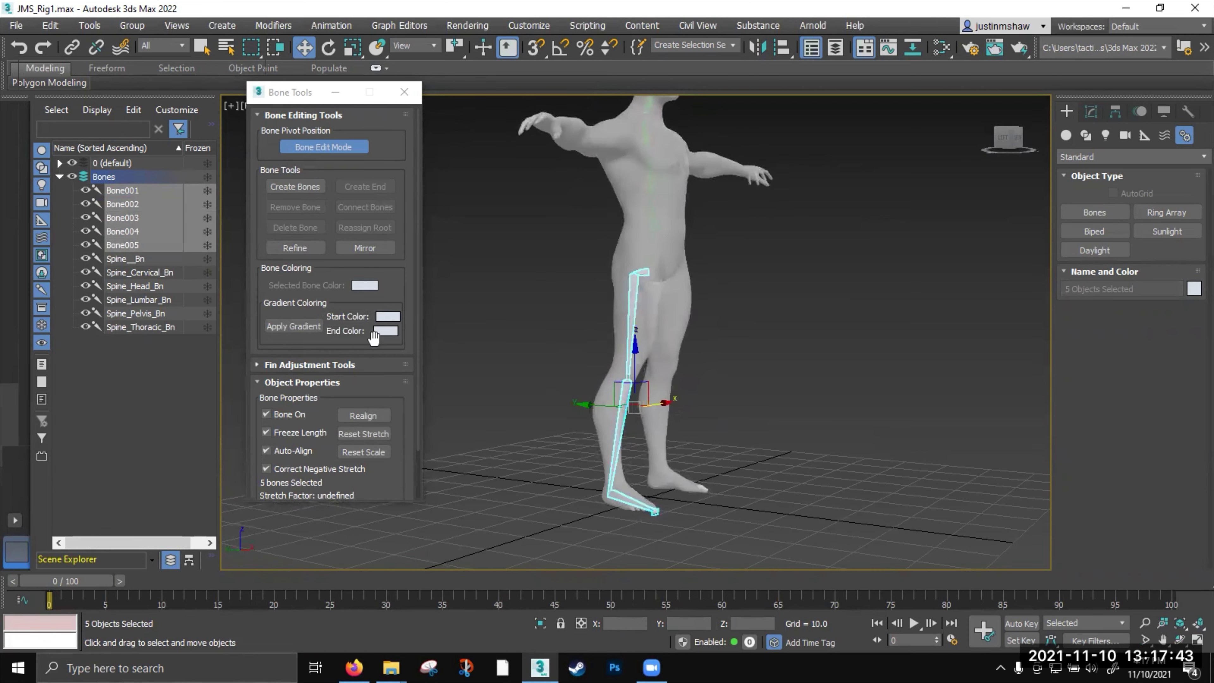
click(389, 317)
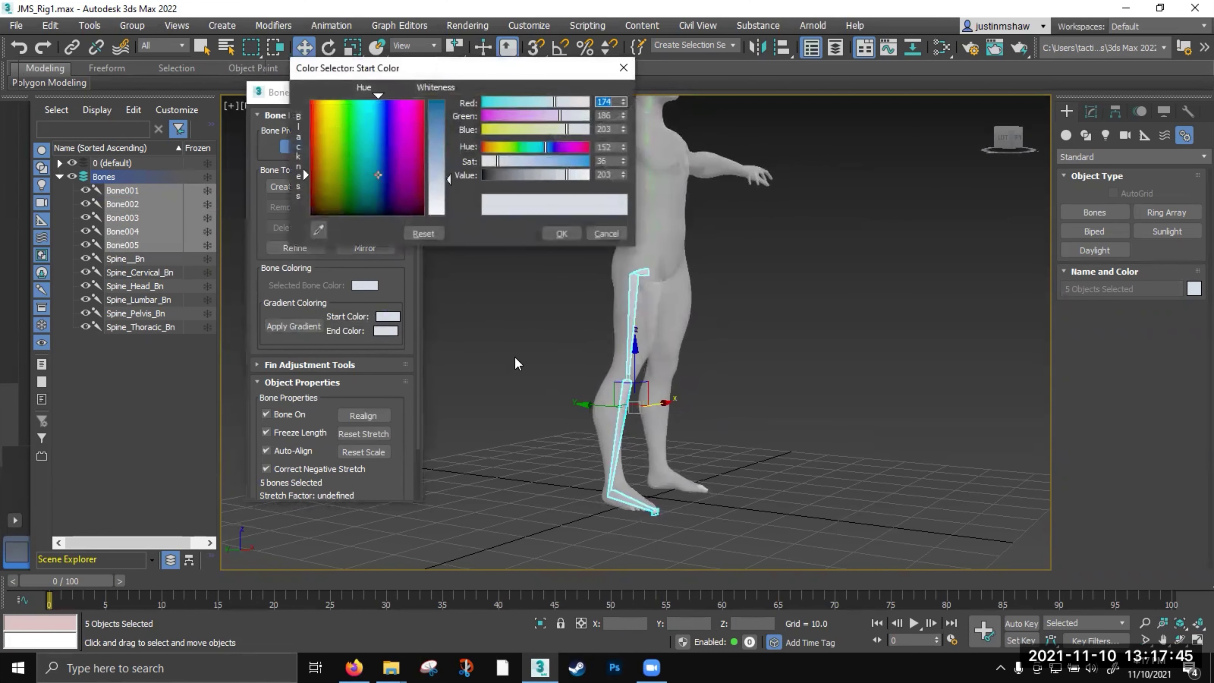
drag(319, 114, 310, 100)
drag(447, 123, 446, 100)
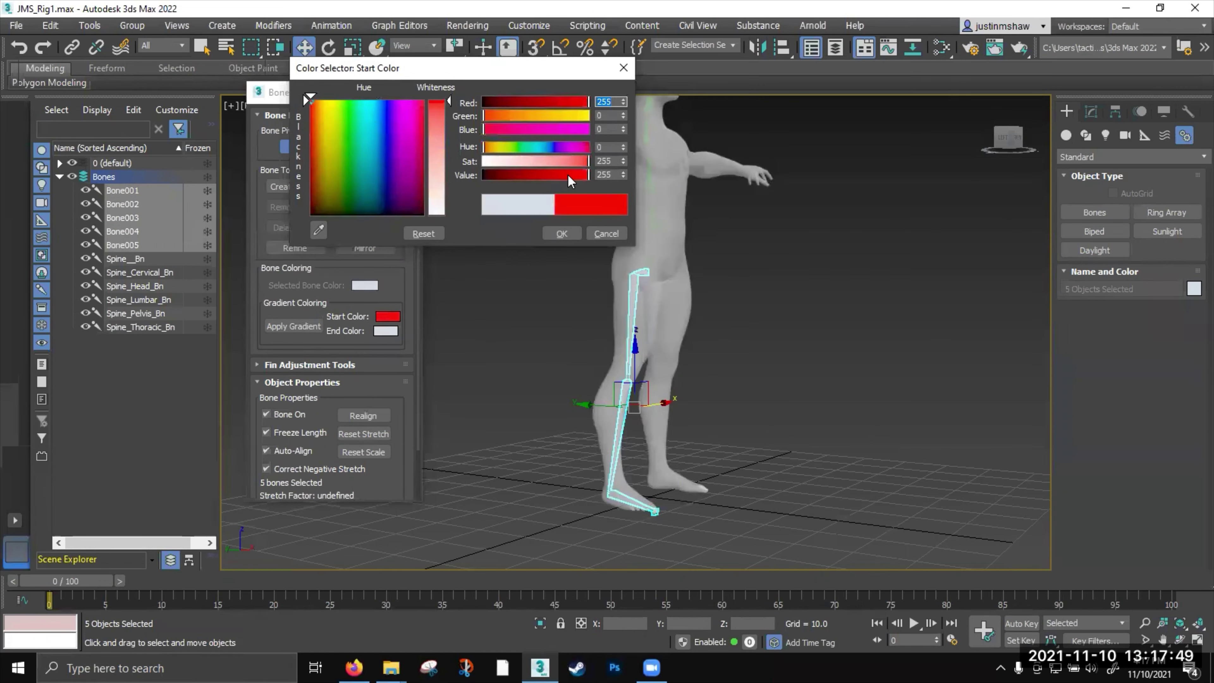
drag(583, 176, 560, 174)
click(562, 233)
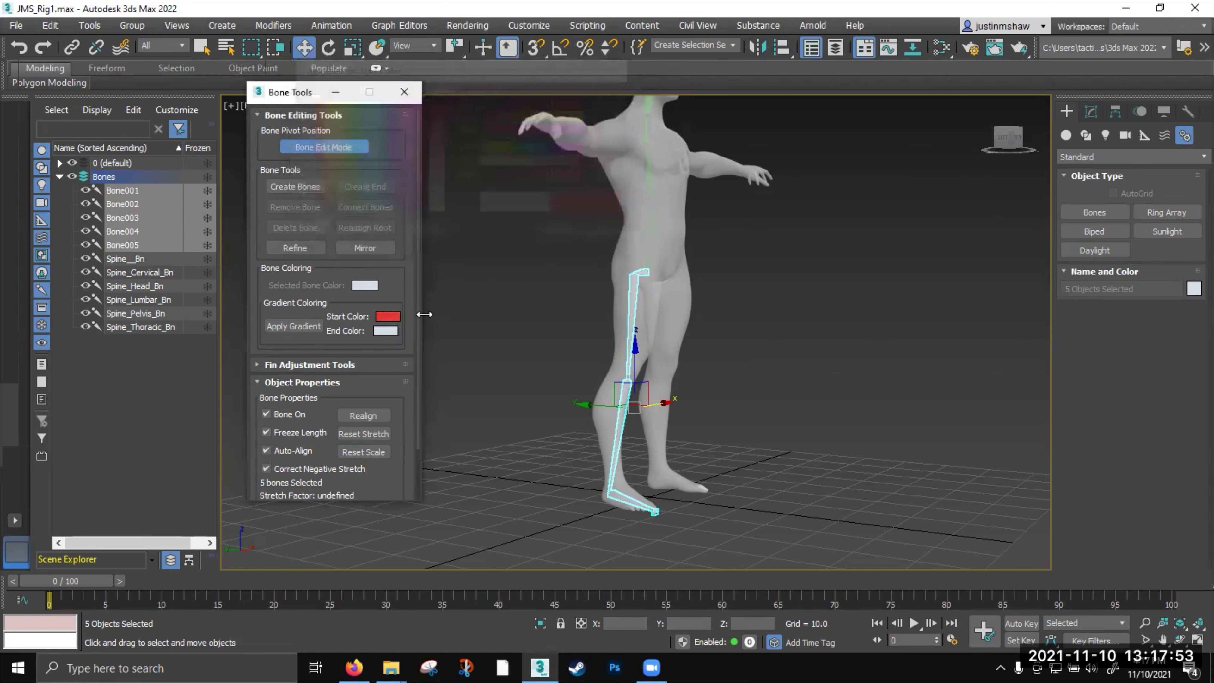
Set the gradient end color to yellow (209, 196, 49) and apply the gradient to the leg chain
click(386, 331)
drag(337, 130, 328, 126)
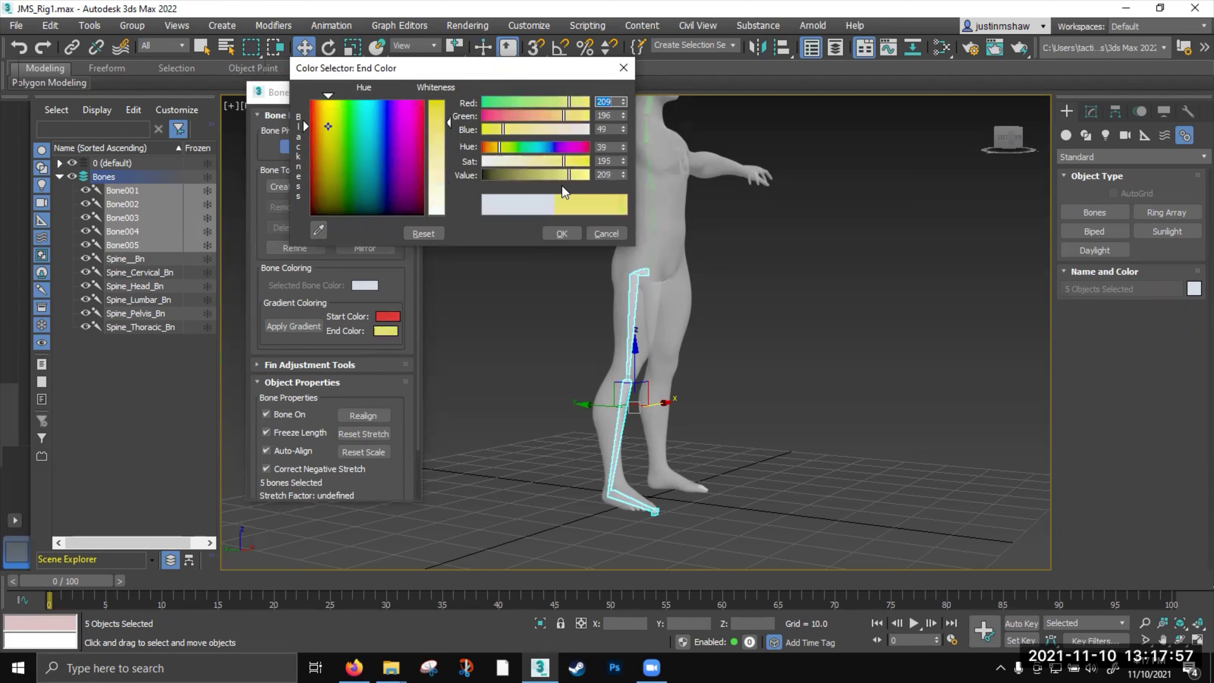
click(562, 233)
click(307, 328)
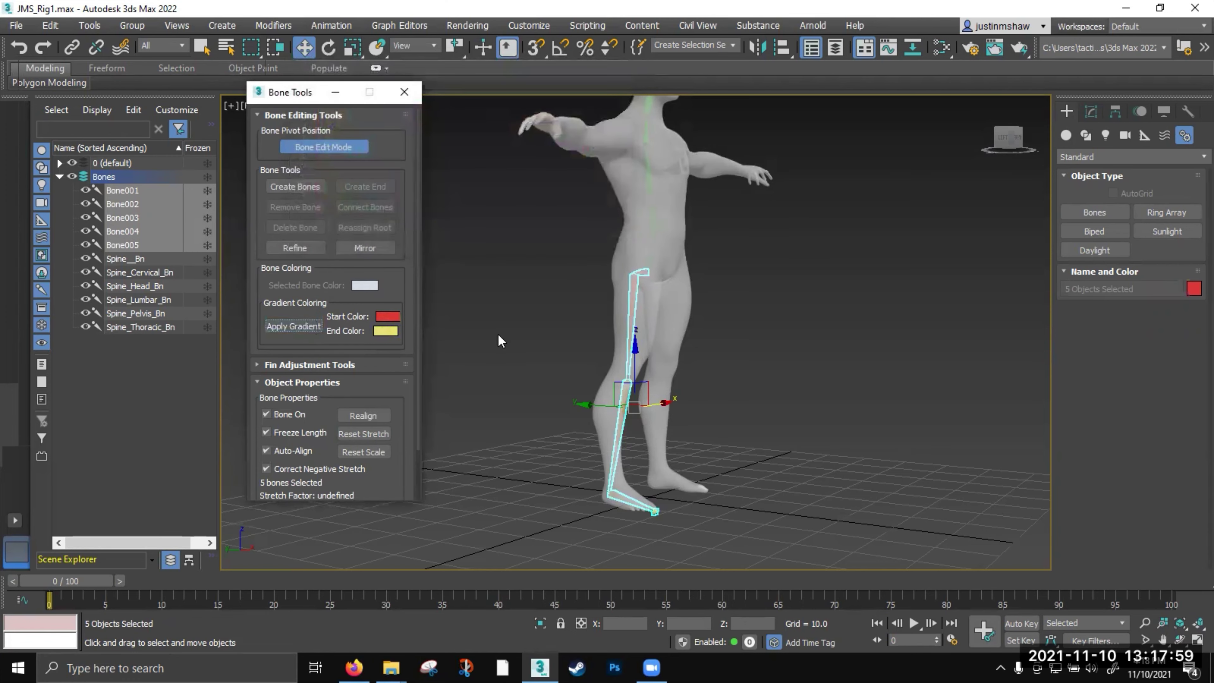
Isolate the leg chain to examine its gradient coloring and end the isolation
key(alt+q)
click(717, 355)
alt+middle_drag(717, 355, 681, 353)
scroll(666, 355, down, 2)
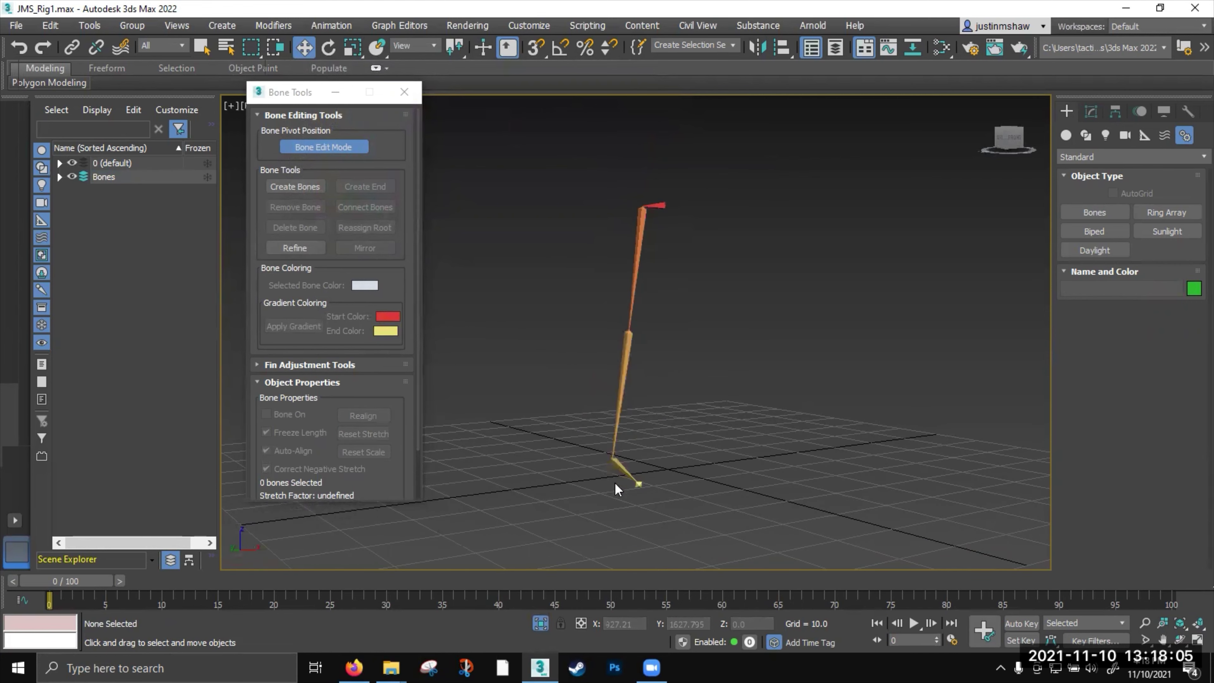
click(542, 625)
alt+middle_drag(633, 366, 591, 364)
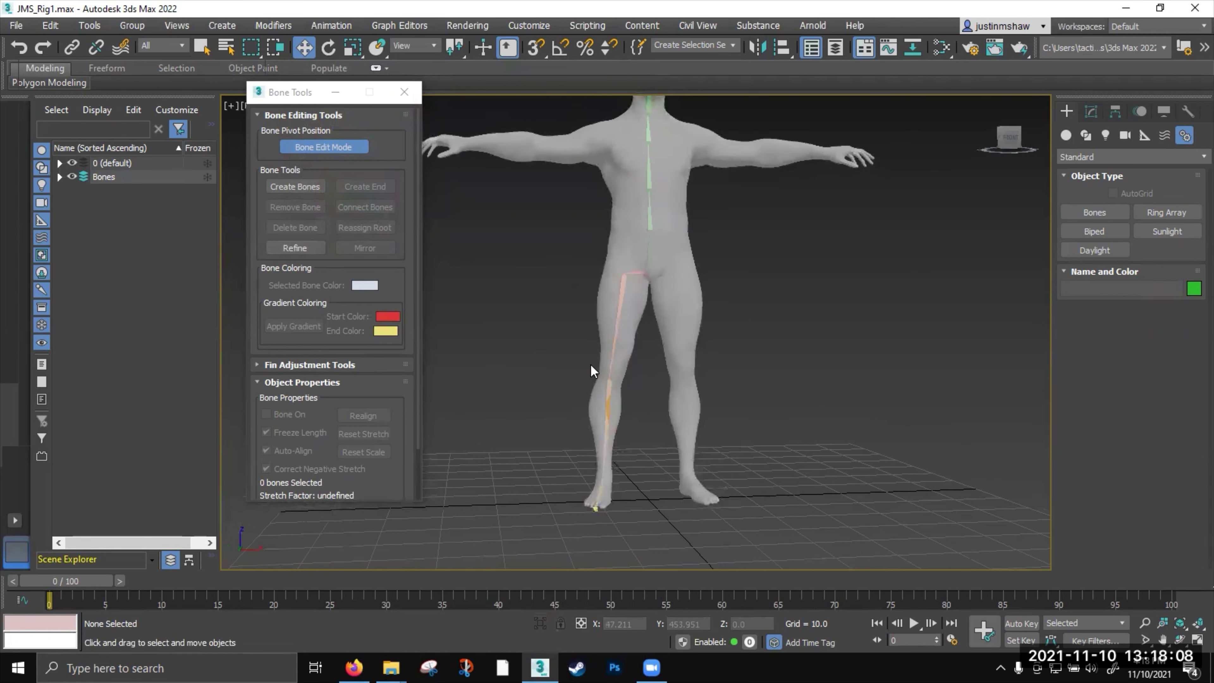
Reset the stretch and scale of all five bones in the leg chain
double_click(634, 271)
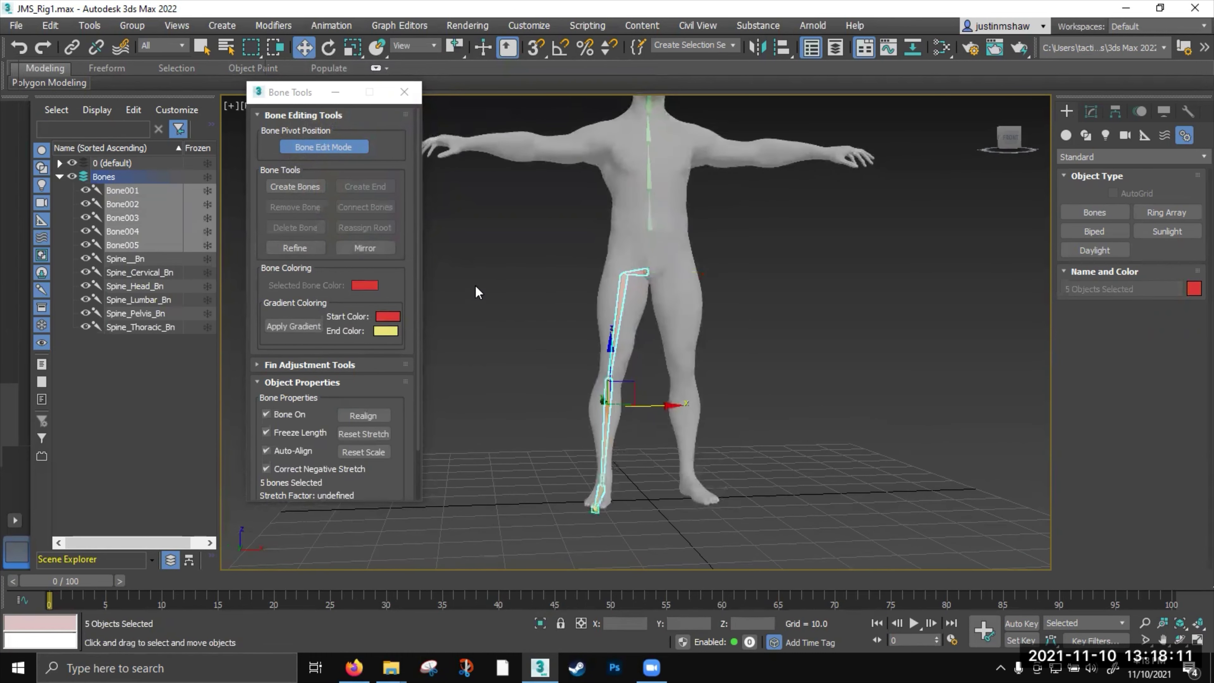
click(366, 430)
click(378, 453)
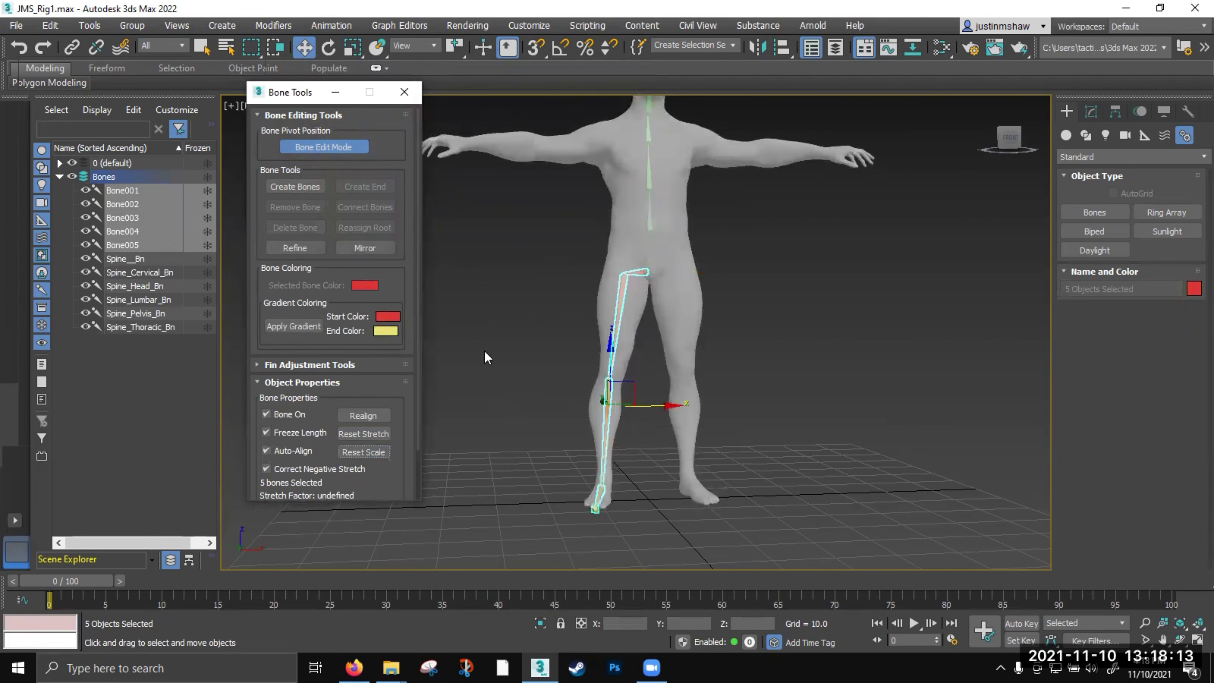
Batch-rename the five leg bones using the base name Leg_R_ and the suffix Bn
click(89, 25)
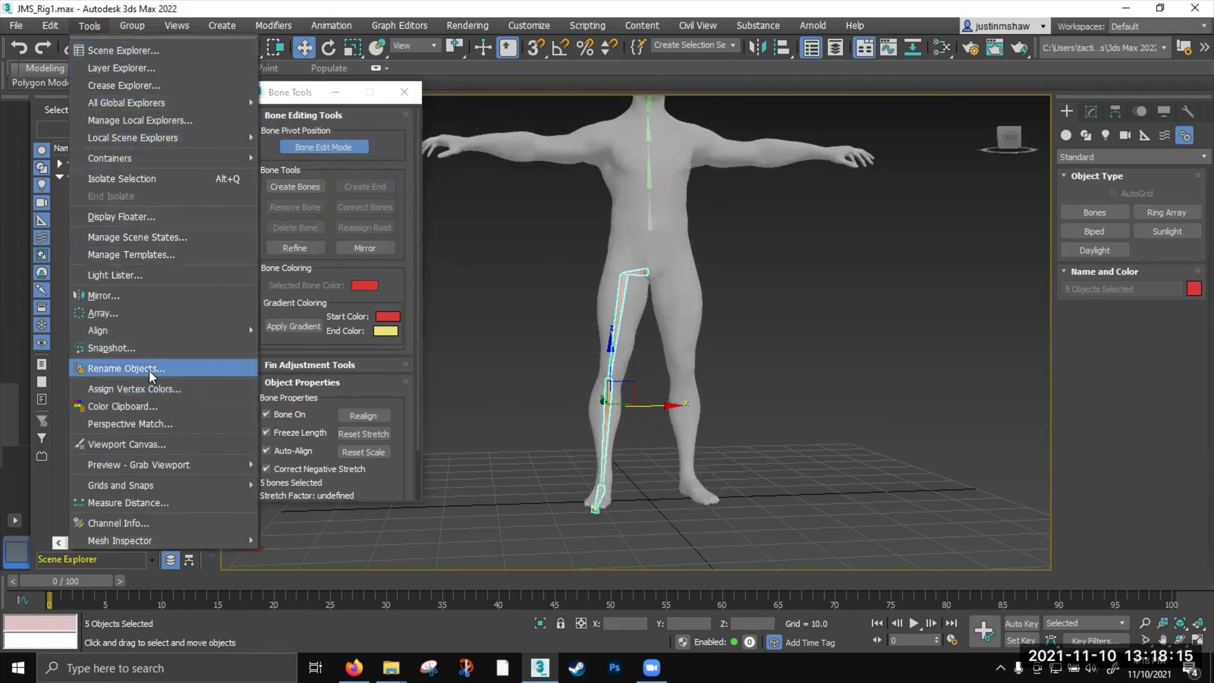
click(149, 370)
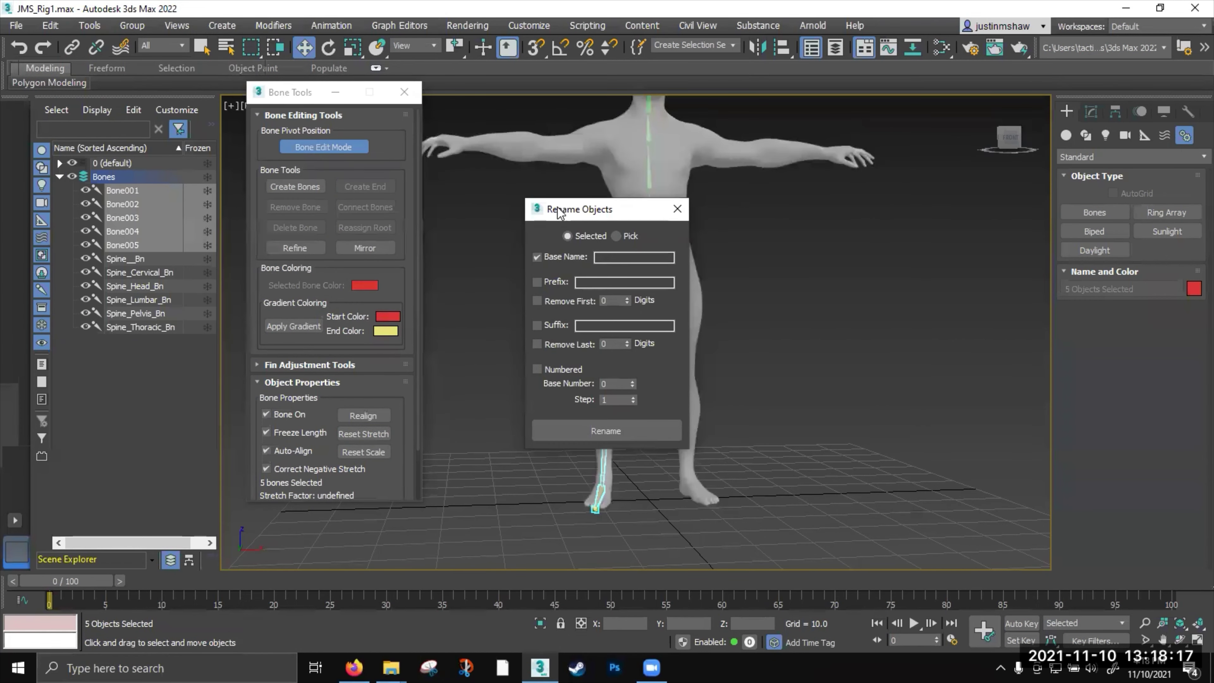
drag(560, 213, 189, 305)
click(238, 350)
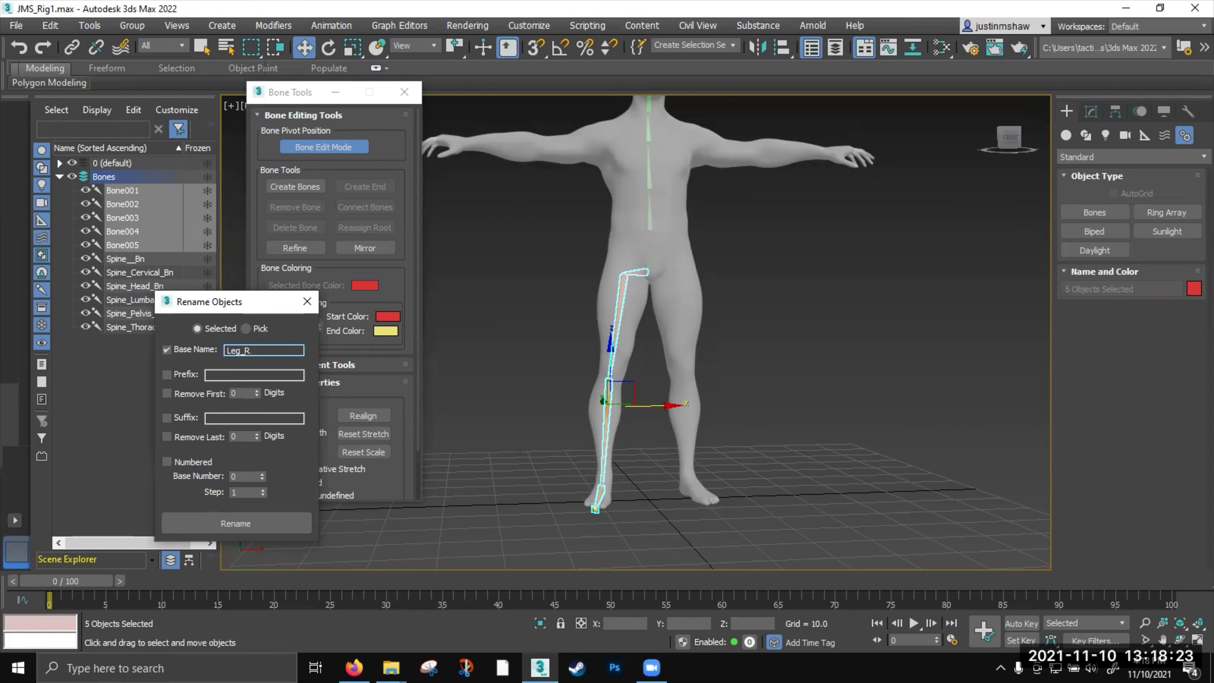
text(Leg_R_)
click(166, 417)
click(229, 418)
text(Bn)
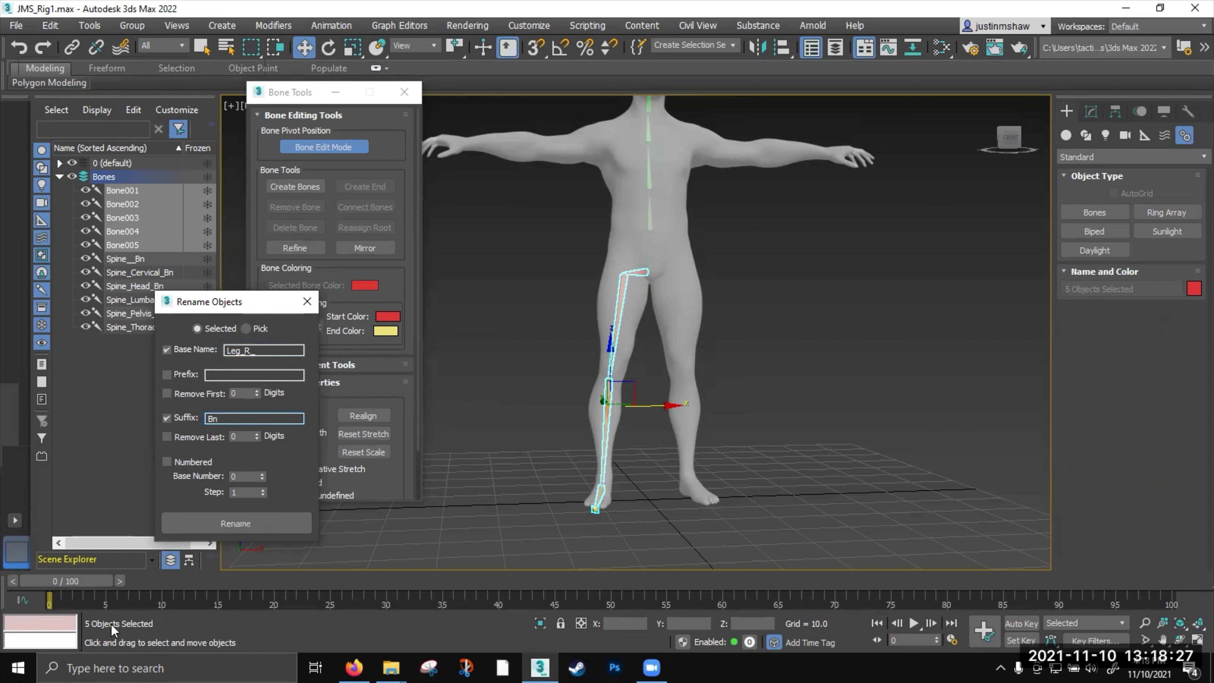
click(237, 525)
drag(228, 308, 146, 333)
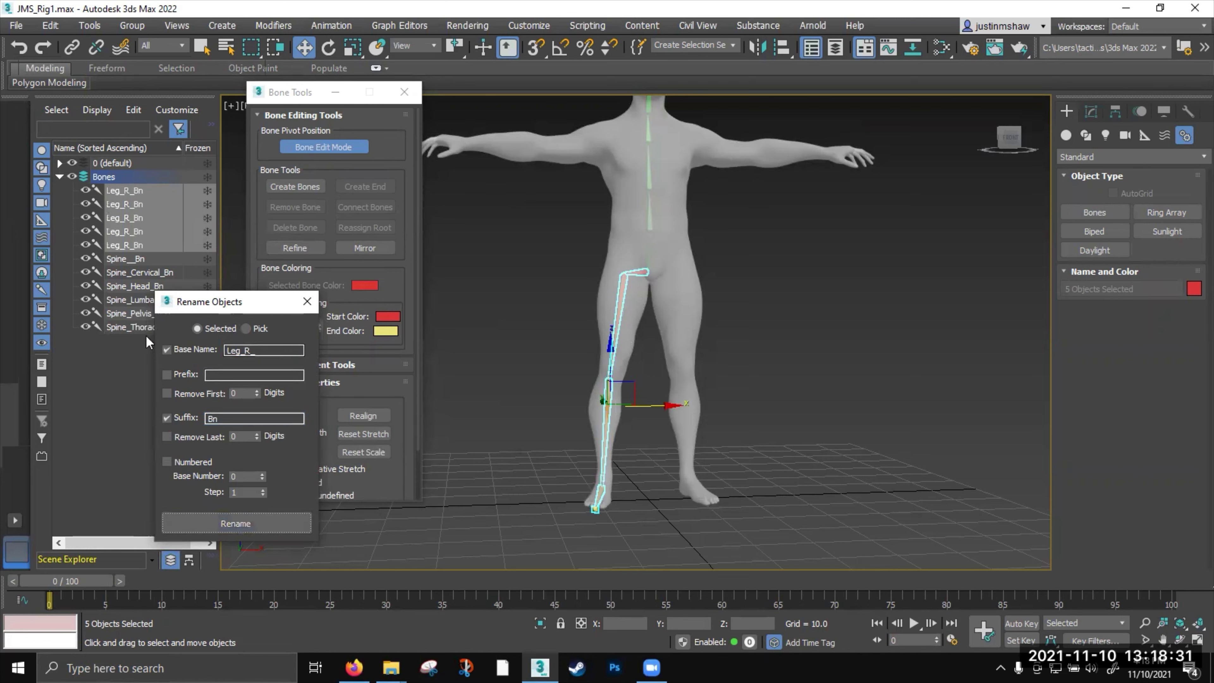
Rename the short hip bone Leg_R_Pelvis_Bn and the thigh bone Leg_R_Femur_Bn
click(639, 274)
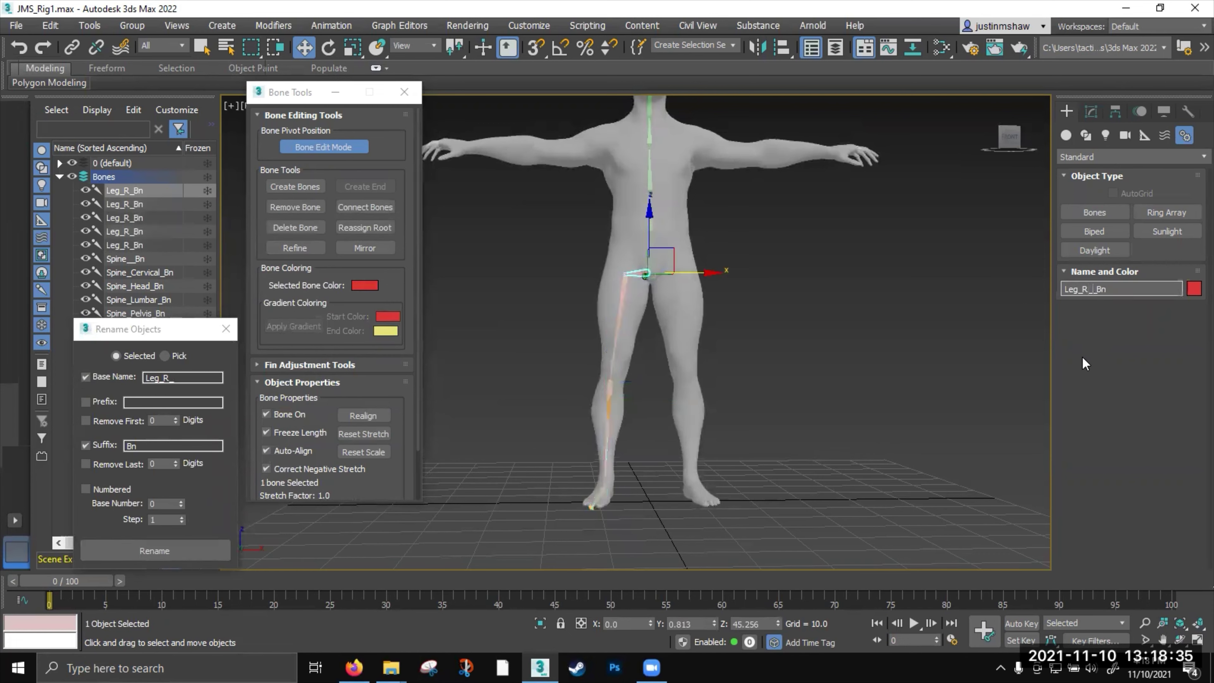
text(Pelvis)
click(620, 309)
click(1088, 290)
text(_Femur)
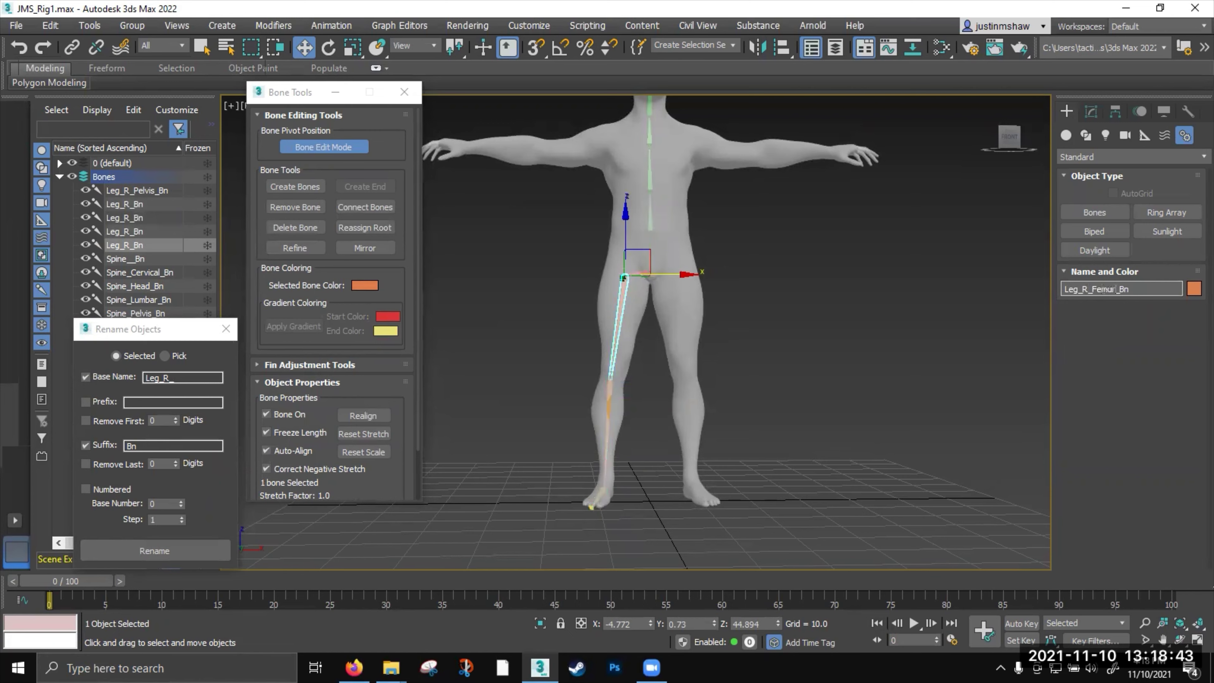
Rename the shin bone of the leg chain Leg_R_Tibula_Bn
click(607, 428)
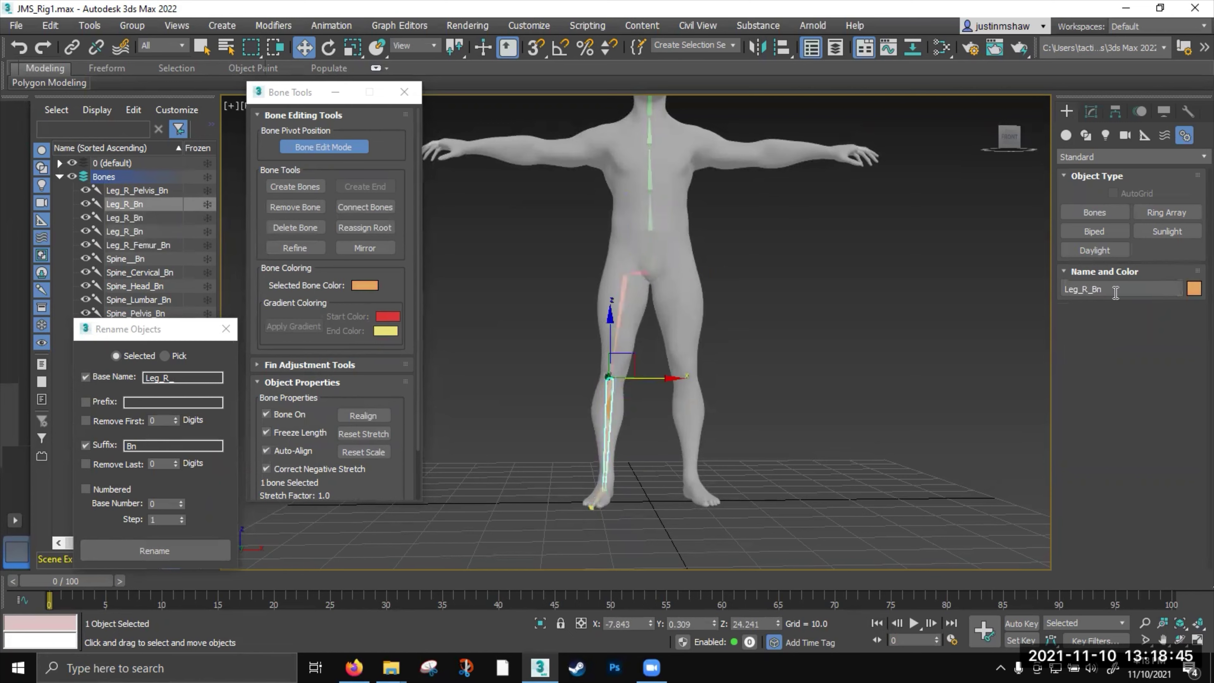
click(1088, 289)
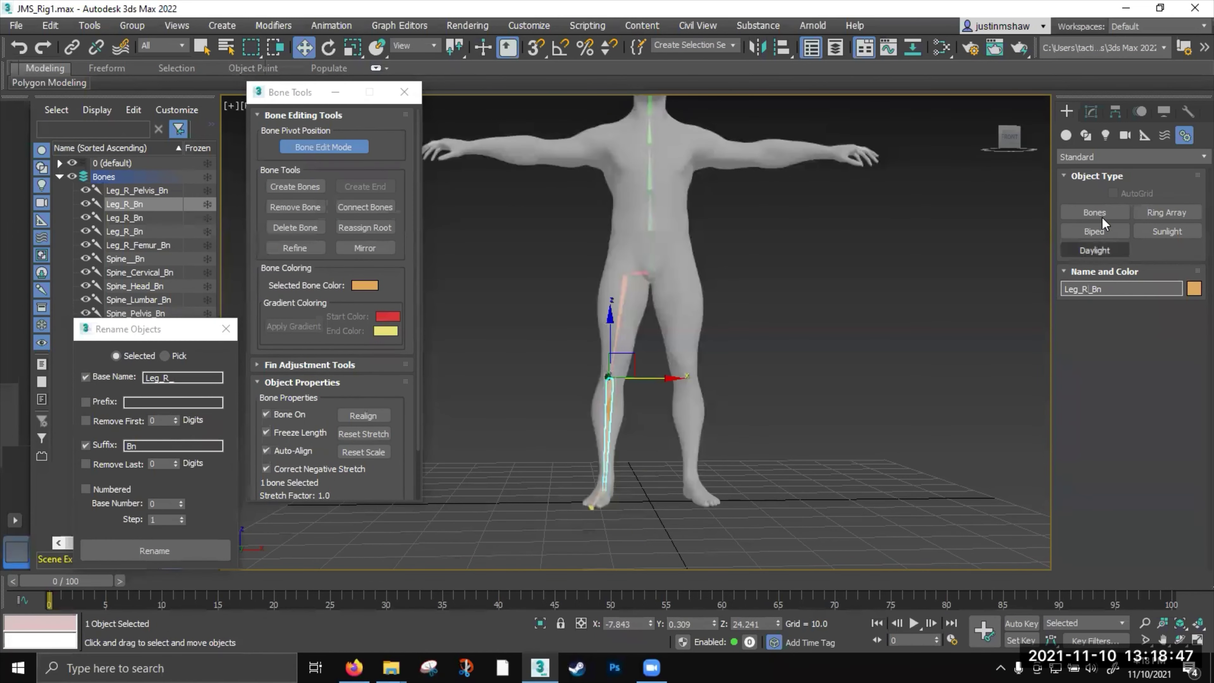
text(_)
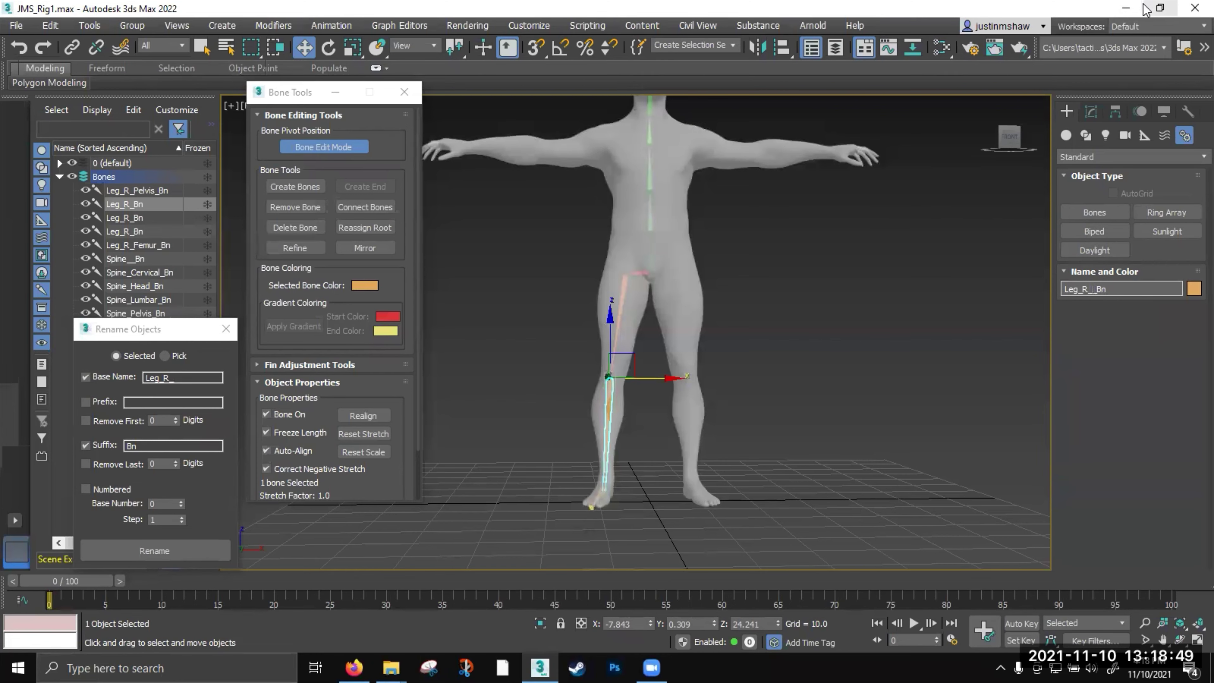
text(Tibula)
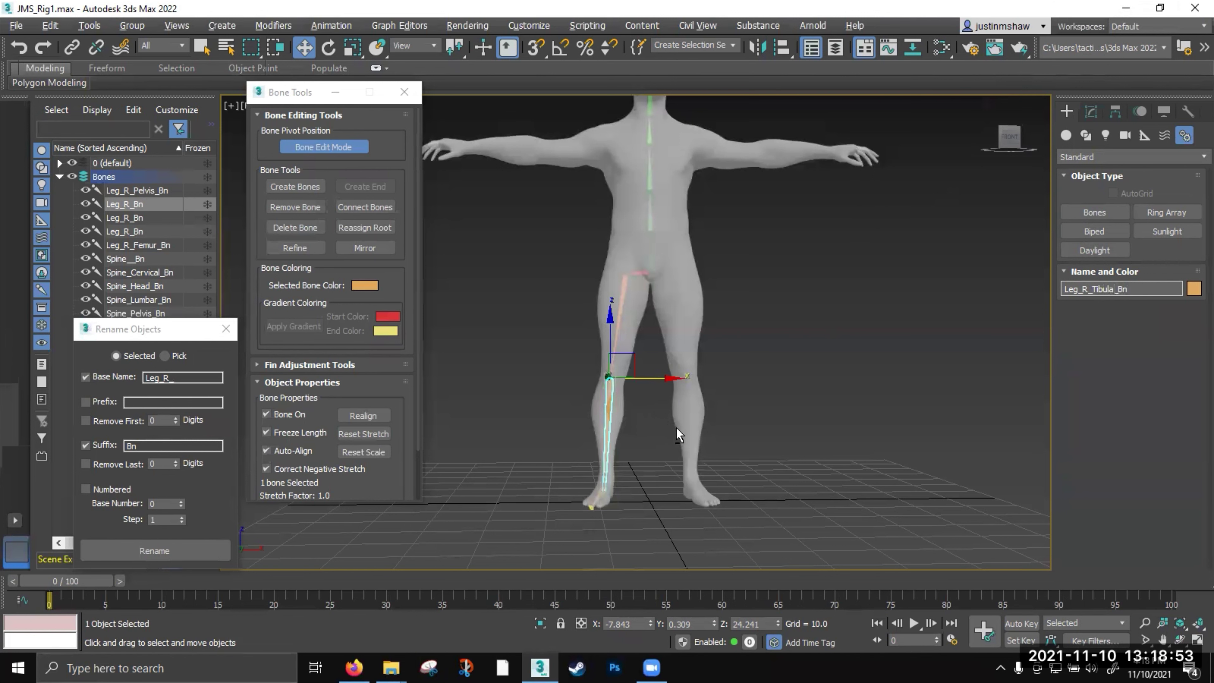
Rename the foot bone of the leg chain Leg_R_Foot_Bn
alt+middle_drag(676, 430, 658, 492)
scroll(657, 492, up, 2)
click(585, 494)
click(1095, 291)
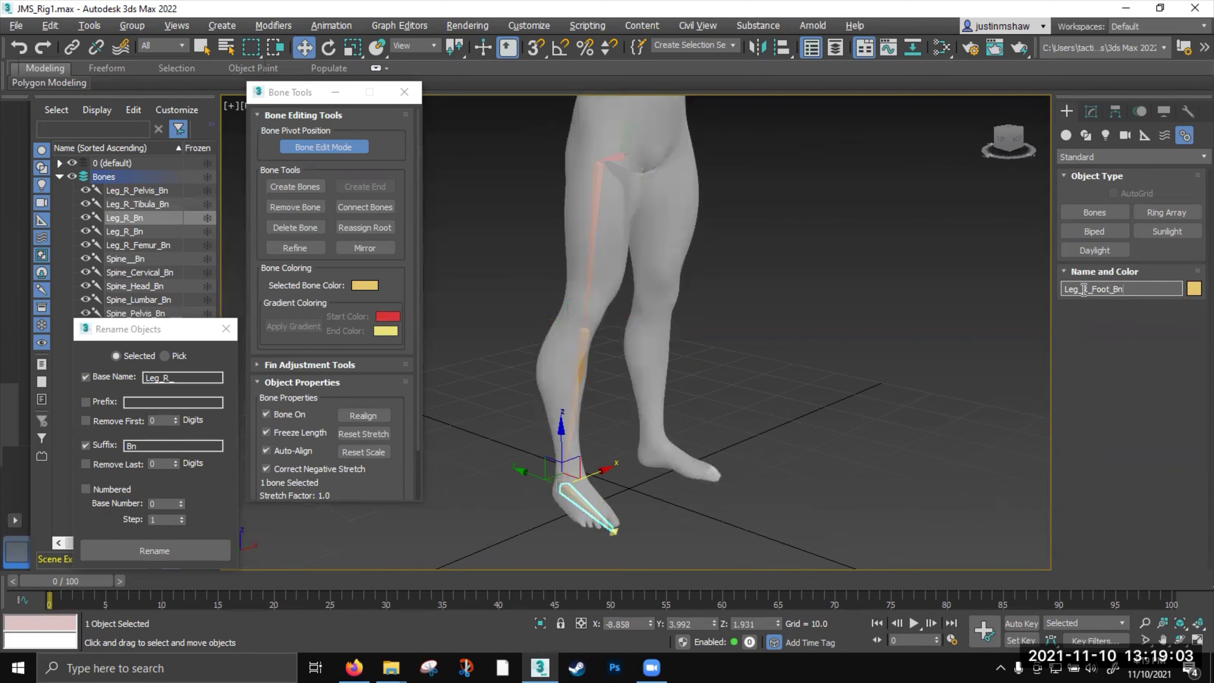
Rename the small end bone at the toes Leg_R_FootTip_Bn
click(617, 543)
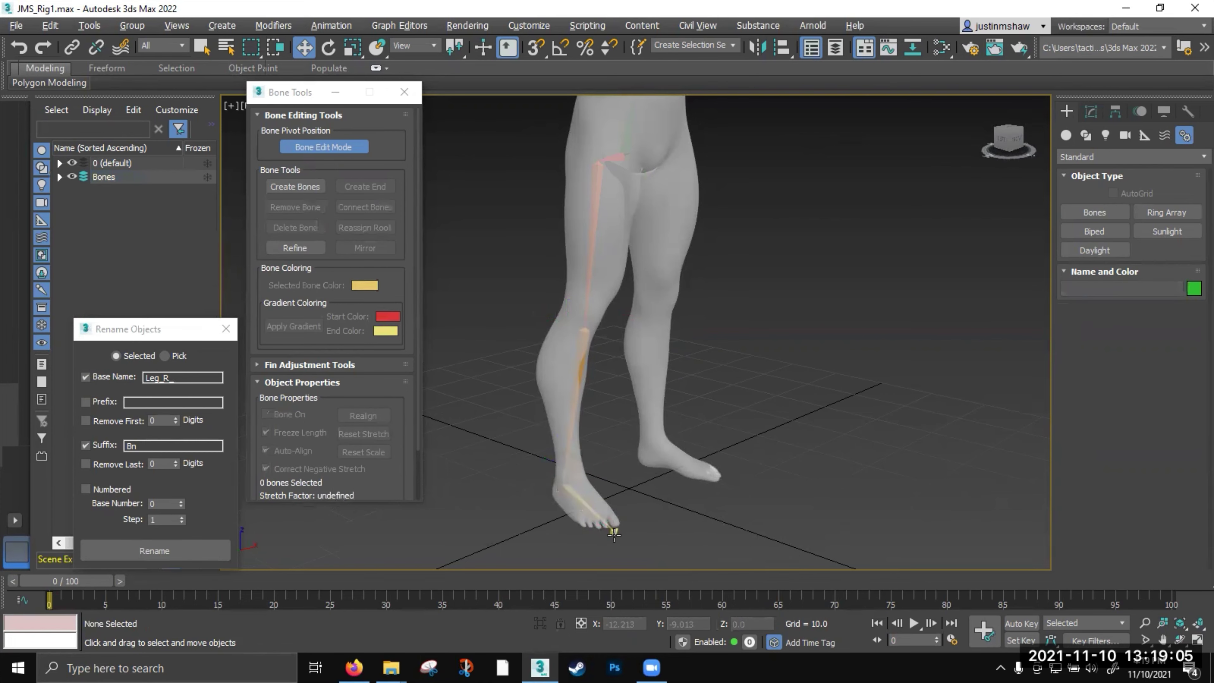
click(613, 534)
click(1107, 295)
text(Leg_R_Foot_Bn)
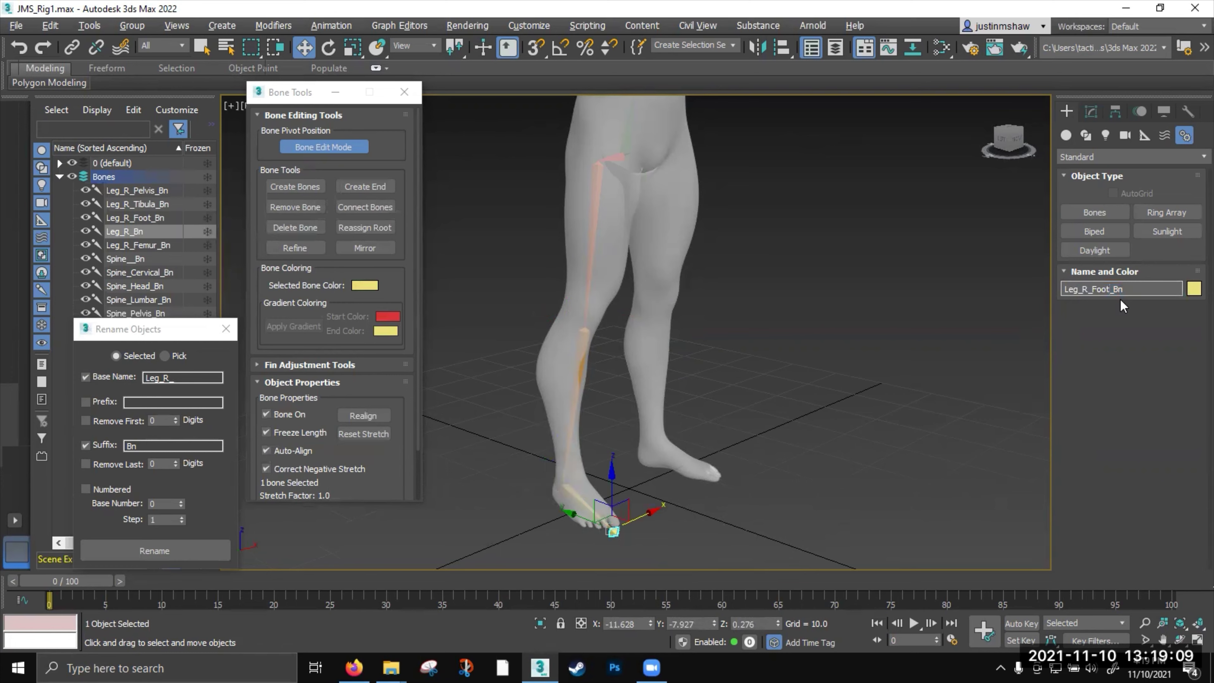
text(Tip)
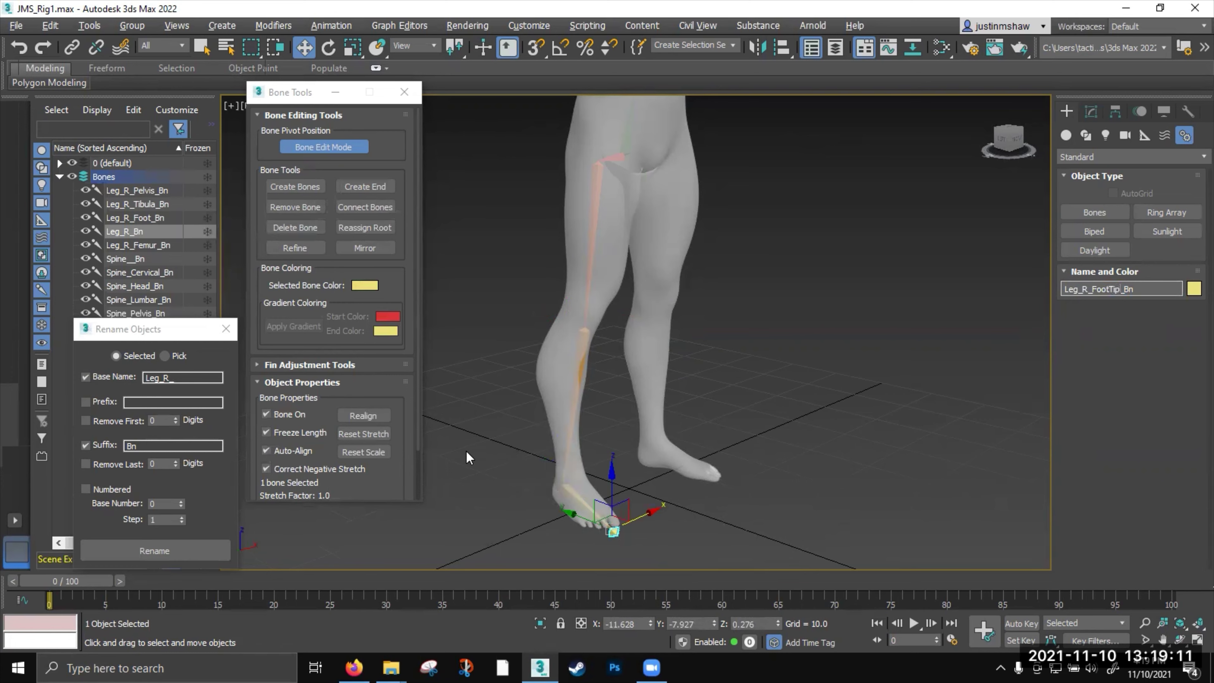
key(Return)
Mirror the whole five-bone leg chain across the X axis, flipping the Y bone axis, with an offset of 0.0
alt+middle_drag(632, 423, 567, 421)
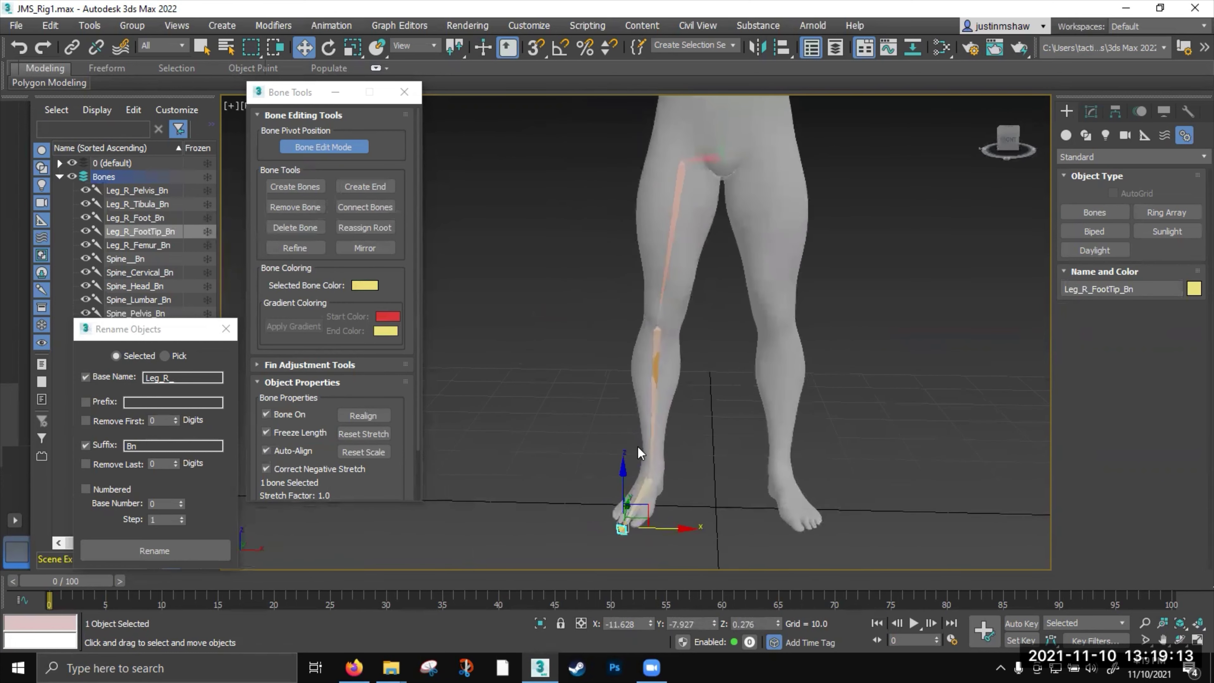
double_click(700, 159)
middle_drag(559, 265, 521, 268)
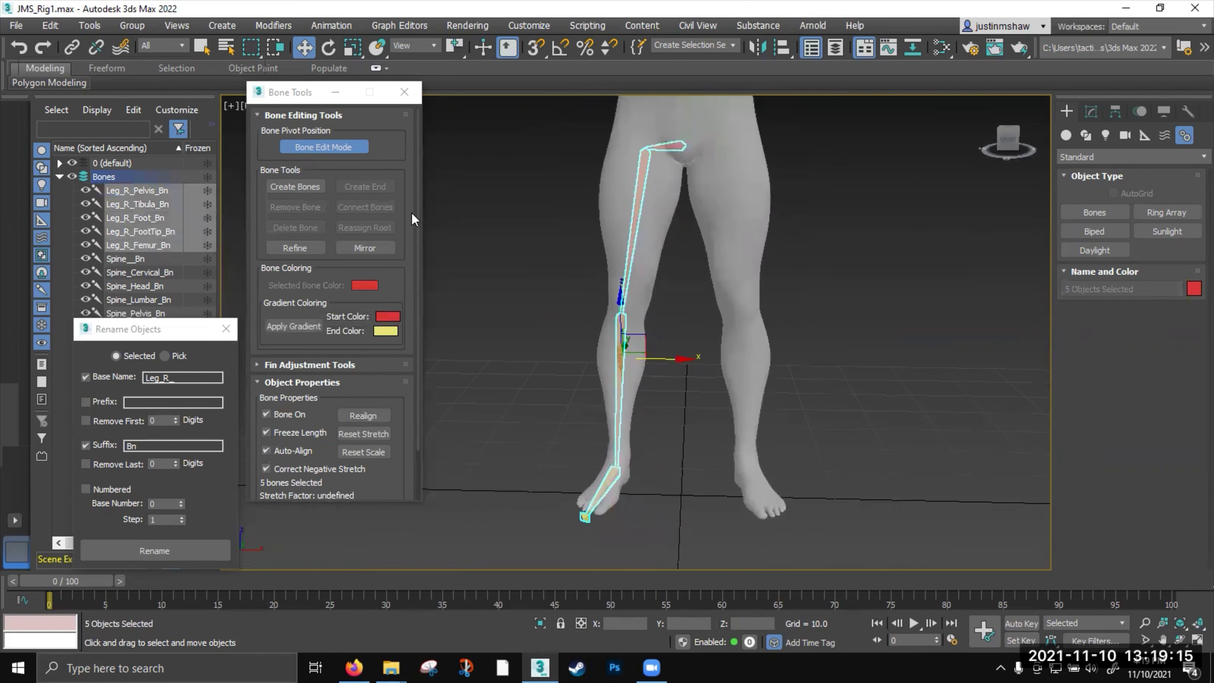
click(371, 248)
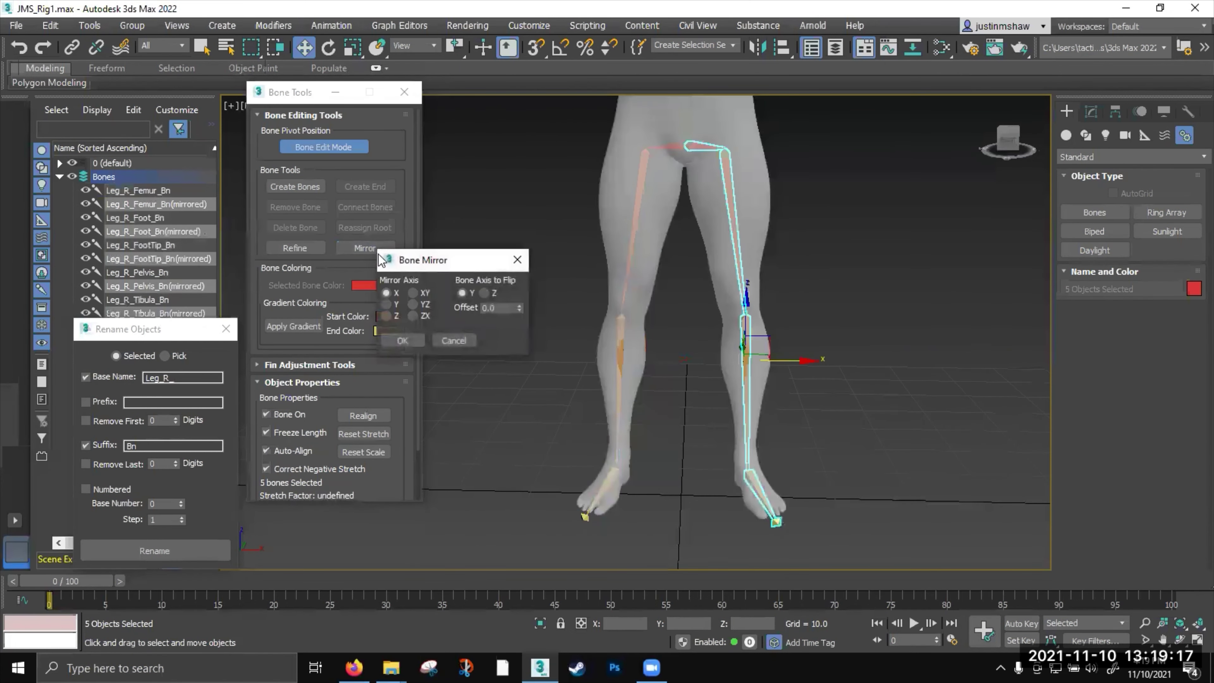
click(405, 341)
Turn off Bone Edit Mode and align the mirrored hip bone to the spine's pelvis bone in X, Y and Z position, pivot point to pivot point
scroll(670, 182, up, 5)
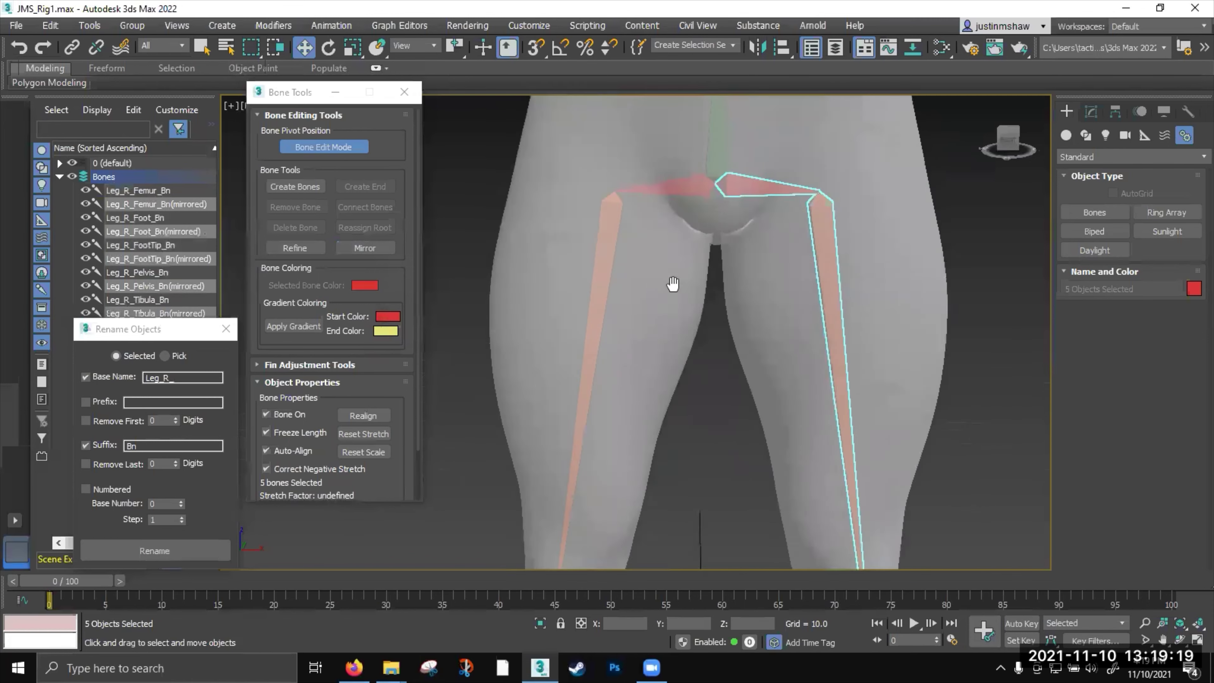
click(301, 148)
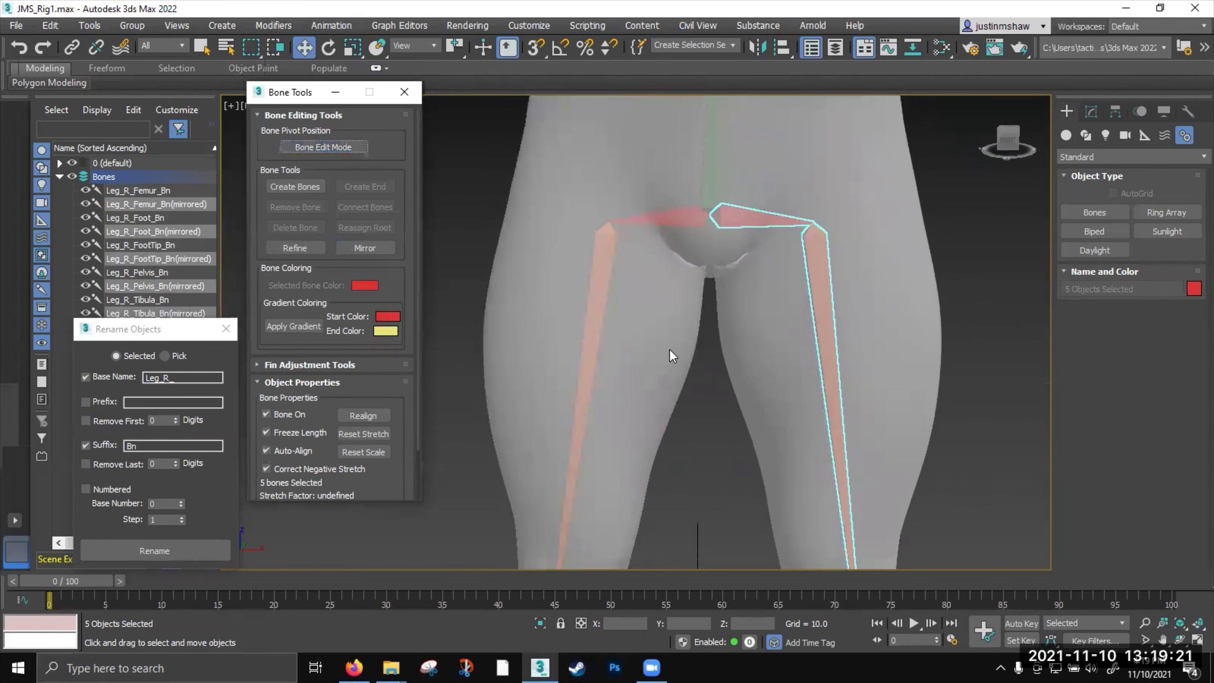
click(746, 248)
click(745, 217)
click(783, 47)
click(710, 180)
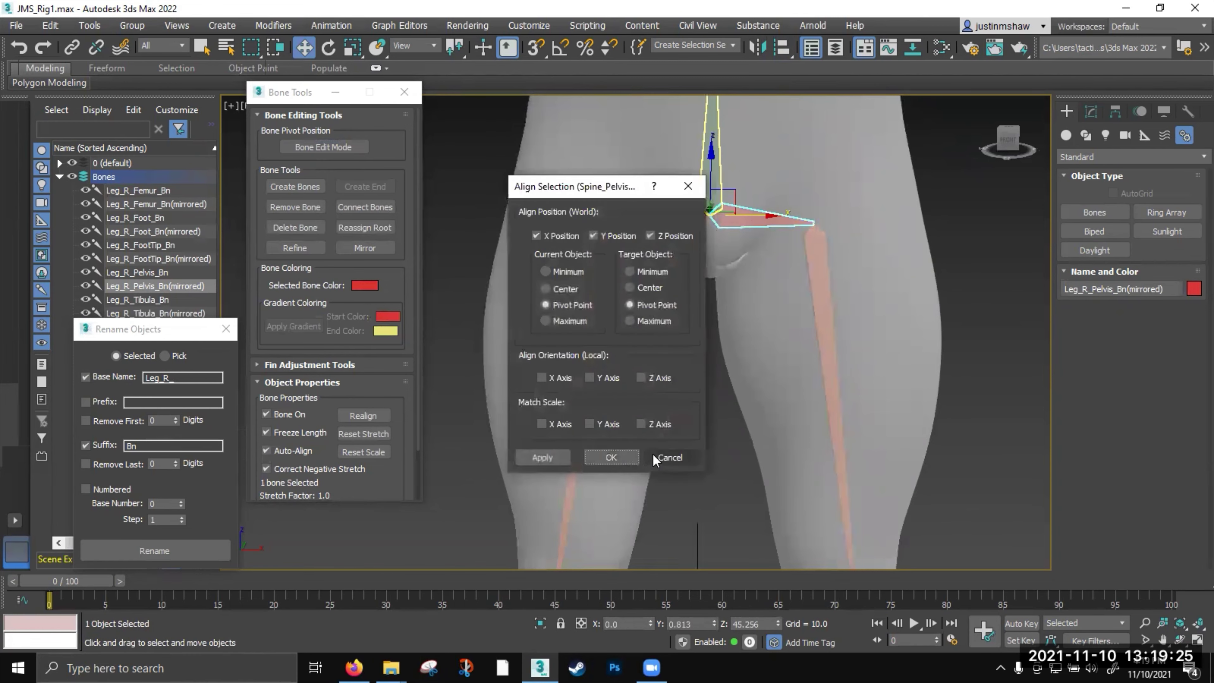
click(611, 457)
Shift the mirrored leg chain sideways along X, and realign its hip bone to the spine's pelvis bone, pivot to pivot
drag(774, 216, 632, 217)
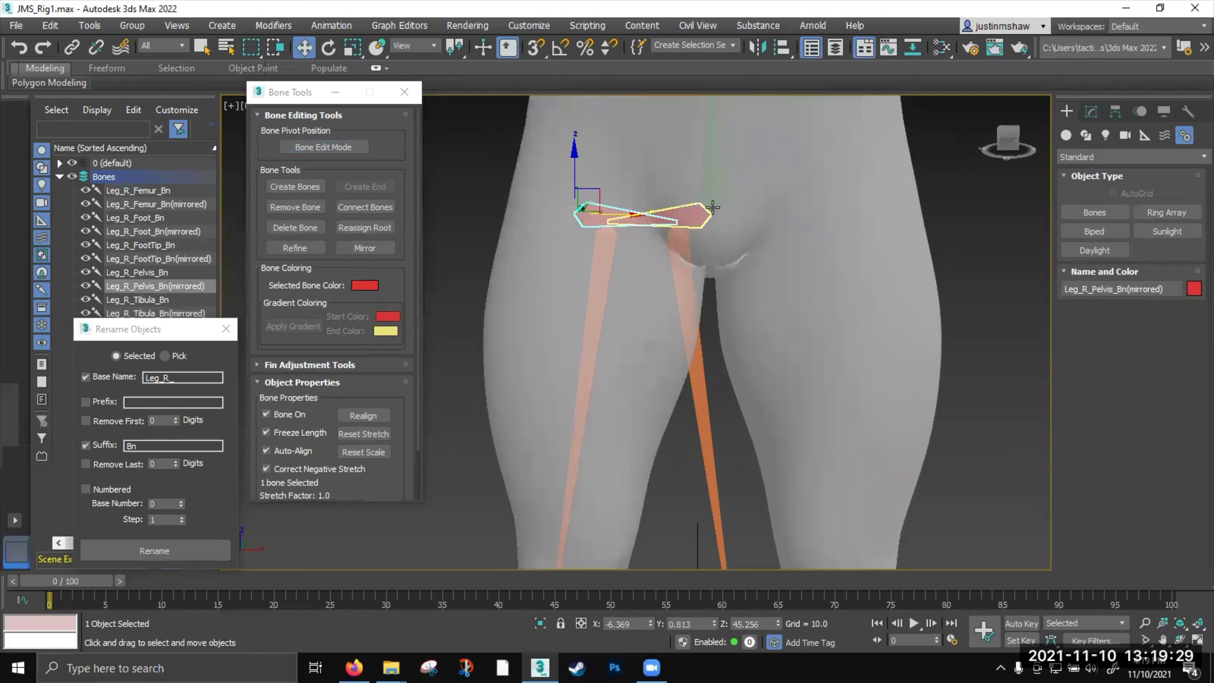
click(782, 48)
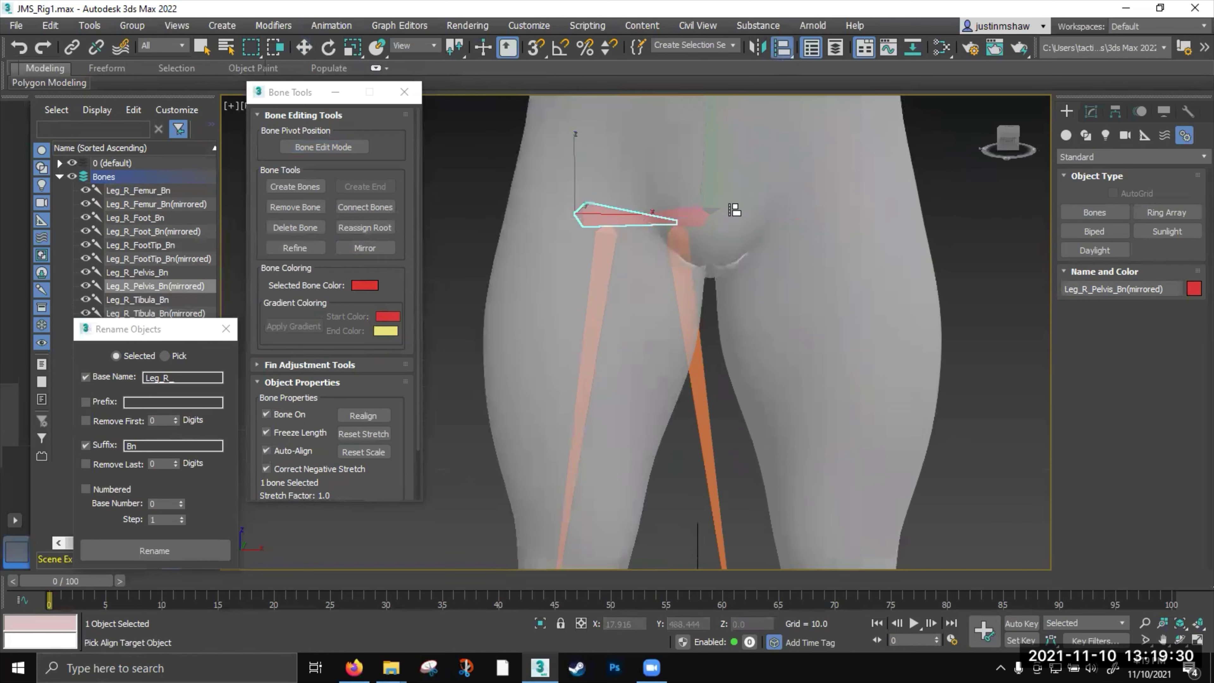
click(715, 217)
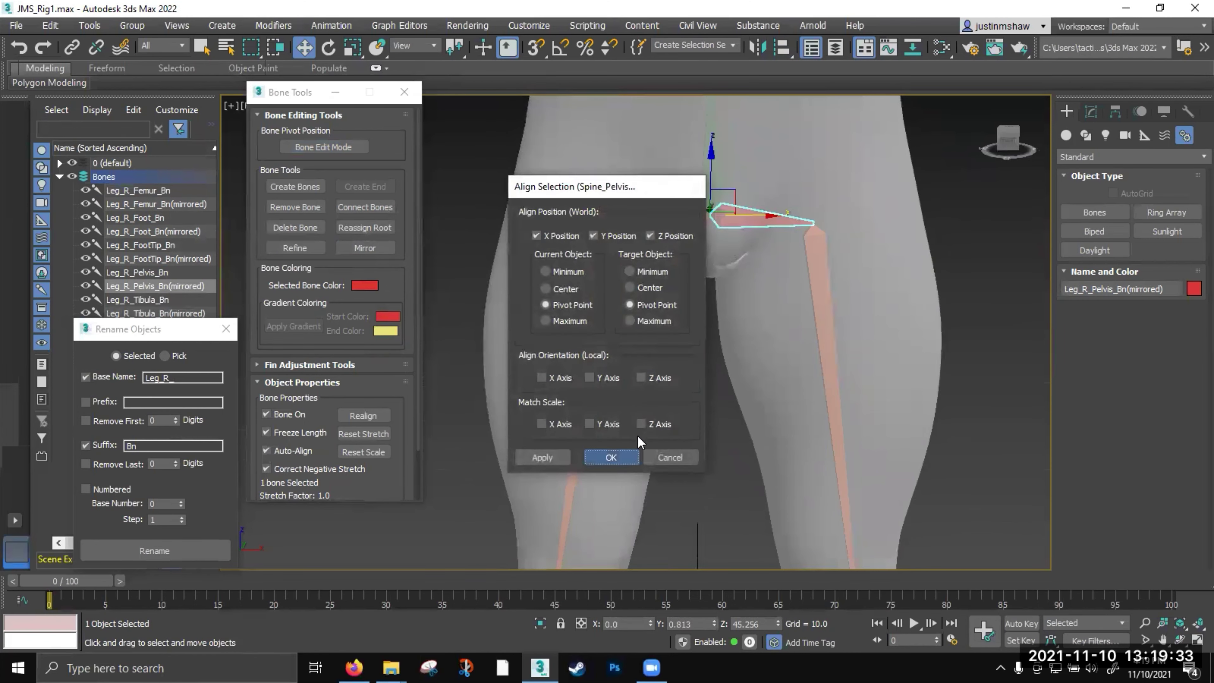
click(617, 457)
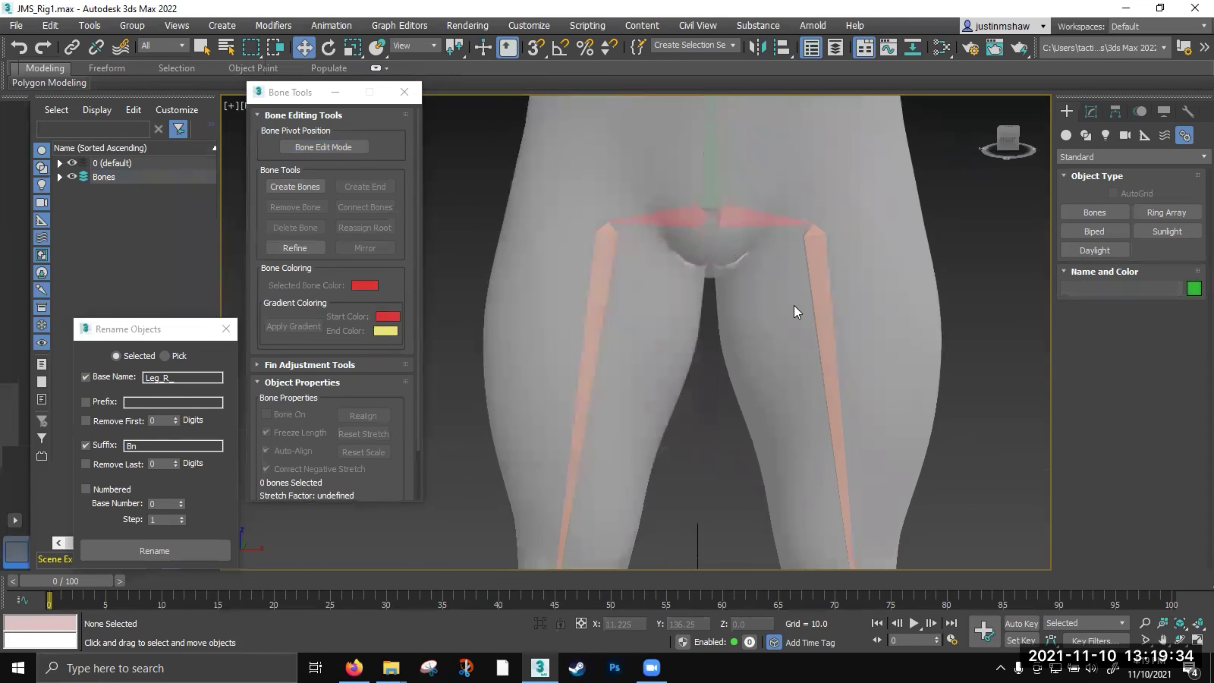
Select the mirrored leg chain and set its gradient start color to blue (red 21, green 32, blue 255)
double_click(833, 328)
scroll(767, 306, down, 5)
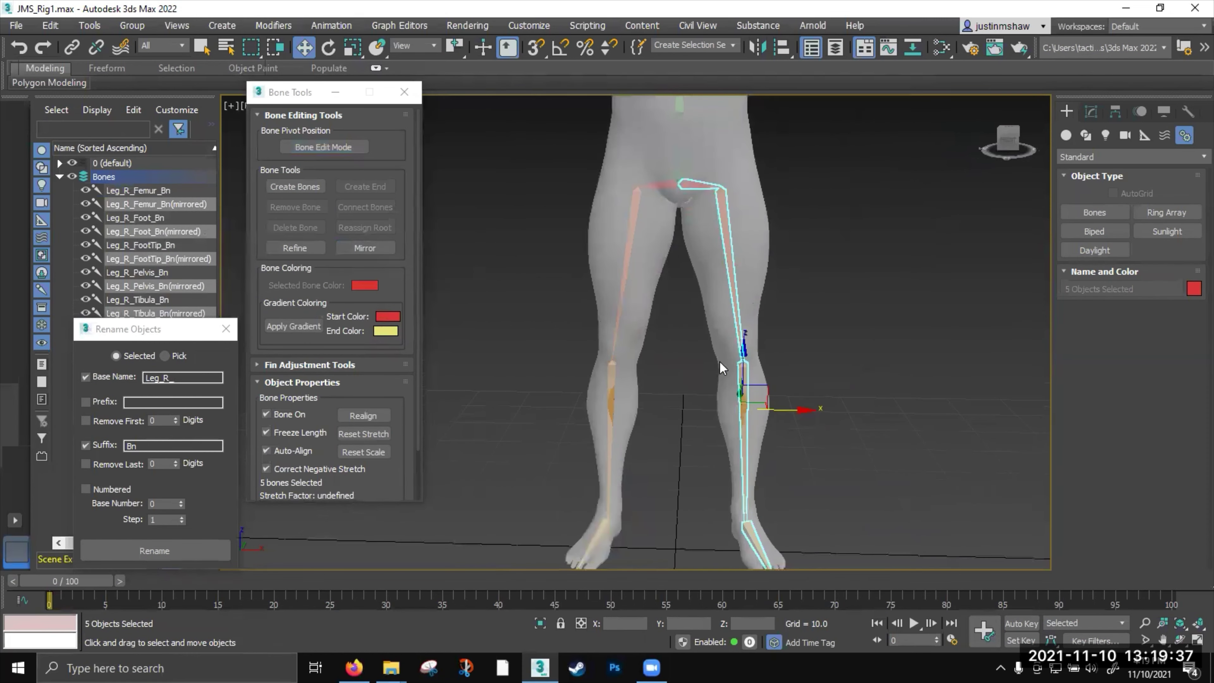
click(387, 316)
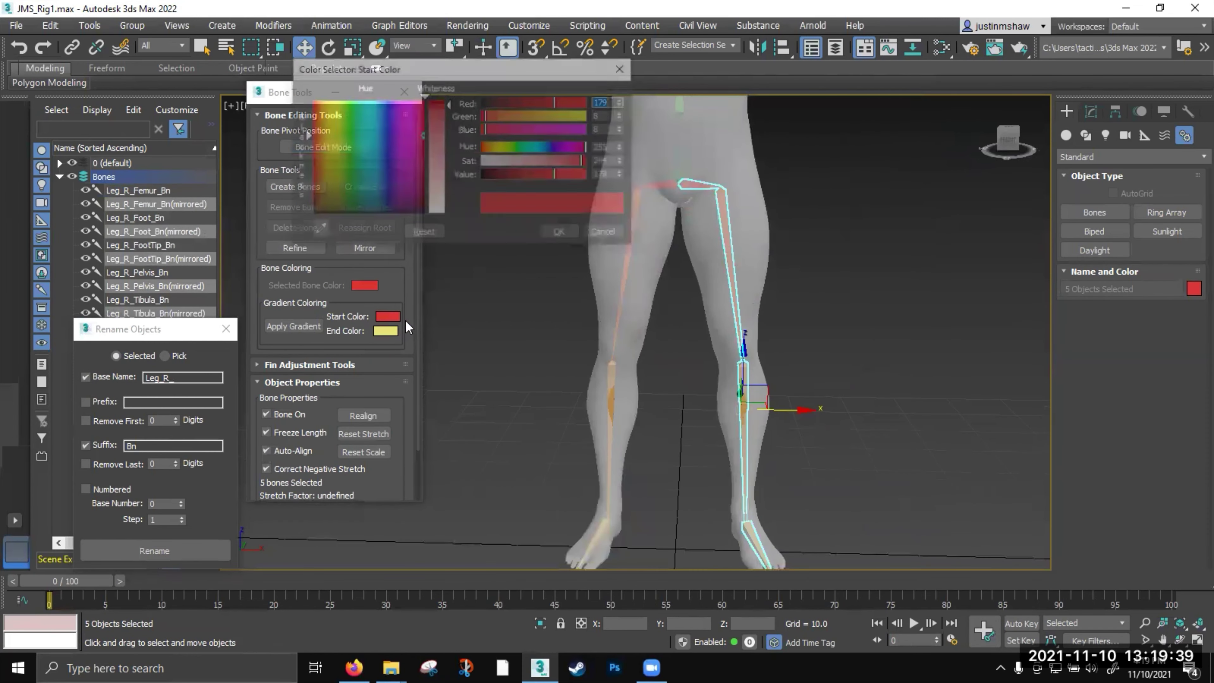
click(388, 162)
drag(558, 176, 597, 183)
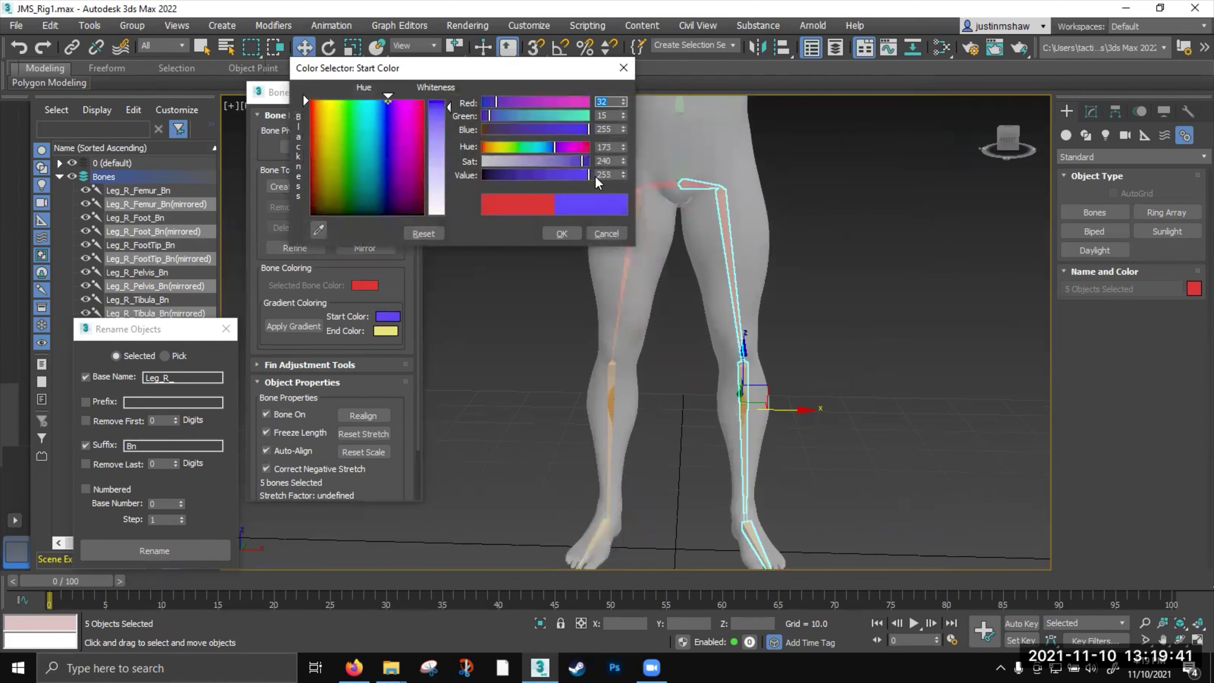
drag(383, 107, 385, 102)
drag(582, 165, 580, 167)
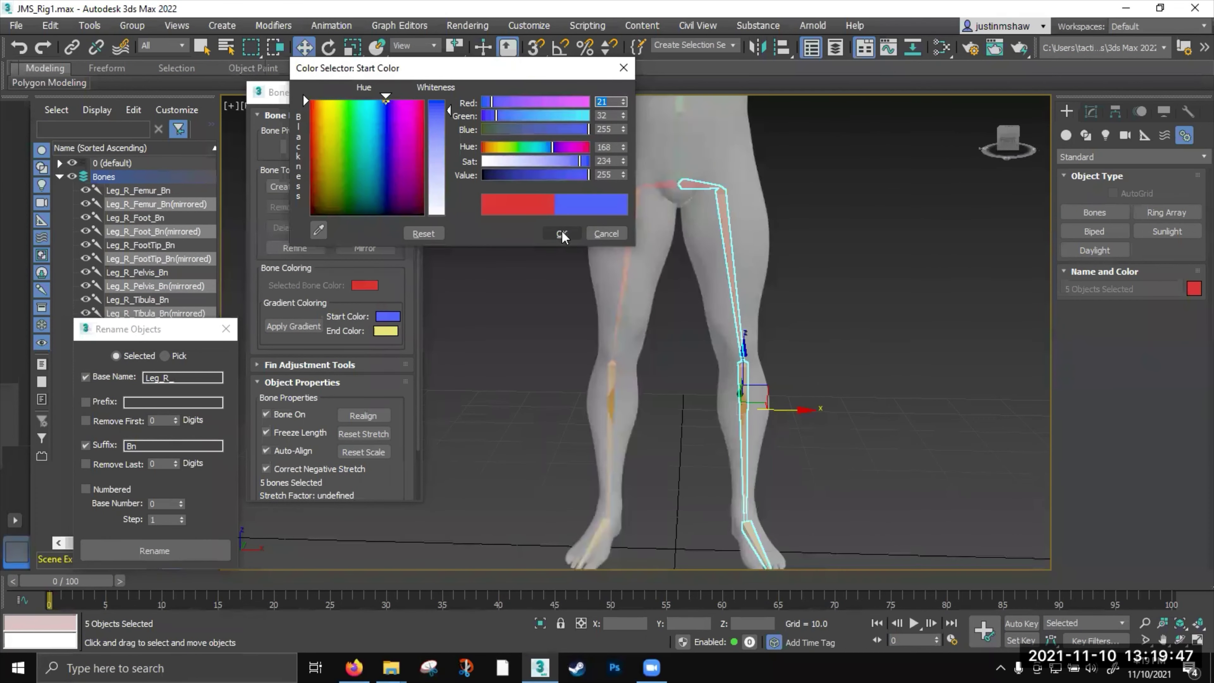
click(561, 234)
Set the gradient end color to light blue (red 37, green 168, blue 217) and apply the gradient to the mirrored leg chain
click(386, 331)
drag(379, 120, 436, 116)
click(550, 237)
click(303, 327)
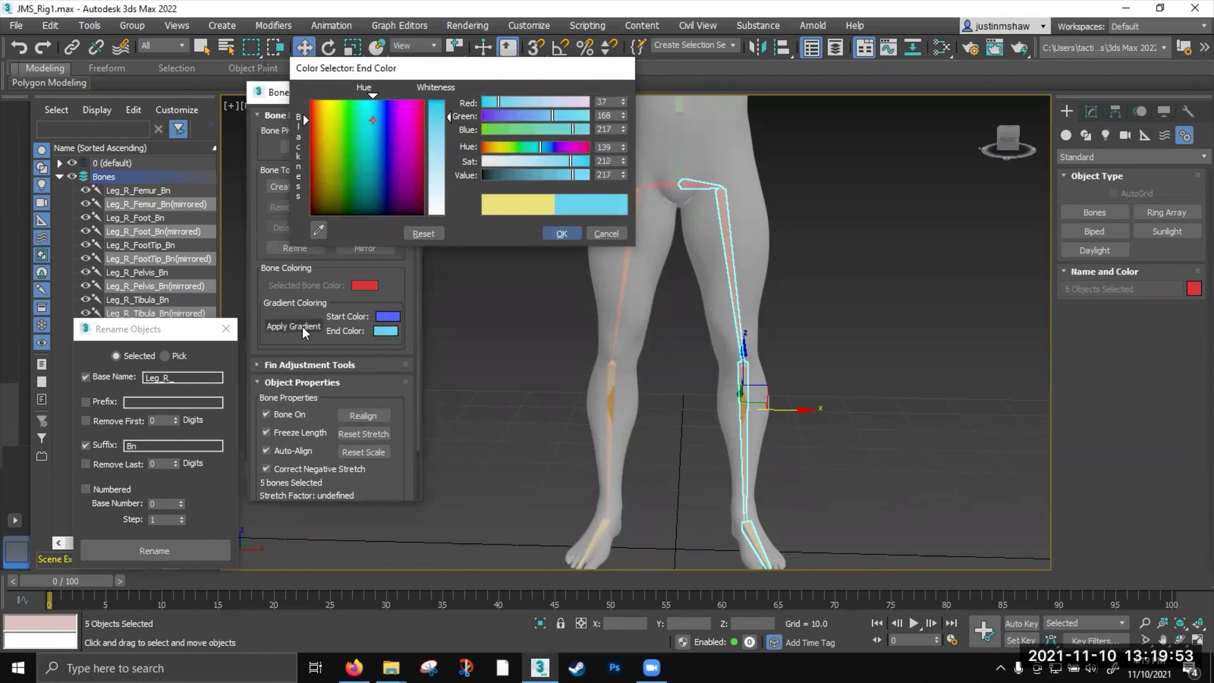
click(302, 330)
click(696, 389)
Select the mirrored hip bone and set the base name for batch renaming to Leg_L_
middle_drag(697, 389, 701, 359)
scroll(702, 369, down, 4)
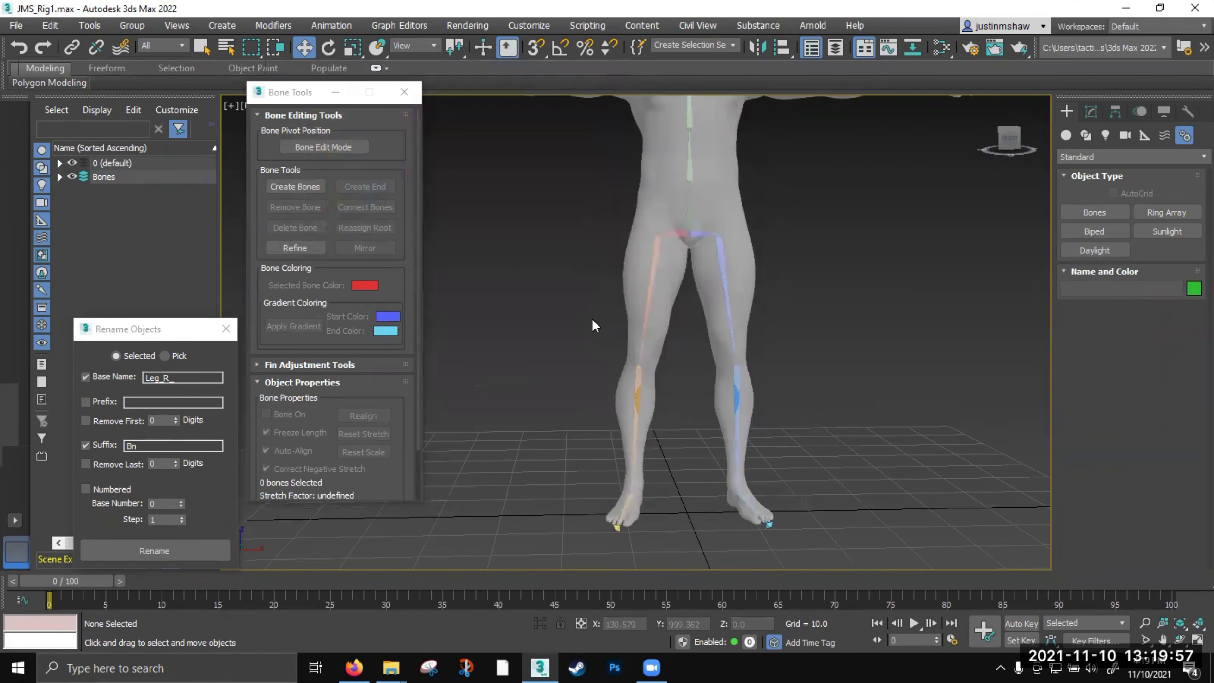
middle_drag(684, 297, 656, 301)
click(676, 239)
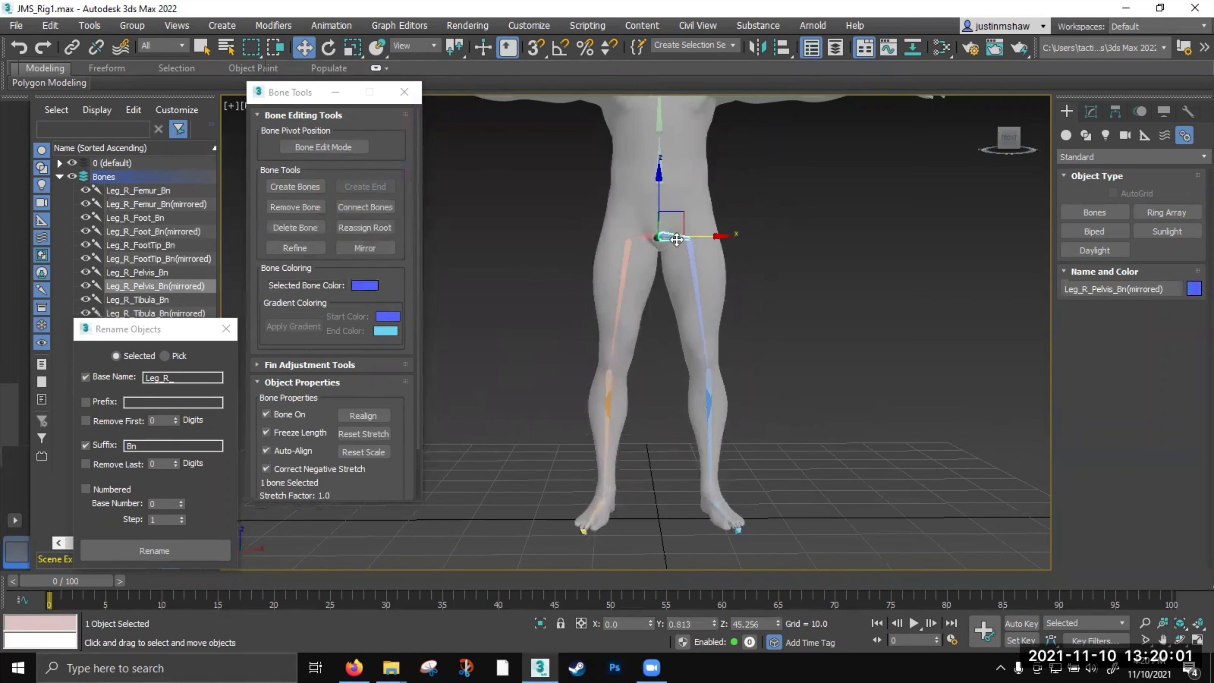
drag(1128, 290, 1170, 296)
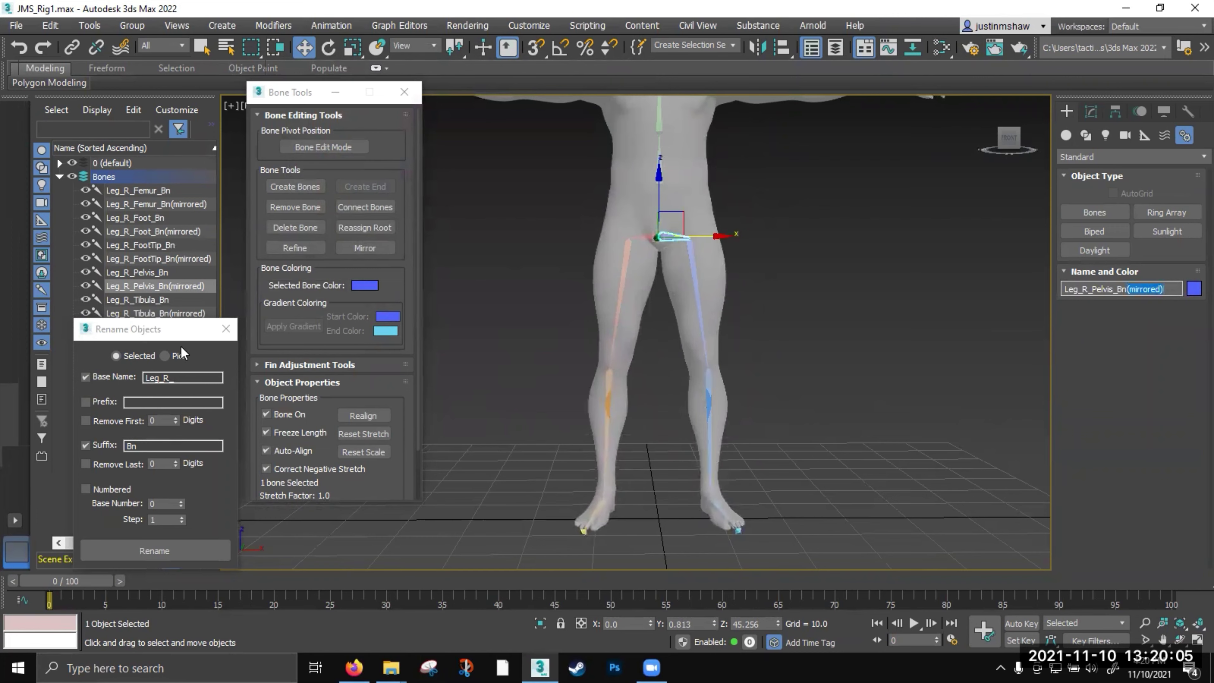
drag(149, 335, 472, 233)
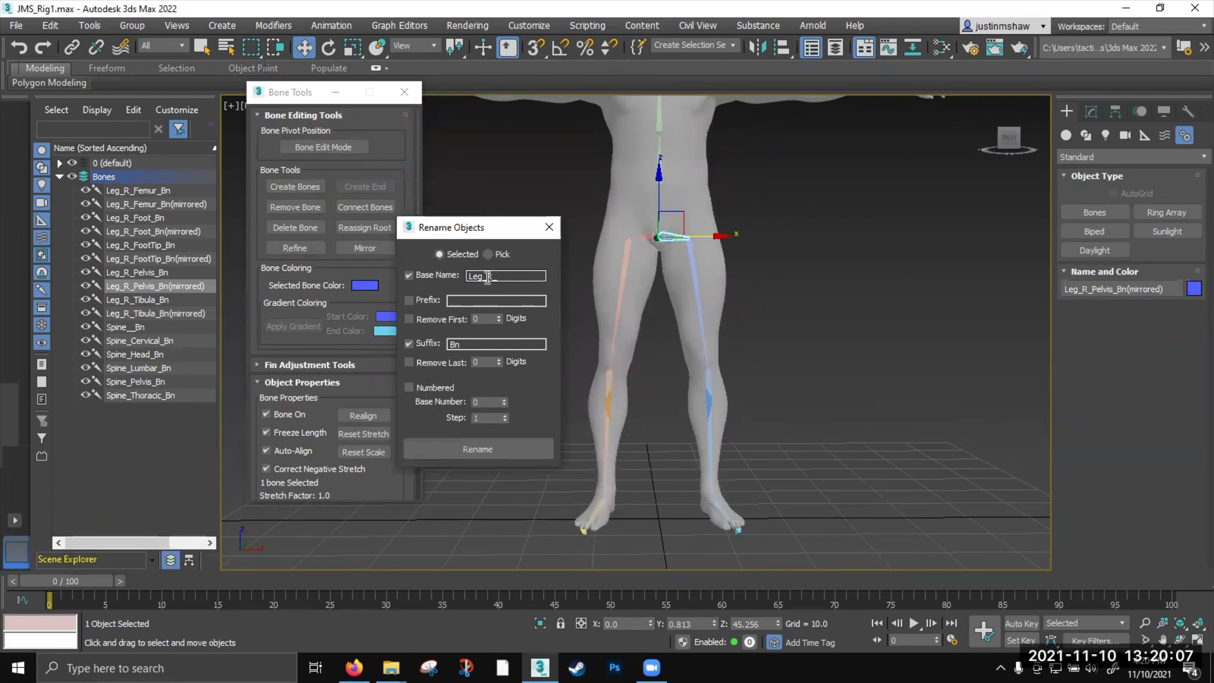
drag(487, 276, 491, 278)
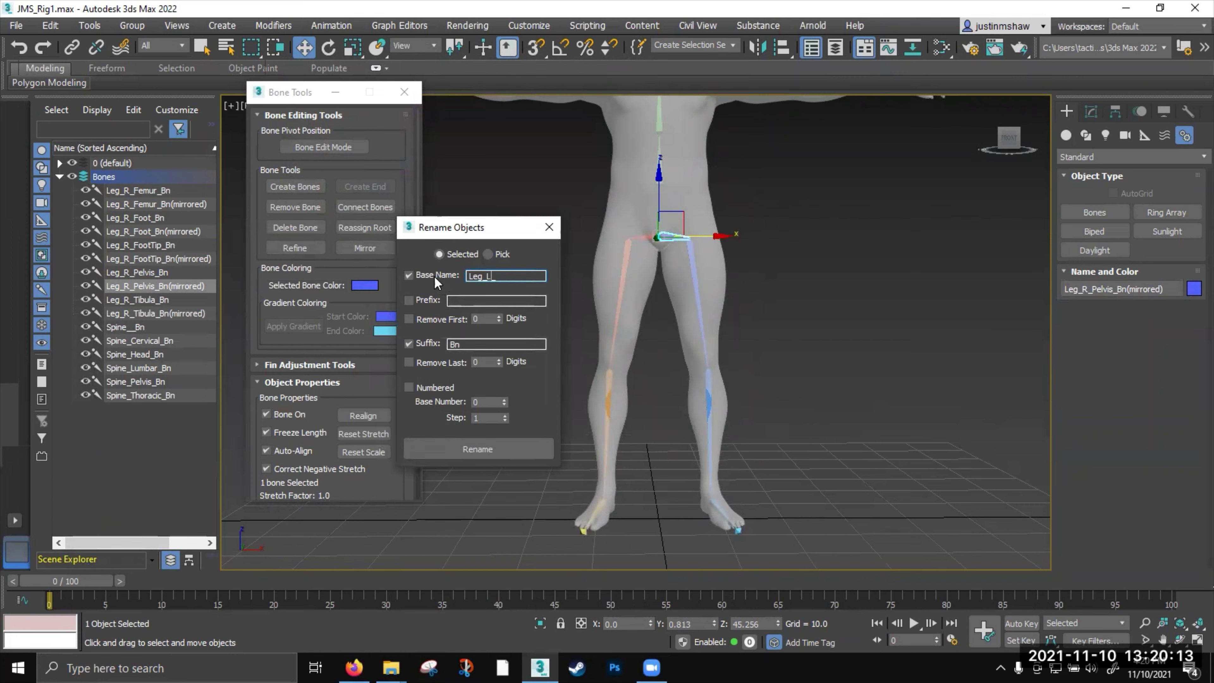
Try to batch-rename the five mirrored leg bones with the suffix turned off and the last 10 digits removed
click(407, 344)
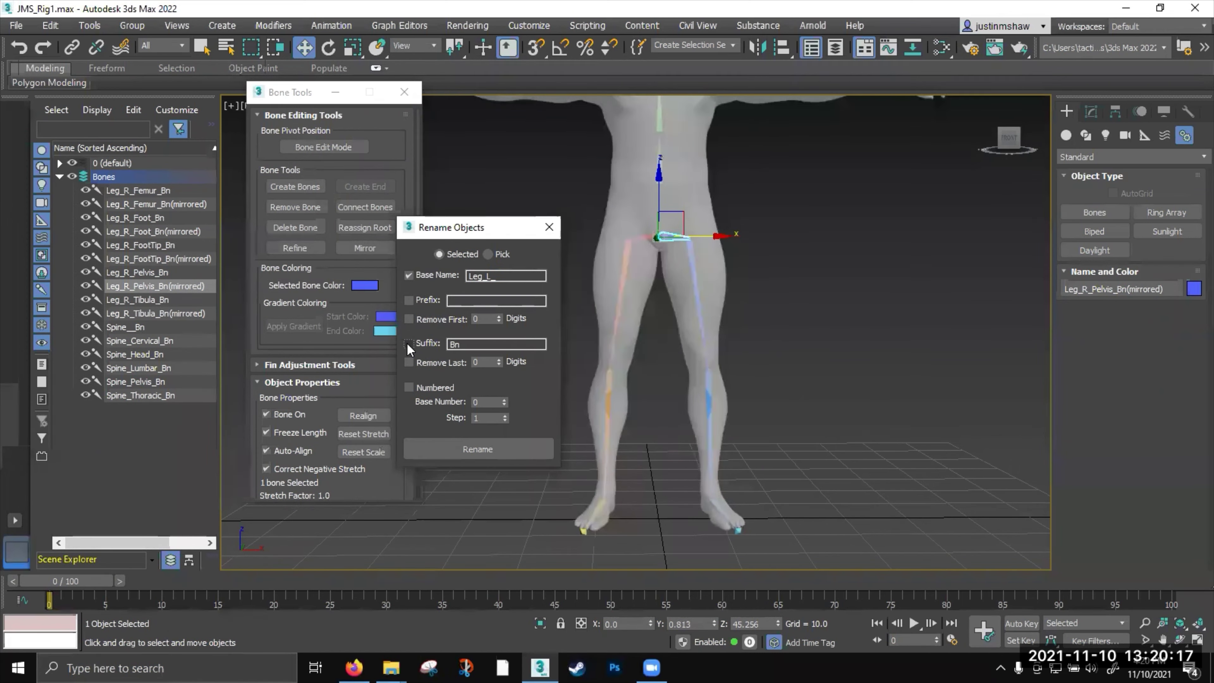
key(Tab)
text(10)
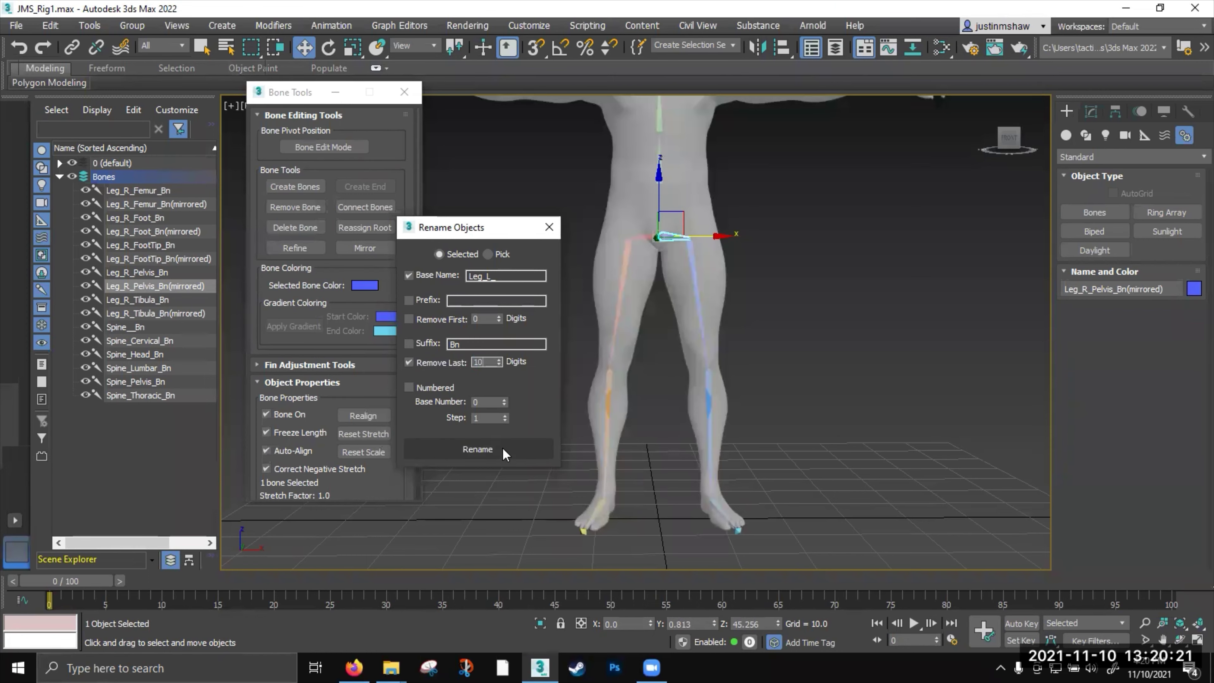
double_click(671, 237)
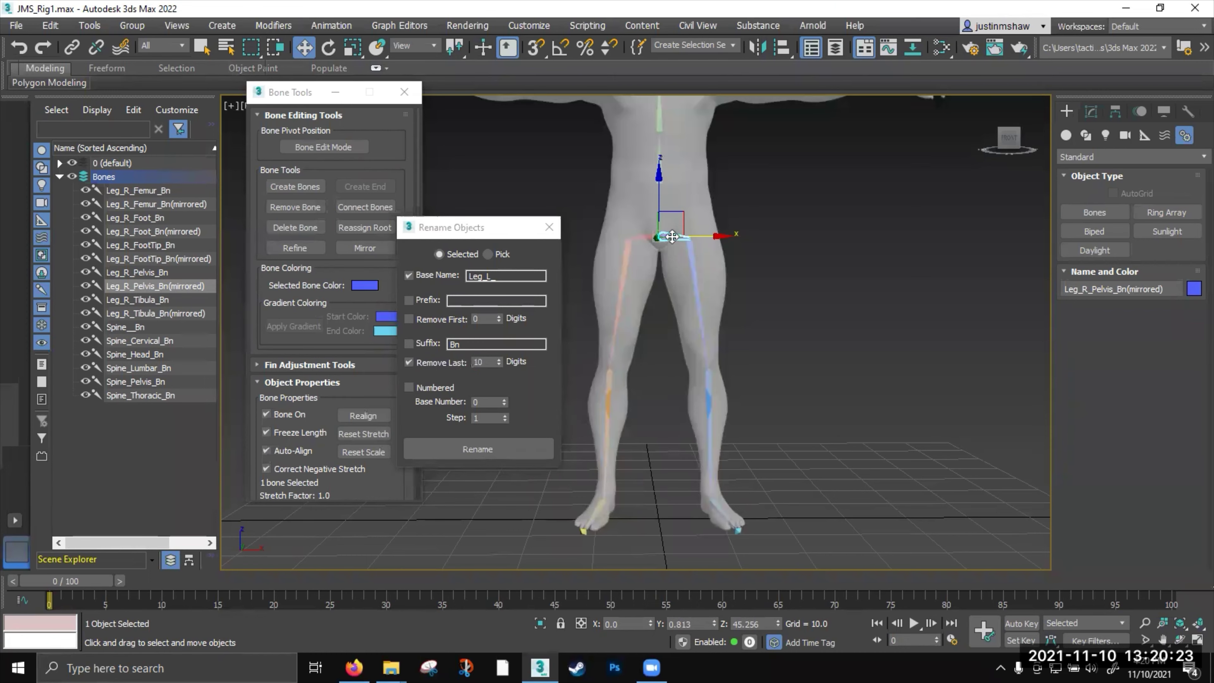
click(498, 453)
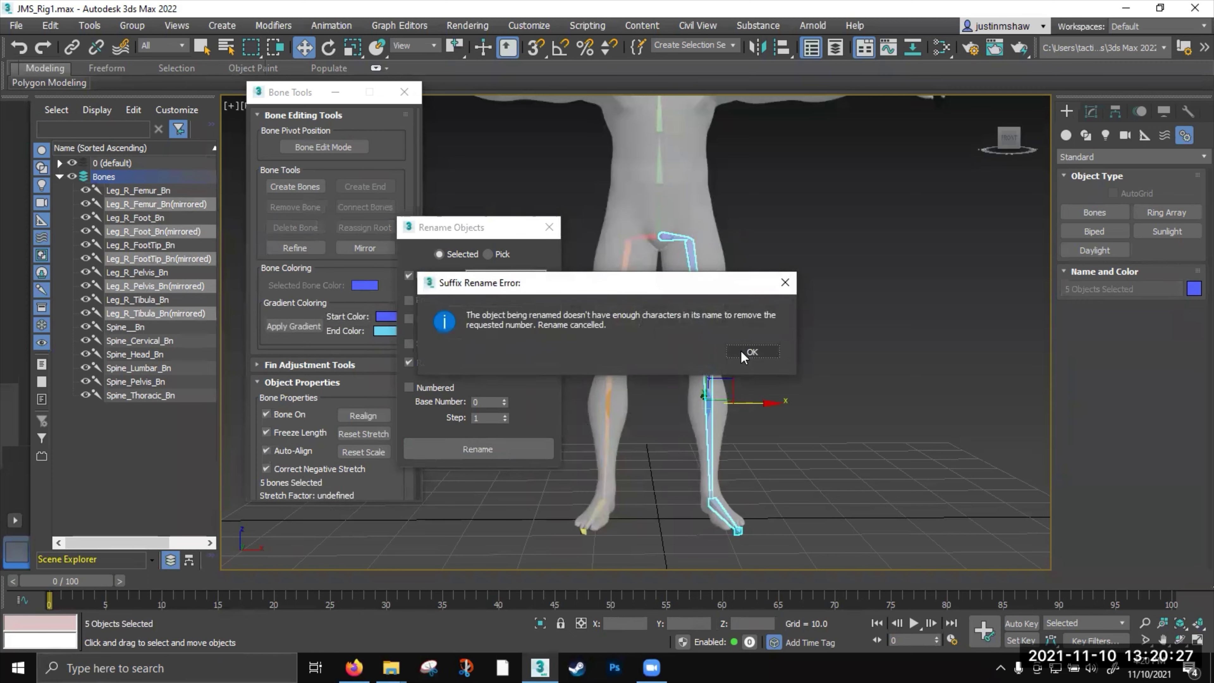
click(741, 352)
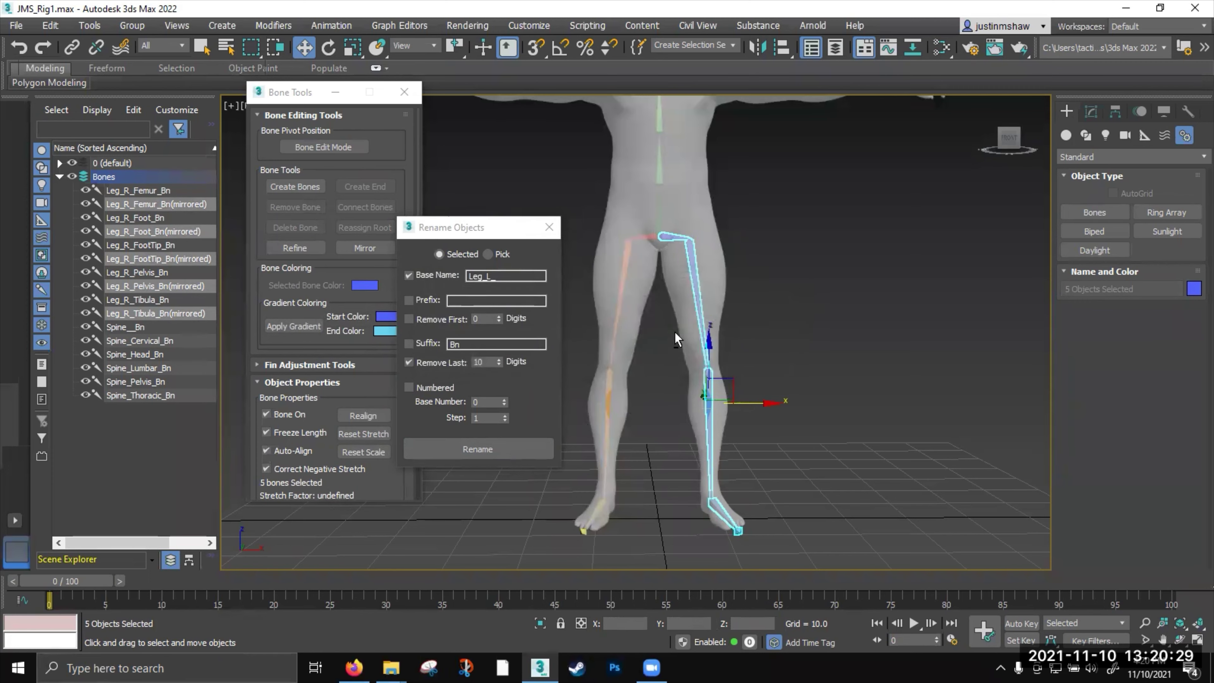
Rename the mirrored hip bone of the left leg chain as Leg_L_Pelvis_Bn
scroll(677, 306, up, 4)
click(667, 220)
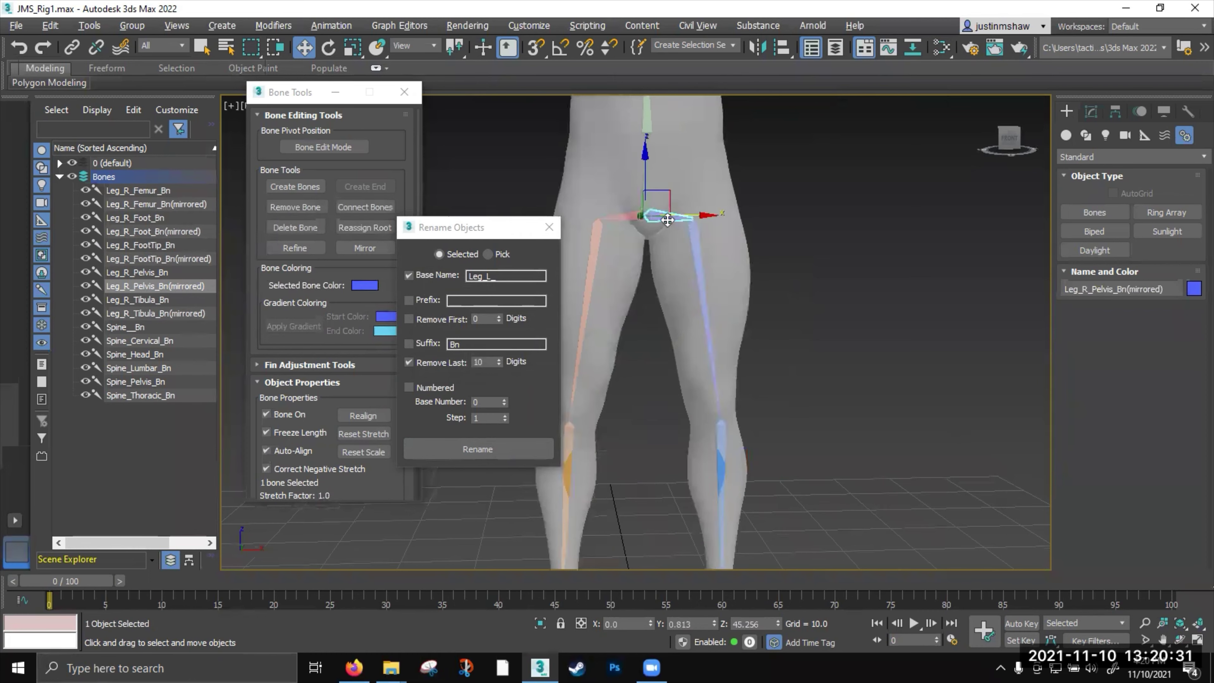
drag(1128, 293, 1198, 293)
key(BackSpace)
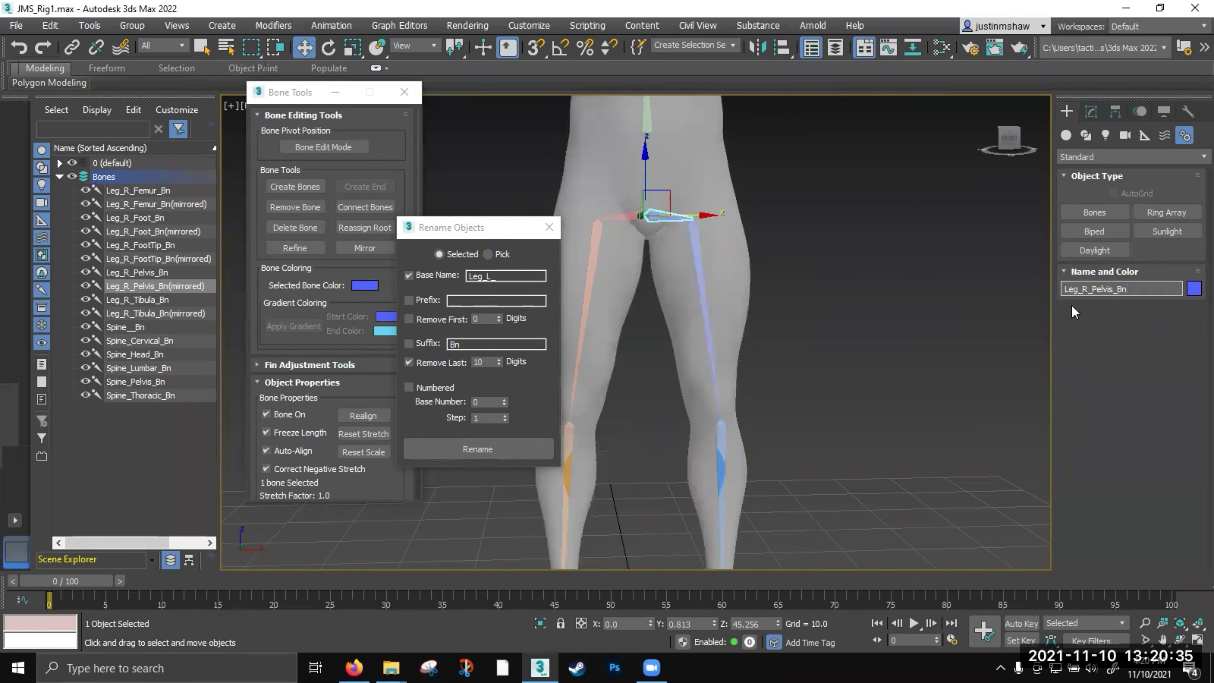
drag(1090, 294, 1084, 292)
text(L)
Rename the mirrored thigh bone as Leg_L_Femur_Bn
click(711, 341)
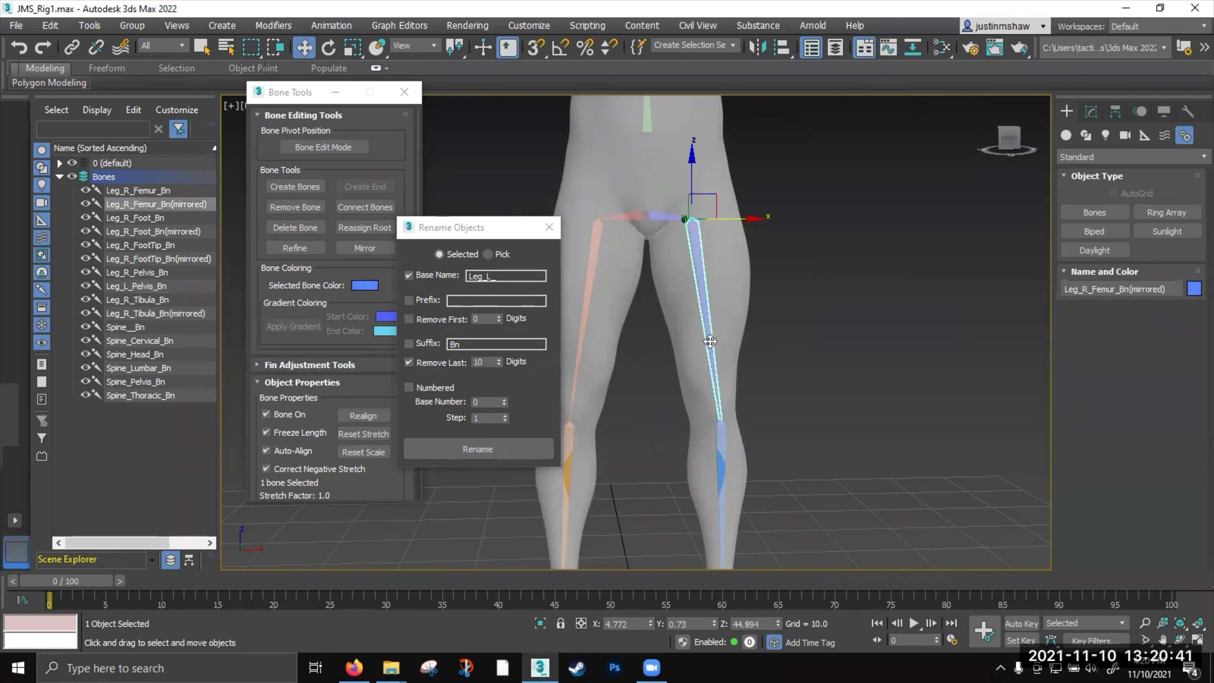
middle_drag(711, 341, 688, 286)
drag(1130, 293, 1176, 295)
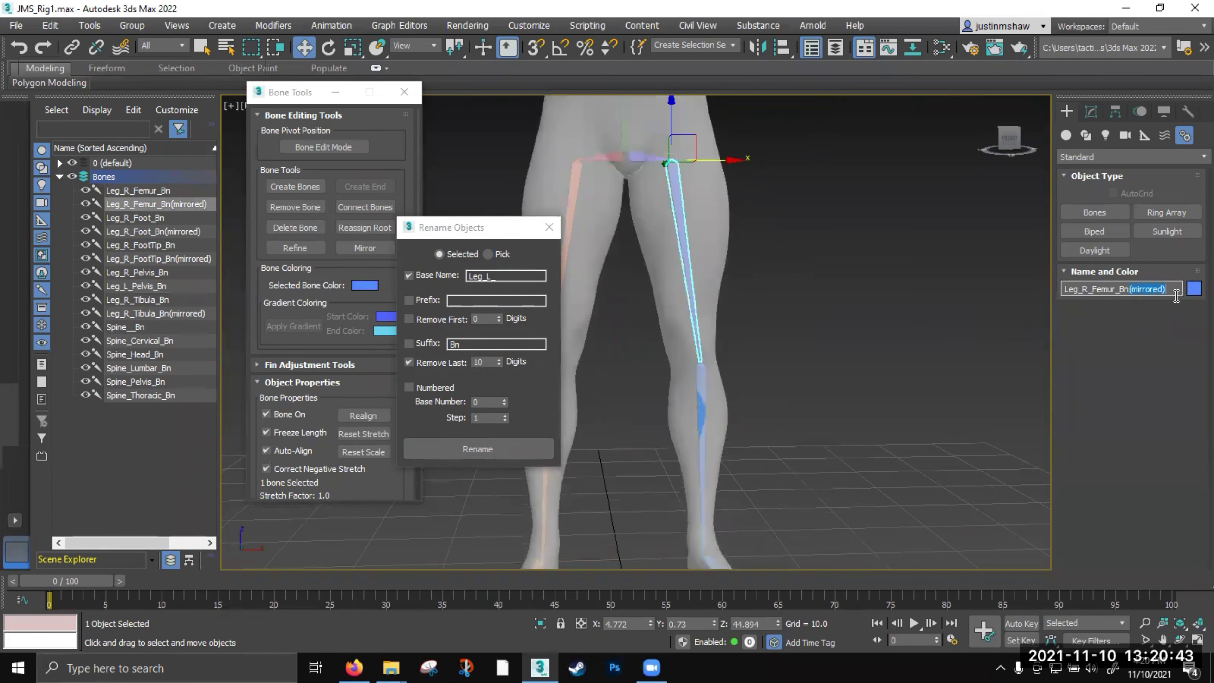
click(1087, 291)
key(BackSpace)
Rename the mirrored lower-leg bone as Leg_L_Tibula_Bn
middle_drag(785, 400, 751, 337)
click(716, 338)
click(1130, 289)
key(BackSpace)
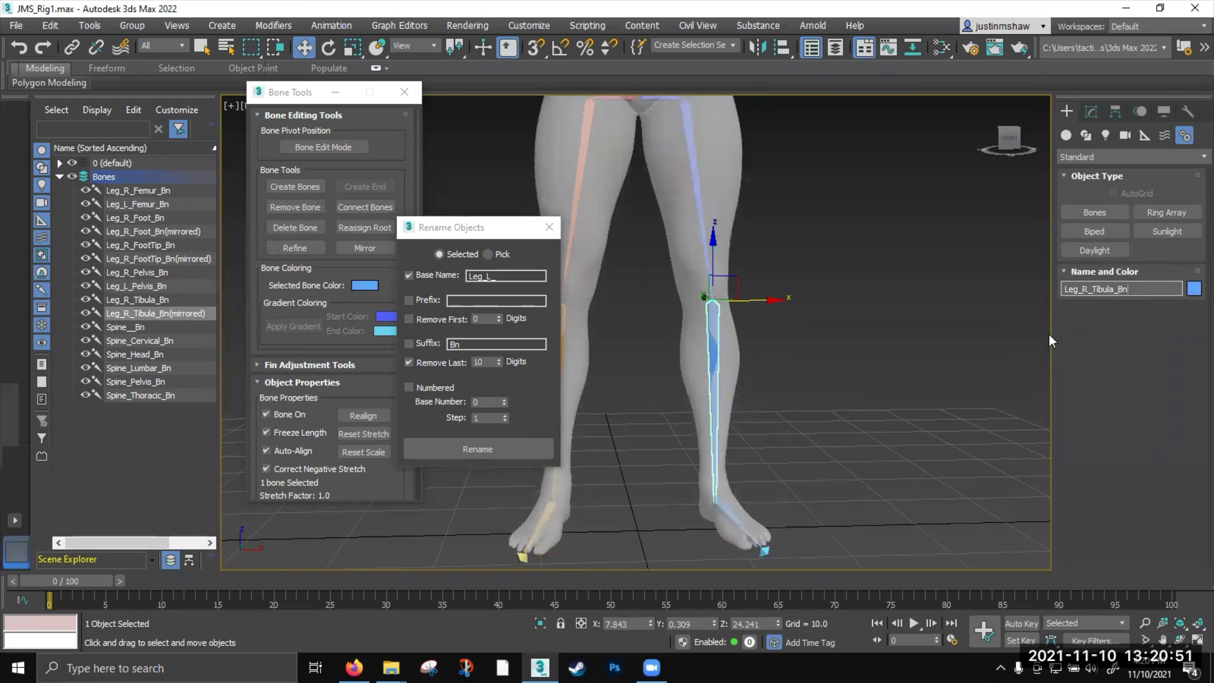
key(BackSpace)
text(L)
Rename the mirrored foot bone as Leg_L_Foot_Bn, stripping the last 10 digits with Rename Objects and its base name option turned off
alt+middle_drag(815, 396, 746, 455)
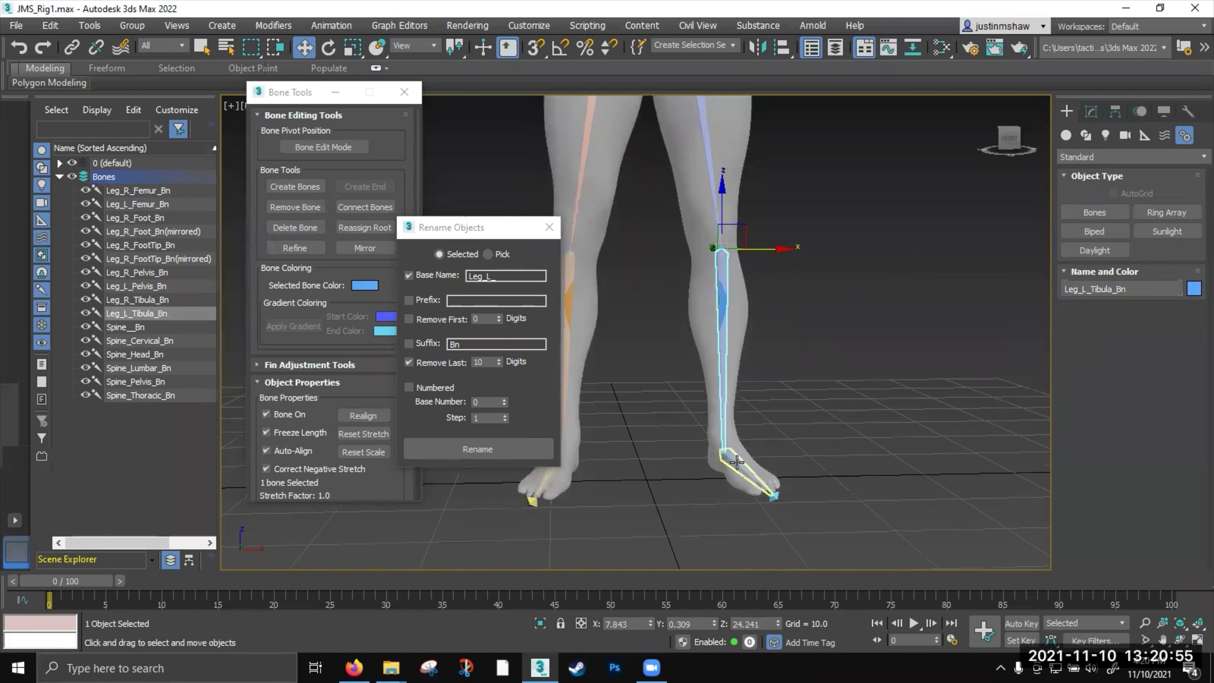
click(737, 462)
drag(1082, 290, 1088, 290)
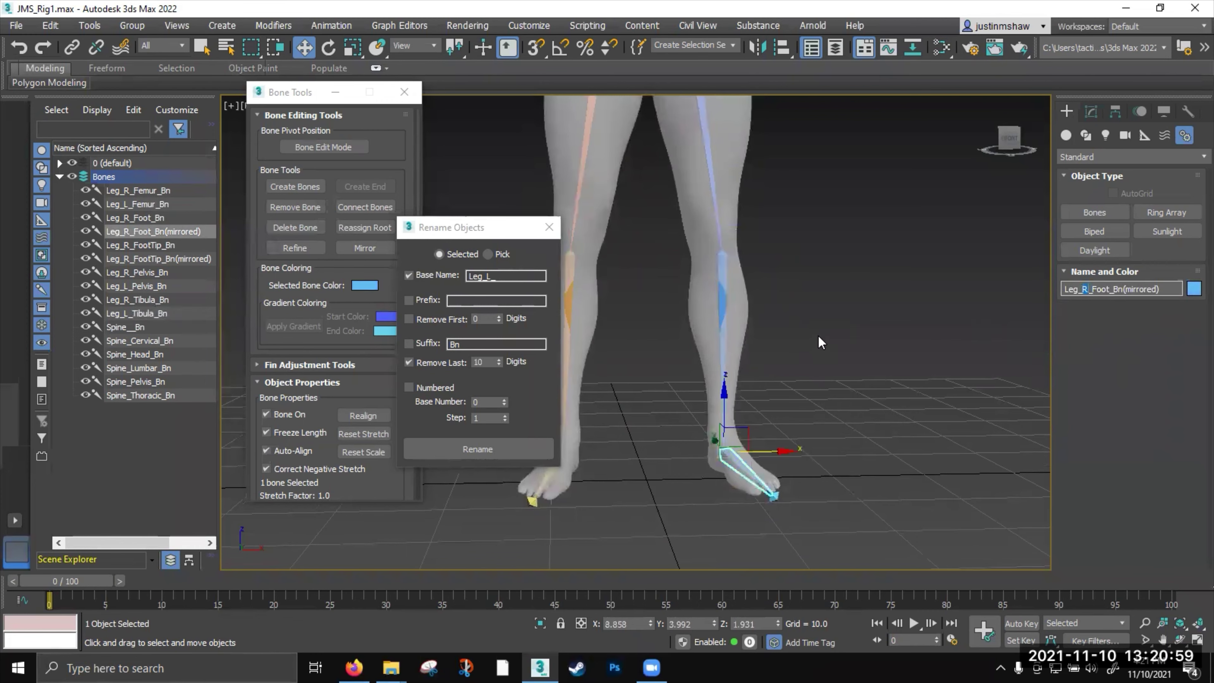
text(L)
drag(1123, 290, 1164, 290)
click(409, 276)
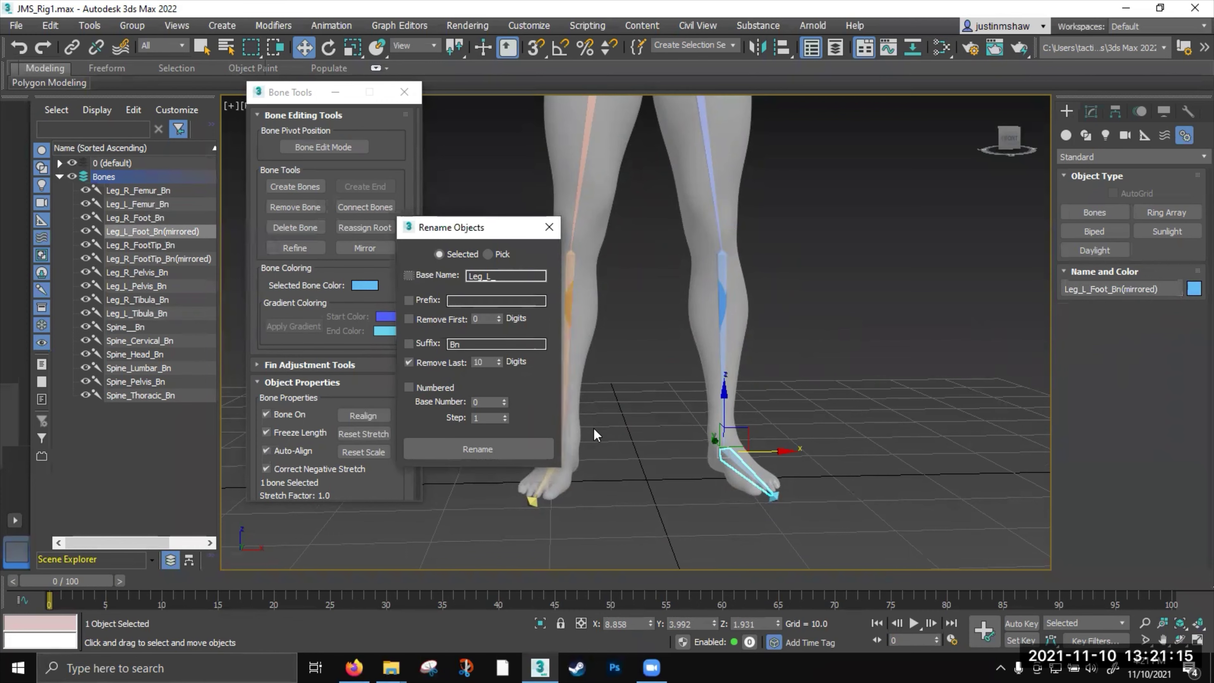
click(504, 453)
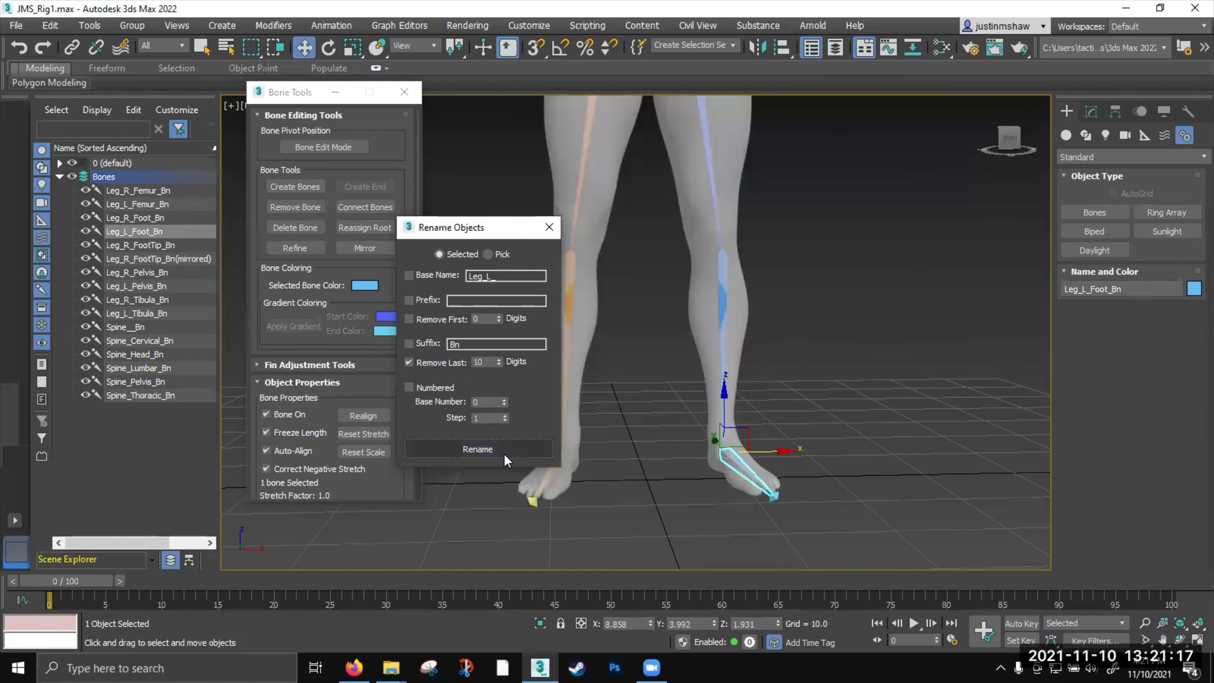
Strip the last 10 digits from the mirrored foot tip bone's name and rename it as Leg_L_FootTip_Bn
click(772, 494)
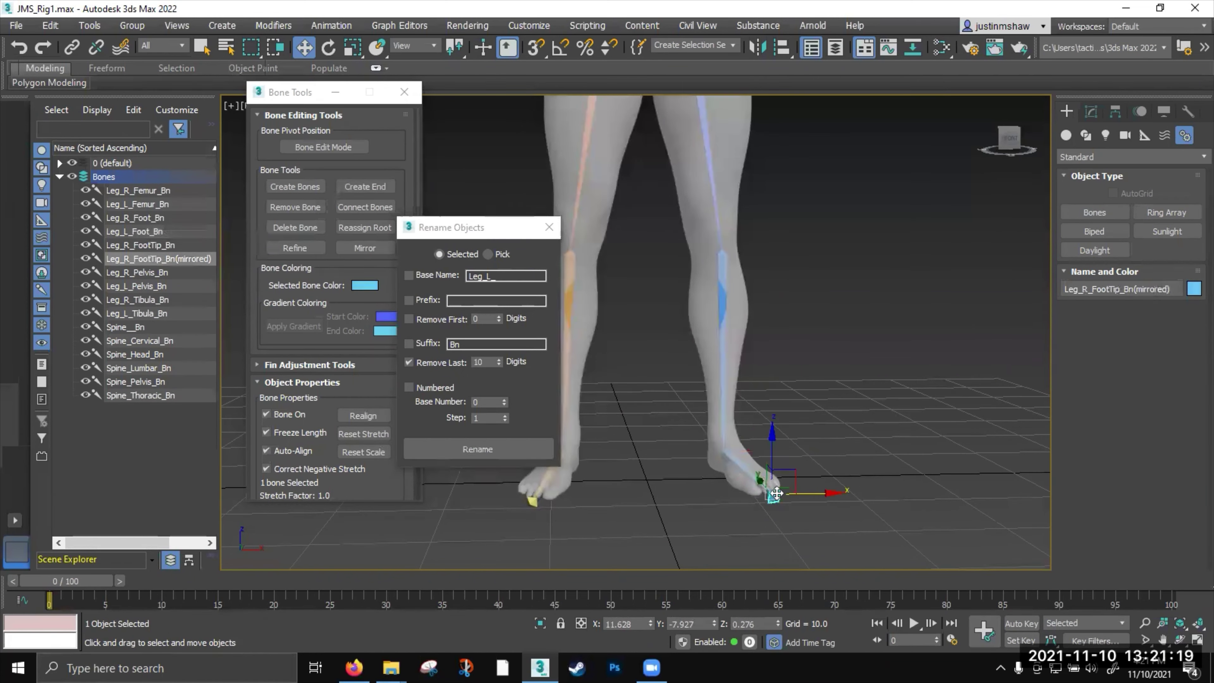
click(508, 452)
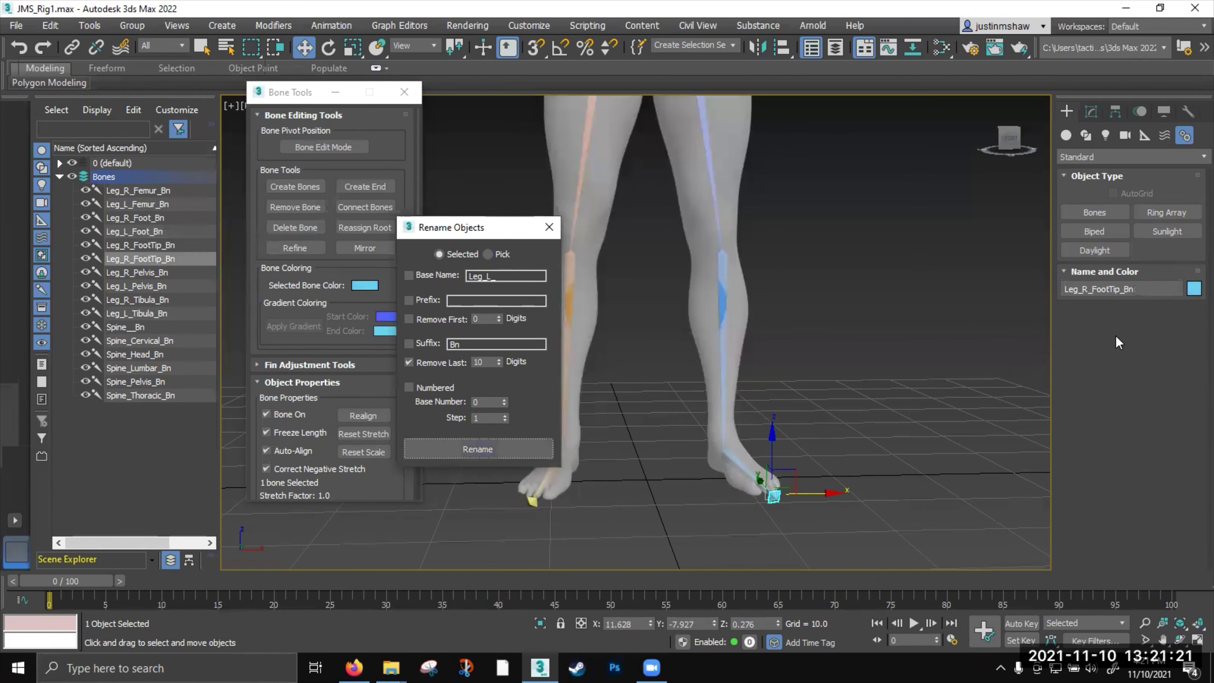
click(1089, 290)
key(BackSpace)
text(L)
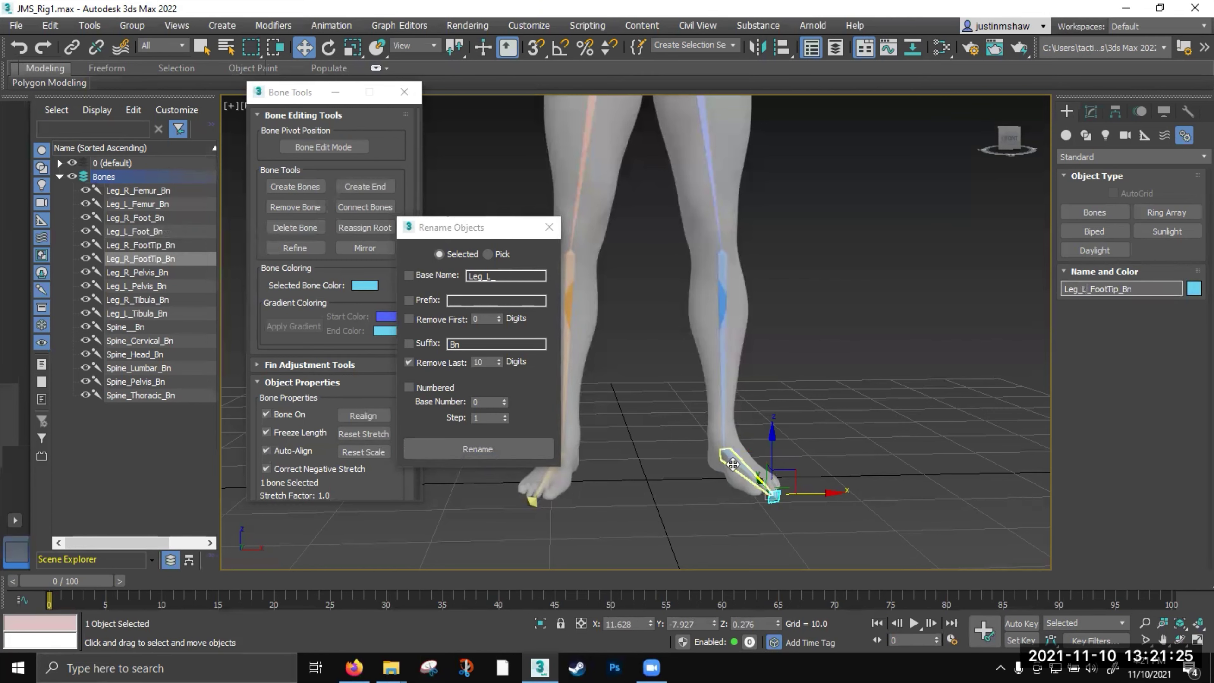
click(758, 451)
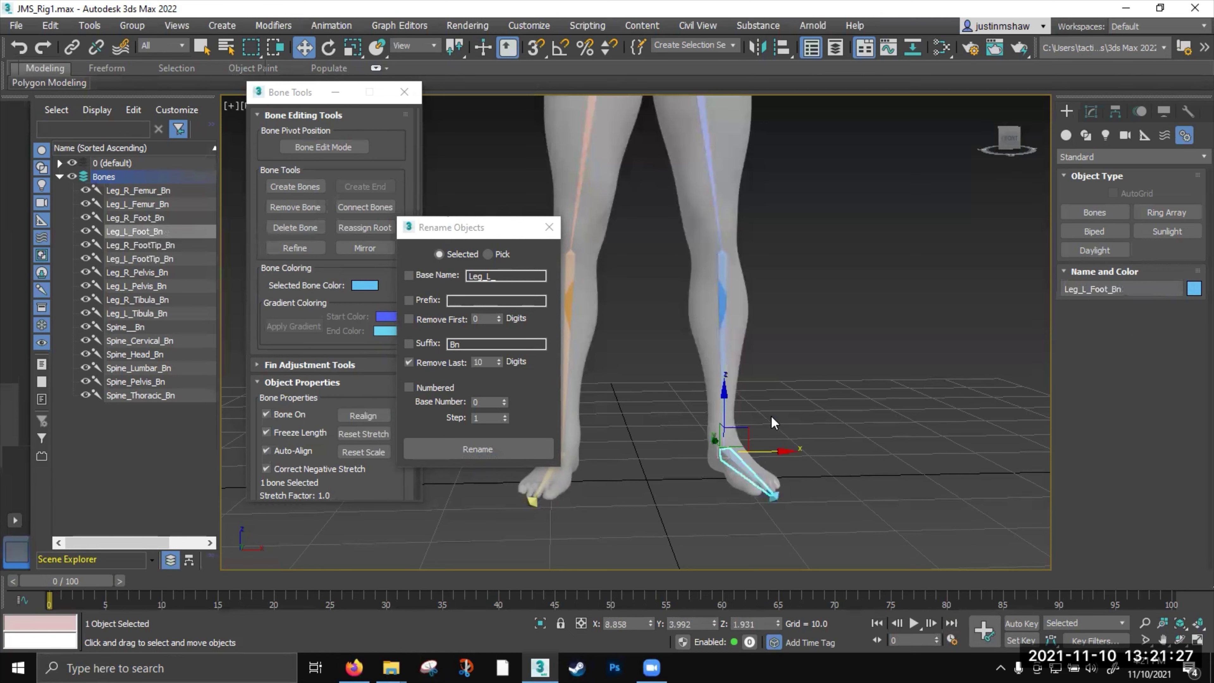
click(774, 496)
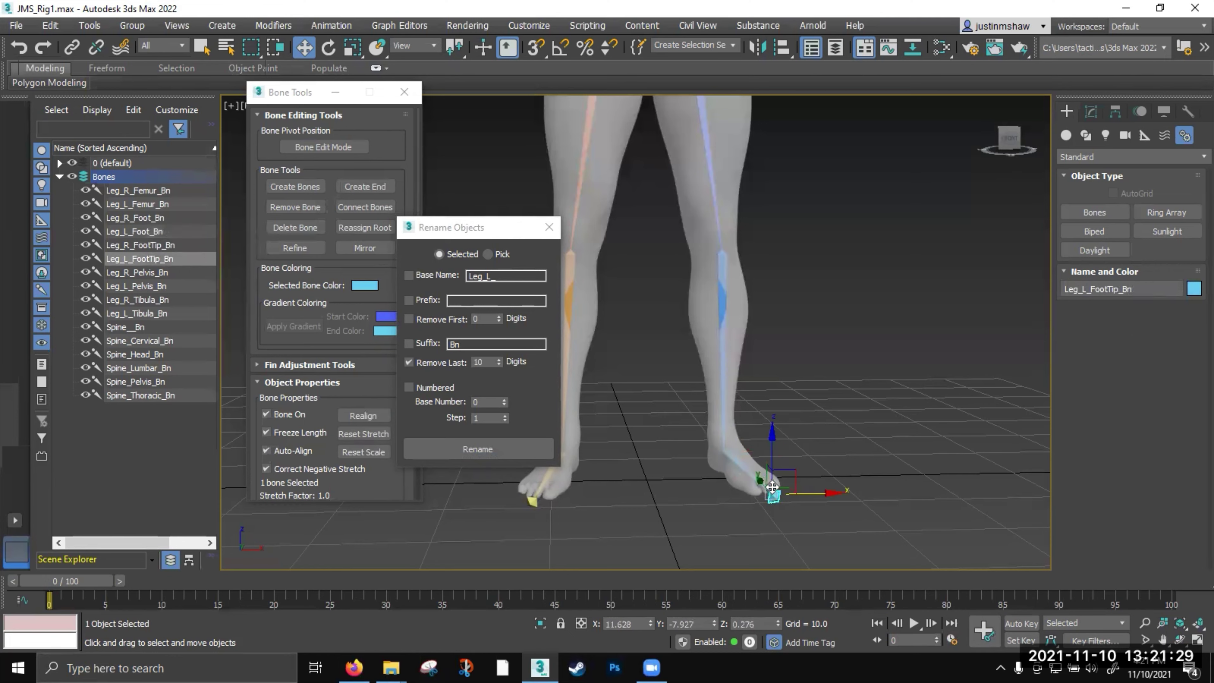
Move the Rename Objects dialog clear of the character and maximize the Top view around the torso and arms
scroll(763, 462, down, 3)
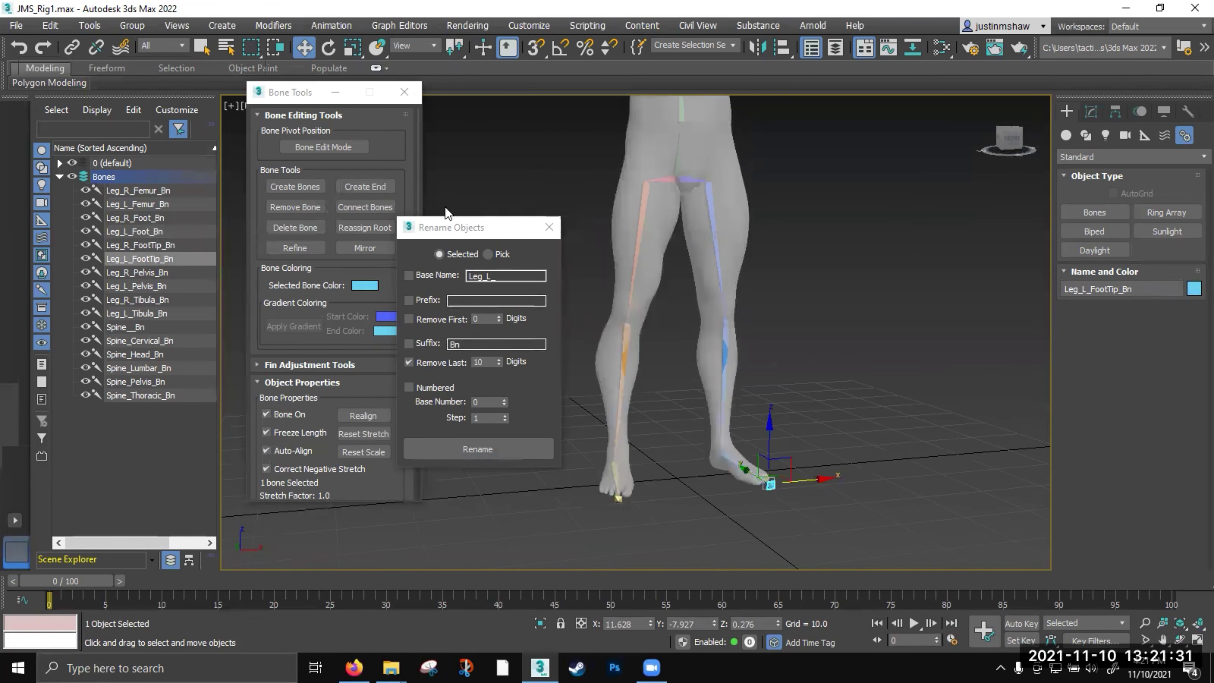
drag(440, 228, 121, 342)
middle_drag(621, 313, 568, 435)
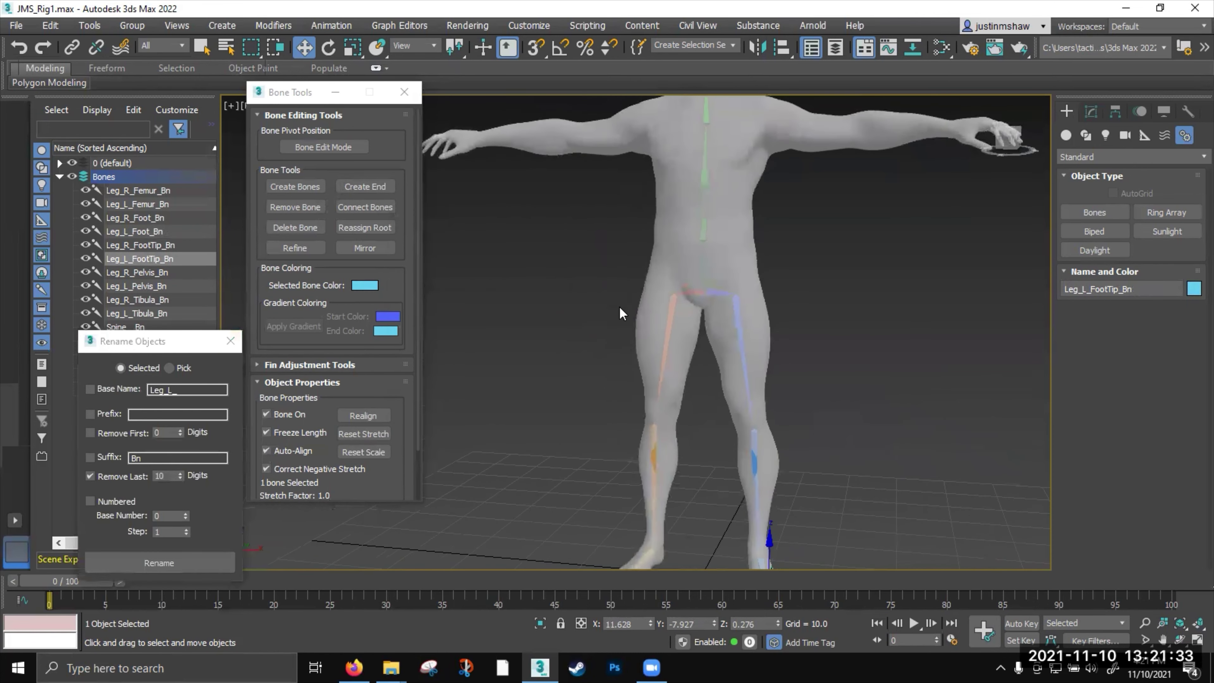
scroll(702, 388, down, 4)
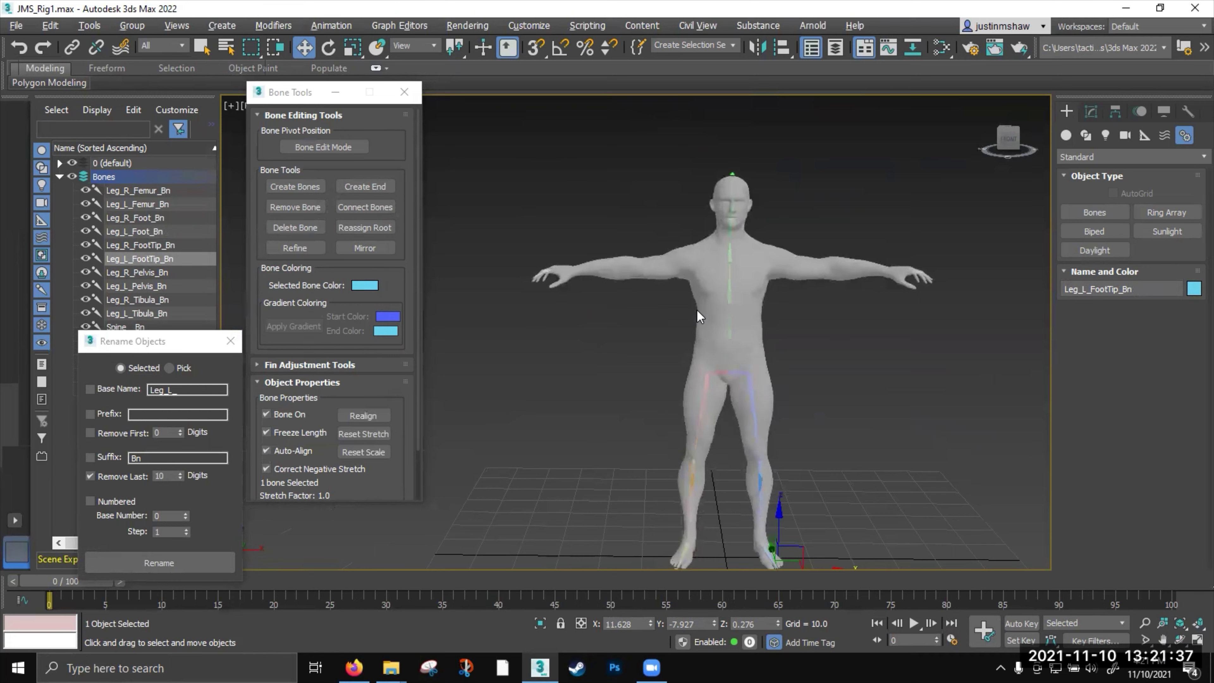
key(alt+w)
right_click(552, 248)
key(alt+w)
middle_drag(662, 278, 732, 280)
scroll(674, 333, up, 4)
scroll(671, 331, up, 2)
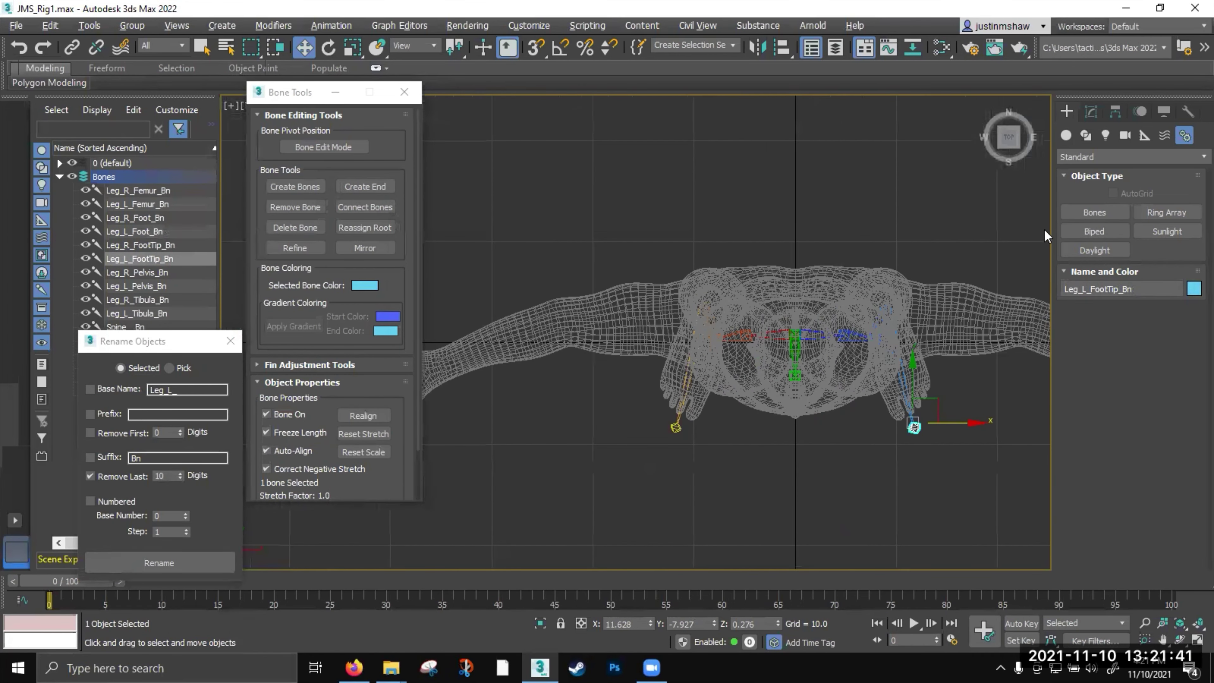
Draw a bone chain in the Top view from beside the spine through the right shoulder, elbow and wrist to the fingers, finishing with an end bone
click(1094, 212)
scroll(719, 327, up, 2)
middle_drag(719, 328, 766, 265)
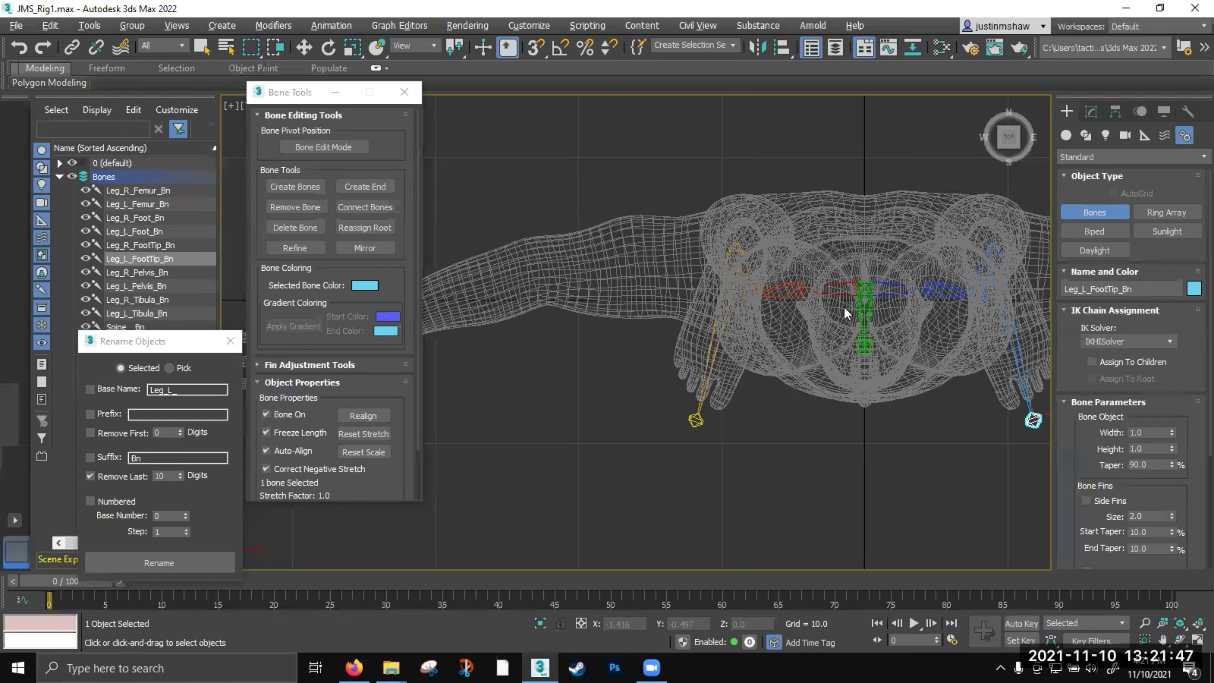
click(845, 321)
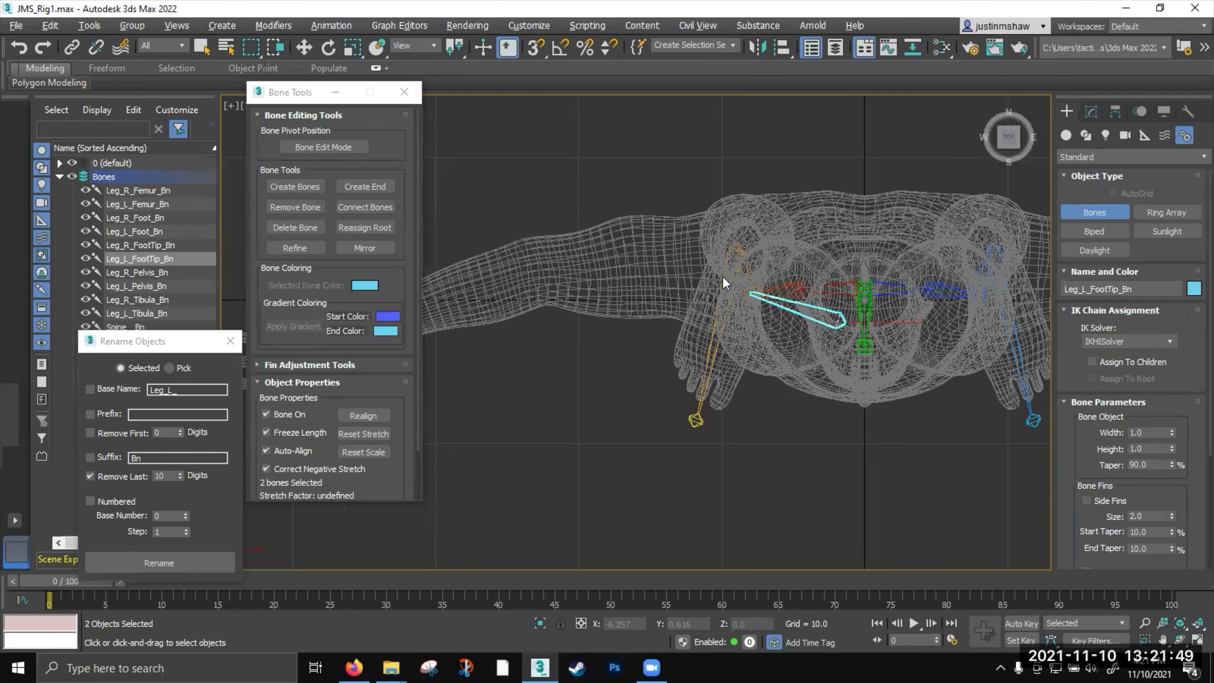
click(715, 271)
middle_drag(612, 268, 741, 252)
click(736, 255)
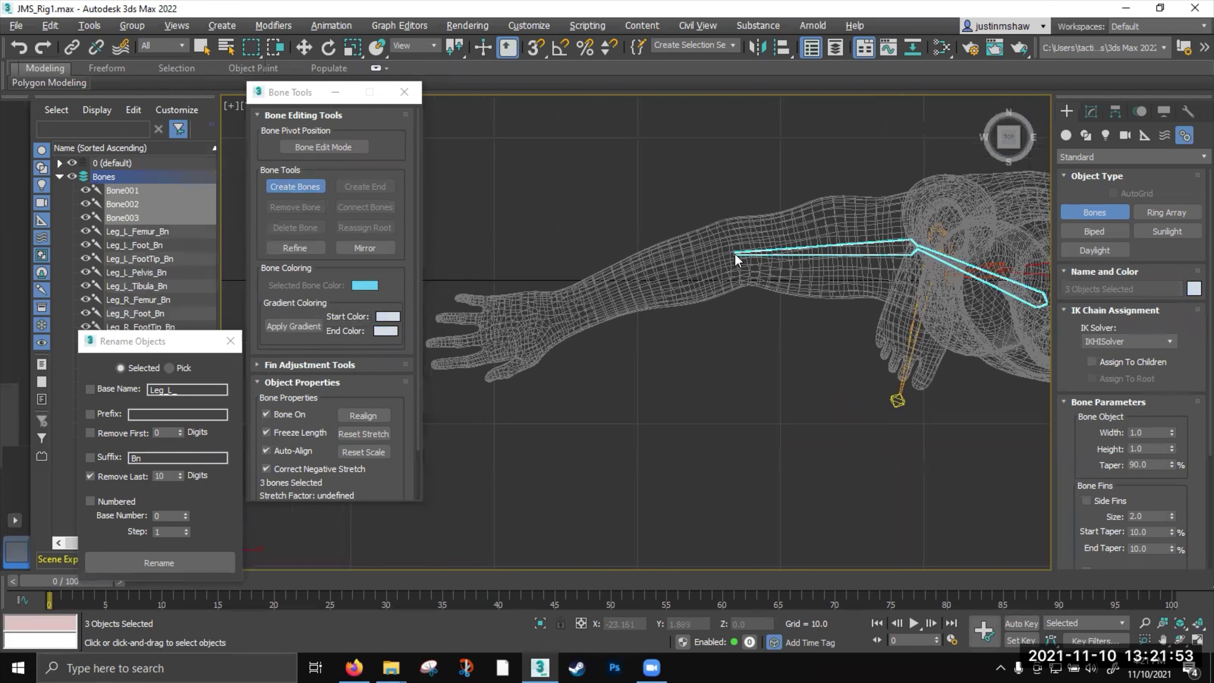
middle_drag(559, 306, 621, 283)
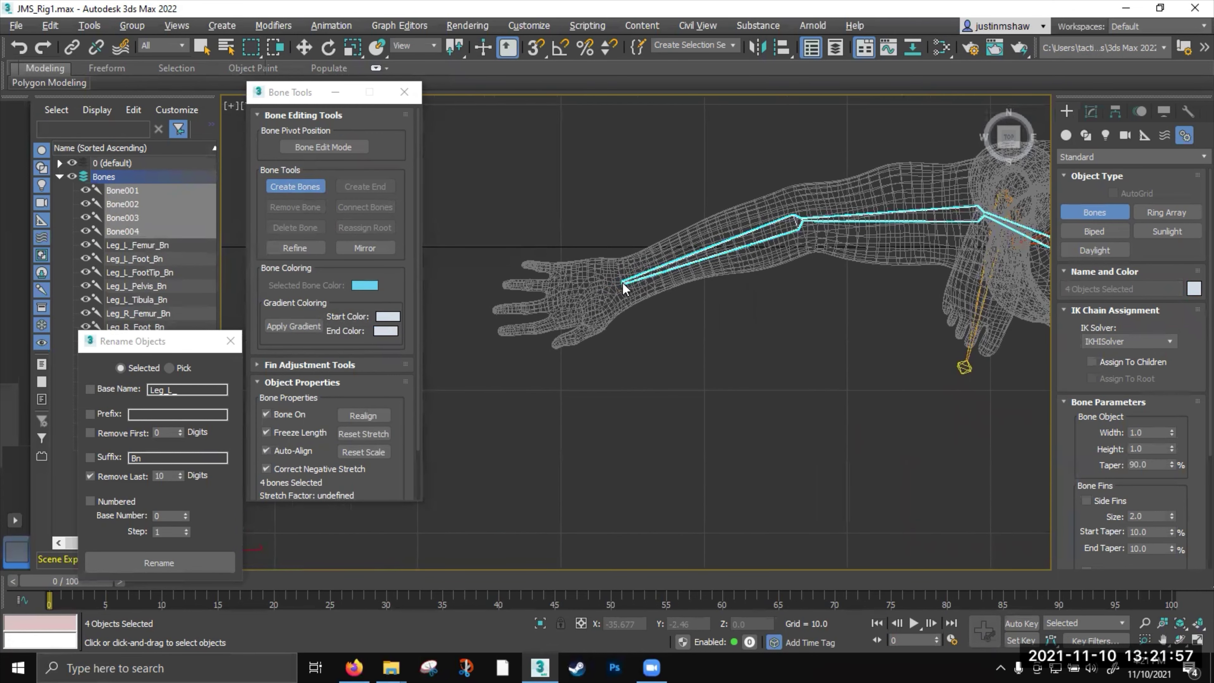
click(622, 283)
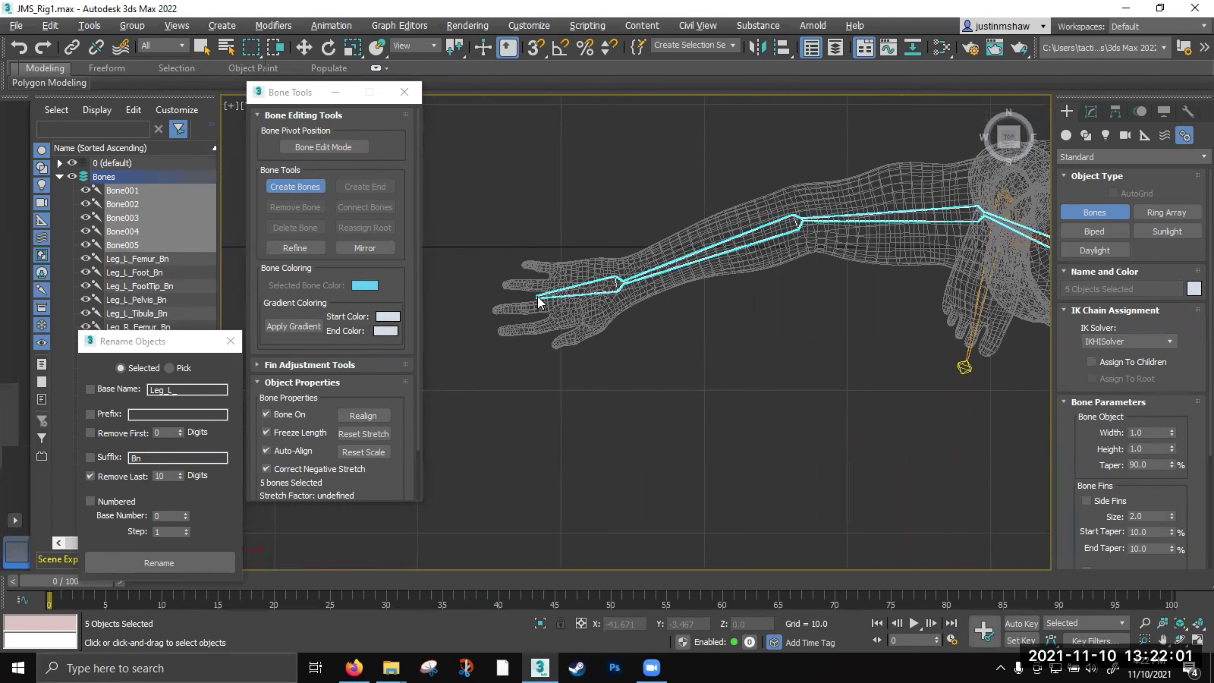
click(513, 299)
right_click(513, 299)
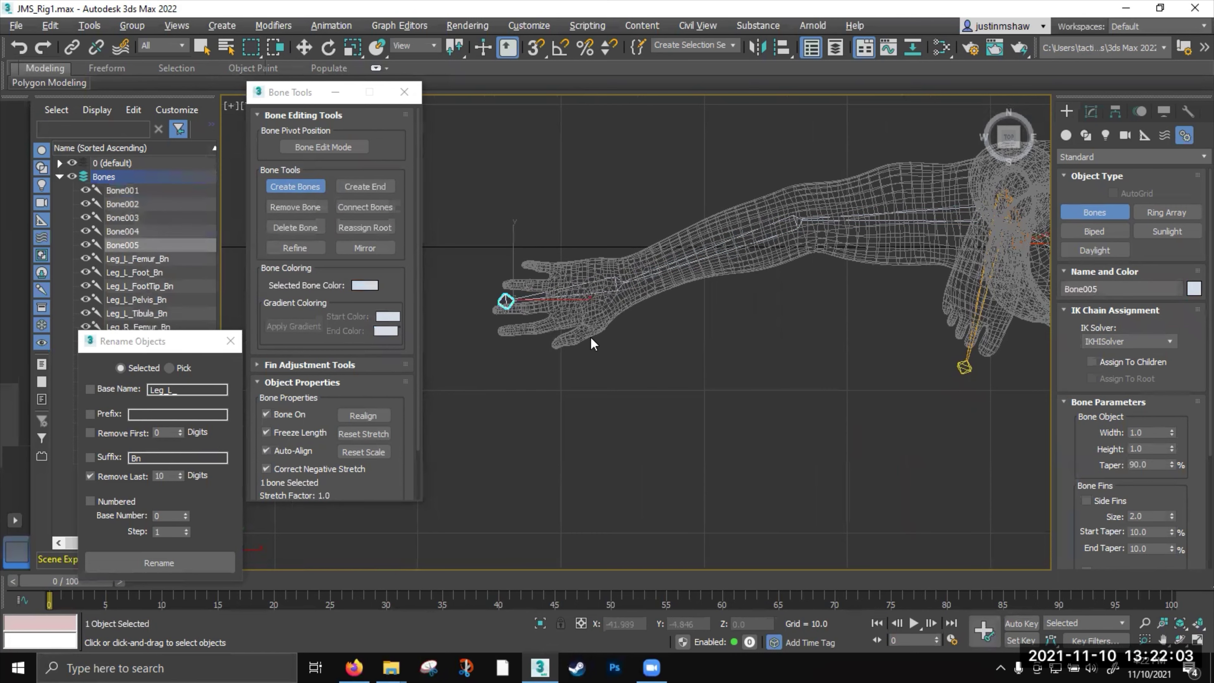
Maximize the Front view and frame the new arm chain lying at floor level
key(alt+w)
right_click(747, 244)
key(alt+w)
middle_drag(671, 238, 766, 398)
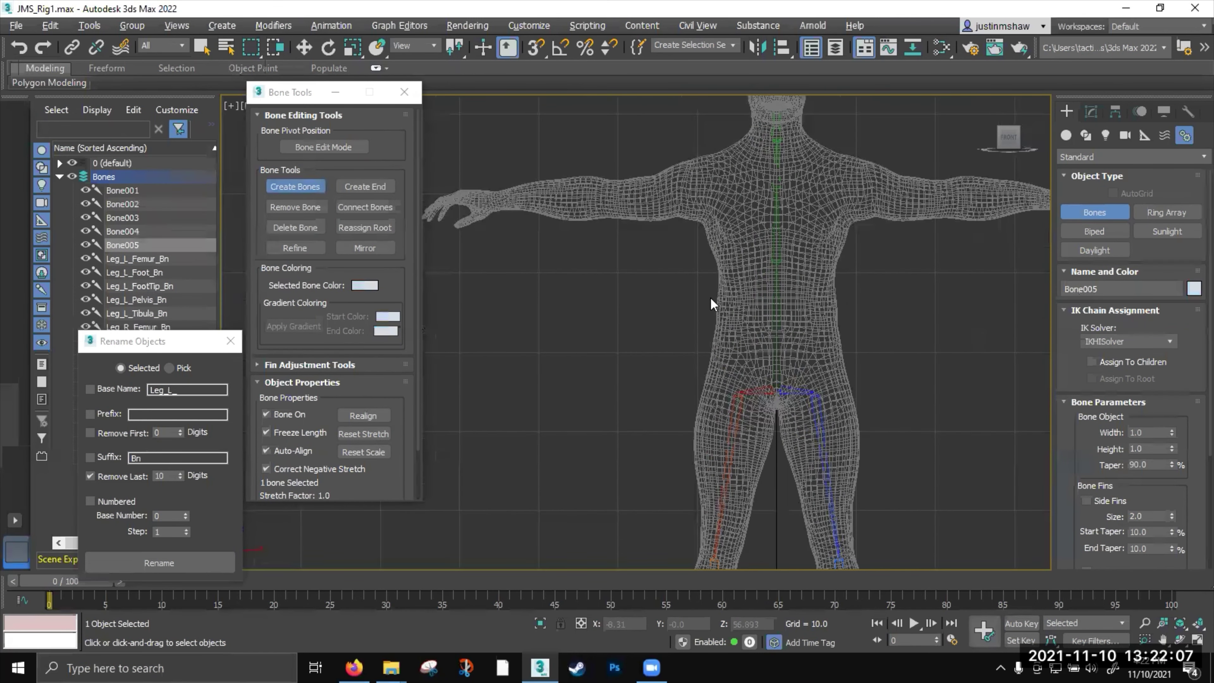
key(alt+w)
middle_drag(536, 203, 595, 219)
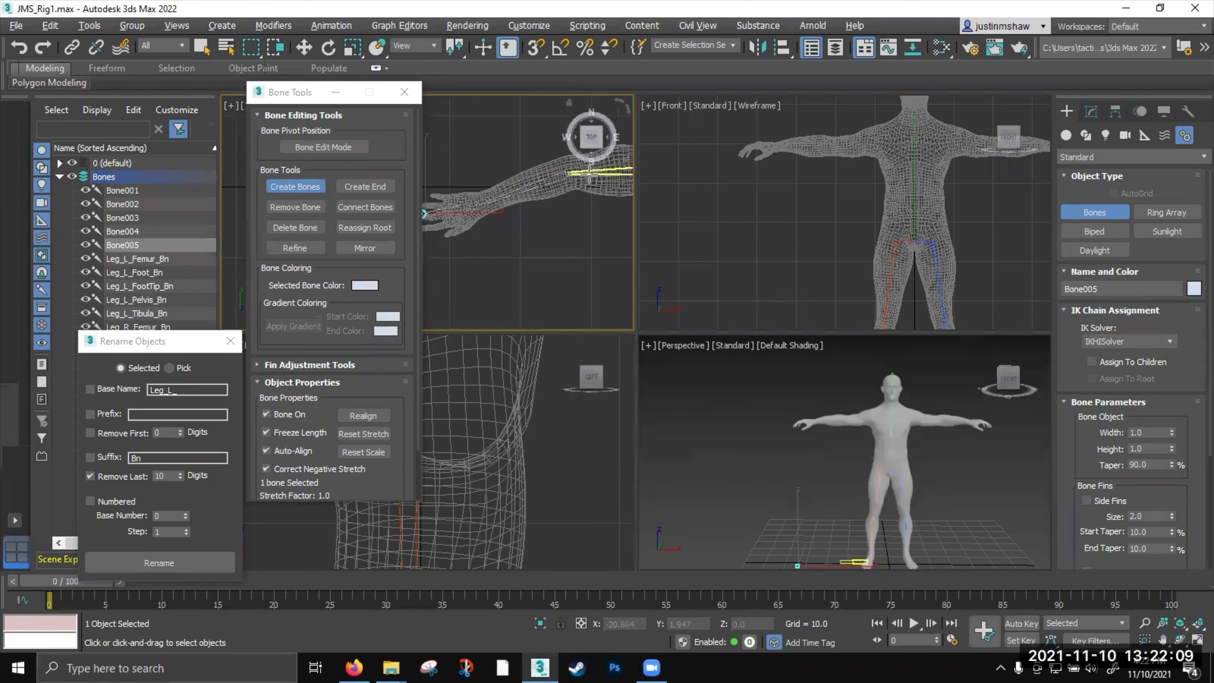
right_click(794, 219)
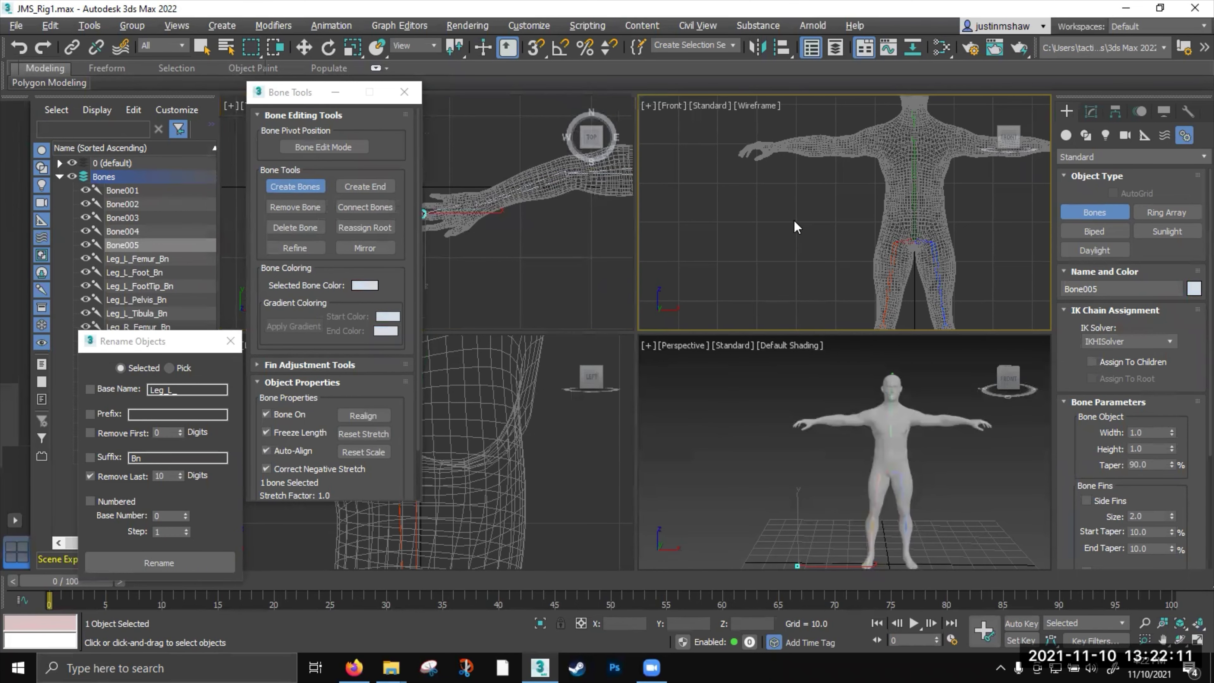
key(alt+w)
middle_drag(683, 219, 696, 253)
scroll(728, 258, down, 2)
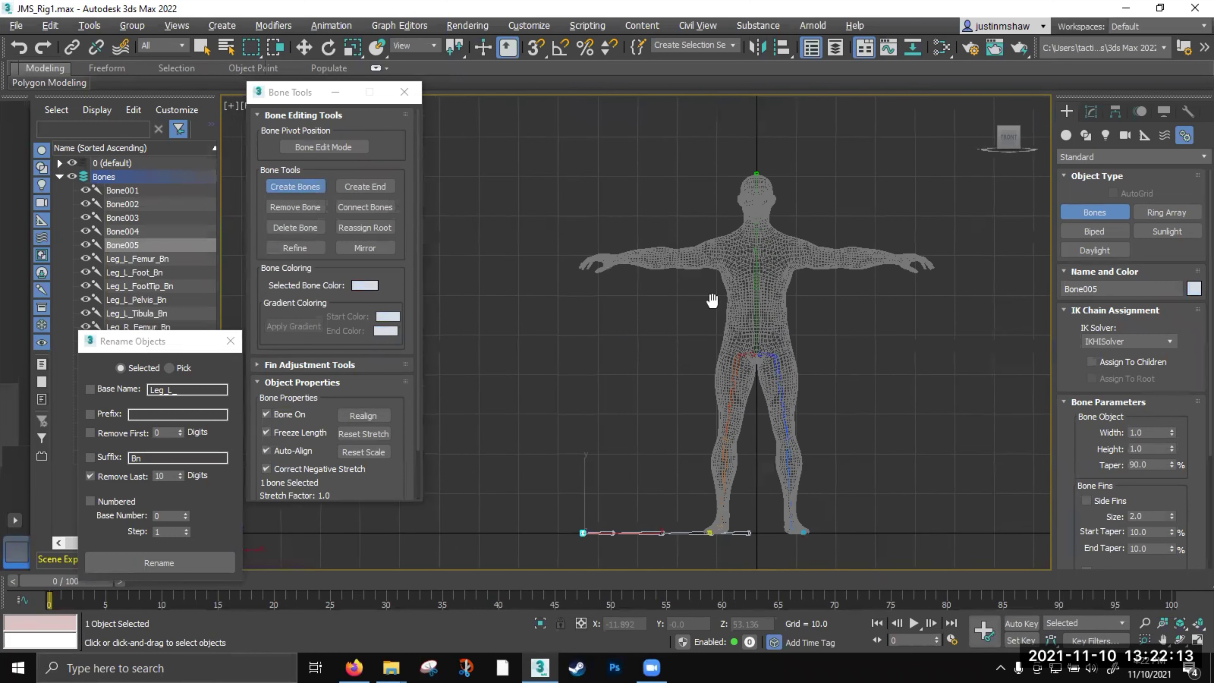
middle_drag(713, 304, 712, 179)
scroll(694, 390, up, 1)
Move the arm chain by its root bone up to the upper chest, at a height of about Z 67.6
key(w)
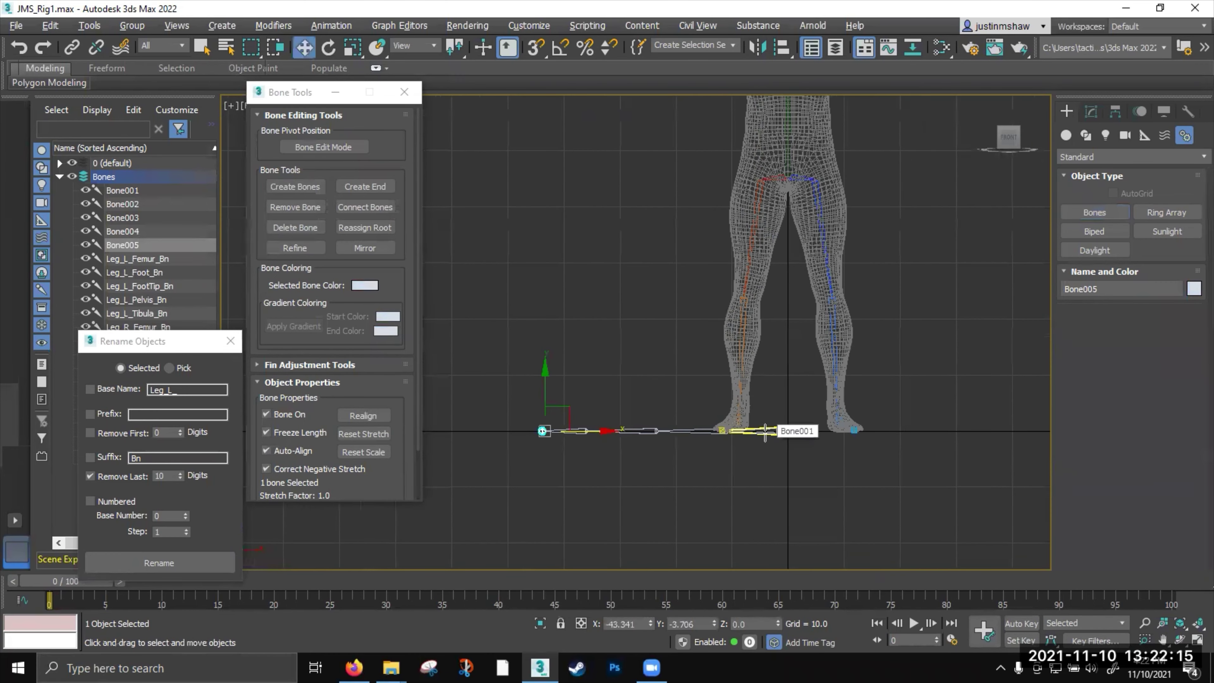
click(766, 432)
drag(780, 395, 789, 84)
middle_drag(786, 147, 784, 294)
scroll(782, 181, up, 3)
scroll(824, 232, down, 2)
drag(826, 304, 821, 204)
scroll(829, 231, up, 3)
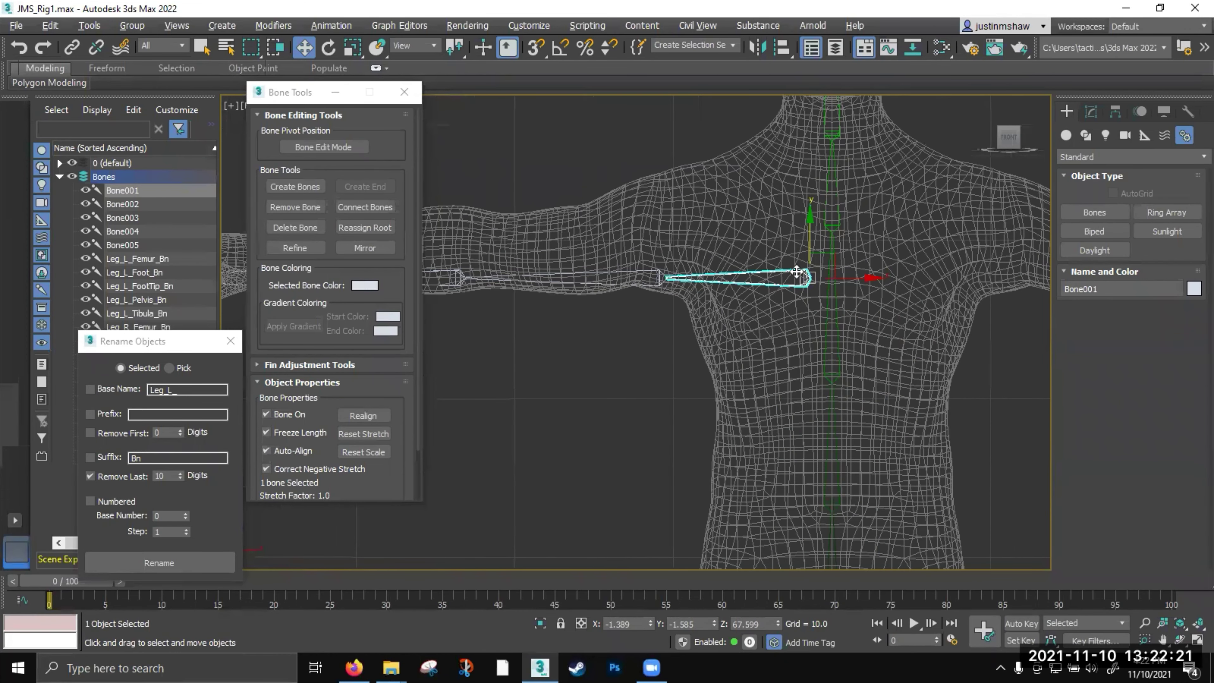
Align the arm chain's root bone to Spine_Cervical_Bn in X, Y and Z position, pivot point to pivot point
click(782, 47)
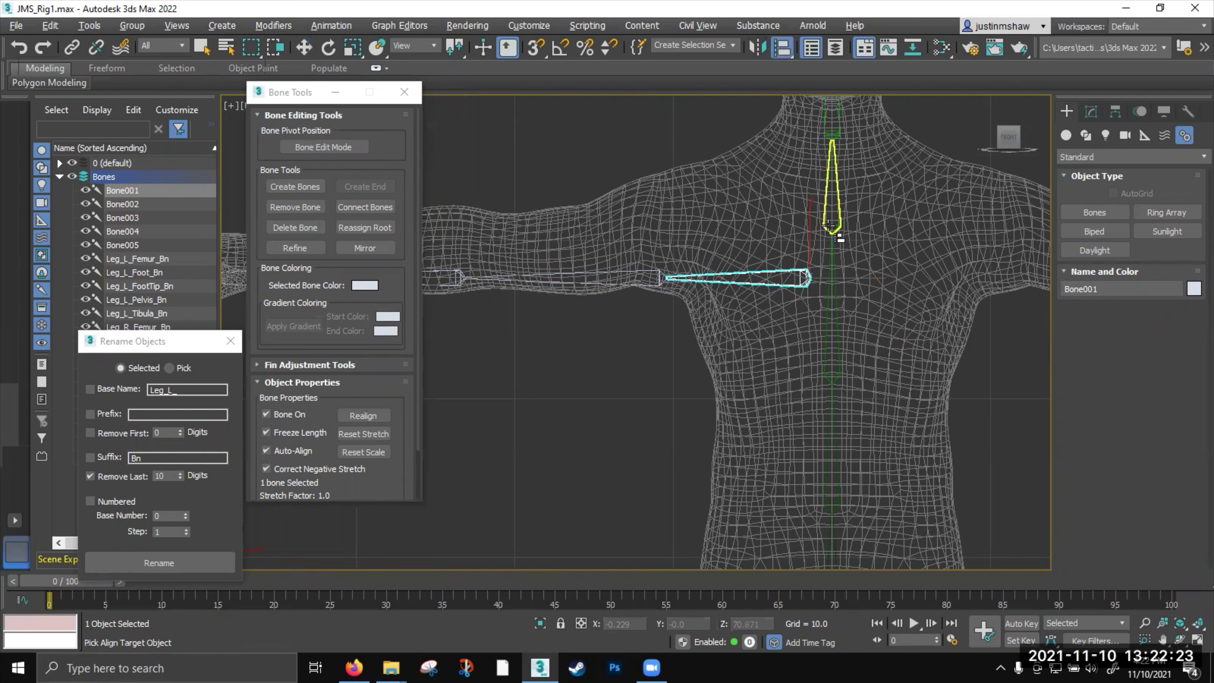
click(835, 218)
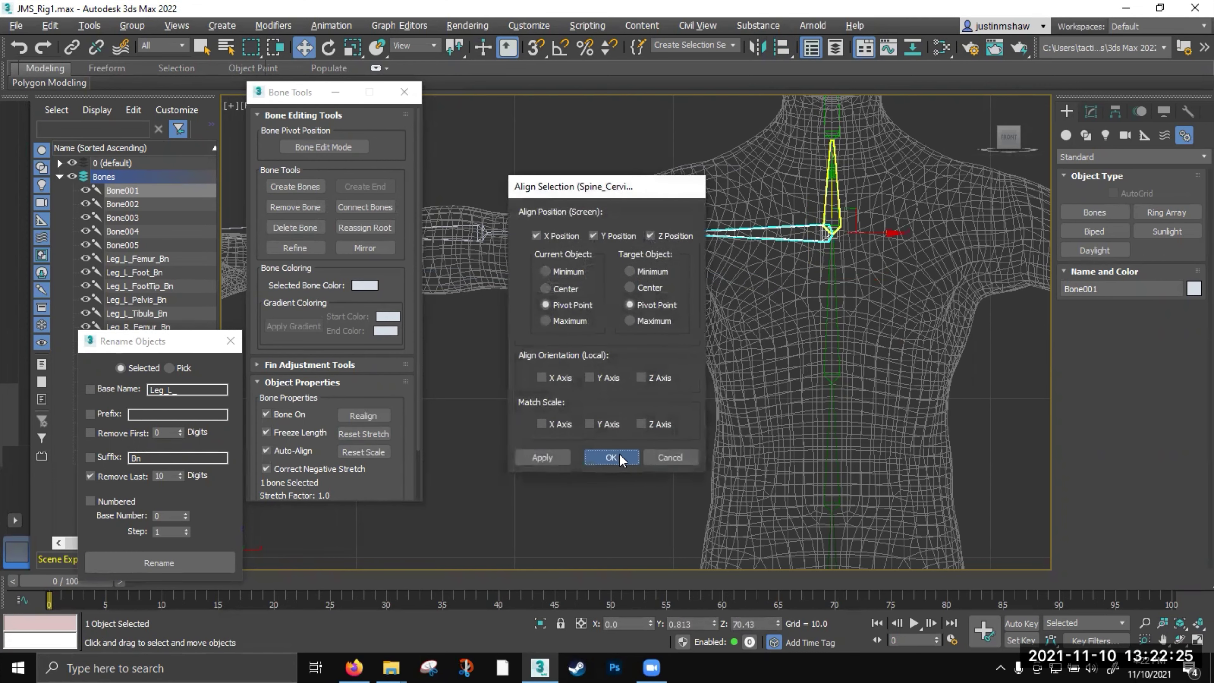
click(611, 458)
Rotate the right upper-arm bone slightly in the Front view to follow the middle of the upper arm mesh
scroll(707, 277, down, 2)
middle_drag(705, 276, 764, 280)
click(716, 247)
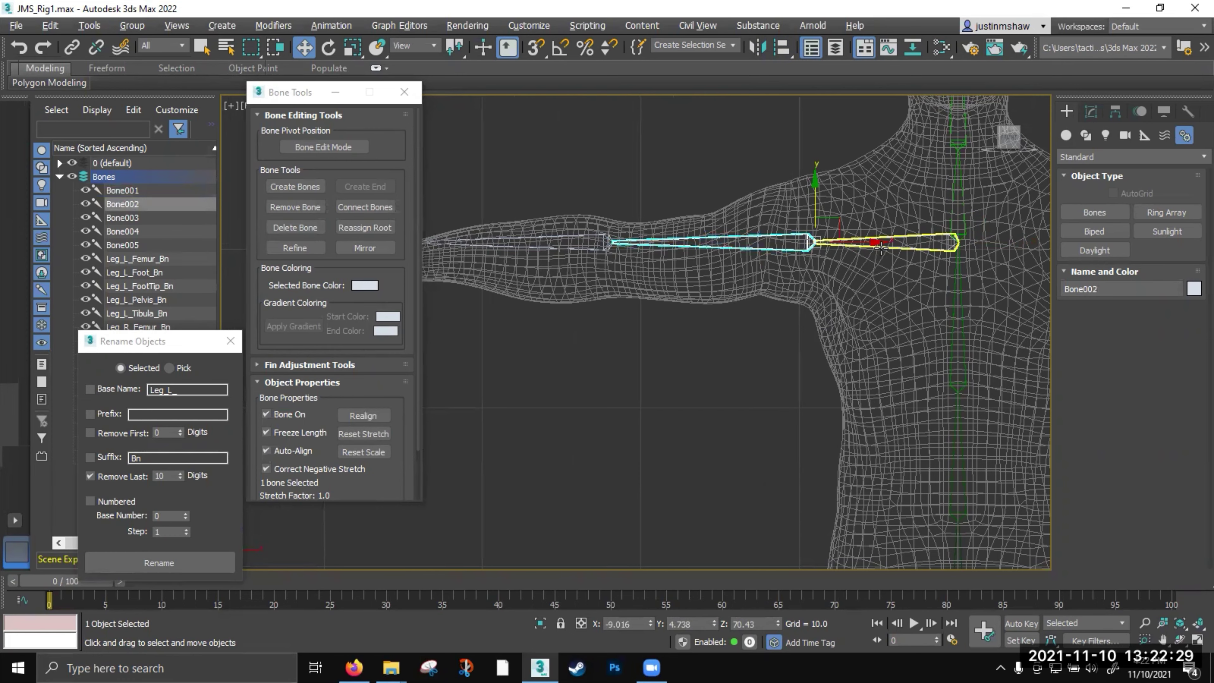
middle_drag(705, 254, 798, 252)
key(e)
drag(865, 202, 860, 204)
Rotate the right forearm bone slightly in the Front view so that it runs toward the wrist
middle_drag(860, 205, 947, 194)
click(743, 246)
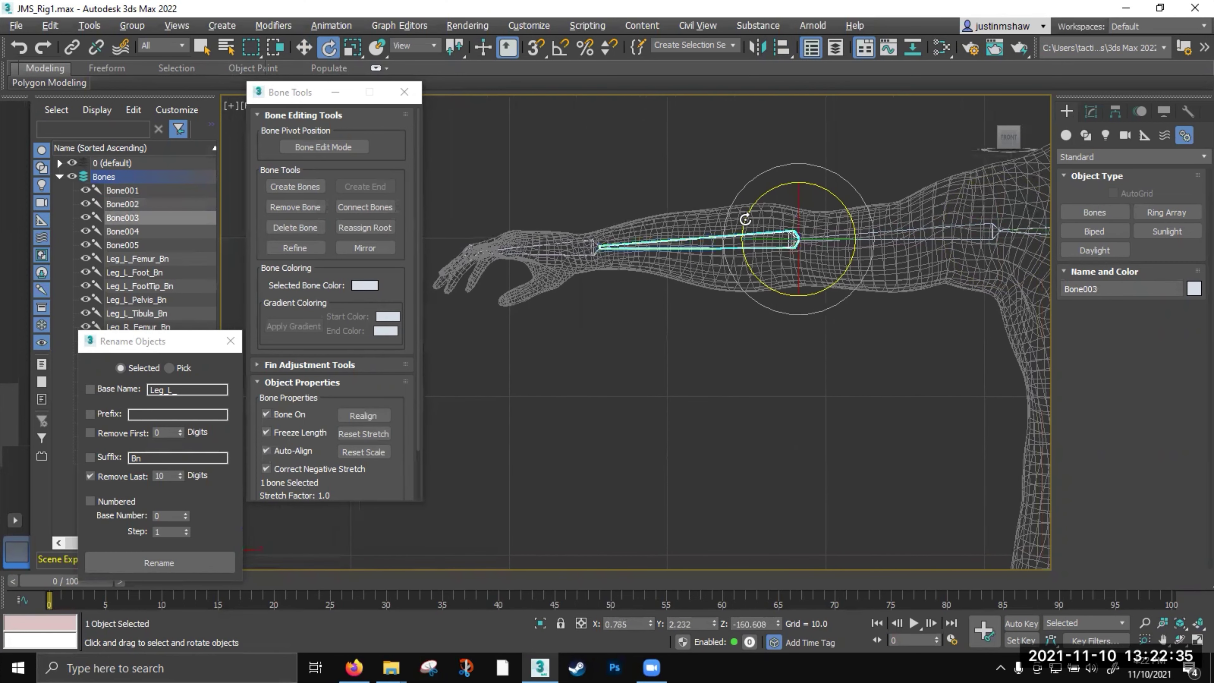
drag(745, 211, 745, 212)
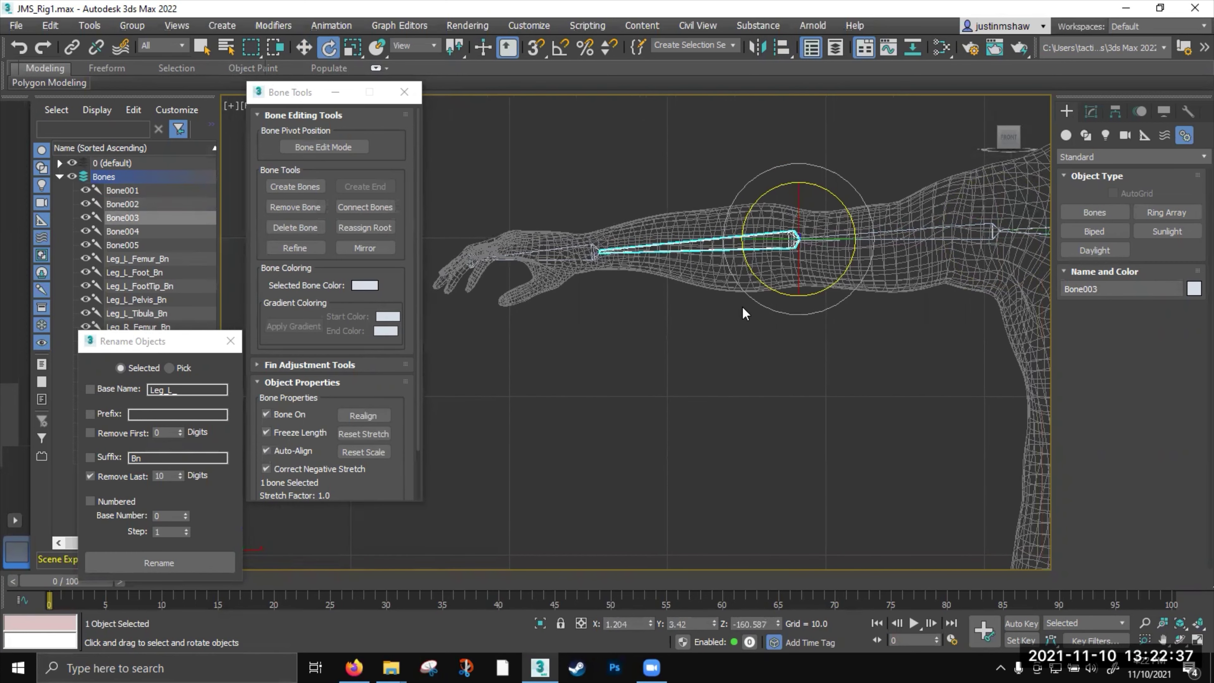
Rotate the right clavicle bone horizontally, as seen from above, to bring the arm chain inside the shoulder mesh
key(alt+w)
key(alt+w)
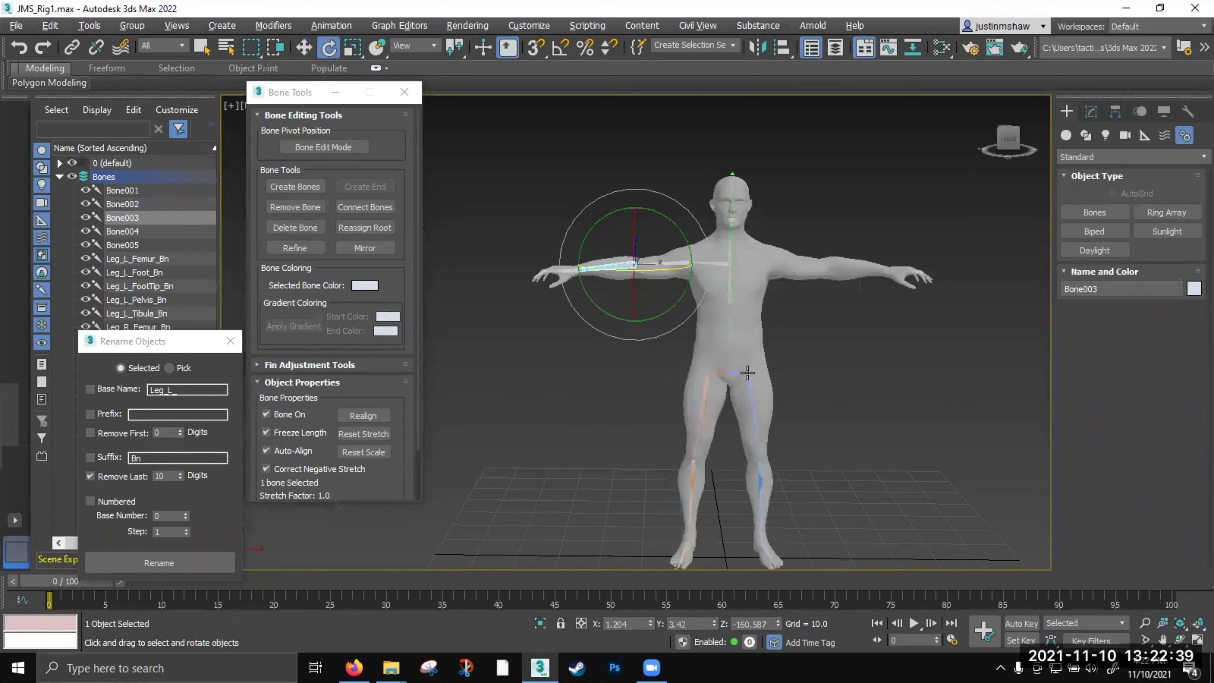
alt+middle_drag(713, 328, 651, 353)
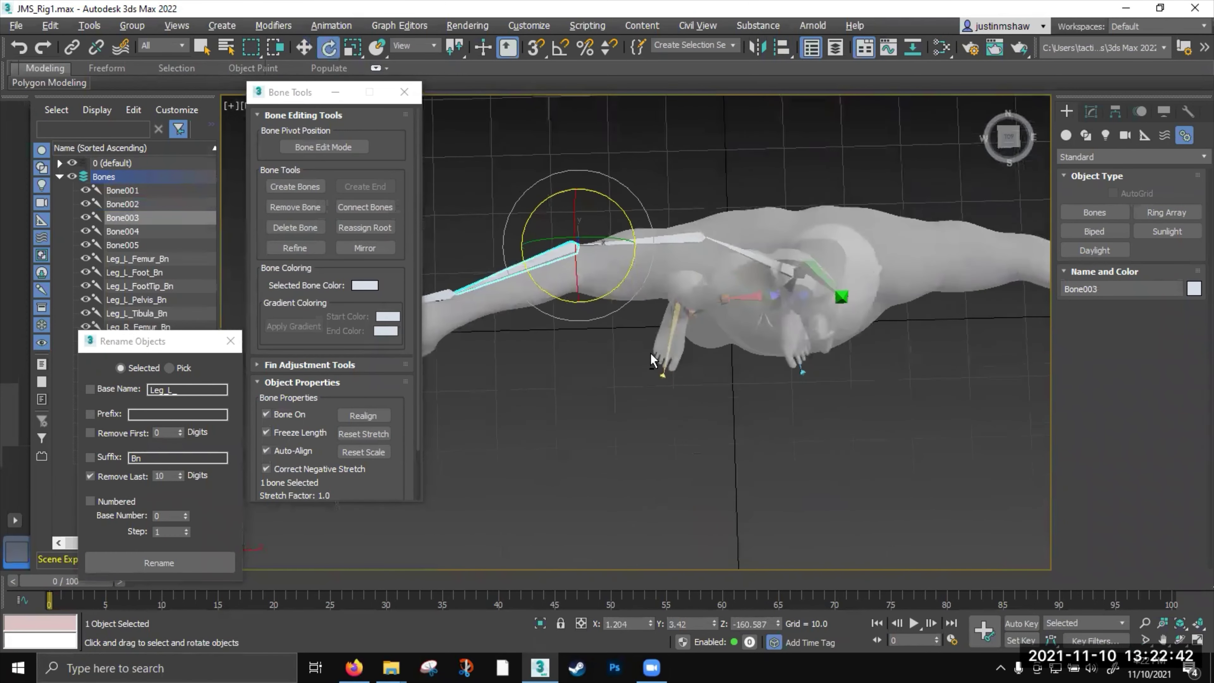
click(728, 248)
drag(743, 249, 735, 264)
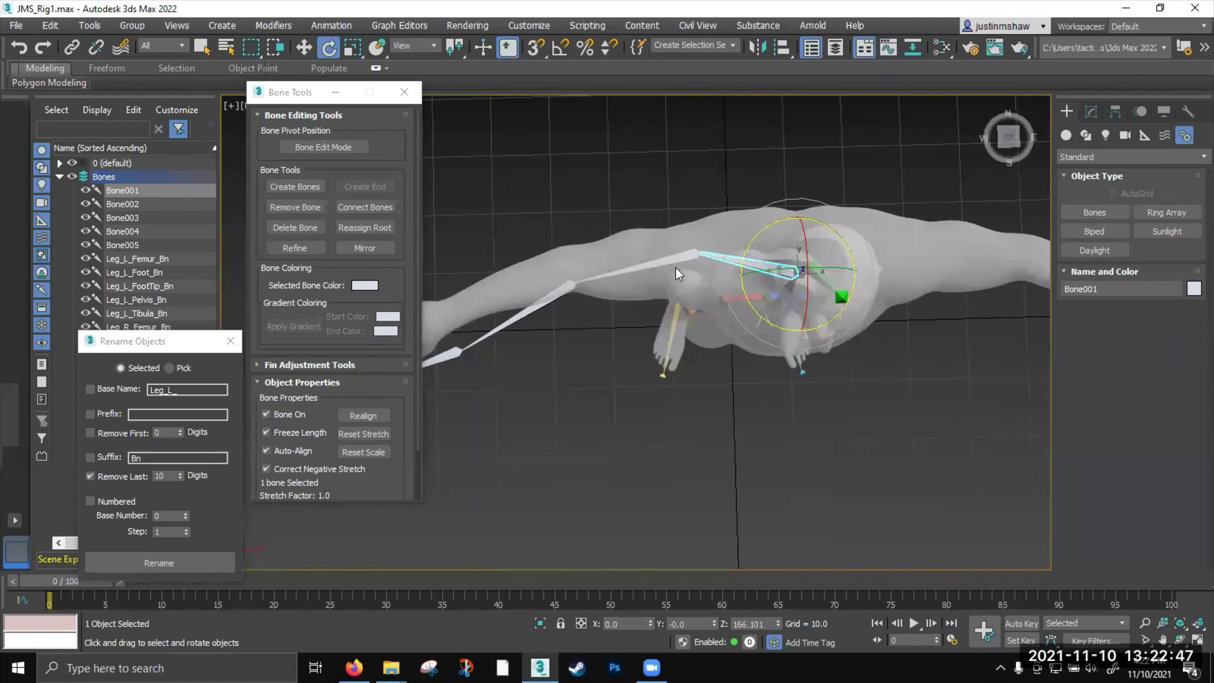
Rotate the right upper-arm bone horizontally, as seen from above, so the chain runs through the arm to the hand
click(655, 249)
drag(655, 250, 646, 281)
middle_drag(646, 282, 765, 288)
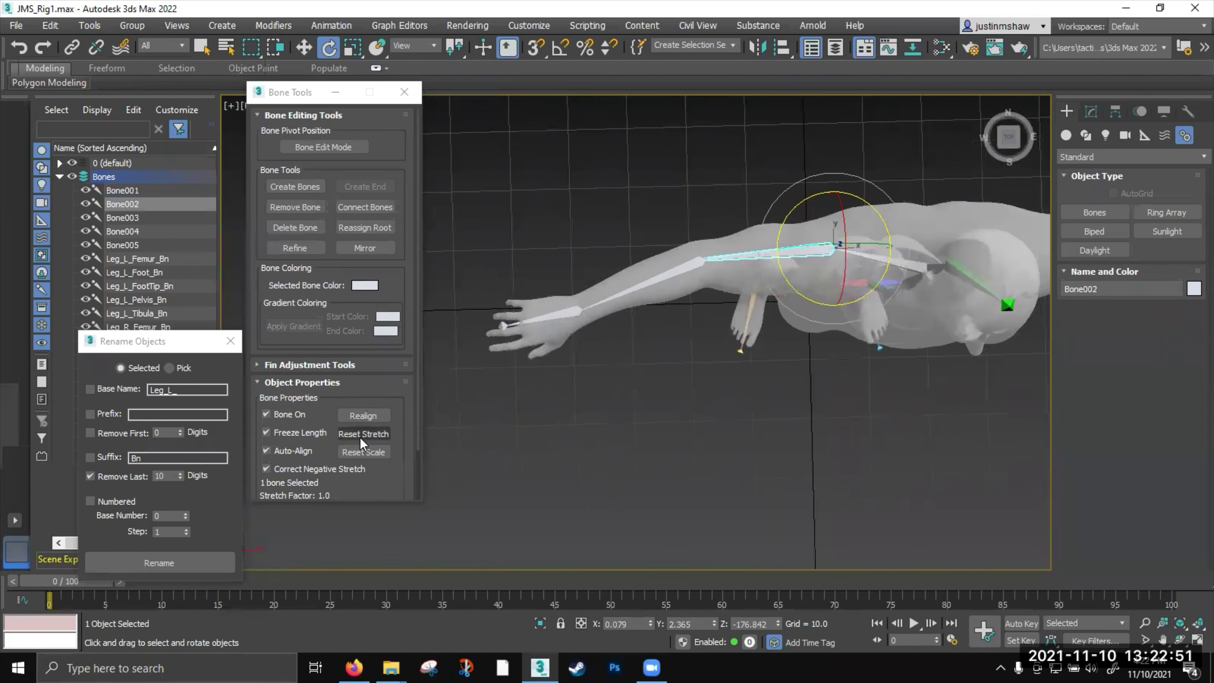
alt+middle_drag(633, 362, 558, 236)
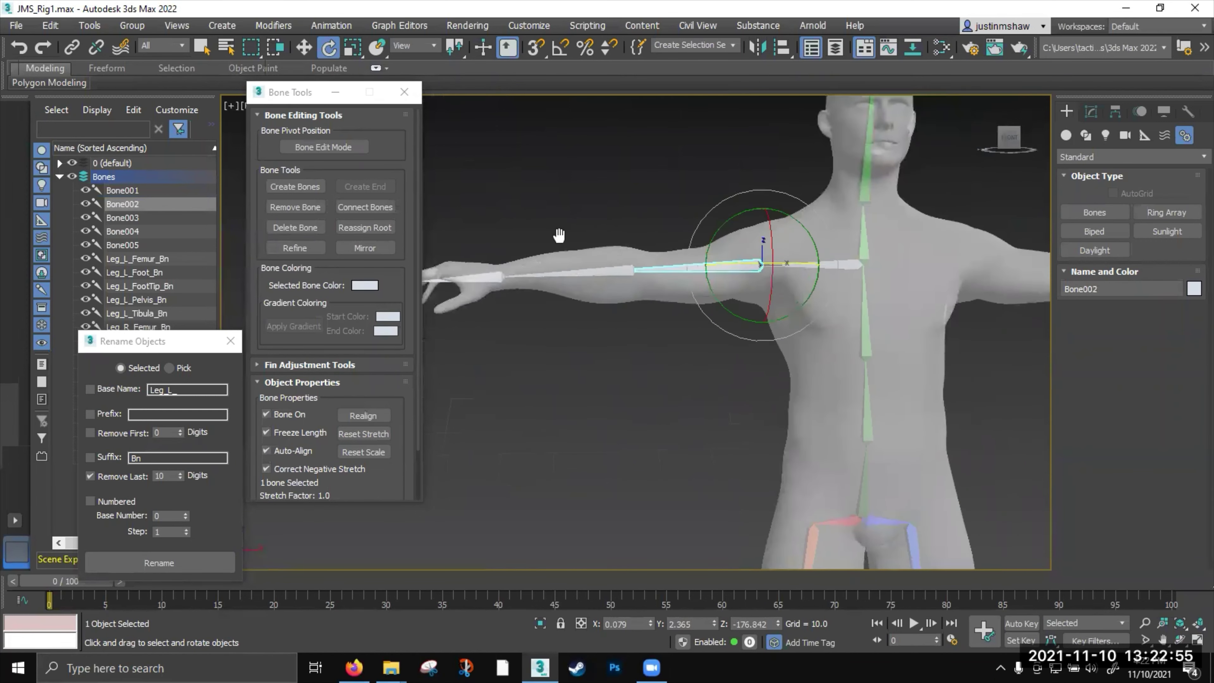
middle_drag(681, 306, 680, 331)
Select the whole right arm chain and set the bone gradient's start color to red
key(w)
click(823, 275)
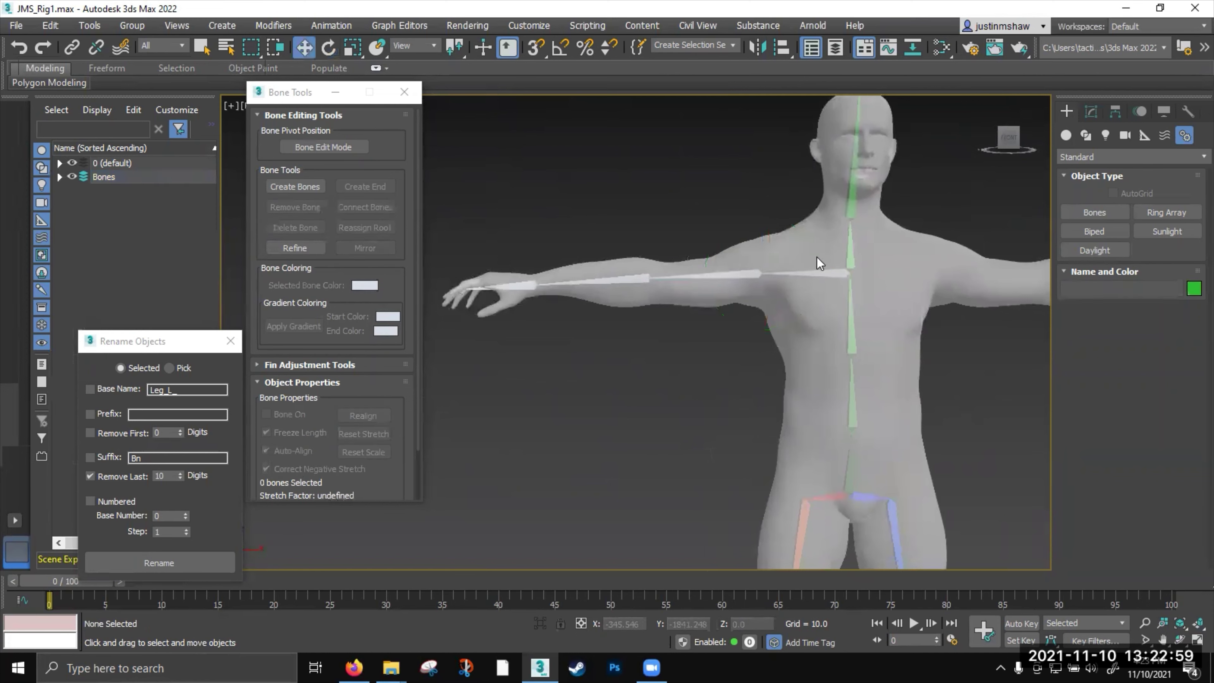
double_click(825, 277)
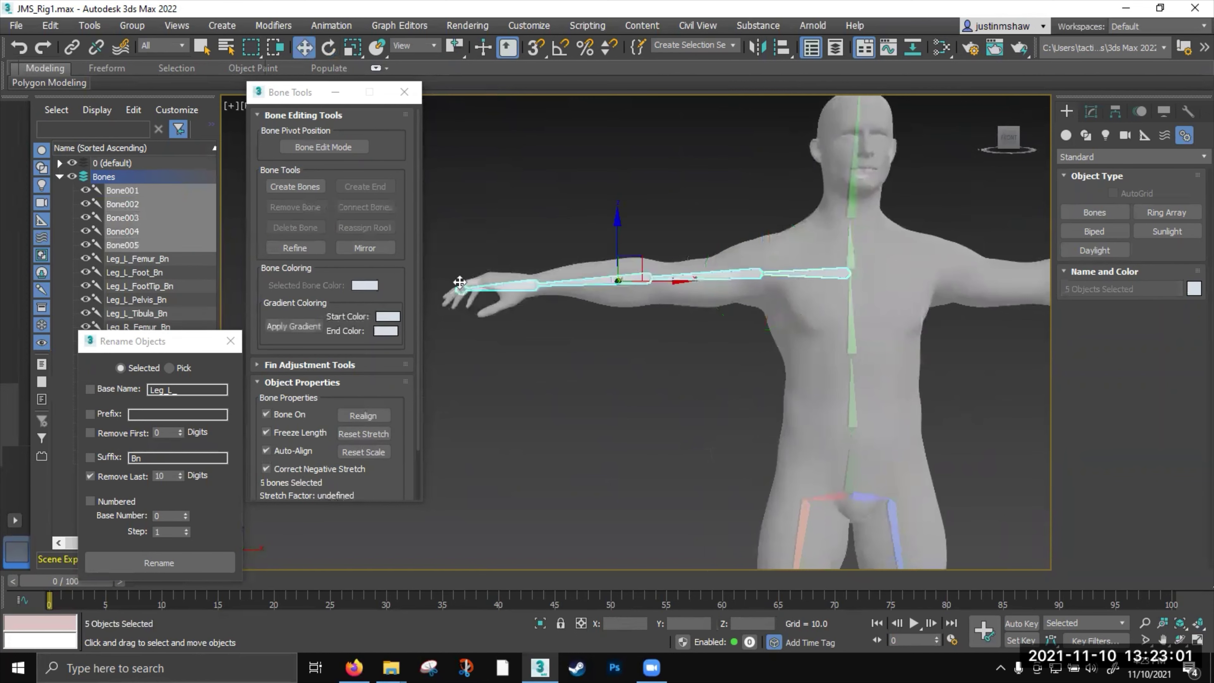
click(380, 316)
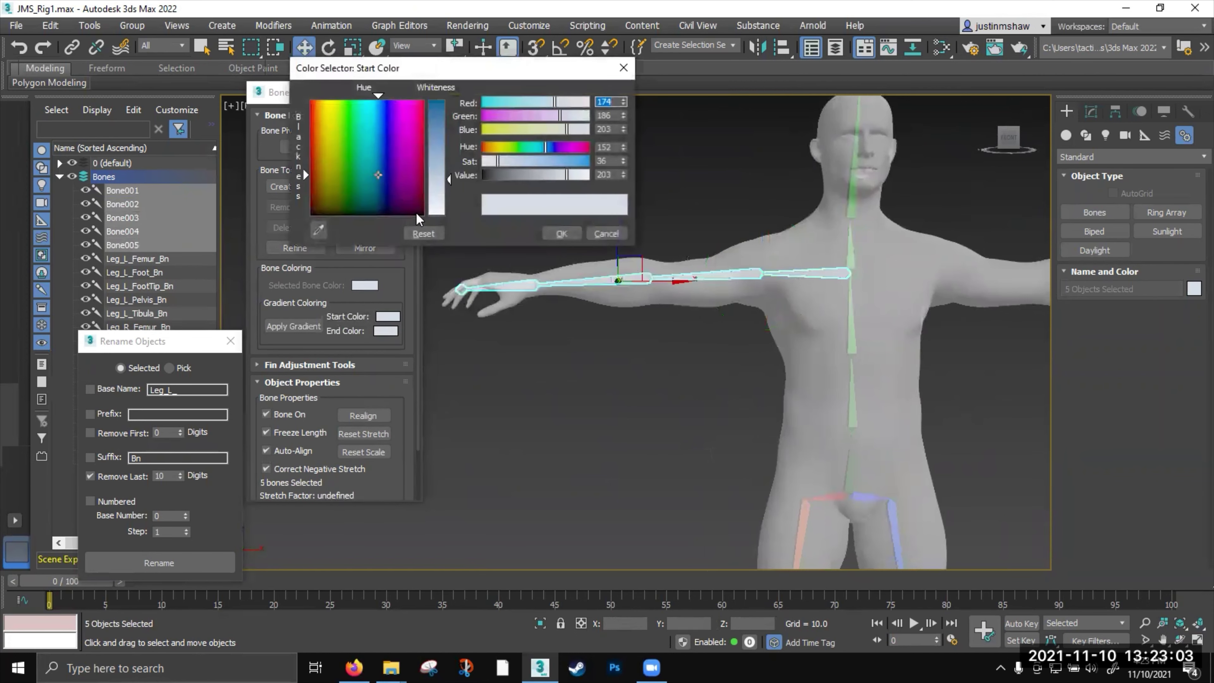
drag(336, 144, 309, 98)
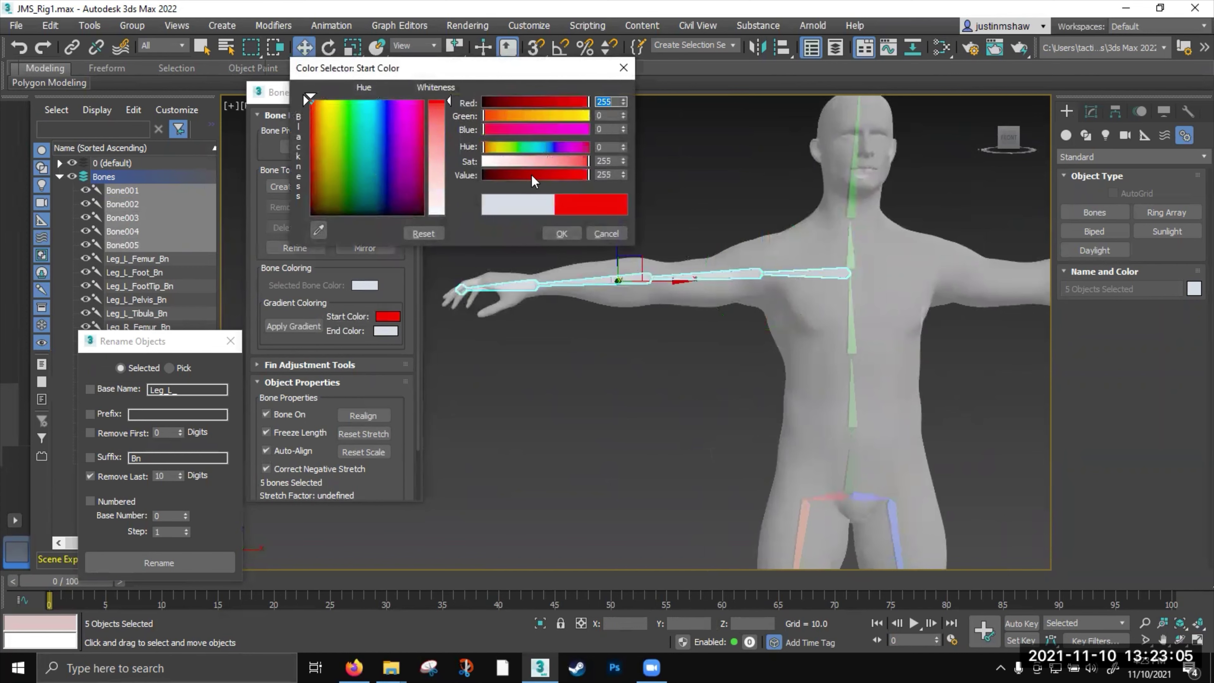
click(580, 175)
click(580, 161)
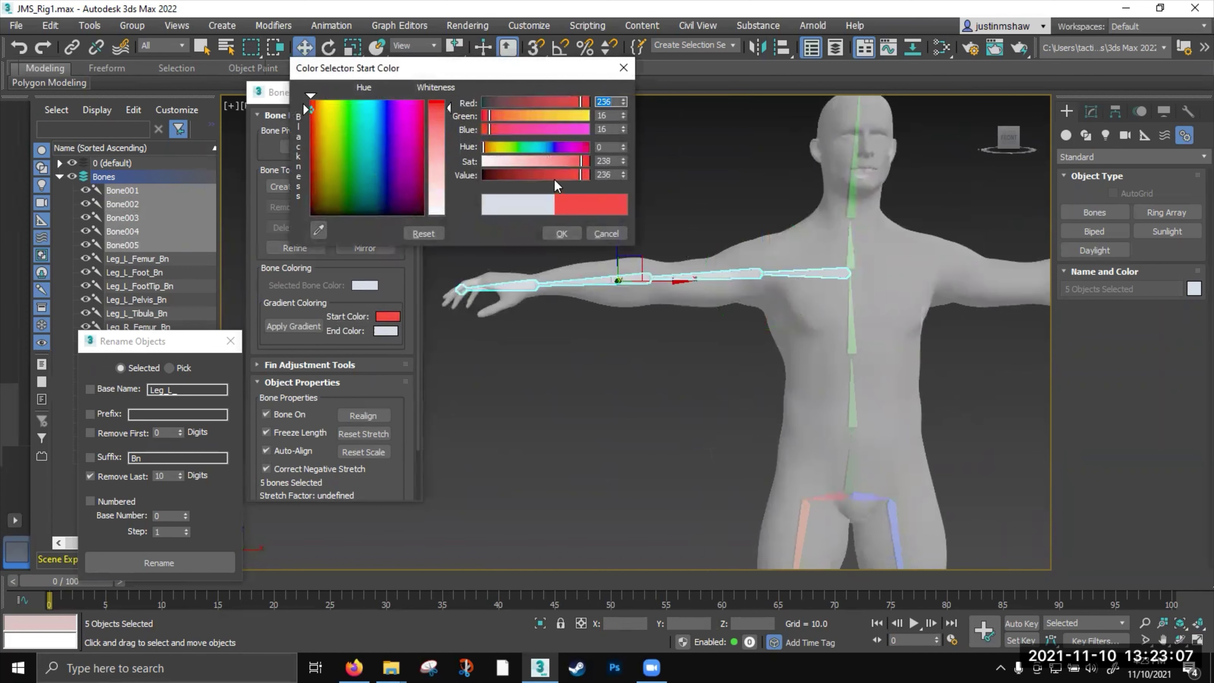
click(561, 233)
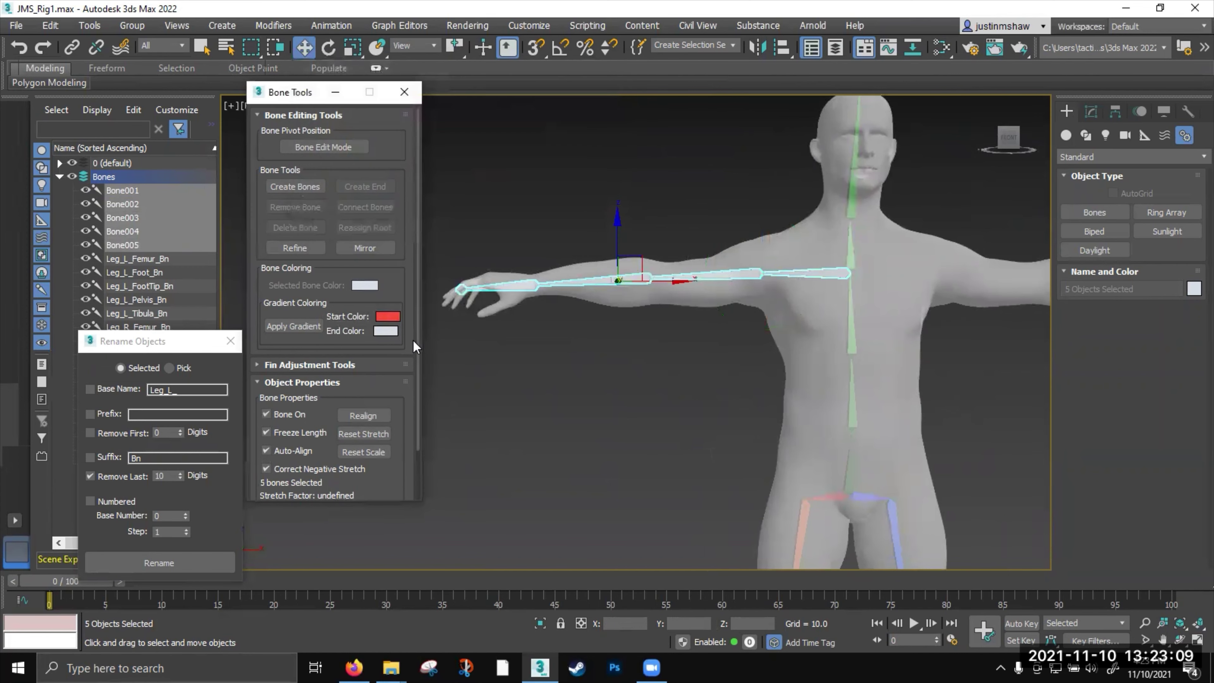
Set the gradient's end color to yellow and apply the gradient to the right arm chain
click(384, 331)
click(329, 136)
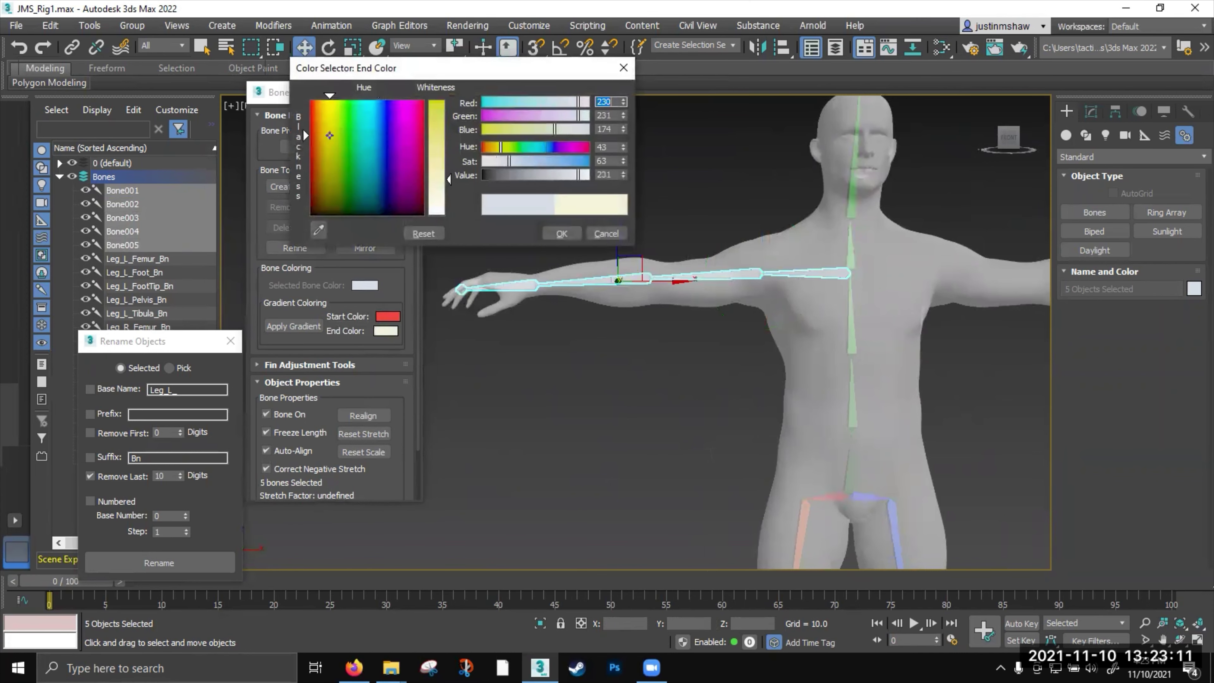
click(439, 121)
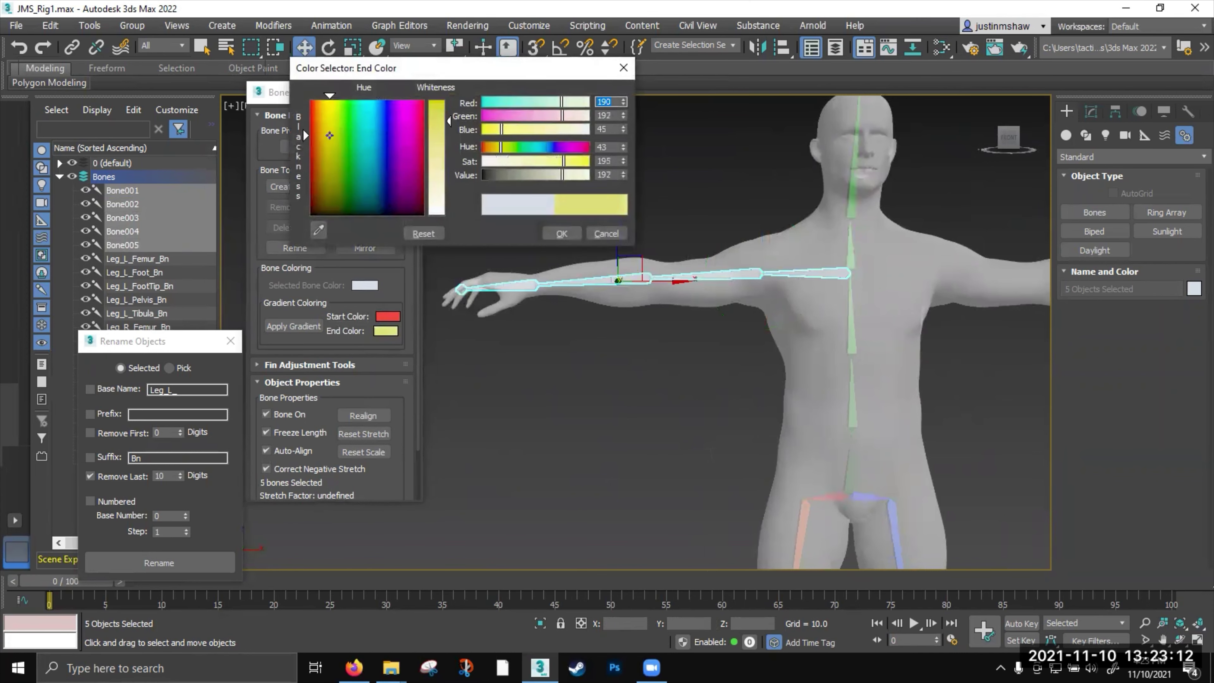
click(564, 233)
click(294, 327)
middle_drag(593, 328, 614, 279)
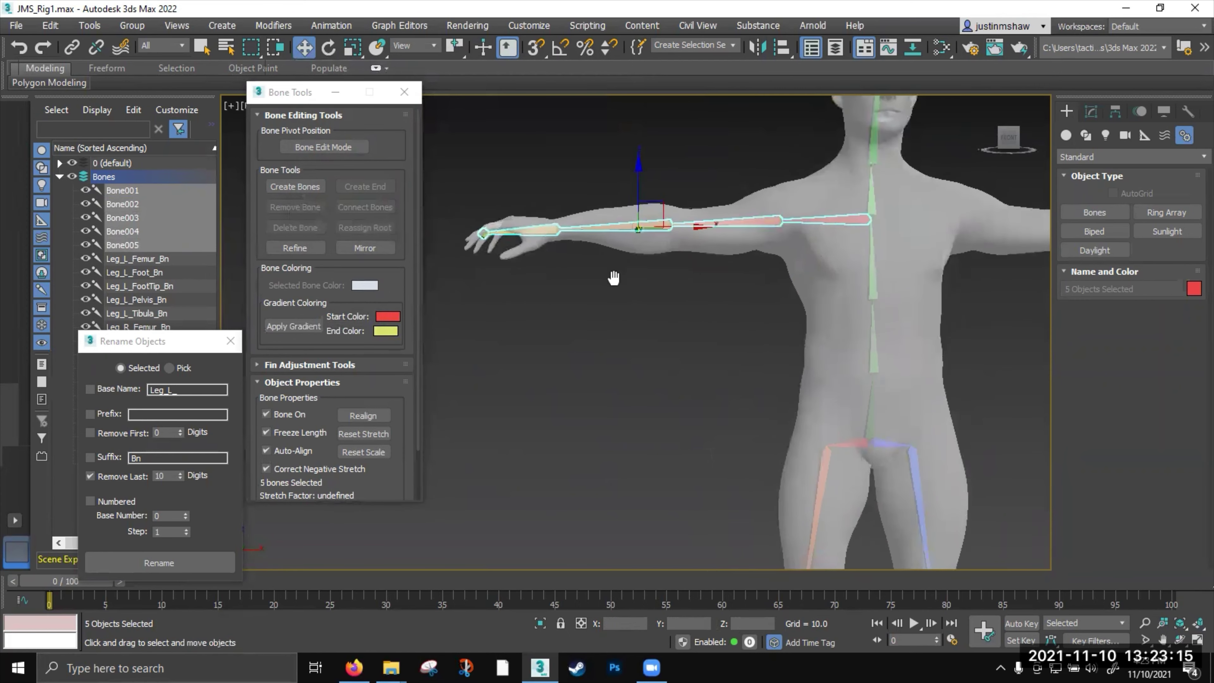
Batch-rename the five right arm bones with base name Arm_R_ and suffix Bn, without removing trailing digits
scroll(612, 280, down, 1)
click(90, 388)
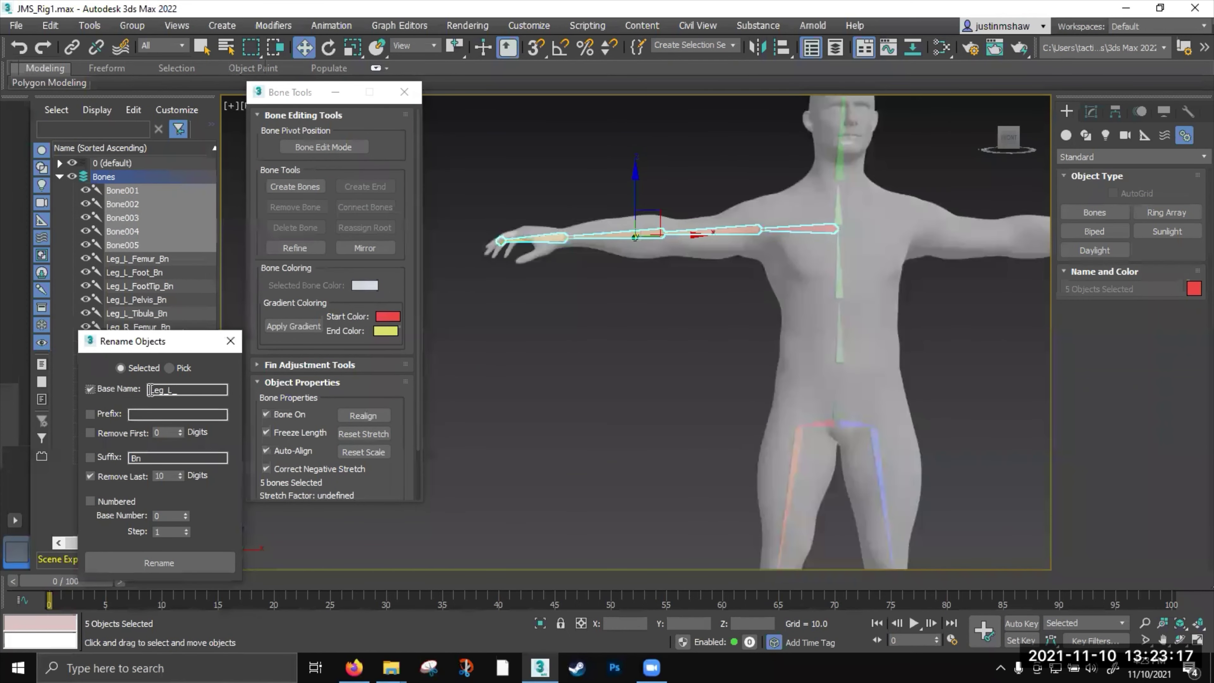
drag(165, 390, 143, 395)
text(Arm_R)
click(90, 477)
click(187, 564)
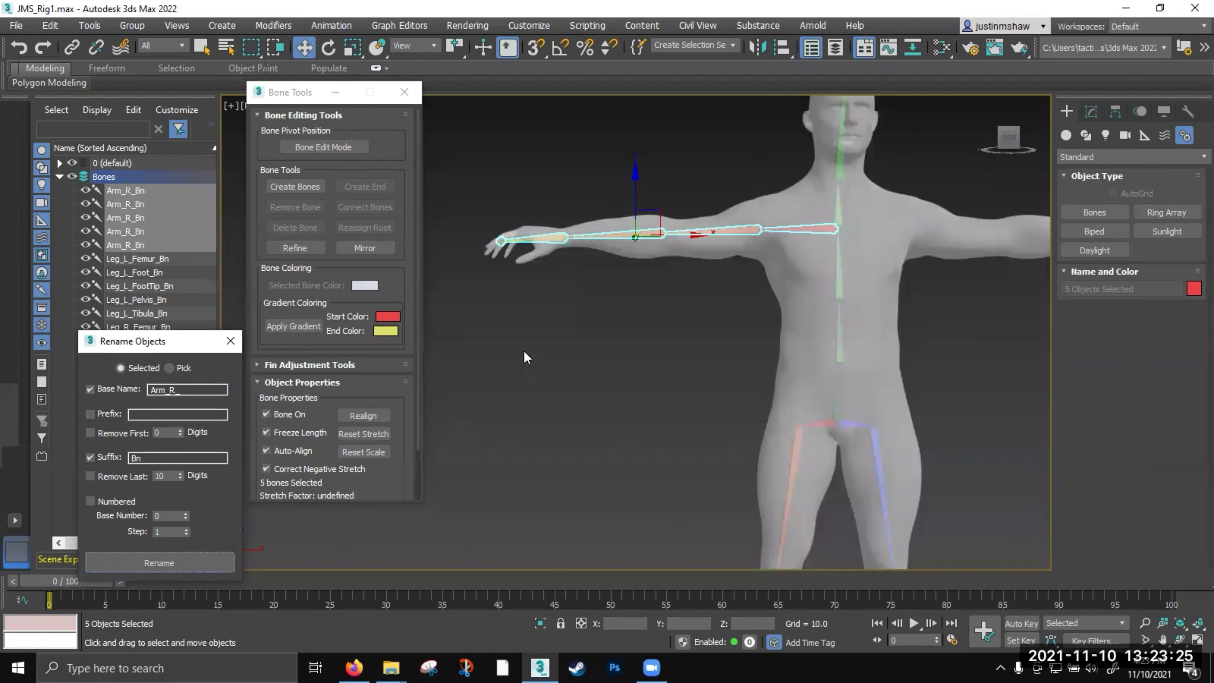
Rename the right arm chain's root bone as Arm_R_Clavical_Bn
middle_drag(523, 349, 528, 368)
click(544, 287)
click(803, 234)
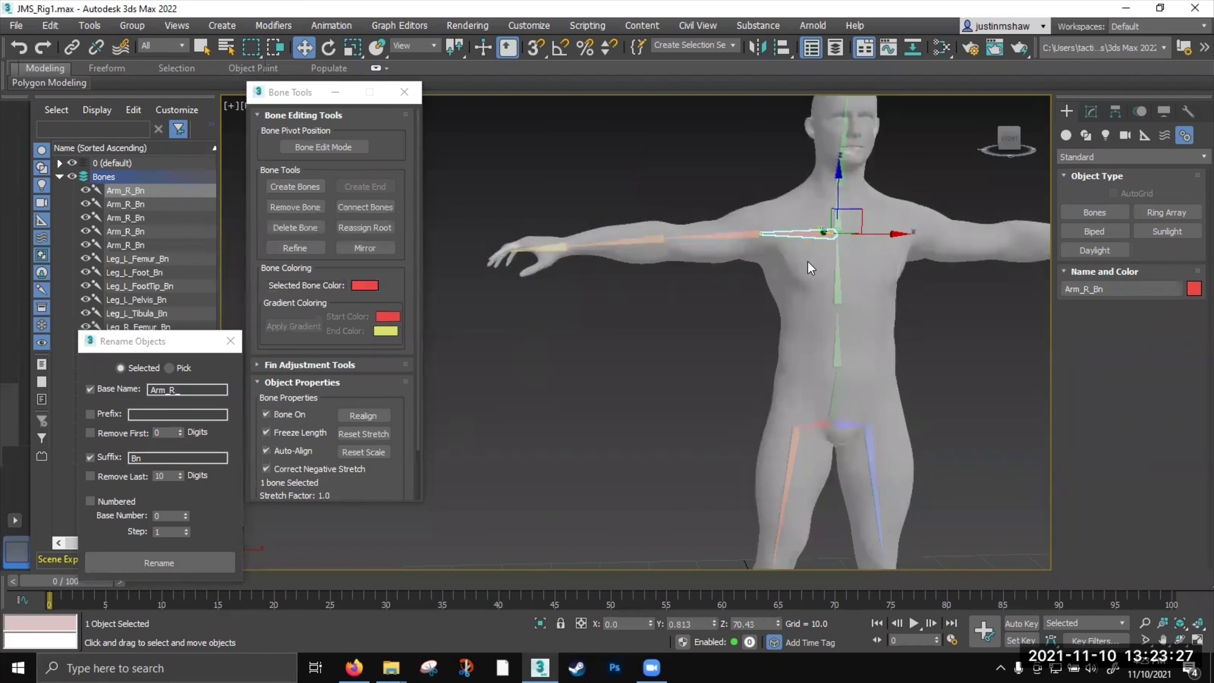
click(1088, 293)
text(_Clavical)
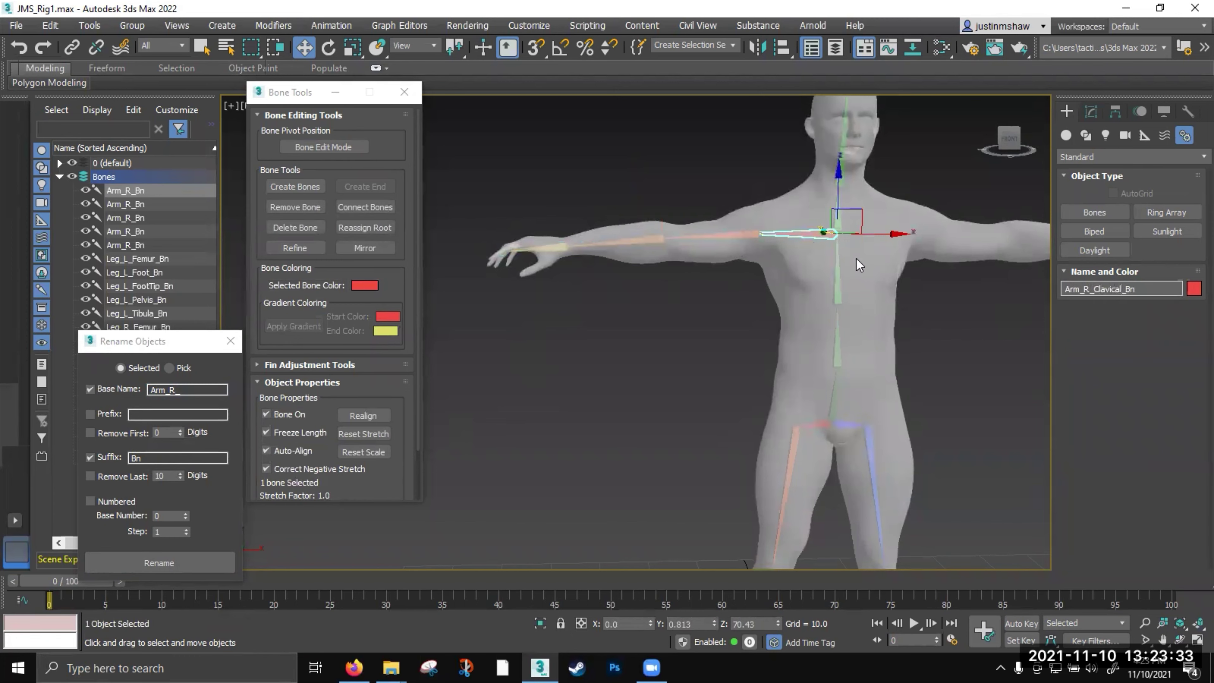
Rename the right upper-arm bone as Arm_R_Humorus_Bn and the forearm bone as Arm_R_Radius_Bn
click(705, 236)
click(1087, 289)
text(_Humorus)
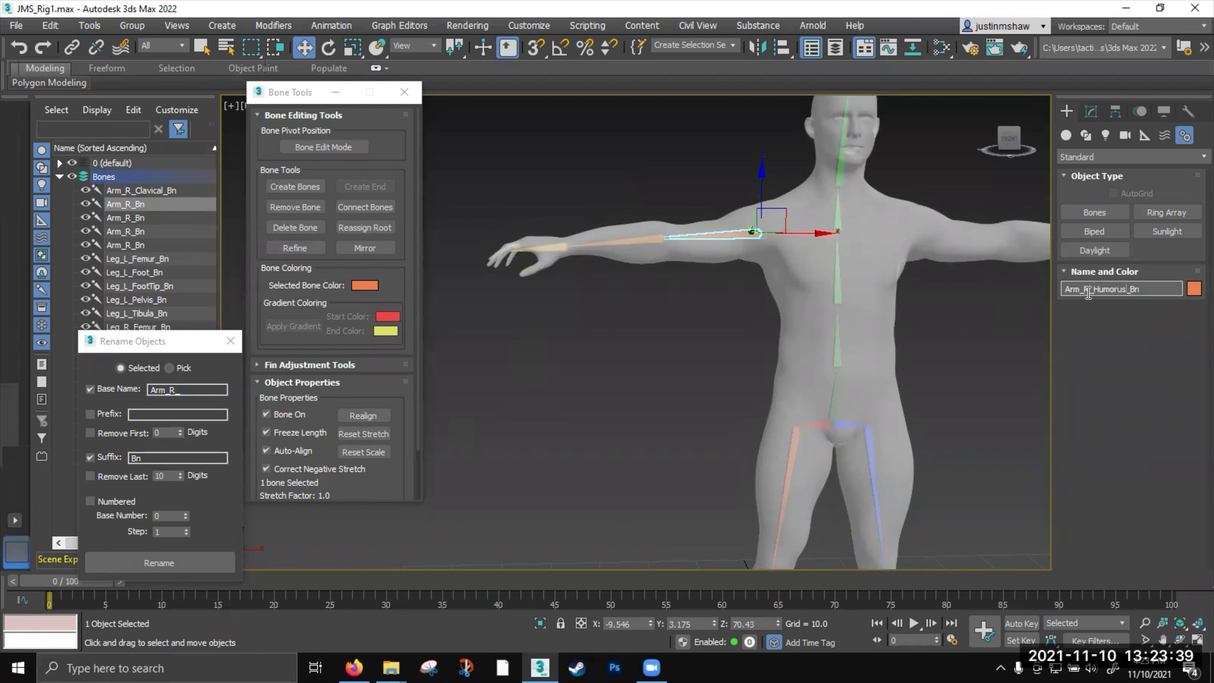
click(651, 234)
click(1091, 292)
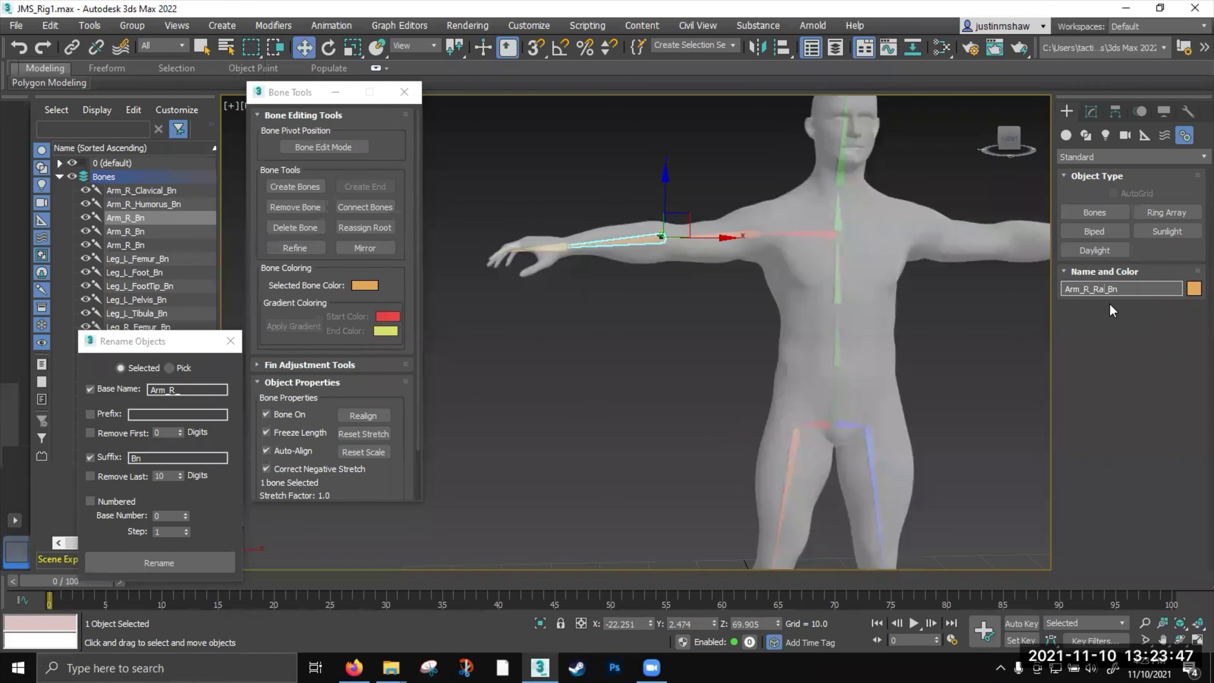
text(_Radius)
Rename the right hand bone as Arm_R_Hand_Bn and the end bone at the fingers as Arm_R_HandTip_Bn
click(552, 248)
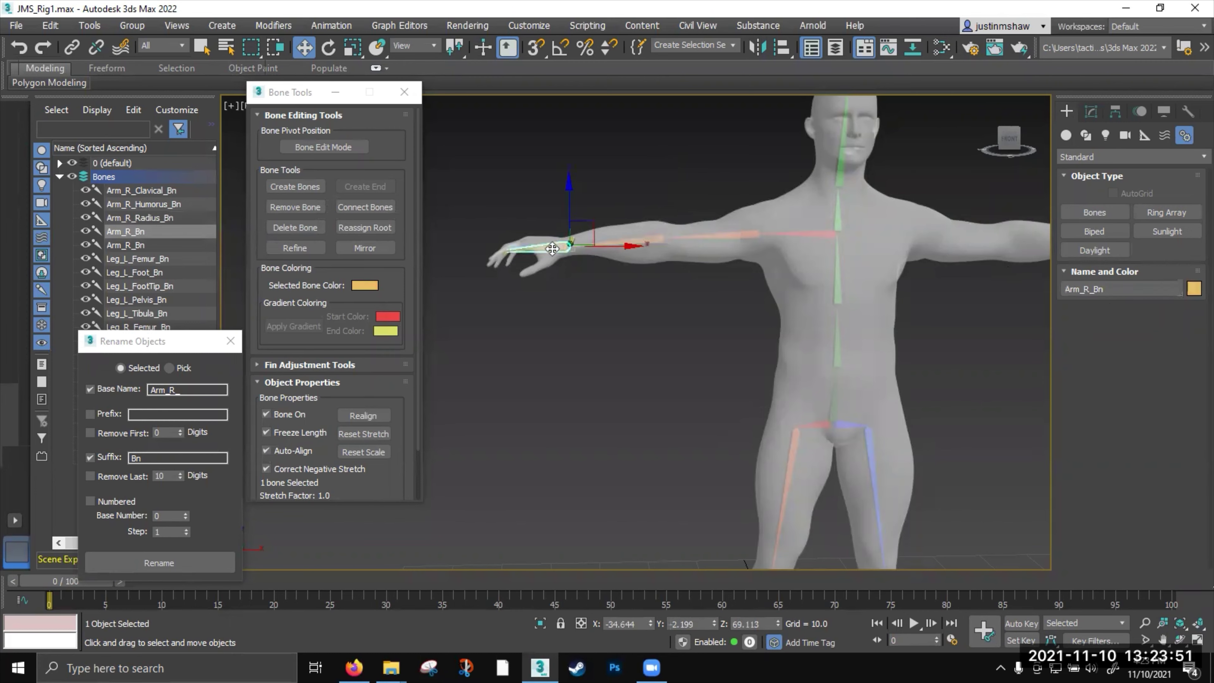
click(1089, 288)
text(_Hand_)
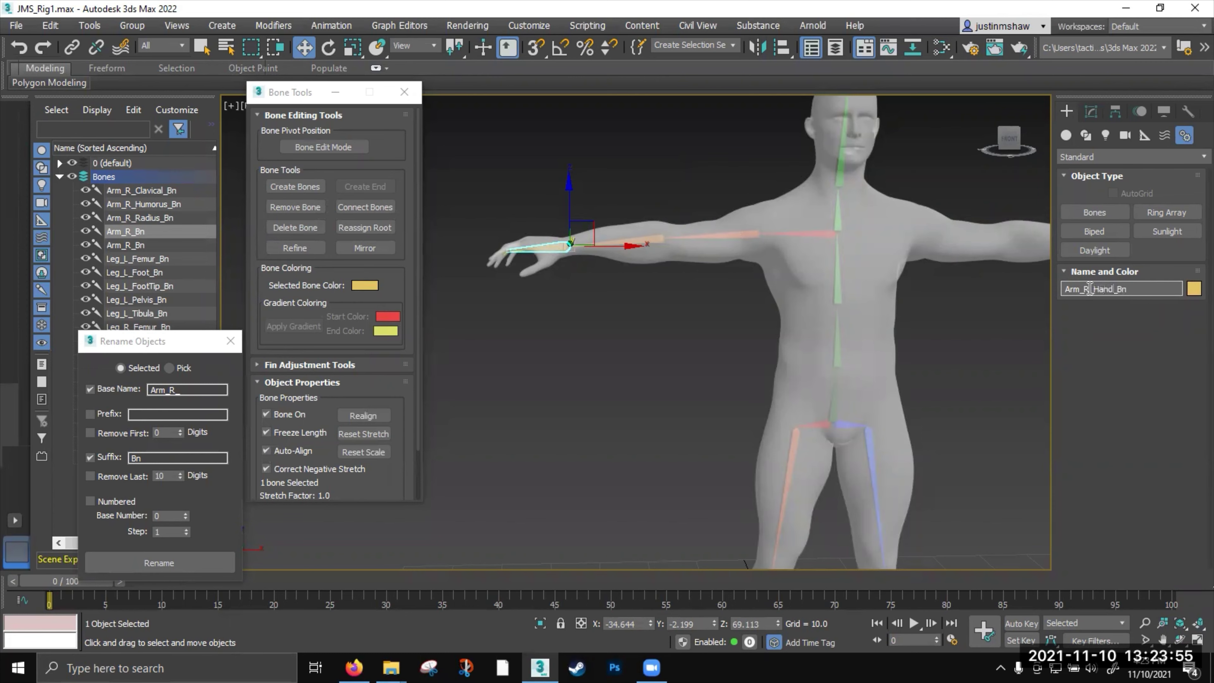
key(Return)
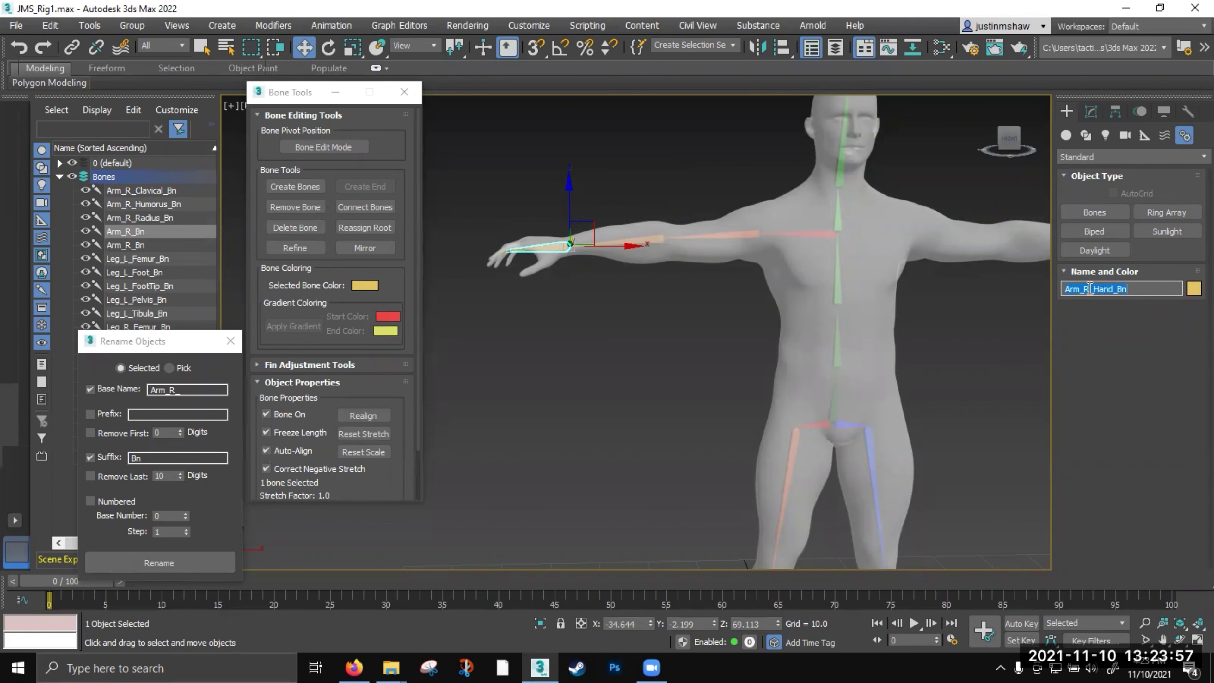
click(501, 252)
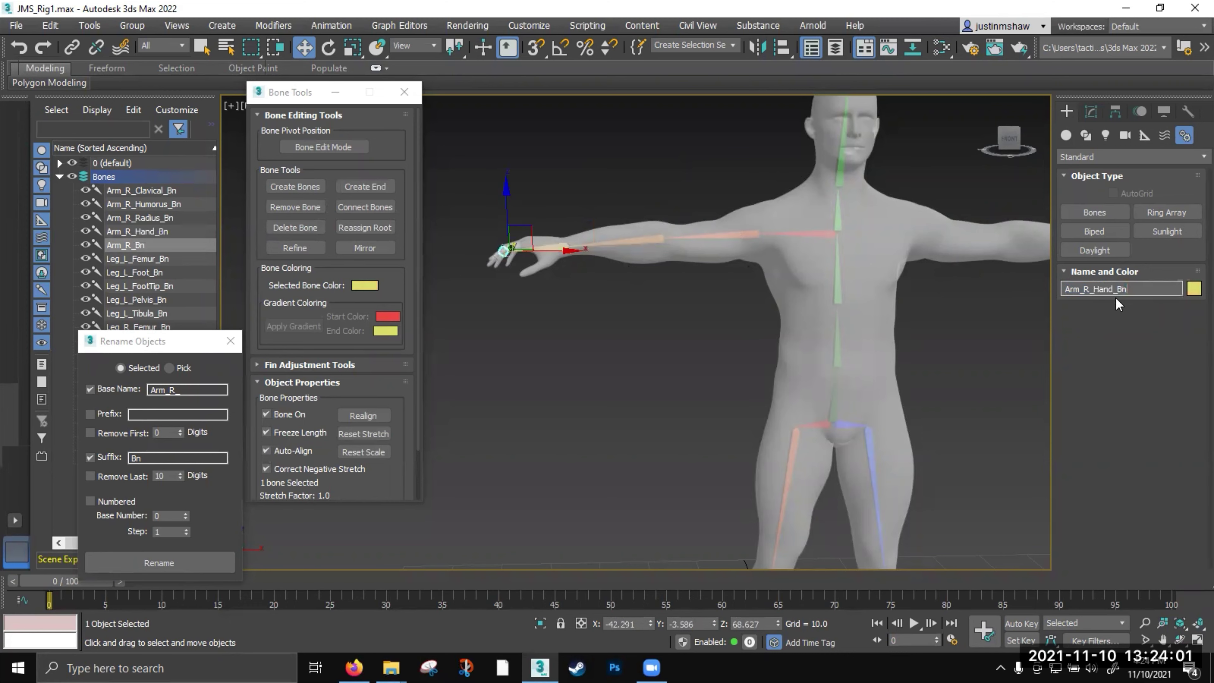
text(Tip)
Mirror the whole right arm chain across the X axis, flipping bone axis Y with an offset of 0.0
middle_drag(749, 324, 713, 319)
double_click(760, 232)
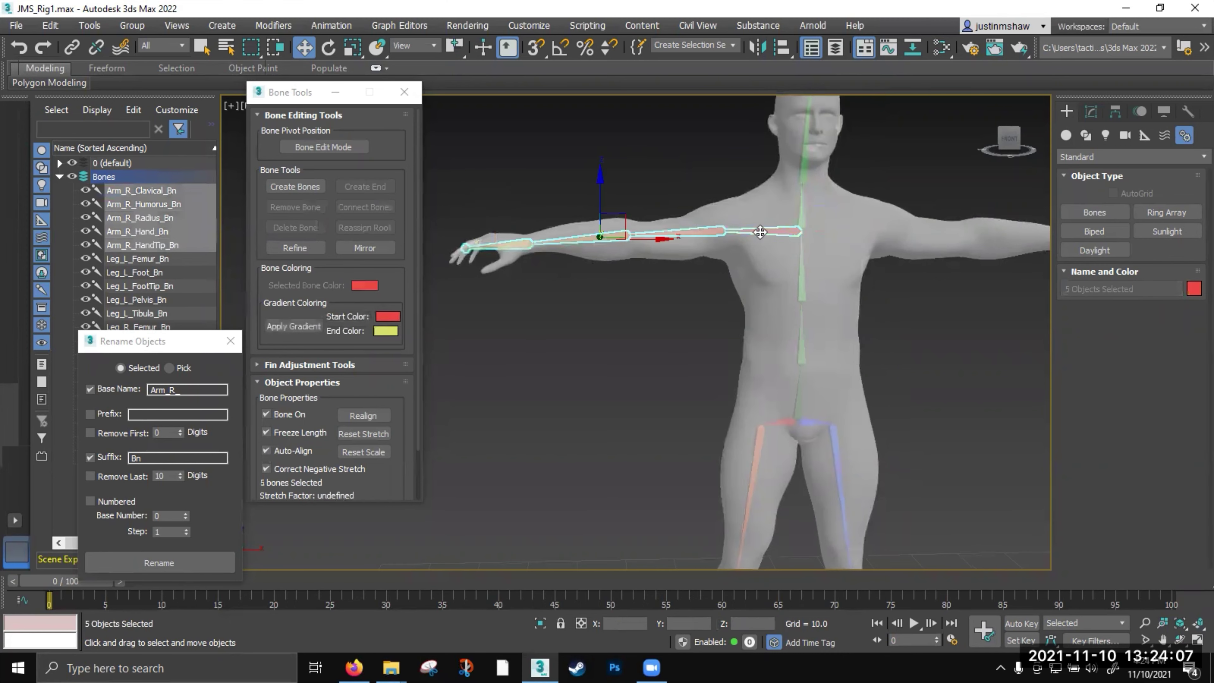
middle_drag(668, 285, 651, 280)
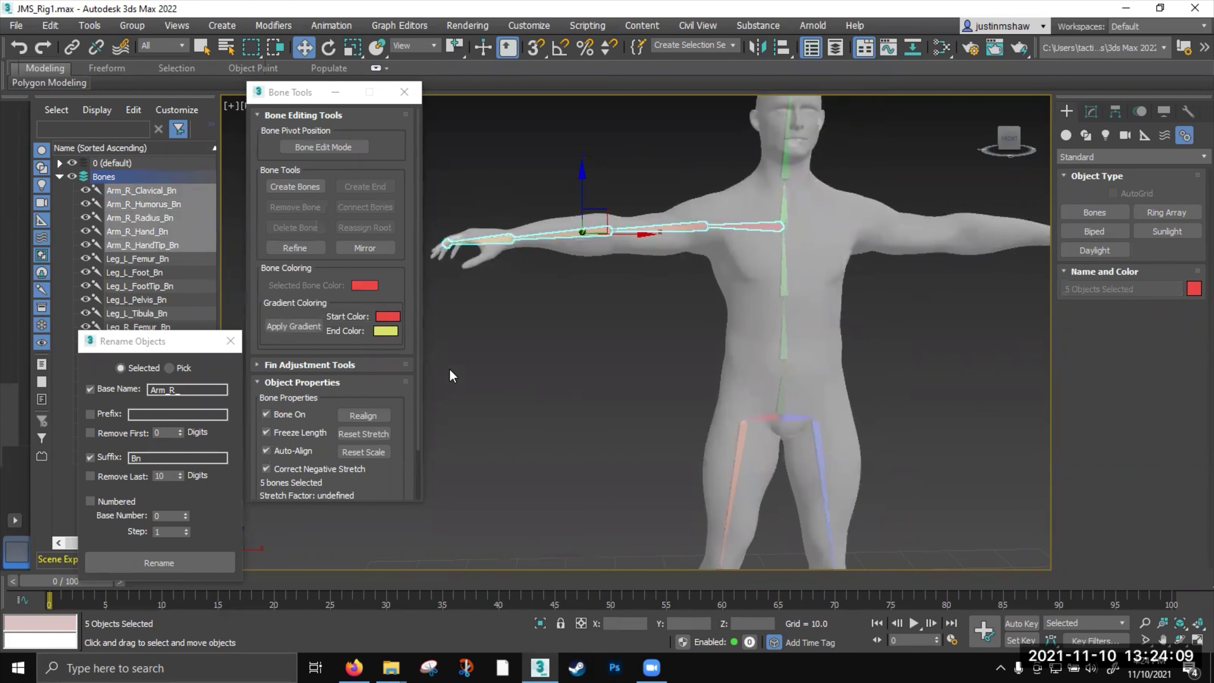
click(365, 248)
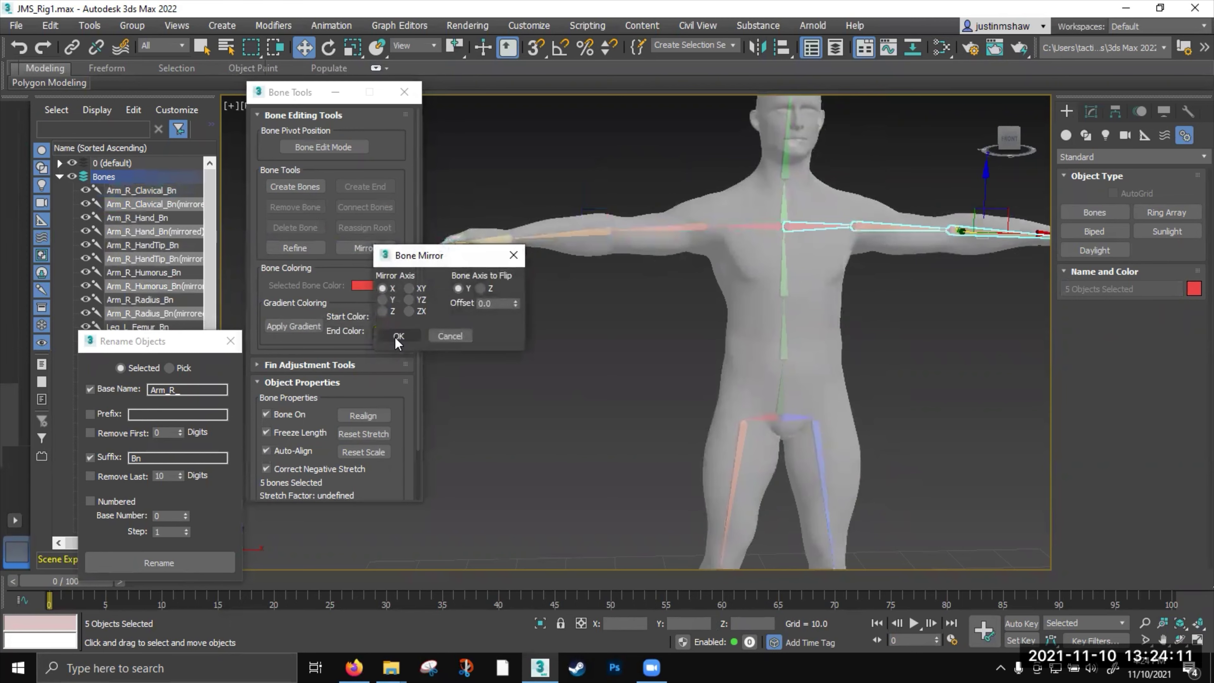
click(398, 336)
Align the mirrored clavicle bone to Spine_Cervical_Bn in X, Y and Z position, pivot point to pivot point
scroll(808, 260, up, 5)
click(788, 256)
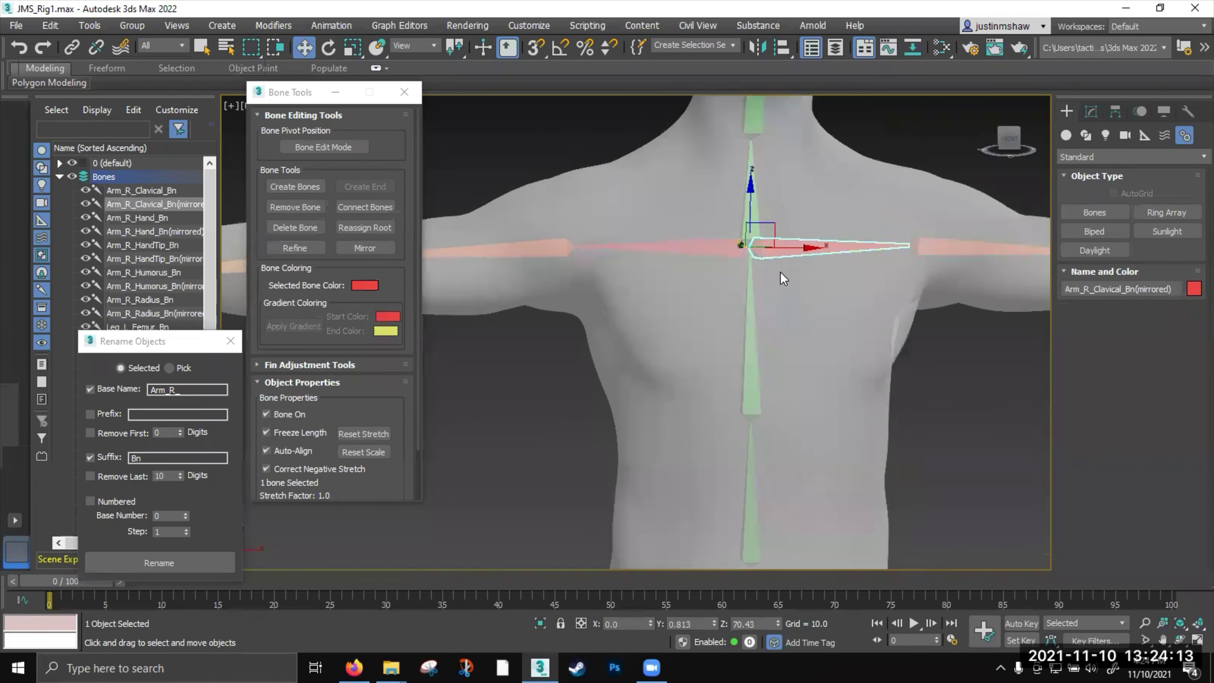
key(alt+a)
click(752, 230)
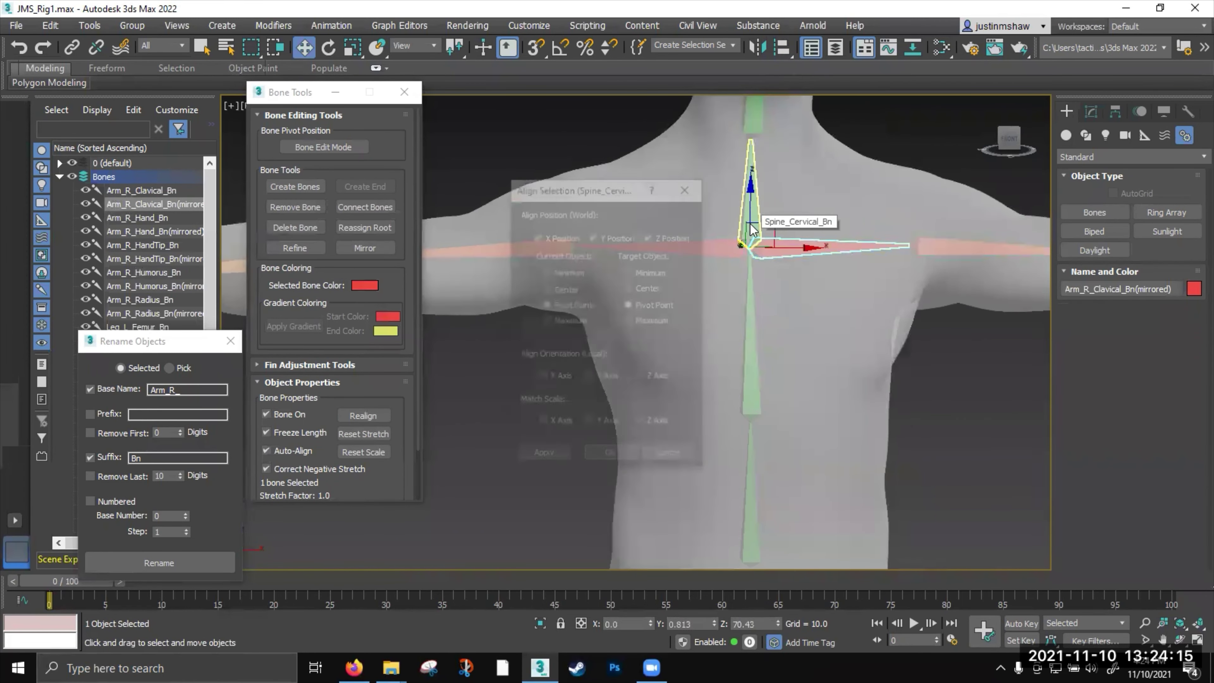
click(619, 454)
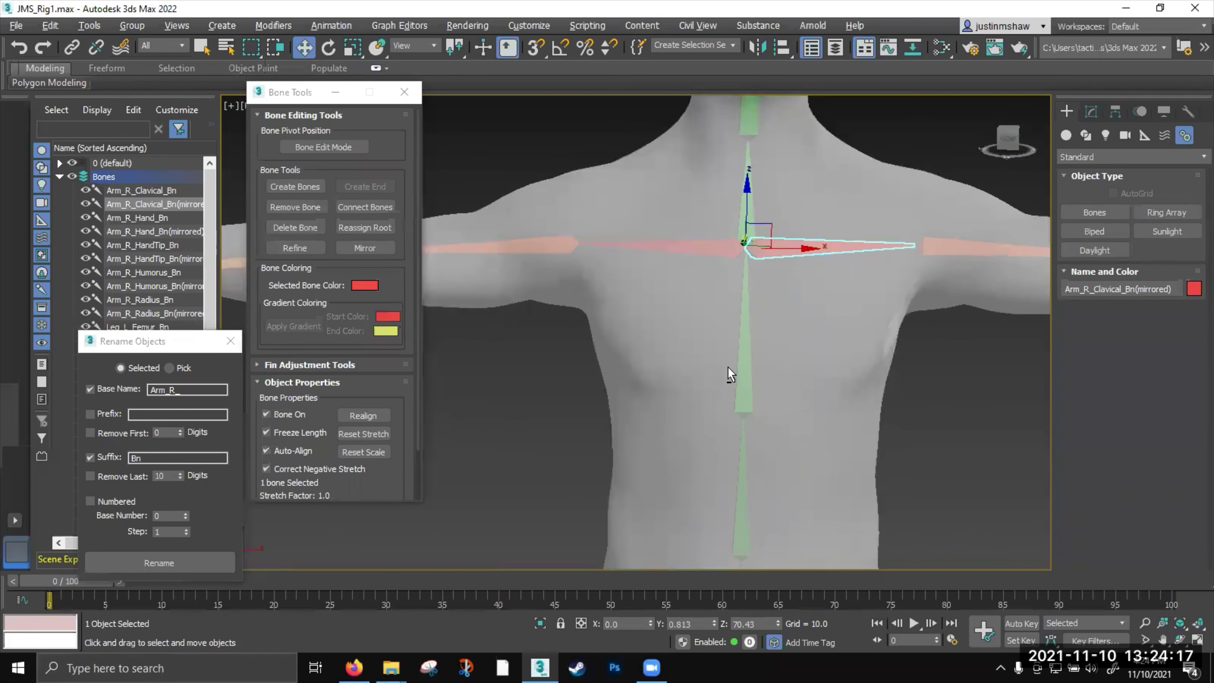
Select the whole mirrored arm chain and set the gradient's start color to blue
scroll(728, 366, down, 5)
double_click(713, 278)
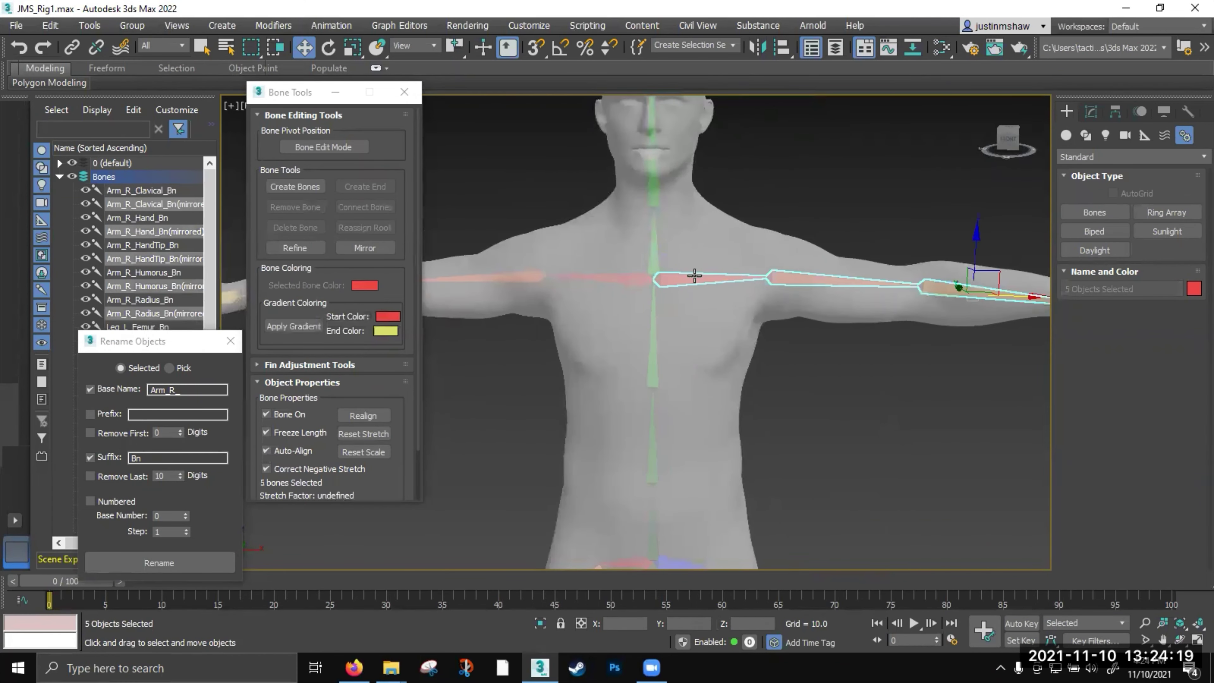
click(388, 316)
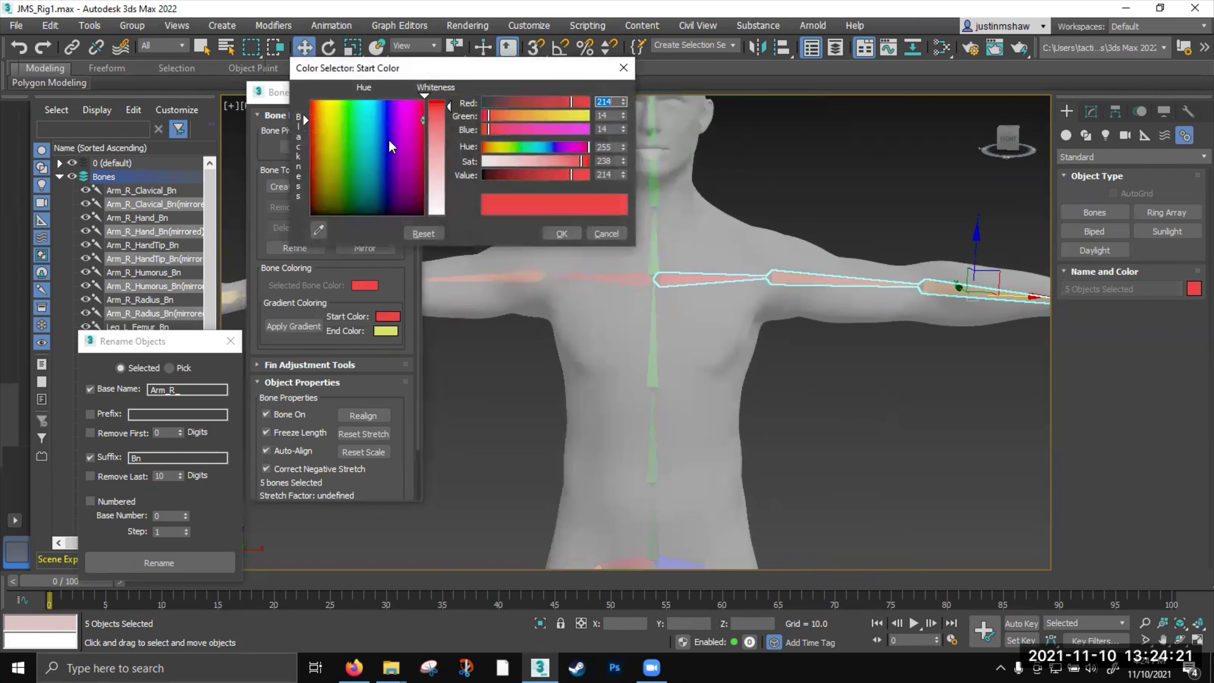
click(388, 139)
click(386, 142)
click(561, 234)
Set the gradient's end color to light cyan and apply the gradient to the mirrored arm chain
click(383, 330)
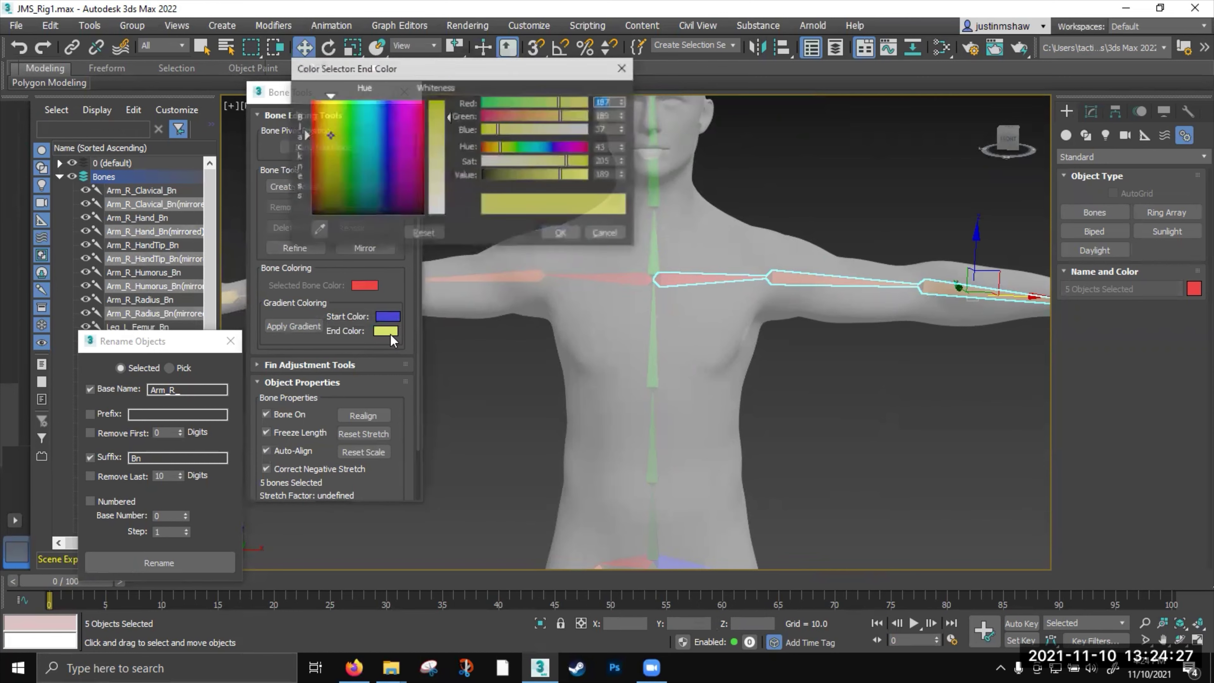
click(371, 140)
click(561, 234)
click(293, 326)
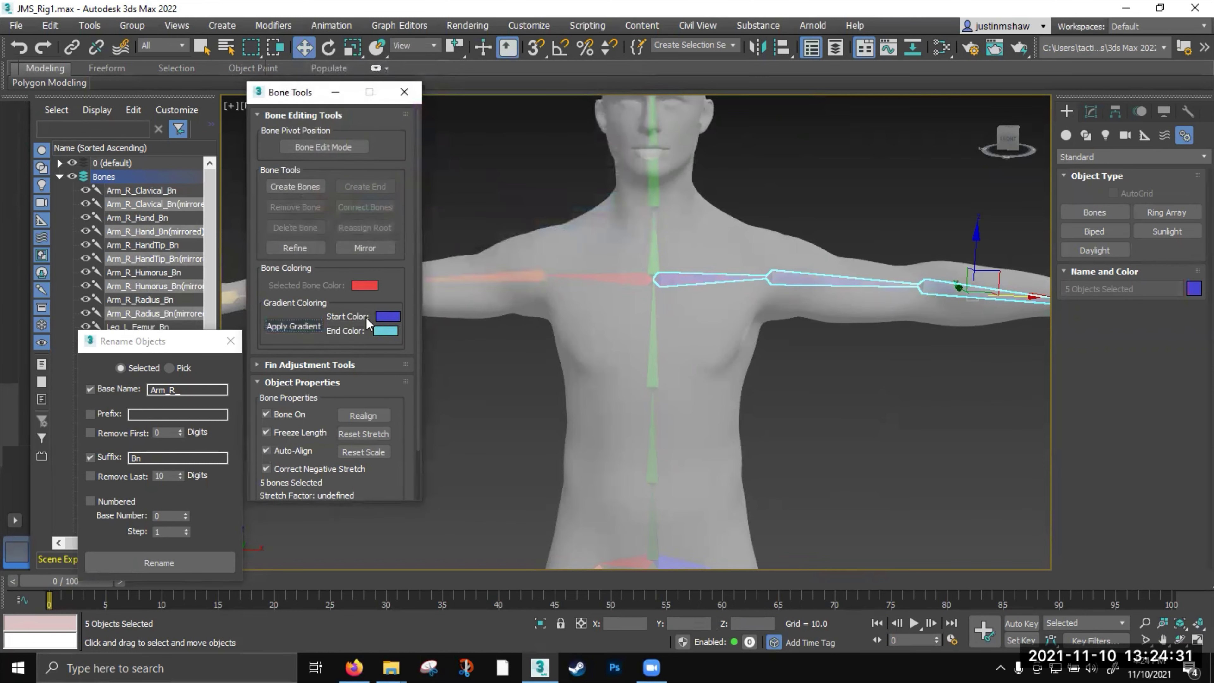
Remove the last 10 characters from the names of all five mirrored arm bones, with base name and suffix renaming disabled
click(683, 315)
double_click(675, 283)
middle_drag(675, 282, 640, 256)
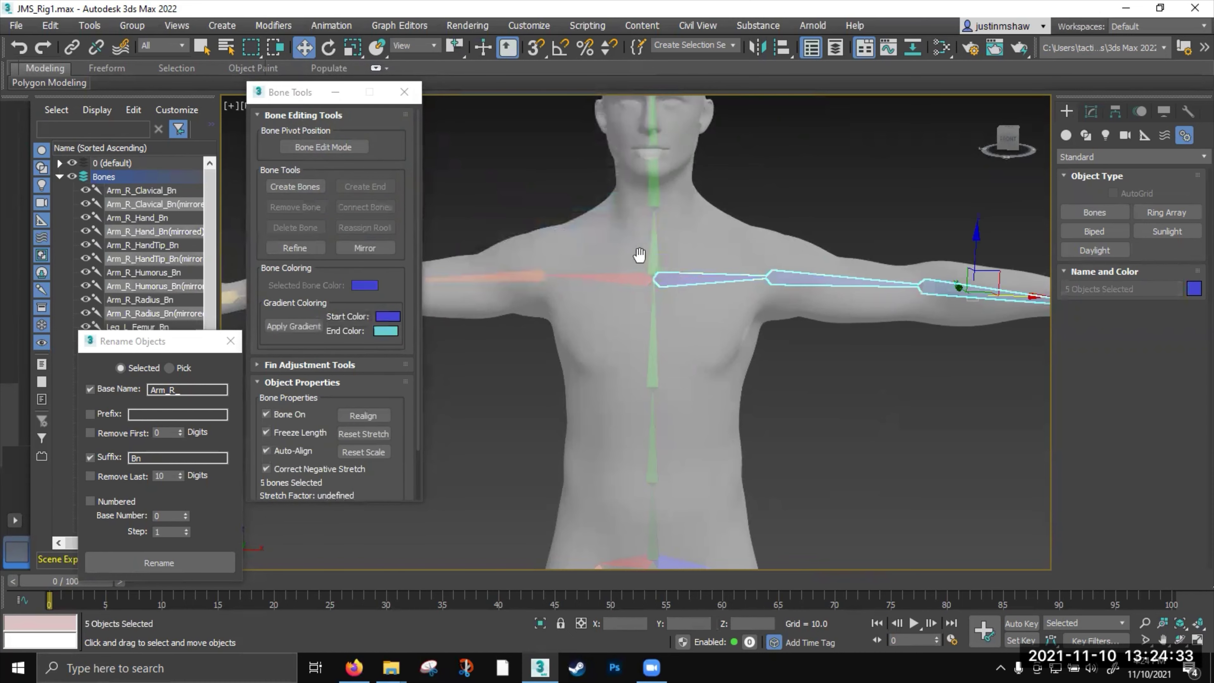
scroll(642, 257, down, 3)
click(198, 562)
click(90, 457)
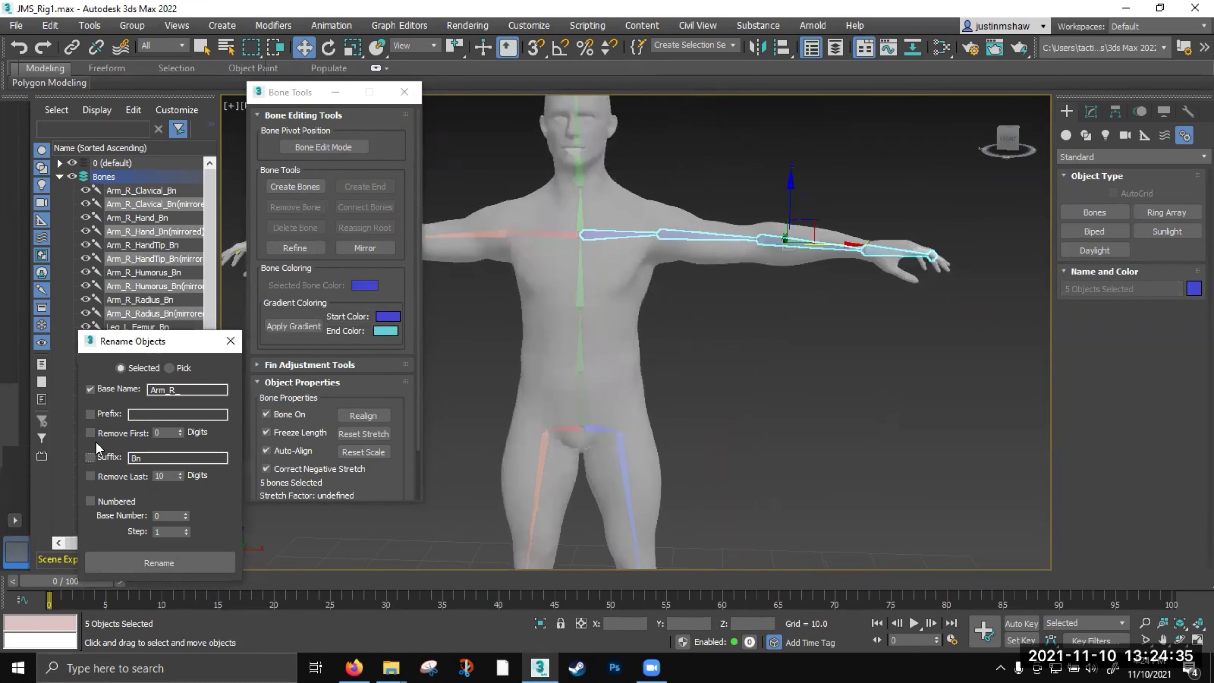
click(90, 476)
click(165, 561)
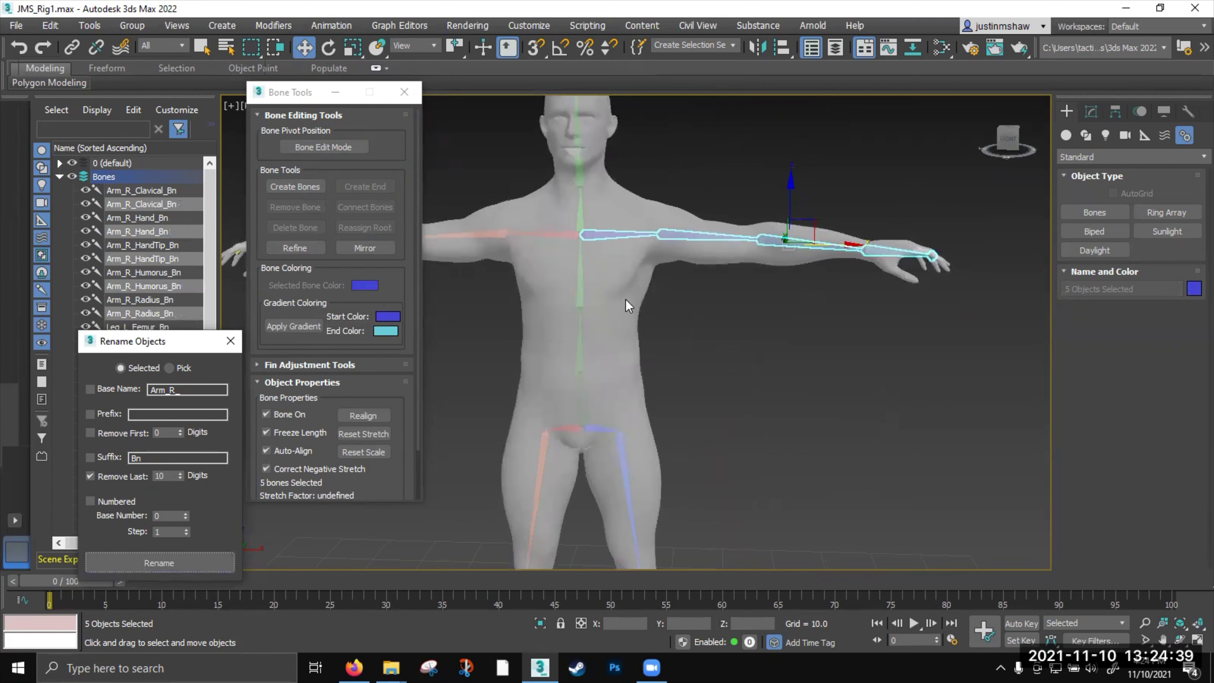
Try to batch-rename the mirrored clavicle bone using only the base name Arm_L_, and undo the rename
click(622, 234)
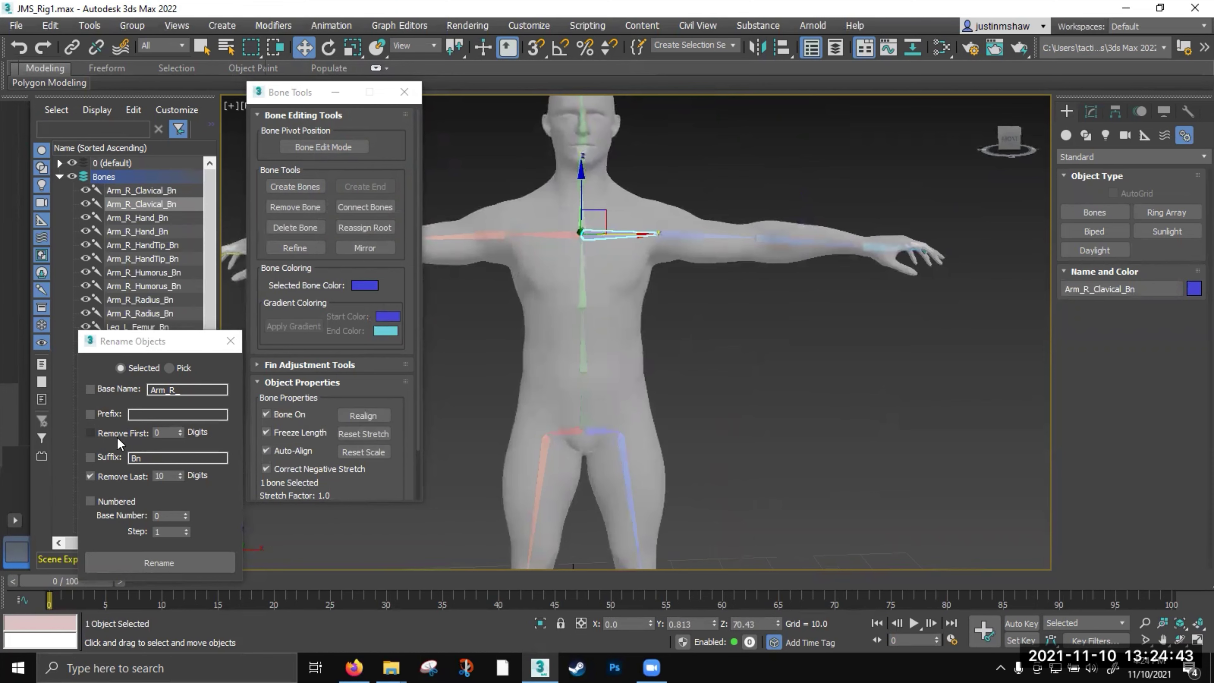
click(90, 476)
click(90, 388)
key(BackSpace)
key(BackSpace)
text(L_)
click(176, 562)
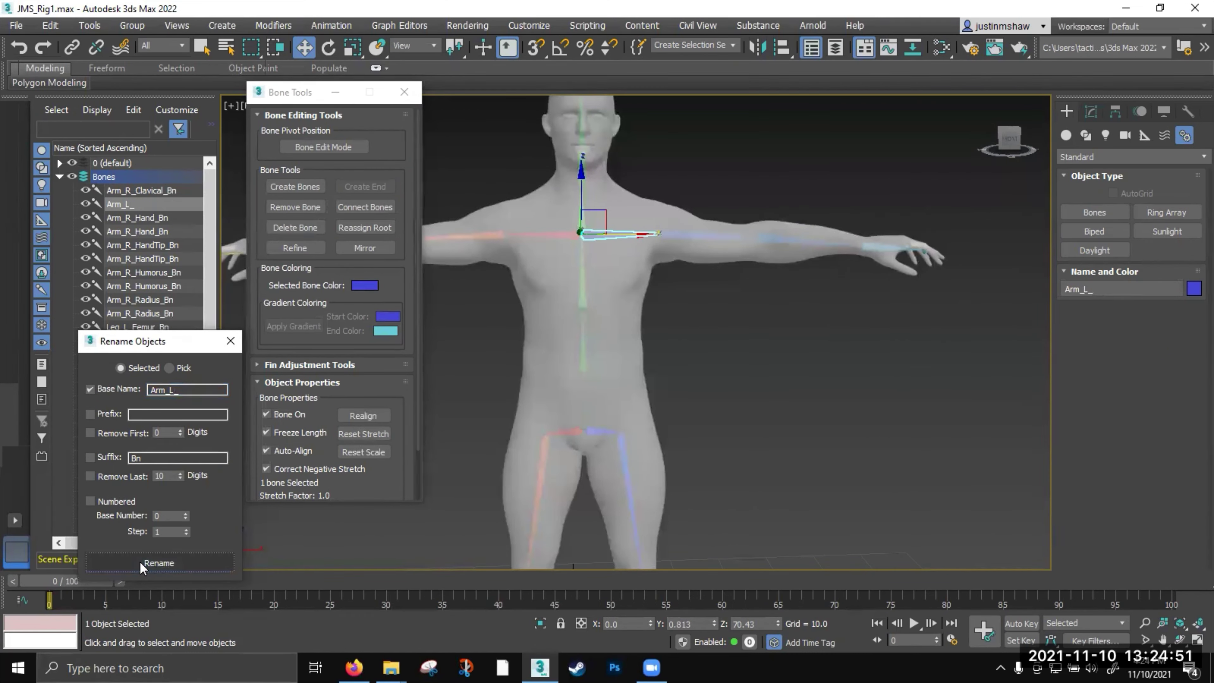
key(ctrl+z)
Try the mirrored clavicle rename with base name Arm_L_ plus the suffix Bn, and undo it
click(89, 458)
click(153, 563)
key(ctrl+z)
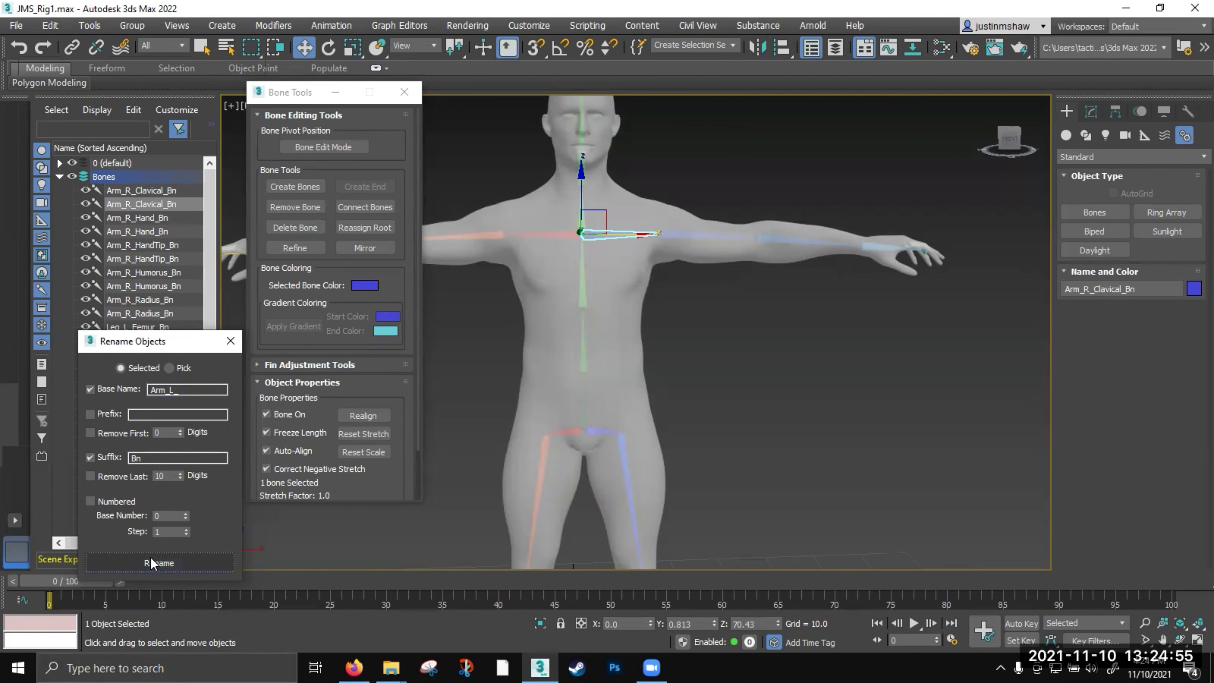
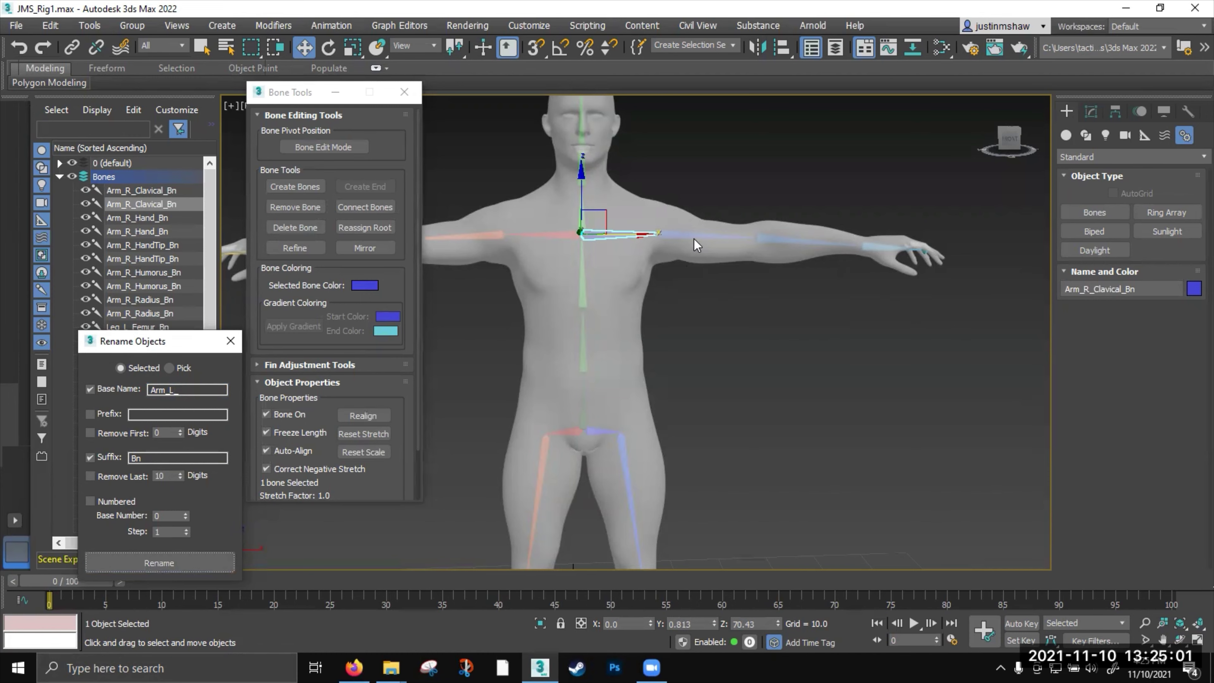
Retry the mirrored clavicle rename with base name Arm_L_ and the suffix disabled, and undo it
click(1087, 289)
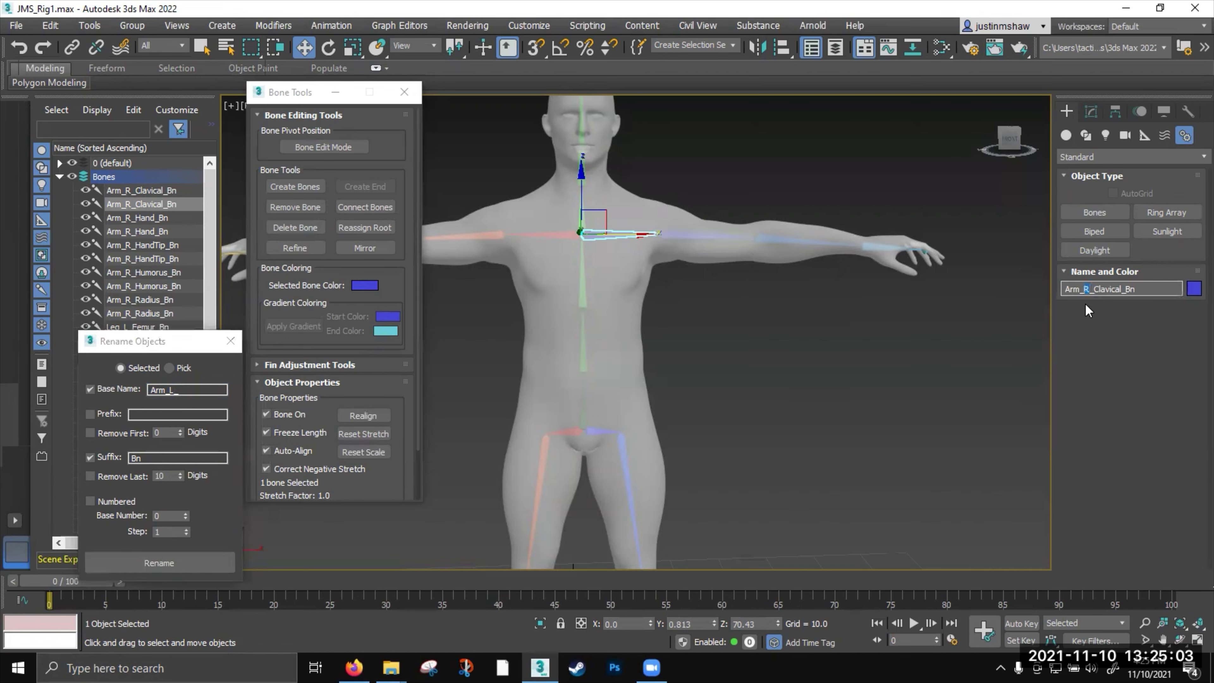
click(89, 457)
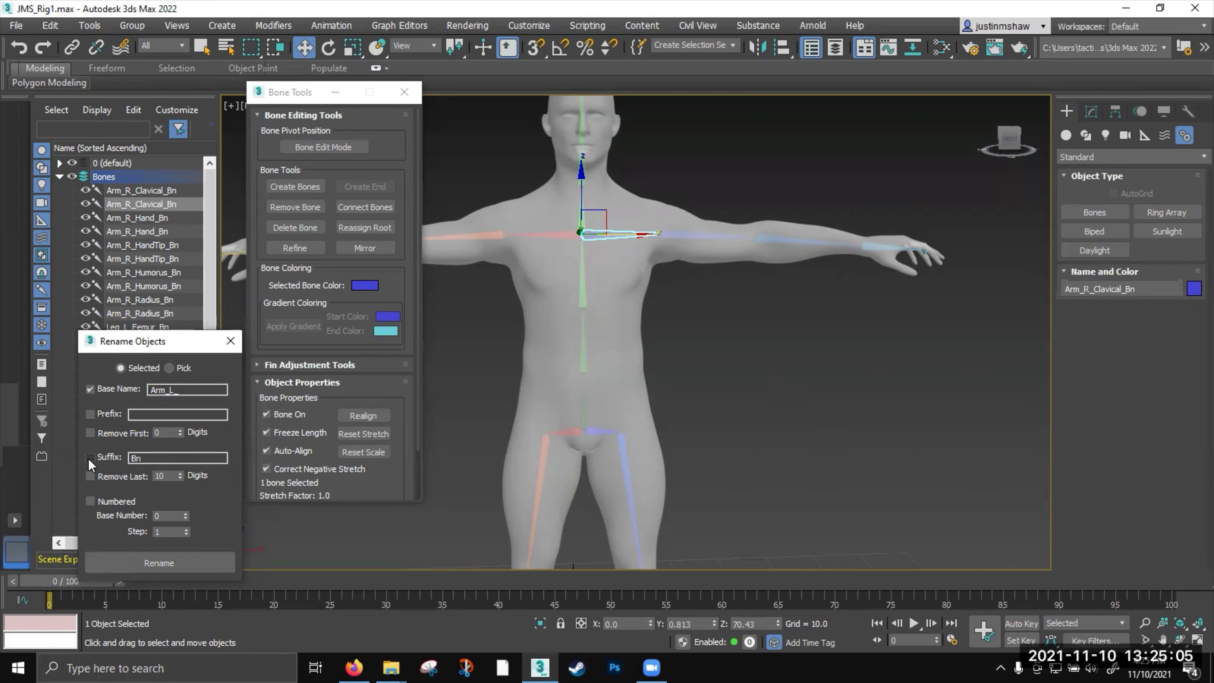
click(179, 564)
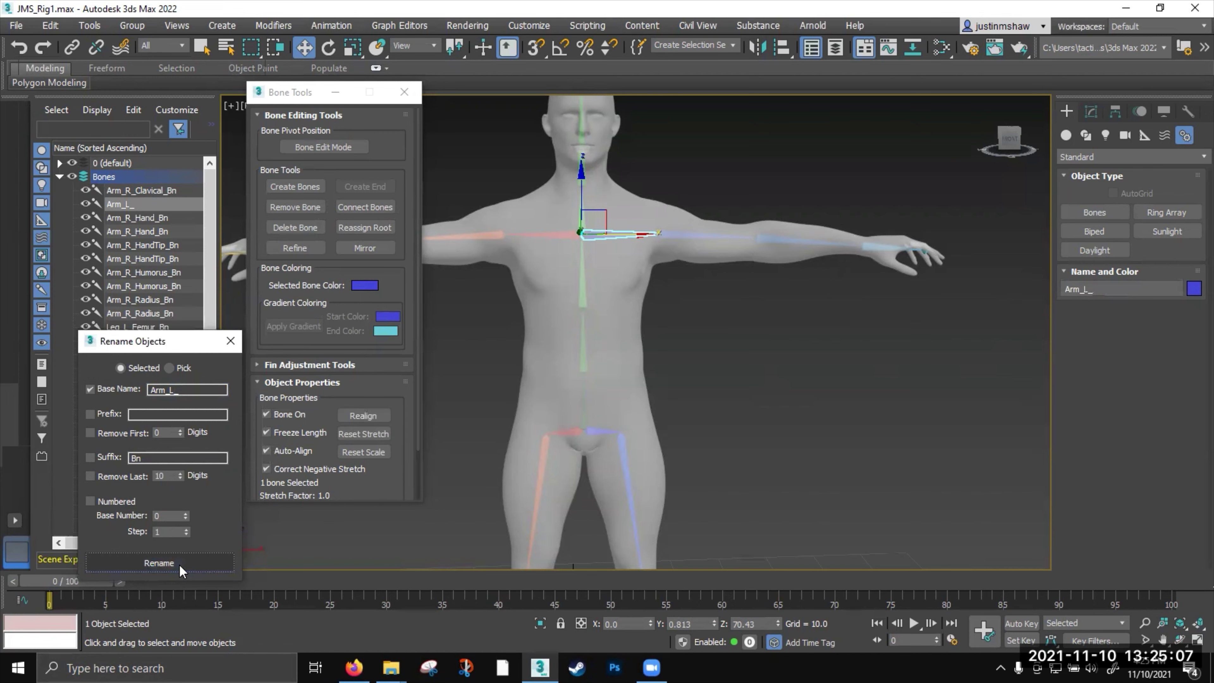
key(ctrl+z)
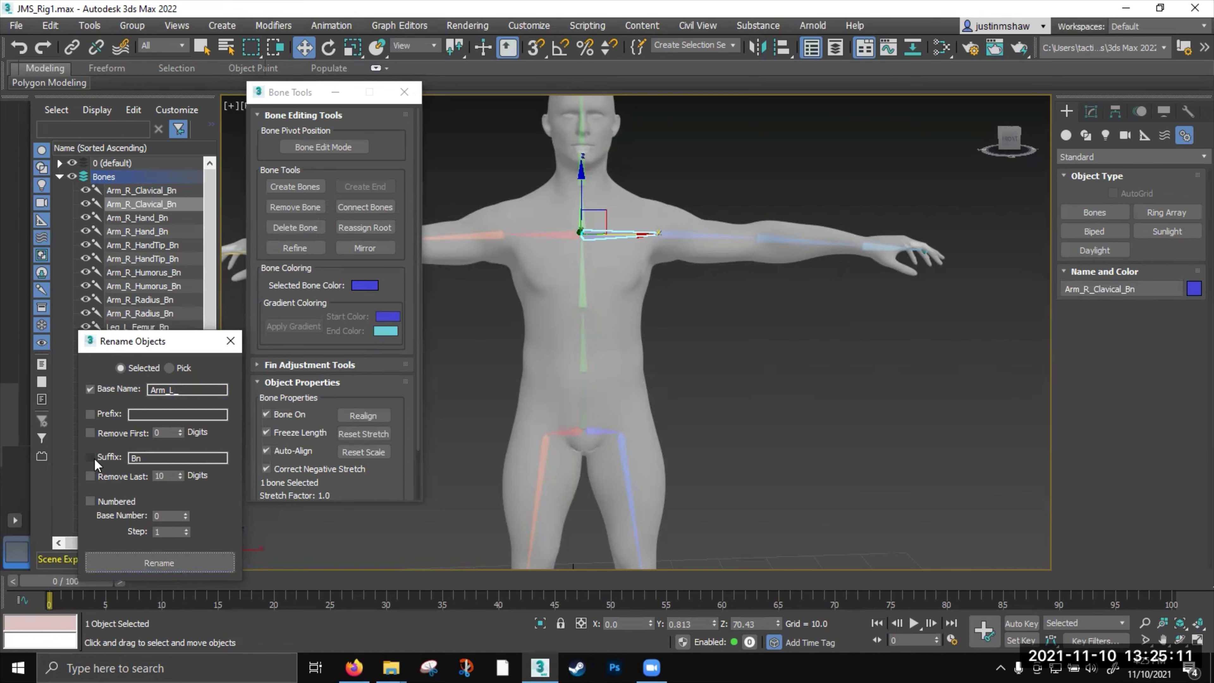
Rename the mirrored clavicle bone as Arm_L_Clavical_Bn and the mirrored upper arm bone as Arm_L_Humorus_Bn
click(1084, 291)
key(BackSpace)
text(L)
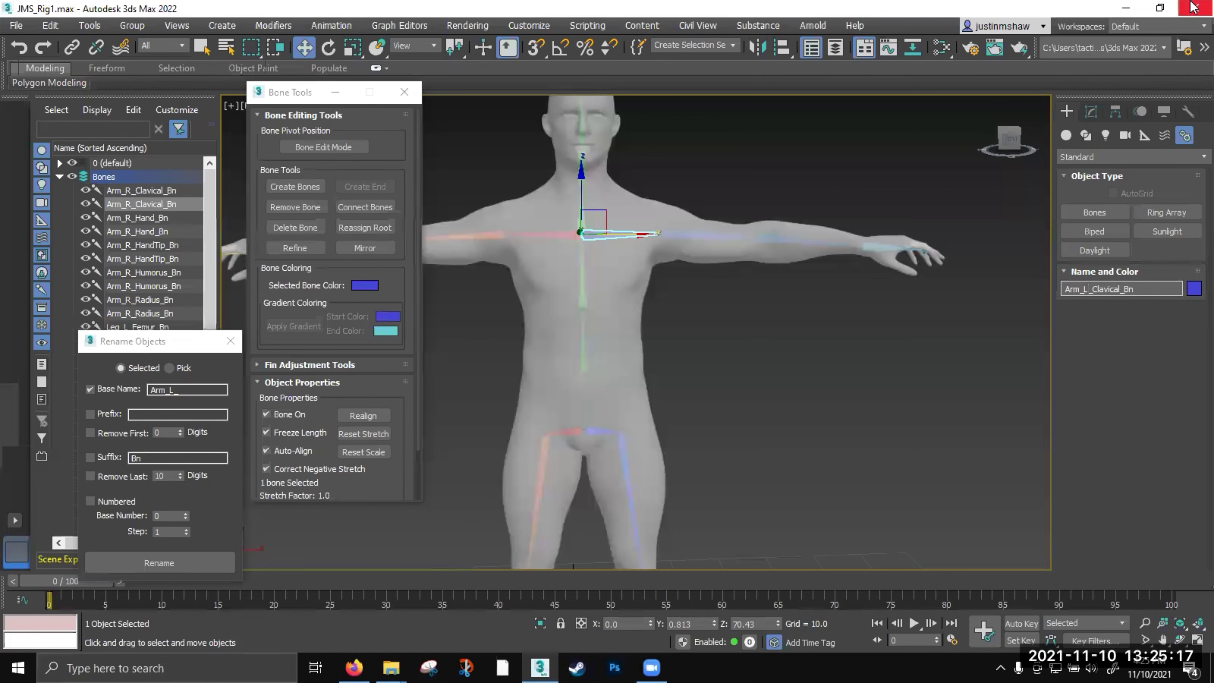
click(692, 232)
click(1088, 289)
key(BackSpace)
text(L)
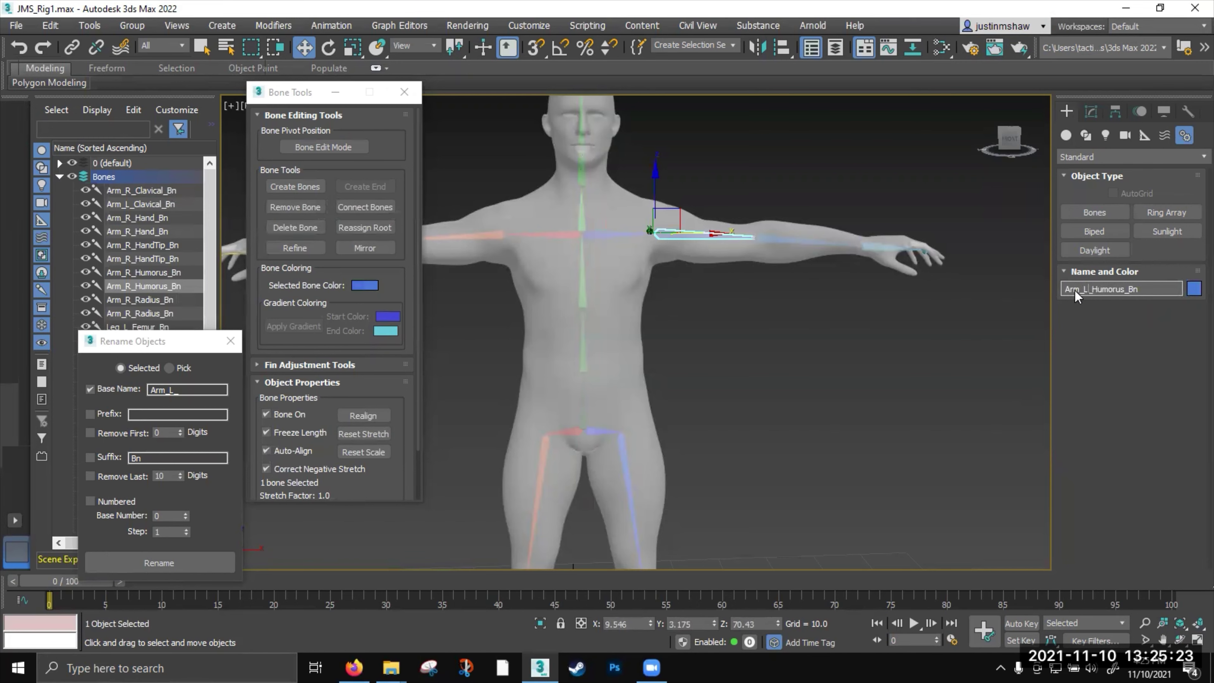
Rename the mirrored forearm bone as Arm_L_Radius_Bn and the mirrored hand bone as Arm_L_Hand_Bn
click(774, 239)
click(1091, 291)
key(BackSpace)
text(L)
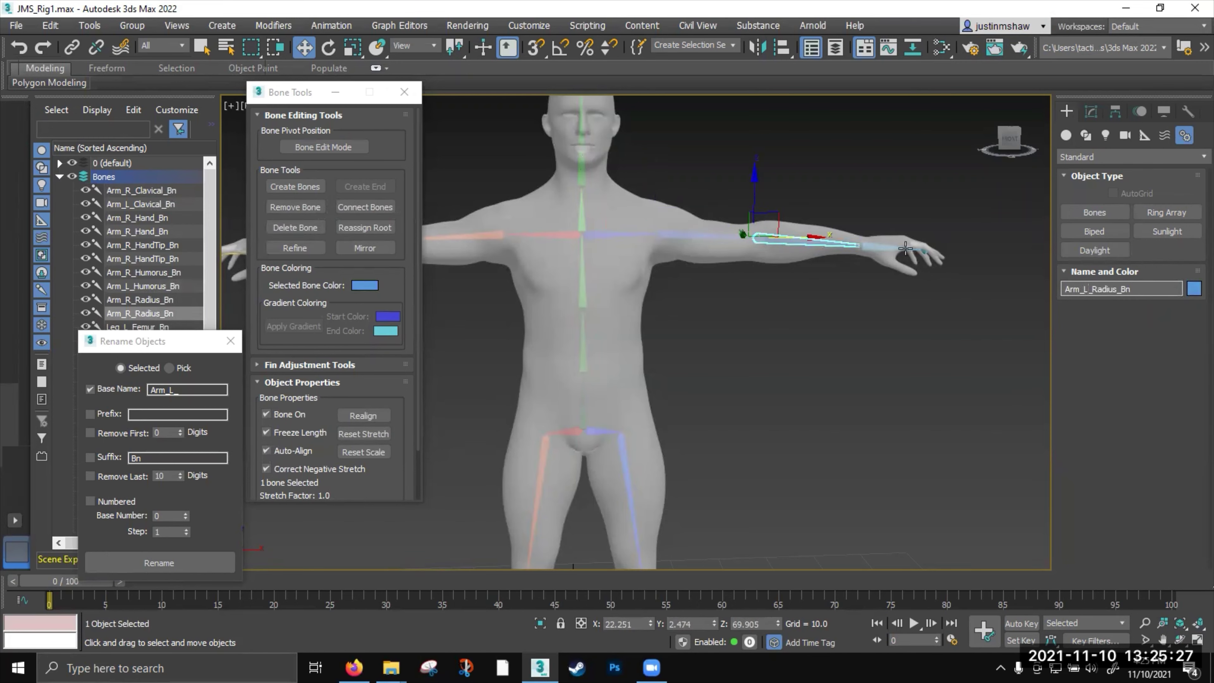
click(887, 245)
click(1090, 290)
key(BackSpace)
text(L)
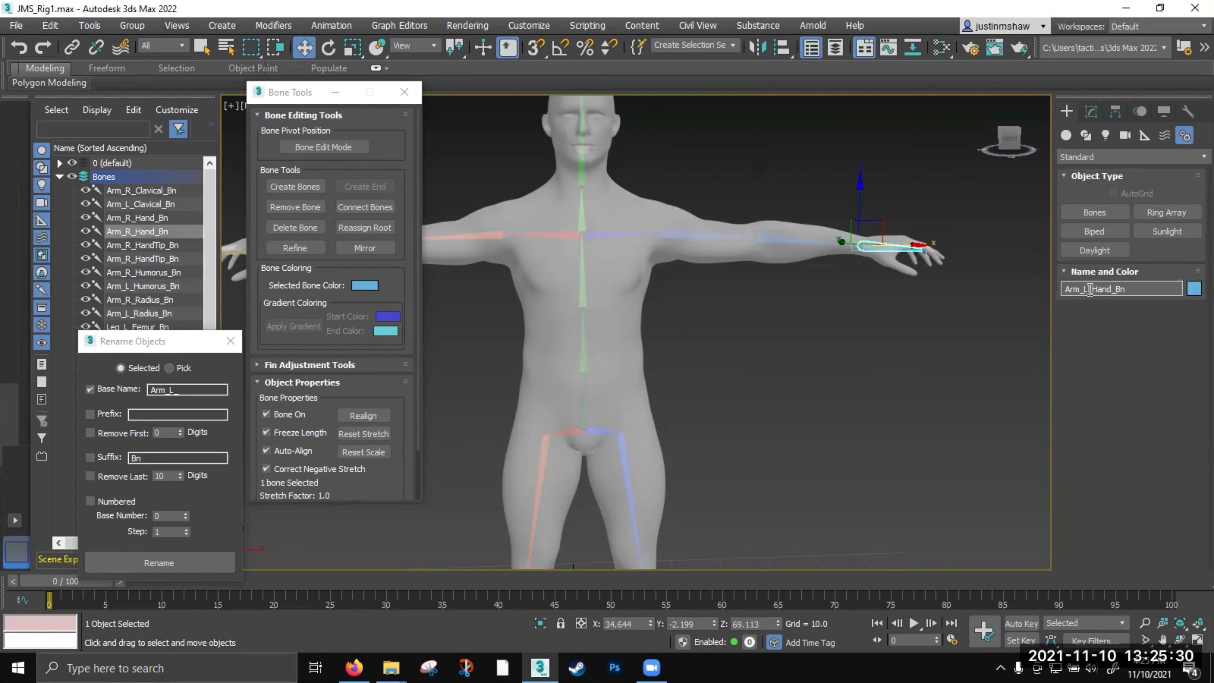
Rename the mirrored bone at the tip of the hand as Arm_L_HandTip_Bn
click(927, 249)
click(1091, 289)
key(BackSpace)
text(L)
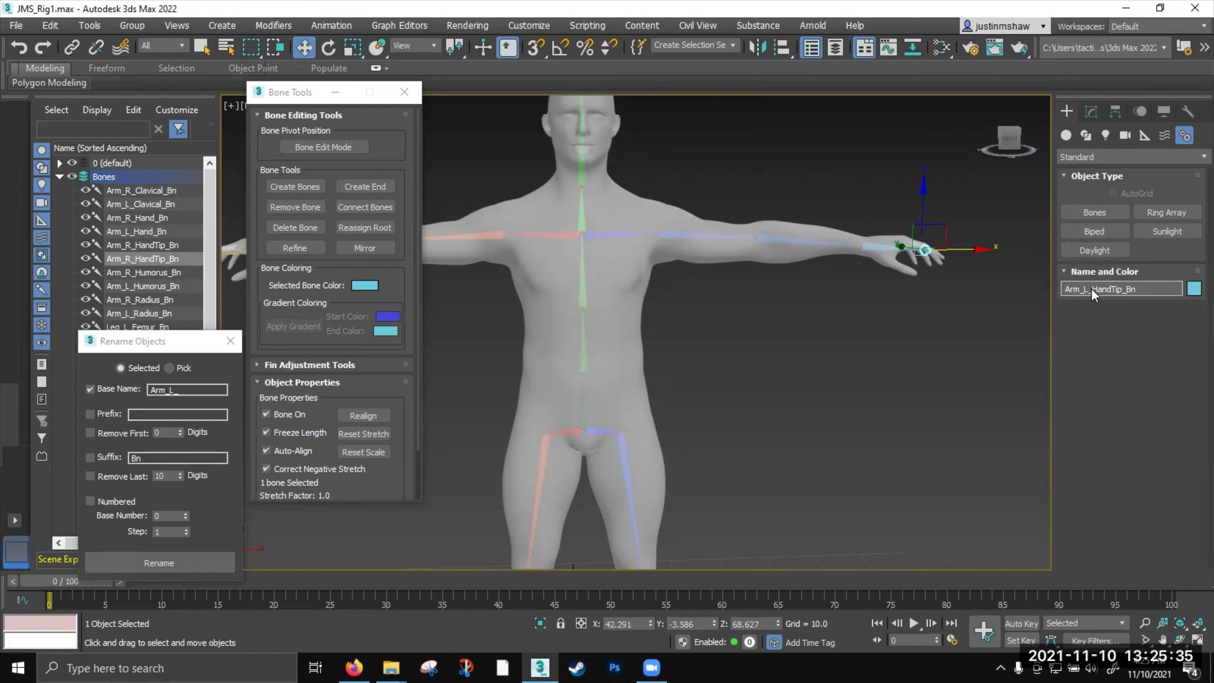
scroll(740, 274, down, 4)
alt+middle_drag(770, 283, 745, 275)
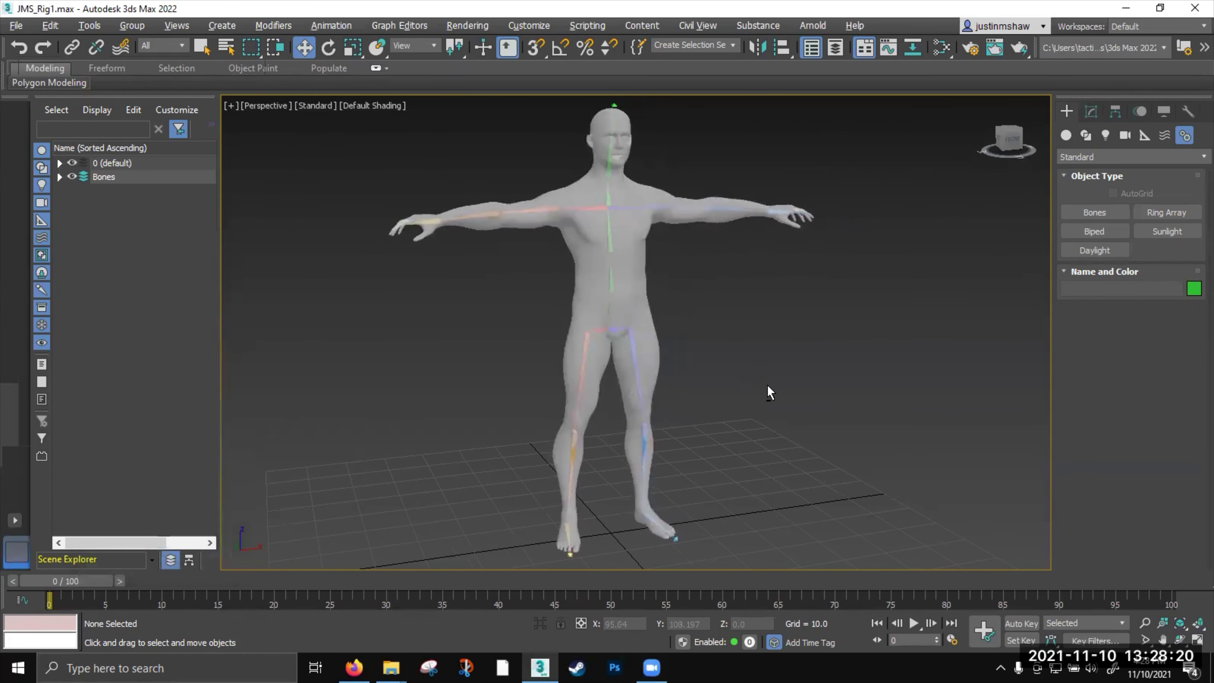
Set up a maximized Top view framing the whole character, with spline creation available and 3D grid snapping on
alt+middle_drag(768, 385, 759, 386)
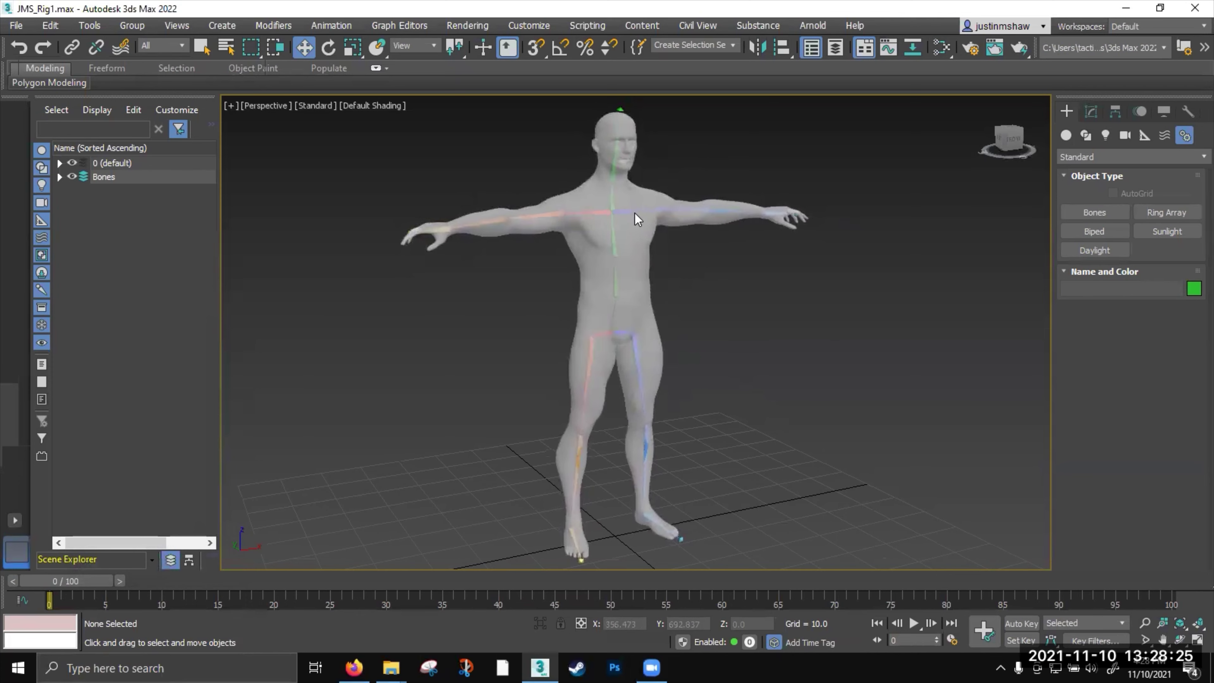
alt+middle_drag(685, 345, 734, 345)
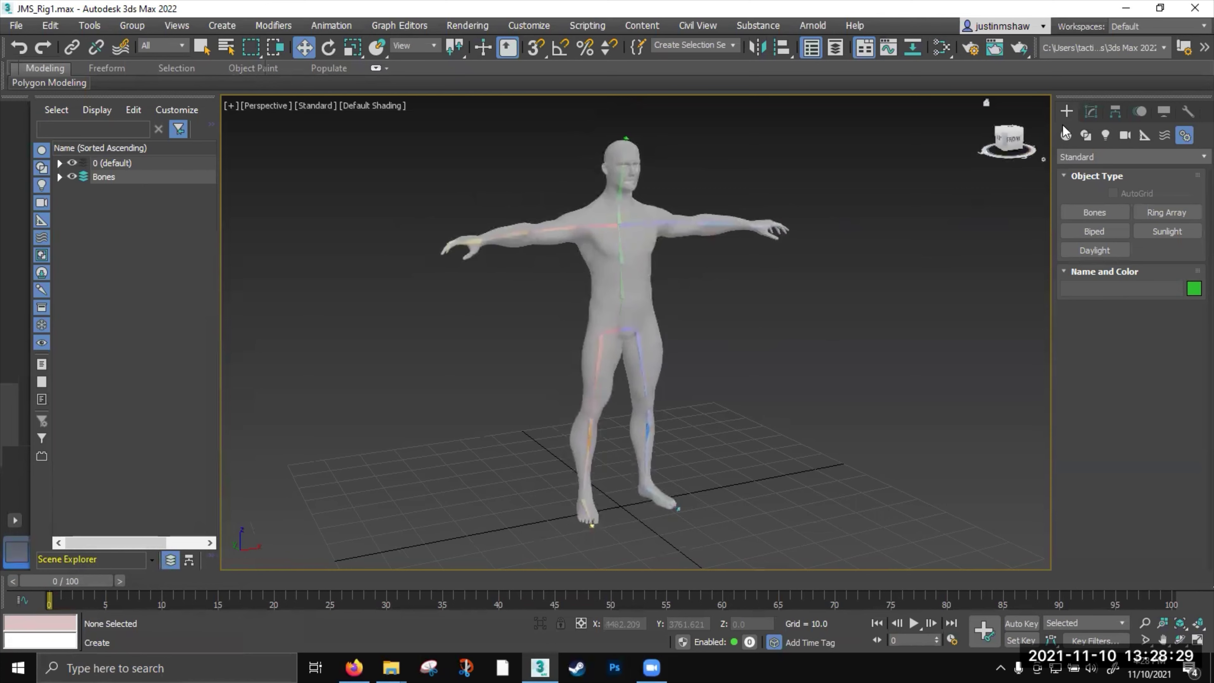
click(1087, 137)
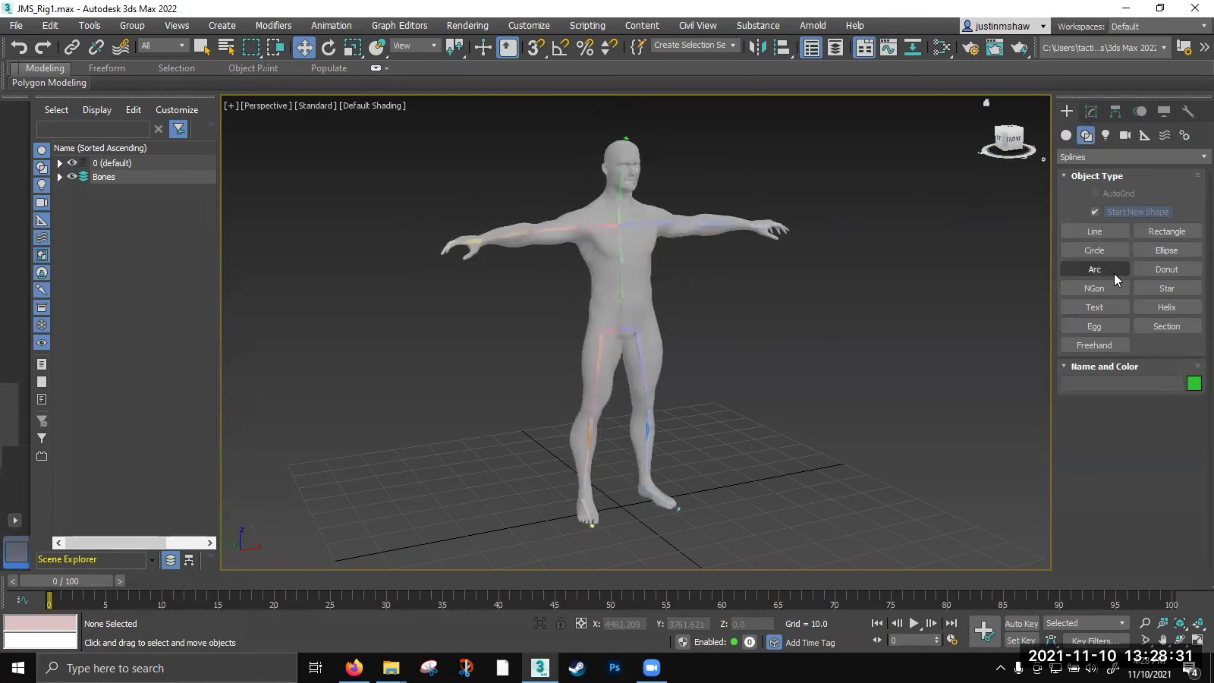
alt+middle_drag(795, 334, 810, 313)
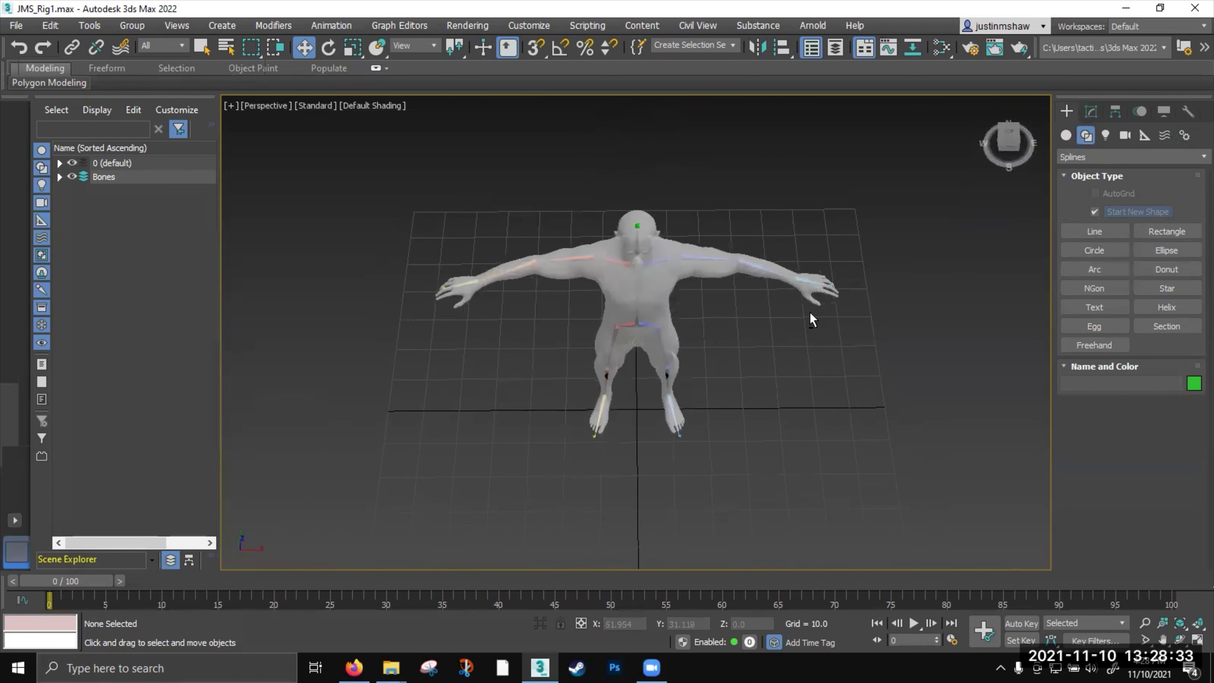
key(alt+w)
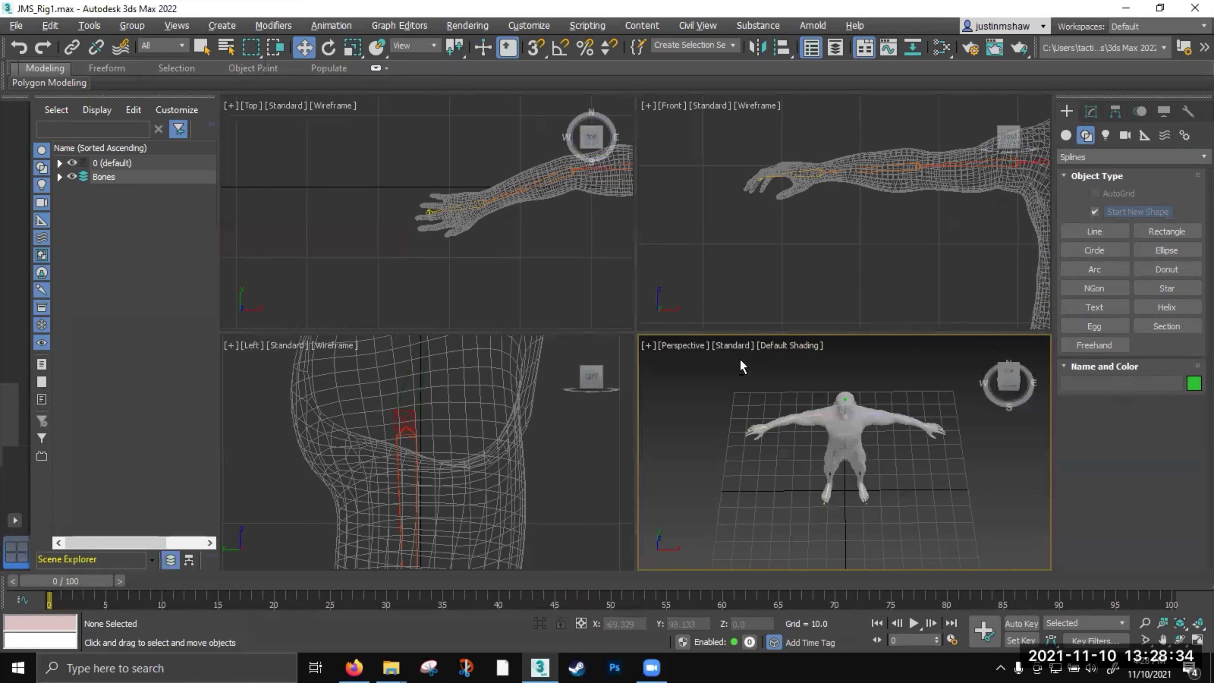
click(514, 249)
key(alt+w)
scroll(707, 355, down, 4)
middle_drag(727, 355, 442, 297)
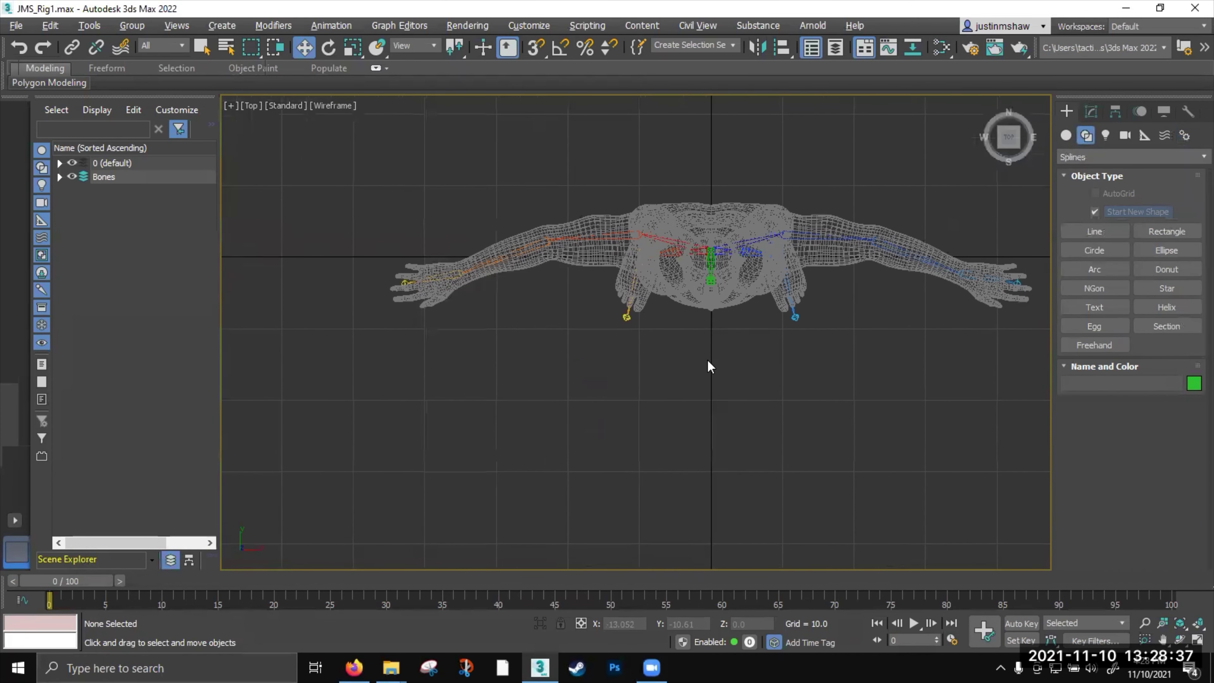
scroll(706, 359, down, 3)
middle_drag(723, 397, 638, 398)
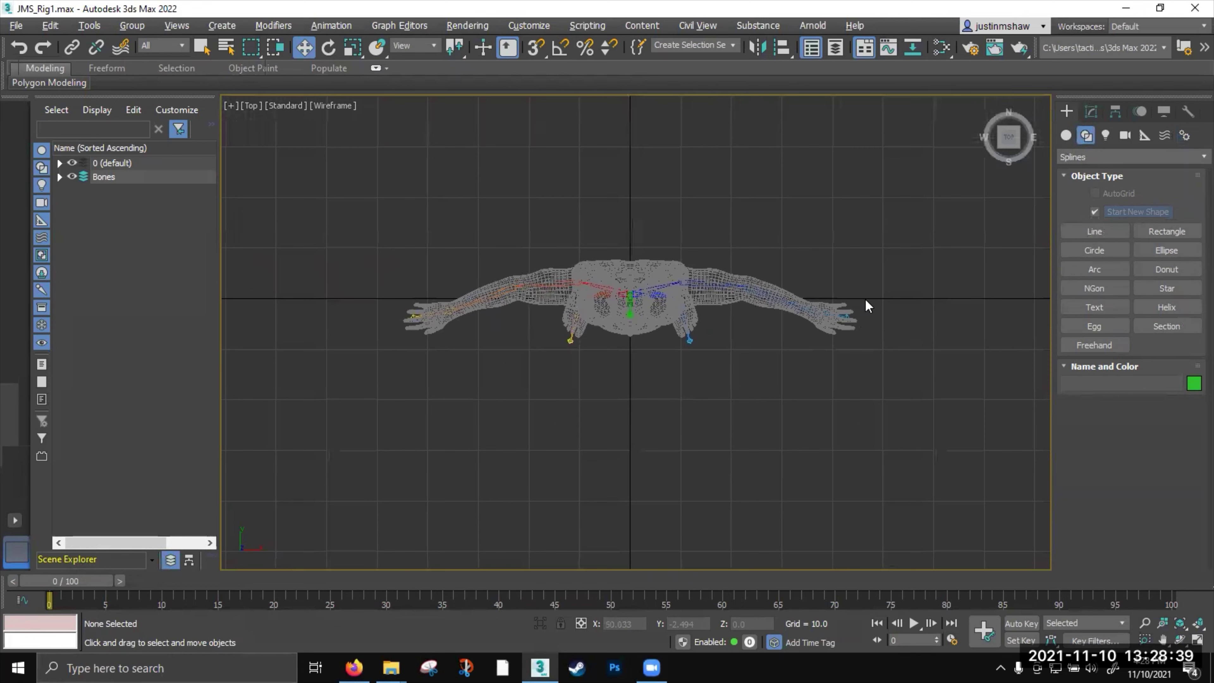
click(534, 56)
Draw a closed arrow with the Line tool from (0, -20) through (20, -10), (10, -10), (10, 10), (-10, 10), (-10, -10) and (-20, -10)
click(1095, 231)
click(629, 400)
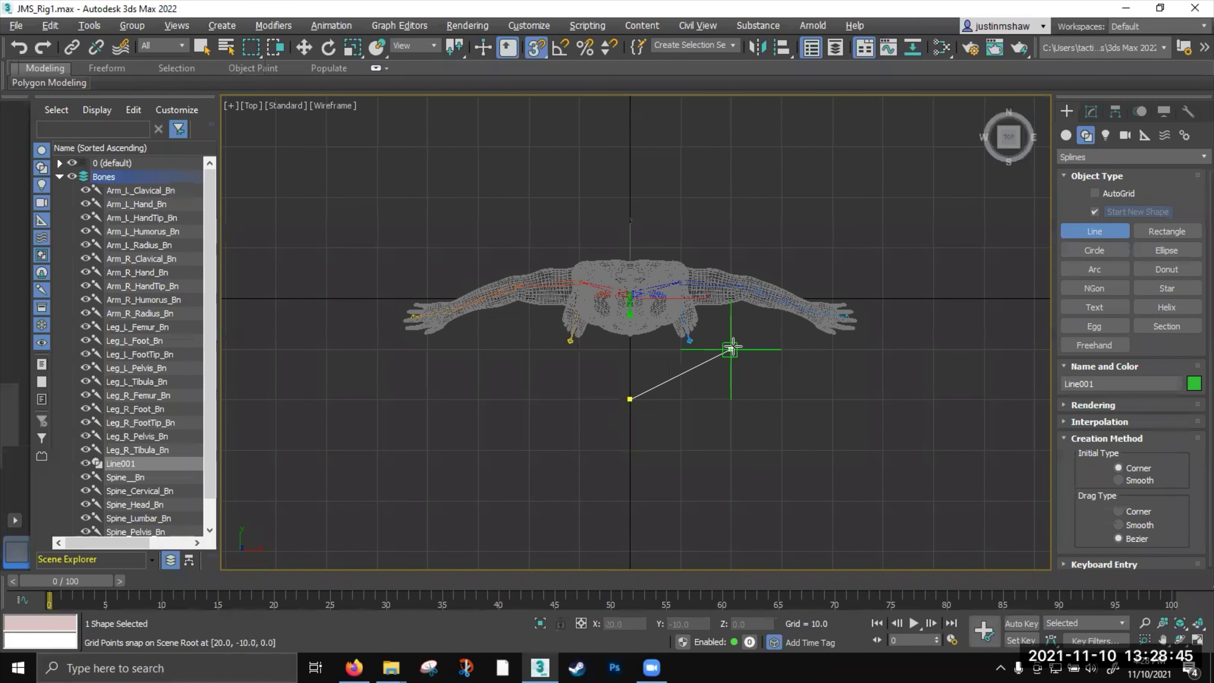
click(730, 349)
click(681, 349)
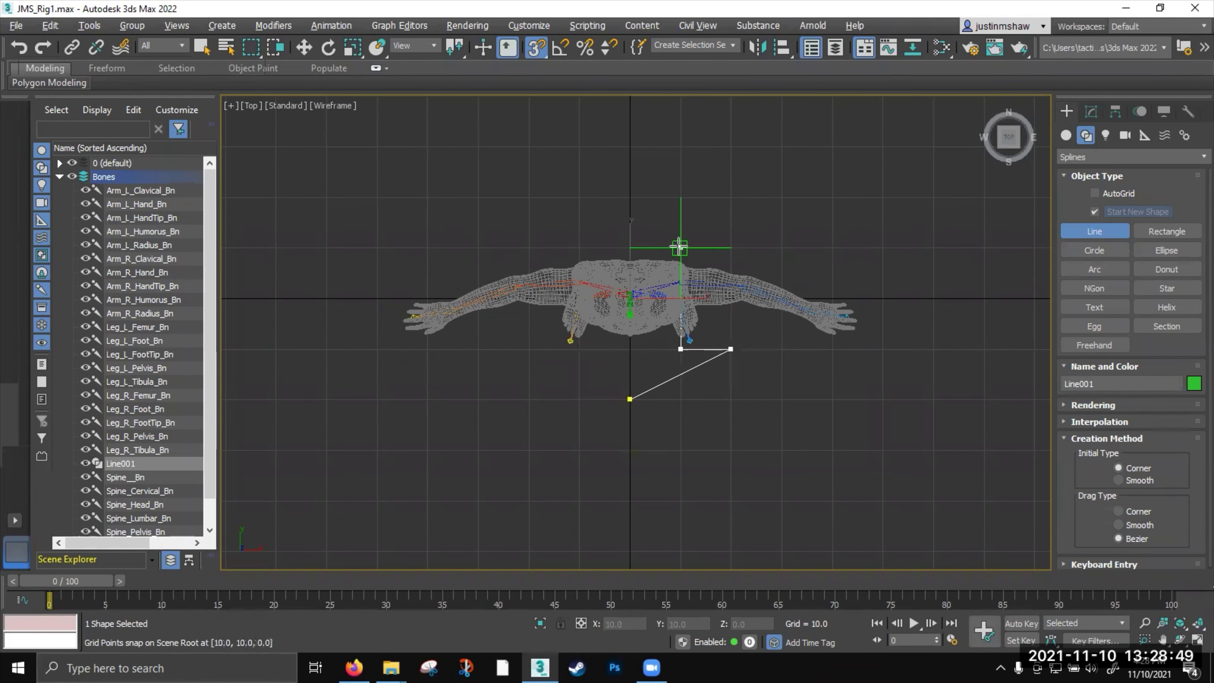
click(680, 247)
click(579, 247)
click(579, 349)
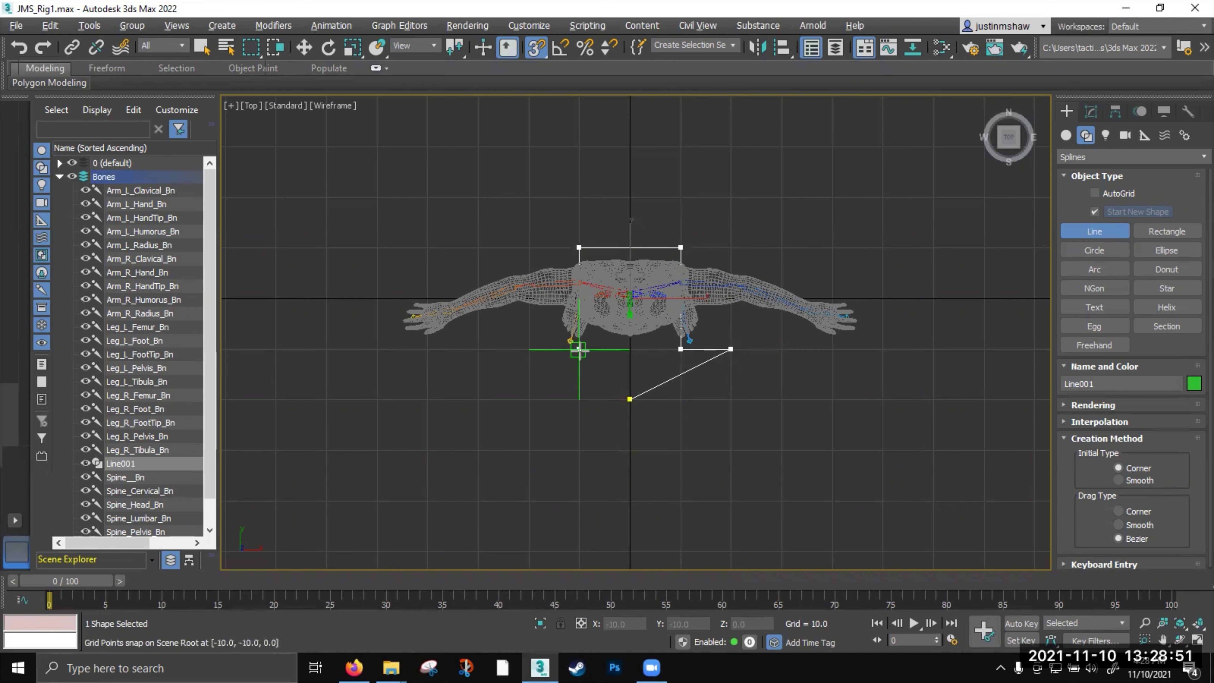
click(528, 349)
click(629, 400)
click(595, 348)
Move the arrow spline onto a new layer and name the layer Ctrls, working in the maximized Perspective view
key(alt+w)
right_click(770, 441)
key(alt+w)
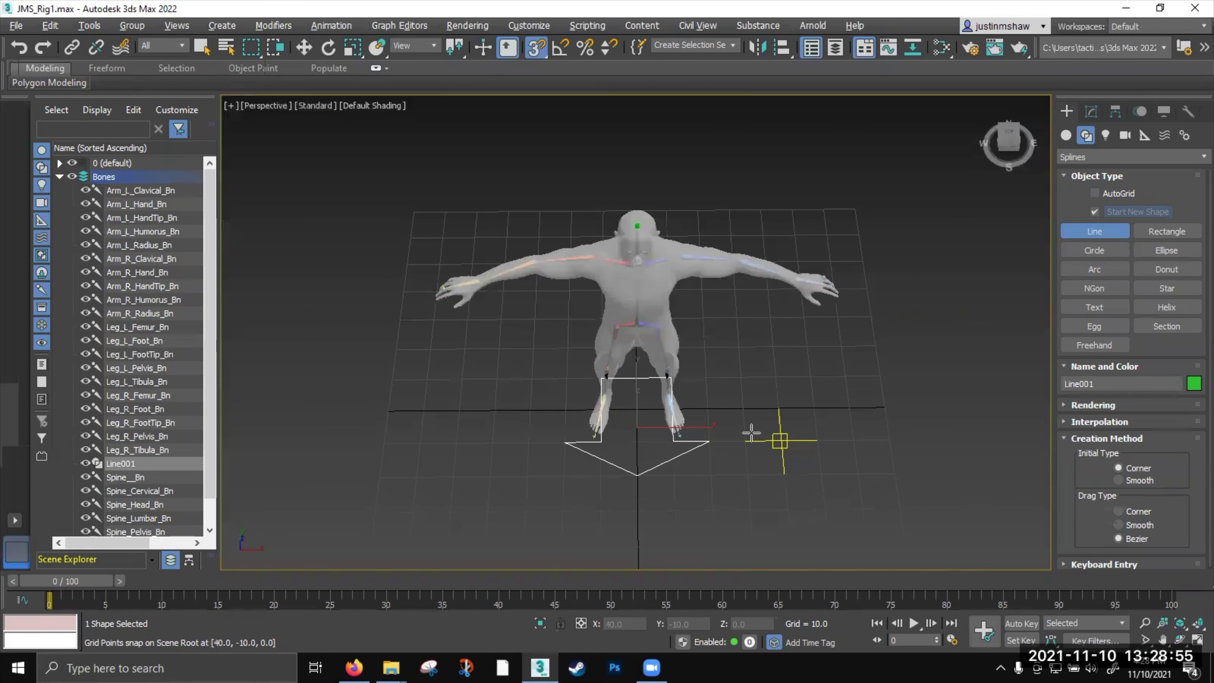
alt+middle_drag(635, 377, 637, 355)
scroll(651, 412, up, 4)
alt+middle_drag(653, 415, 669, 385)
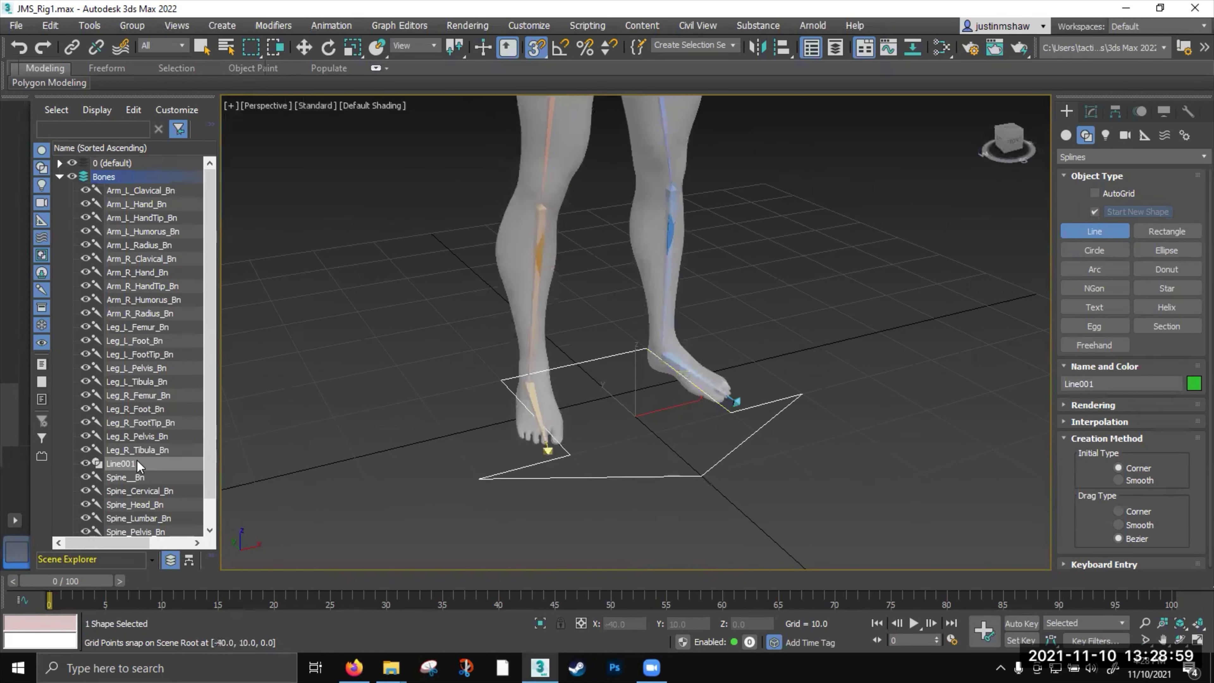
right_click(155, 463)
mouse_move(268, 502)
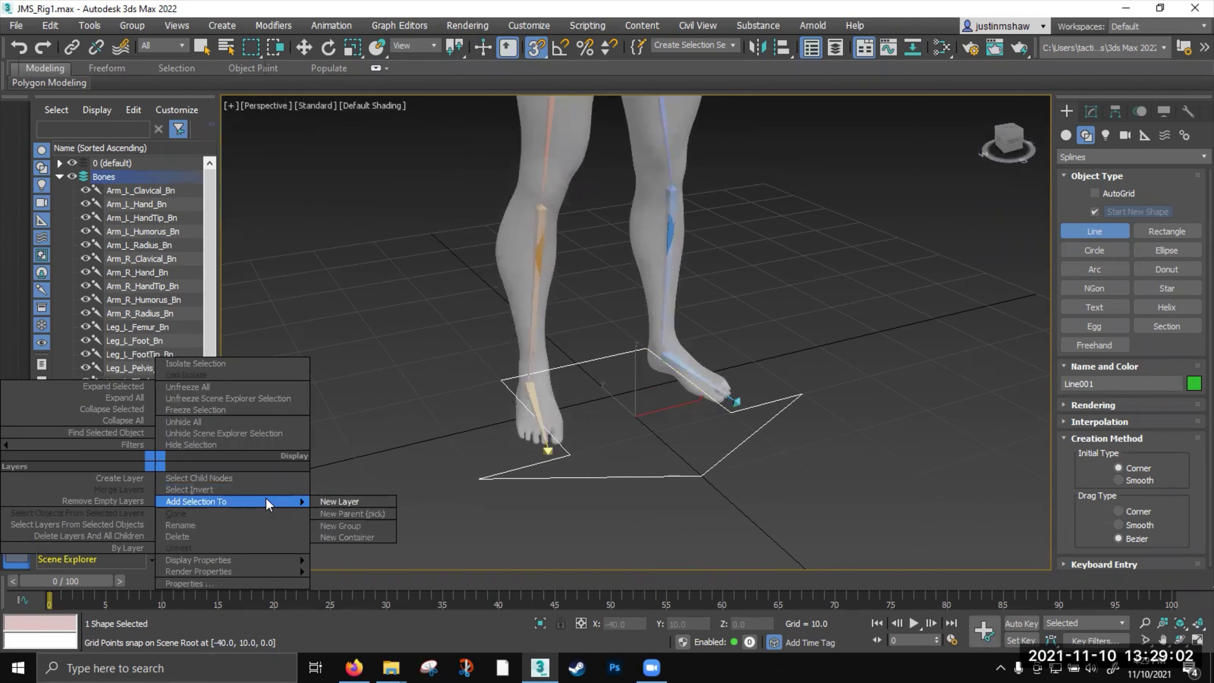
click(323, 501)
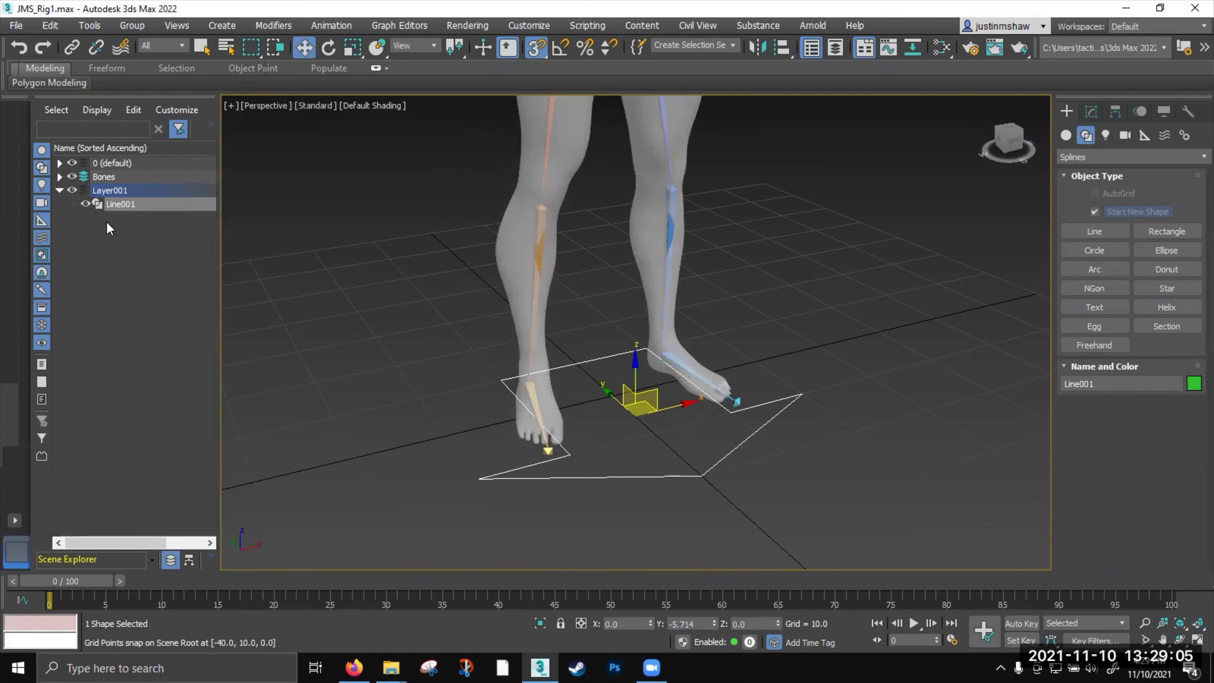
click(117, 191)
click(124, 190)
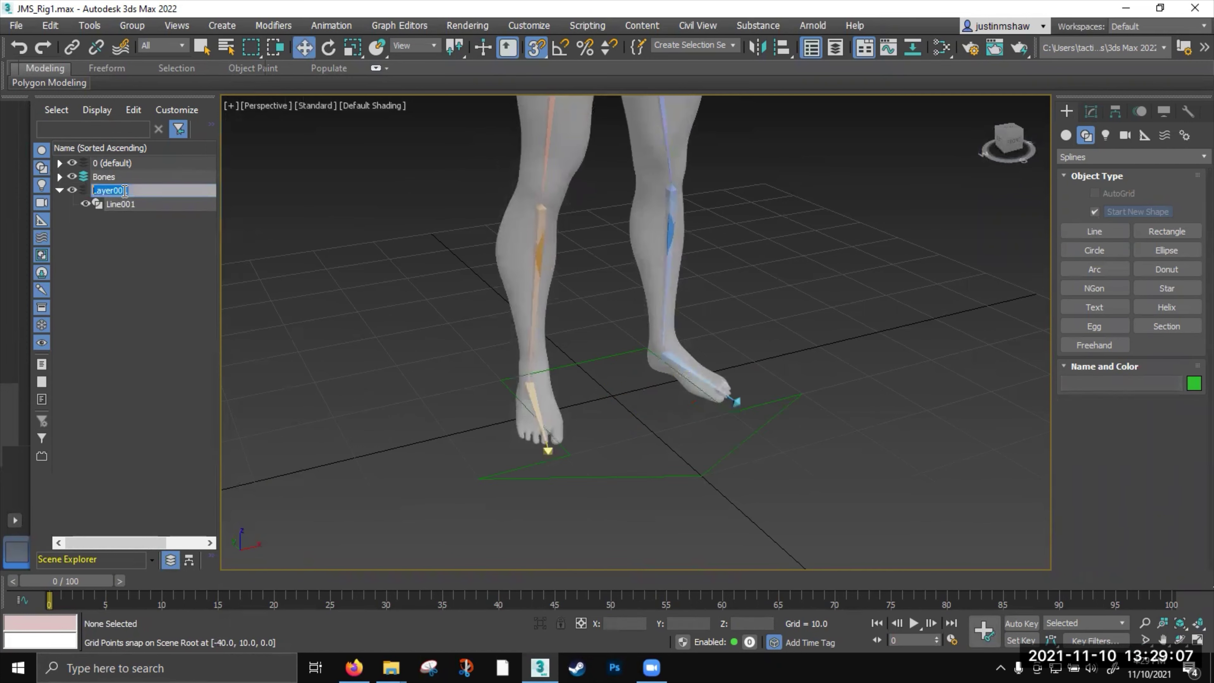
text(Ctrls)
key(Return)
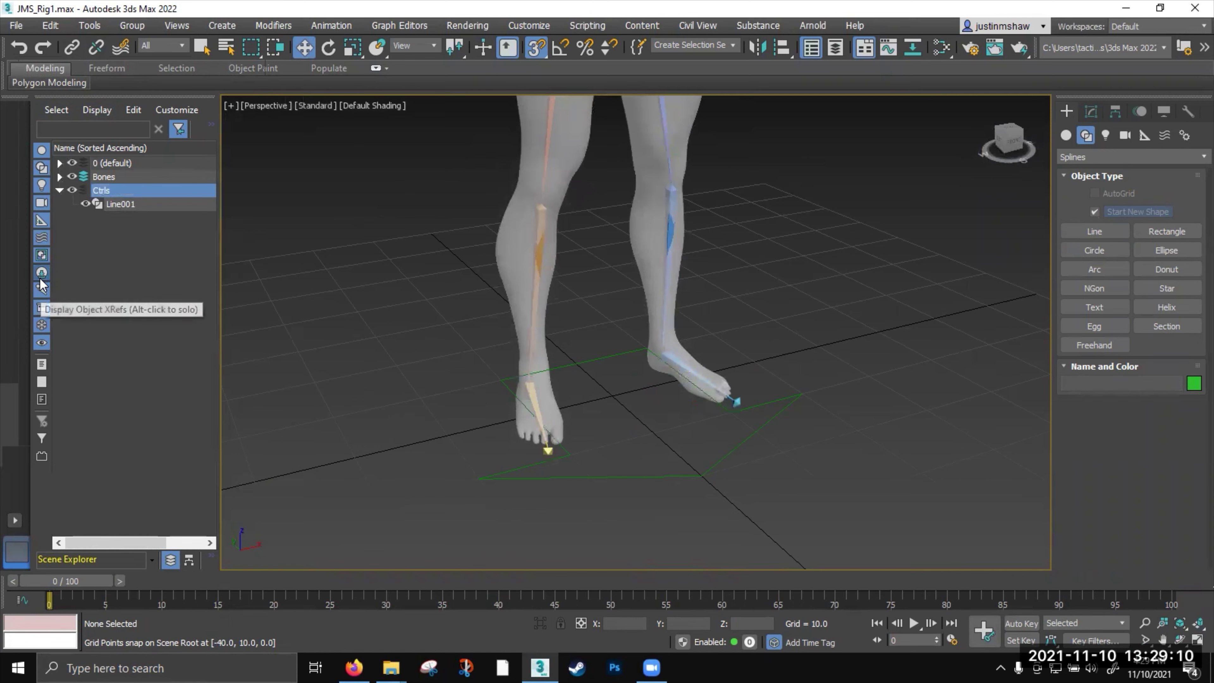
Rename the arrow spline in the Ctrls layer as Root_Ctrl
click(120, 206)
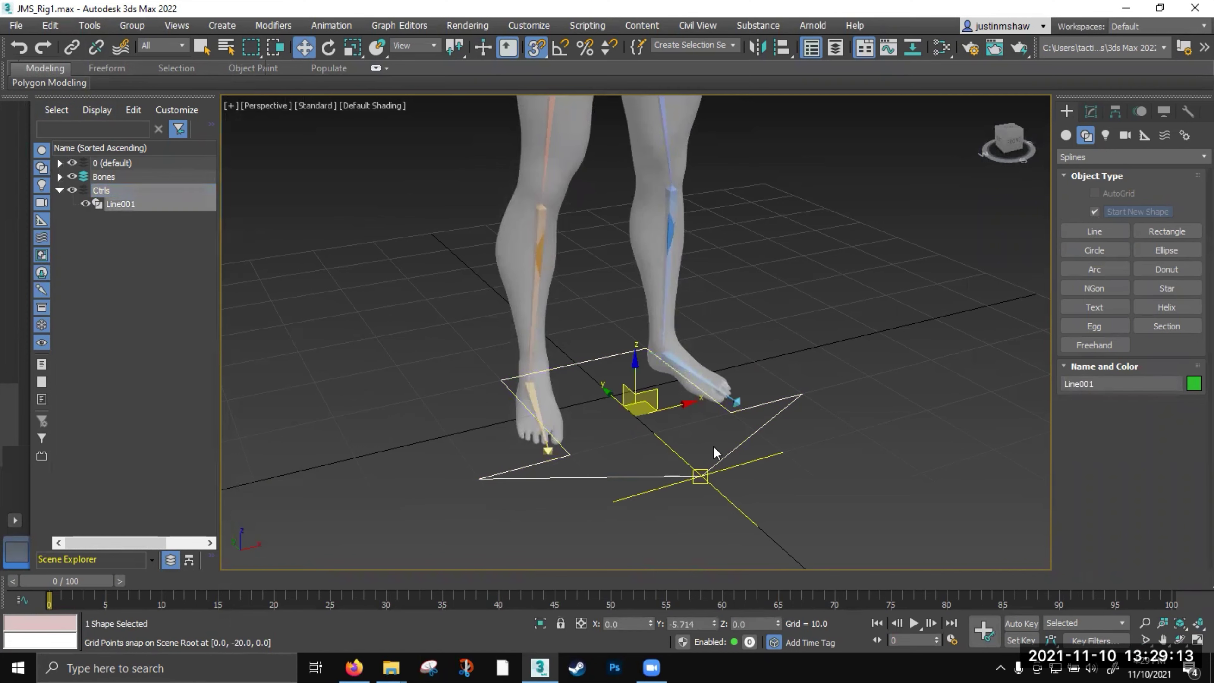
click(1115, 382)
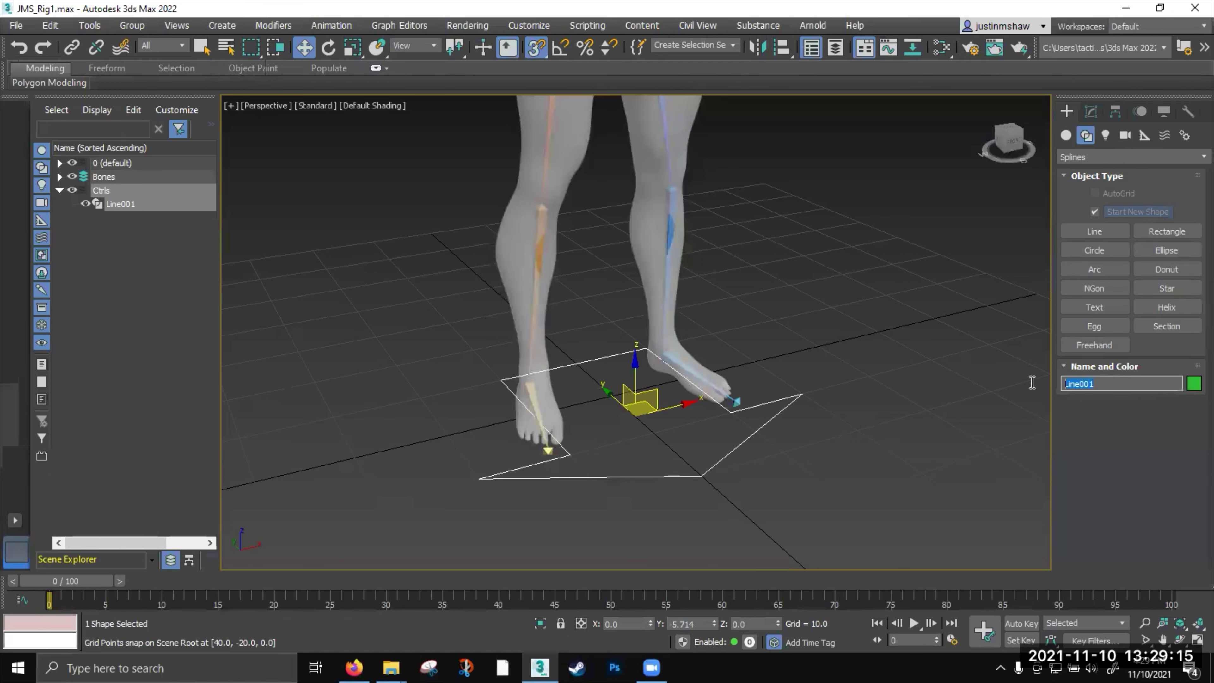
text(Root_Ctrl)
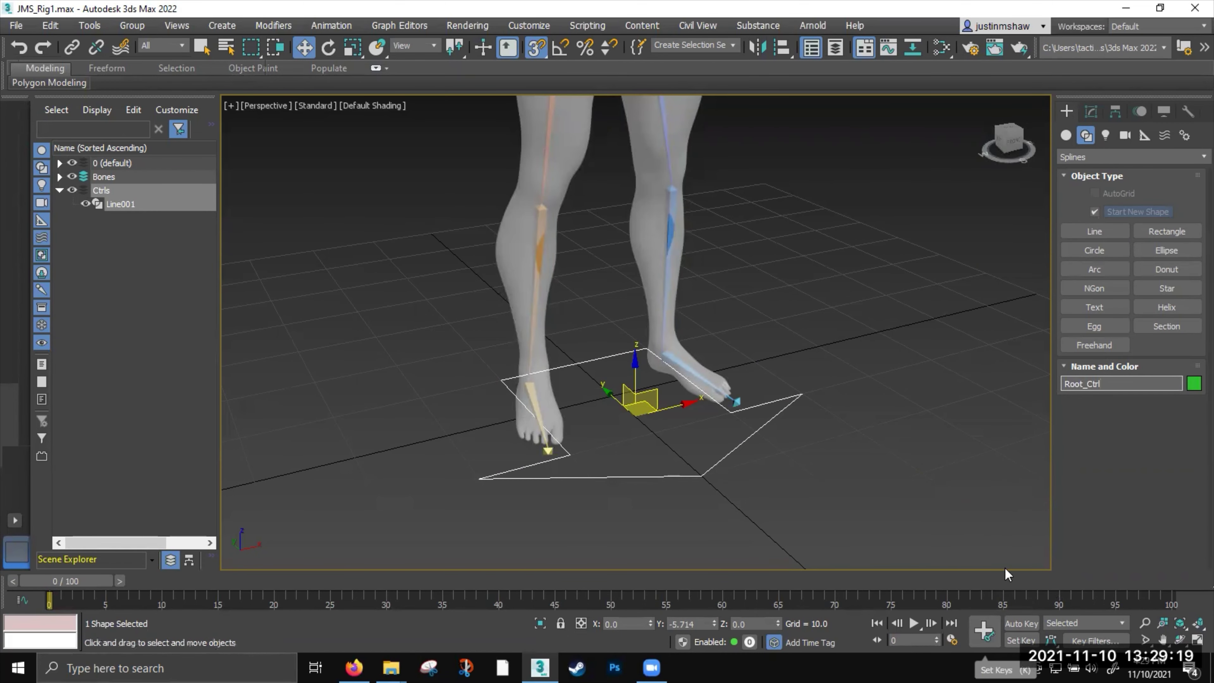
Enable the arrow spline's rendering in the viewport so it displays with thickness
middle_drag(732, 412, 740, 413)
click(1092, 113)
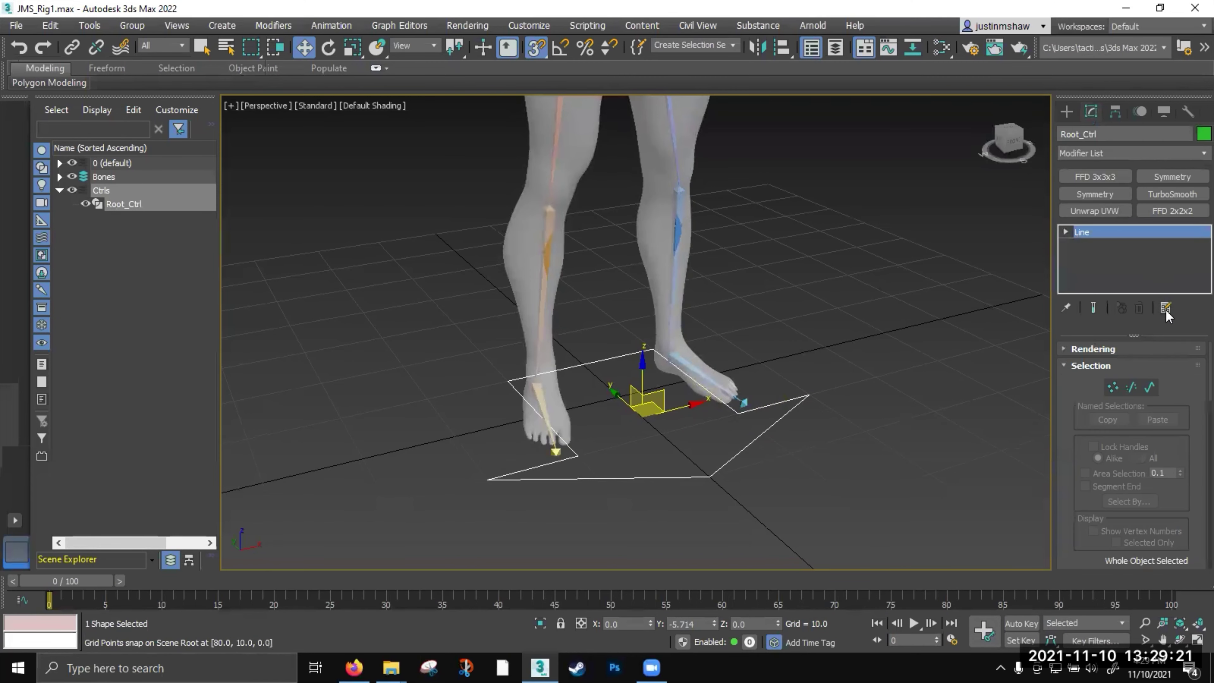
click(1068, 351)
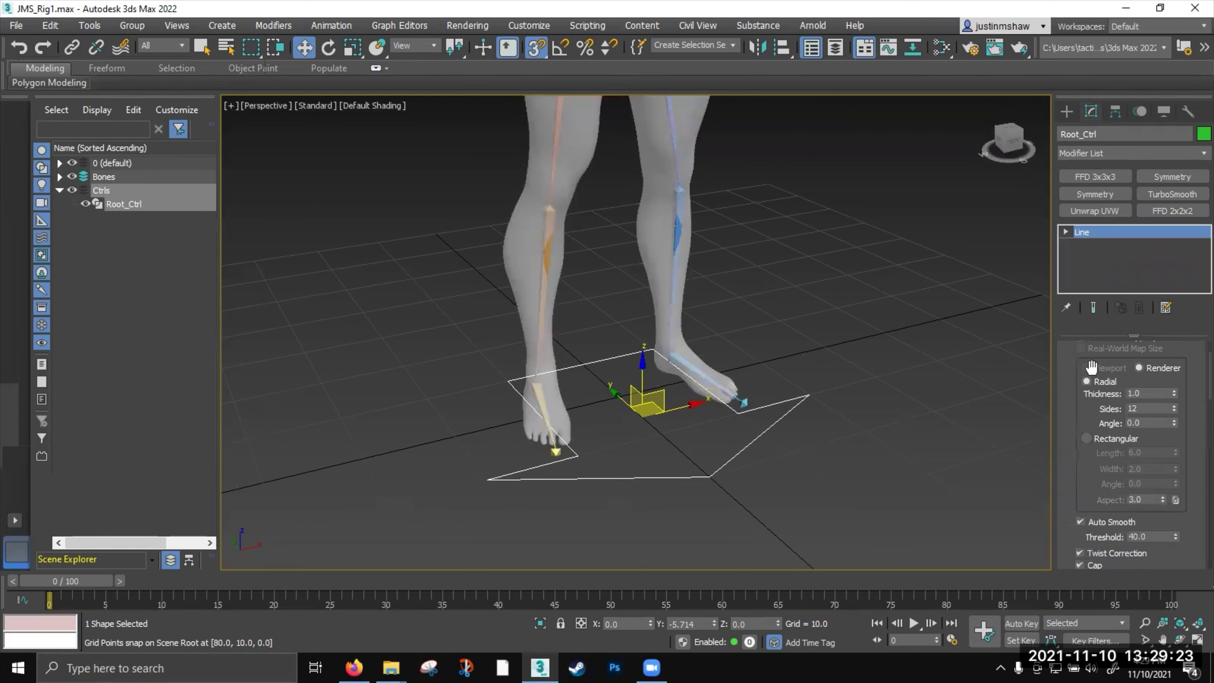
scroll(1061, 462, down, 2)
scroll(1081, 364, up, 1)
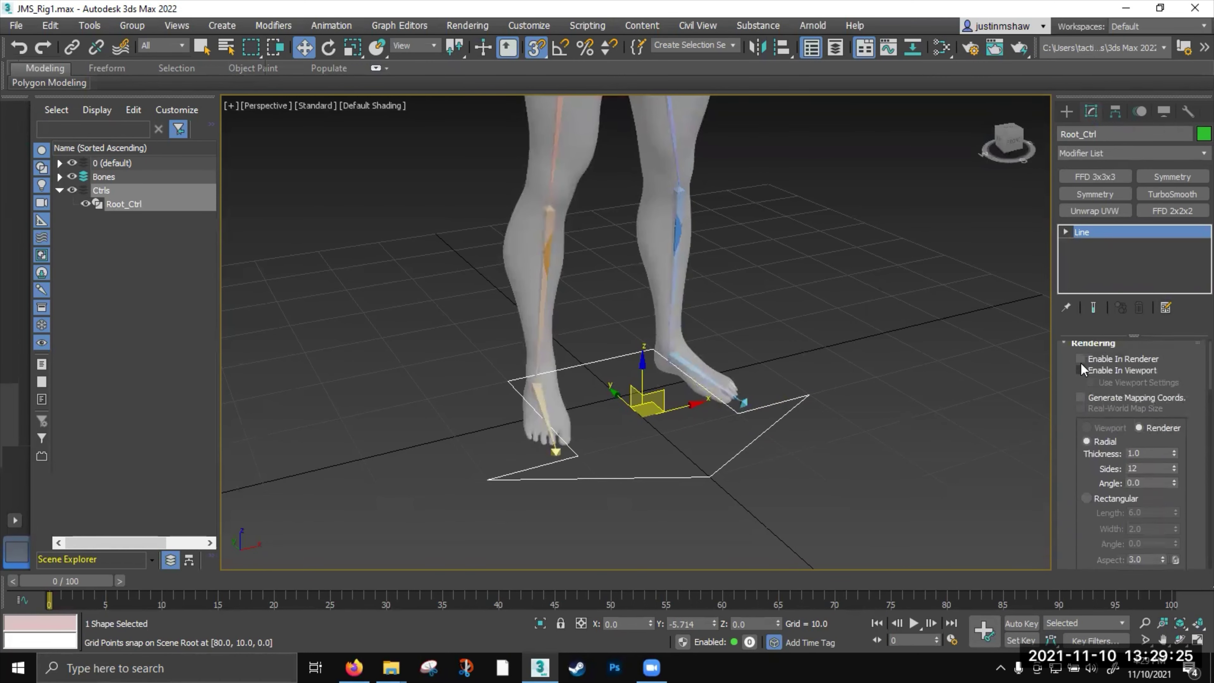
click(1081, 371)
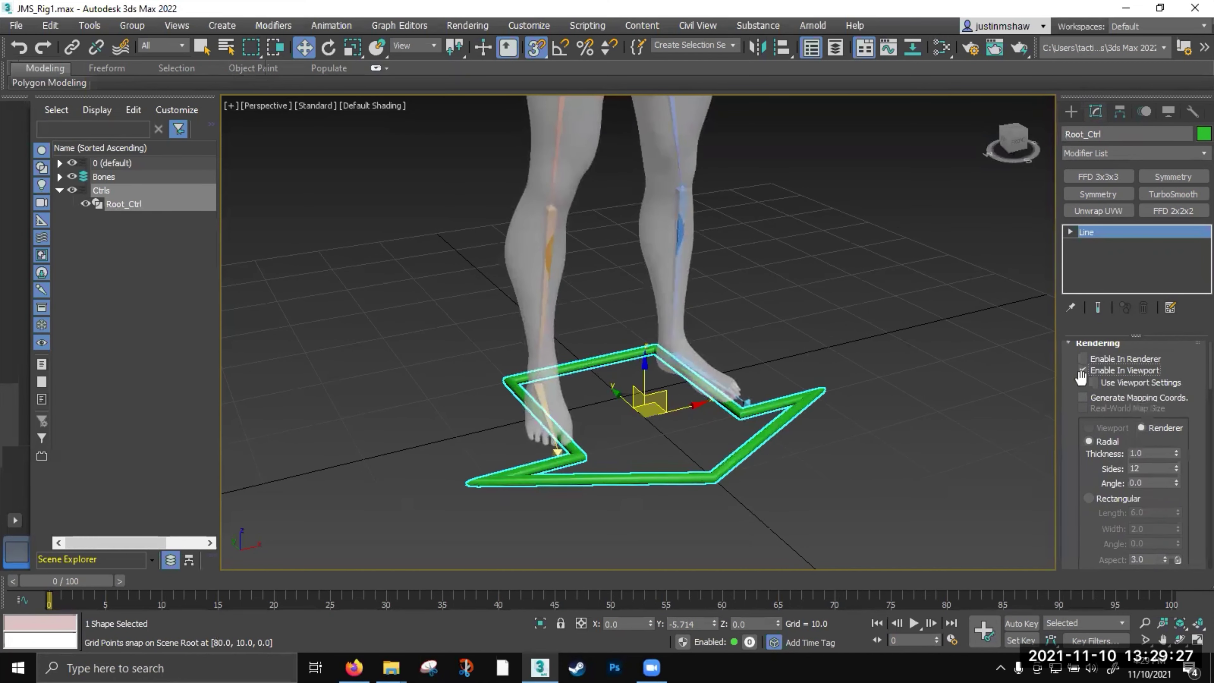
Display edged faces and reduce the arrow spline's radial sides to 3
scroll(1063, 417, down, 2)
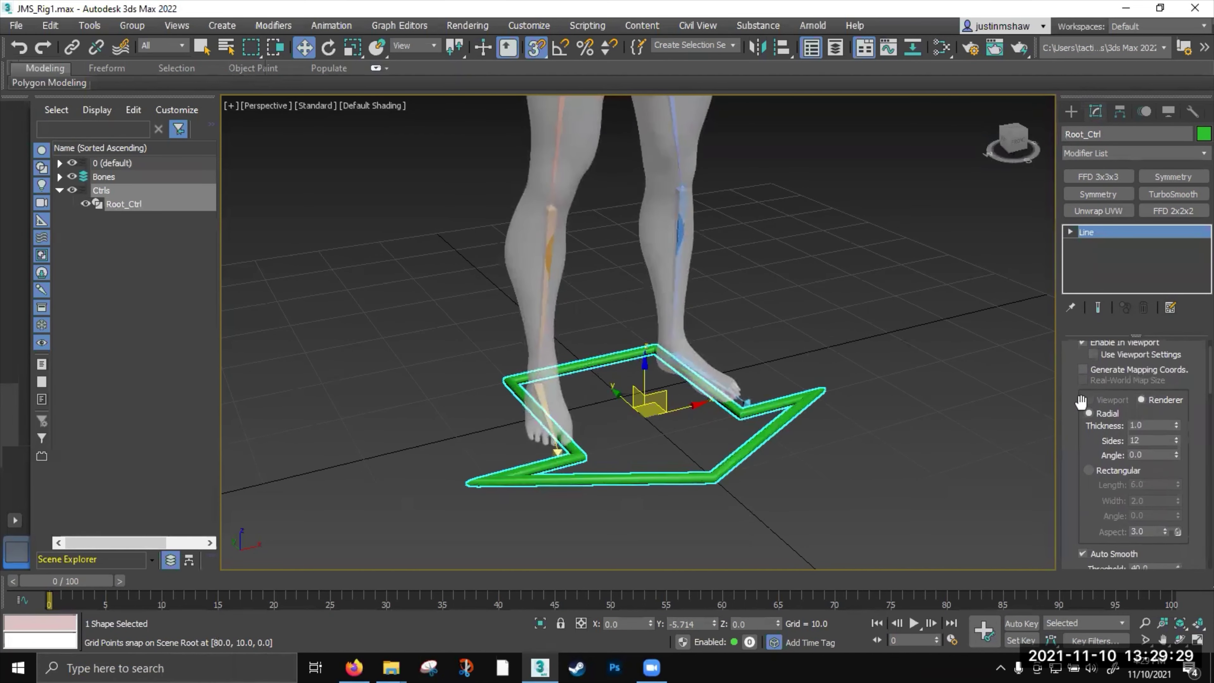
scroll(715, 451, up, 5)
key(F4)
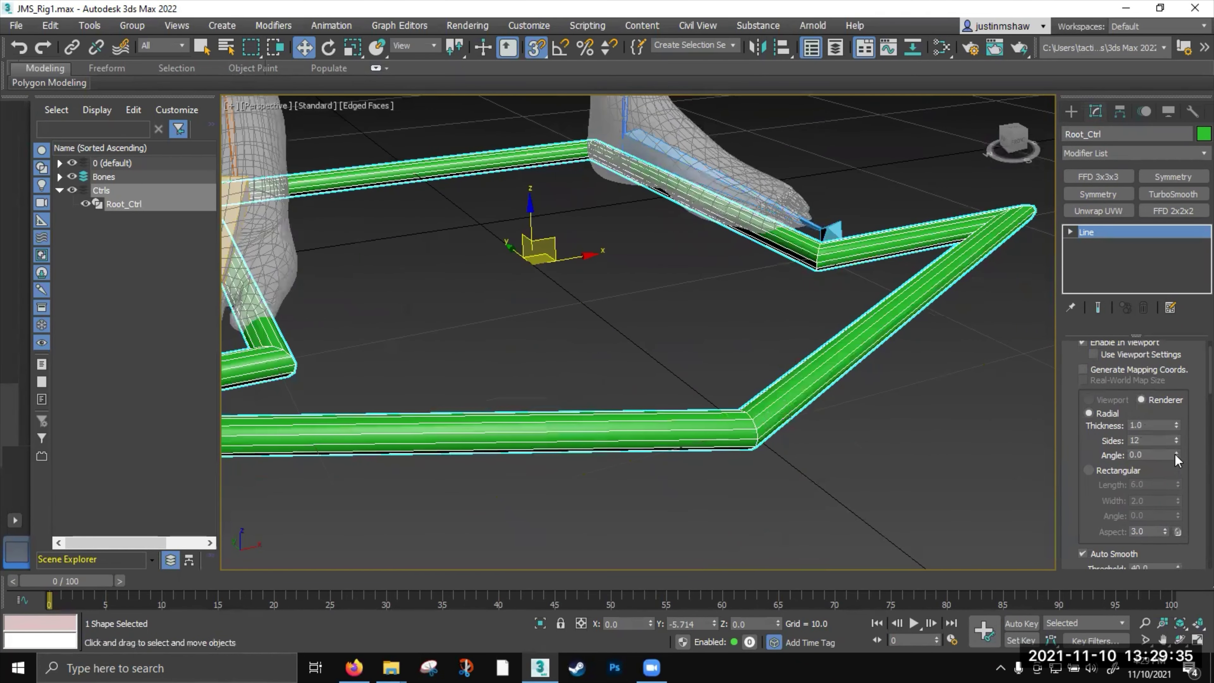
right_click(1176, 443)
scroll(688, 412, down, 5)
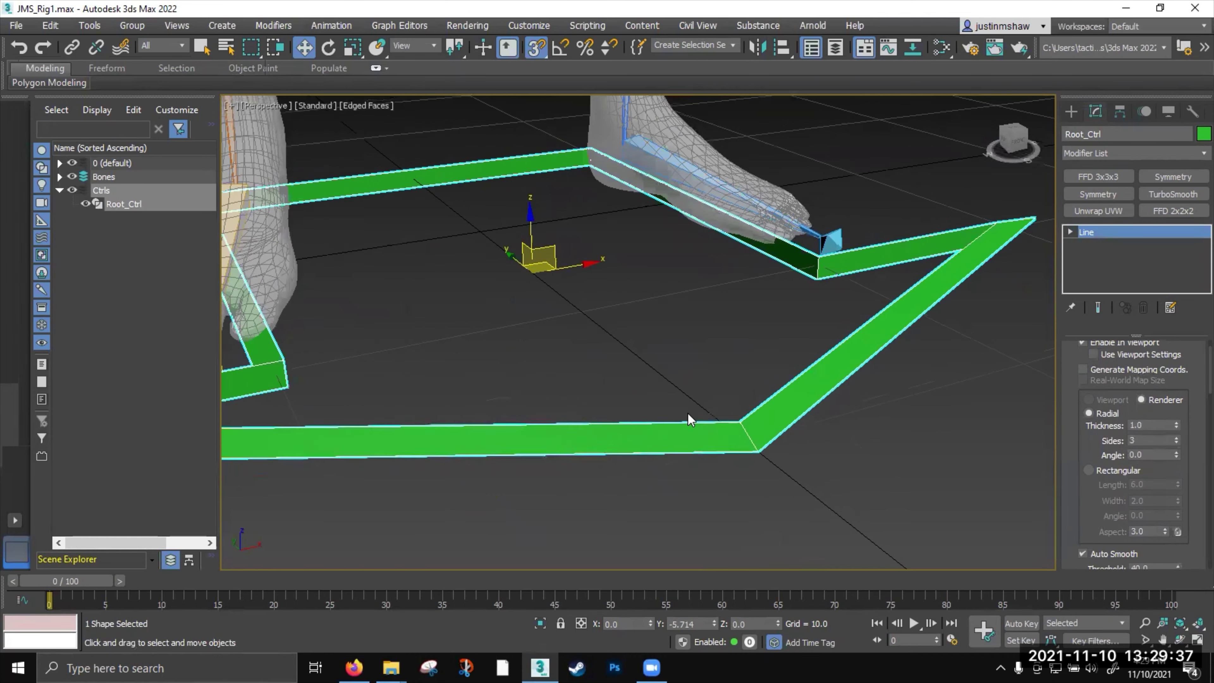
alt+middle_drag(736, 395, 652, 433)
alt+middle_drag(818, 430, 672, 360)
scroll(678, 395, up, 3)
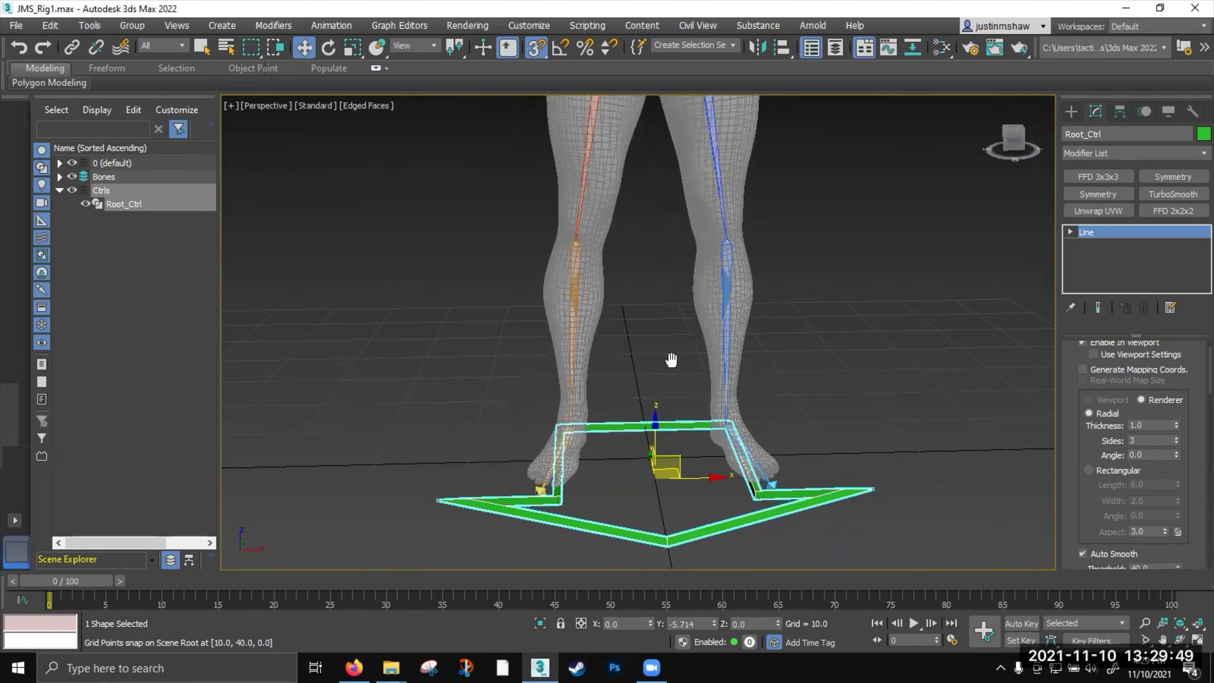
Turn snapping off and draw a circle spline on the ground in front of the arrow's tip
click(536, 47)
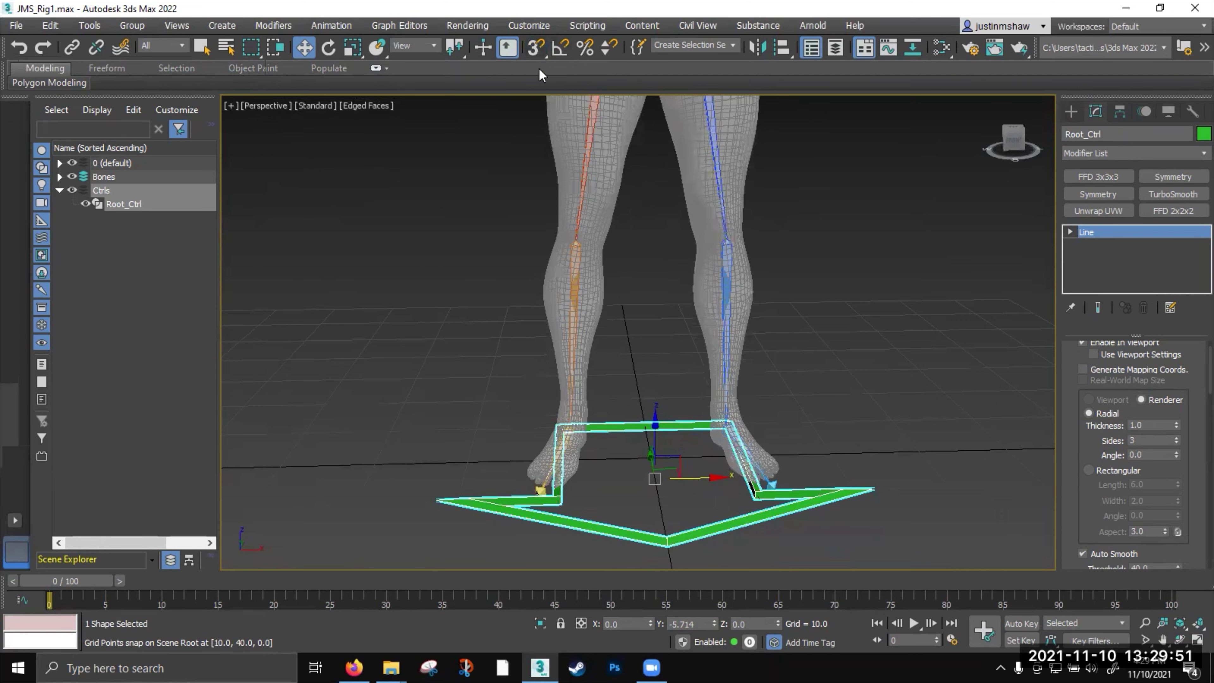
scroll(667, 365, down, 3)
alt+middle_drag(667, 366, 668, 378)
middle_drag(667, 378, 630, 339)
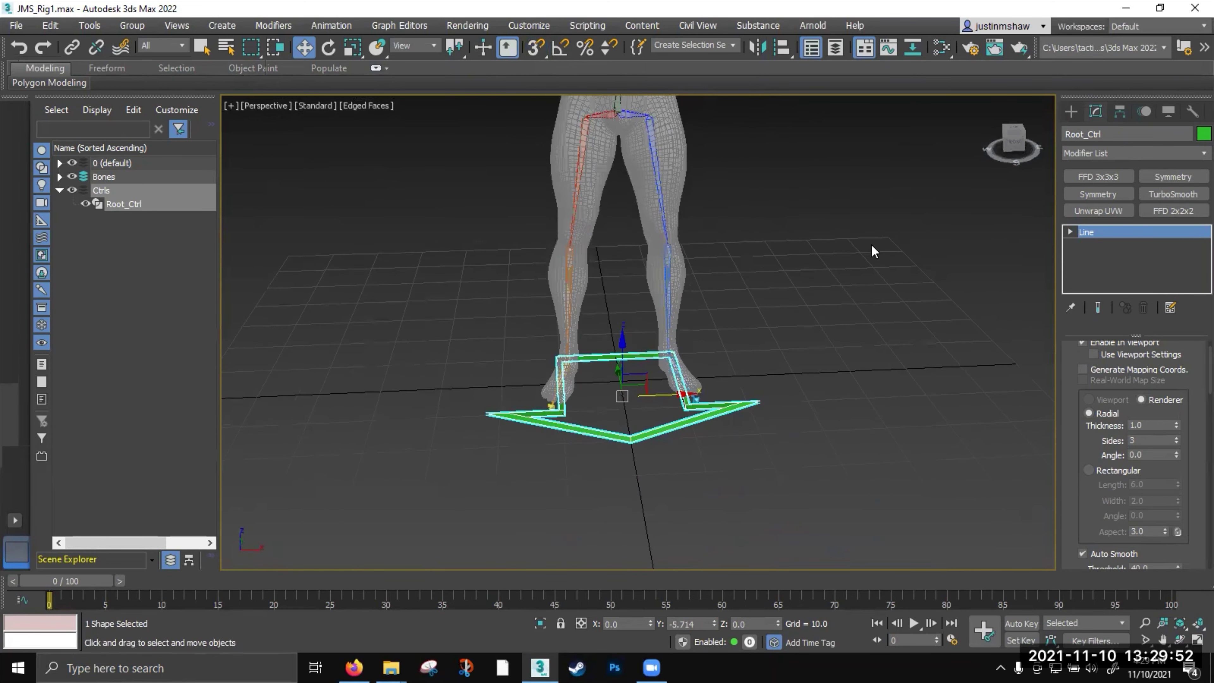
click(1071, 111)
click(1099, 250)
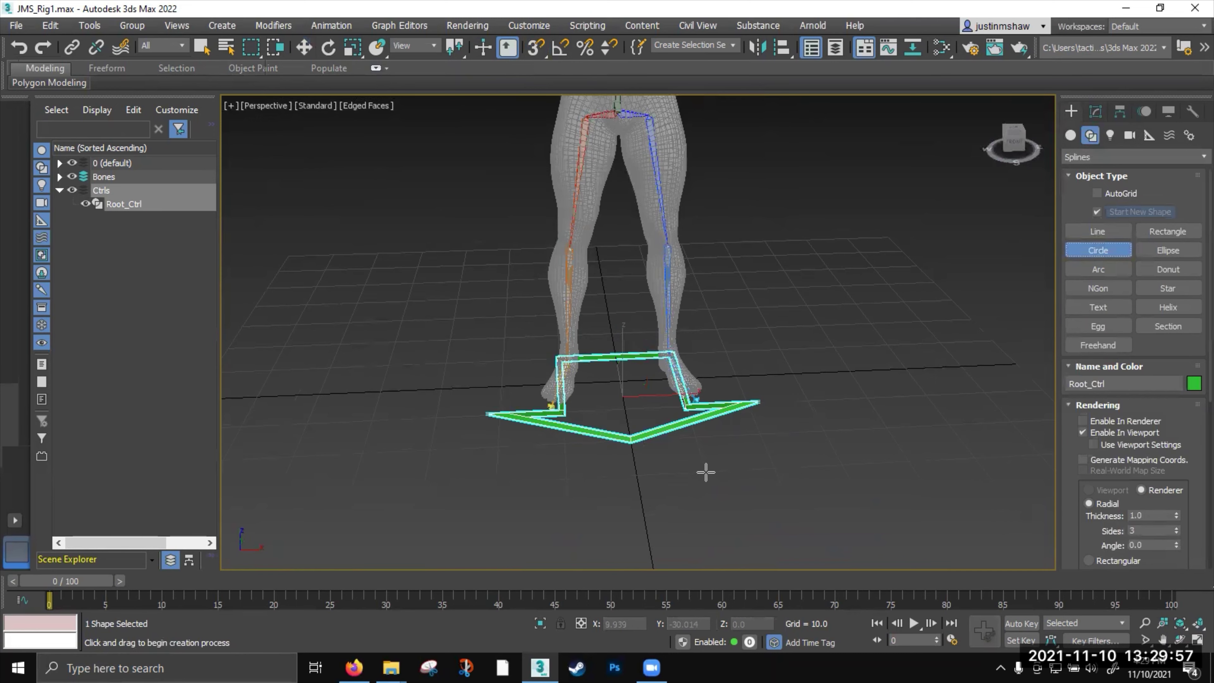
alt+middle_drag(616, 399, 631, 407)
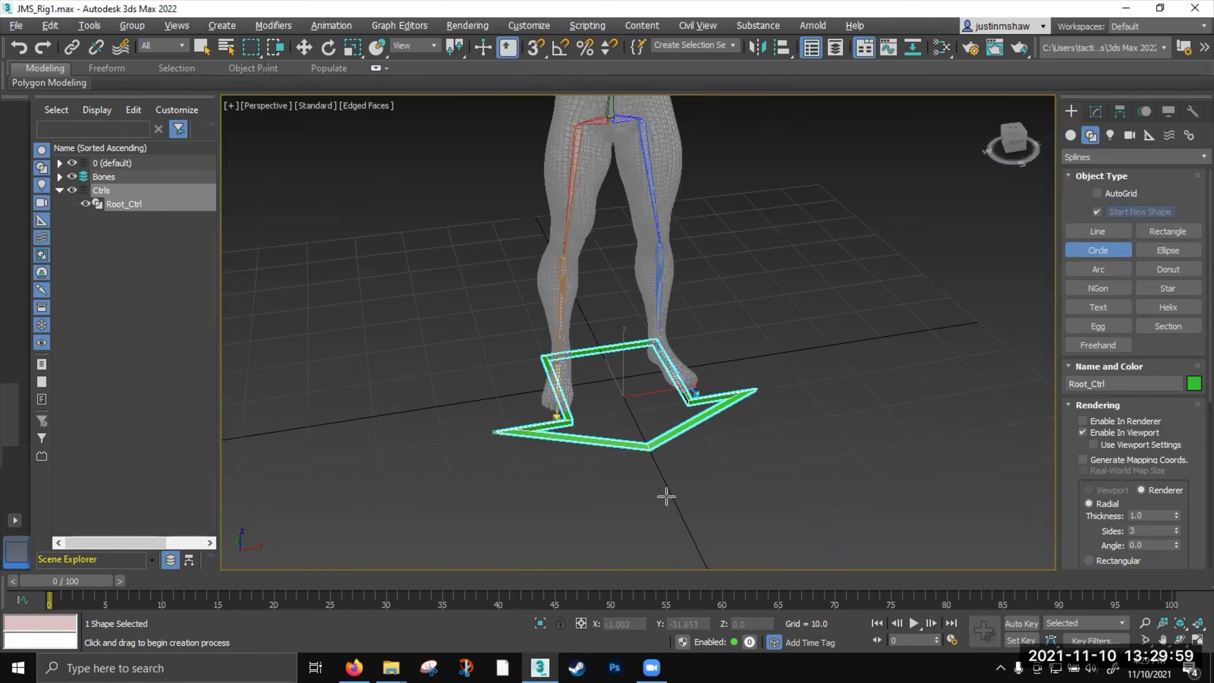
drag(670, 488, 760, 492)
Rename the new circle spline as Spine_Ctrl
scroll(699, 471, up, 4)
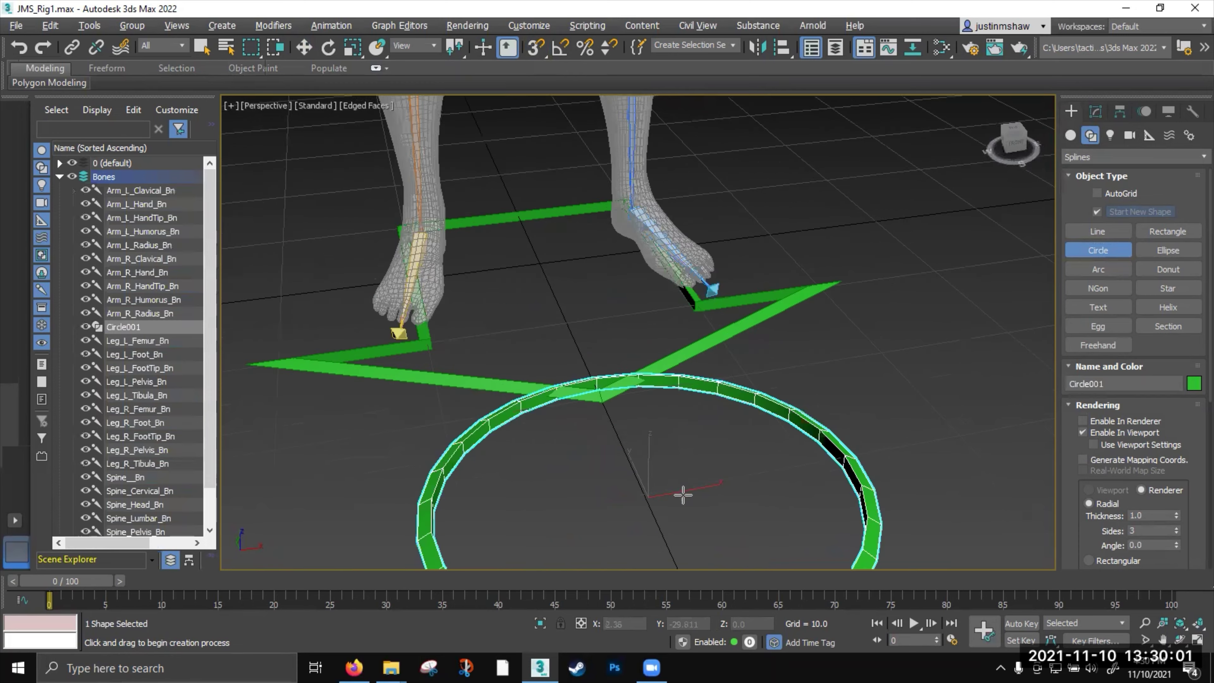
scroll(700, 471, down, 4)
scroll(724, 462, down, 2)
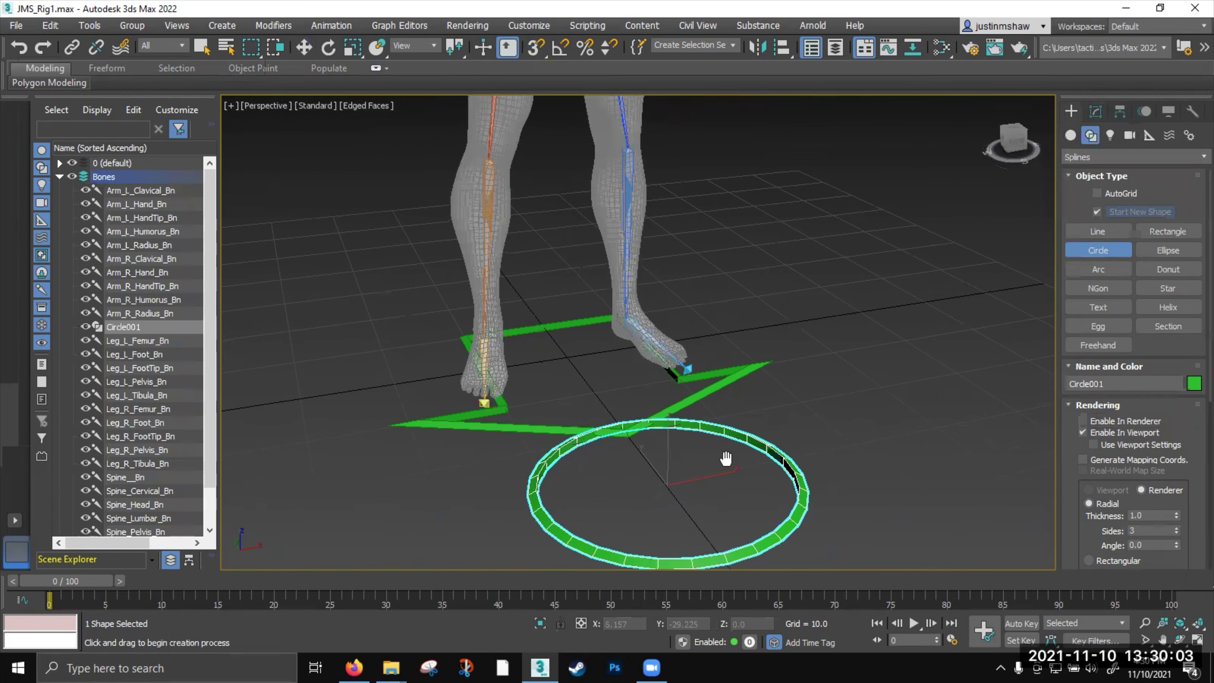
drag(1113, 385, 1009, 384)
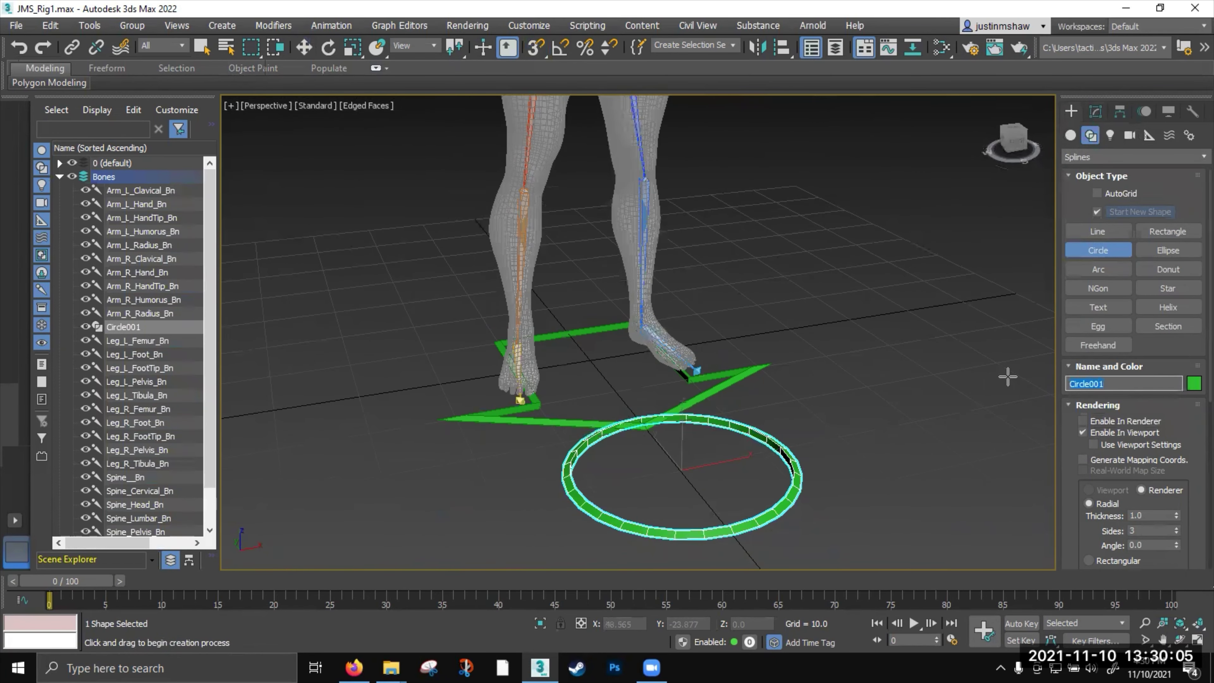
text(Spine_Ctrl)
Center the Spine_Ctrl circle under the character by setting its X and Y position to 0
middle_drag(604, 481, 684, 475)
scroll(632, 470, down, 1)
key(w)
right_click(650, 623)
right_click(714, 623)
middle_drag(594, 389, 656, 501)
alt+middle_drag(656, 500, 634, 488)
scroll(634, 487, down, 1)
mouse_move(617, 420)
middle_down()
mouse_move(620, 436)
mouse_move(612, 423)
middle_up()
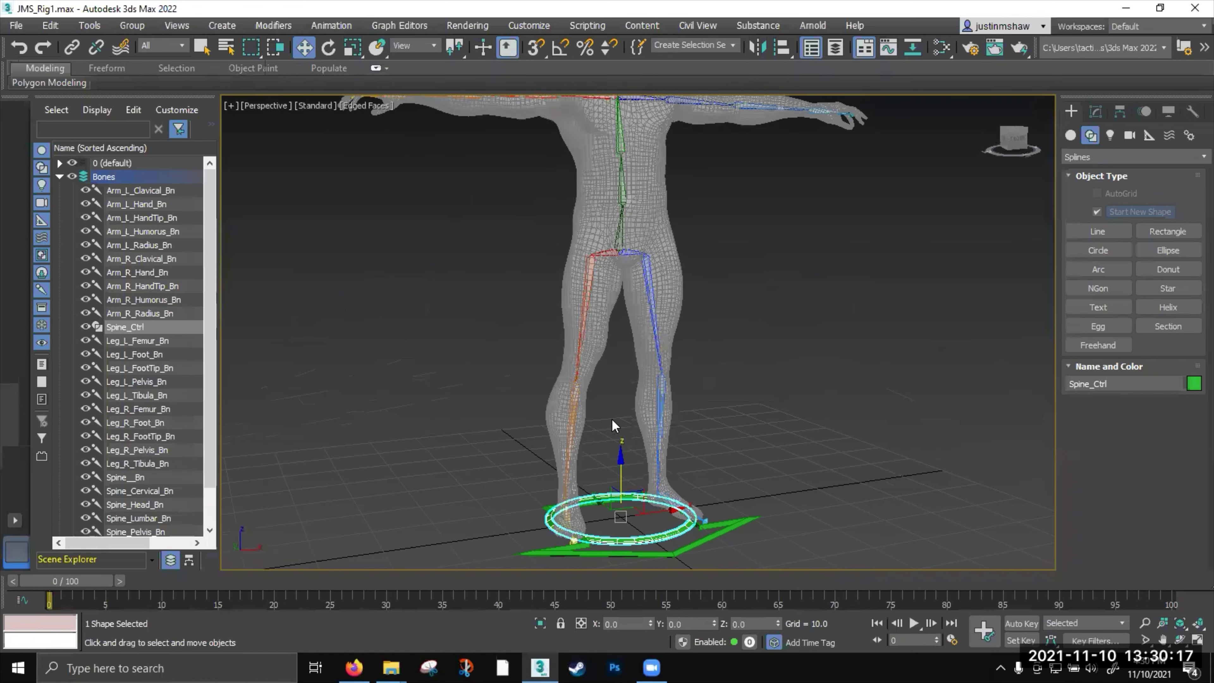
Copy the Spine_Ctrl circle about 8 units straight up, keeping the default copy name
mouse_move(622, 469)
mouse_down()
mouse_move(626, 203)
mouse_move(628, 419)
mouse_up()
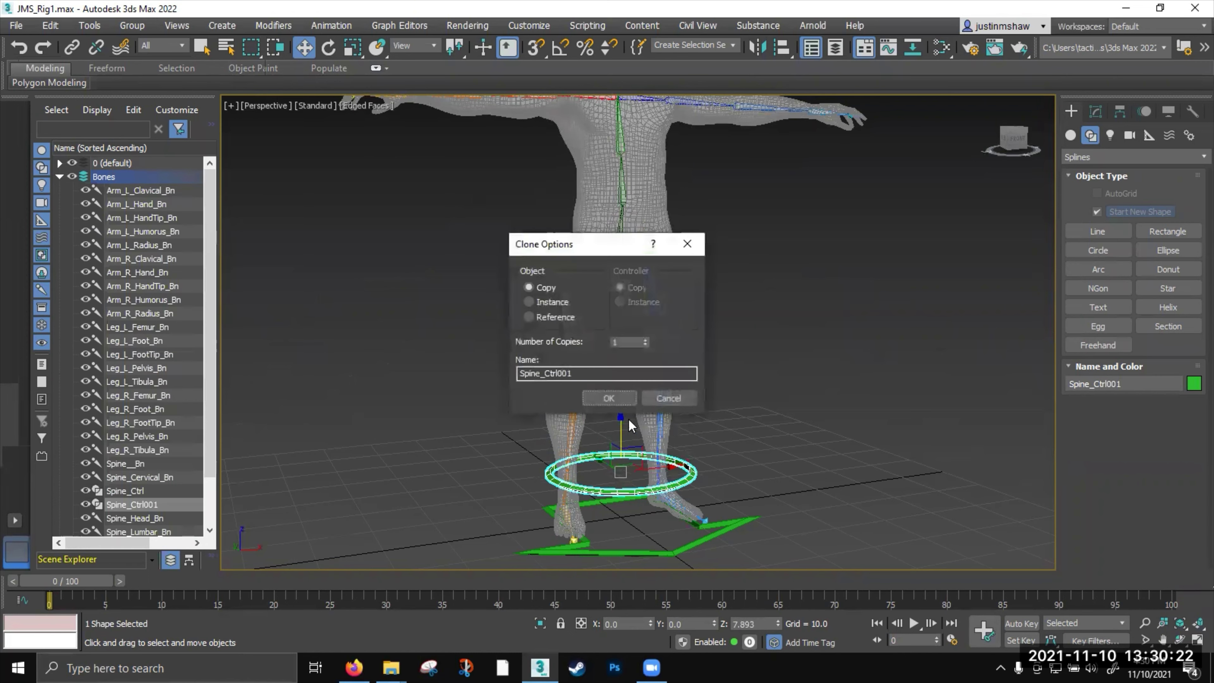
click(608, 397)
scroll(643, 323, up, 3)
Raise the original Spine_Ctrl circle to the hips and align its pivot to the Spine_Pelvis bone's pivot in X, Y and Z
click(646, 317)
alt+middle_drag(646, 317, 649, 378)
scroll(626, 342, up, 3)
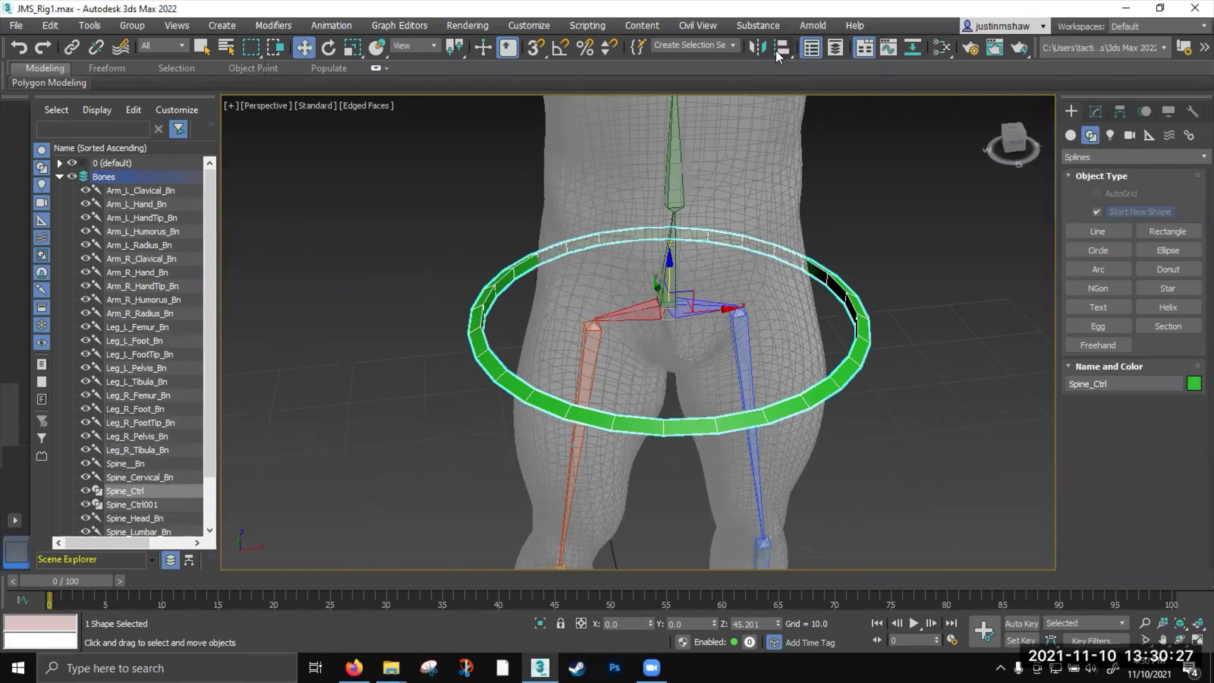
click(780, 51)
click(680, 298)
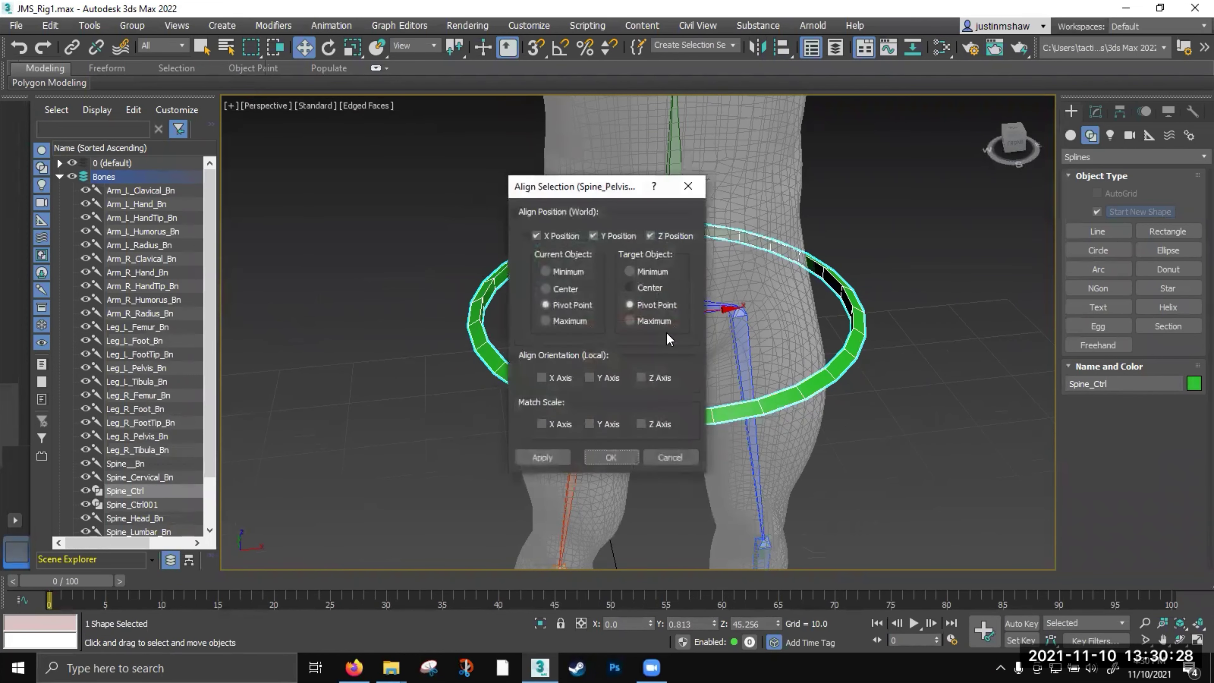
click(622, 460)
Make an enlarged copy of the hip circle at about 123% scale and name it Spine_Hips_Ctrl
mouse_move(706, 350)
alt+middle_down()
mouse_move(698, 321)
mouse_move(694, 347)
mouse_move(727, 348)
mouse_move(669, 355)
mouse_move(712, 361)
alt+middle_up()
key(r)
shift+drag(673, 325, 689, 306)
click(564, 373)
drag(561, 374, 605, 374)
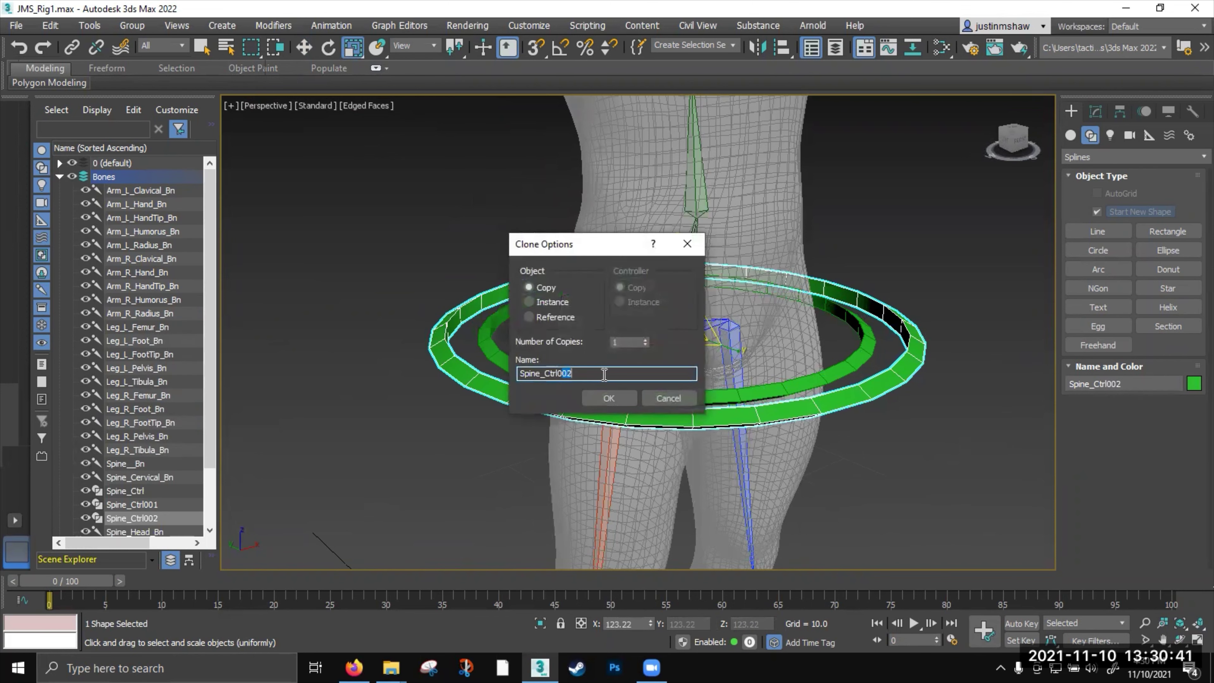
key(BackSpace)
text(_)
click(610, 399)
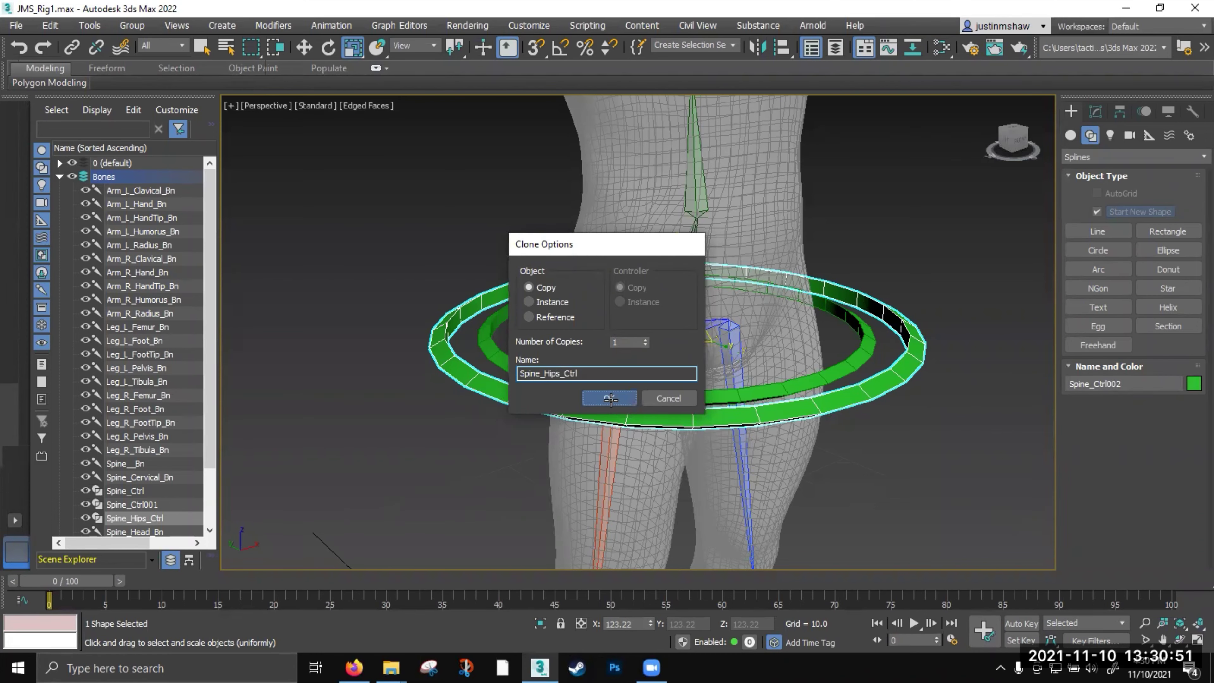
Rename the inner hip circle as Spine_Upperbody_Ctrl
click(789, 385)
click(1089, 385)
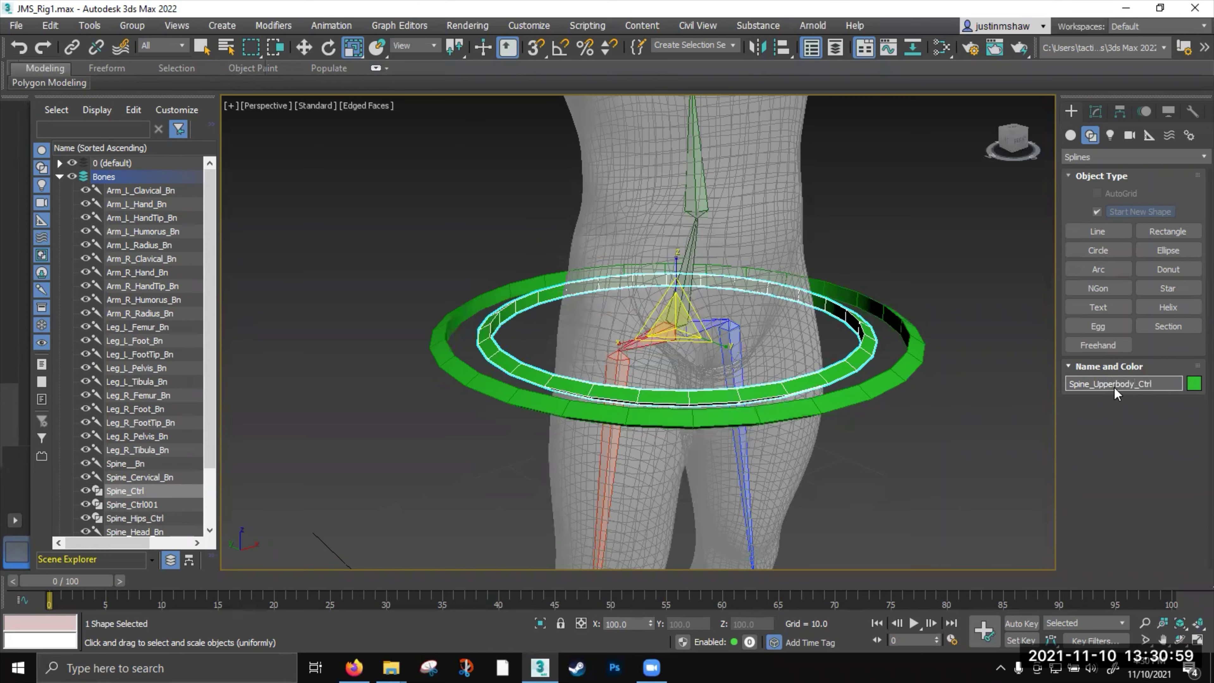
key(Return)
Copy the Spine_Upperbody_Ctrl circle straight up to the waist, keeping the default copy name
middle_drag(850, 367, 842, 381)
scroll(842, 380, down, 5)
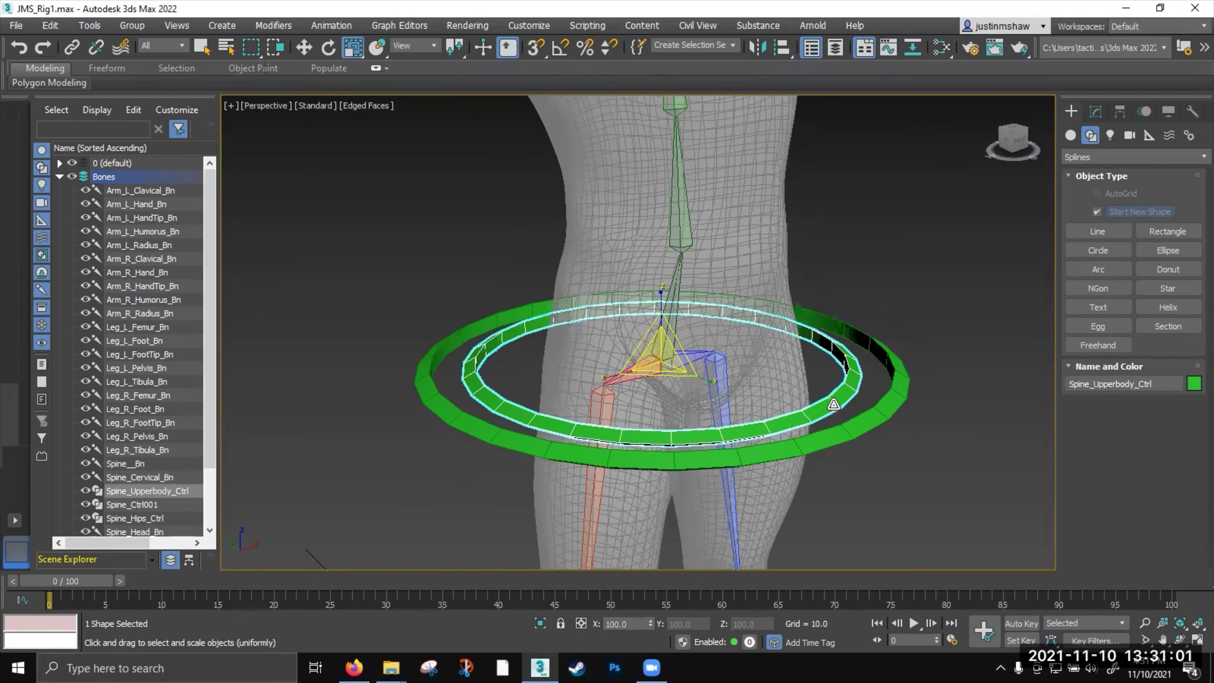
key(w)
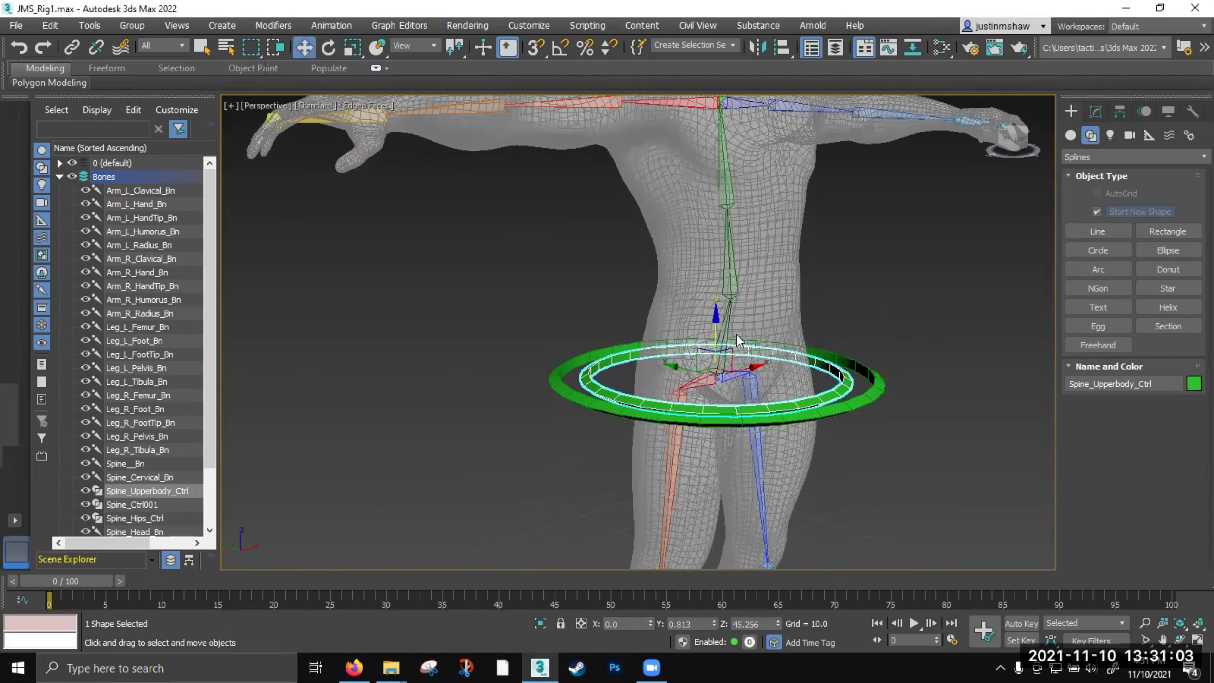
scroll(736, 334, up, 4)
middle_drag(725, 239, 702, 322)
scroll(710, 291, down, 4)
shift+drag(682, 392, 694, 293)
click(616, 401)
Scale the copied waist circle down uniformly to about 70%
key(r)
alt+middle_drag(677, 383, 699, 328)
drag(698, 328, 698, 371)
Set the waist circle's radial thickness to 1.585
click(1099, 109)
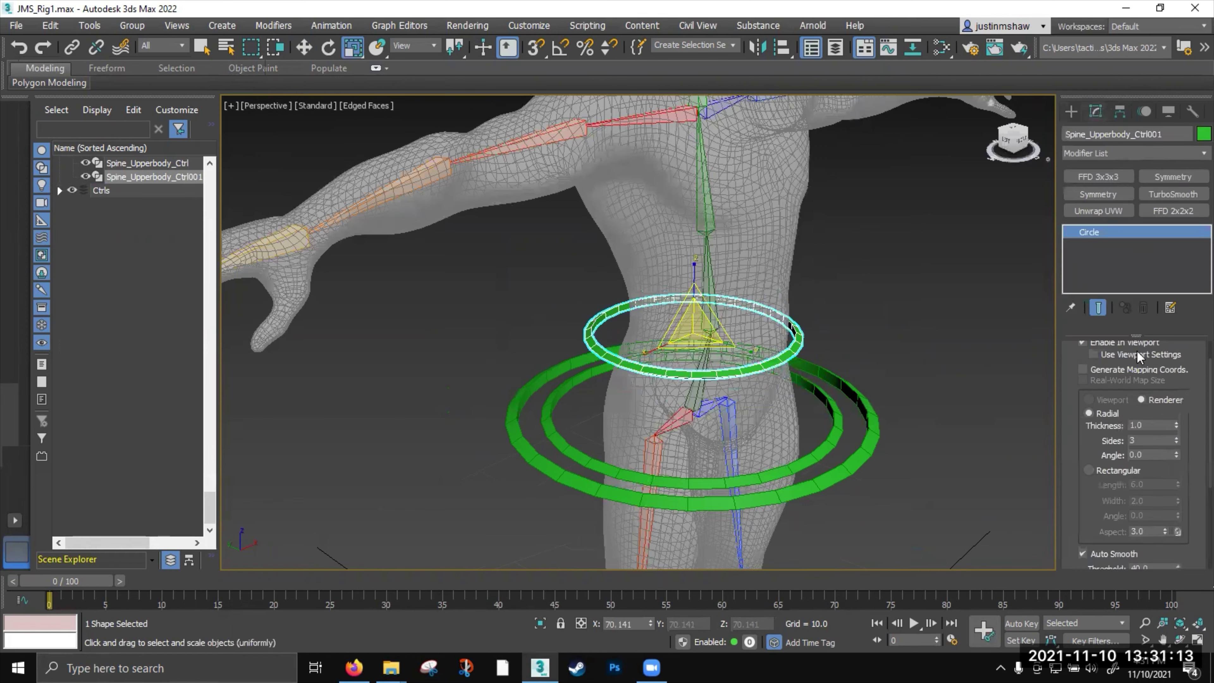
drag(1177, 426, 1180, 370)
drag(1176, 455, 1193, 39)
right_click(1193, 39)
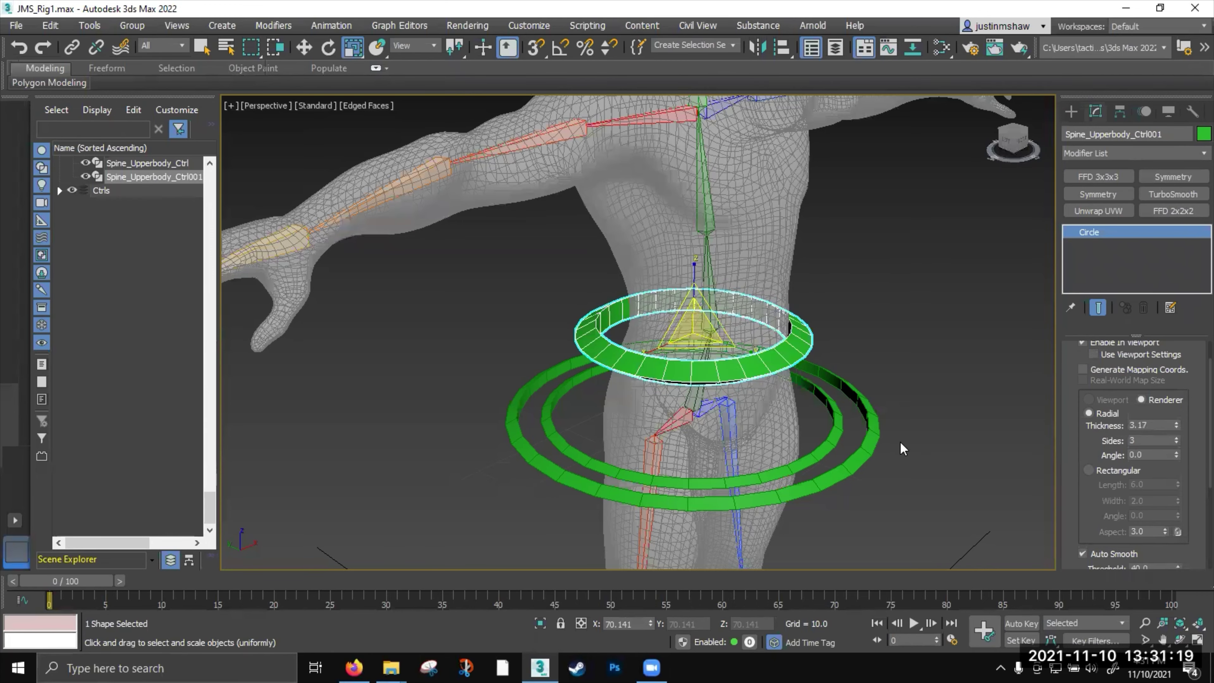
drag(1176, 424, 1175, 458)
Align the waist circle to the pivot of the spine bone at the waist
alt+middle_drag(841, 390, 805, 385)
key(alt+a)
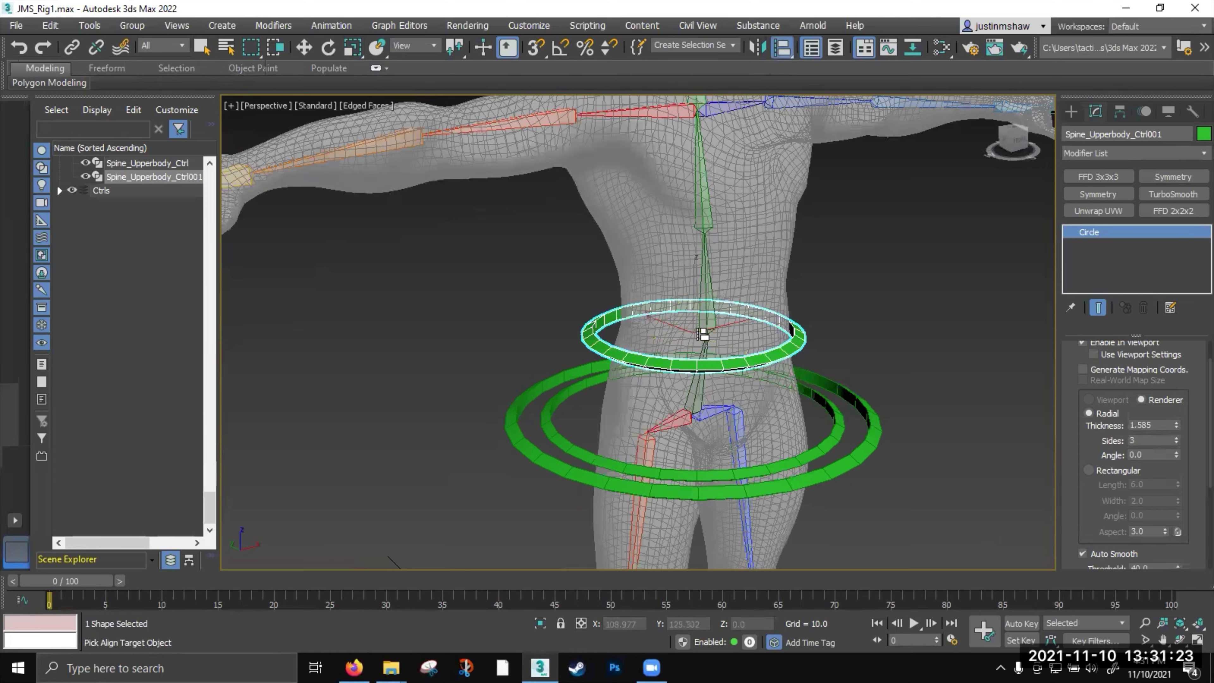
click(702, 327)
click(618, 456)
key(w)
middle_drag(768, 317, 762, 363)
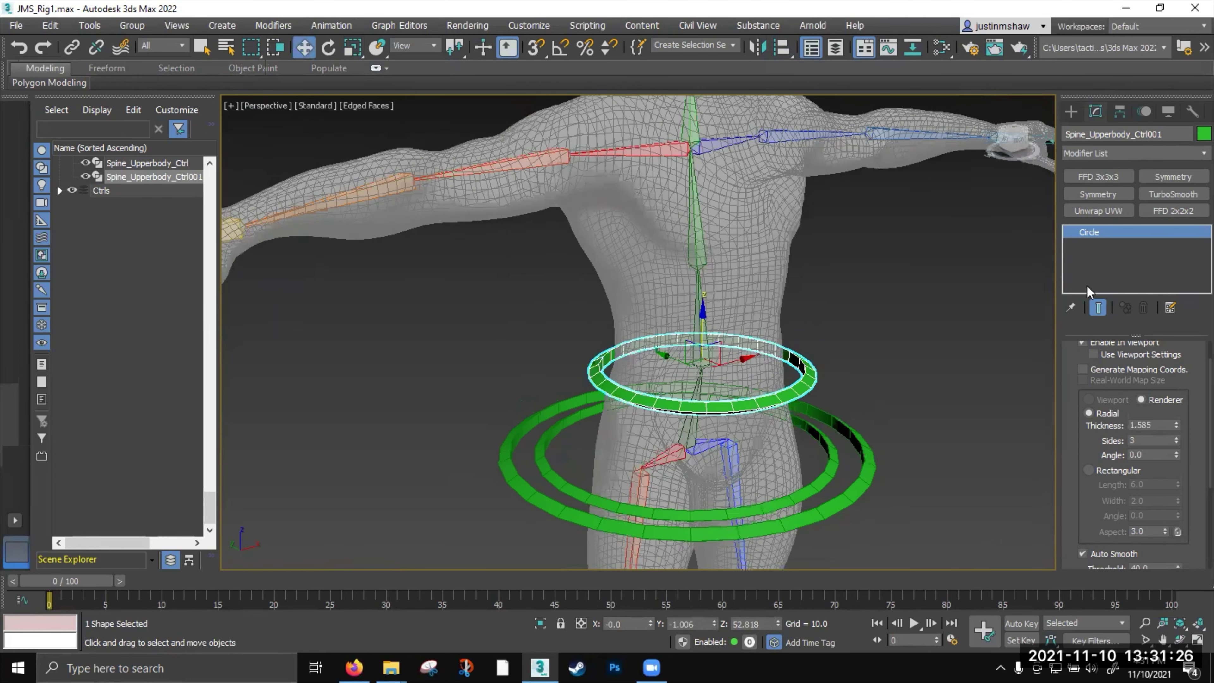
Rename the waist circle as Spine_Lumbar_Ctrl, without a number suffix
click(1131, 140)
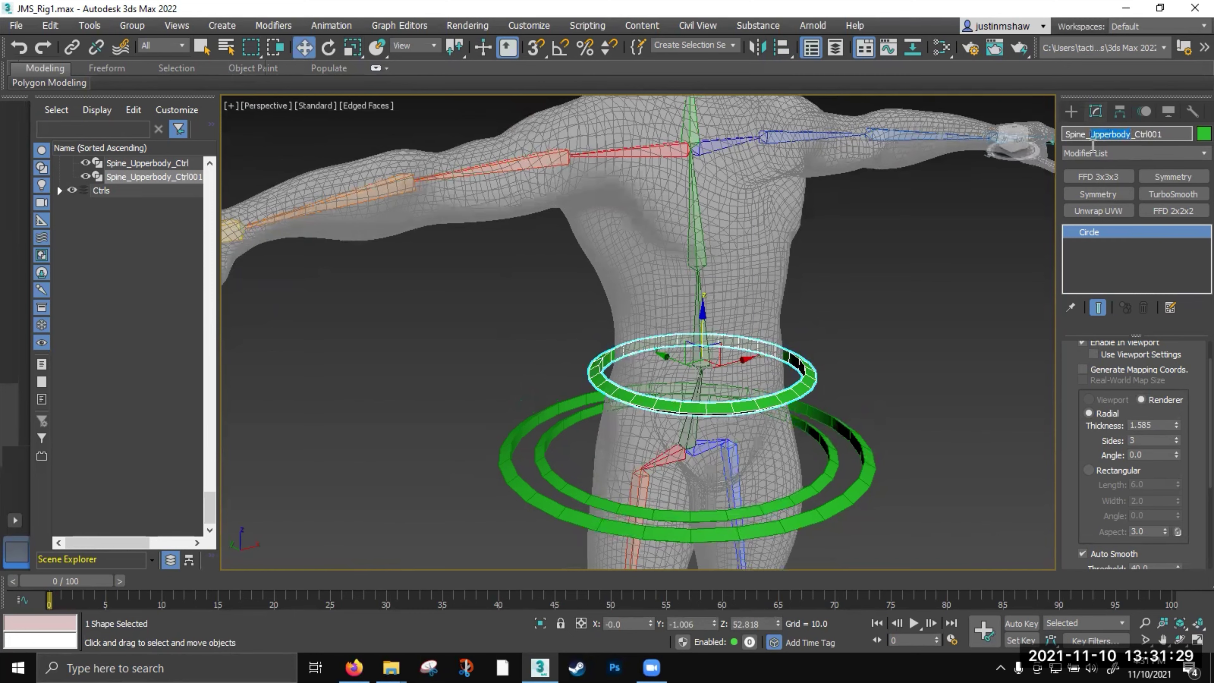
text(Tho)
key(BackSpace)
key(BackSpace)
key(BackSpace)
text(Lumbar)
key(Return)
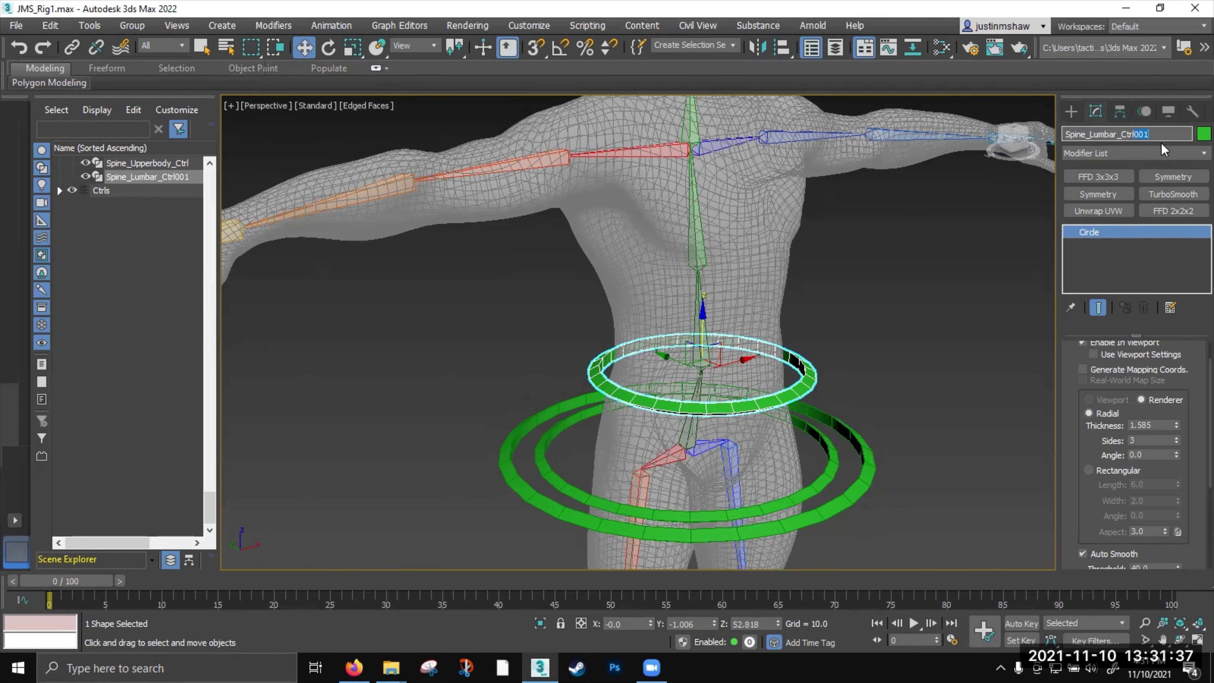
key(Return)
Copy the Spine_Lumbar_Ctrl circle about 4 units up the spine and name the copy Spine_Thoracic_Ctrl
alt+middle_drag(789, 262, 734, 362)
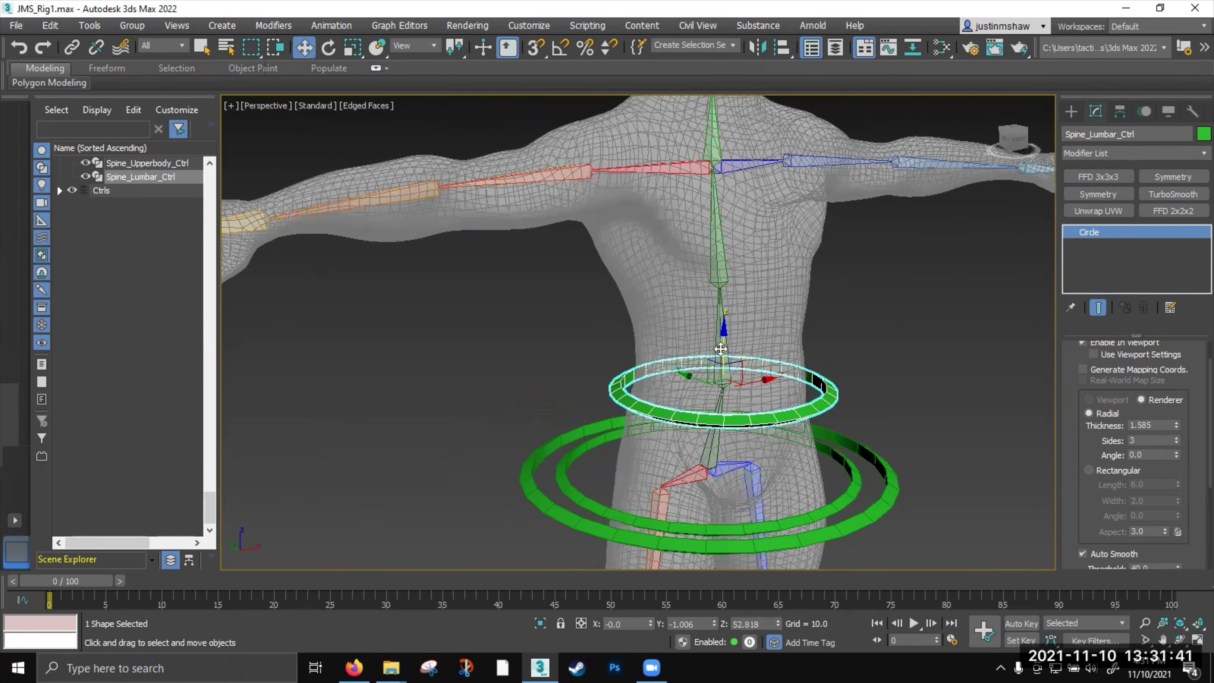
shift+drag(720, 349, 722, 297)
click(596, 374)
key(BackSpace)
key(BackSpace)
key(BackSpace)
drag(545, 374, 568, 374)
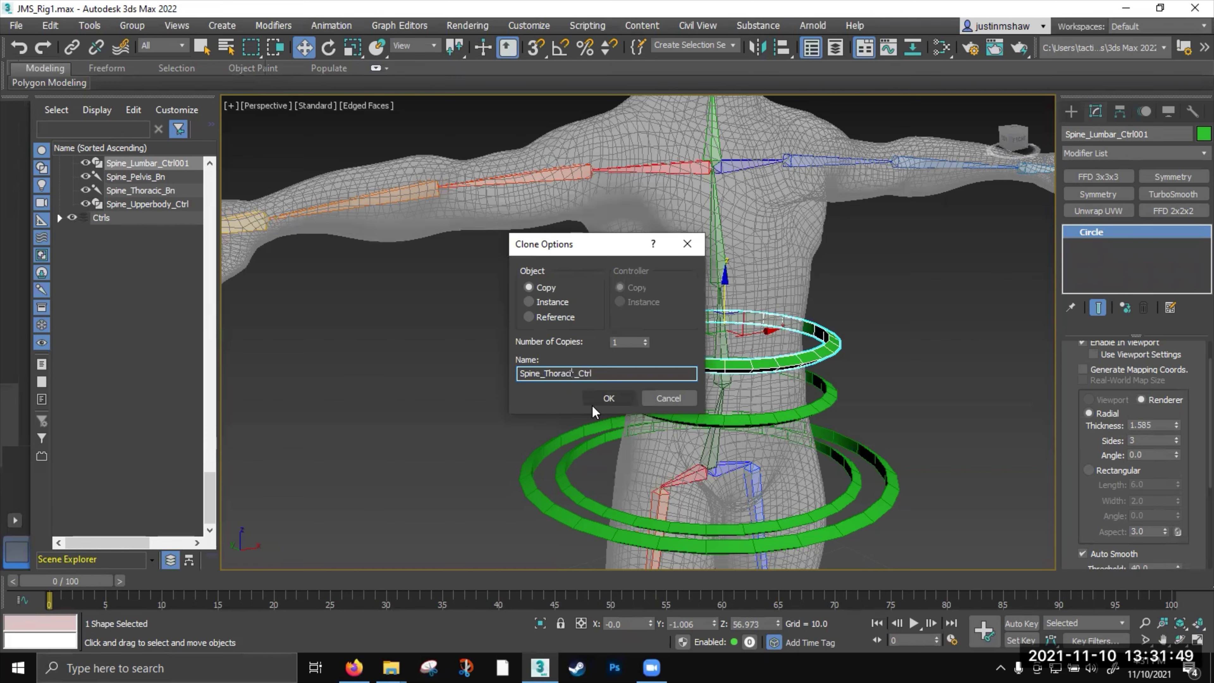
click(607, 399)
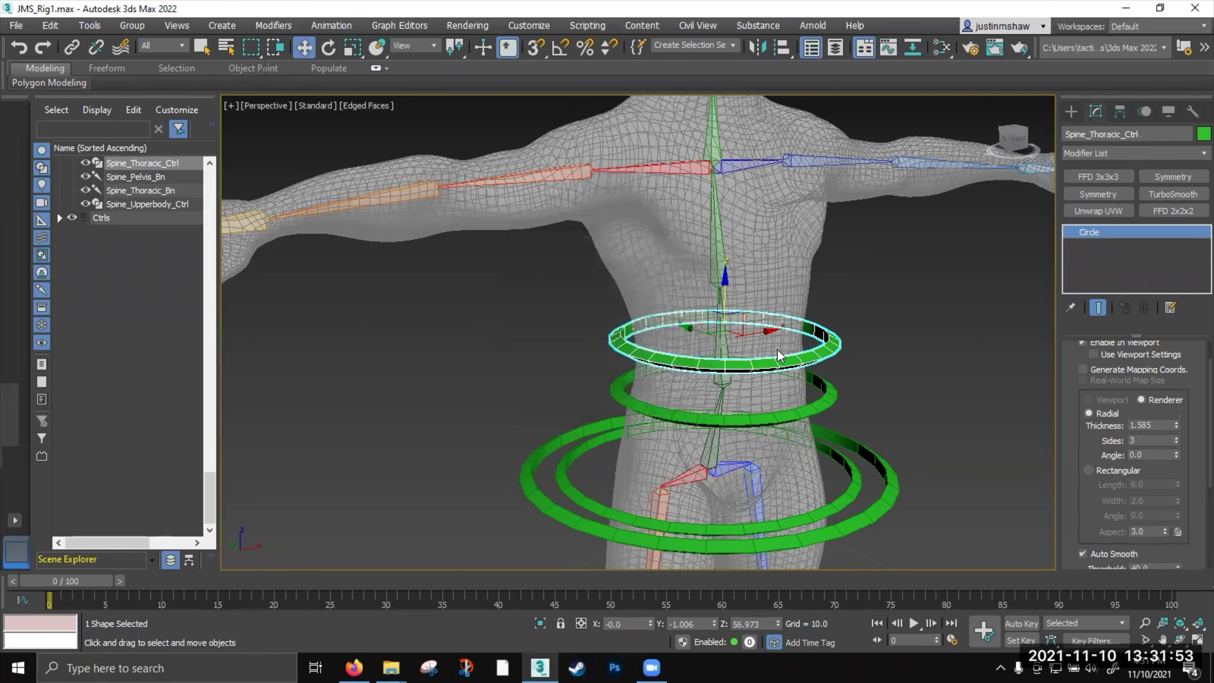
key(alt+a)
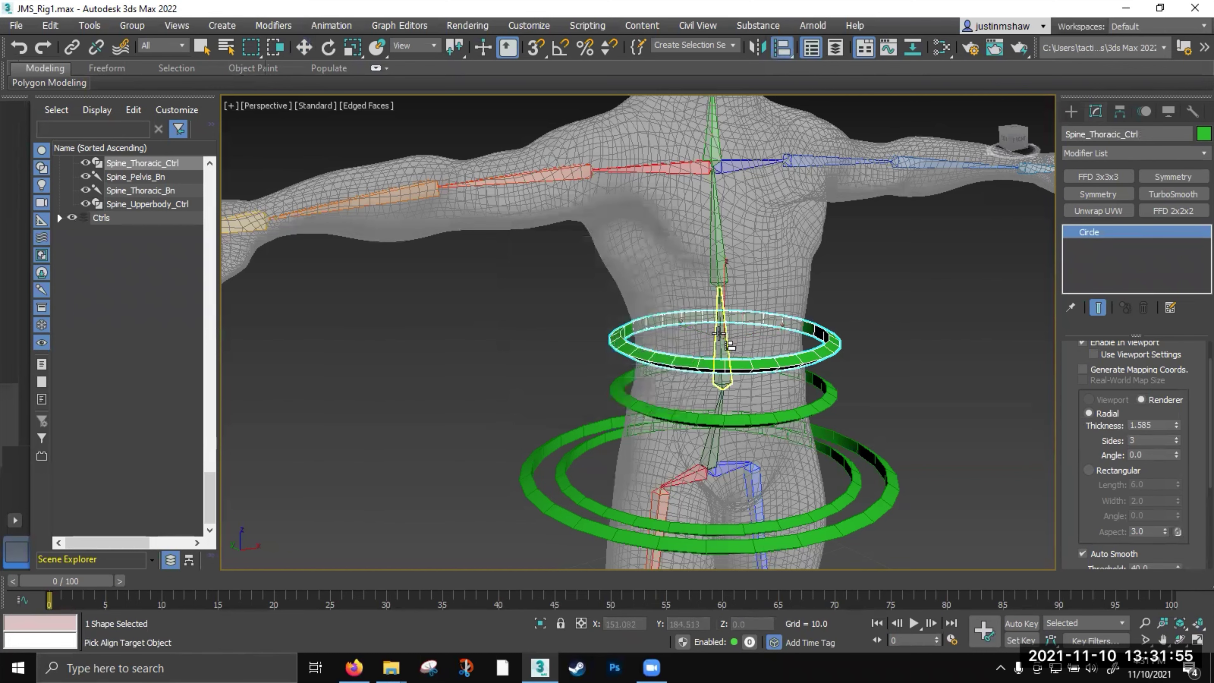
click(733, 375)
click(610, 457)
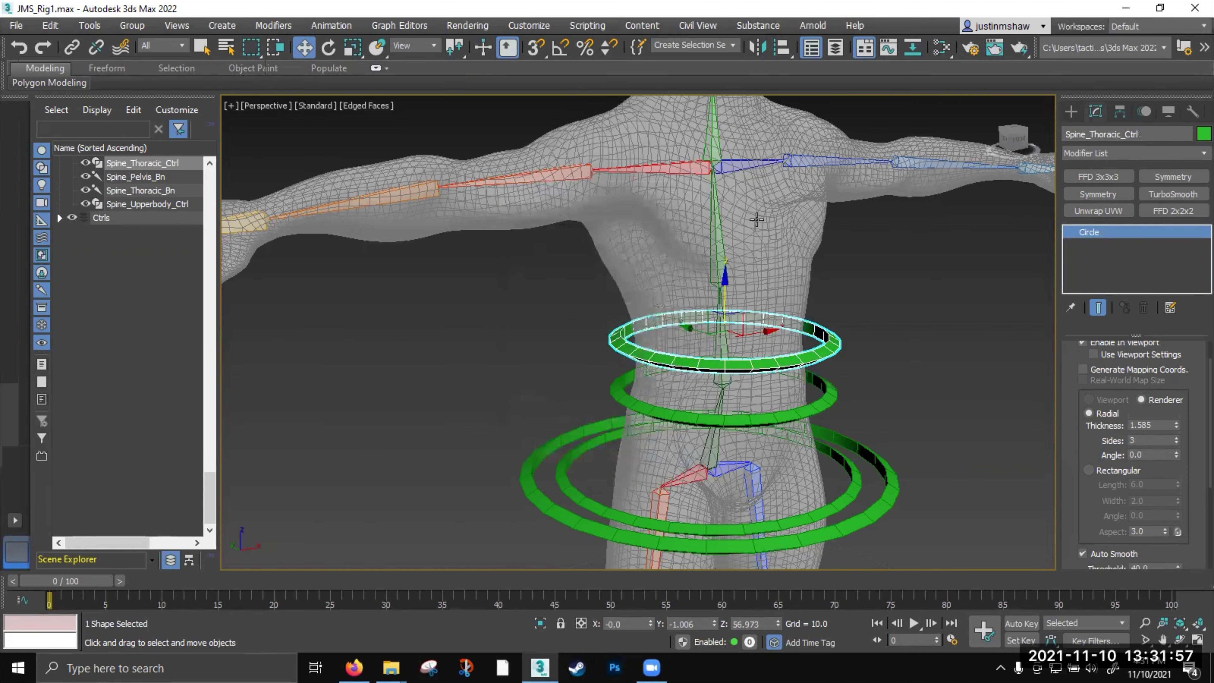
Align the Spine_Thoracic_Ctrl circle's pivot to the thoracic spine bone's pivot in X, Y and Z
click(784, 50)
click(724, 344)
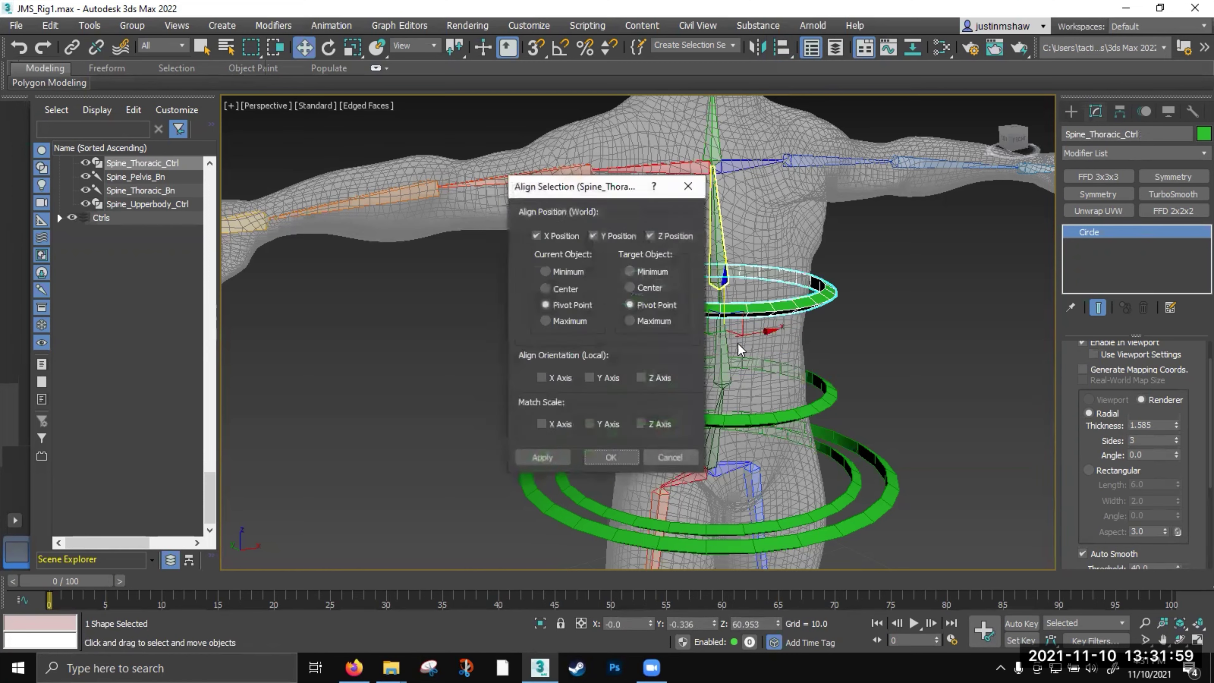
click(624, 460)
Copy the Spine_Thoracic_Ctrl circle about 9 units up to the shoulders and name the copy Spine_Cervical_Ctrl
middle_drag(753, 368, 748, 481)
alt+middle_drag(701, 382, 712, 358)
shift+drag(711, 357, 720, 242)
drag(578, 251, 502, 234)
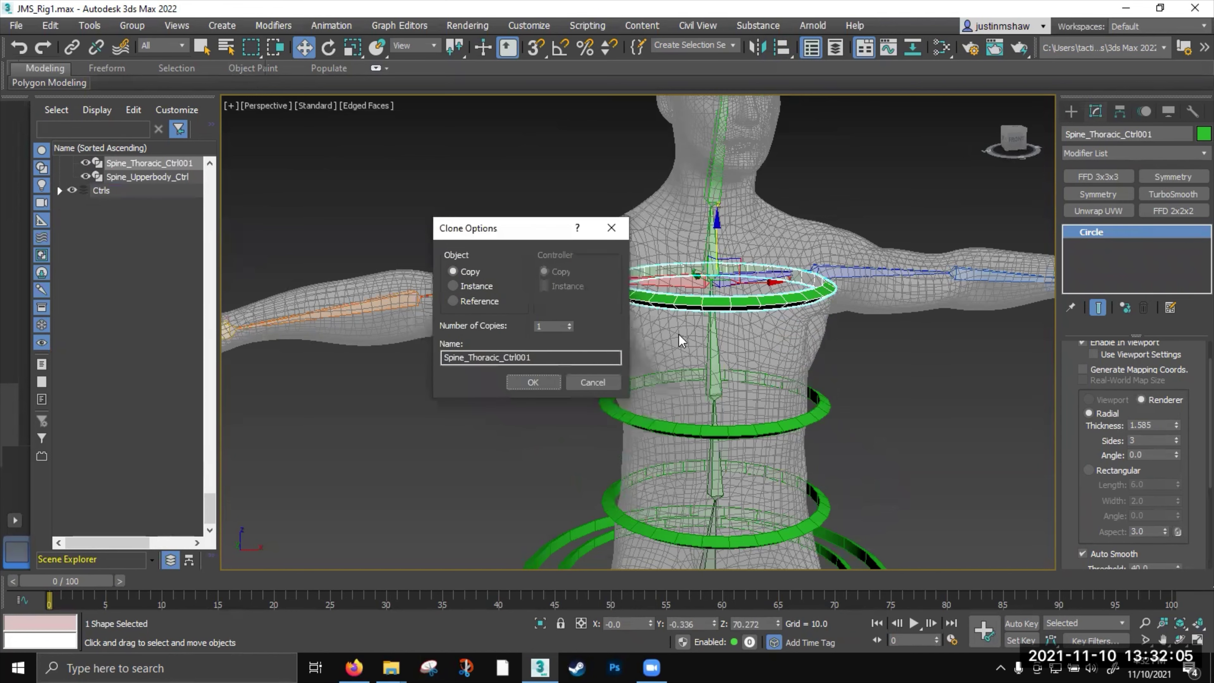
click(537, 357)
drag(519, 358, 550, 359)
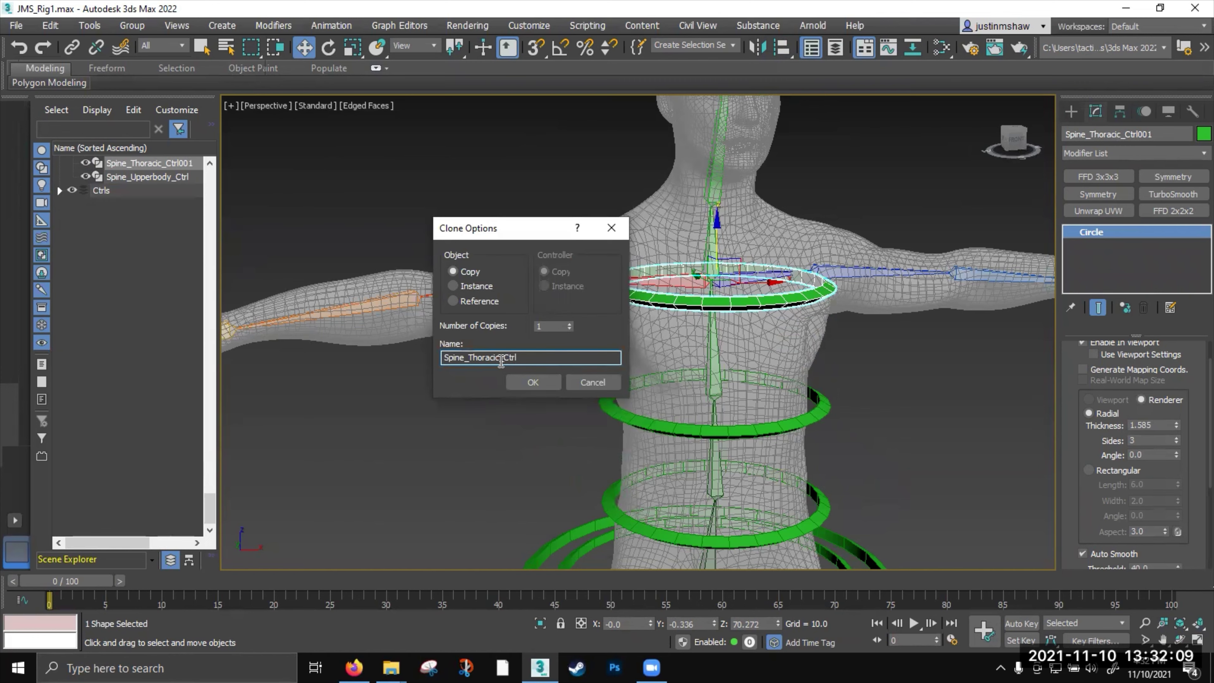
text(C)
key(Return)
Align the Spine_Cervical_Ctrl circle to the spine bone at the neck
middle_drag(737, 323, 732, 344)
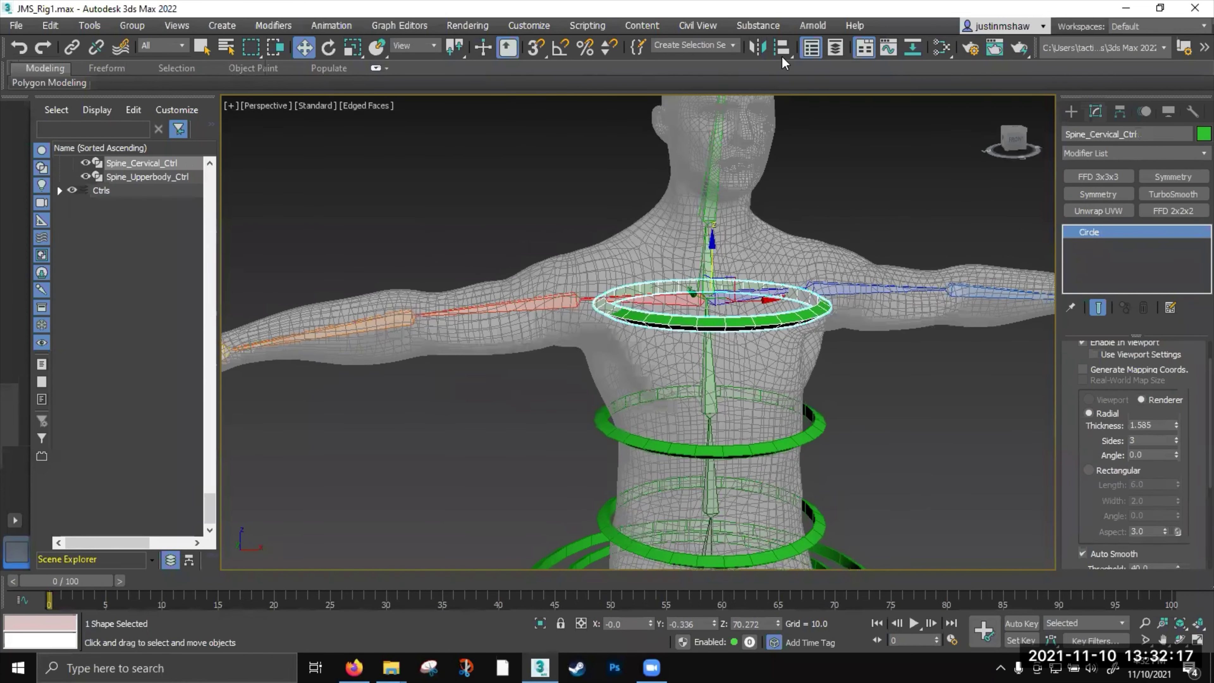
click(782, 48)
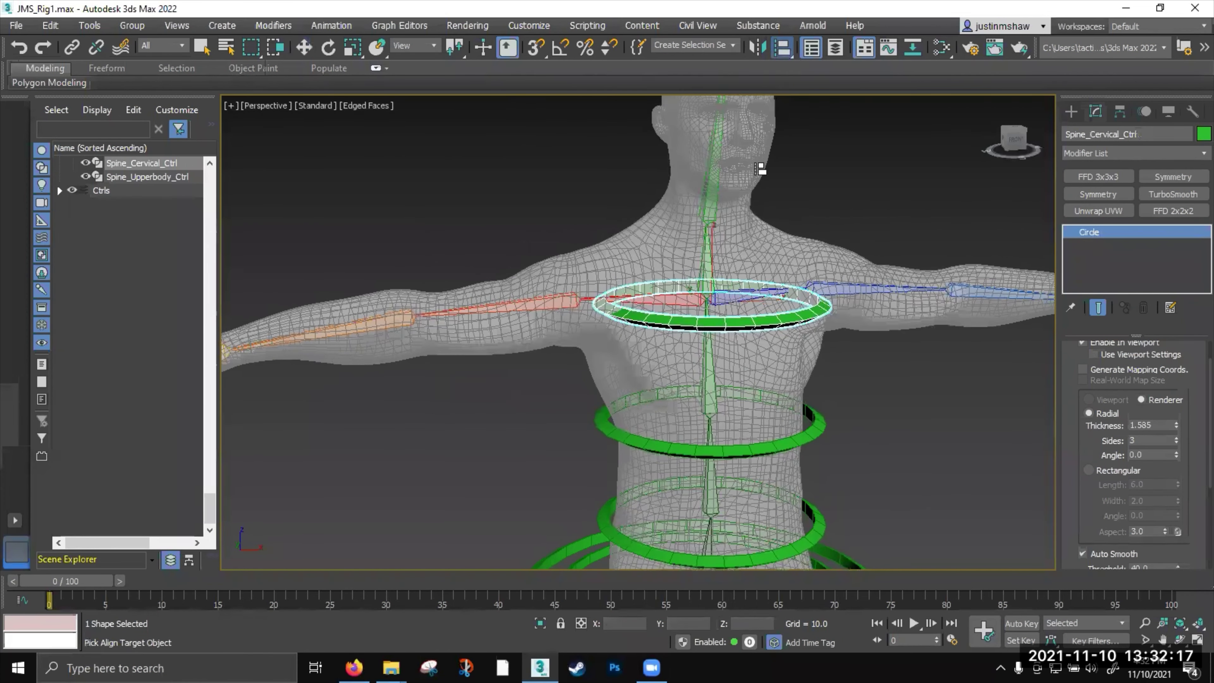
click(705, 220)
click(610, 457)
Scale the Spine_Cervical_Ctrl circle uniformly to suit the neck
alt+middle_drag(621, 430, 715, 227)
key(r)
scroll(715, 227, up, 3)
drag(716, 227, 722, 229)
alt+middle_drag(722, 230, 733, 257)
Select the spare Spine_Ctrl001 circle near the ankles and scale it down uniformly to a little over half its size
scroll(733, 257, down, 4)
middle_drag(702, 445, 677, 286)
key(w)
scroll(689, 402, up, 3)
click(689, 402)
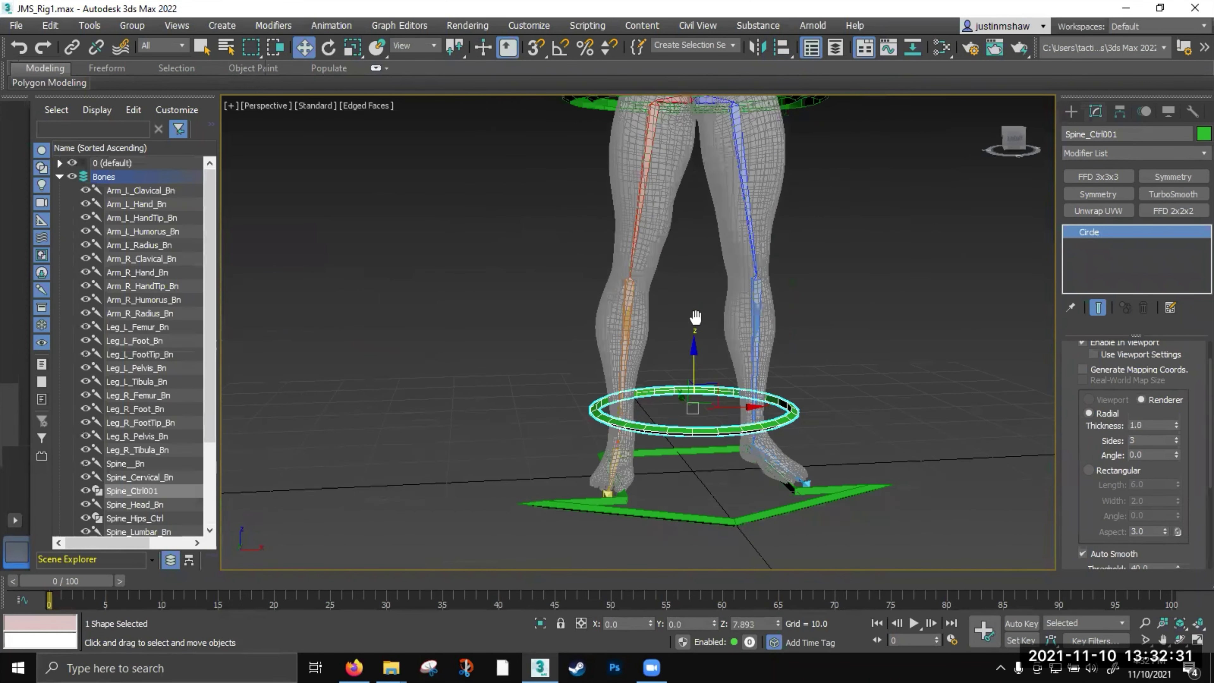
alt+middle_drag(689, 402, 730, 346)
key(r)
drag(690, 353, 696, 411)
Align the Spine_Ctrl001 circle to the orange leg's foot bone at the ankle
click(782, 49)
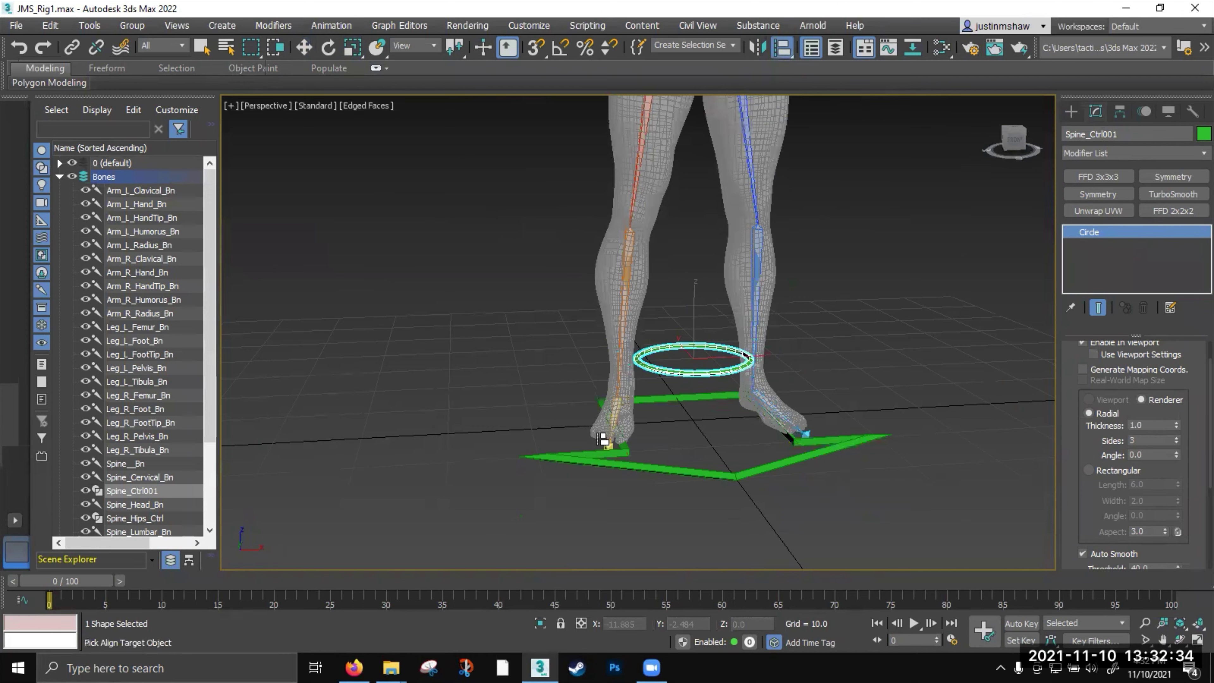
click(617, 409)
click(607, 455)
Set the ankle circle's radial thickness to 3.12 and scale it down uniformly to about 39%
alt+middle_drag(590, 406, 594, 413)
scroll(603, 415, up, 3)
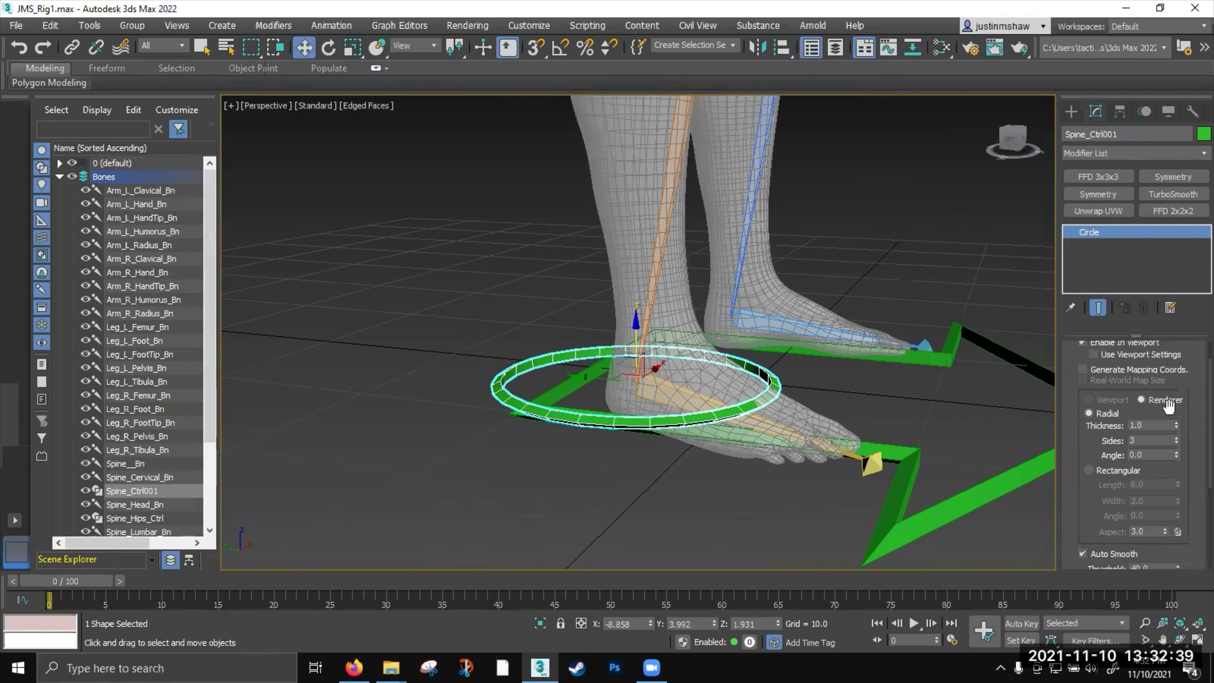
drag(1179, 423, 1179, 387)
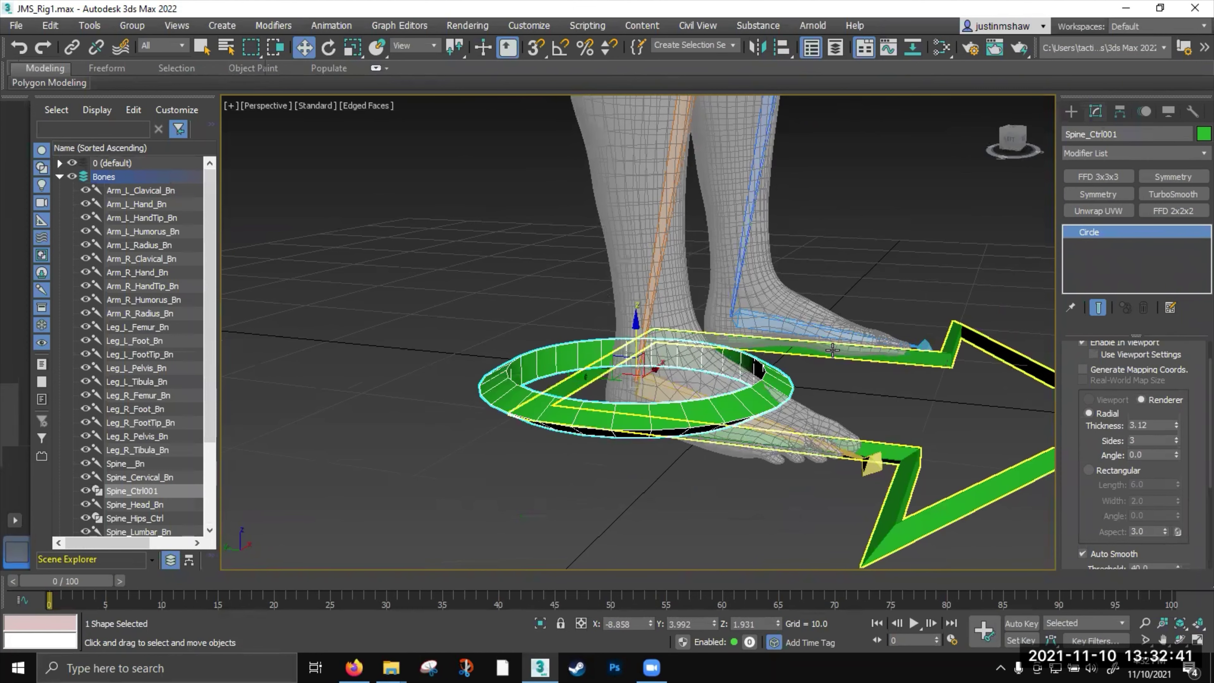
key(r)
drag(644, 377, 659, 411)
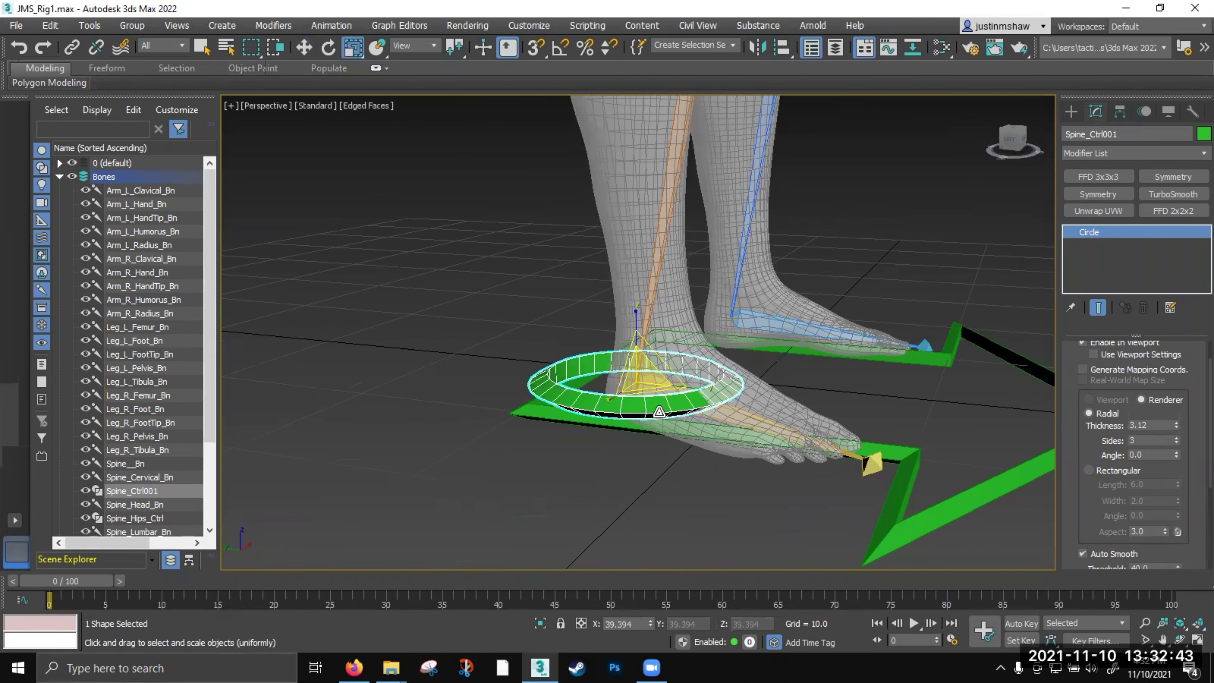
alt+middle_drag(713, 396, 711, 382)
key(w)
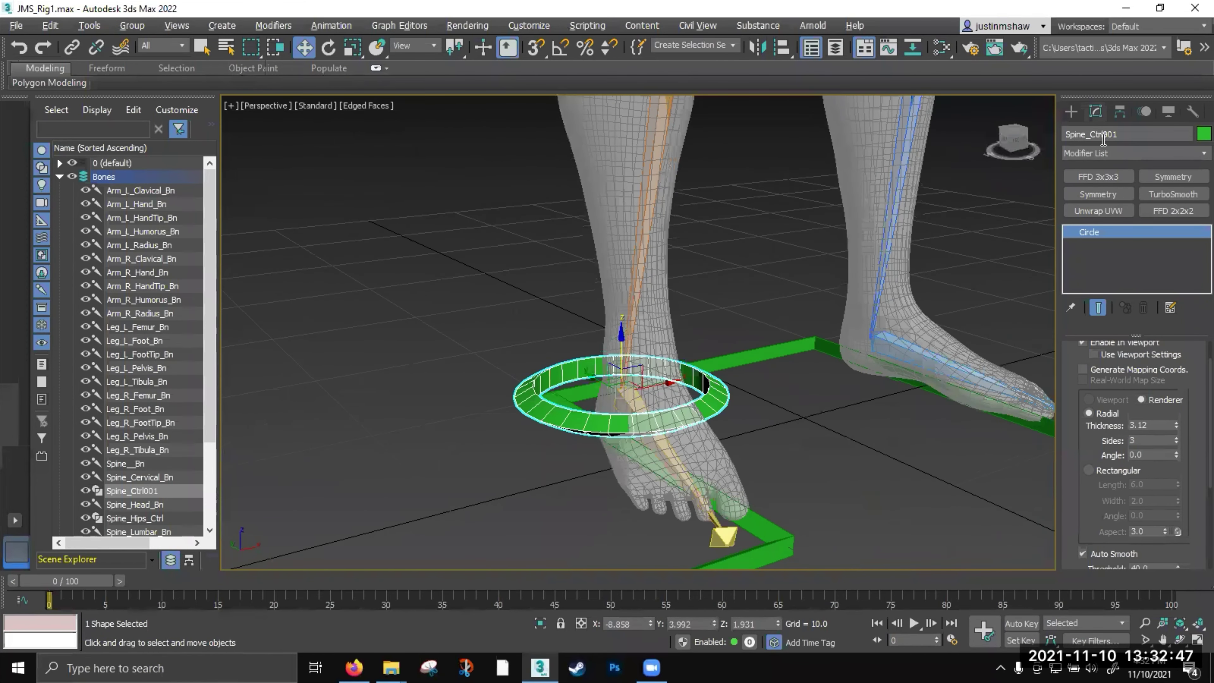
Rename the ankle circle as Foot_L_Ctrl
drag(1102, 136, 1132, 139)
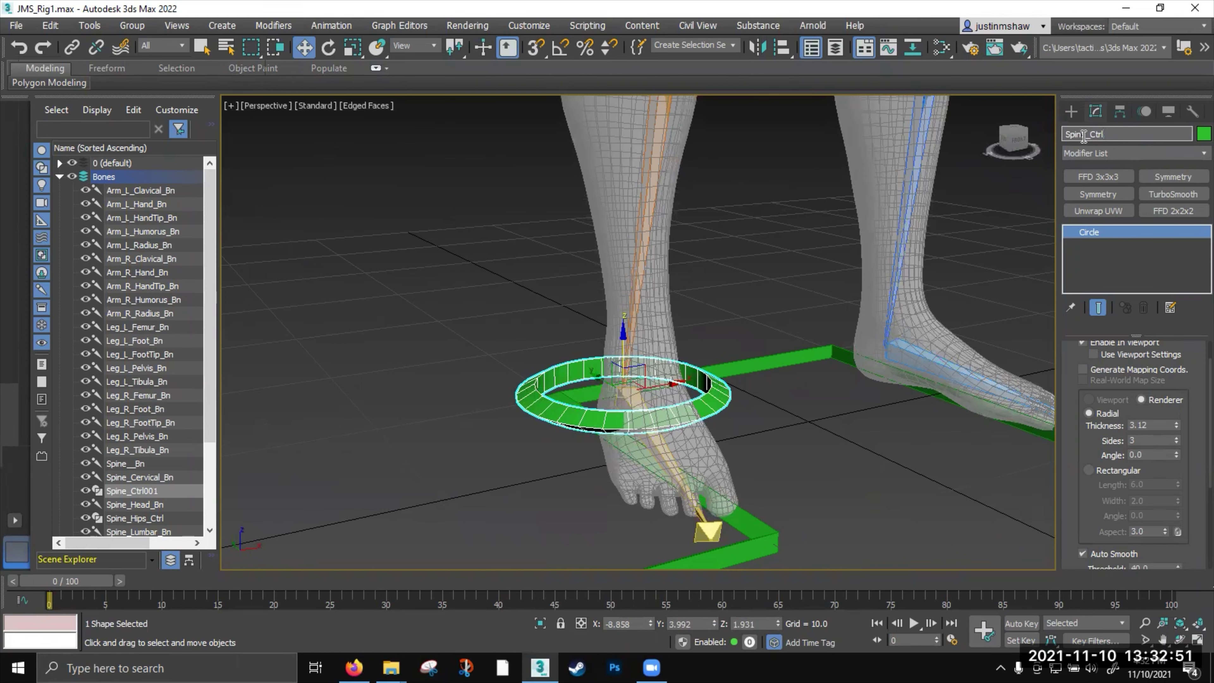
drag(1064, 134, 1078, 131)
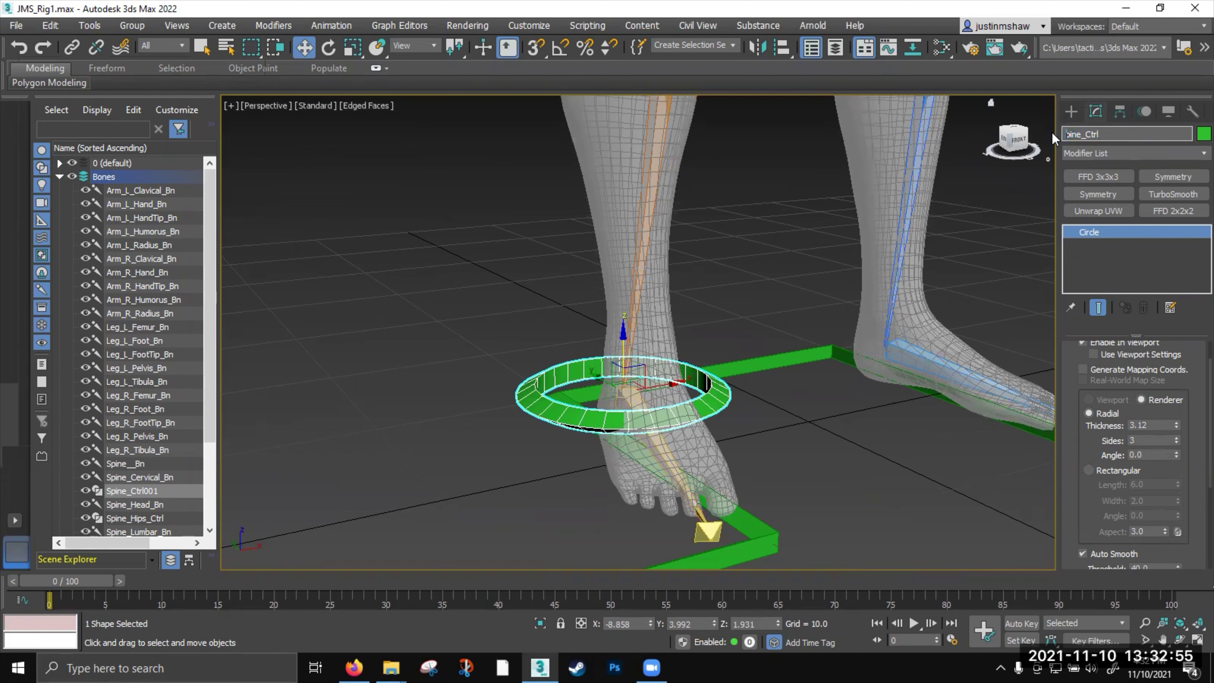
text(Foot_)
alt+middle_drag(812, 302, 709, 335)
Change the Foot_L_Ctrl circle's object color to red
click(1202, 134)
click(487, 322)
click(688, 420)
Copy the Foot_L_Ctrl circle along X to between the feet, naming the copy Foot_L_Ctrl
scroll(696, 339, down, 2)
middle_drag(696, 339, 654, 411)
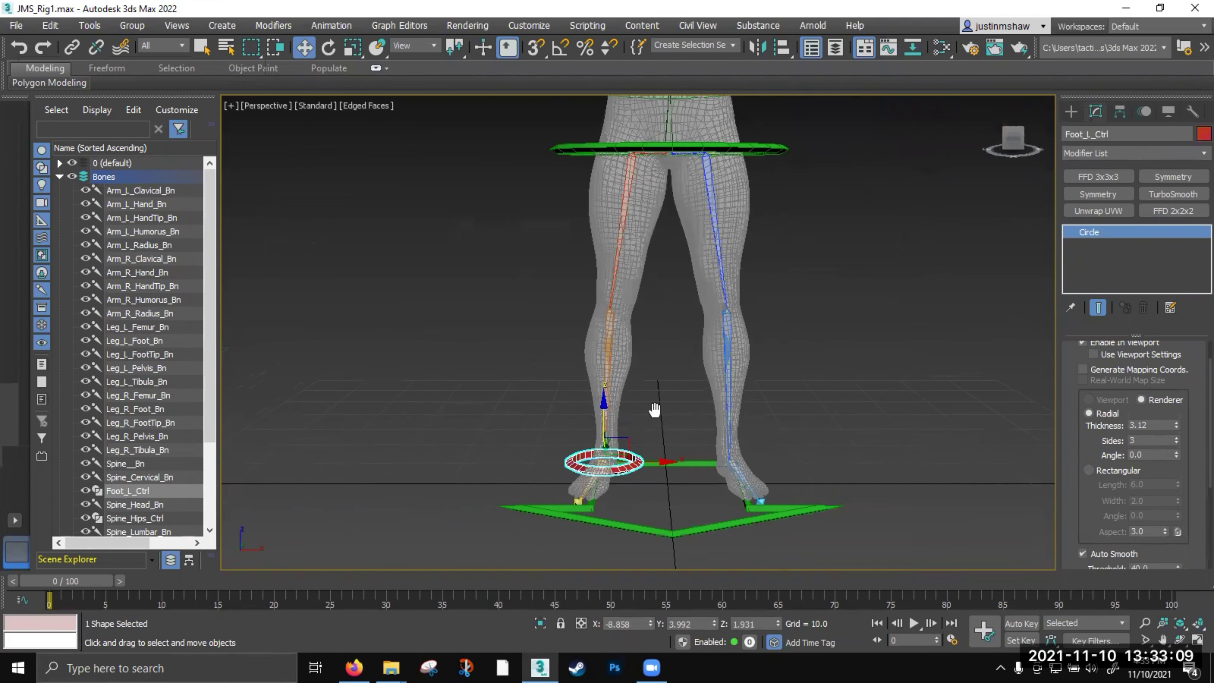
scroll(656, 404, down, 2)
shift+drag(662, 448, 714, 450)
drag(562, 373, 575, 374)
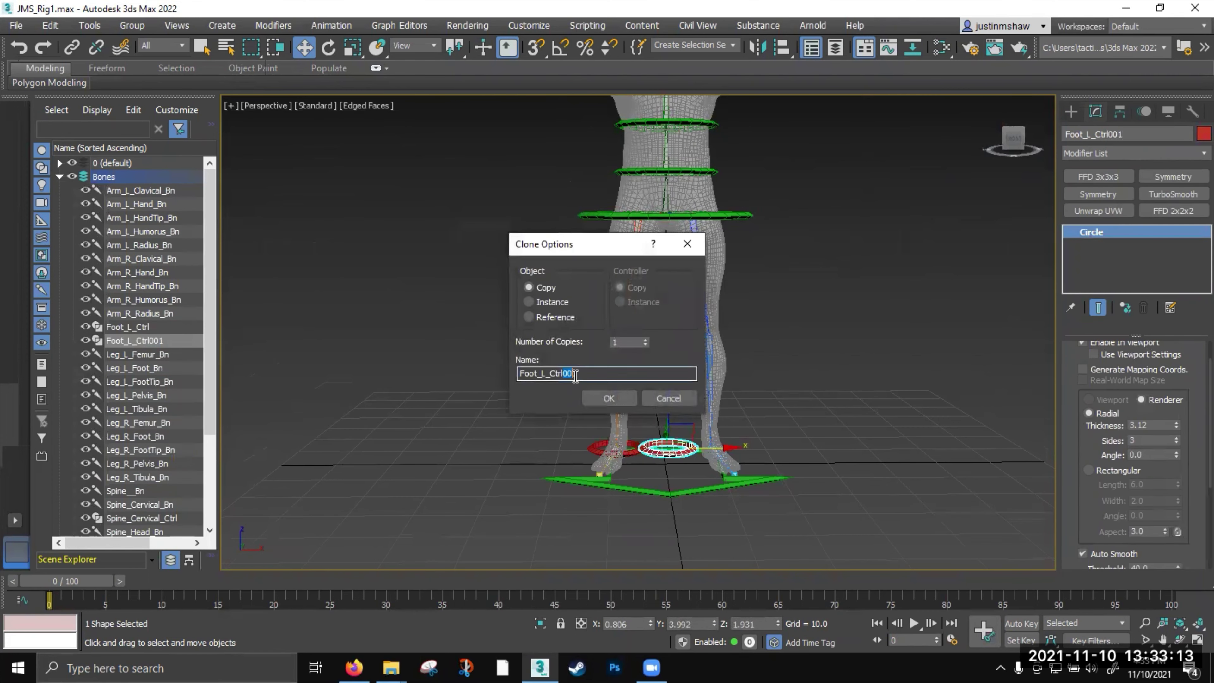
key(BackSpace)
text(L)
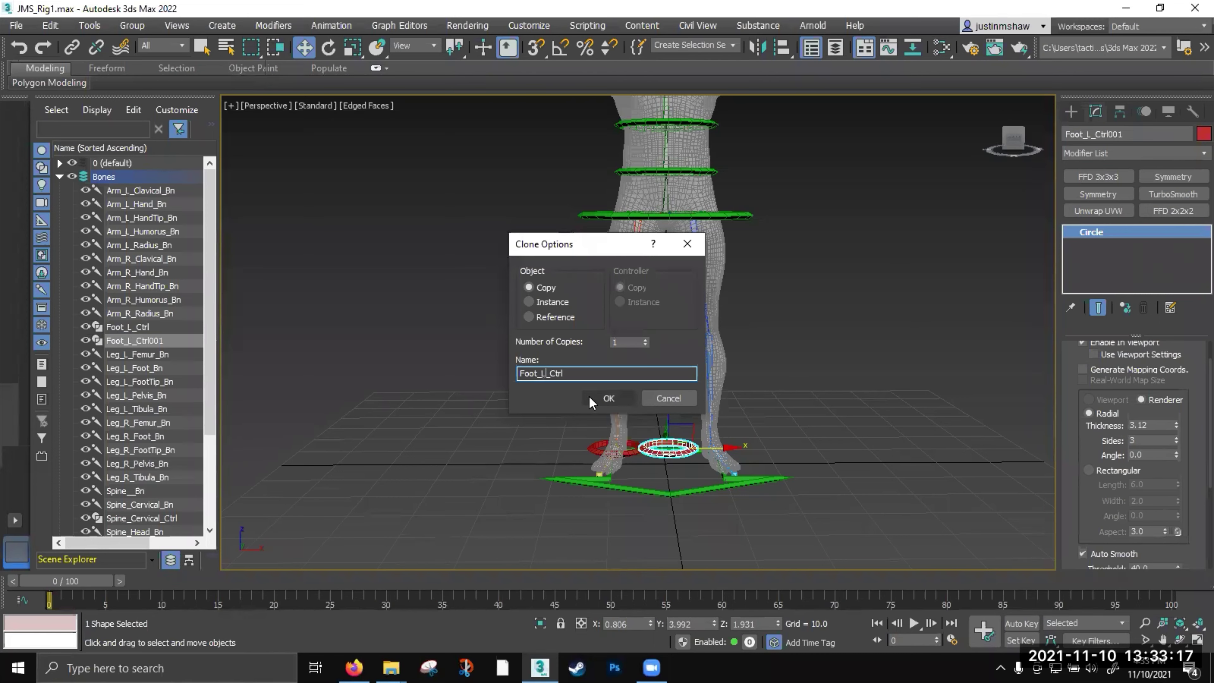
click(598, 398)
scroll(623, 454, up, 4)
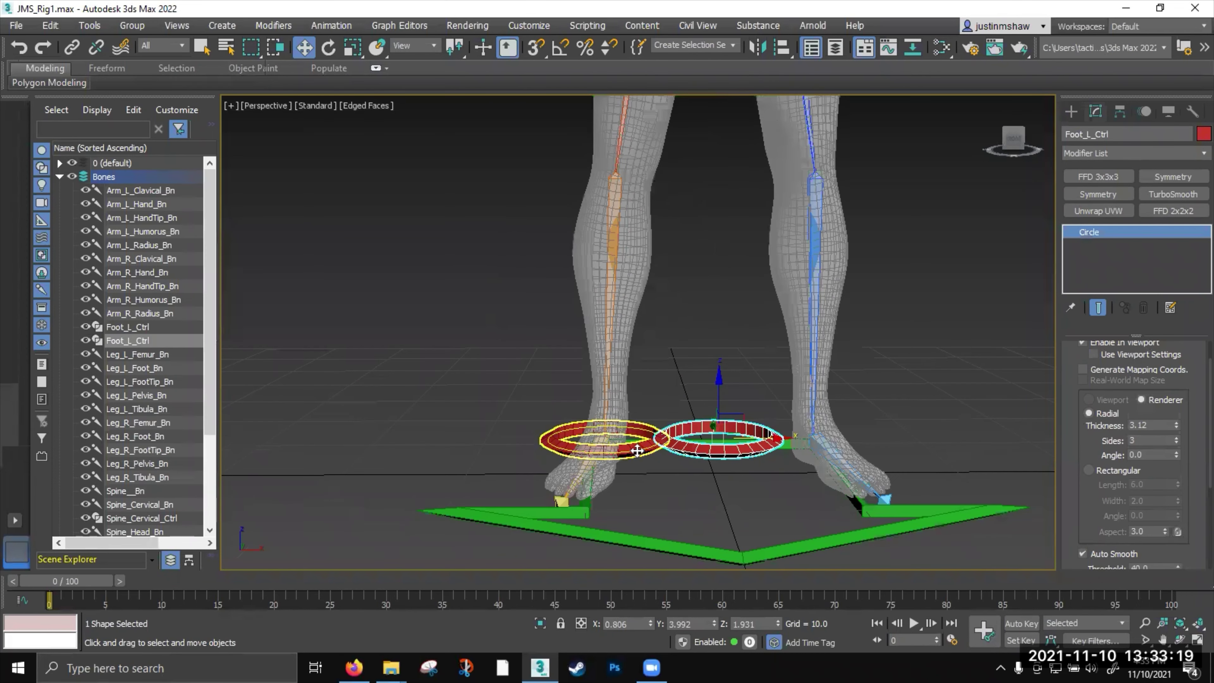
Rename the original circle around the orange leg's ankle as Foot_R_Ctrl
click(634, 449)
click(1091, 136)
text(R)
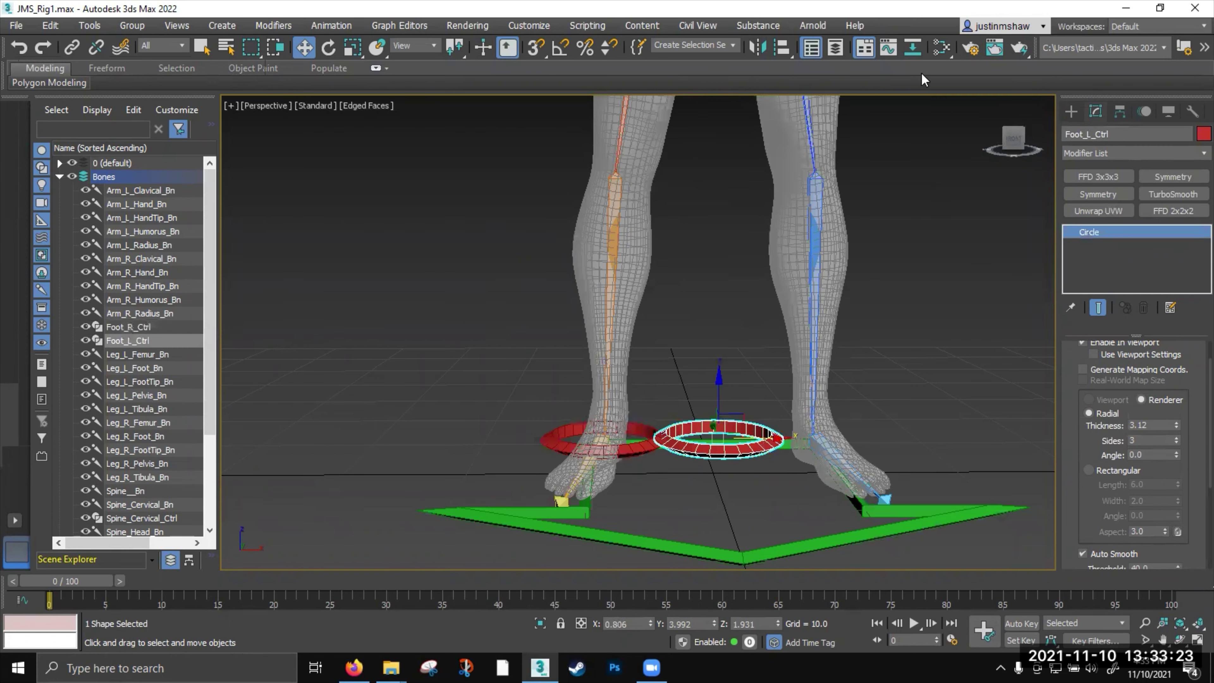
Align the Foot_L_Ctrl circle to the blue leg's foot bone and change its object color to blue
click(782, 47)
click(818, 454)
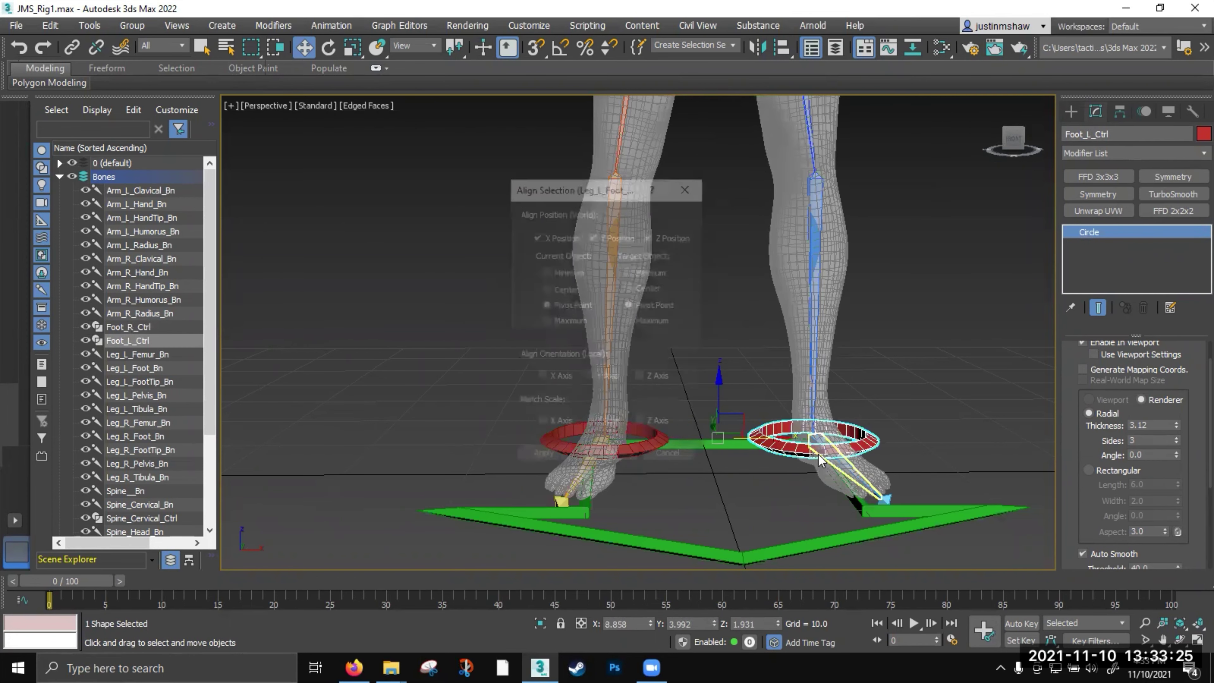
click(611, 457)
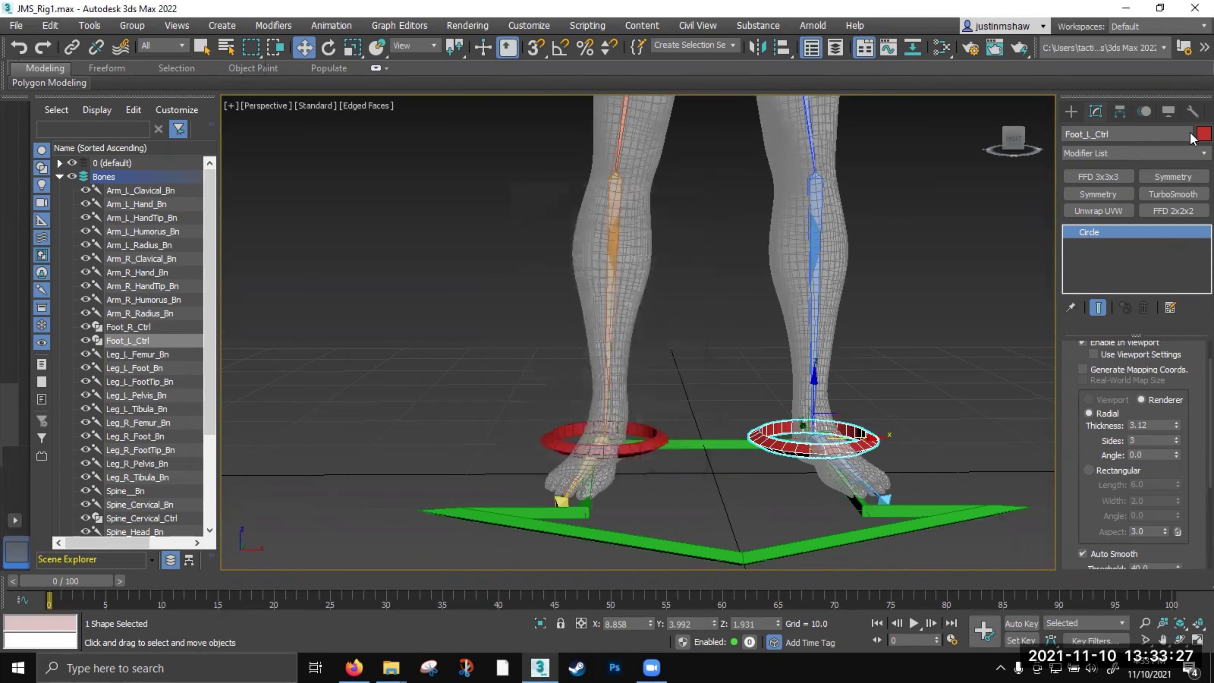
click(1202, 134)
click(669, 323)
click(688, 415)
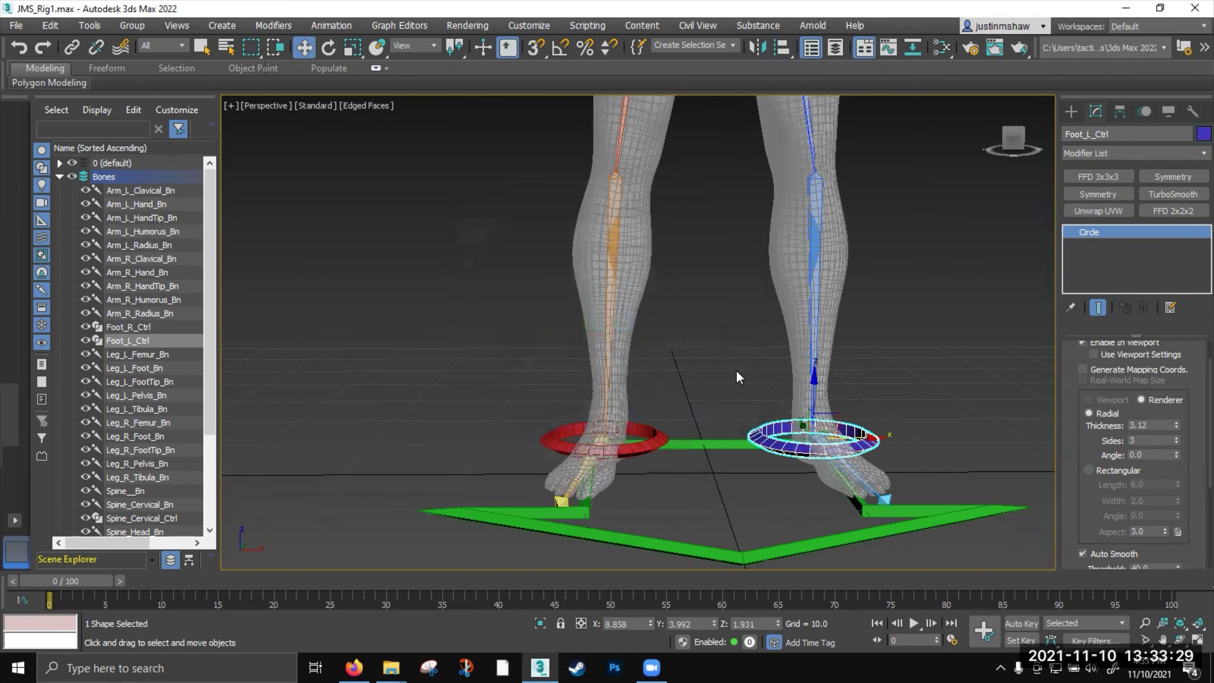
Copy both foot control circles straight up to chest height
scroll(736, 377, down, 4)
ctrl+click(598, 497)
scroll(673, 427, down, 2)
middle_drag(673, 405, 664, 426)
shift+drag(663, 441, 681, 129)
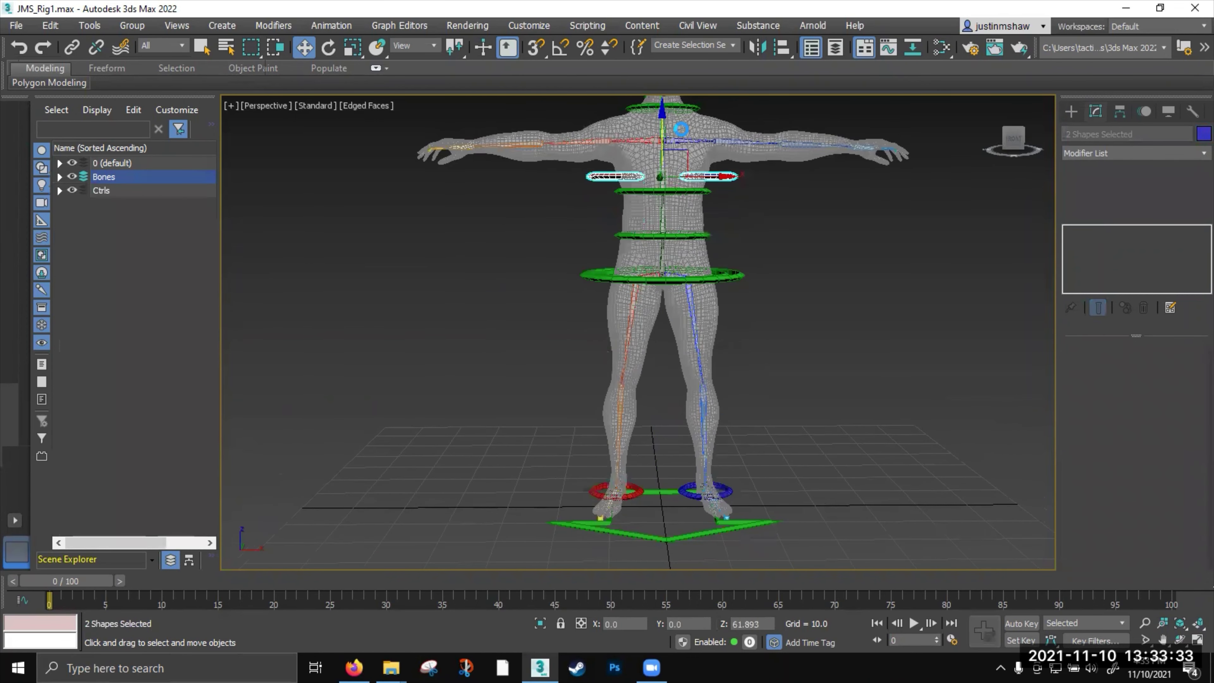
click(613, 399)
Rename the red circle copy at the chest as Arm_R_Ctrl
scroll(589, 318, up, 5)
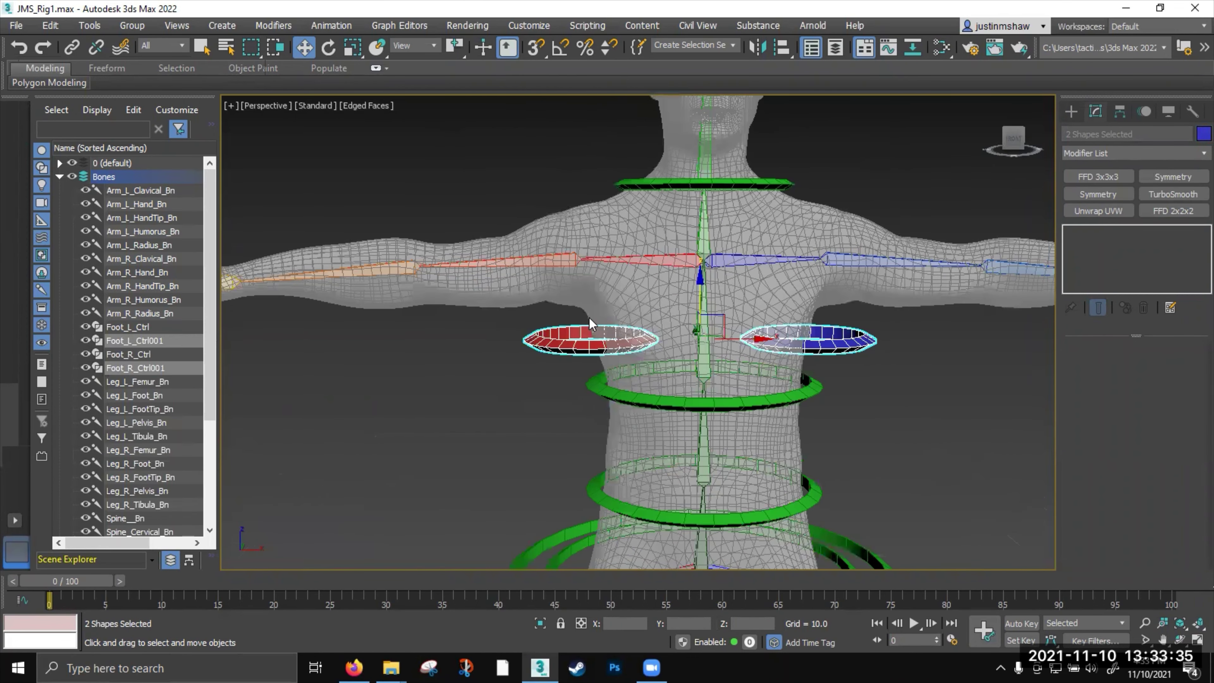
click(589, 329)
drag(1082, 142, 1031, 141)
text(Ar)
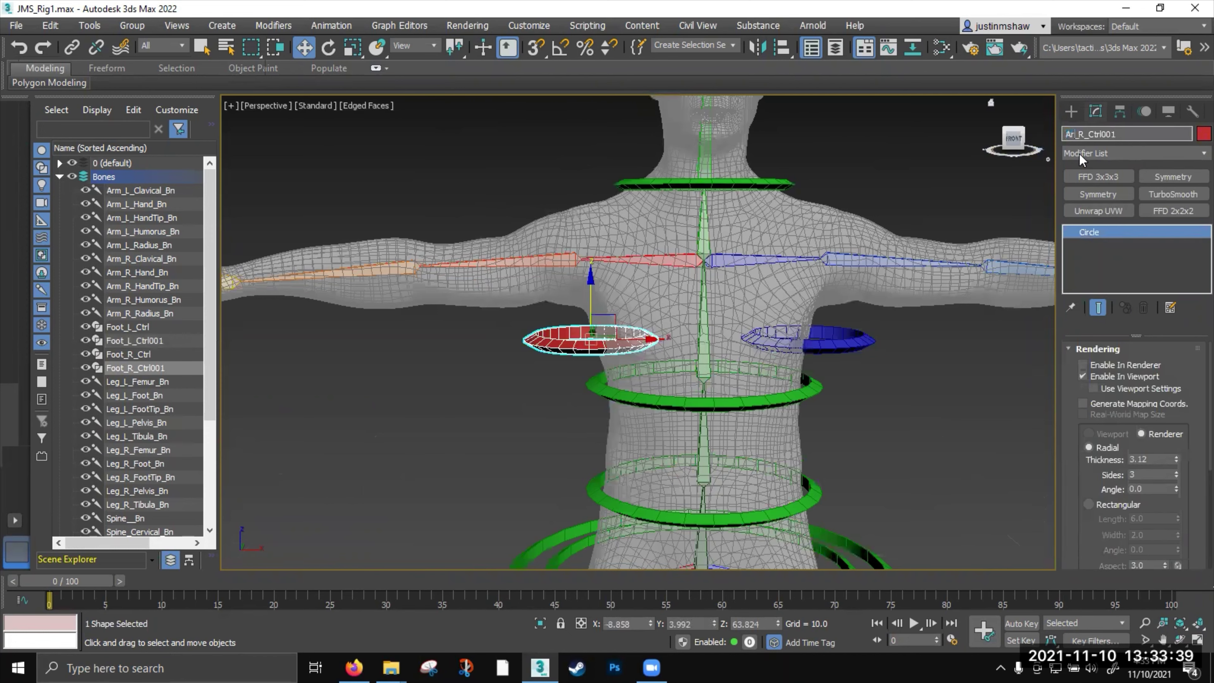
text(m)
key(BackSpace)
Rename the blue circle copy at the chest as Arm_L_Ctrl
middle_drag(881, 254, 743, 251)
click(695, 337)
drag(1113, 134, 1131, 135)
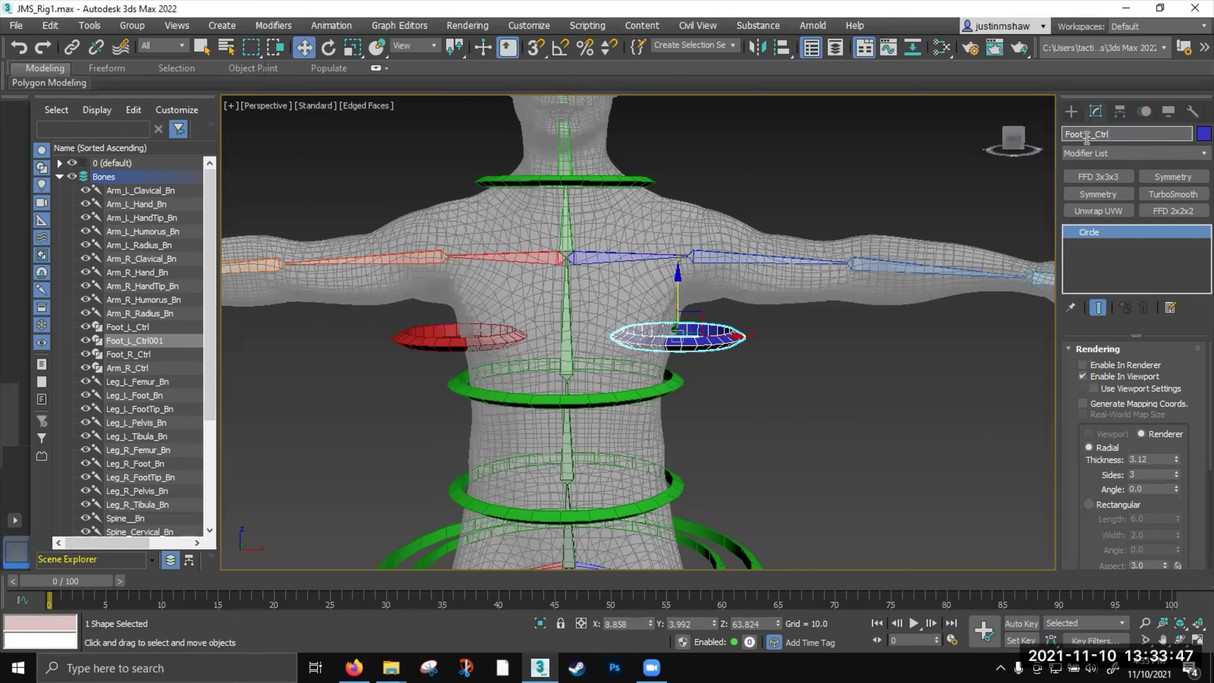
text(Arm)
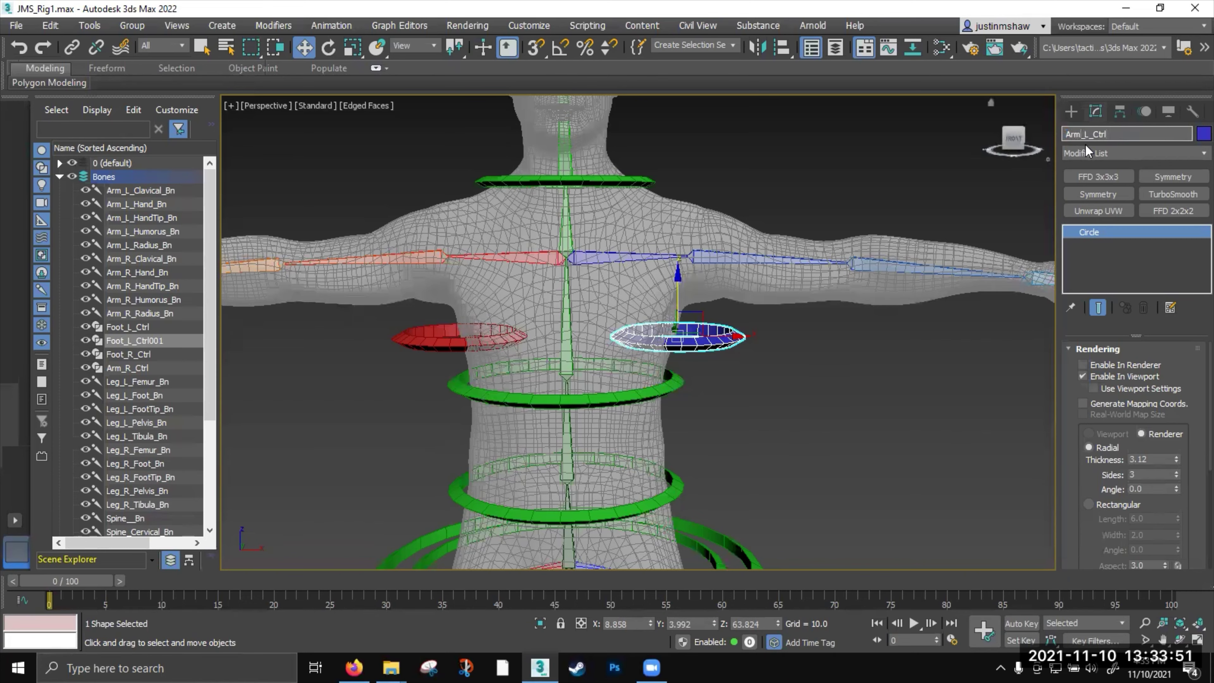
Rotate the Arm_R_Ctrl circle -90 degrees about the Y axis with angle snap turned on
click(529, 352)
scroll(529, 352, down, 4)
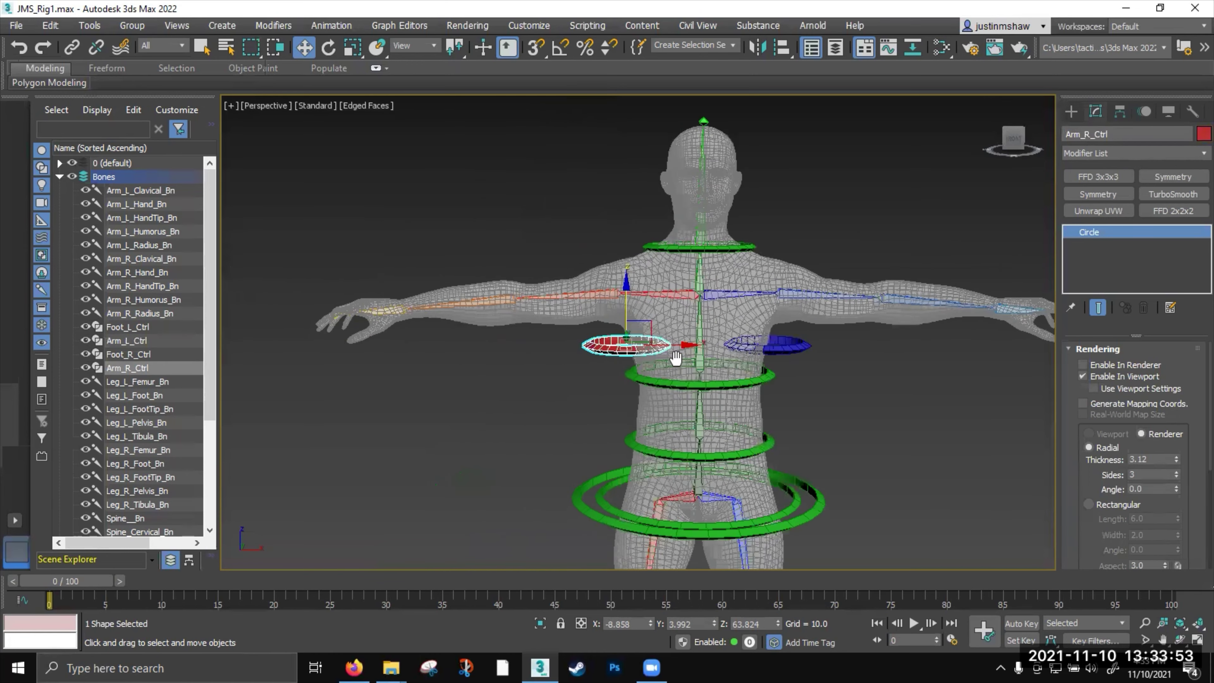
middle_drag(595, 357, 666, 356)
key(e)
mouse_move(622, 309)
alt+middle_down()
mouse_move(667, 322)
mouse_move(638, 317)
alt+middle_up()
drag(624, 303, 580, 454)
key(ctrl+z)
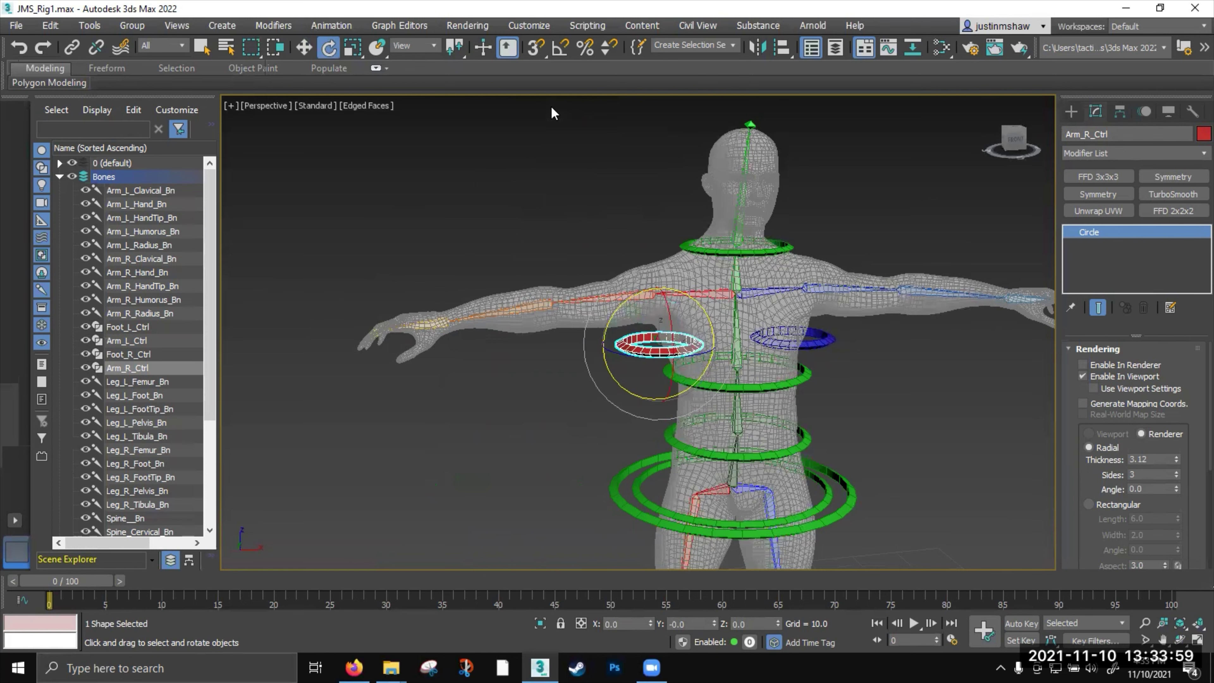
click(559, 48)
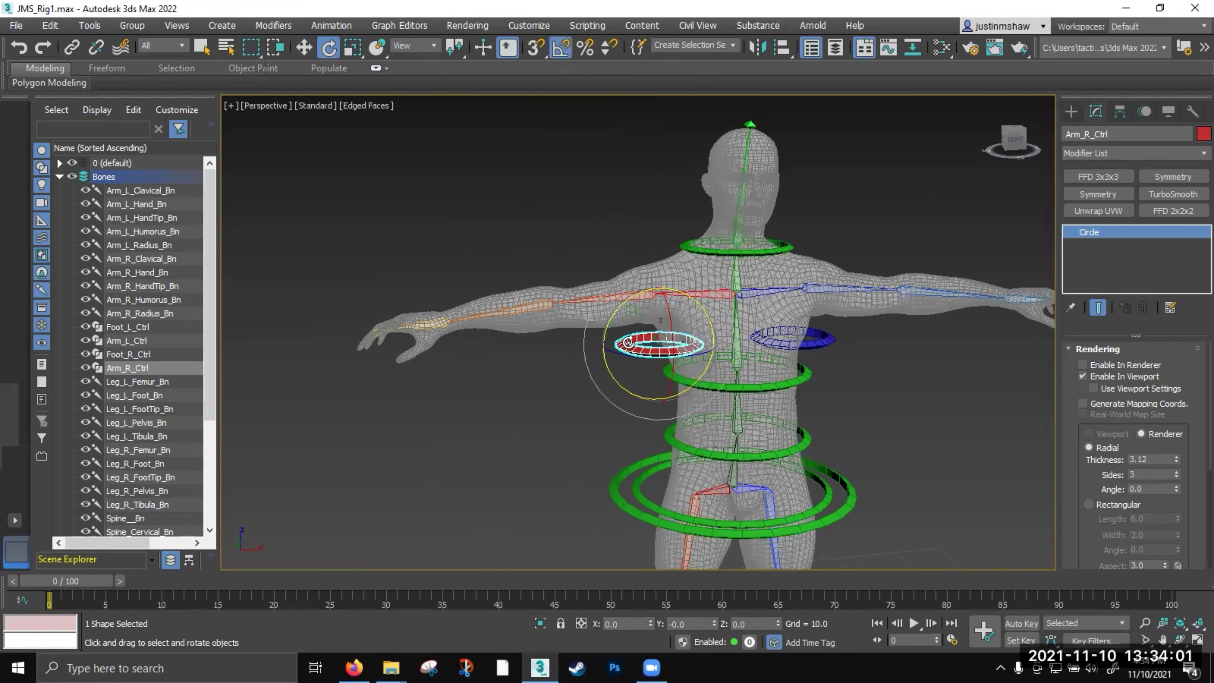
drag(625, 298, 579, 352)
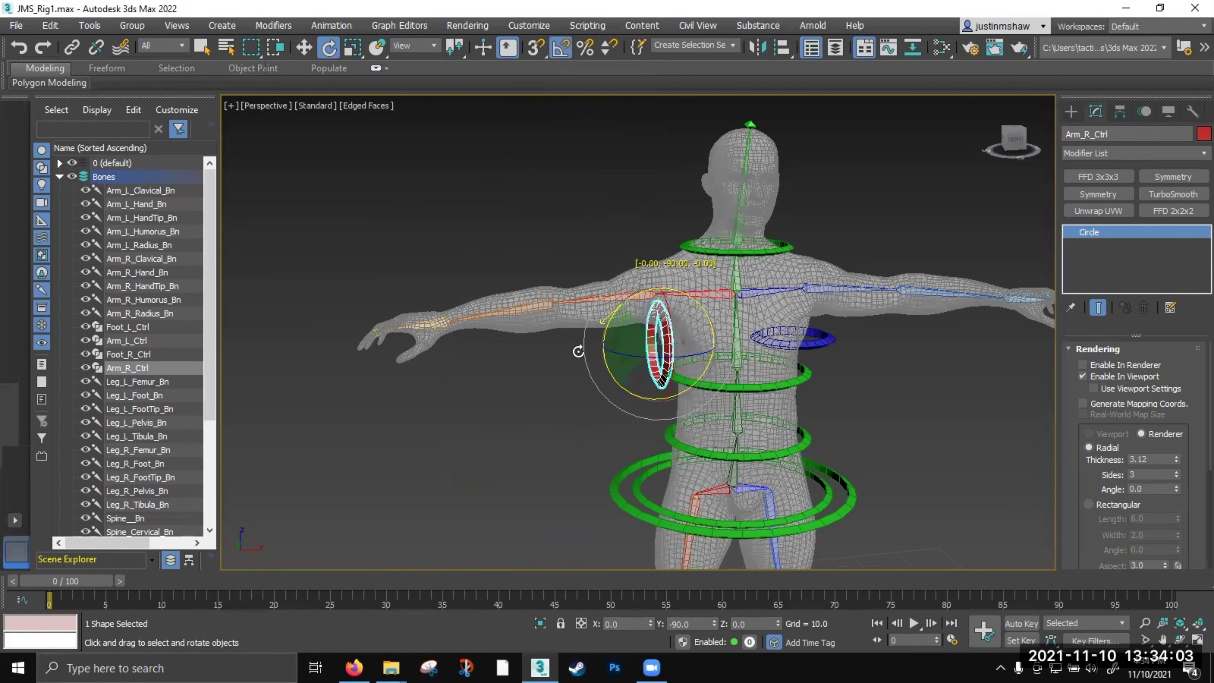
Rotate the Arm_L_Ctrl circle upright and align it to the blue arm's hand bone at the wrist
click(832, 345)
drag(754, 295, 760, 349)
key(w)
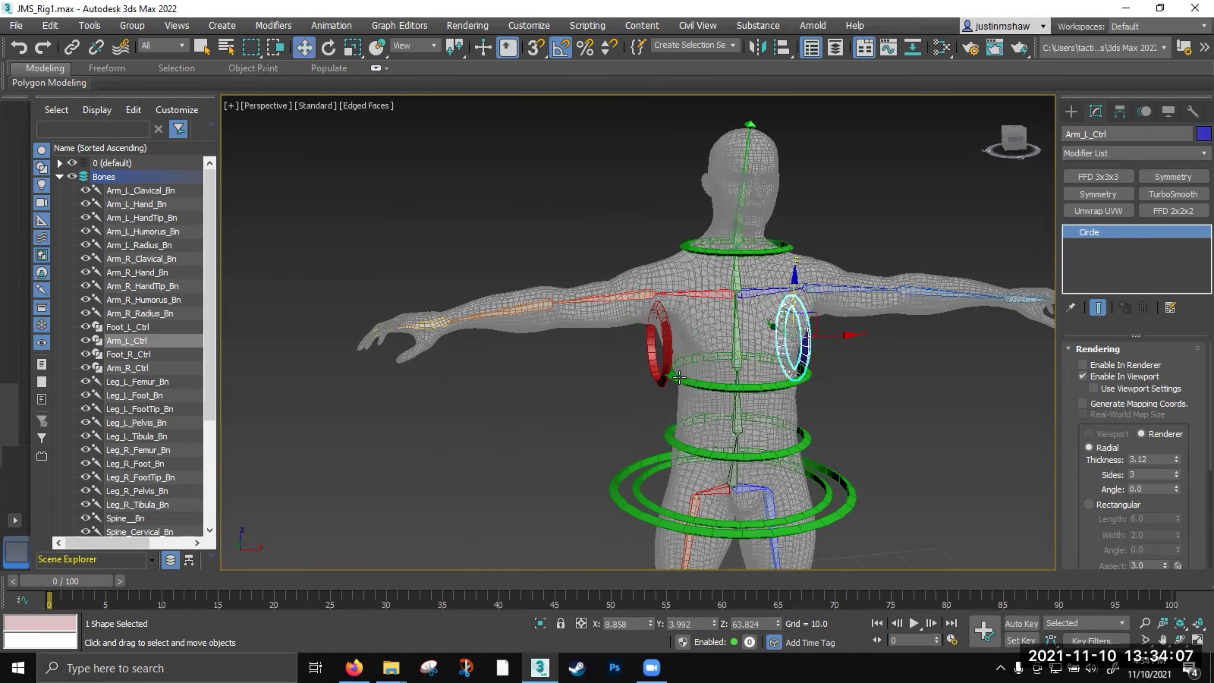
middle_drag(791, 353, 715, 352)
click(784, 51)
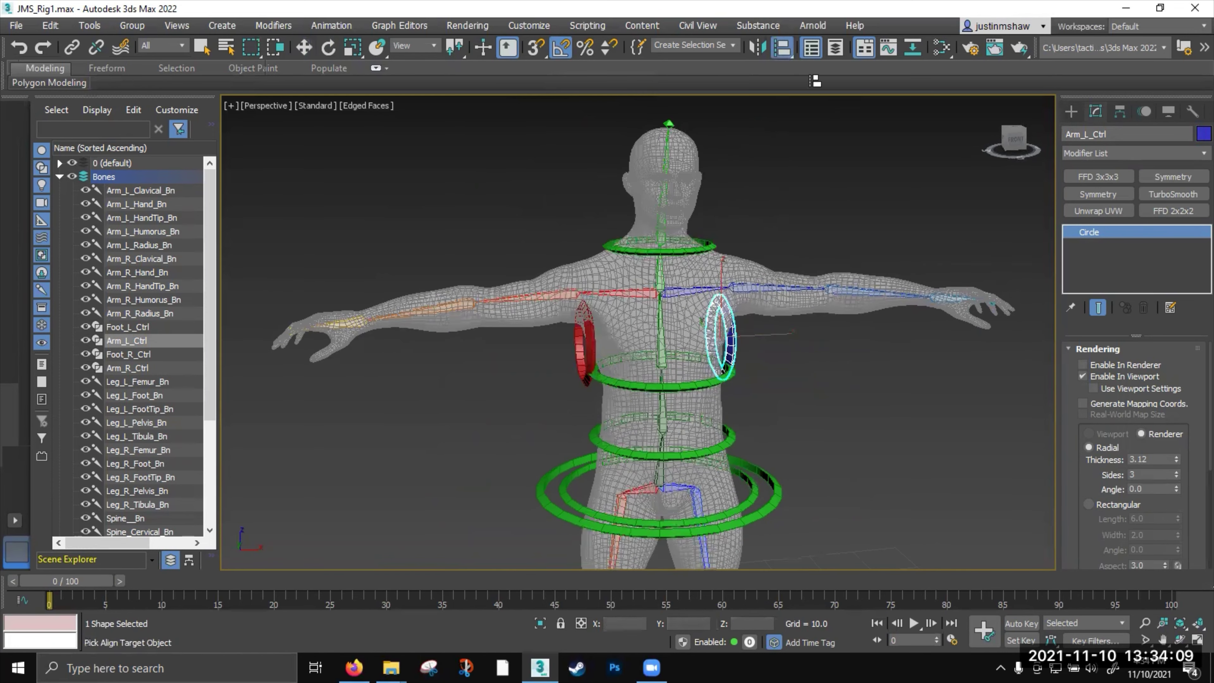
click(944, 306)
click(603, 459)
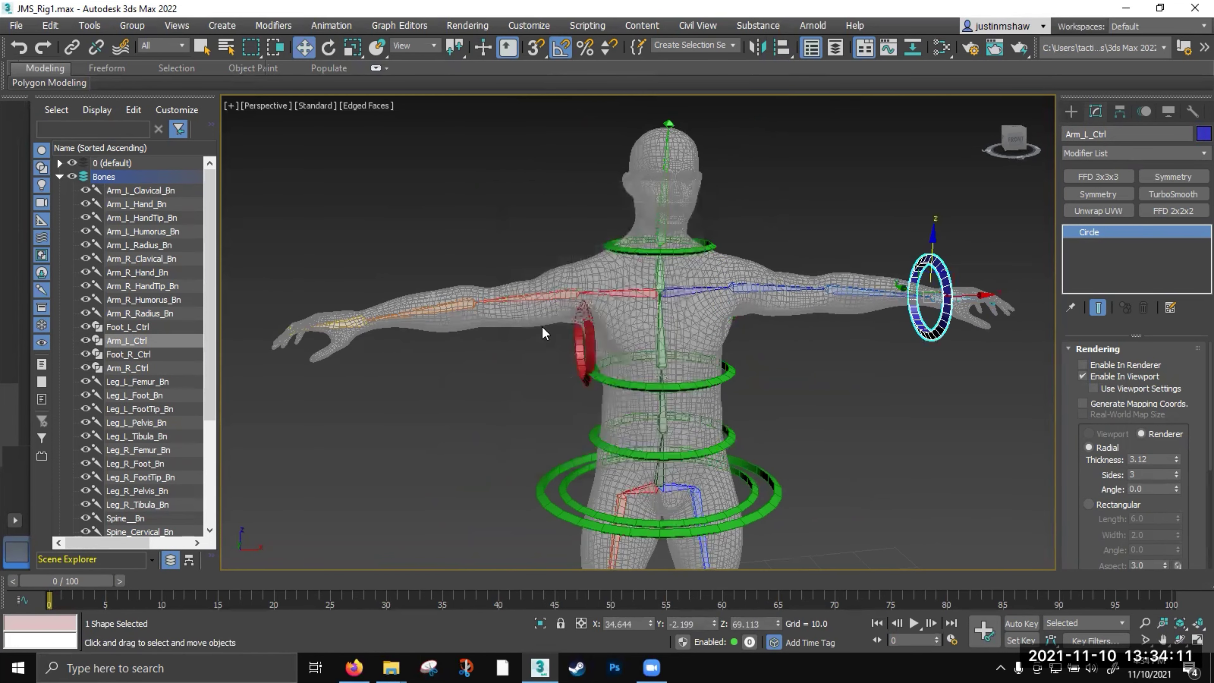
Align the Arm_R_Ctrl circle to the orange arm's hand bone in X, Y and Z, pivot point to pivot point
click(585, 343)
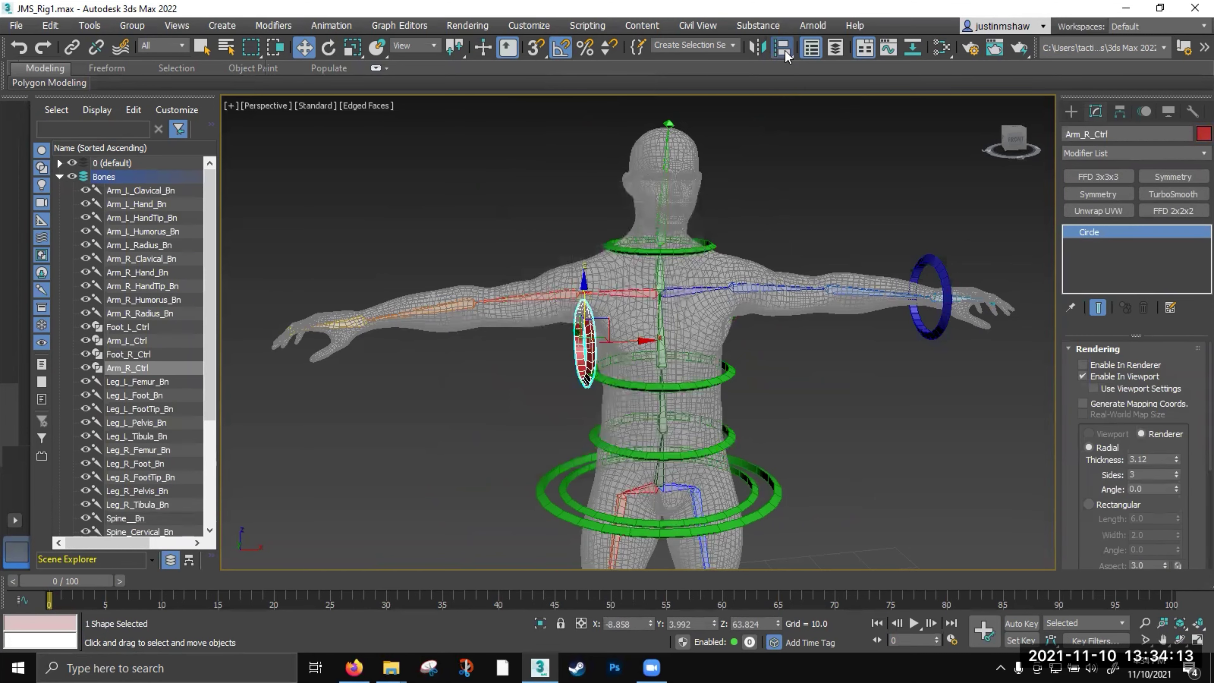
click(782, 47)
click(335, 325)
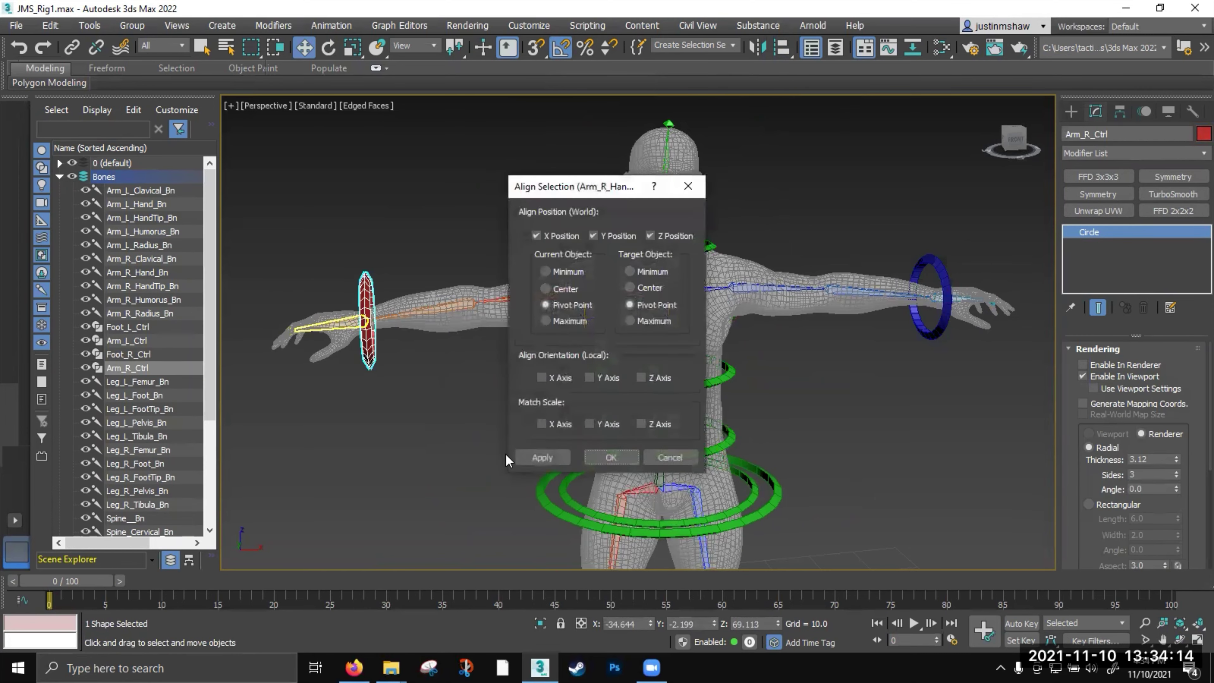
click(611, 458)
Save the scene as a new file named Mocap_Rigging_Ctrl_A1.max in the Max Rig folder
alt+middle_drag(613, 459, 687, 364)
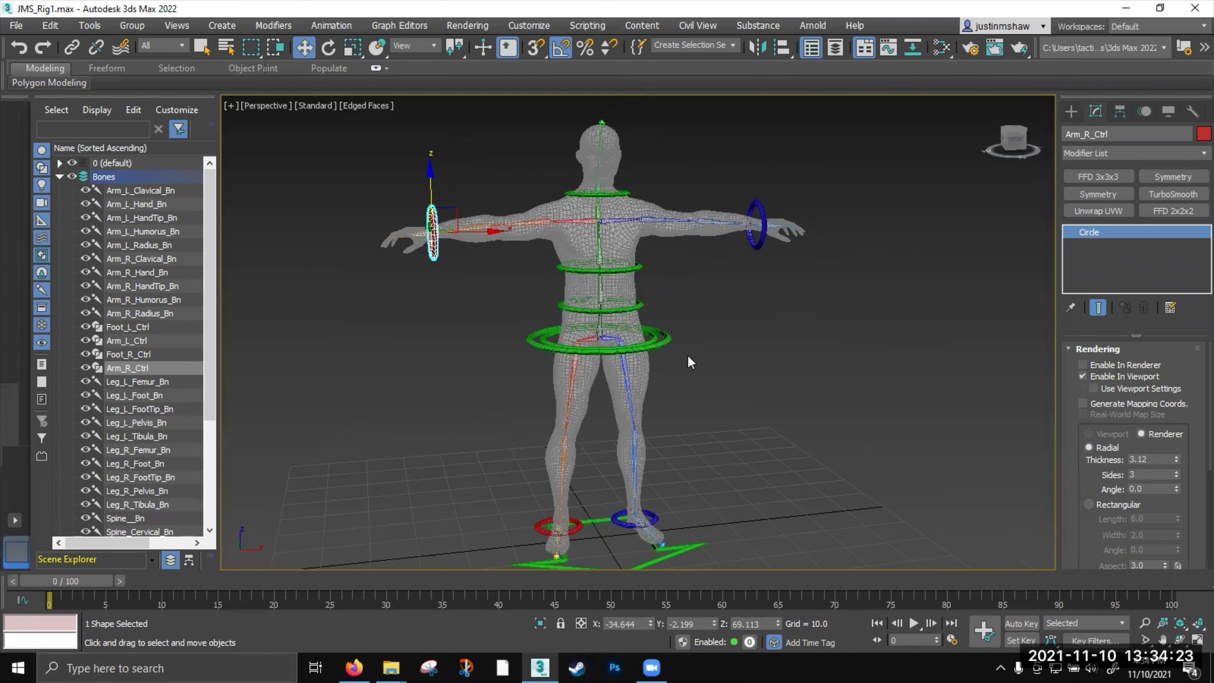
click(15, 25)
click(40, 157)
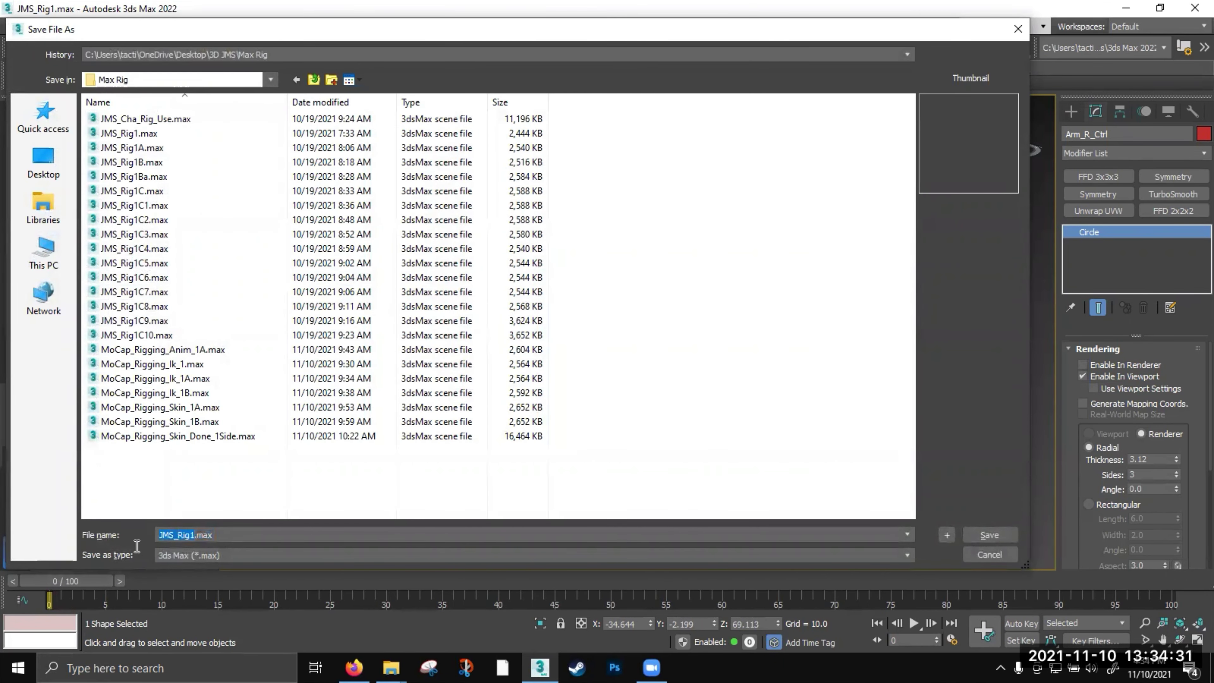
text(Moc)
text(ap_Rigging_Ctrl_)
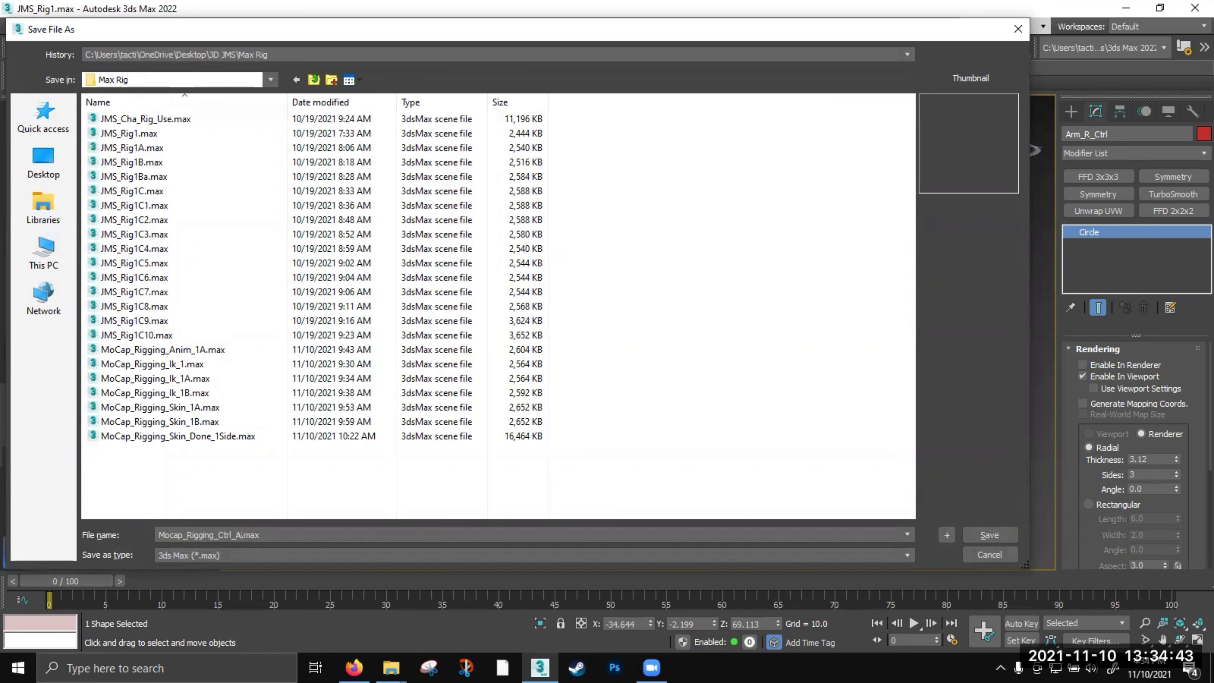
text(A1.max)
key(Return)
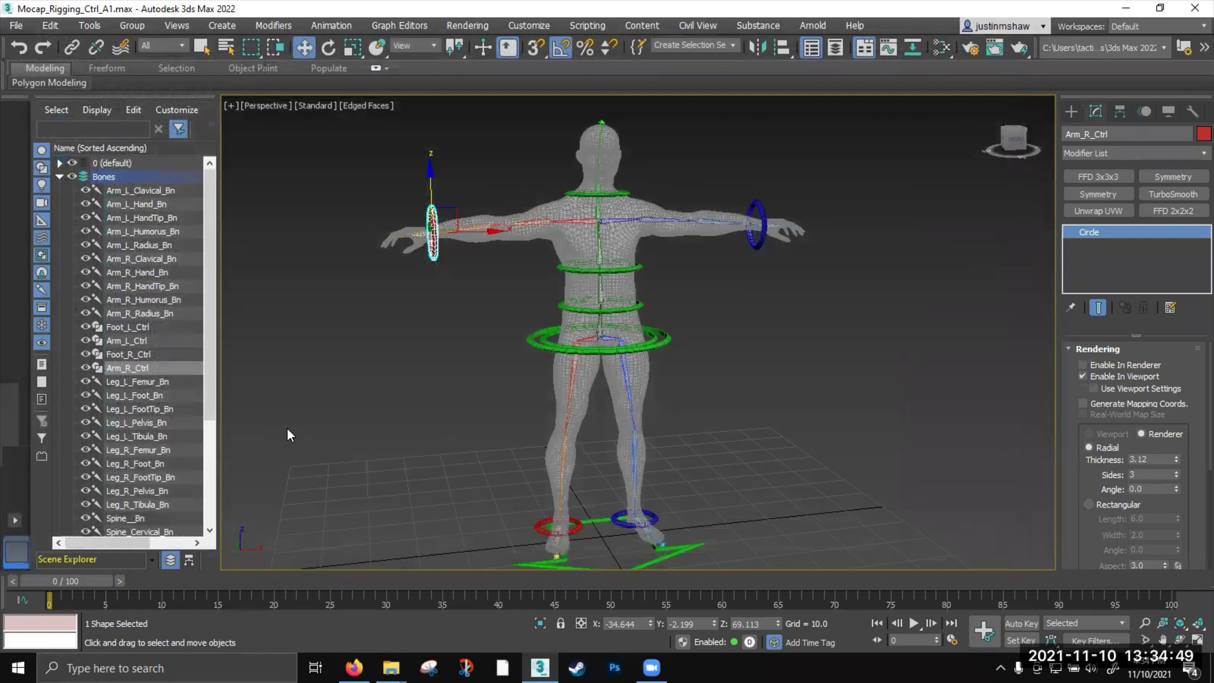
Turn off the edged faces display in the perspective viewport
alt+middle_drag(410, 371, 423, 372)
key(F4)
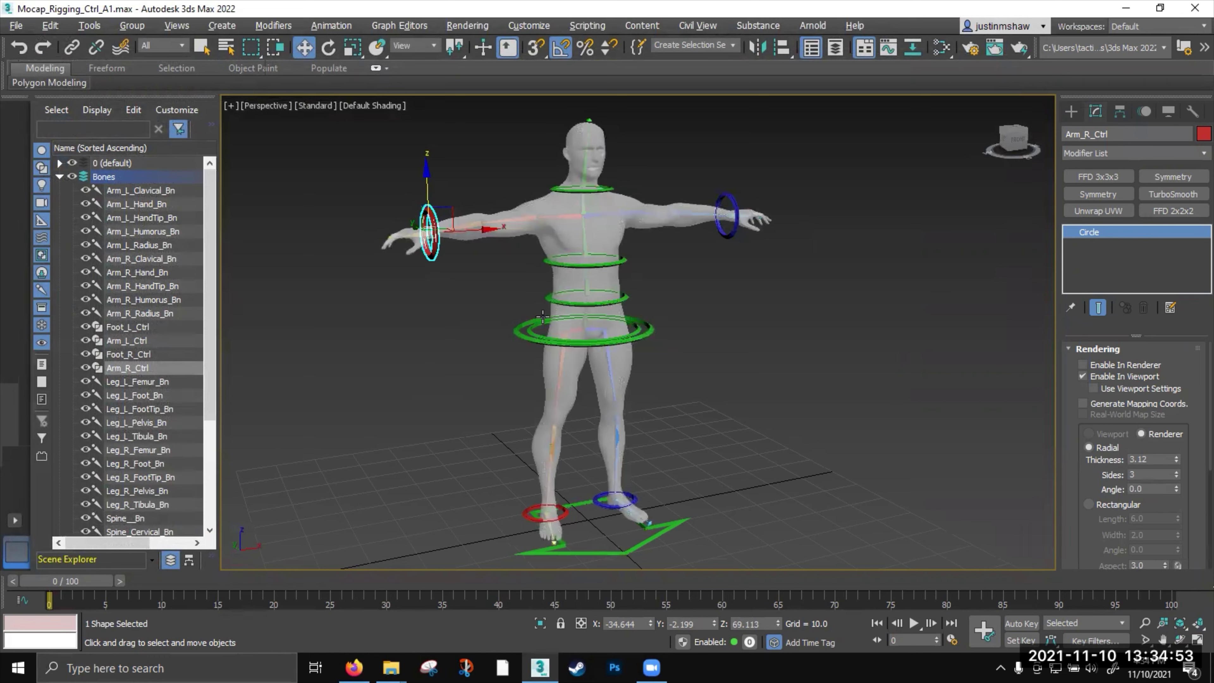
alt+middle_drag(489, 346, 470, 324)
scroll(487, 316, up, 5)
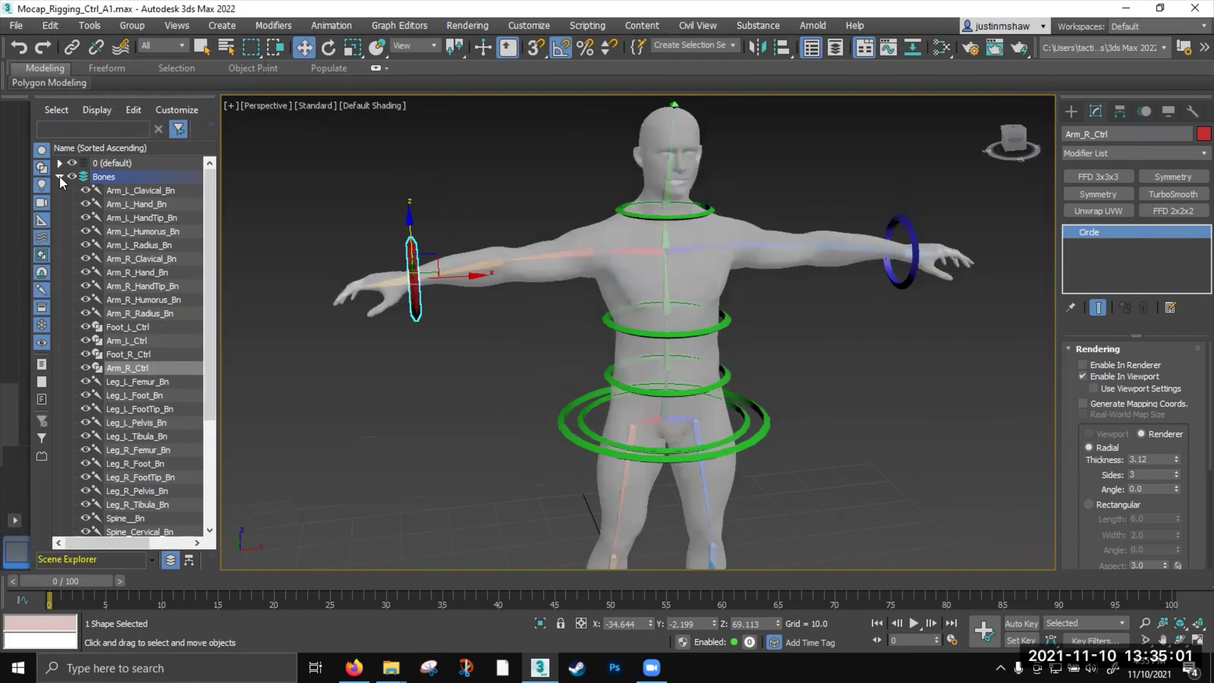
Move the foot, arm, cervical, hips, lumbar, thoracic and upper body control shapes from the Bones layer into the Ctrls layer
click(134, 194)
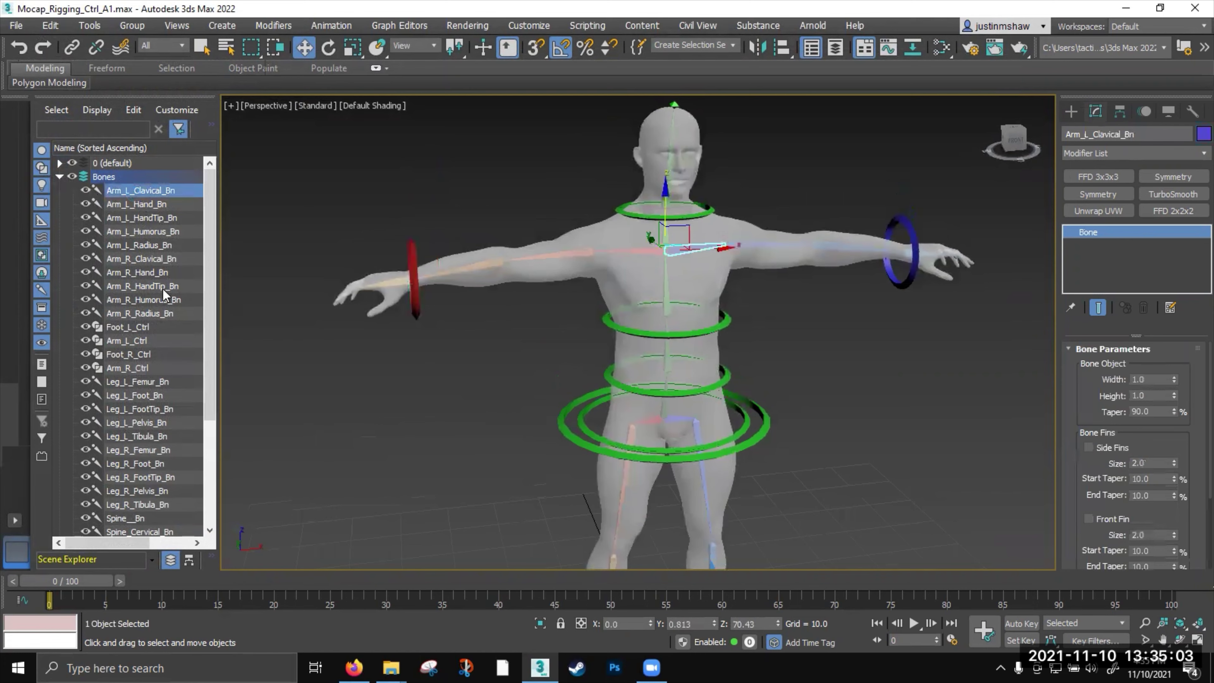
click(150, 326)
shift+click(150, 364)
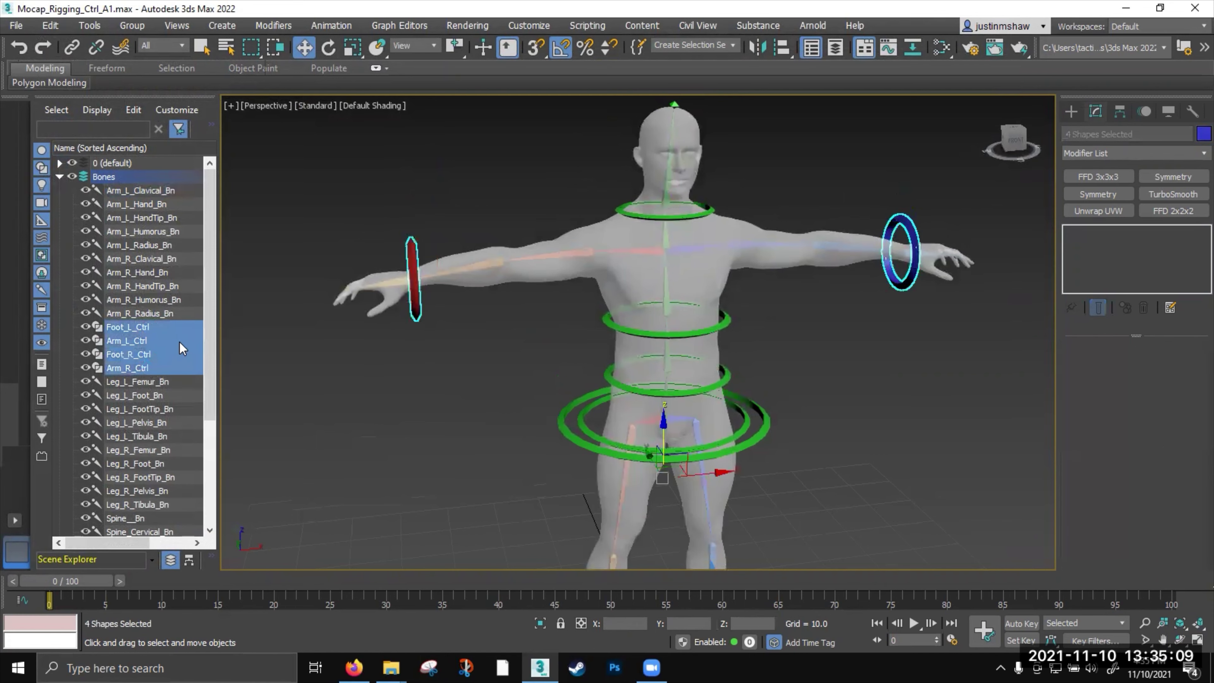
drag(207, 288, 210, 389)
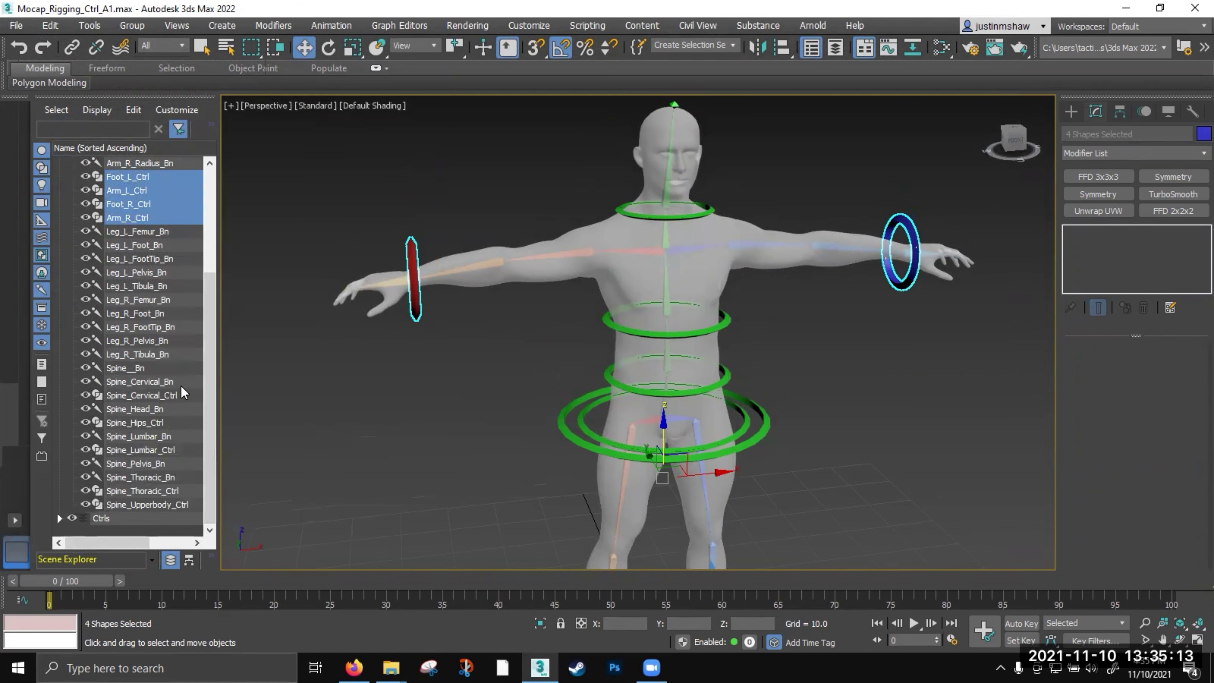
ctrl+click(168, 395)
ctrl+click(178, 423)
ctrl+click(174, 449)
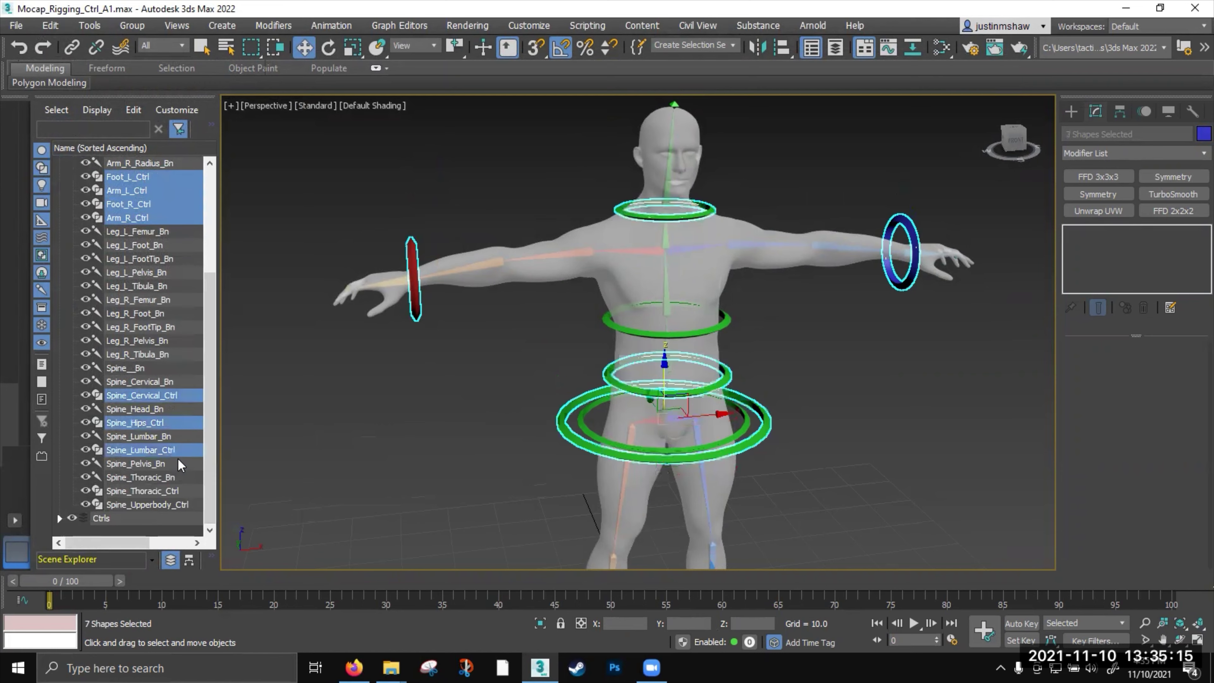
ctrl+click(179, 491)
ctrl+click(184, 505)
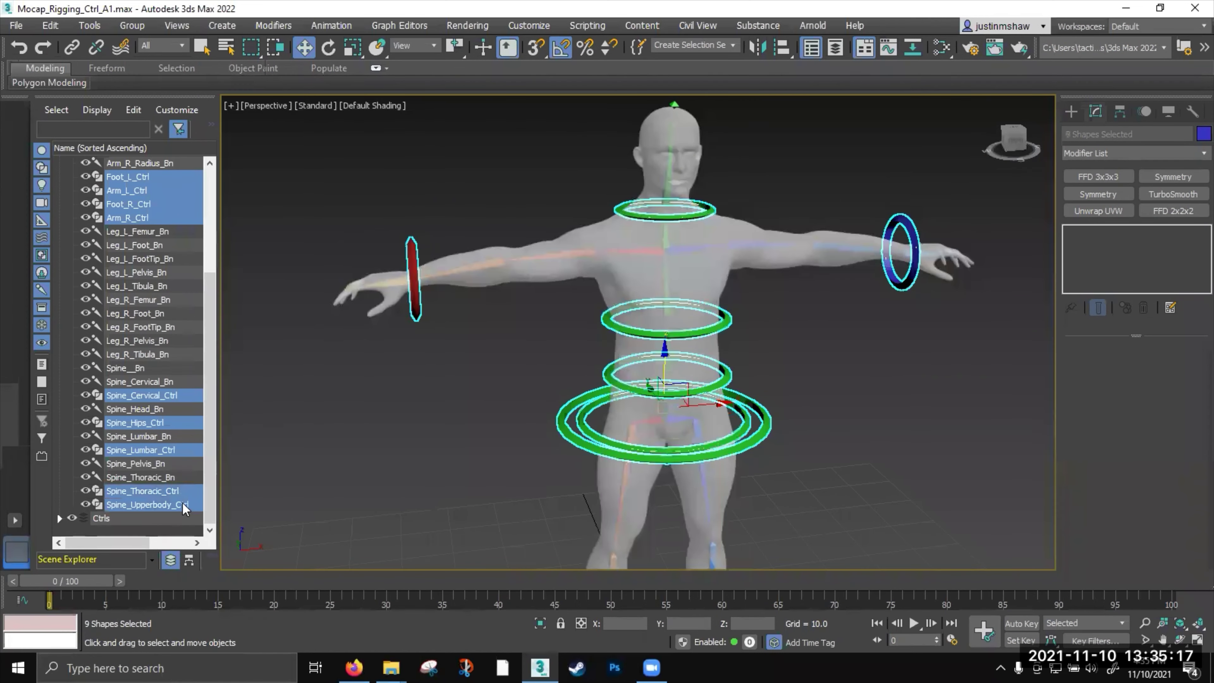
drag(185, 510, 159, 519)
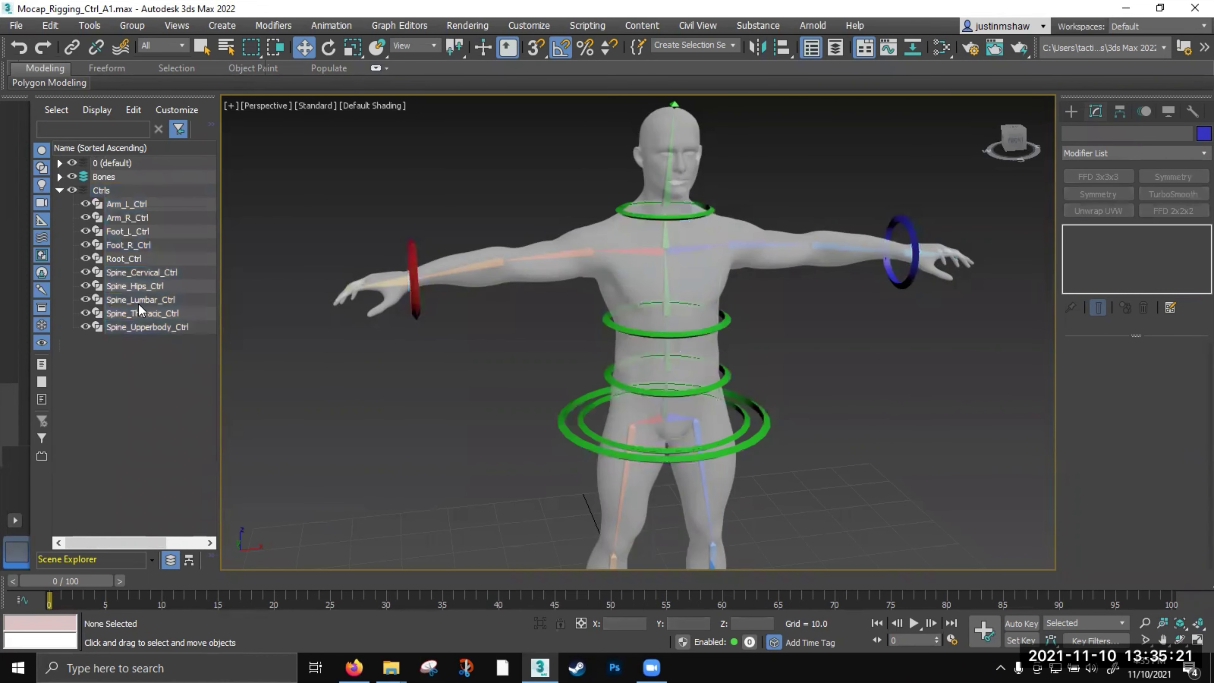
Create a named selection set Ctrl from all control shapes in the Ctrls layer, and hide that layer
click(127, 203)
shift+click(151, 327)
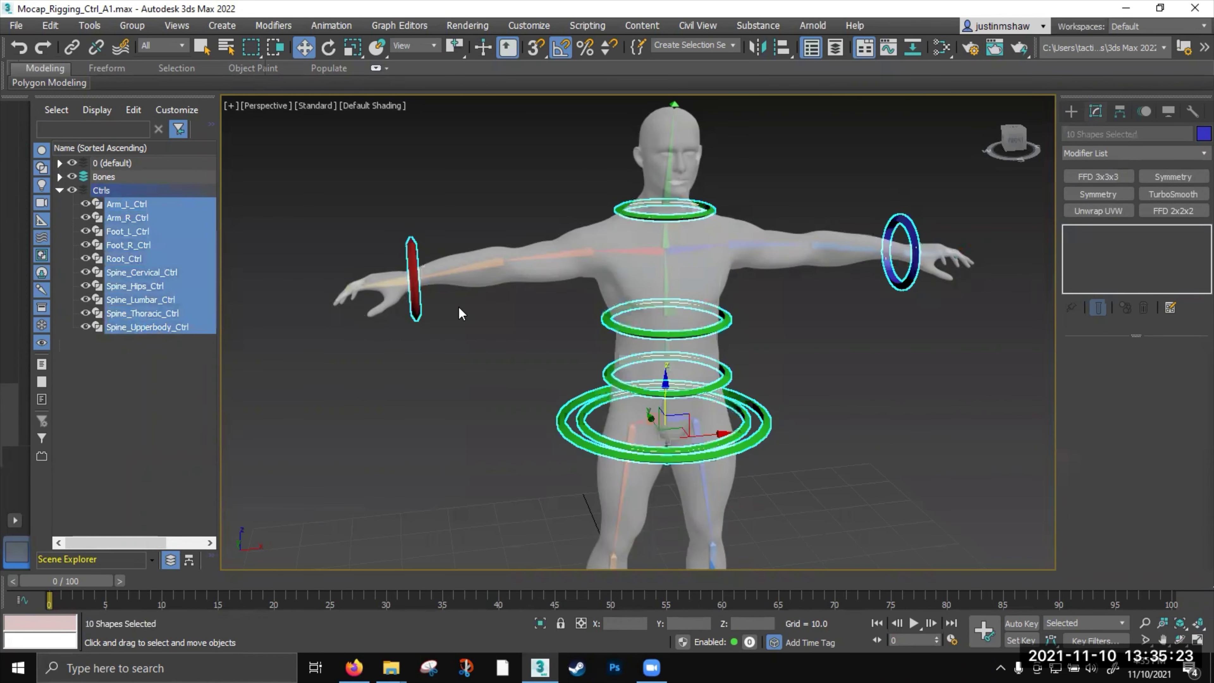
click(681, 47)
text(Ctrl)
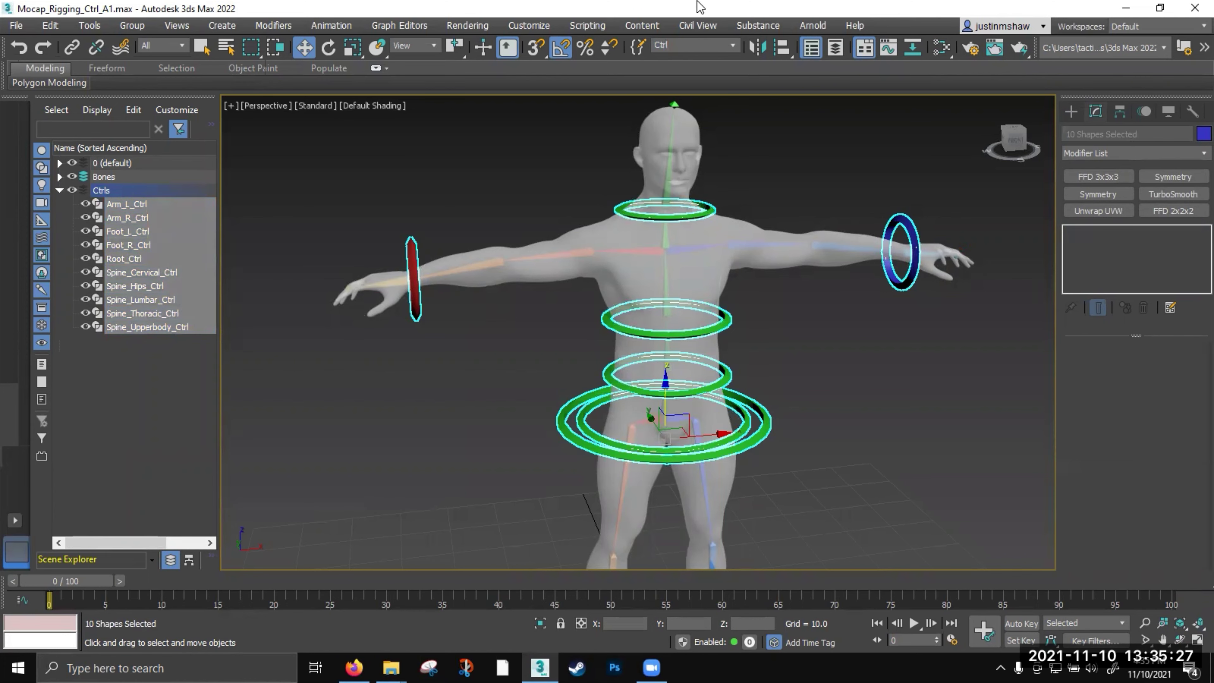
key(Return)
click(165, 279)
click(72, 190)
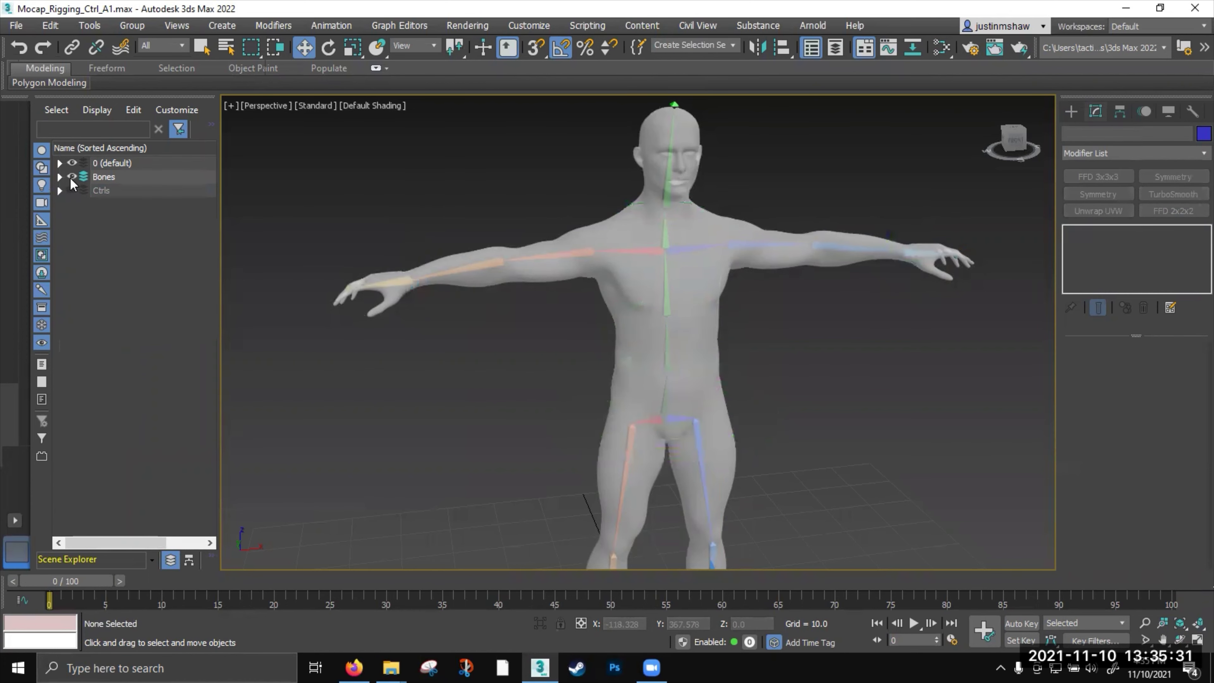
Create a named selection set Bones from all bones in the Bones layer, and hide that layer
click(59, 178)
scroll(143, 285, down, 1)
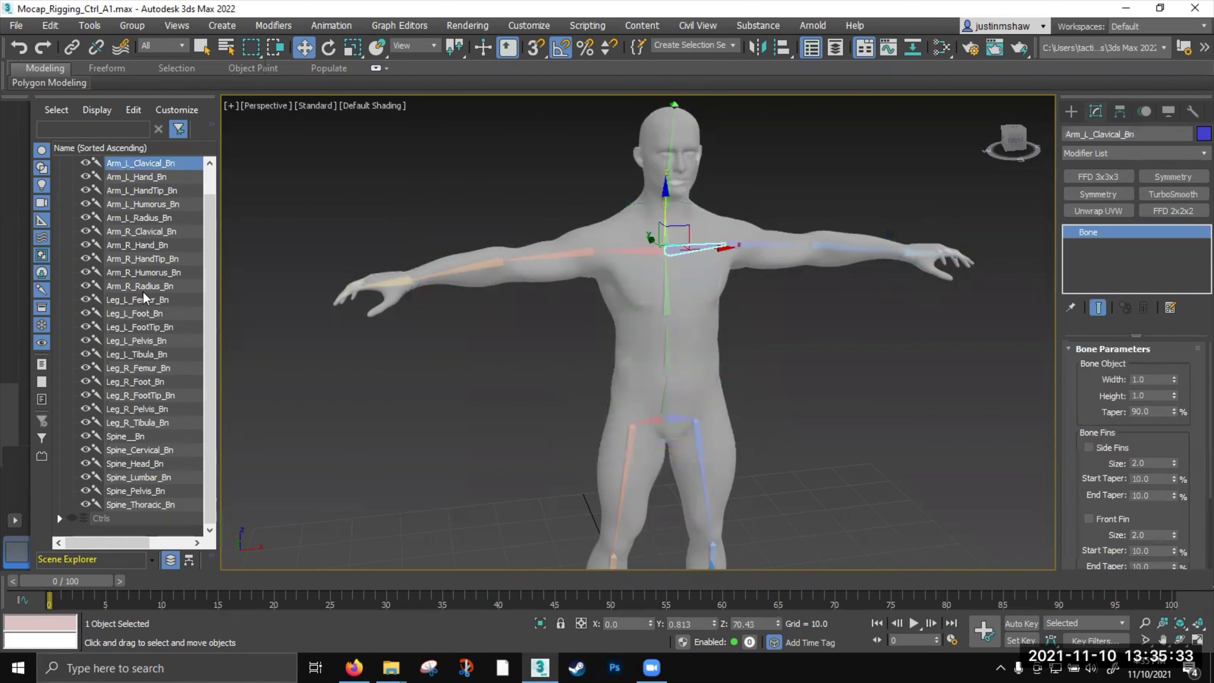
key(ctrl+a)
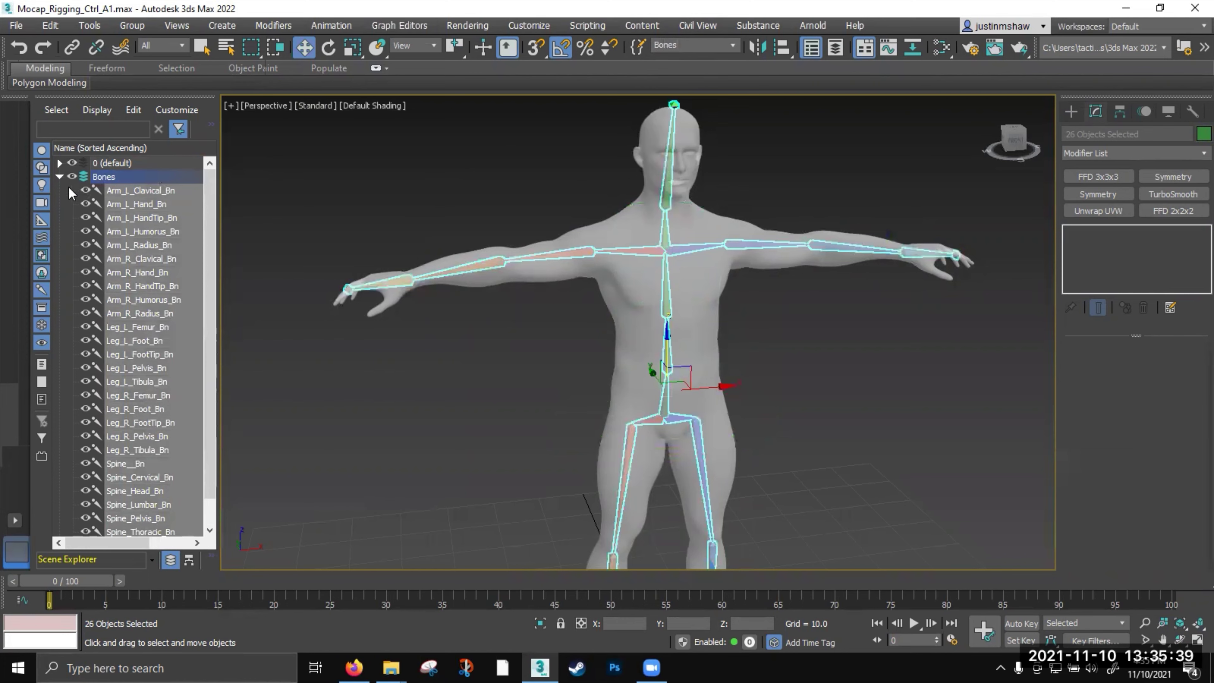
click(59, 177)
click(72, 176)
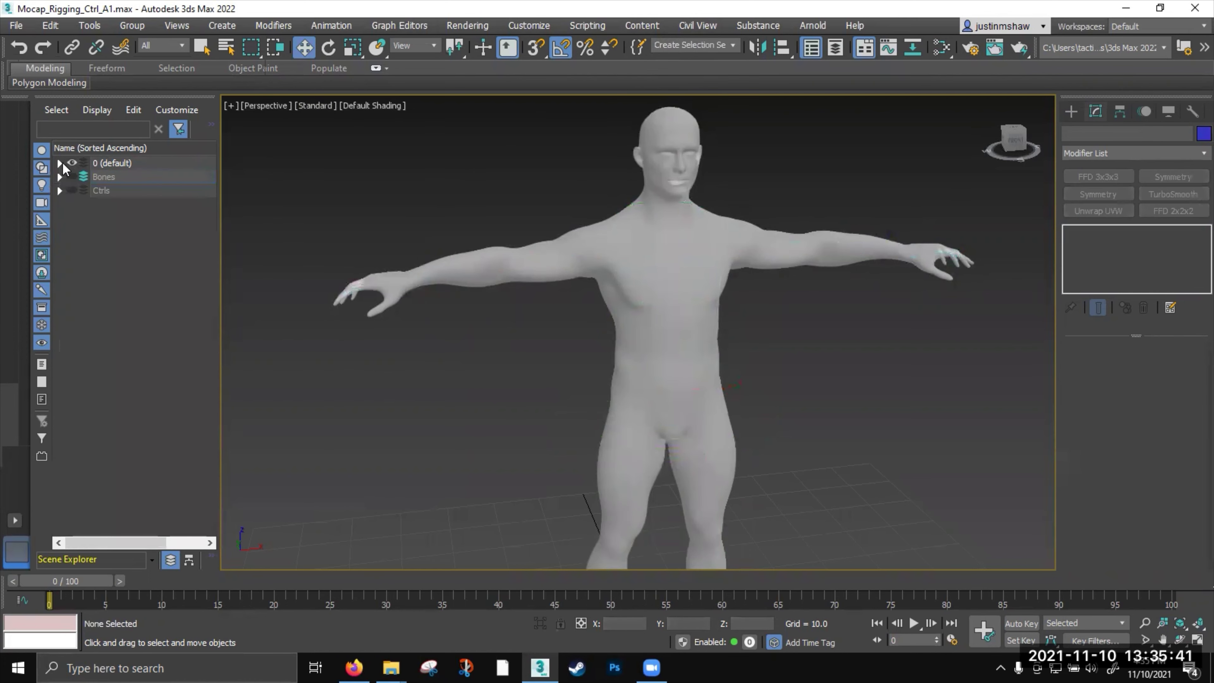
Unfreeze the male_zbrush mesh to save it as the named selection set Body, and freeze it again
click(59, 163)
click(107, 177)
drag(133, 542, 170, 541)
click(191, 177)
click(704, 47)
text(Body)
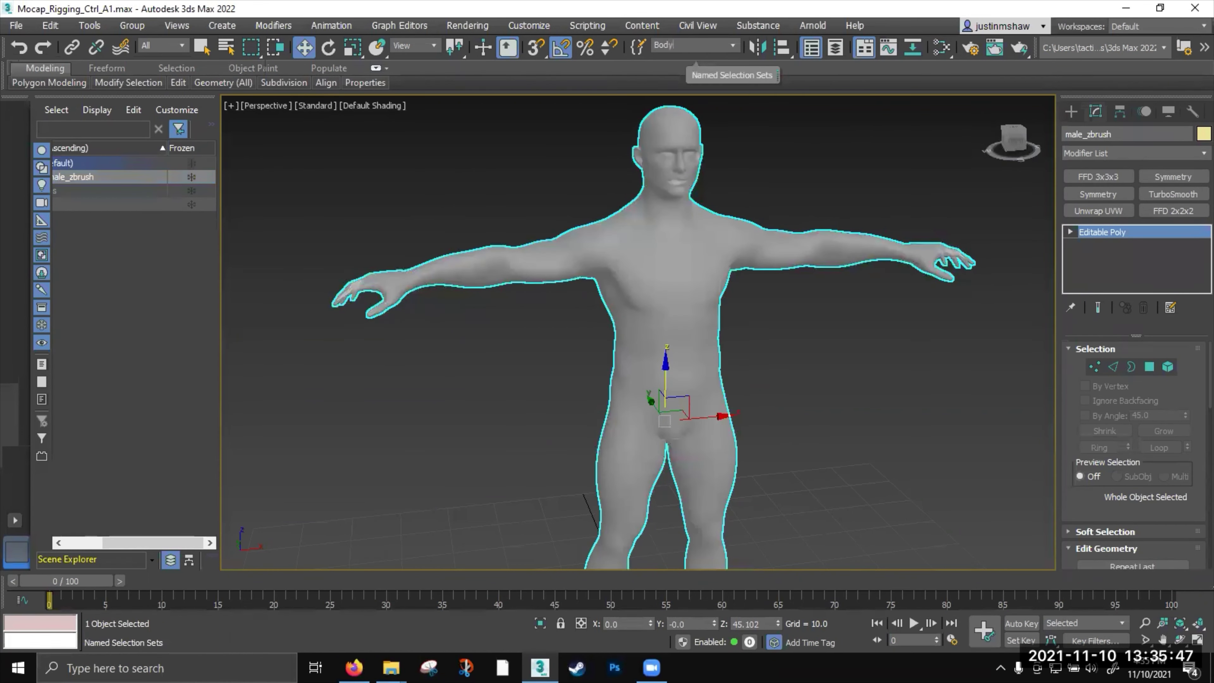
key(Return)
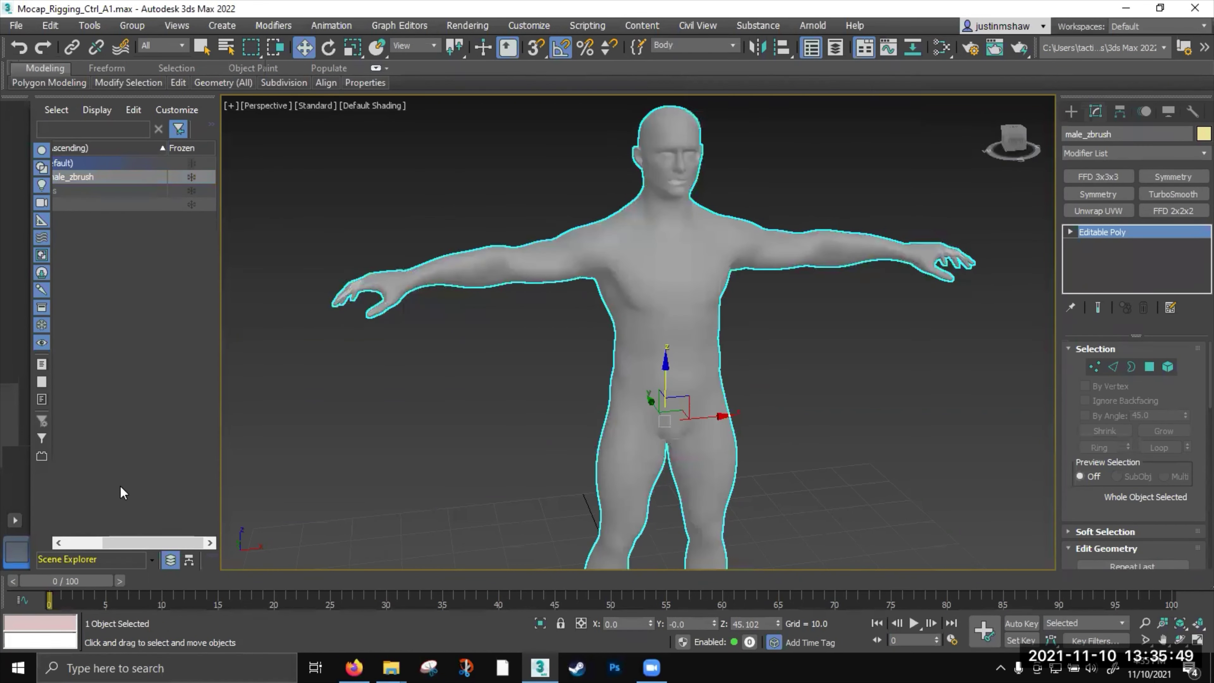
click(191, 177)
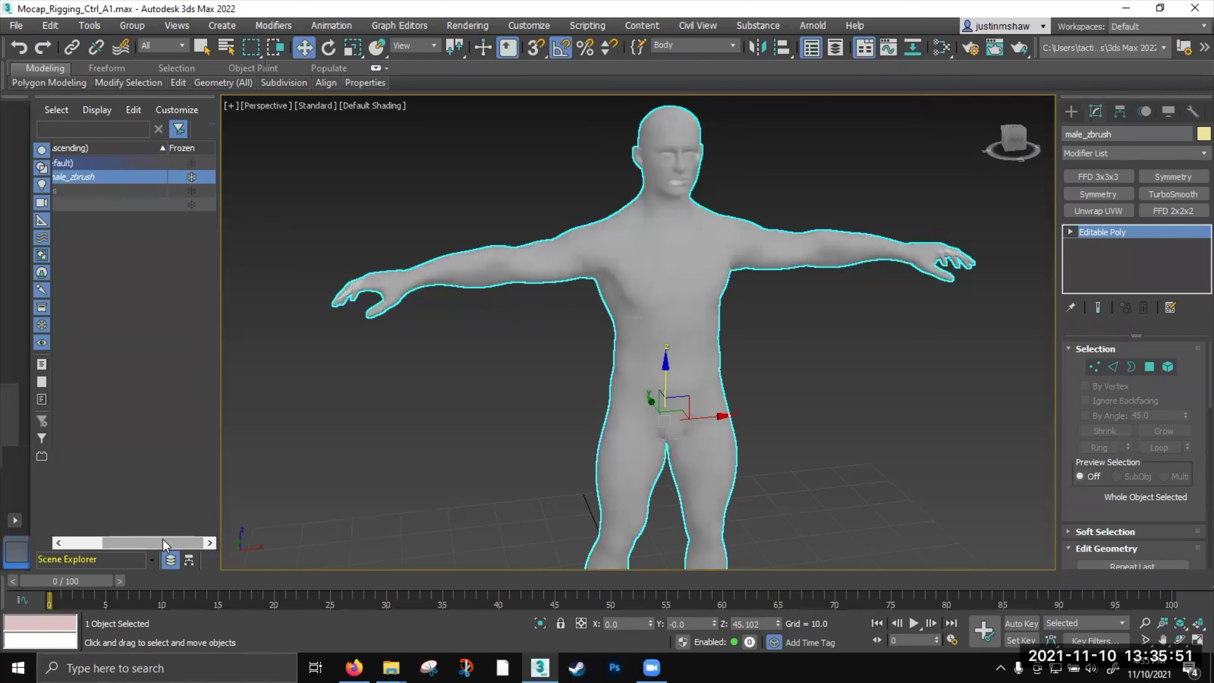
Collapse the default layer and unhide the Ctrls and Bones layers
scroll(112, 542, left, 3)
click(60, 163)
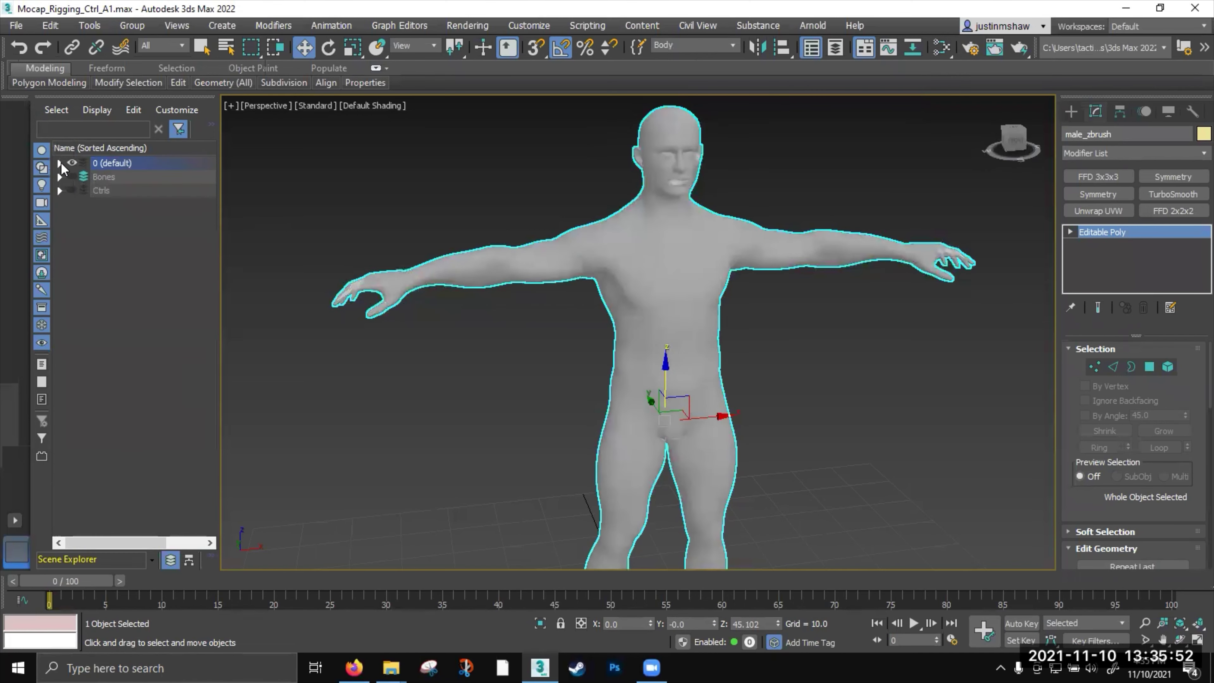
click(72, 191)
click(72, 177)
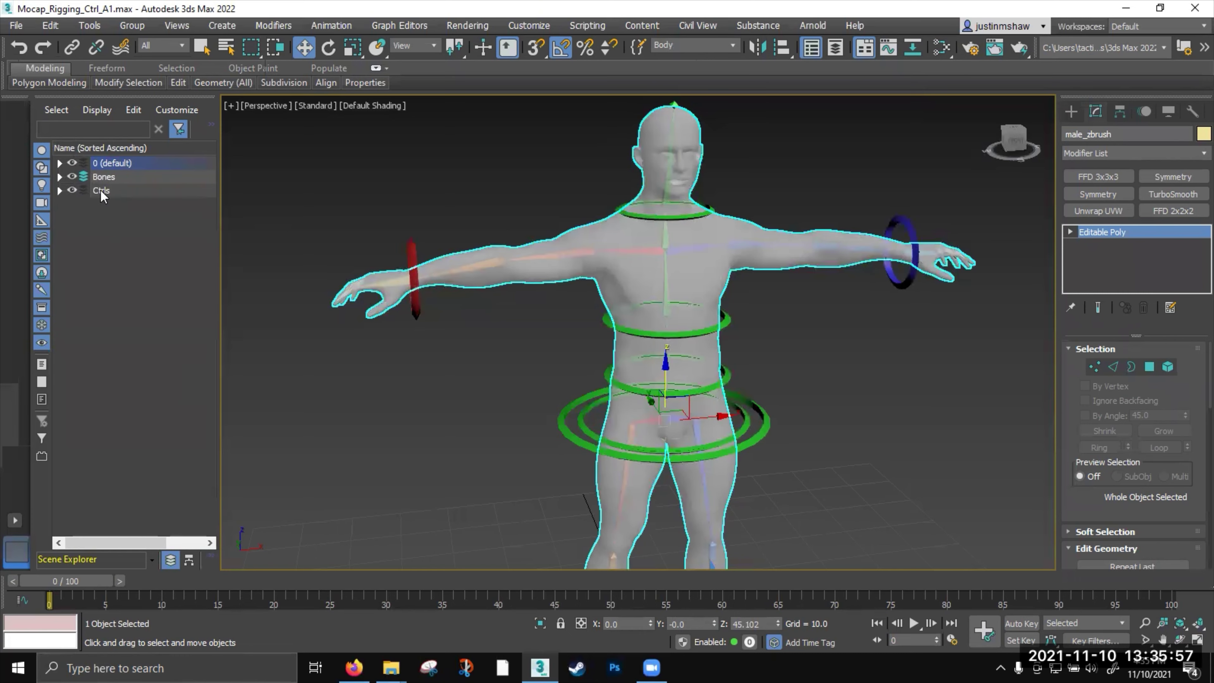
Add an HI Solver IK chain from Arm_R_Humorus_Bn to Arm_R_Hand_Bn
scroll(523, 335, down, 3)
middle_drag(507, 353, 536, 385)
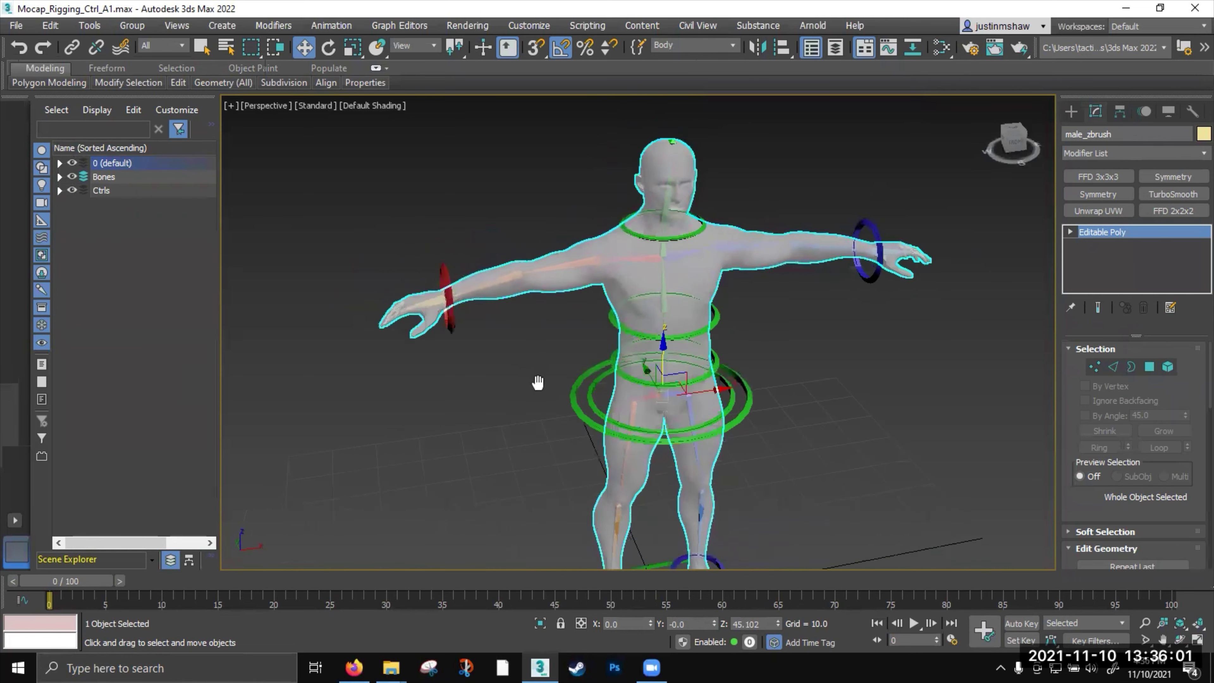
scroll(563, 306, up, 3)
alt+middle_drag(563, 306, 569, 311)
middle_drag(594, 259, 625, 261)
click(625, 260)
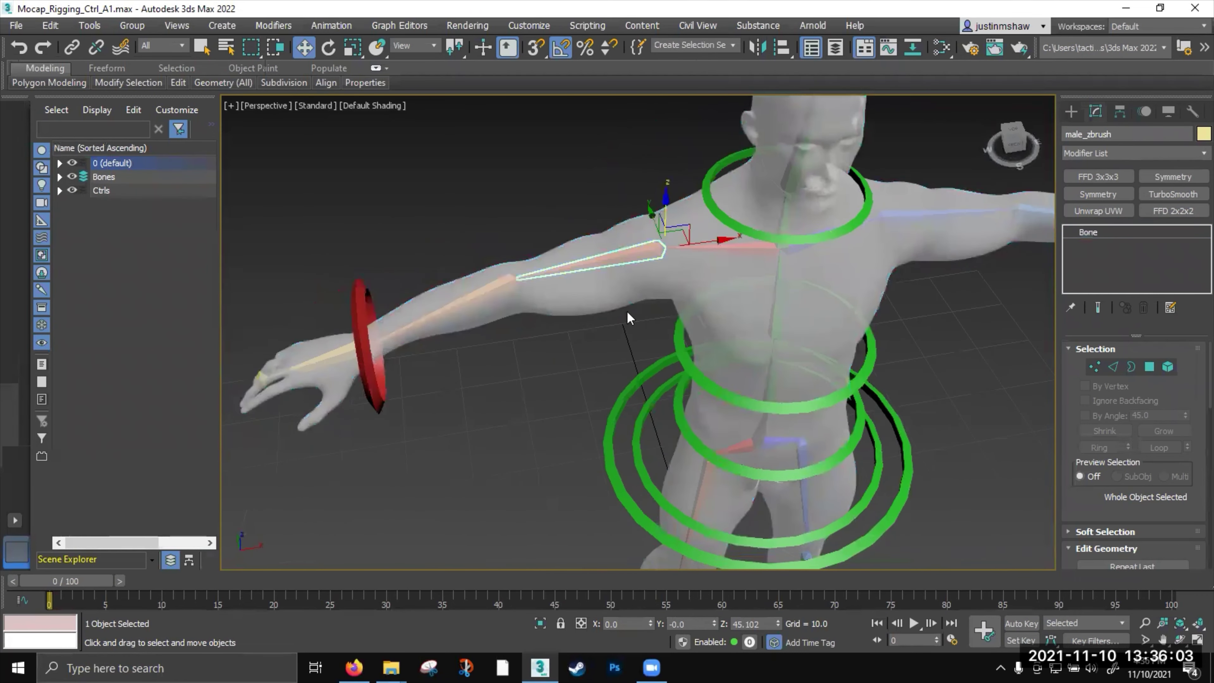
click(331, 25)
mouse_move(378, 94)
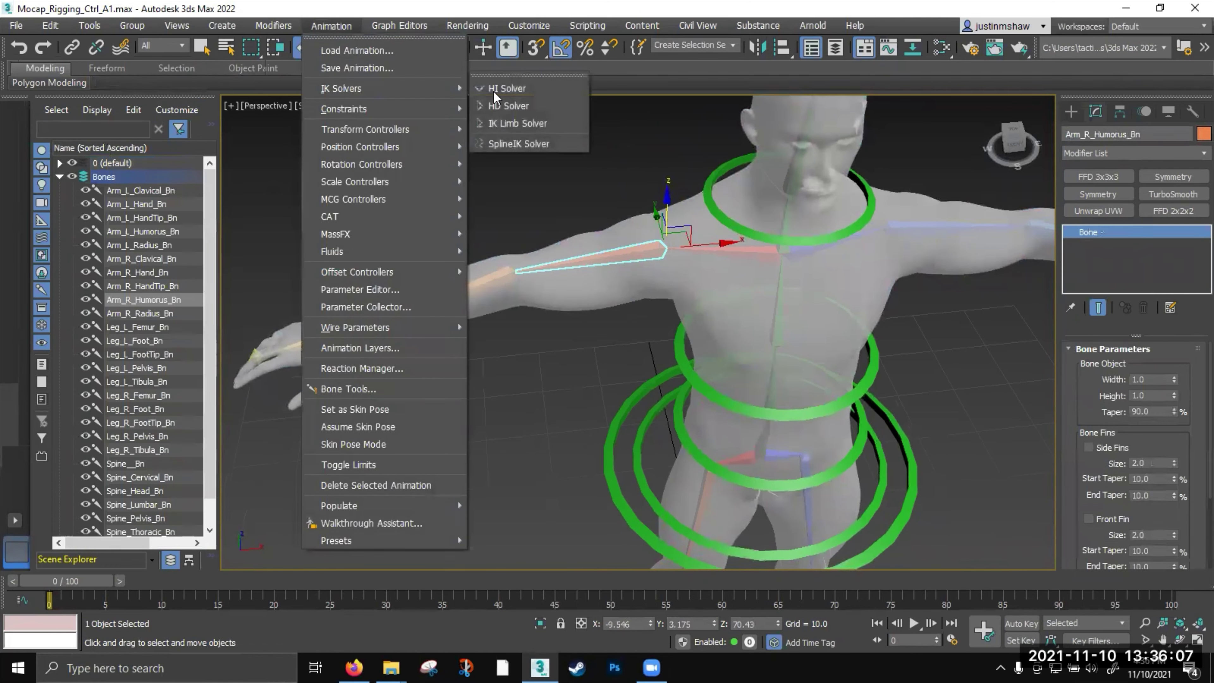
click(517, 94)
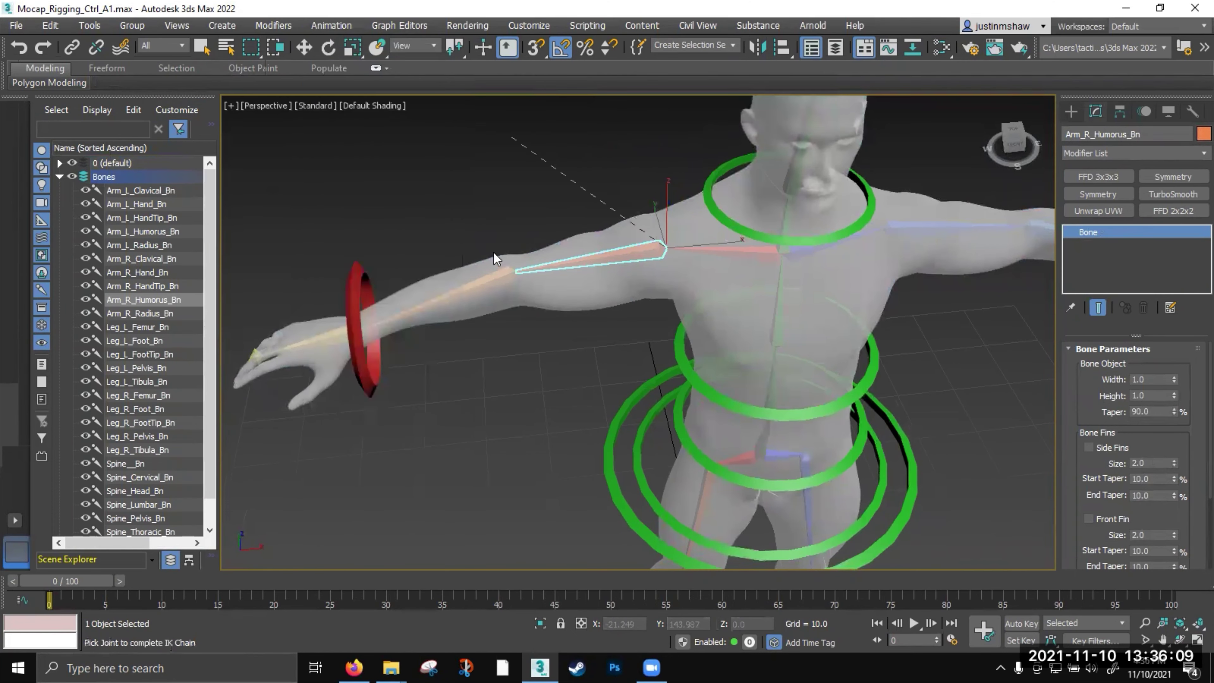
click(336, 336)
alt+middle_drag(419, 405, 388, 308)
drag(388, 313, 354, 311)
alt+middle_drag(353, 310, 450, 354)
scroll(428, 335, up, 2)
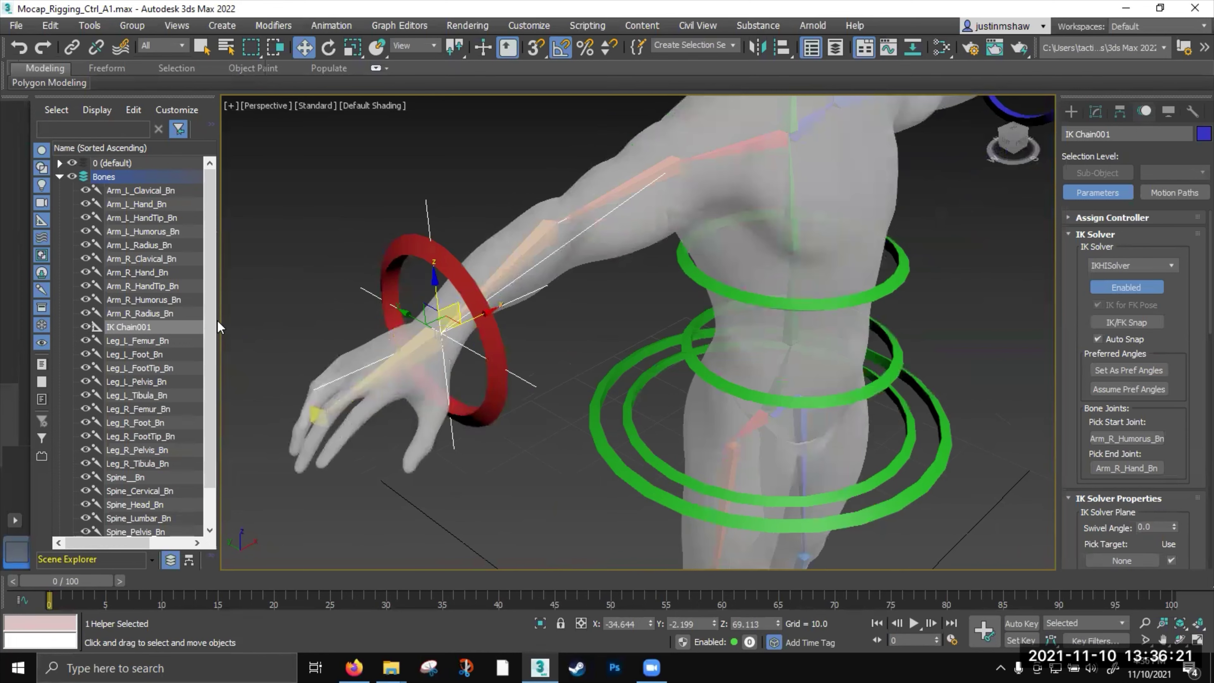
Move the right arm's IK chain into a new layer and rename the layer Ik
right_click(175, 325)
mouse_move(258, 362)
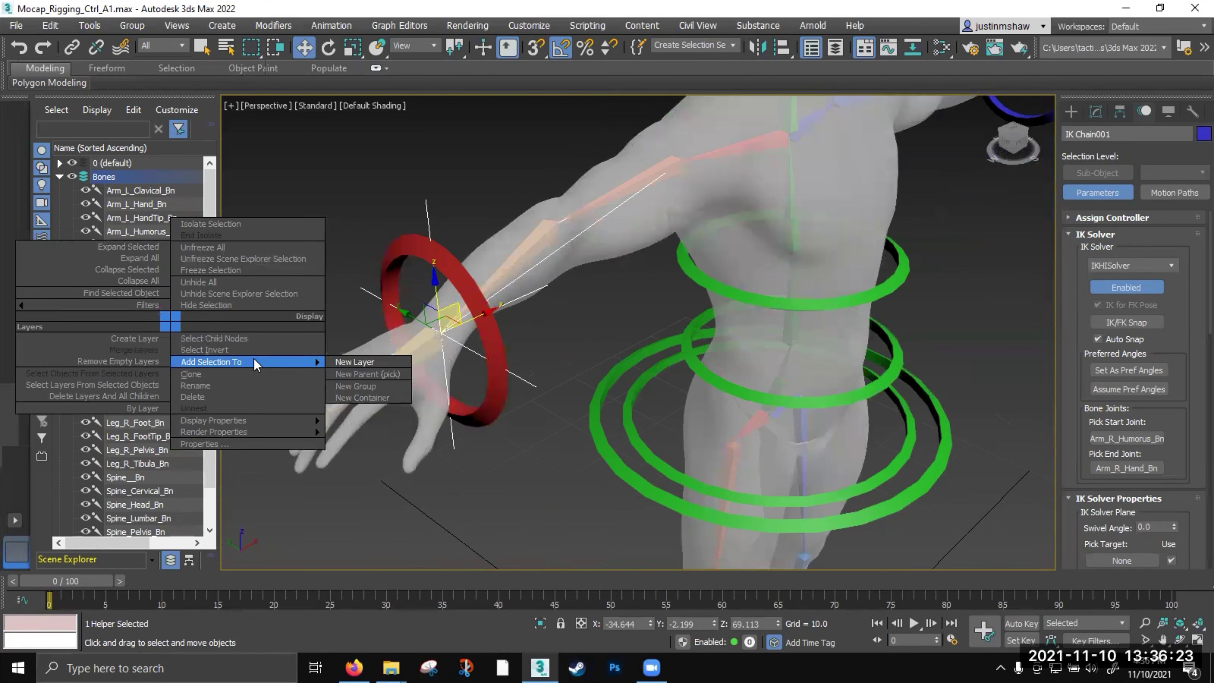
click(366, 364)
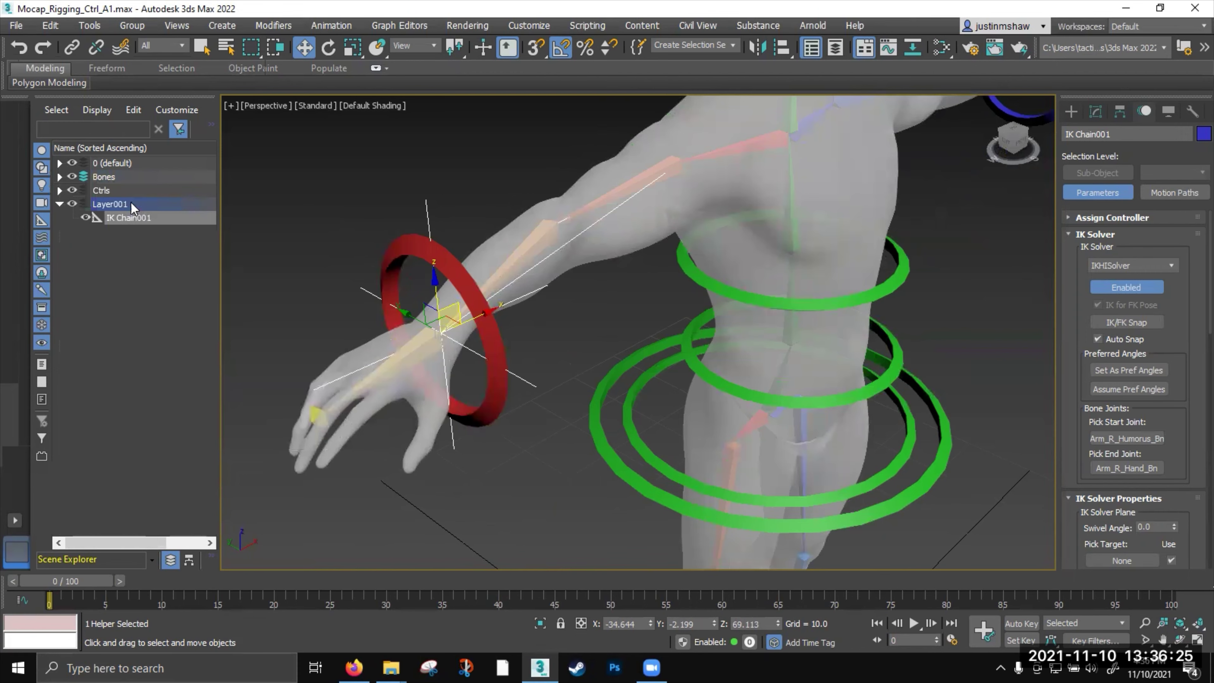
click(113, 208)
double_click(114, 208)
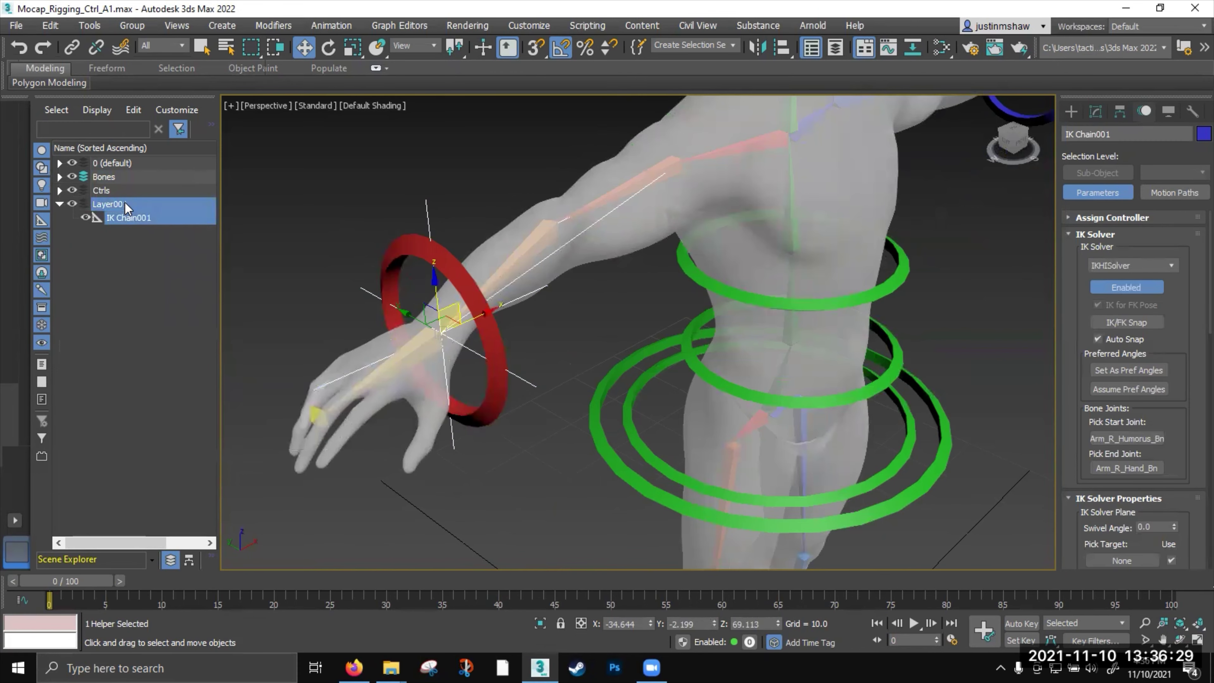
click(126, 204)
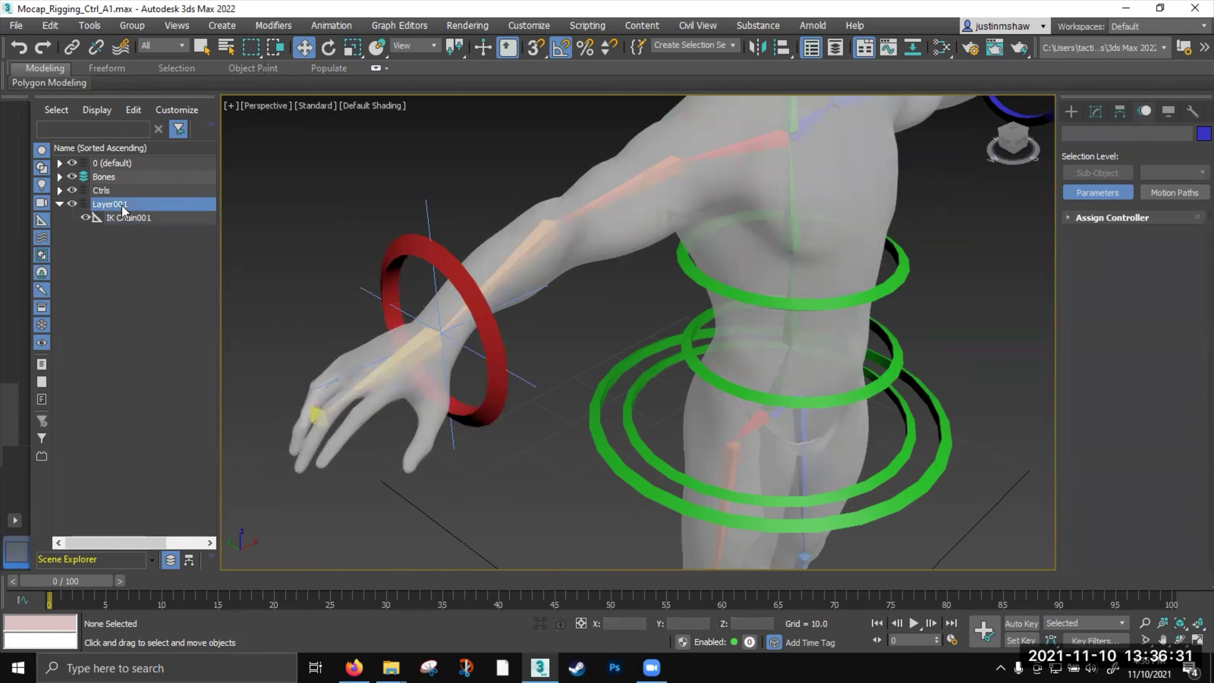
click(121, 205)
text(Ik)
key(Return)
Rename the right arm's IK chain Arm_R_Hand_IK, reusing the hand bone's name
click(432, 218)
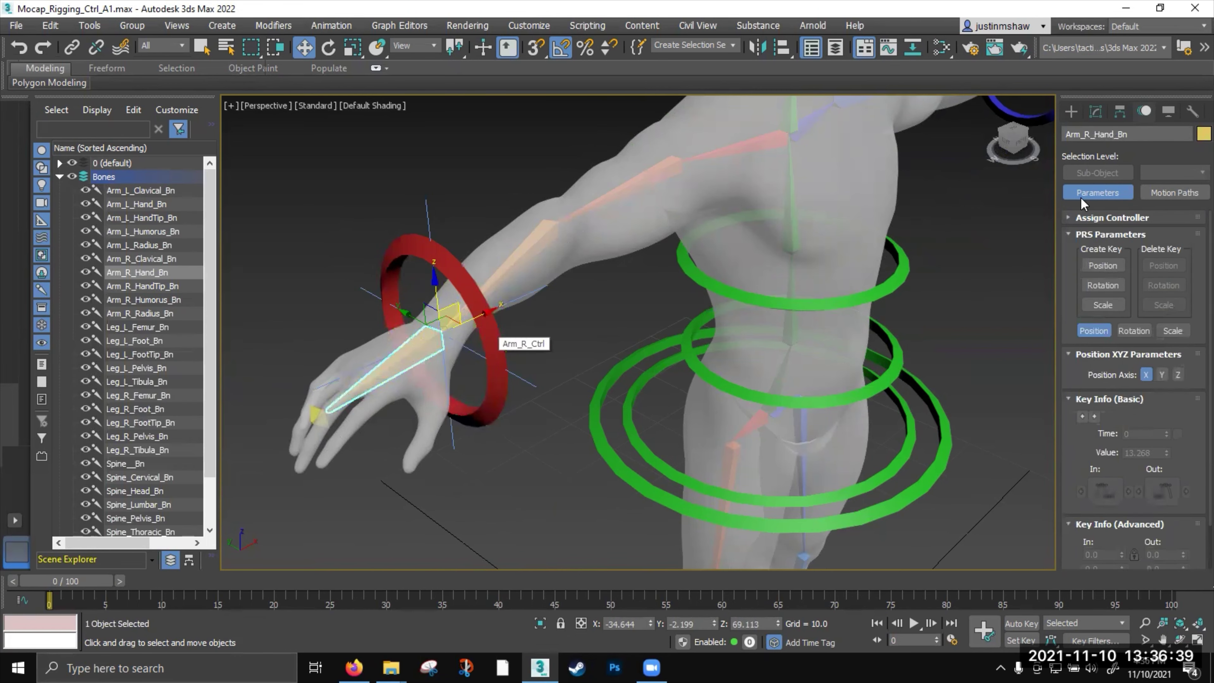
click(1141, 134)
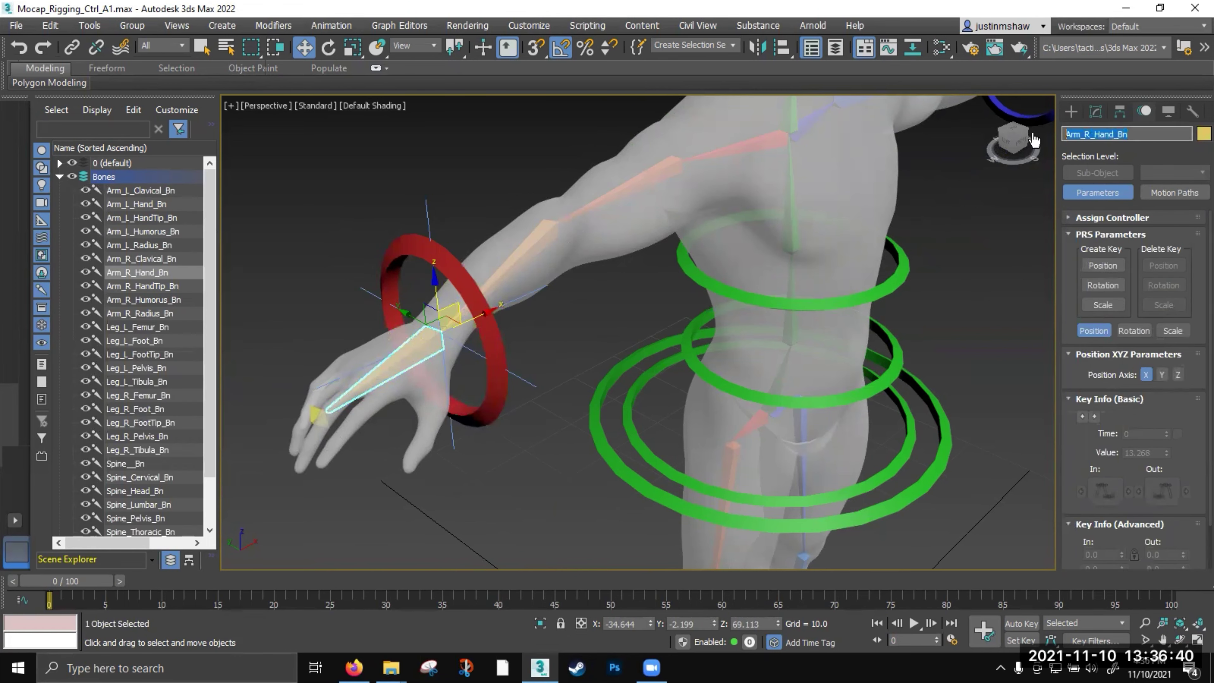
click(432, 231)
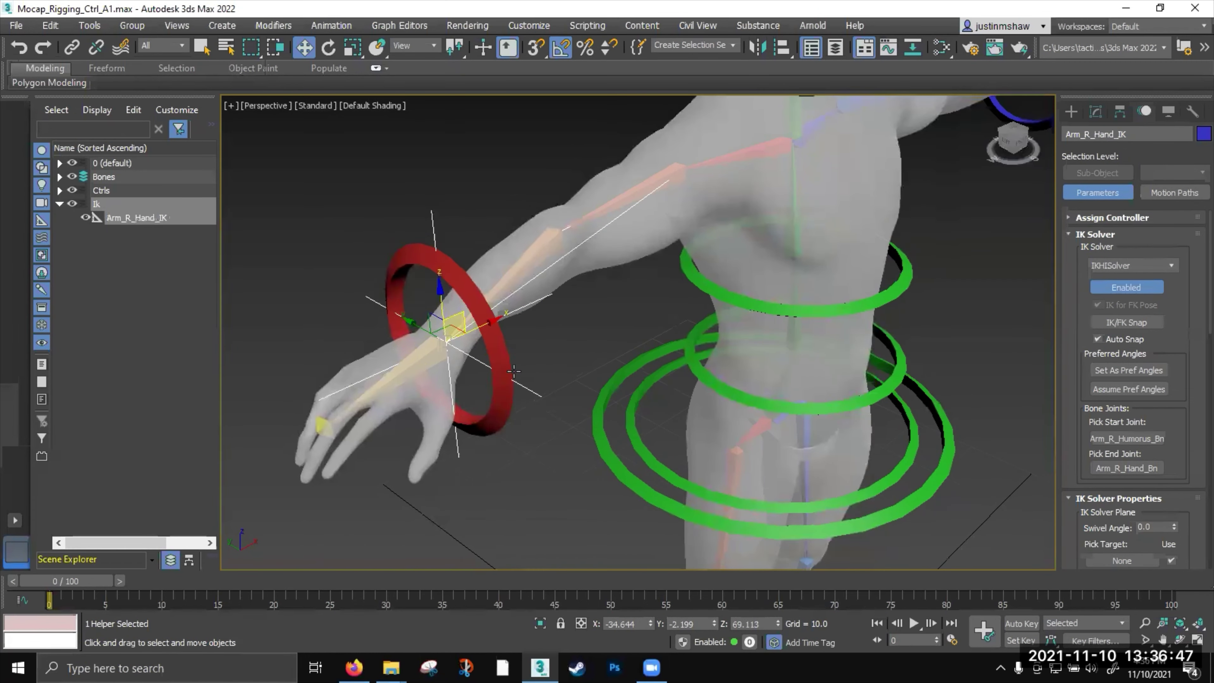
Link Arm_R_Hand_IK to the red Arm_R_Ctrl circle as its parent
scroll(459, 324, up, 3)
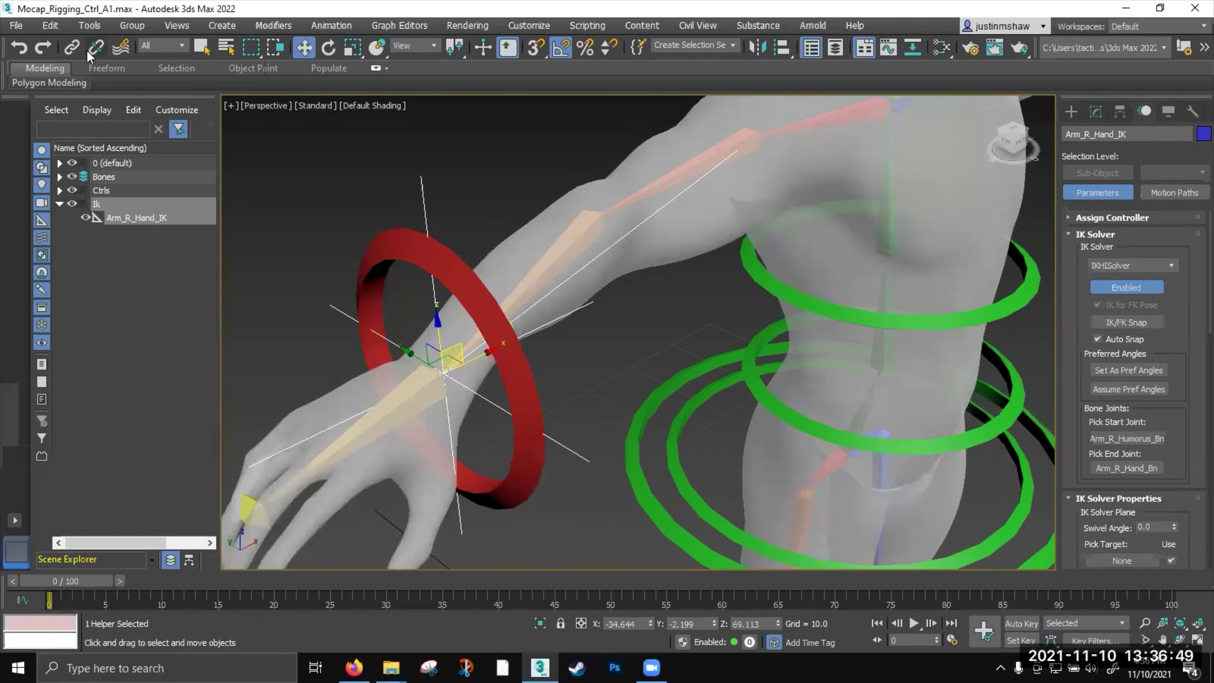
click(72, 48)
drag(423, 193, 391, 258)
click(391, 257)
key(w)
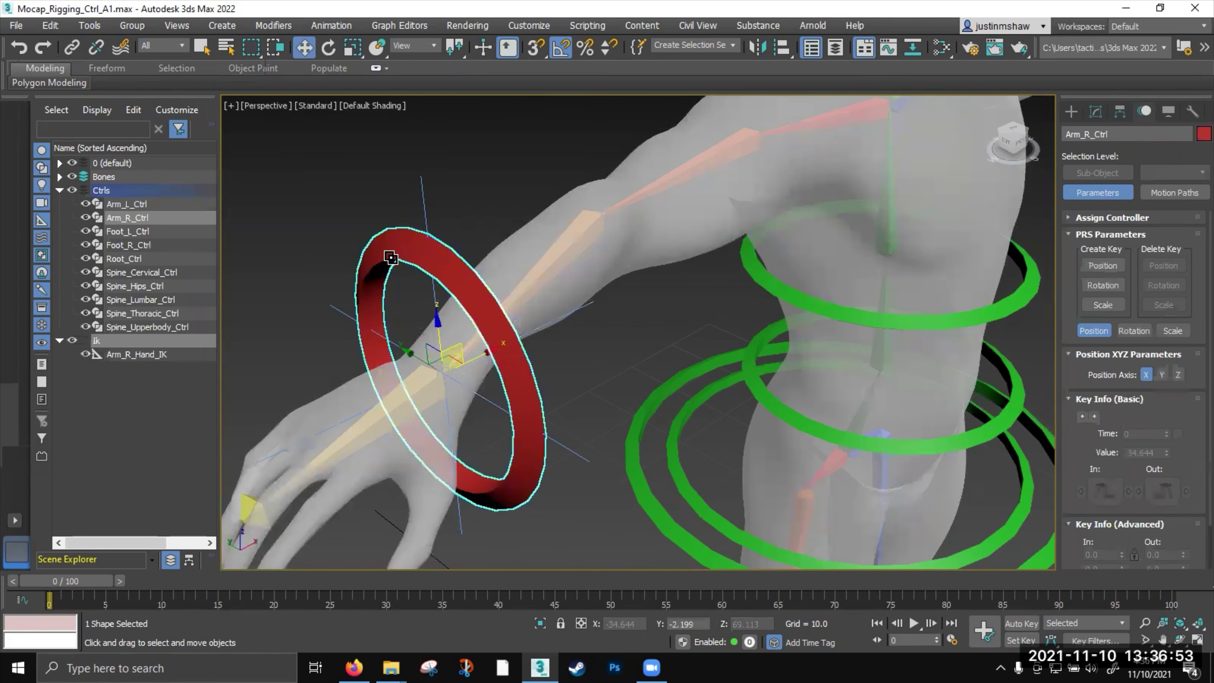
Test the linked IK by moving and rotating Arm_R_Ctrl, restoring its original position
scroll(390, 258, down, 3)
drag(437, 307, 475, 276)
key(ctrl+z)
alt+middle_drag(474, 276, 497, 306)
click(470, 329)
click(537, 259)
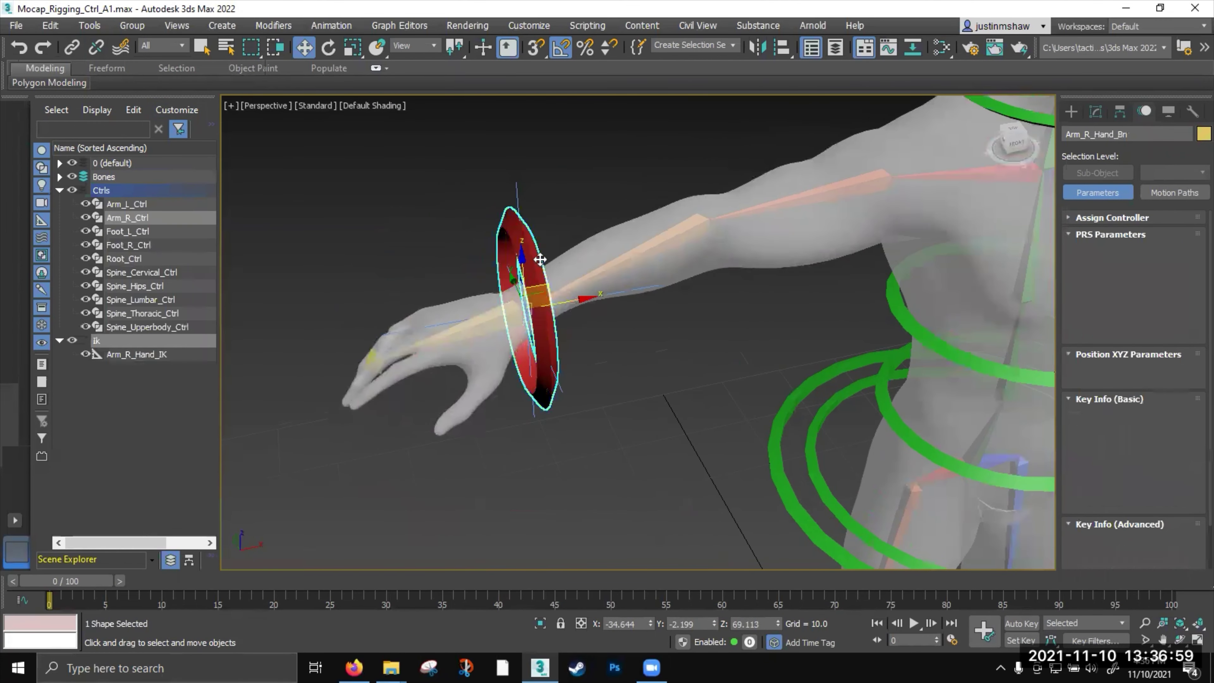
key(e)
drag(517, 305, 581, 284)
alt+middle_drag(581, 285, 468, 330)
key(w)
Apply an Orientation Constraint from Arm_R_Hand_Bn to Arm_R_Ctrl with Keep Initial Offset enabled
scroll(455, 336, up, 2)
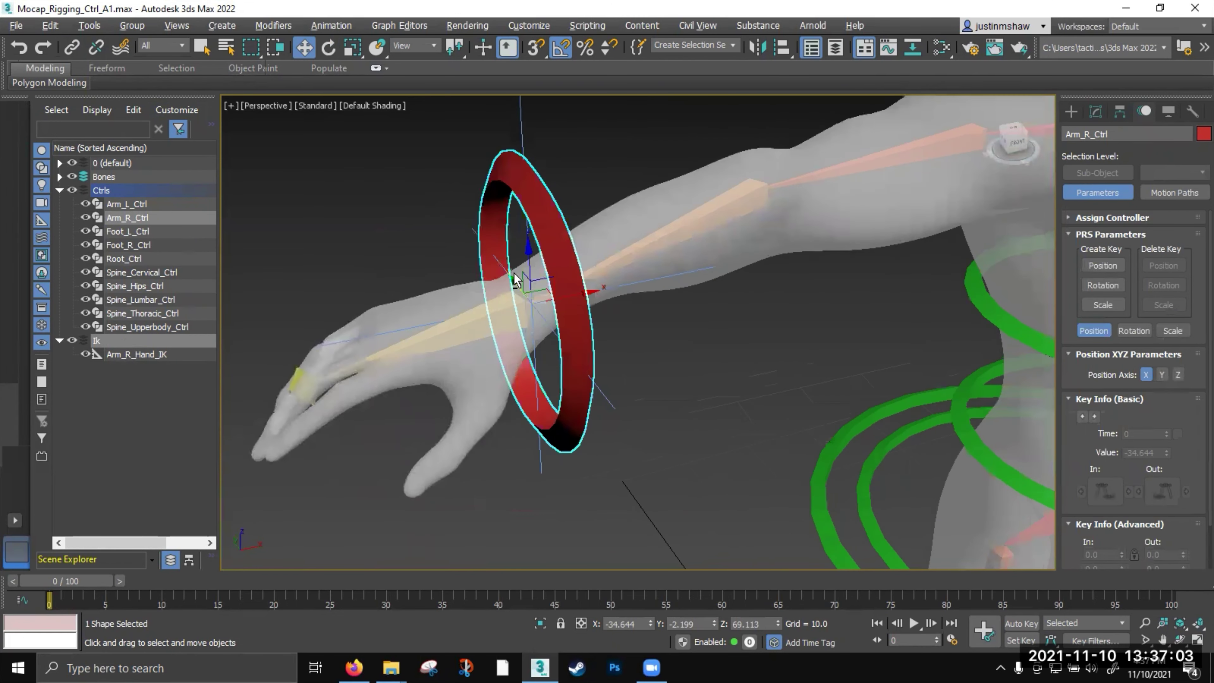
click(448, 336)
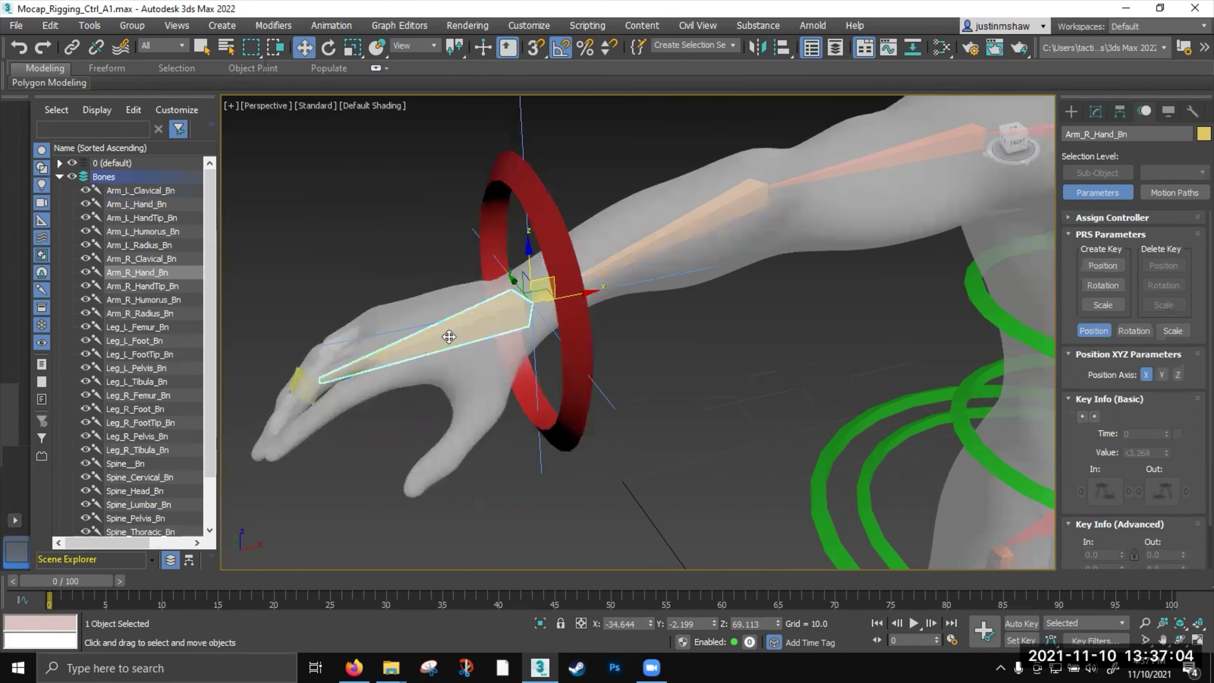
click(327, 26)
mouse_move(445, 109)
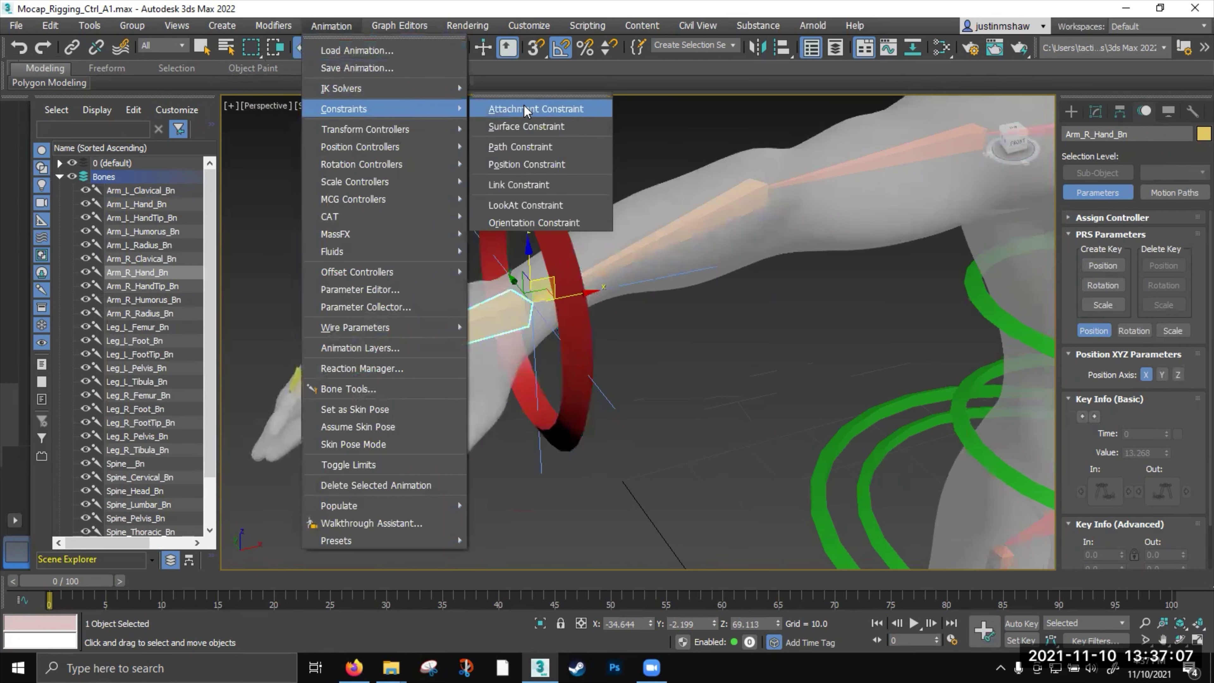
click(534, 223)
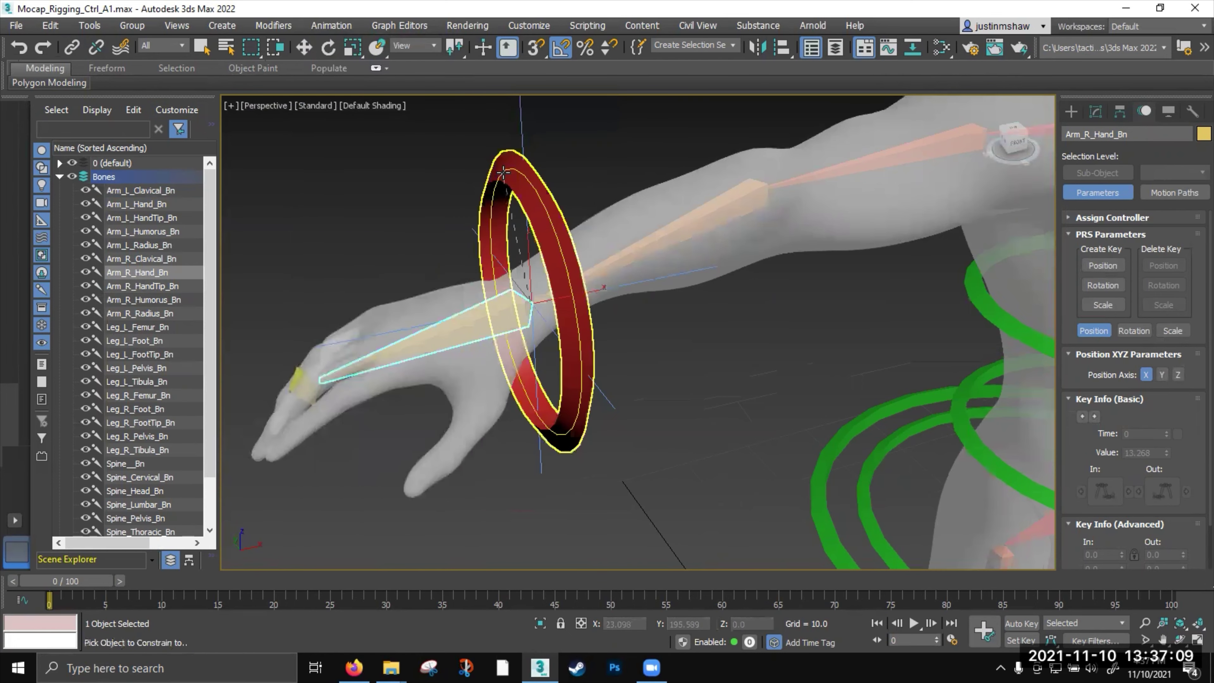
click(503, 172)
scroll(550, 310, down, 2)
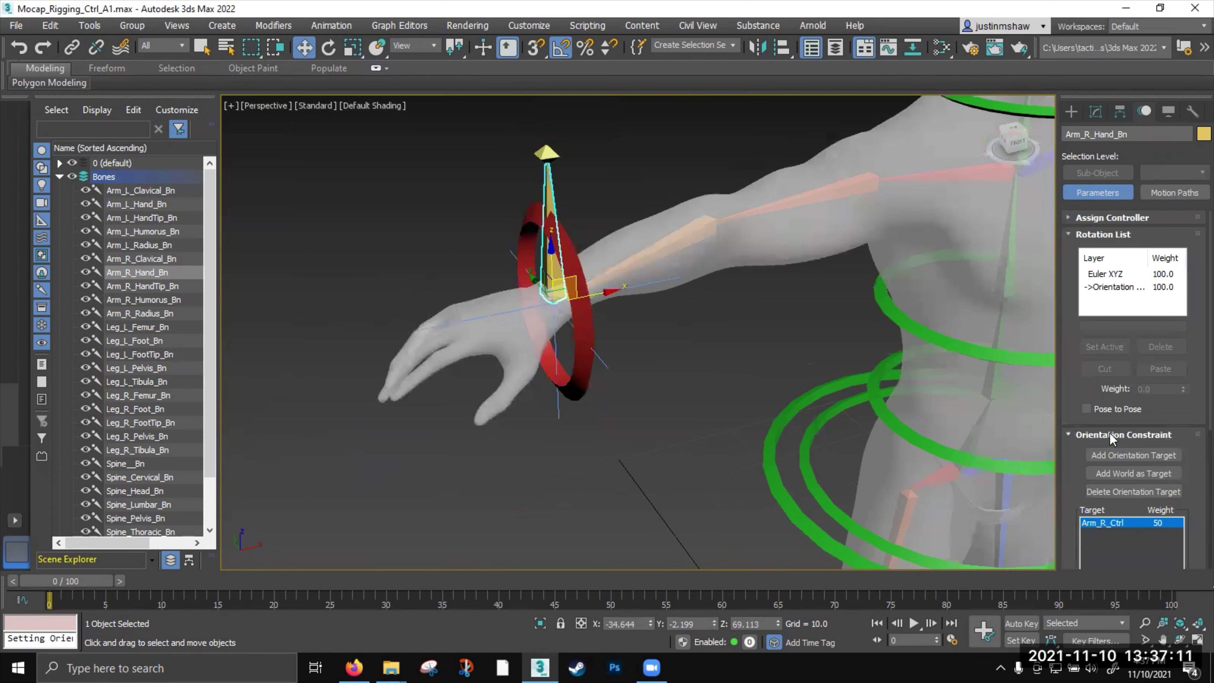
drag(1073, 454, 1067, 268)
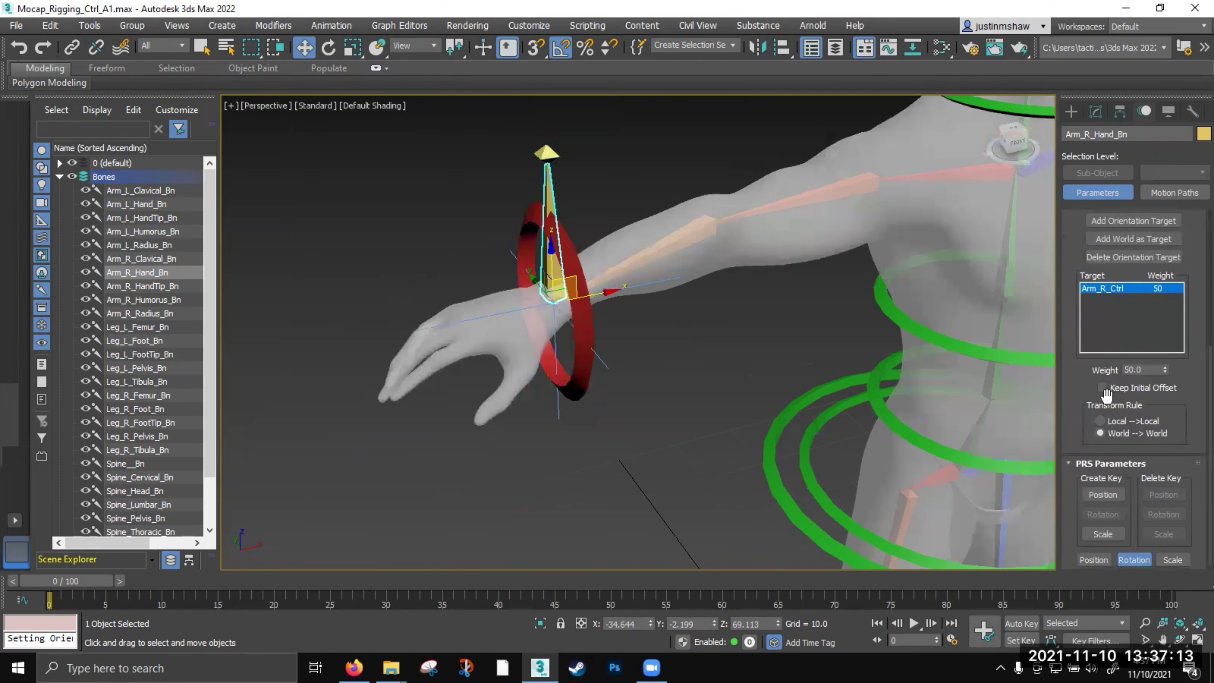
click(1101, 388)
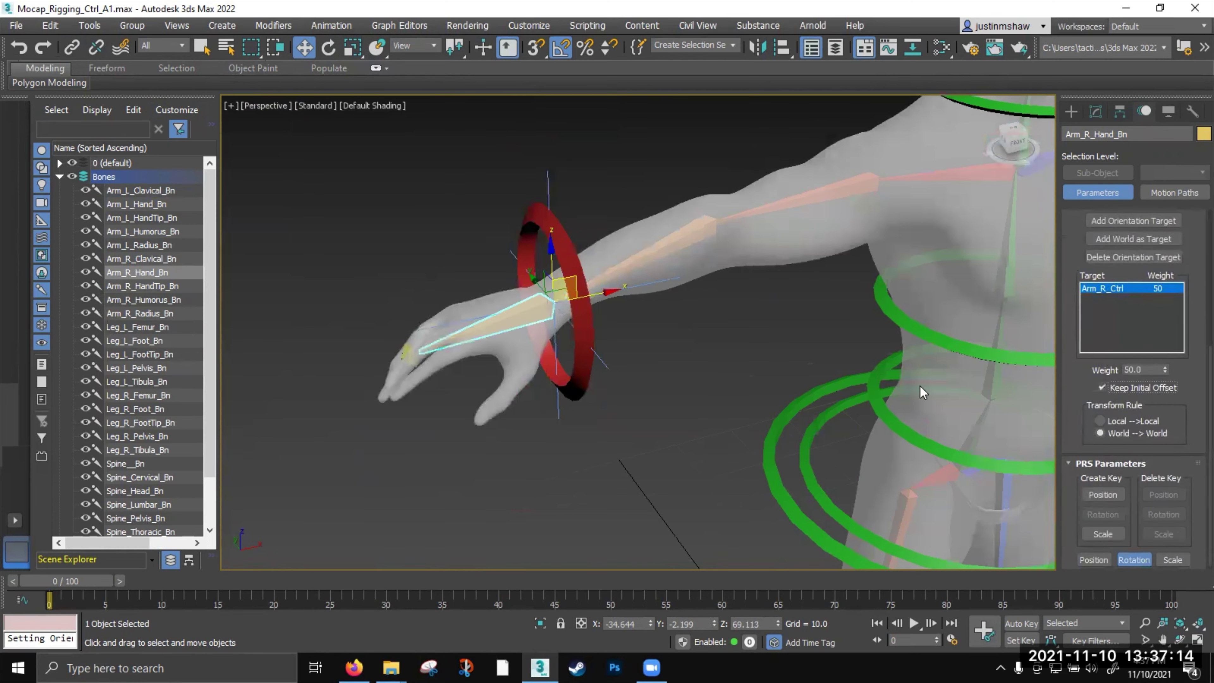
Test the constrained hand by moving and rotating Arm_R_Ctrl above the shoulder, and undo the changes
click(673, 381)
click(585, 354)
alt+middle_drag(669, 353, 575, 317)
scroll(658, 350, down, 2)
drag(567, 319, 647, 119)
key(e)
key(ctrl+z)
key(ctrl+z)
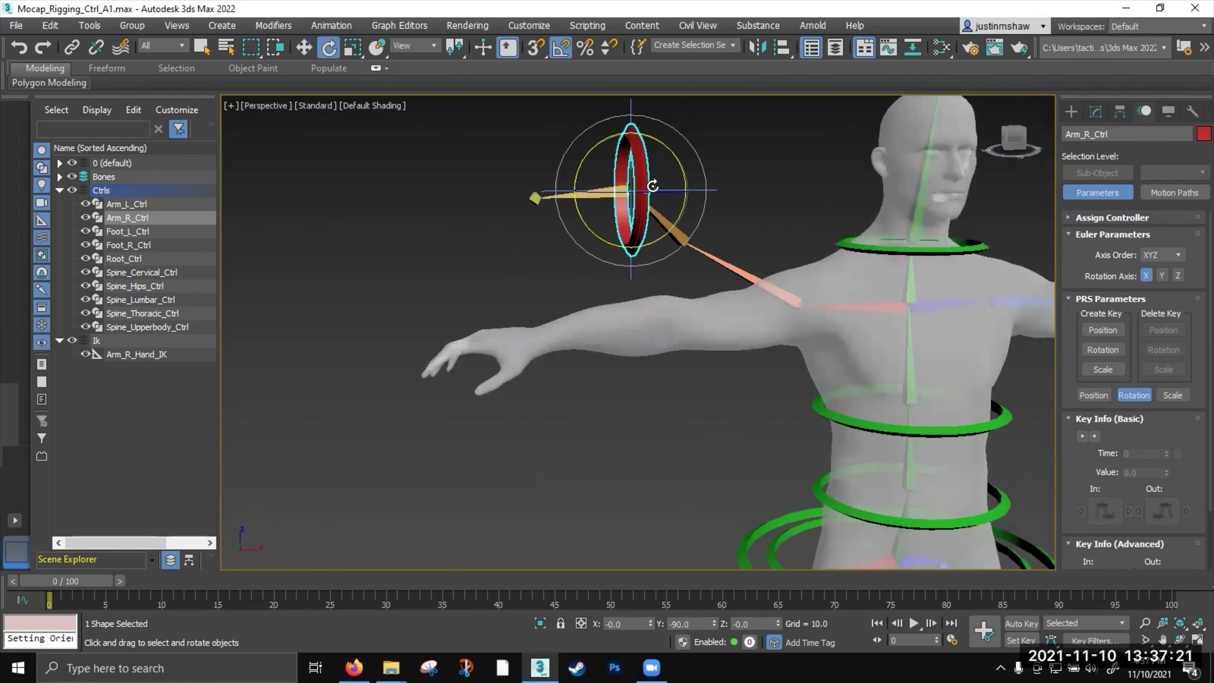
scroll(524, 320, up, 3)
alt+middle_drag(525, 319, 599, 296)
scroll(577, 333, down, 4)
scroll(578, 328, up, 2)
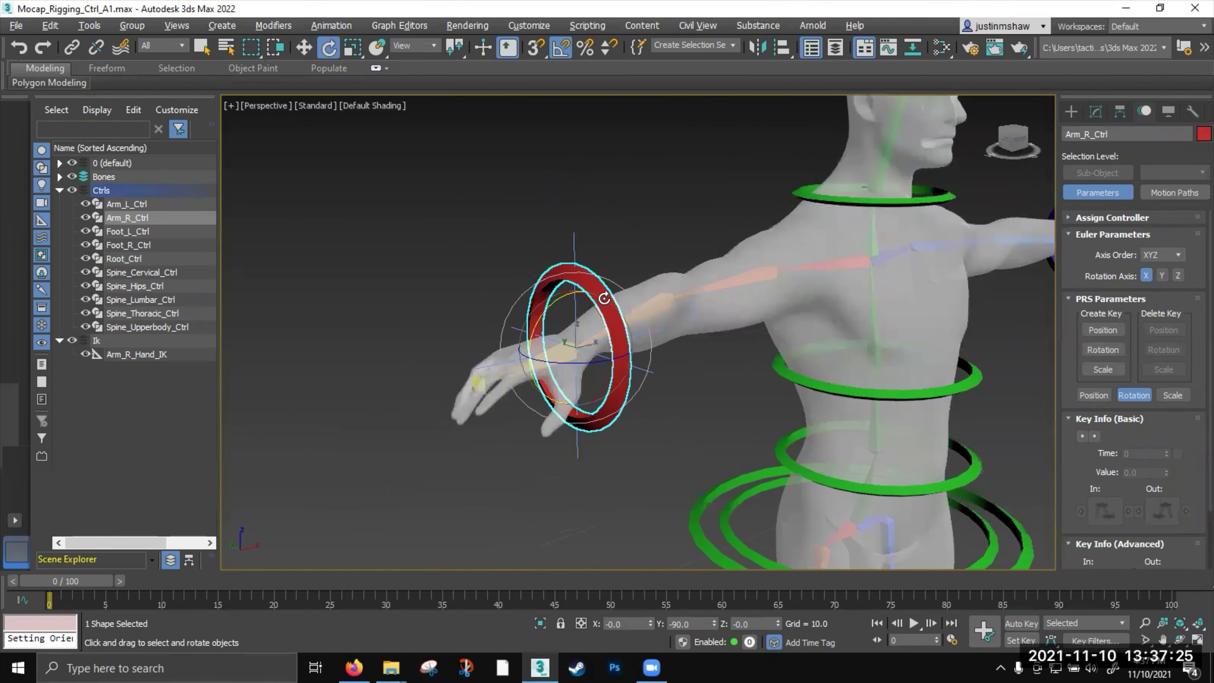
Freeze the transform and then the rotation of Arm_R_Ctrl, accepting the extra controller layers
right_click(599, 295)
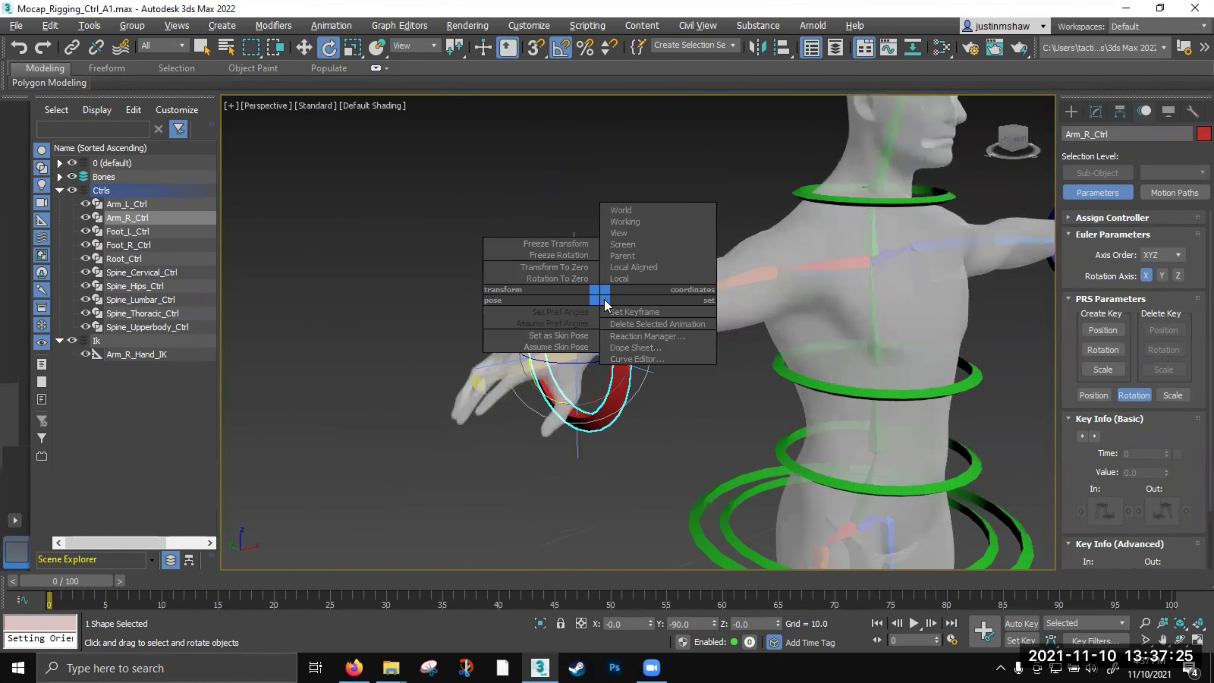
click(572, 245)
click(688, 374)
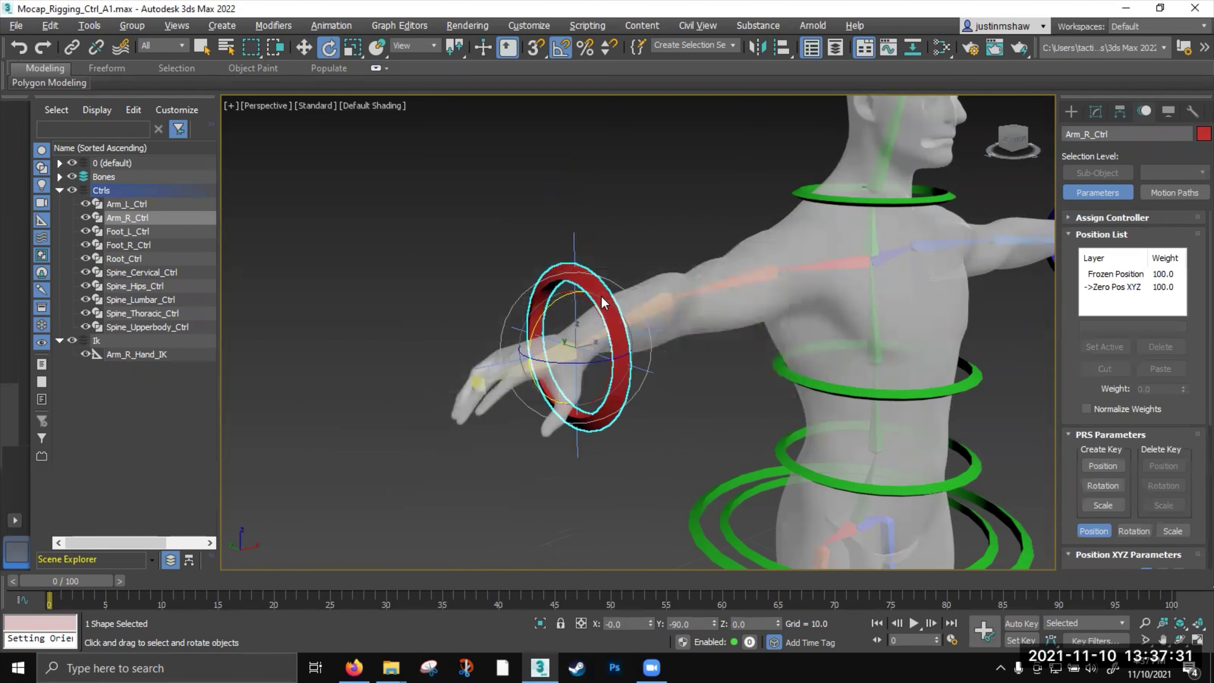
right_click(601, 297)
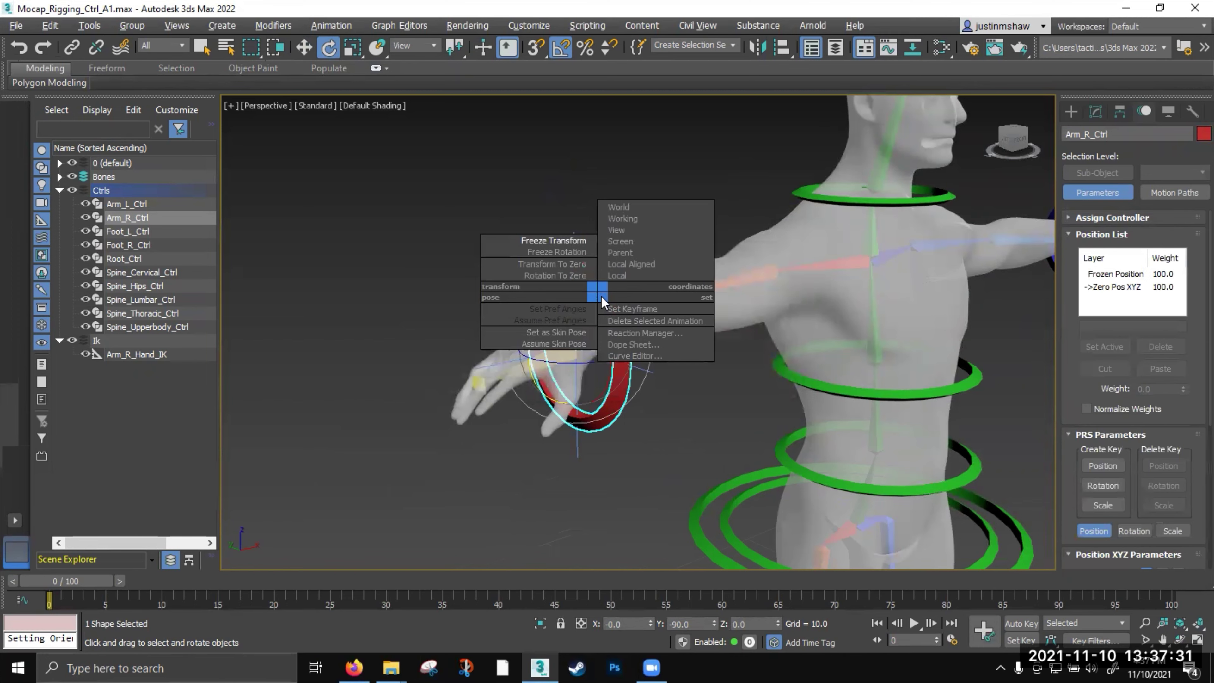
click(576, 260)
Test the frozen Arm_R_Ctrl by moving and rotating it above the shoulder, resetting it with Rotation To Zero and Transform To Zero
key(w)
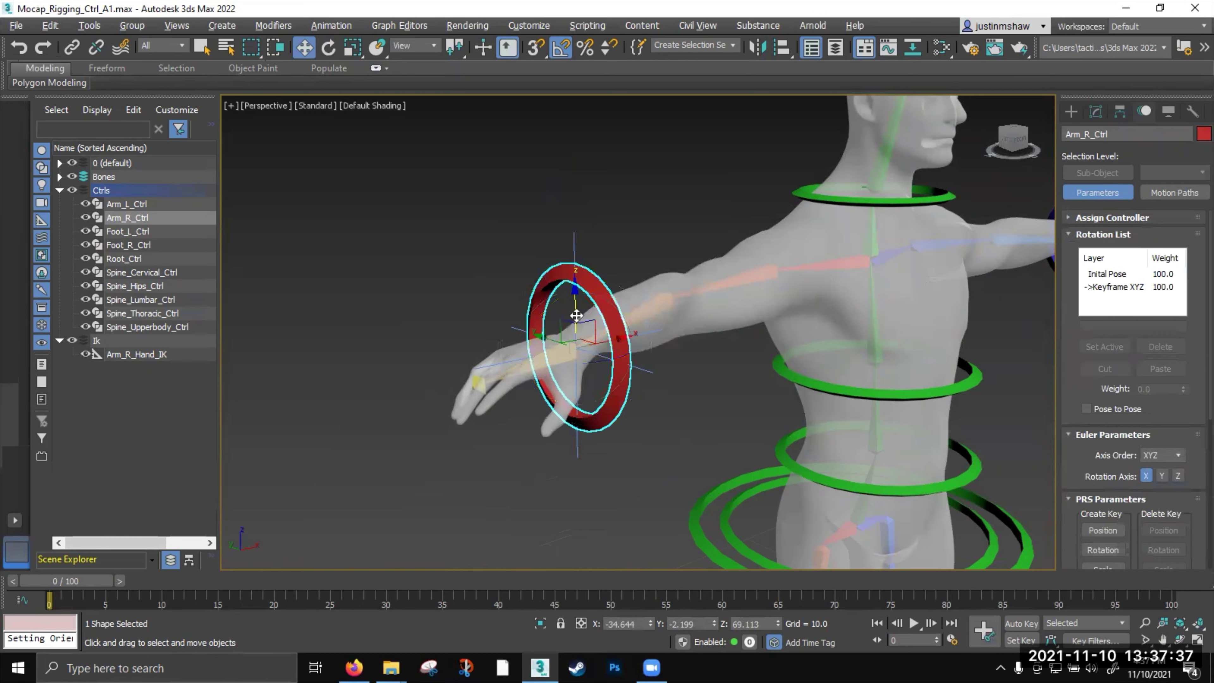
drag(592, 322, 708, 182)
key(e)
alt+middle_drag(707, 182, 696, 236)
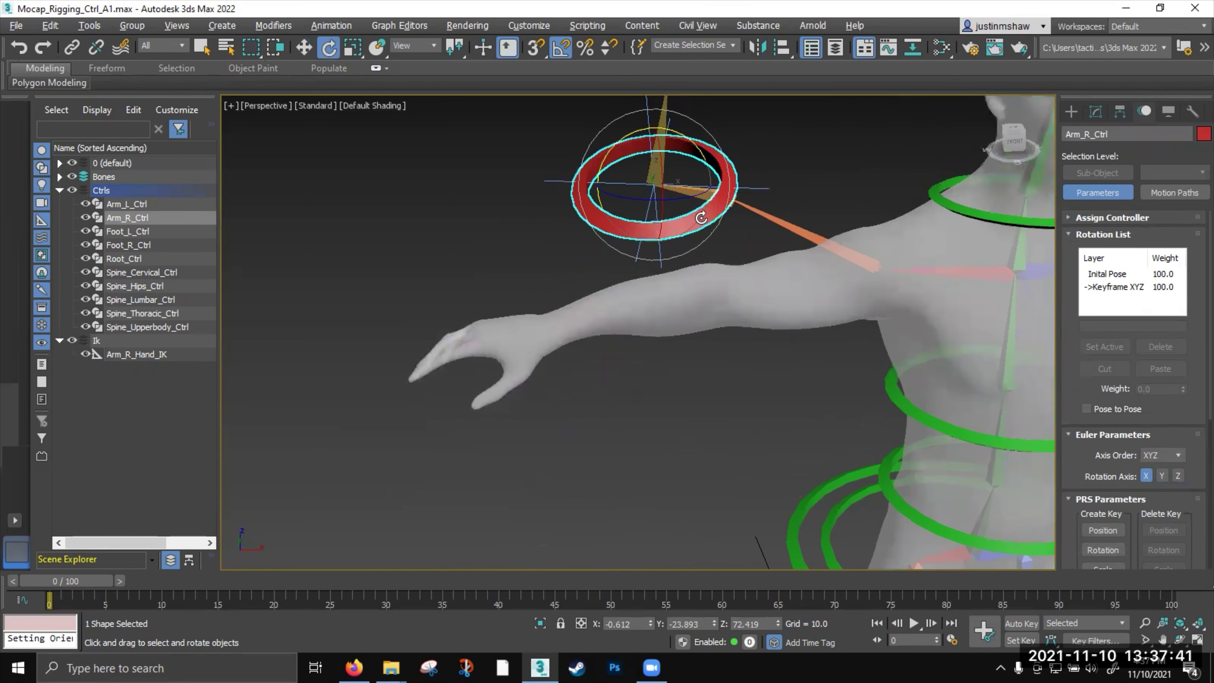
right_click(701, 217)
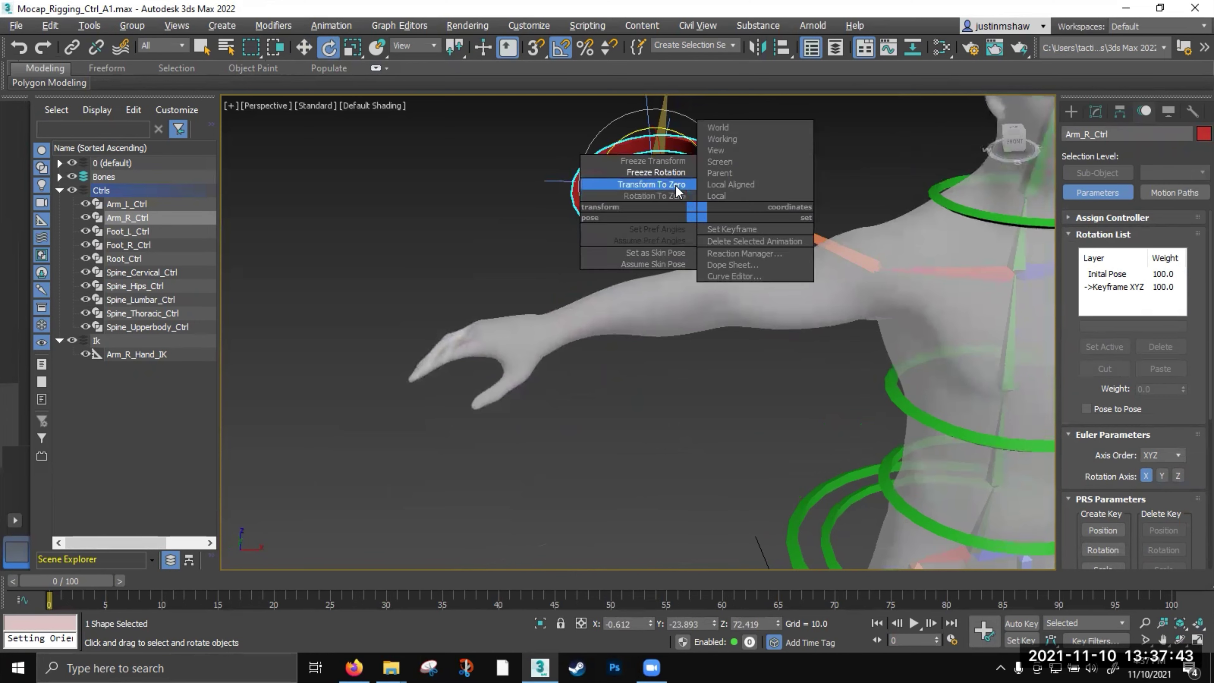
click(674, 203)
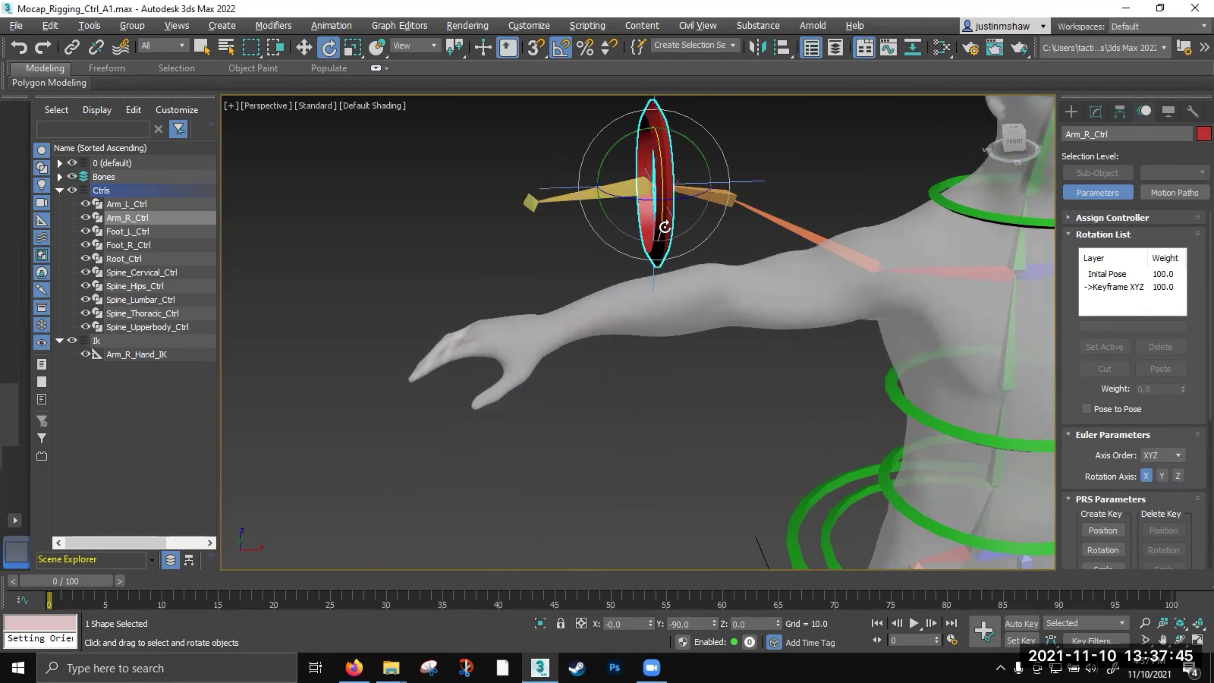
right_click(668, 233)
click(600, 192)
click(643, 412)
Create an HI Solver IK chain from Arm_L_Humorus_Bn to Arm_L_Hand_Bn
key(w)
scroll(650, 414, down, 3)
middle_drag(668, 414, 449, 366)
middle_drag(693, 382, 645, 374)
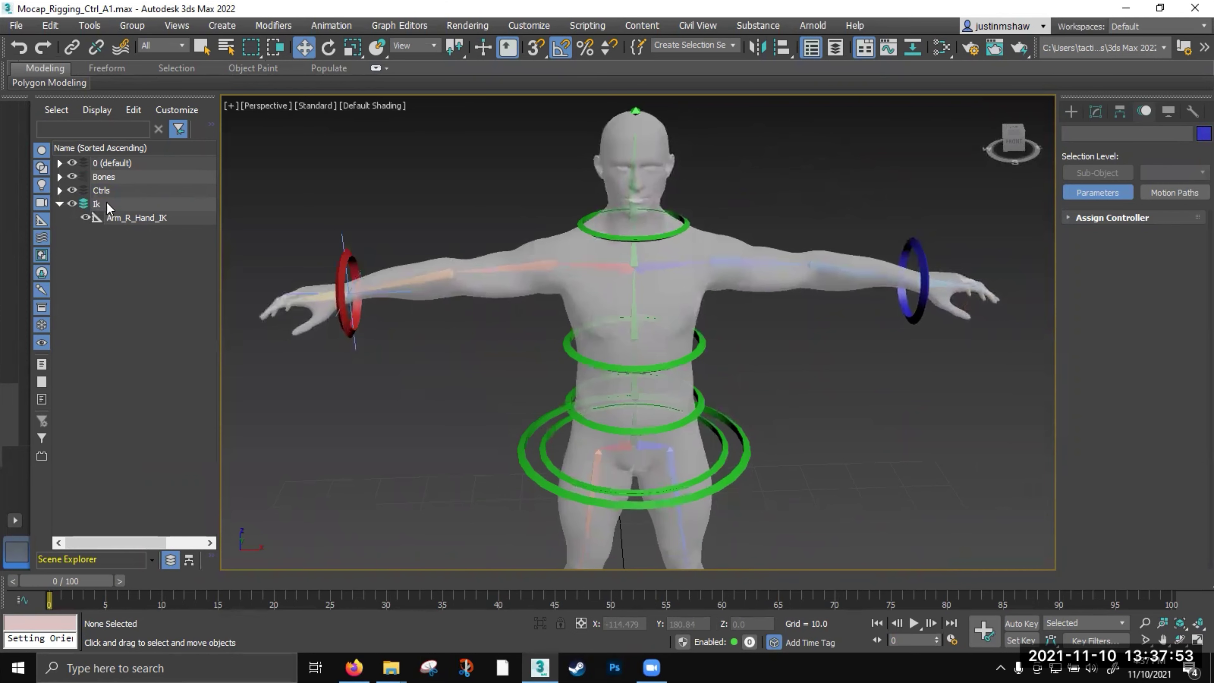
click(723, 262)
scroll(674, 280, up, 4)
middle_drag(674, 280, 598, 266)
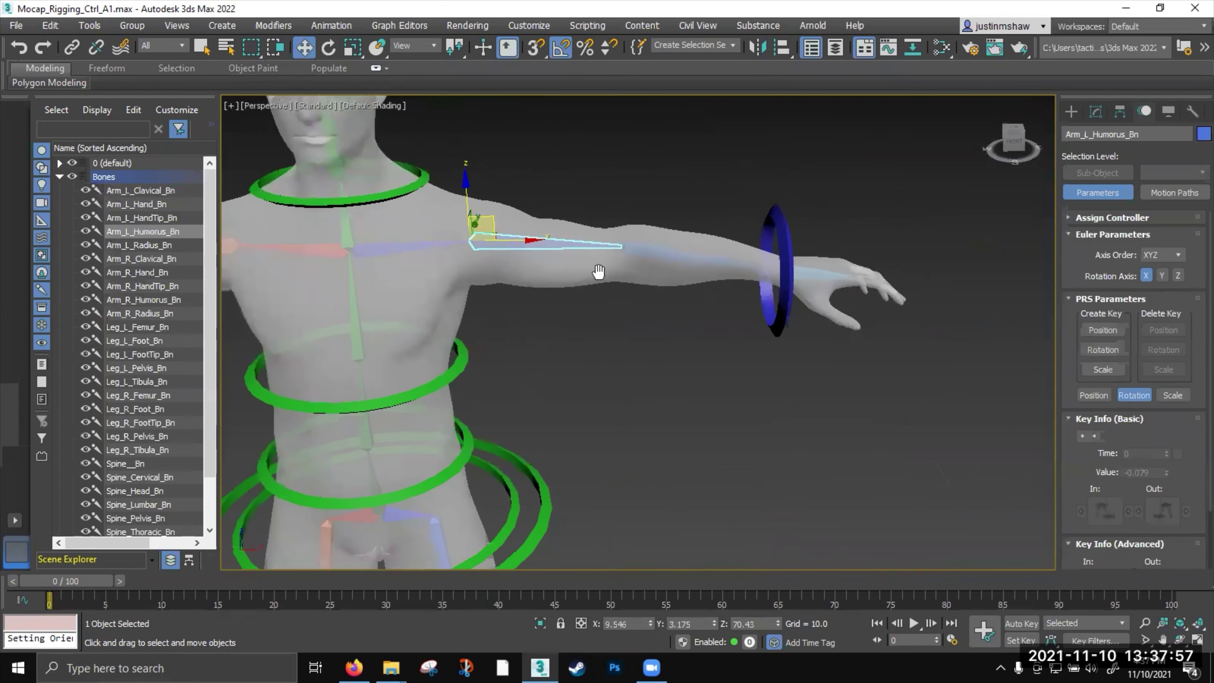
click(331, 26)
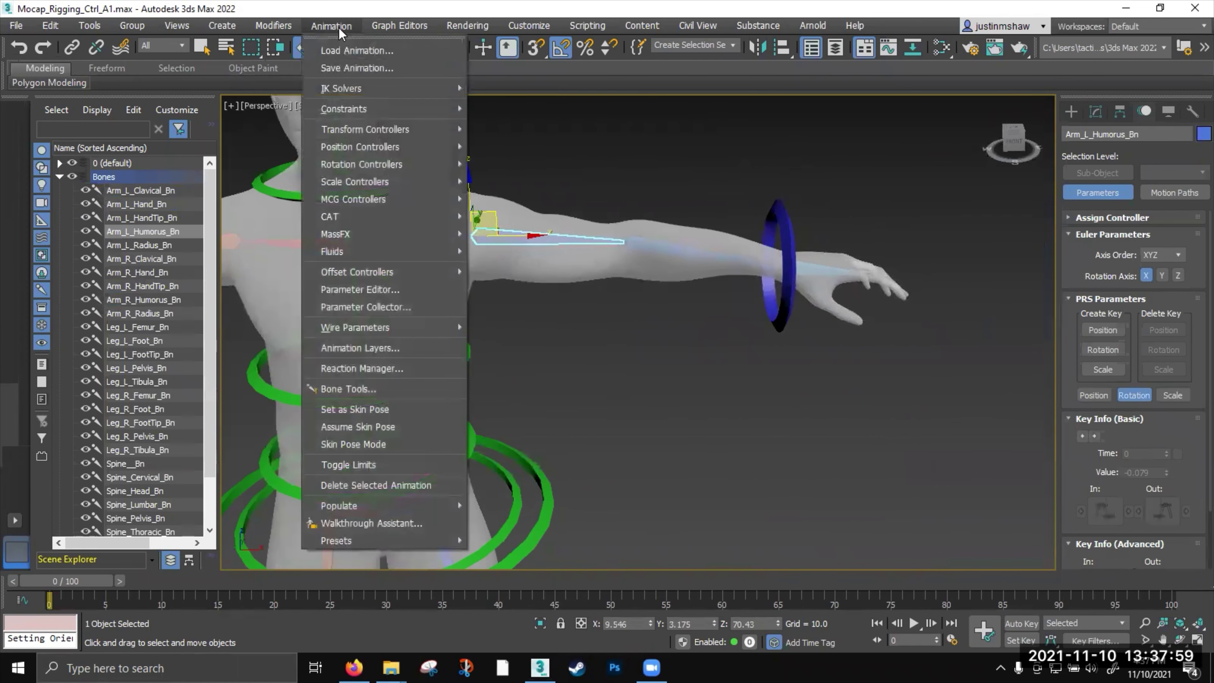
mouse_move(392, 108)
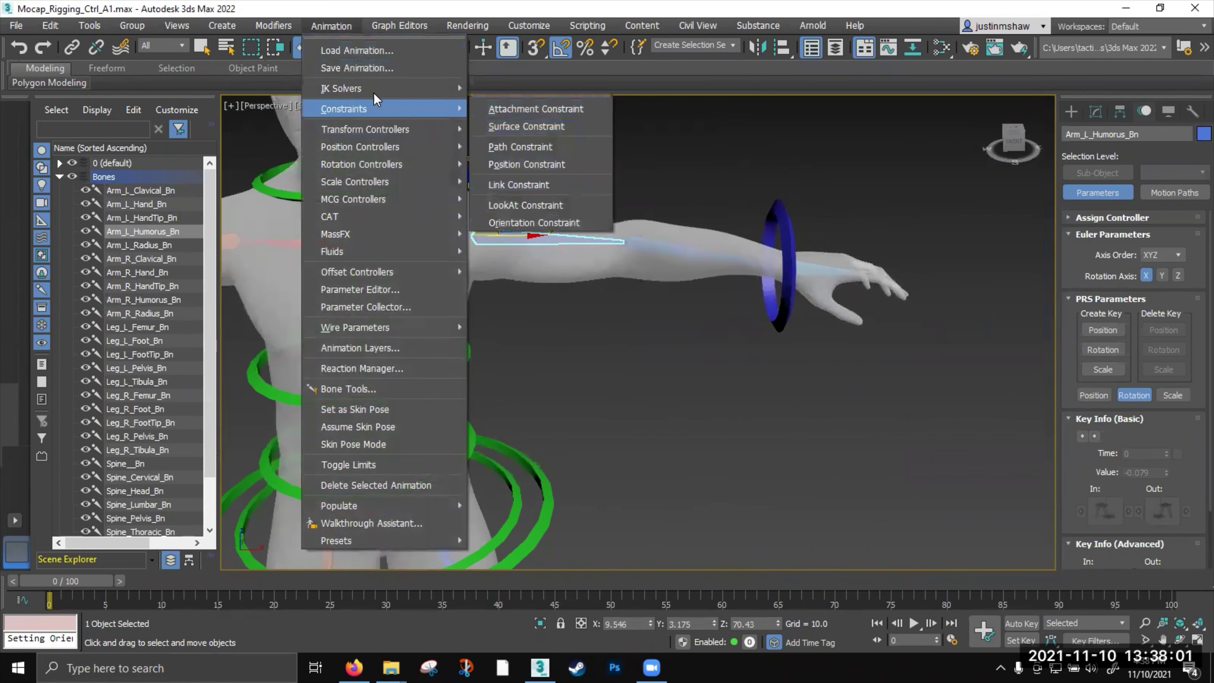
mouse_move(377, 89)
click(488, 91)
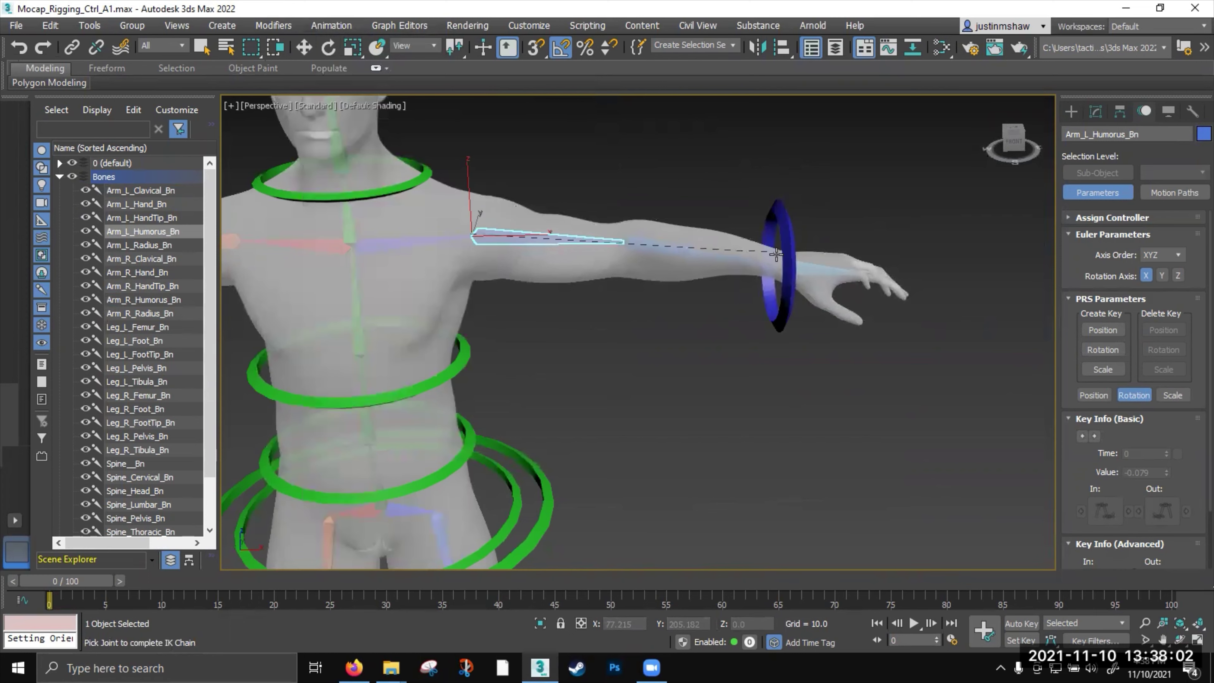
click(819, 272)
Rename the new left arm IK chain as Arm_L_Hand_IK, reusing the name of the hand bone
click(819, 272)
key(w)
drag(1128, 135, 1059, 140)
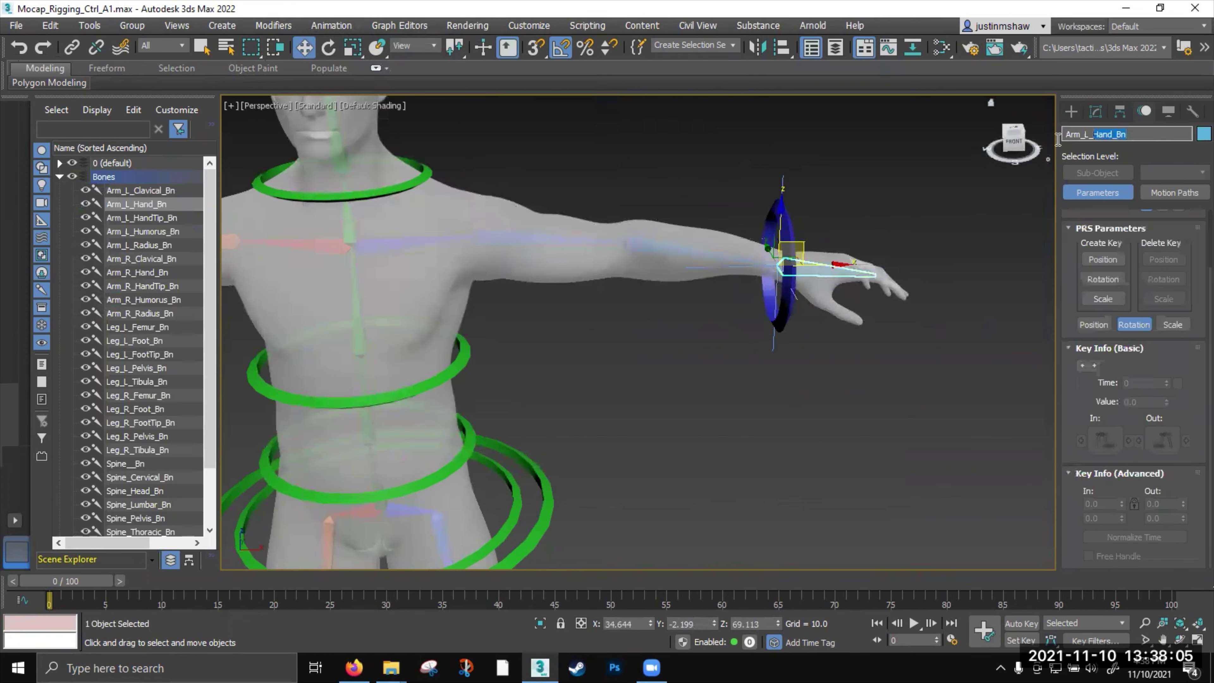
click(782, 185)
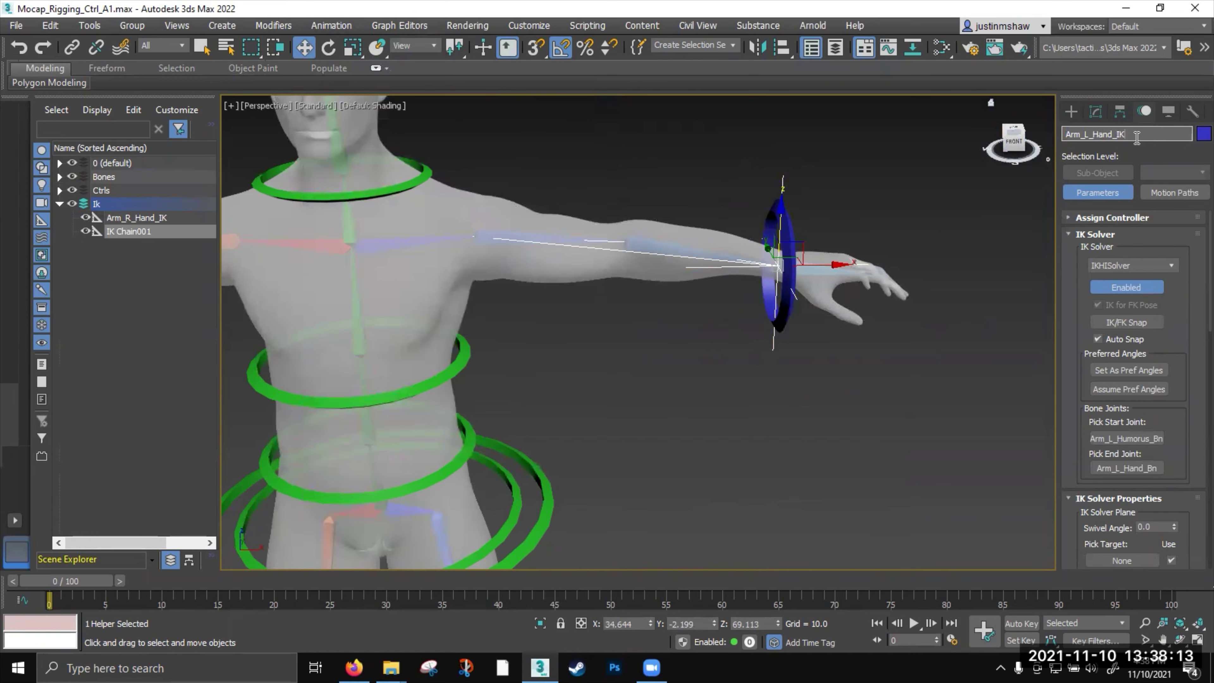
Link Arm_L_Hand_IK to the blue Arm_L_Ctrl circle as its parent
alt+middle_drag(939, 263, 807, 232)
scroll(797, 204, up, 3)
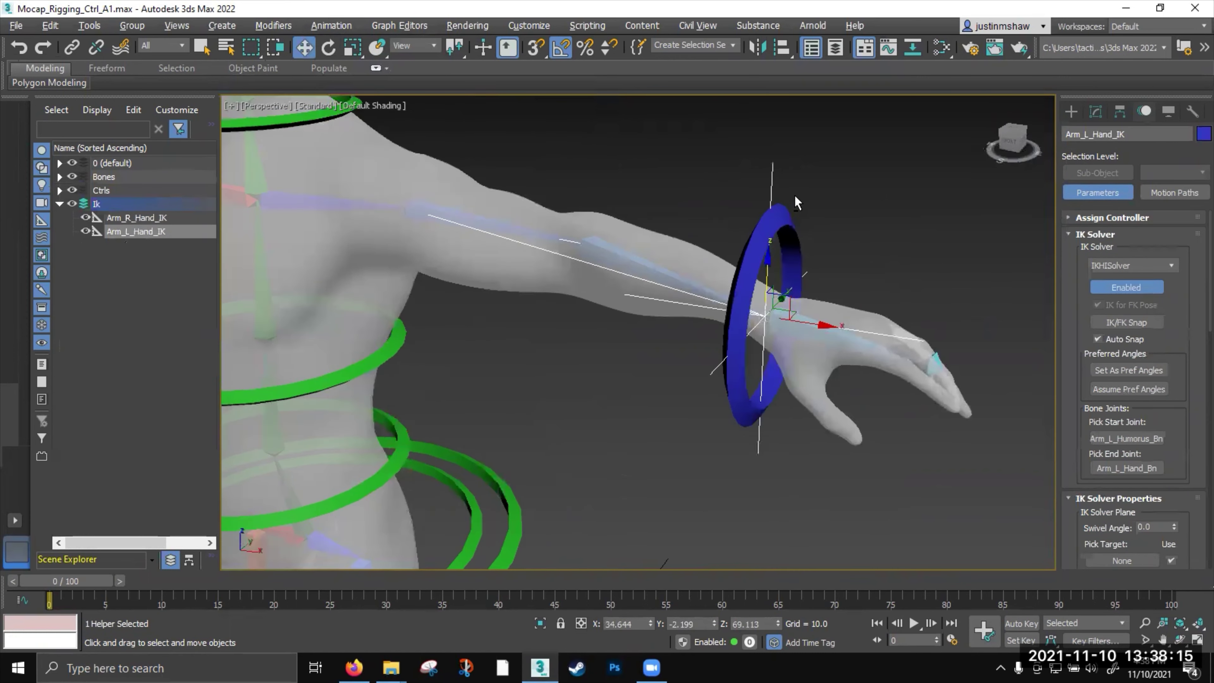
click(71, 48)
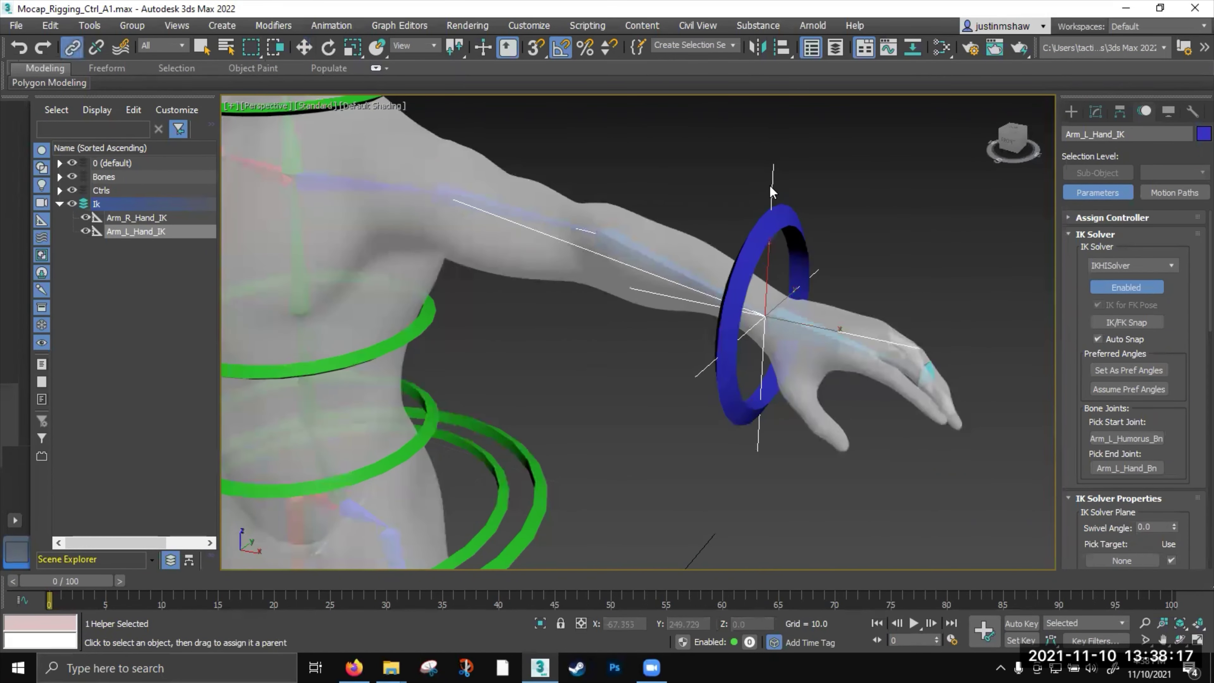
drag(776, 192, 799, 232)
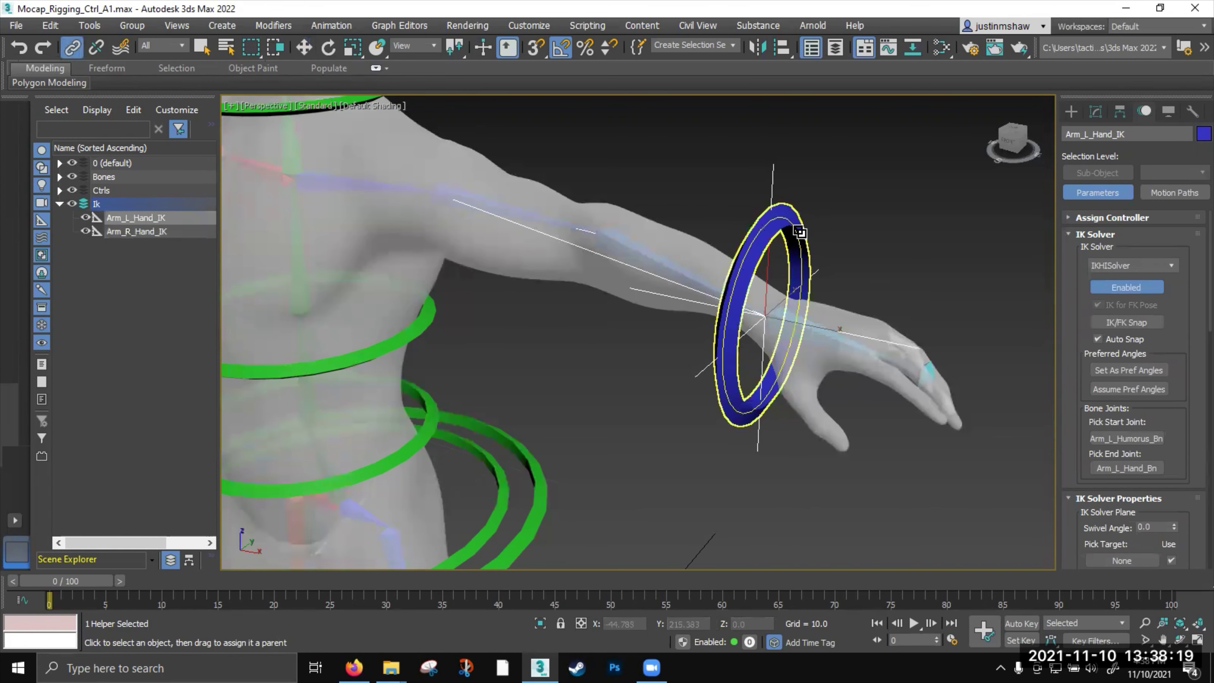
key(w)
Apply an Orientation Constraint from Arm_L_Hand_Bn to Arm_L_Ctrl with Keep Initial Offset enabled
click(807, 337)
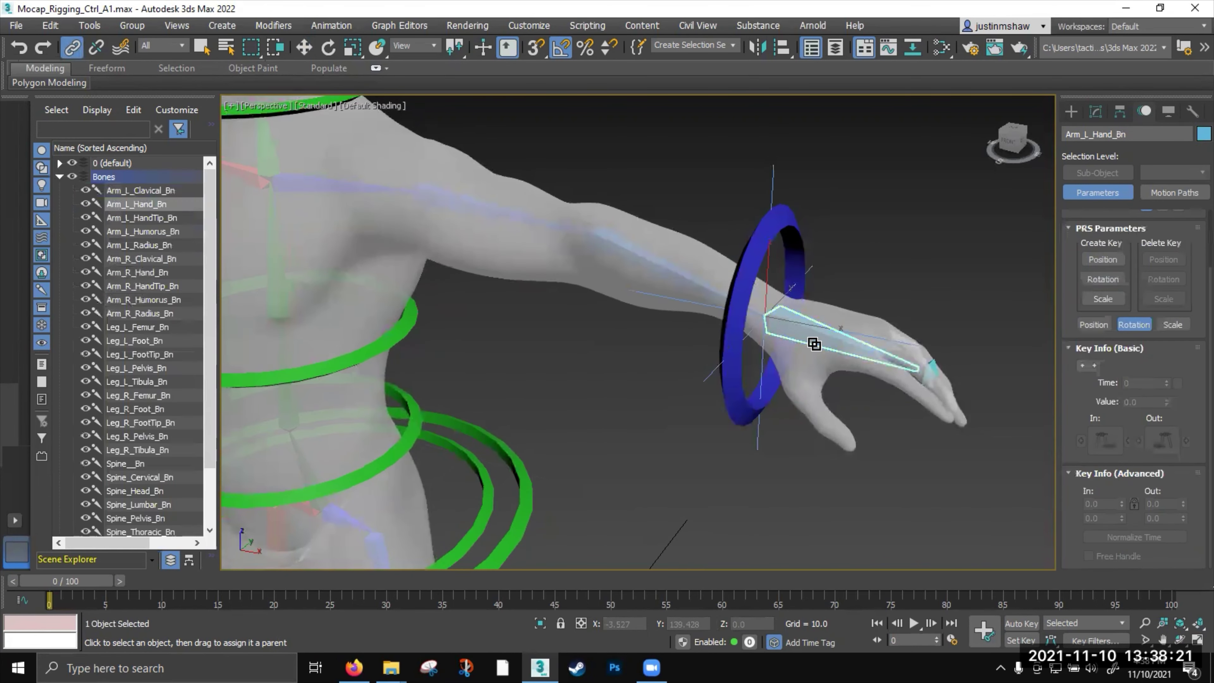
click(331, 25)
mouse_move(344, 109)
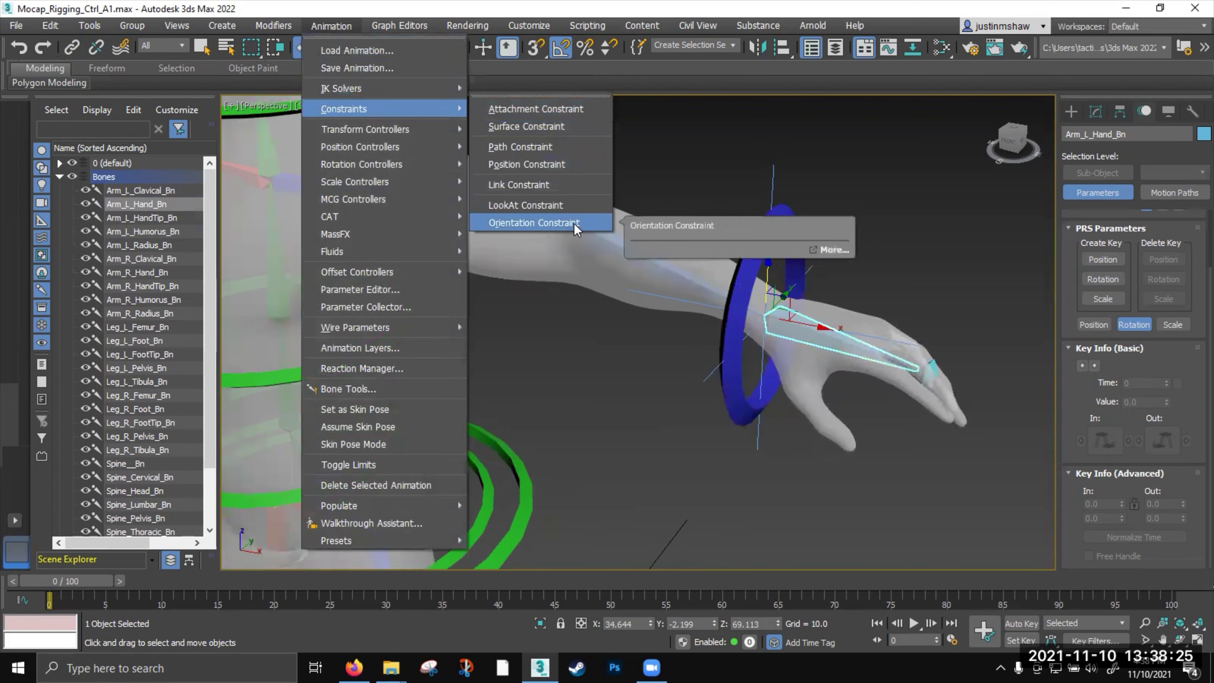
click(577, 224)
click(758, 244)
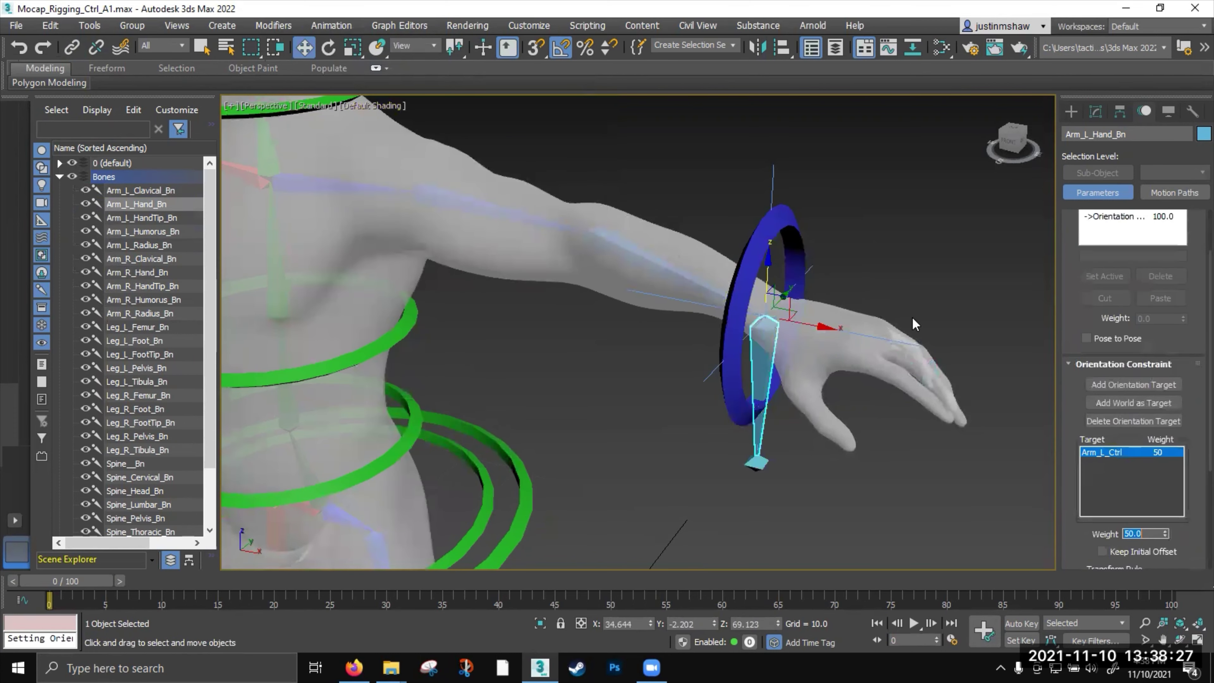
scroll(1080, 516, down, 3)
click(1105, 478)
Freeze the transform and then the rotation of the blue Arm_L_Ctrl circle, accepting the extra controller layers
scroll(736, 356, down, 3)
alt+middle_drag(738, 355, 721, 350)
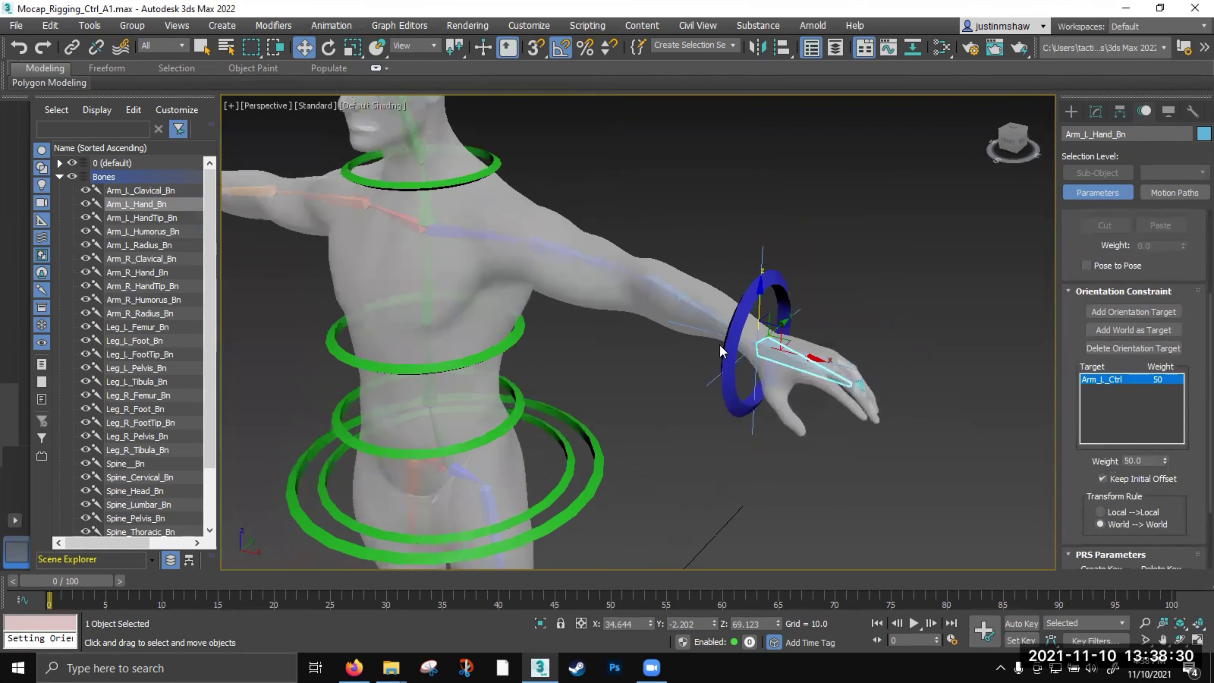
click(740, 326)
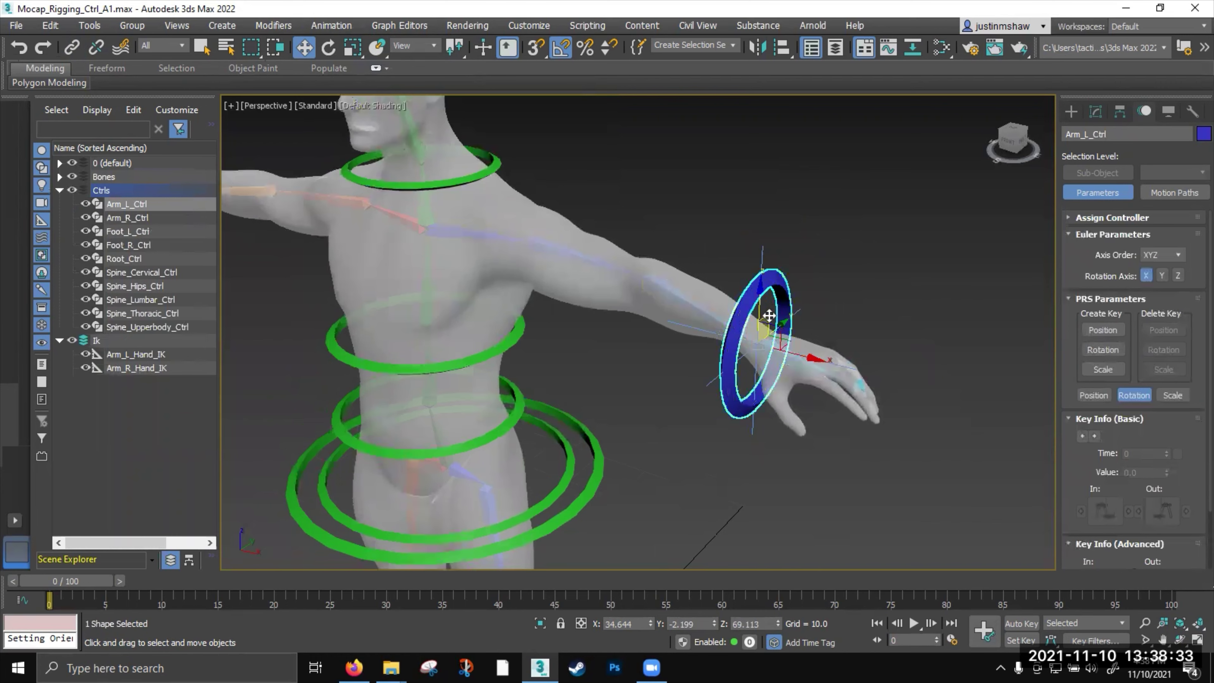
alt+right_click(740, 300)
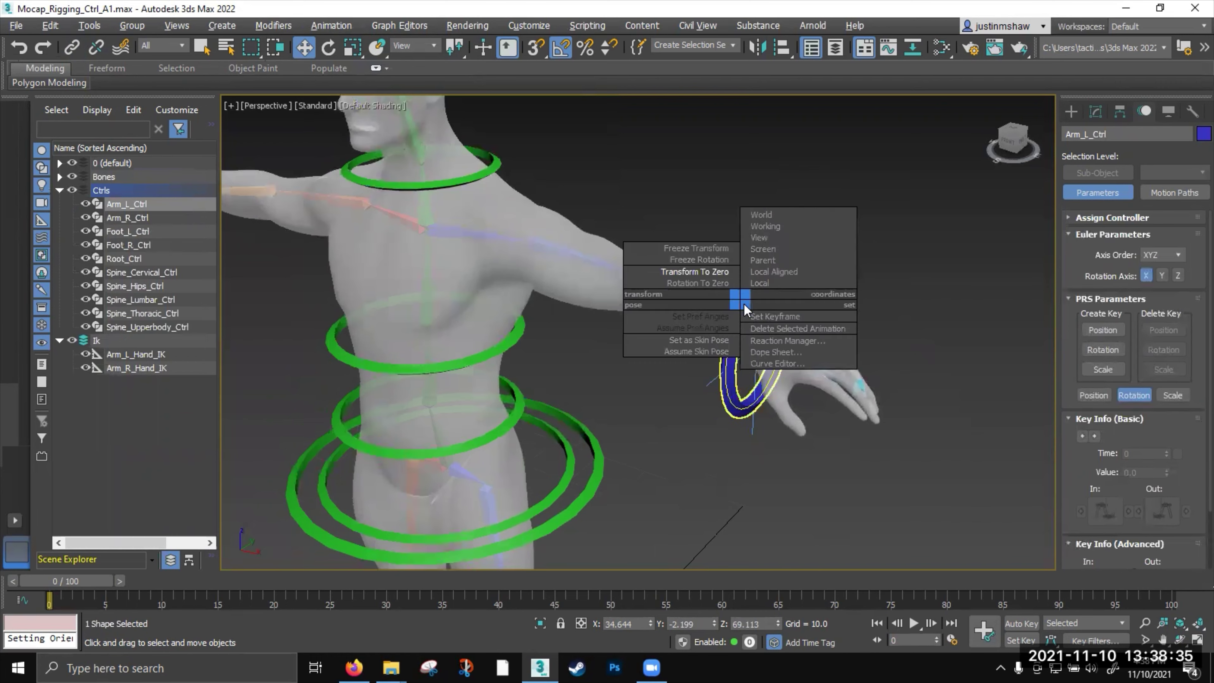
click(702, 249)
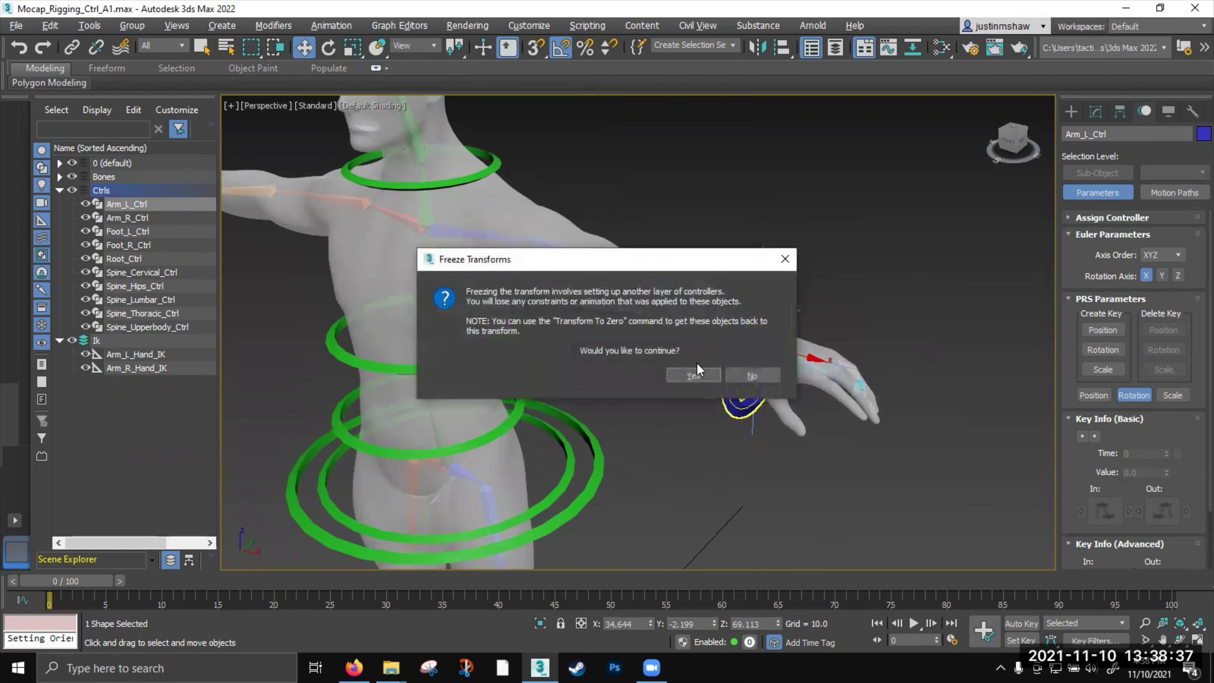
click(697, 372)
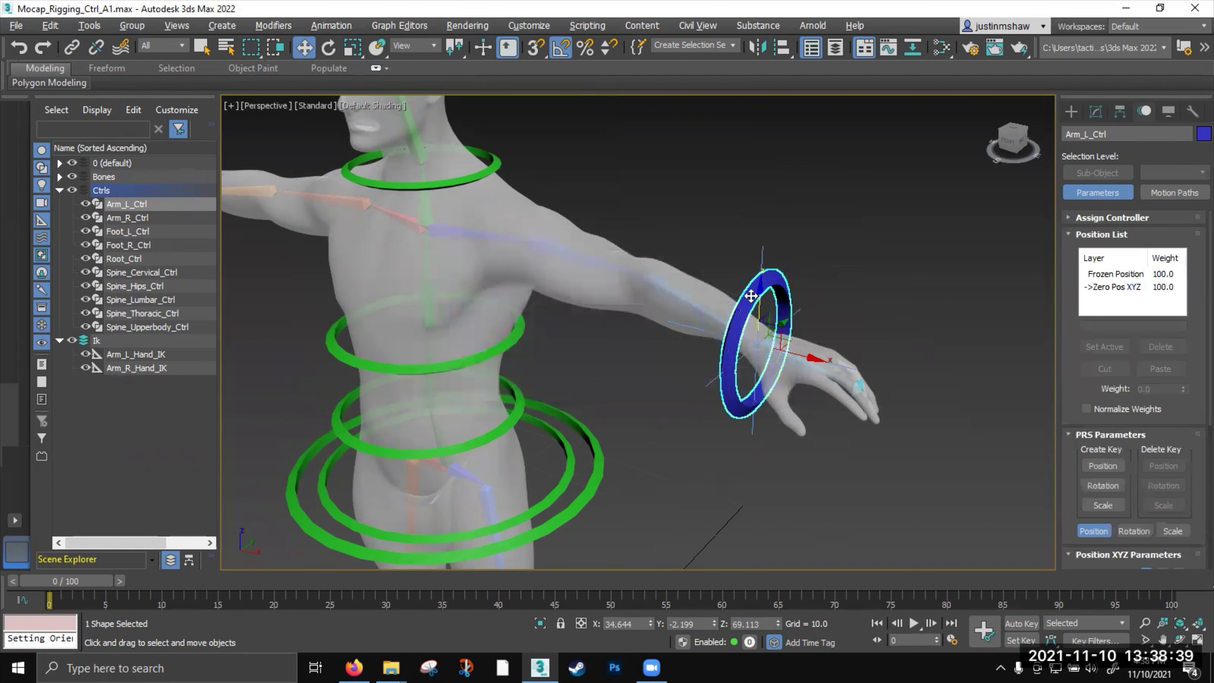
alt+right_click(745, 294)
click(702, 252)
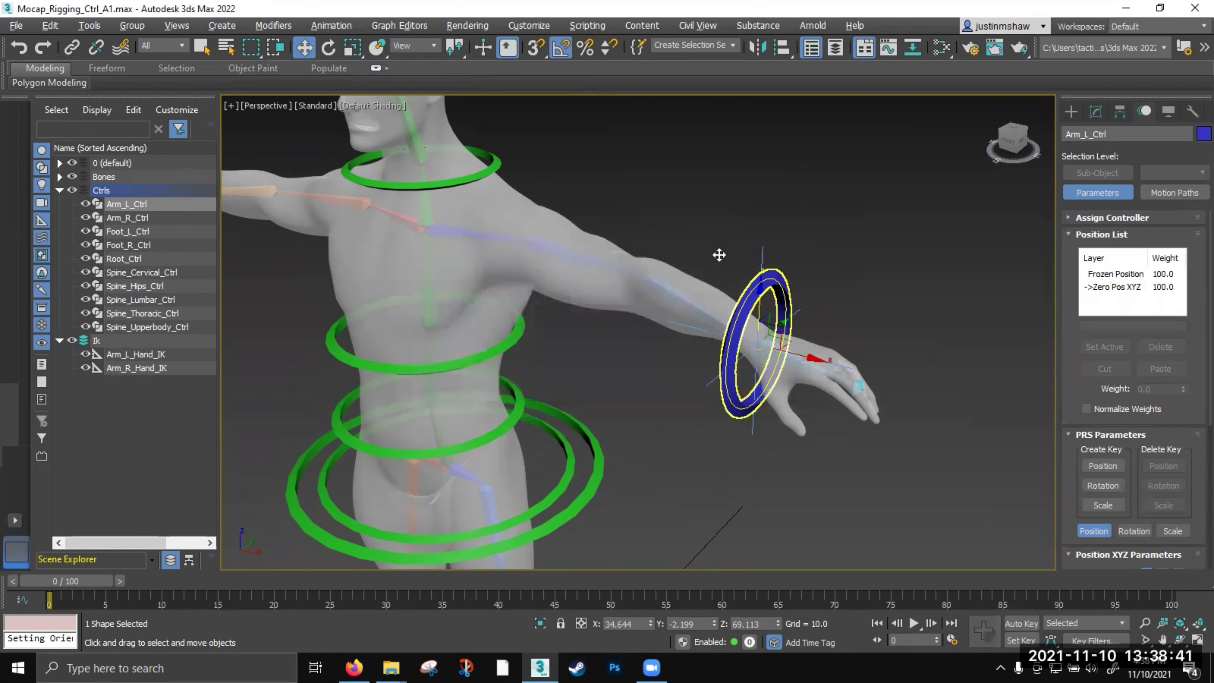
Test the frozen Arm_L_Ctrl by moving and rotating it above the shoulder, resetting it with Transform To Zero and Rotation To Zero
drag(770, 329, 626, 119)
key(e)
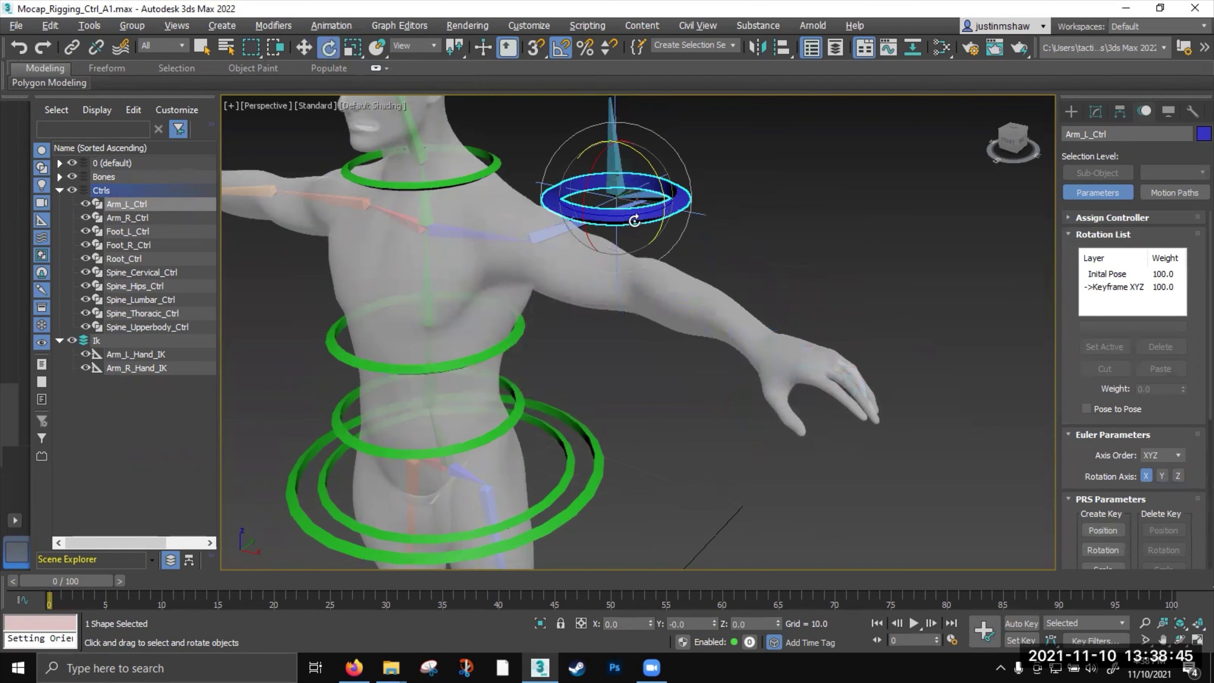
alt+right_click(632, 216)
click(606, 188)
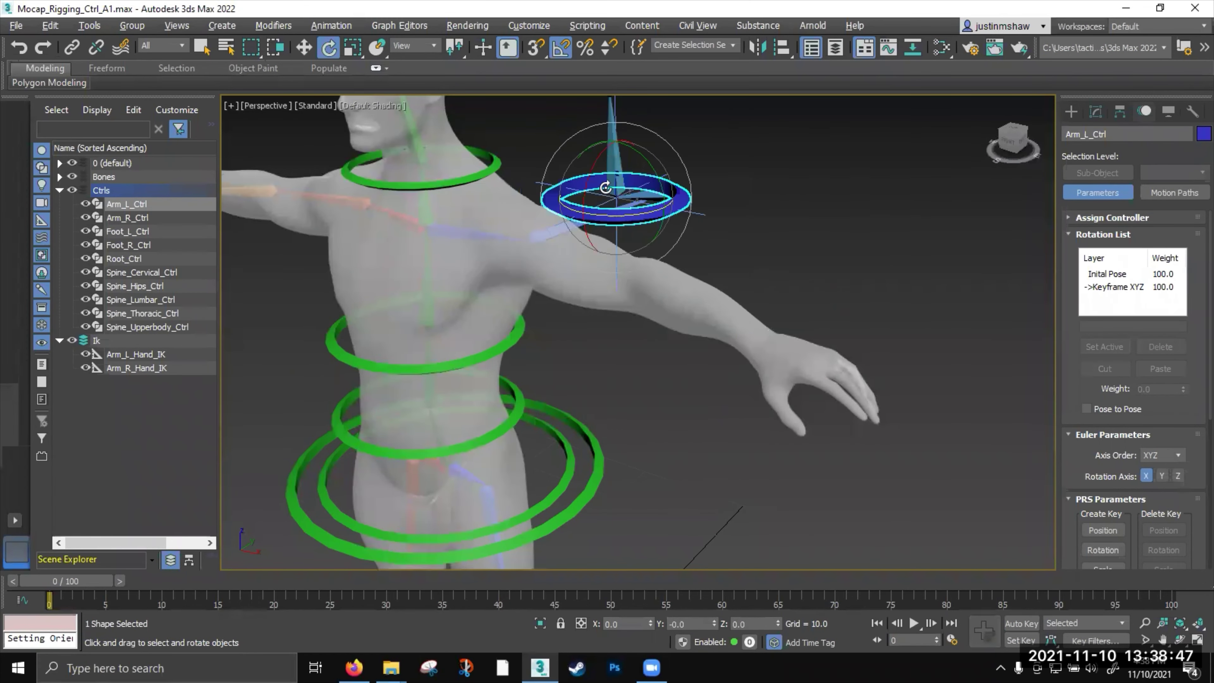
alt+right_click(749, 305)
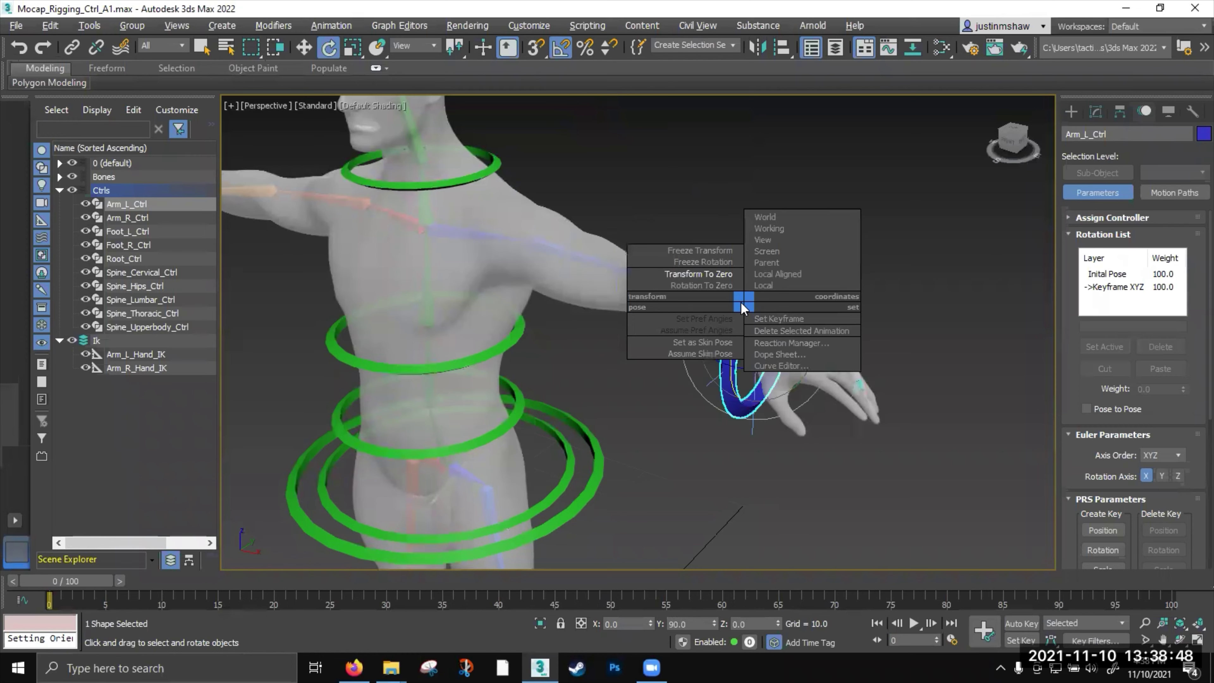
click(710, 287)
alt+middle_drag(538, 338, 718, 334)
scroll(599, 343, down, 3)
middle_drag(576, 306, 615, 336)
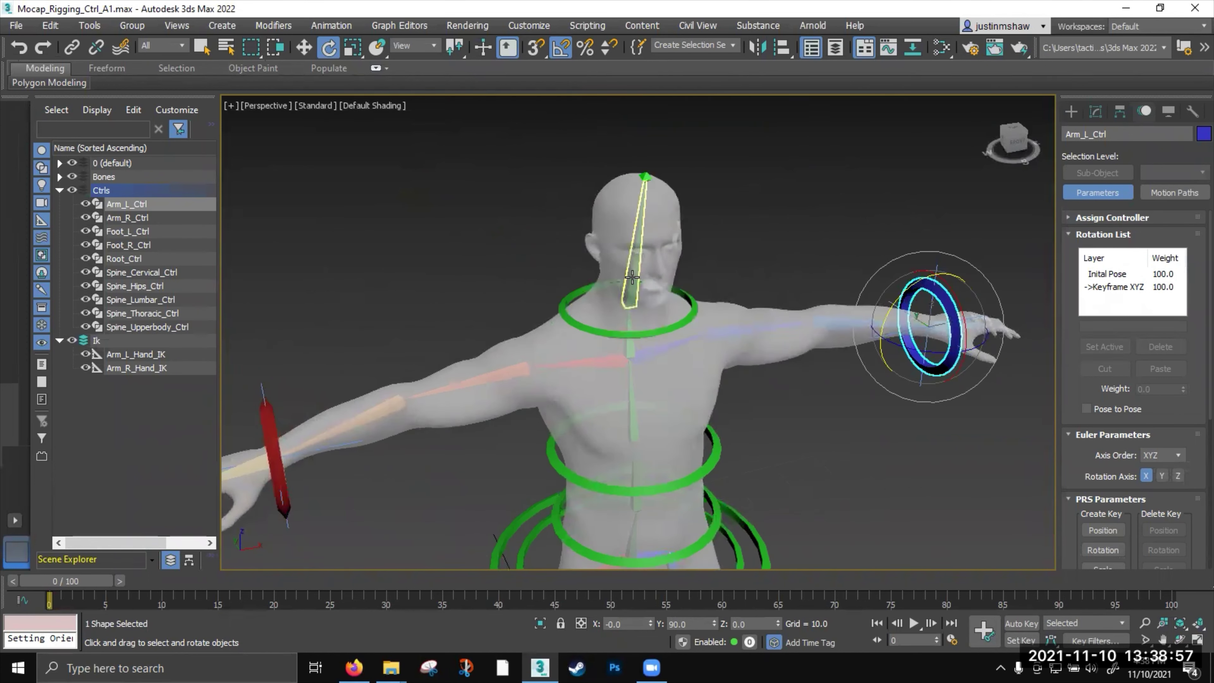
middle_drag(632, 299, 642, 251)
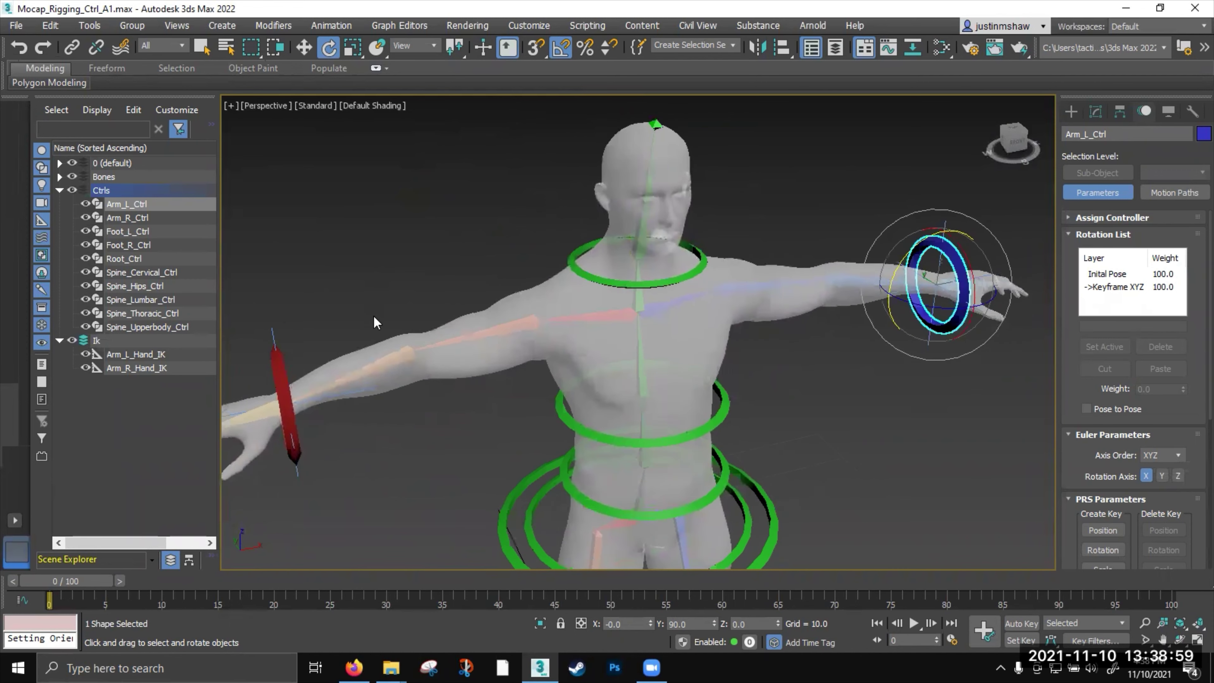
click(289, 368)
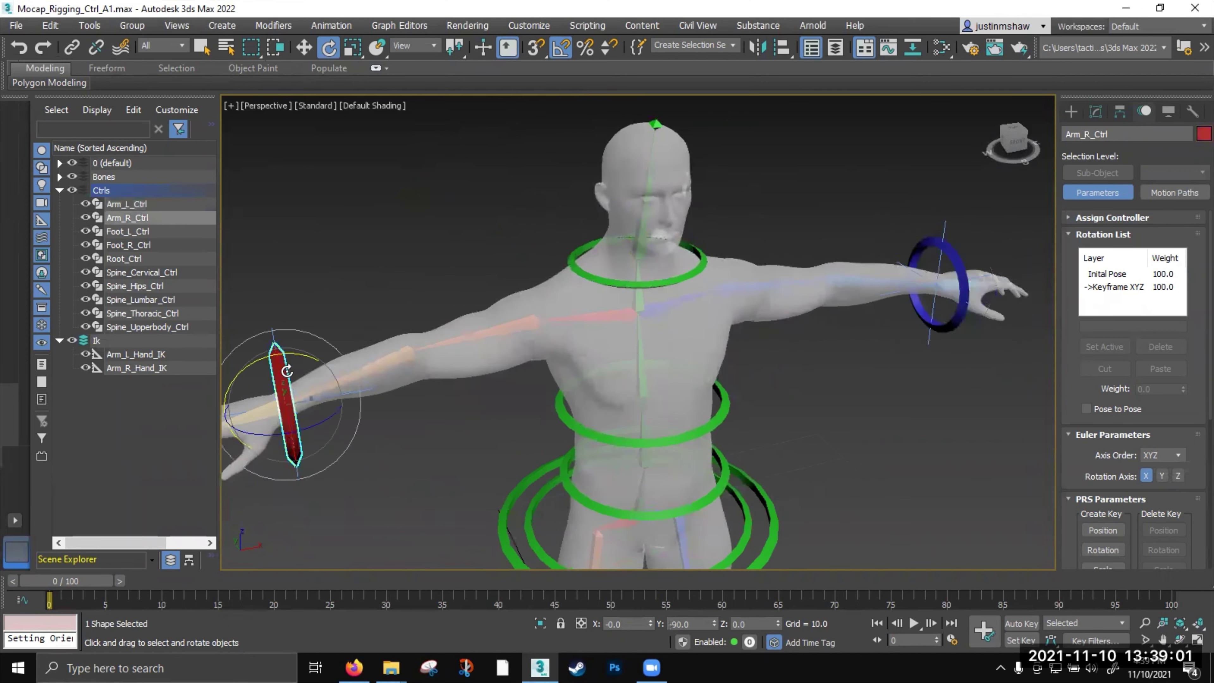
ctrl+click(962, 256)
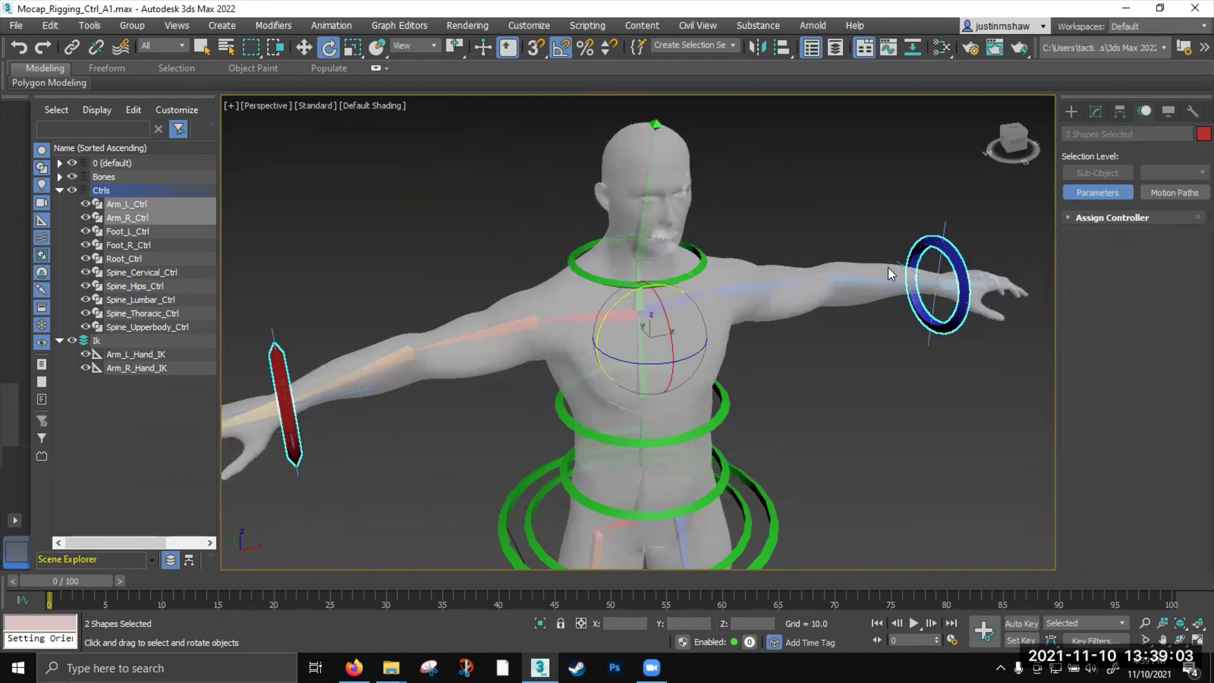
click(72, 48)
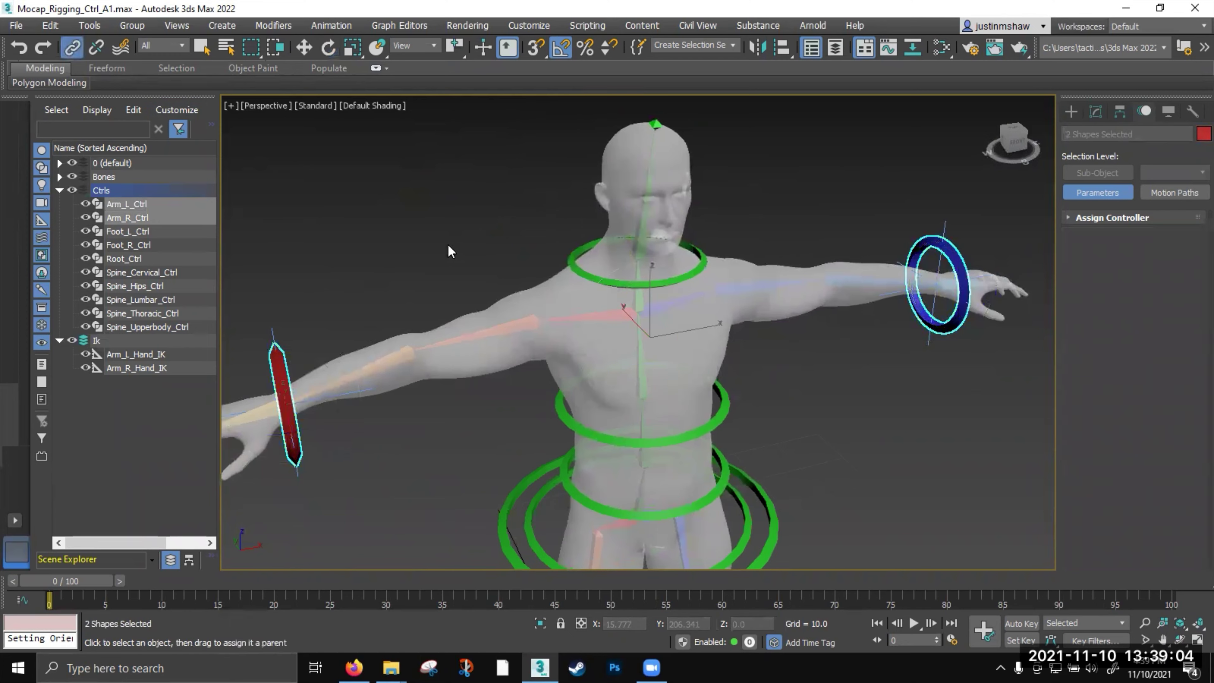
alt+middle_drag(534, 283, 512, 259)
click(580, 268)
key(w)
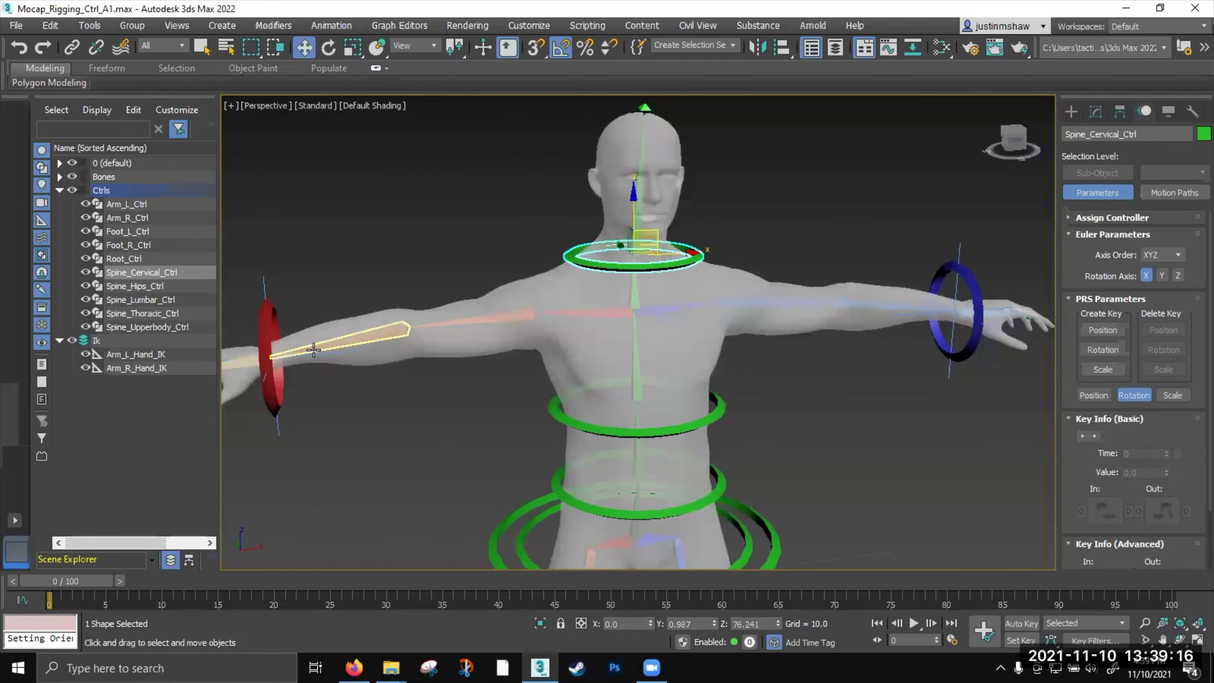
Link Arm_R_Ctrl and Arm_L_Ctrl together to Spine_Cervical_Bn as their parent
click(261, 333)
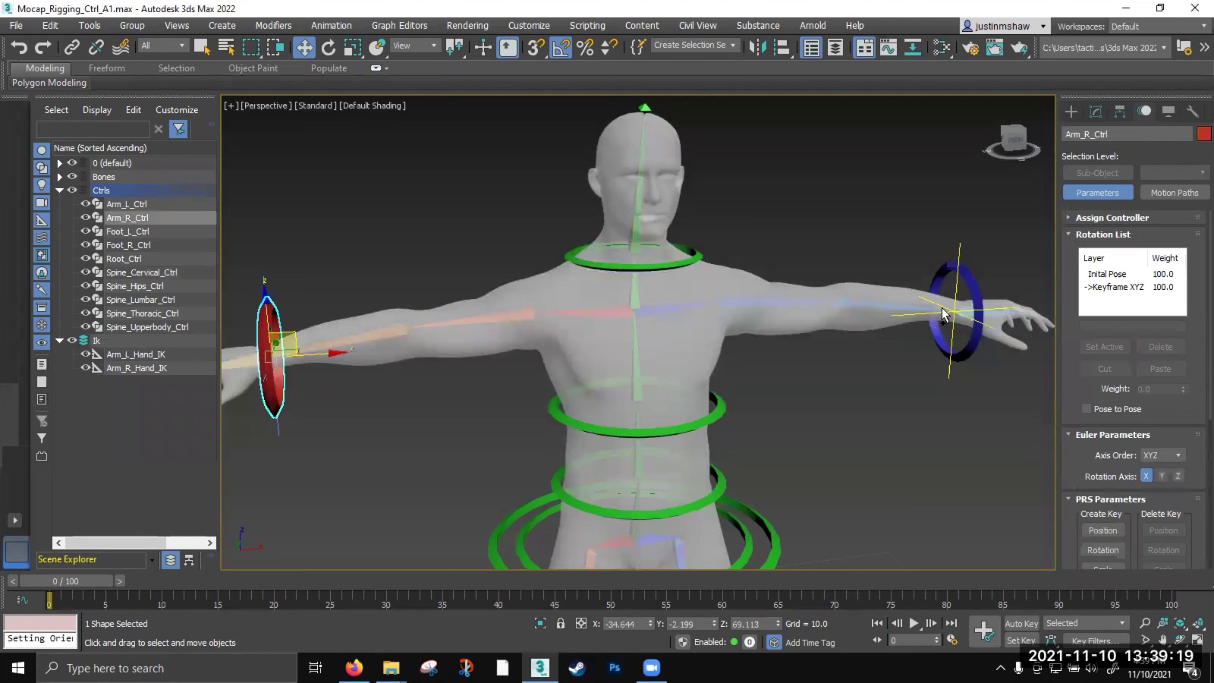
ctrl+click(931, 306)
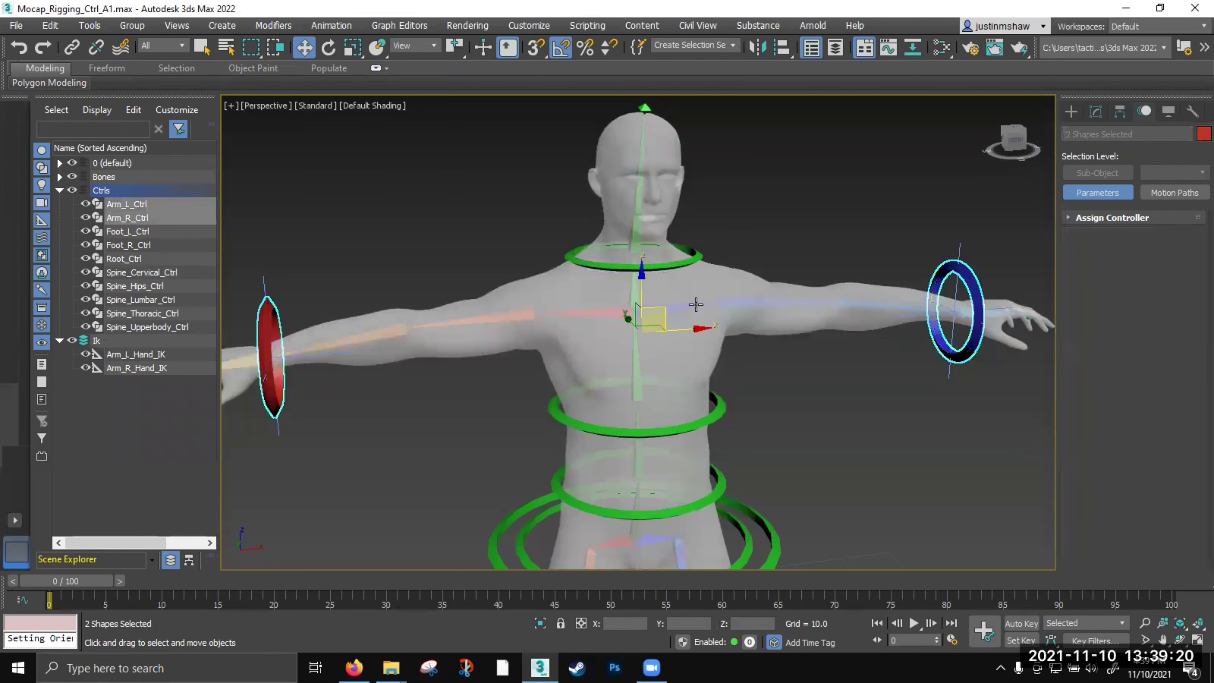
click(71, 49)
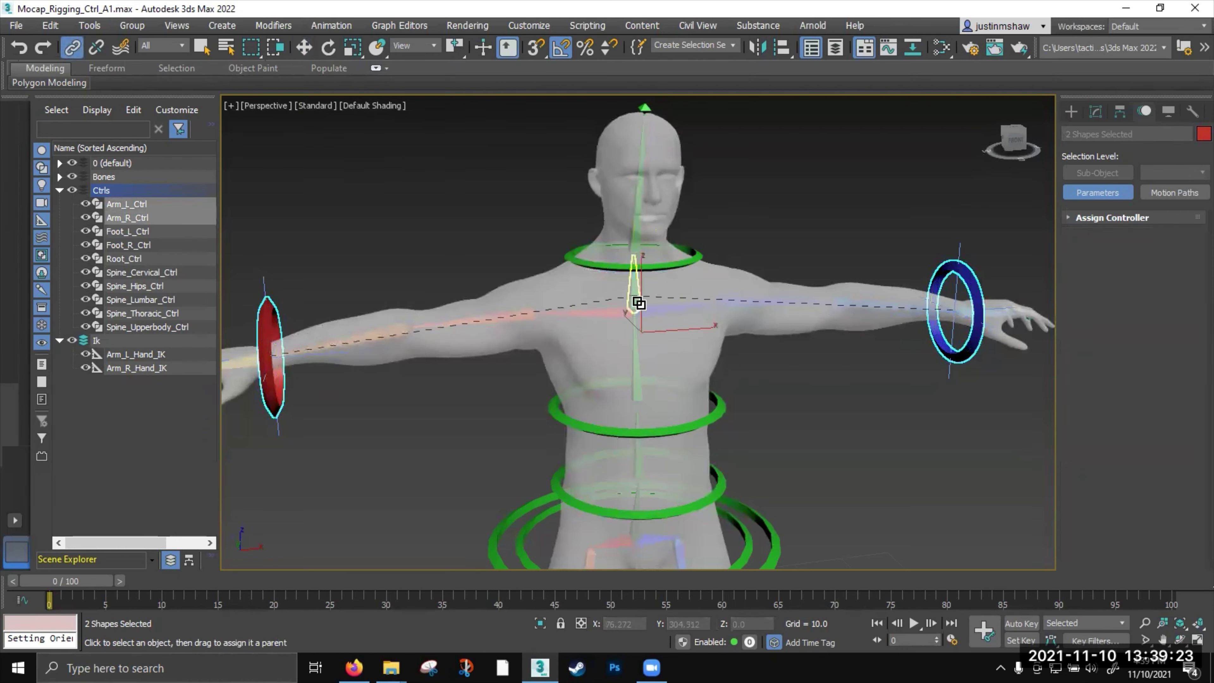
drag(638, 303, 638, 302)
alt+middle_drag(497, 252, 492, 247)
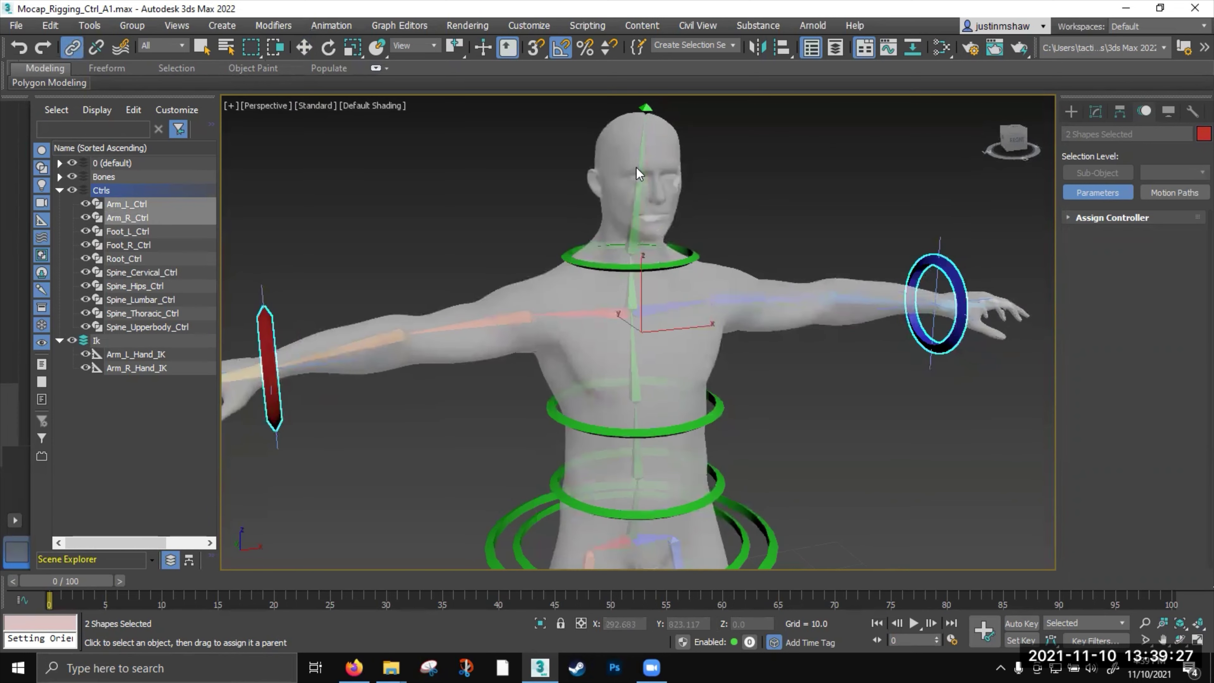
Link the head bone to the cervical bone below it
click(636, 185)
scroll(645, 231, up, 3)
drag(635, 238, 623, 329)
Test the neck setup by rotating Spine_Cervical_Ctrl and then Spine_Cervical_Bn
click(718, 272)
key(e)
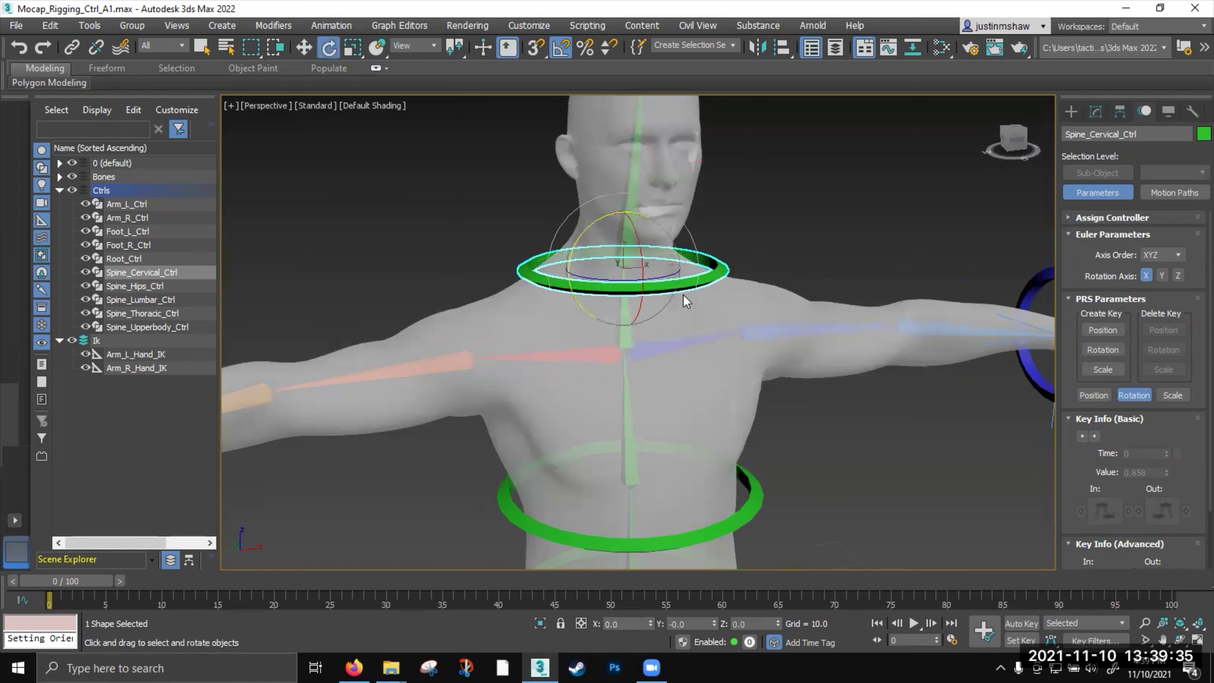
scroll(733, 293, down, 2)
mouse_move(683, 255)
mouse_down()
mouse_move(698, 307)
mouse_move(673, 227)
mouse_move(708, 301)
mouse_move(675, 230)
mouse_move(701, 287)
mouse_move(704, 254)
mouse_up()
middle_drag(698, 289, 679, 255)
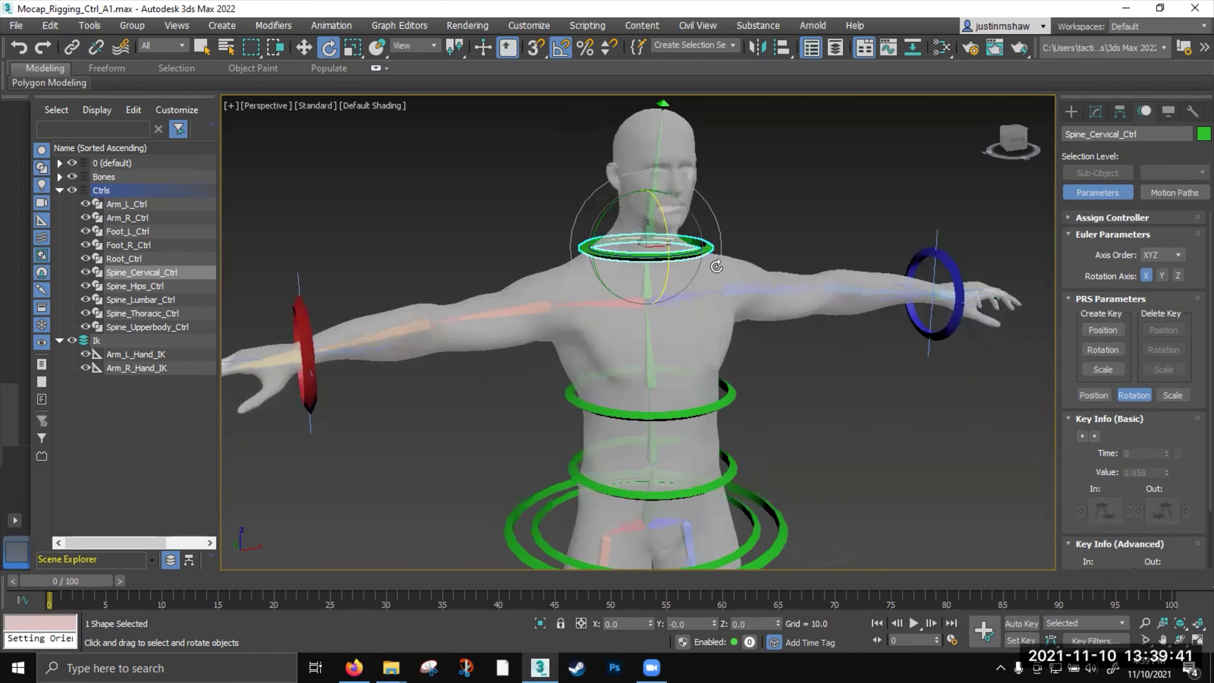
click(750, 224)
click(651, 291)
drag(651, 290, 714, 326)
Link Arm_L_Clavical_Bn and Arm_R_Clavical_Bn together to Spine_Cervical_Bn as their parent
key(w)
scroll(702, 314, up, 8)
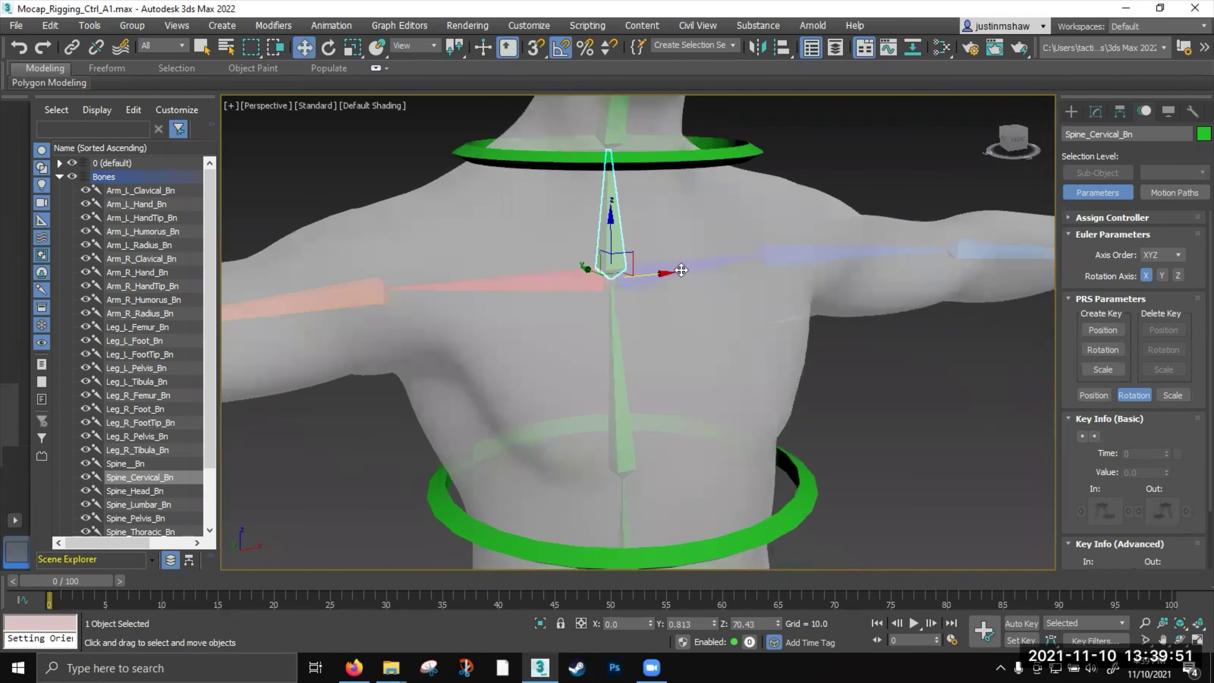
click(674, 271)
ctrl+click(534, 280)
click(71, 47)
drag(588, 257, 614, 241)
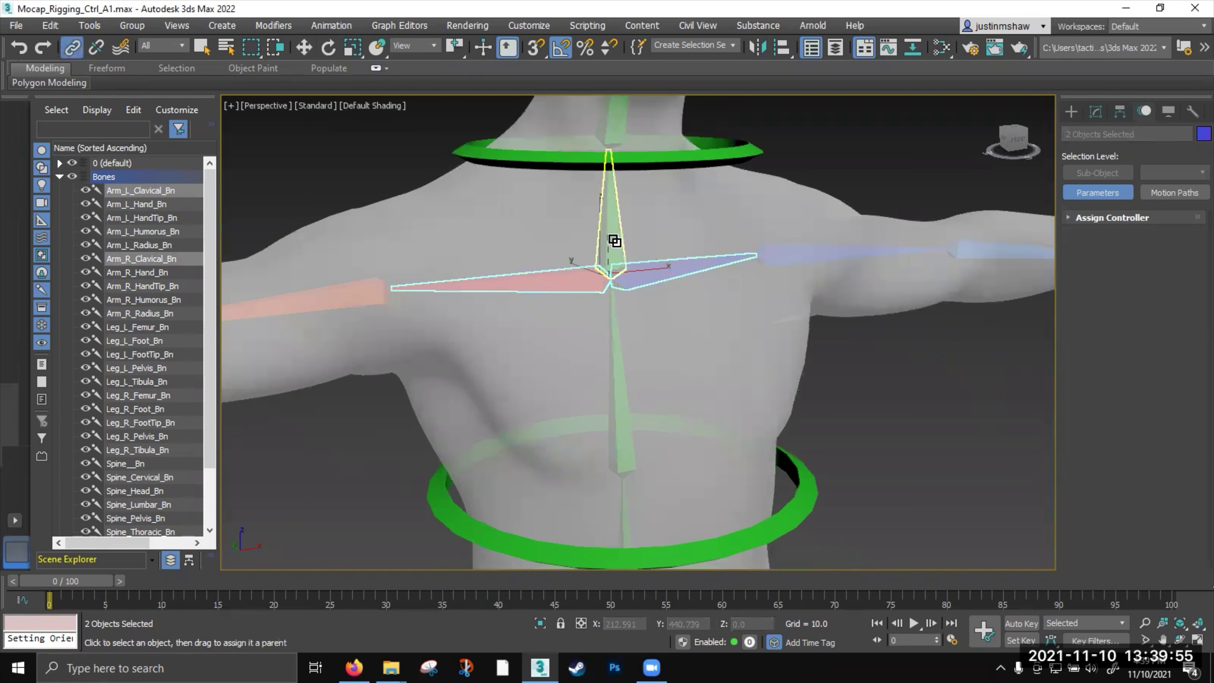
Test the clavicle links by rotating Spine_Cervical_Bn, and undo the rotation
scroll(608, 239, down, 4)
key(e)
click(748, 317)
click(610, 249)
drag(610, 249, 588, 267)
key(ctrl+z)
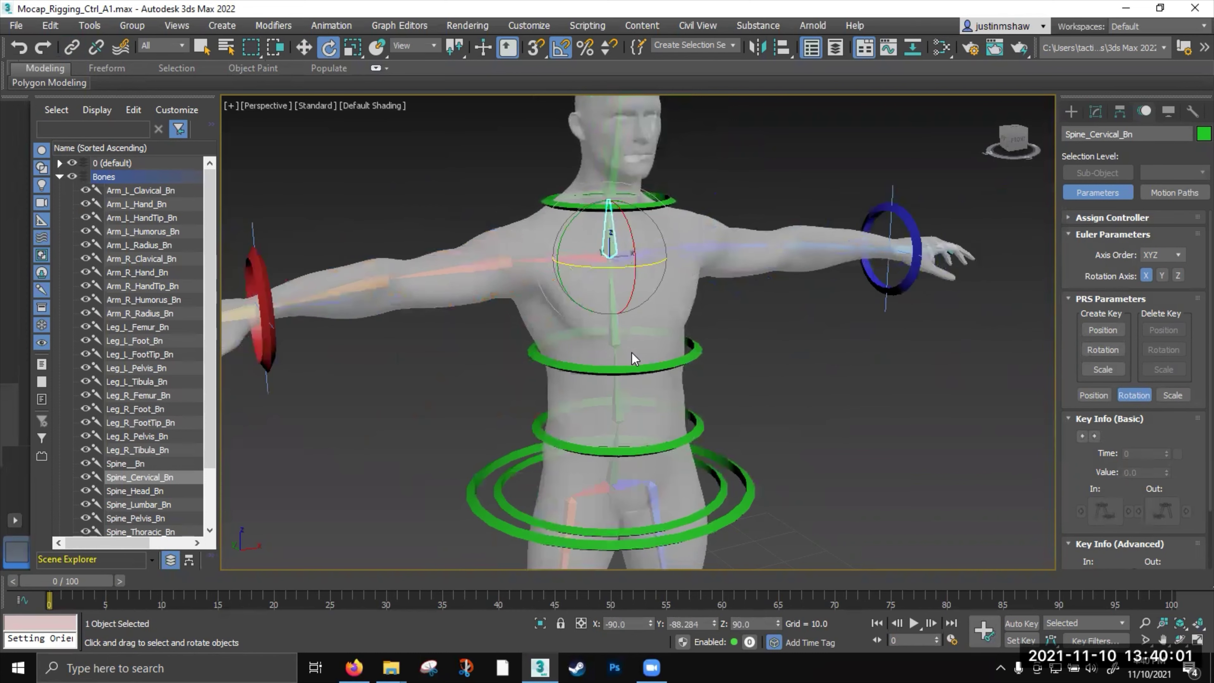
Link Spine_Thoracic_Bn to the green Spine_Thoracic_Ctrl ring at its base
middle_drag(617, 341, 622, 317)
scroll(621, 319, up, 2)
click(622, 305)
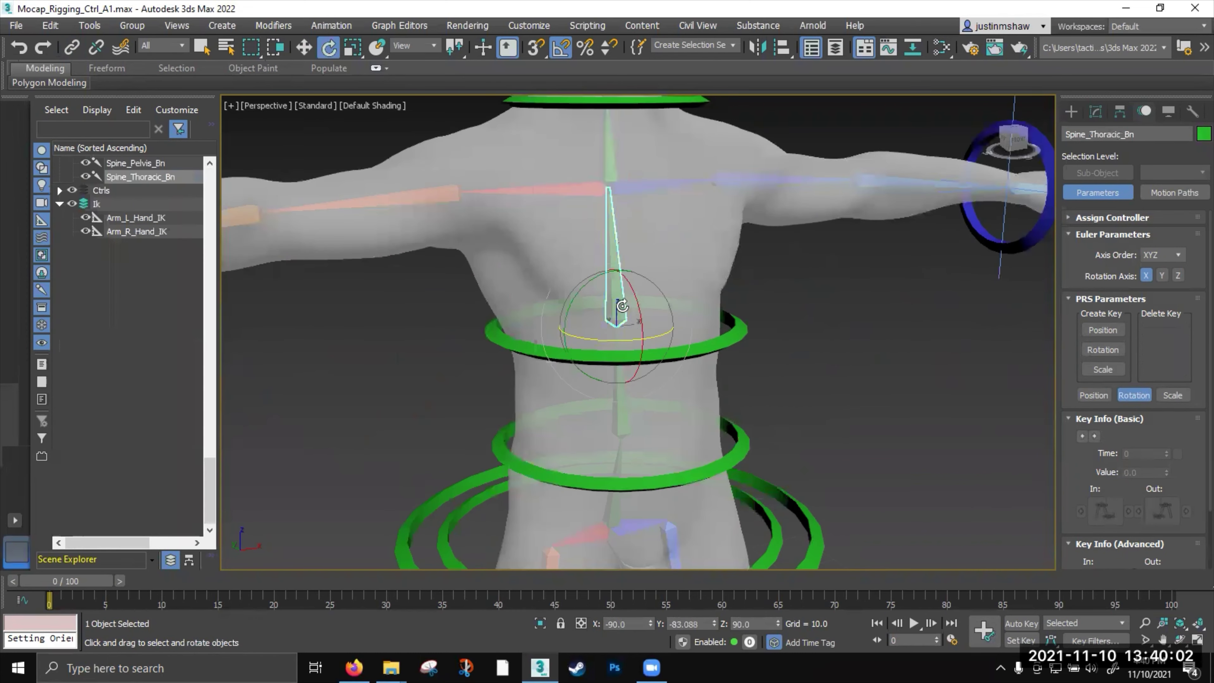
click(72, 48)
drag(621, 268, 731, 326)
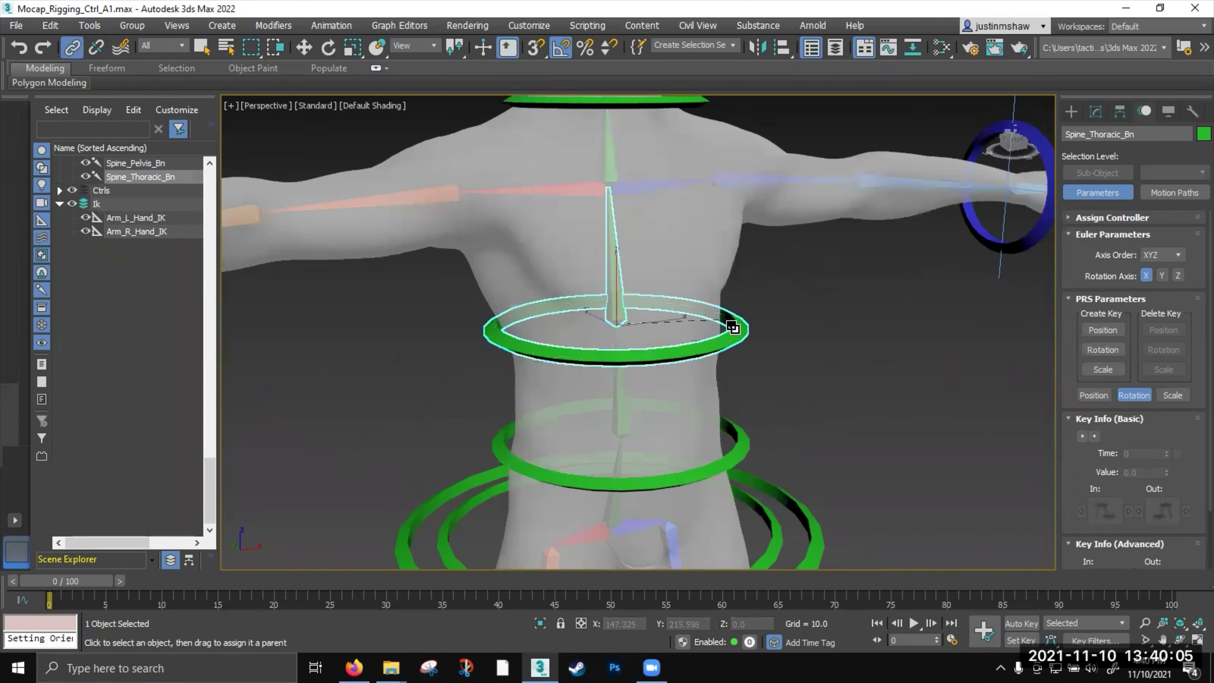
Link Spine_Thoracic_Ctrl to Spine_Lumbar_Bn, and link Spine_Lumbar_Bn to the Spine_Lumbar_Ctrl ring
click(739, 334)
middle_drag(709, 364, 767, 223)
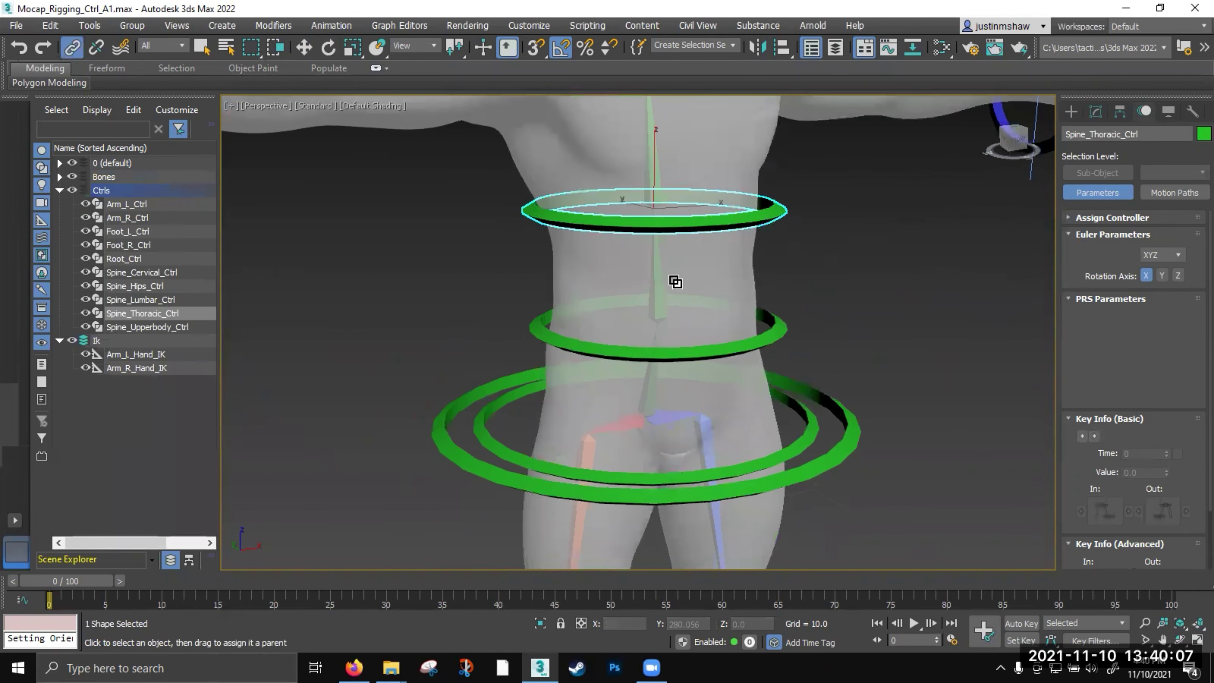
click(665, 279)
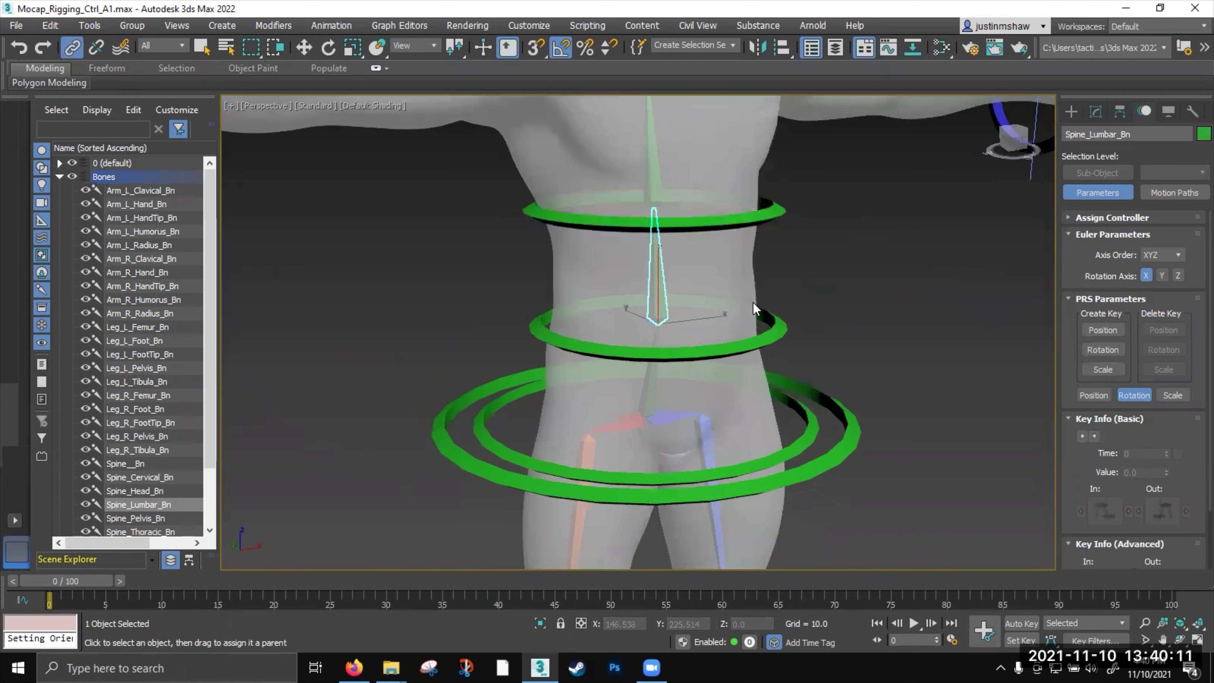
key(e)
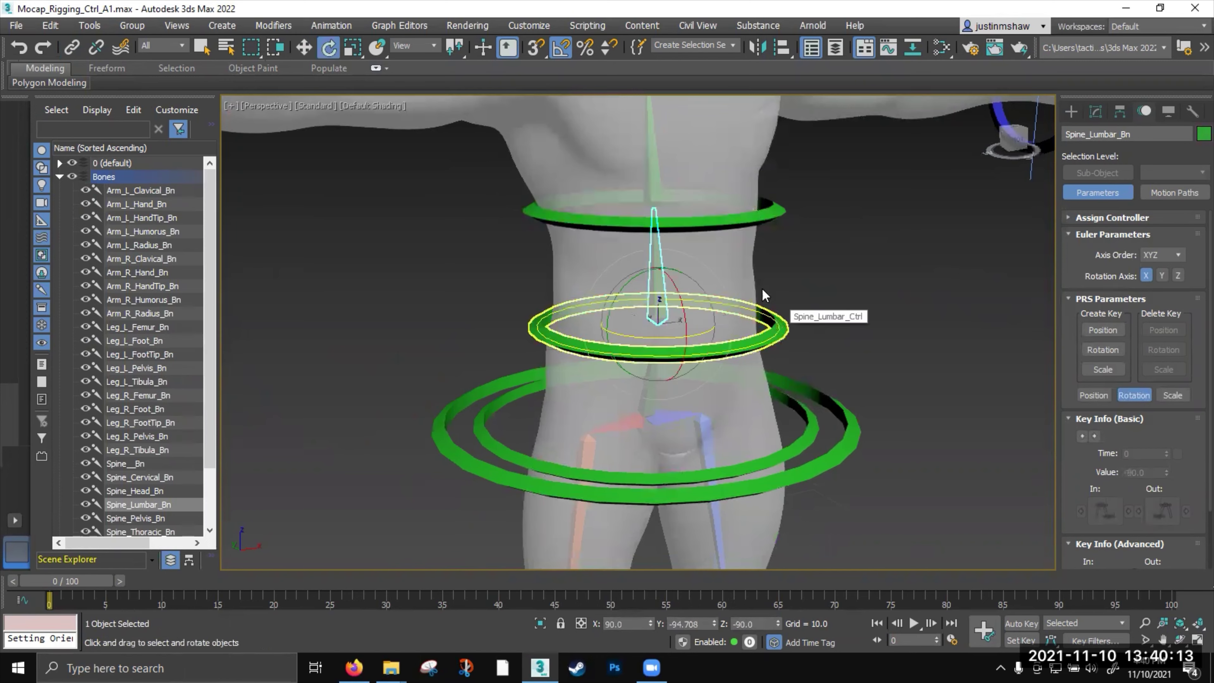
Test the spine hierarchy by rotating Spine_Thoracic_Ctrl and then Spine_Lumbar_Ctrl
click(715, 223)
scroll(706, 249, down, 5)
middle_drag(706, 249, 785, 305)
drag(731, 270, 803, 318)
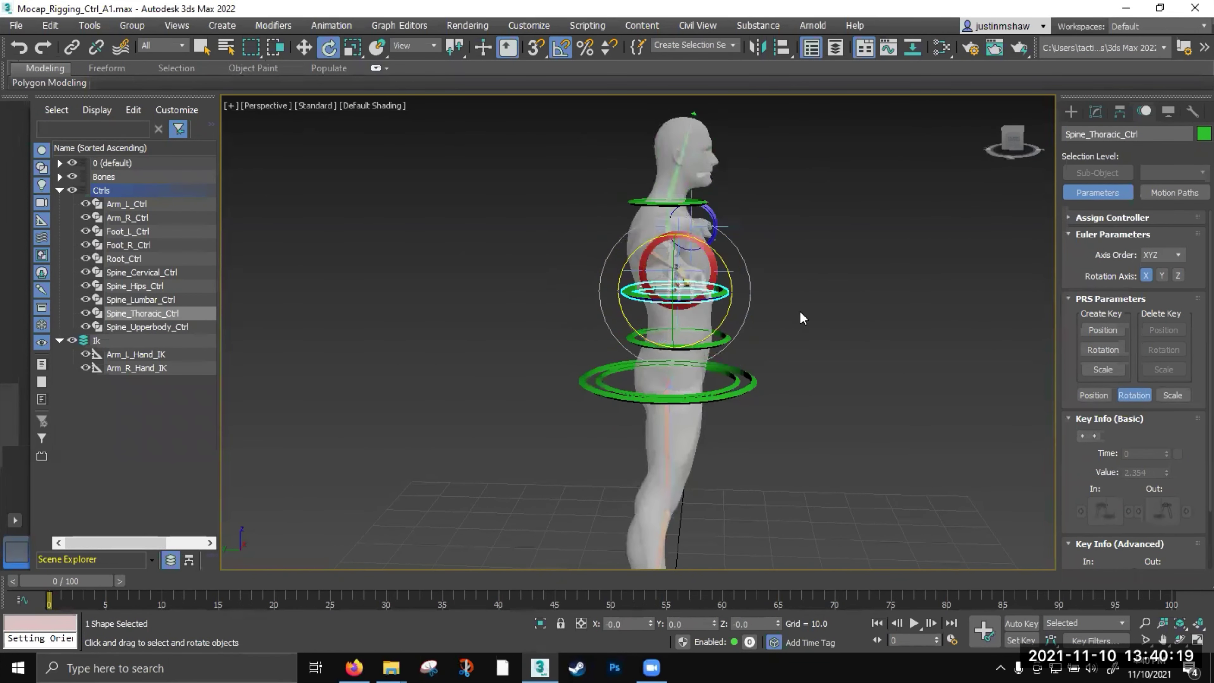
alt+middle_drag(803, 318, 767, 327)
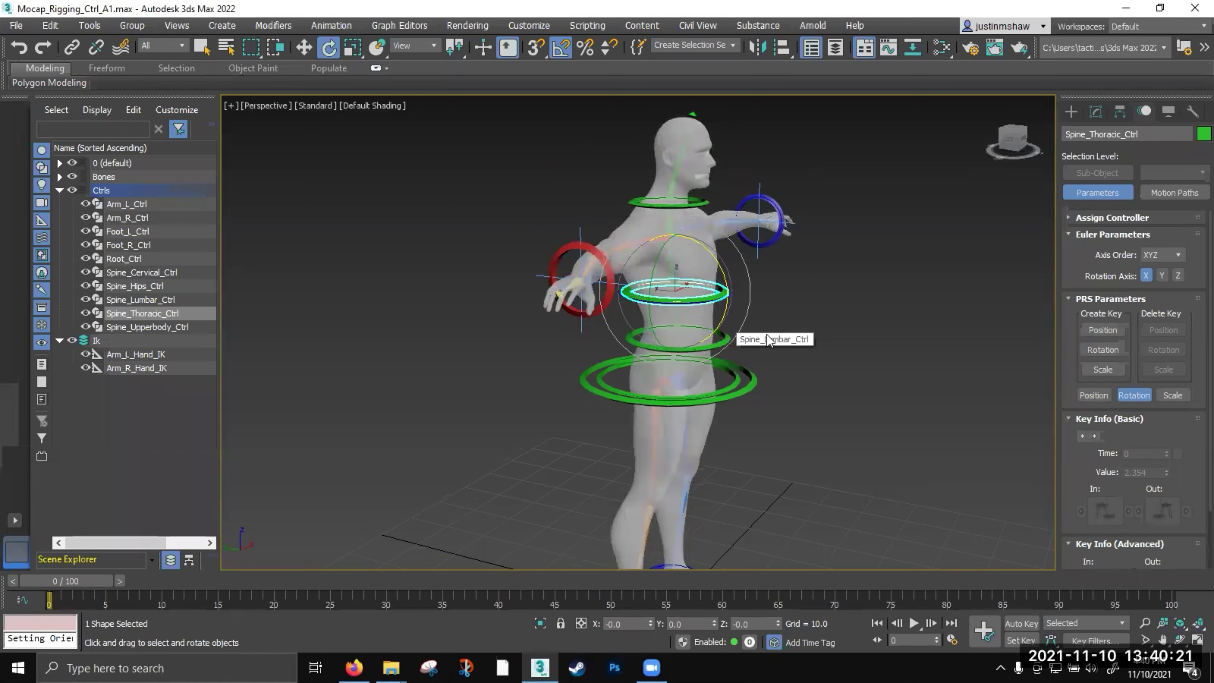
click(727, 338)
drag(722, 308, 719, 357)
Link Spine_Lumbar_Ctrl to Spine_Pelvis_Bn as its parent
scroll(719, 357, up, 6)
alt+middle_drag(746, 347, 701, 352)
scroll(705, 344, down, 1)
key(w)
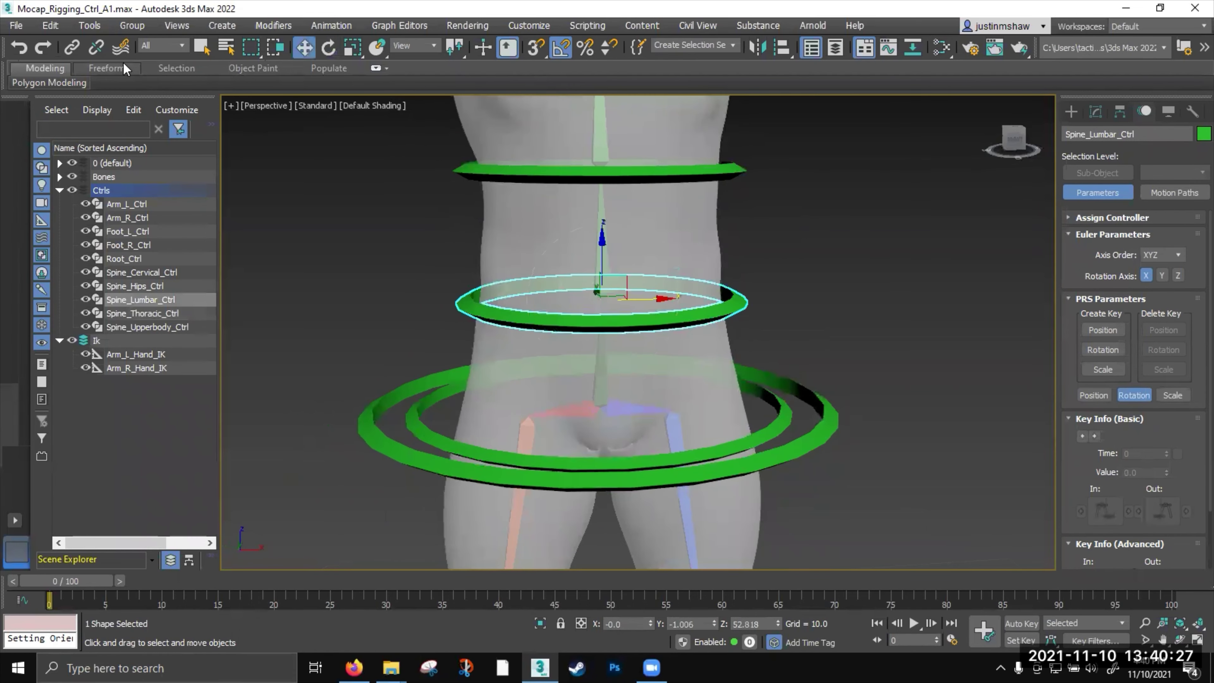
click(74, 49)
drag(678, 335, 606, 361)
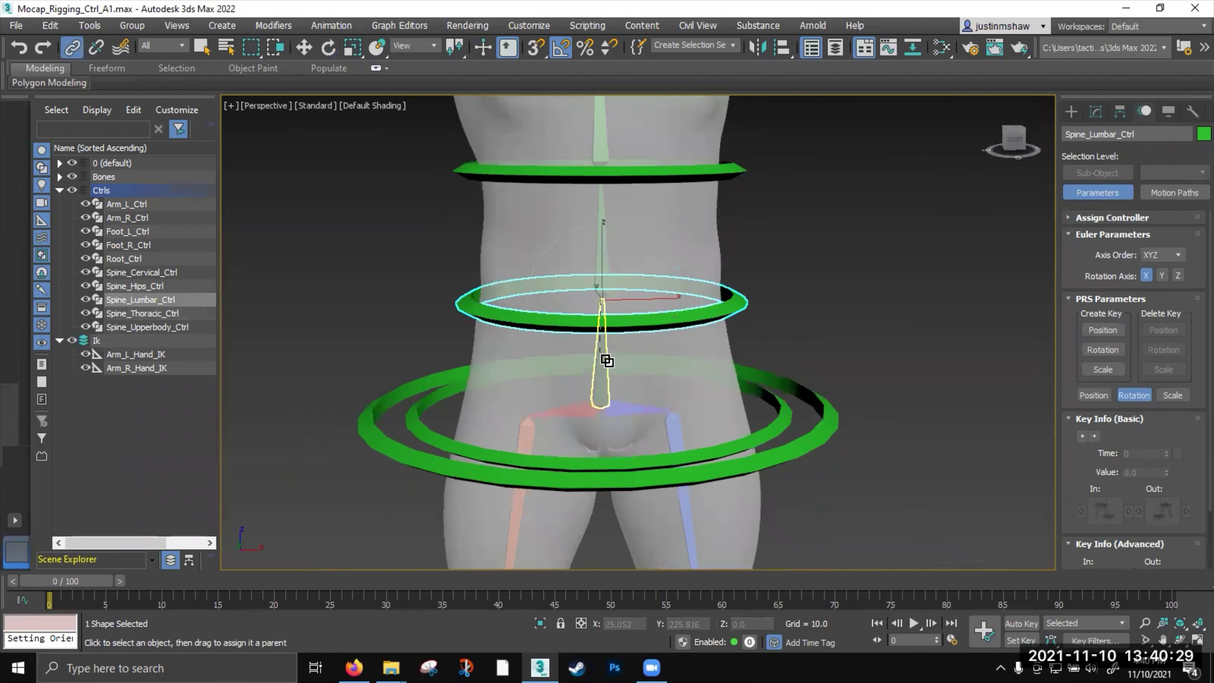
click(606, 359)
Examine how Spine_Pelvis_Bn lines up with the lumbar ring in the Front wireframe view, and return to Perspective
alt+middle_drag(622, 364, 626, 355)
scroll(629, 358, down, 3)
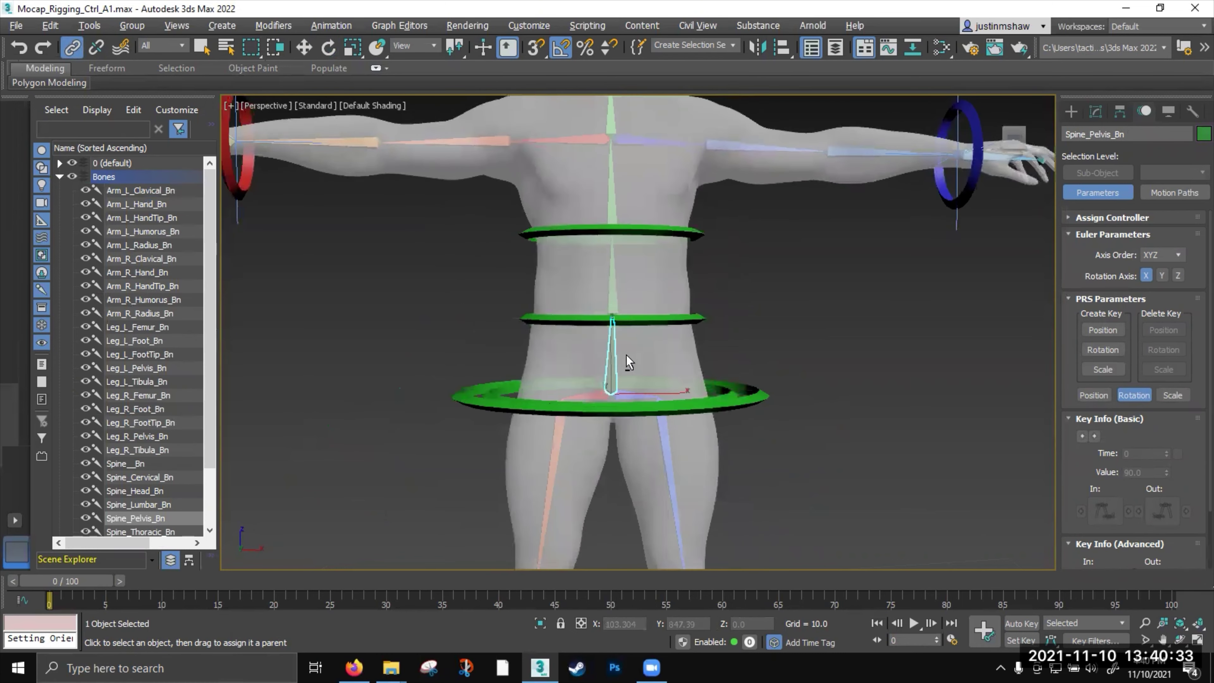
key(alt+w)
right_click(875, 234)
key(alt+w)
middle_drag(555, 229, 676, 356)
scroll(676, 360, up, 4)
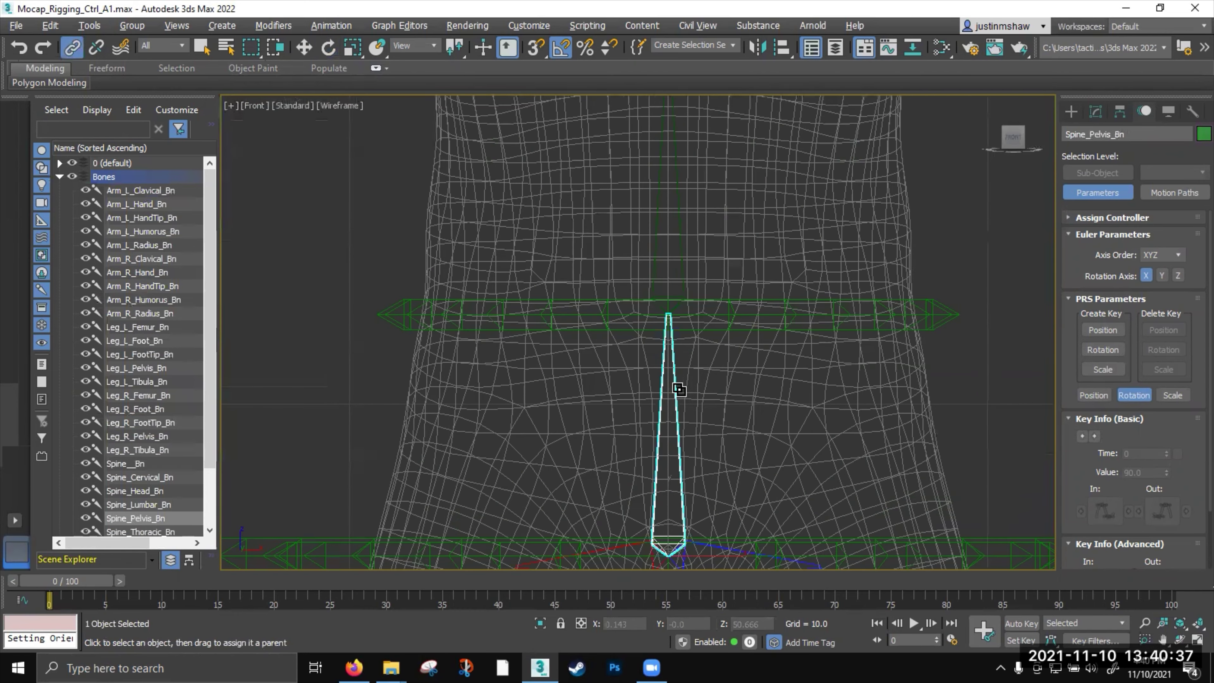
key(alt+w)
right_click(673, 396)
key(alt+w)
scroll(653, 330, up, 3)
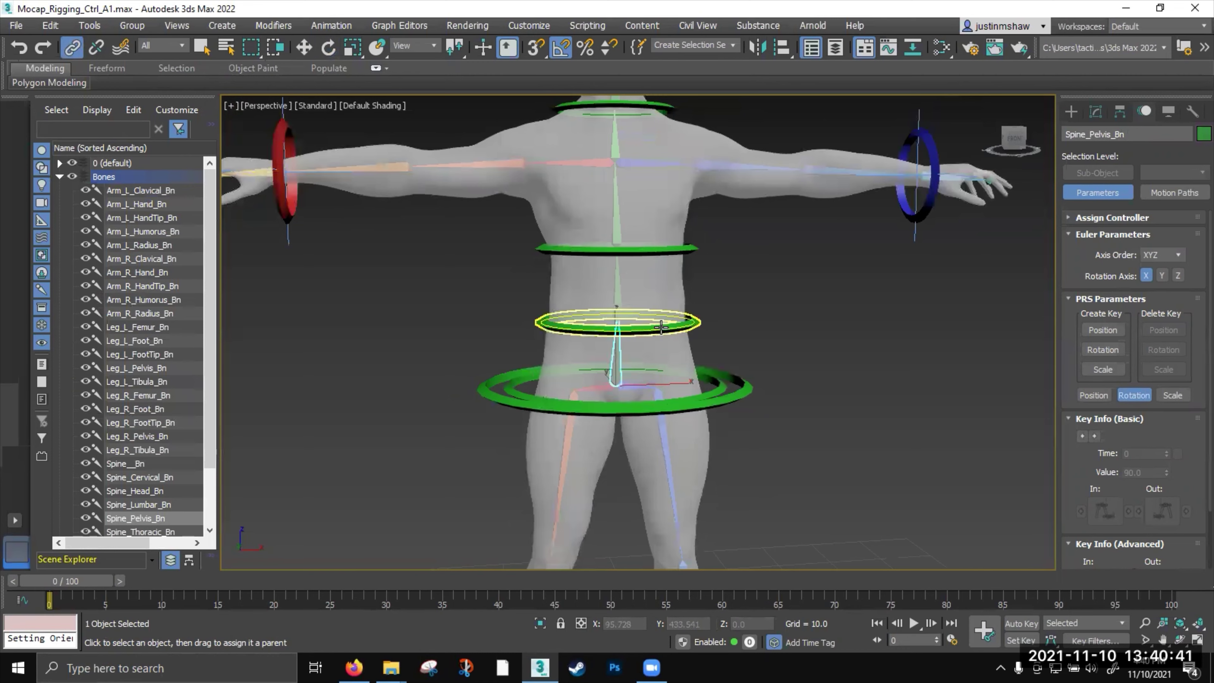
Link Spine_Pelvis_Bn to Spine_Upperbody_Ctrl, the inner green ring around the hips
click(658, 333)
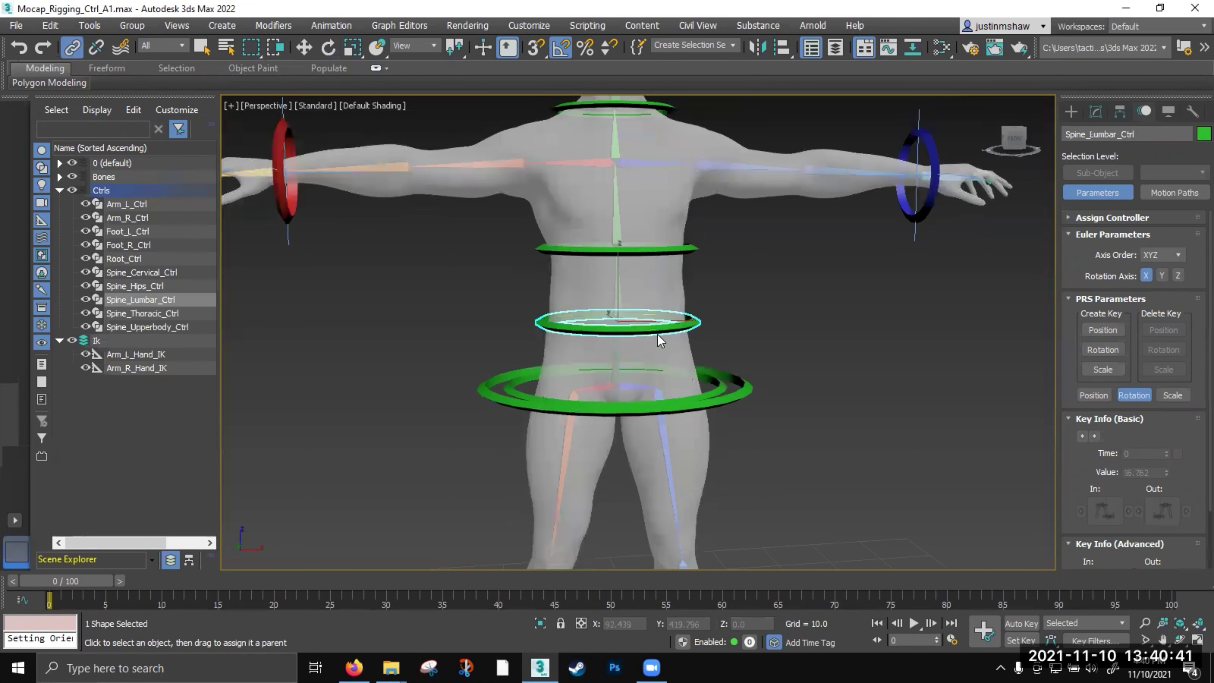
click(625, 359)
scroll(626, 282, up, 5)
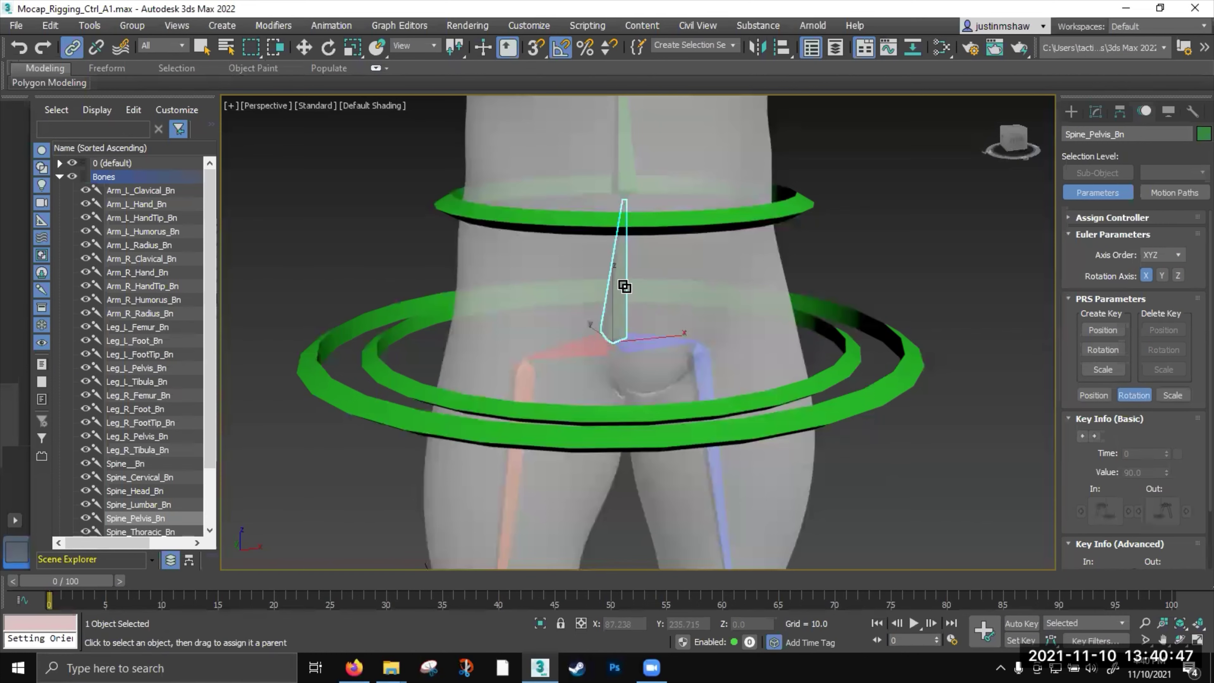
drag(621, 324, 830, 336)
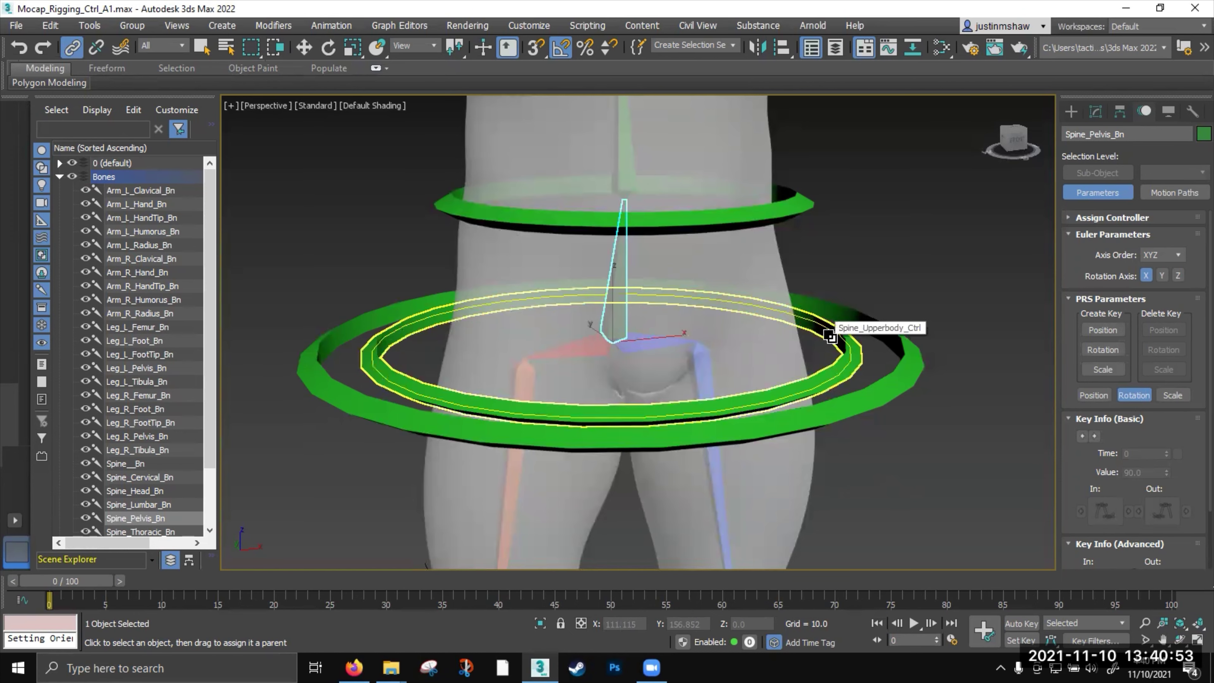
click(830, 336)
Test Spine_Upperbody_Ctrl by rotating it around the hips
key(e)
scroll(822, 330, down, 5)
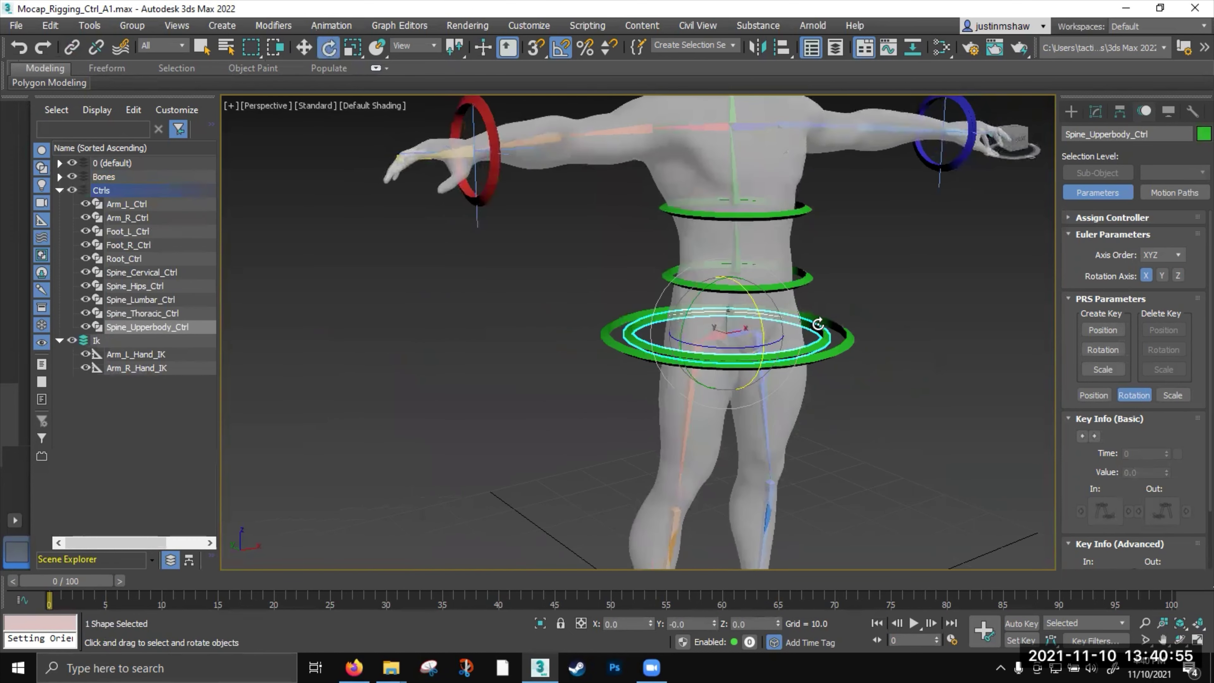
scroll(754, 311, down, 3)
middle_drag(754, 314, 717, 314)
mouse_move(725, 303)
mouse_down()
mouse_move(758, 355)
mouse_move(701, 275)
mouse_move(752, 345)
mouse_move(718, 299)
mouse_move(724, 311)
mouse_up()
Link Spine_Pelvis_Bn to the outer green ring around the hips
scroll(730, 318, up, 4)
scroll(730, 319, up, 3)
click(694, 293)
click(653, 288)
click(71, 46)
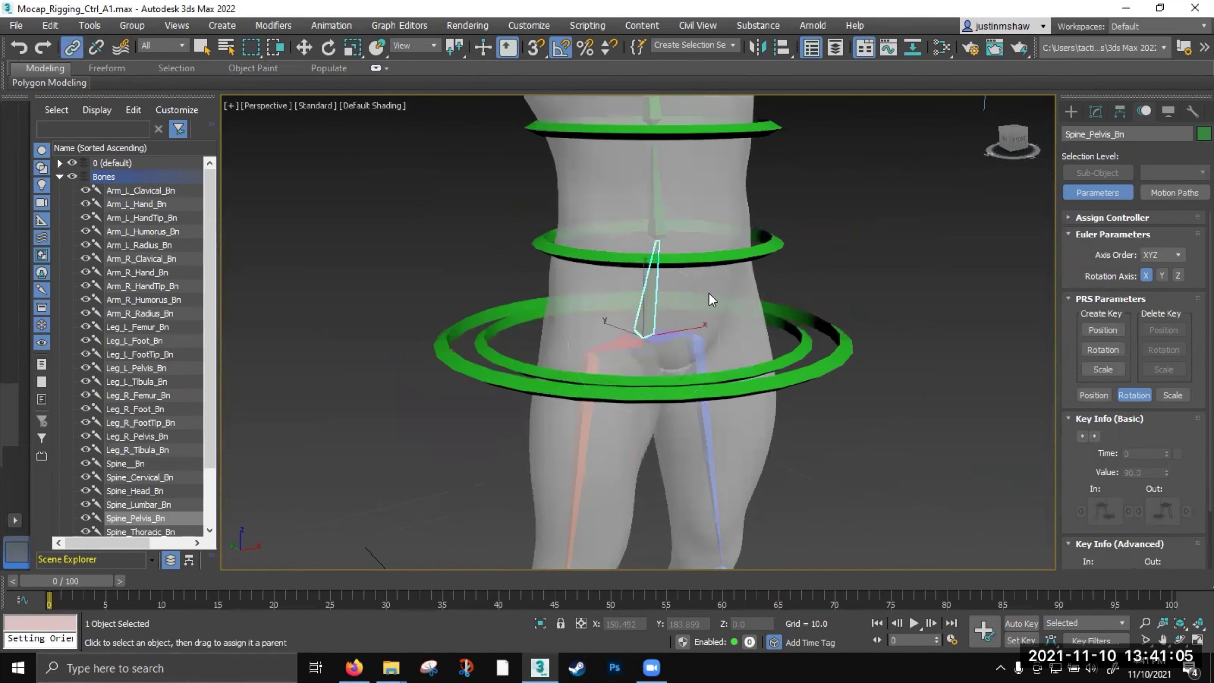
drag(754, 295, 826, 329)
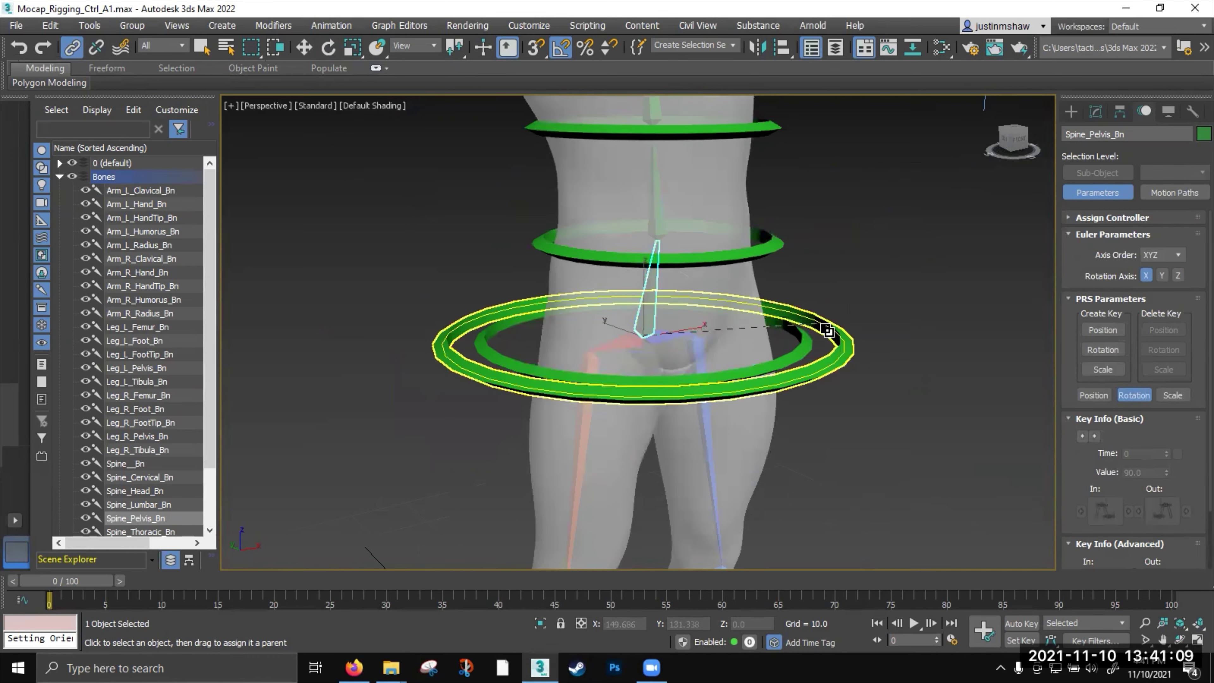
drag(826, 329, 826, 329)
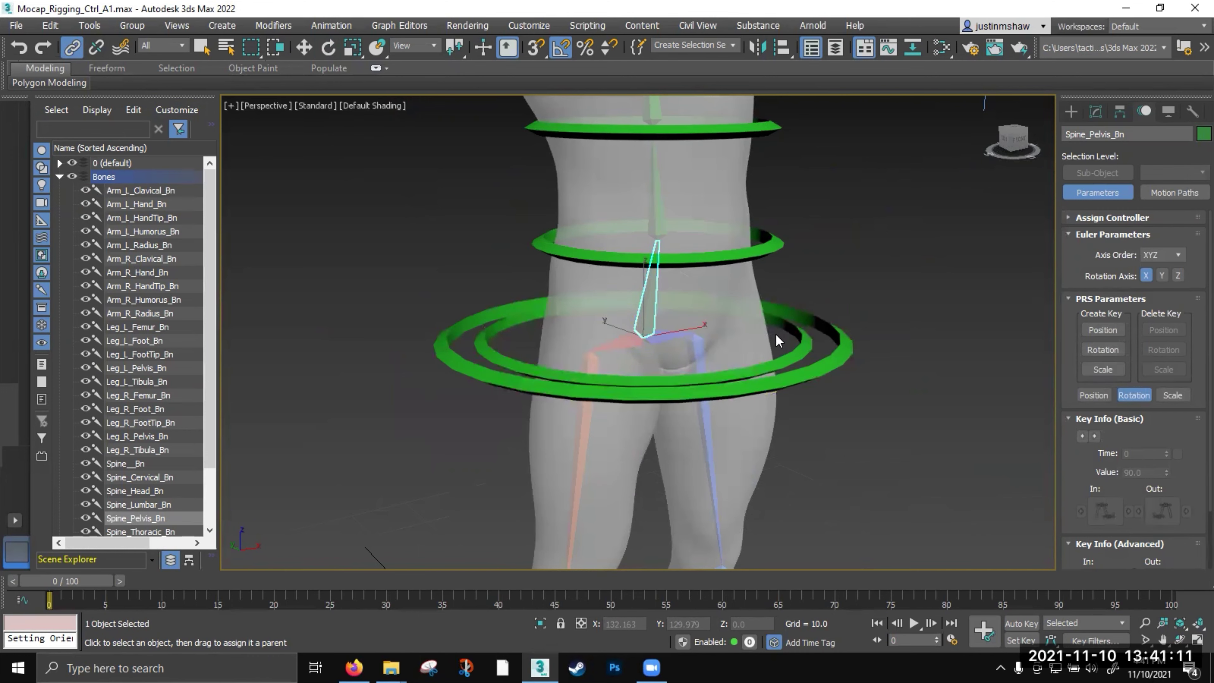
Link Leg_L_Pelvis_Bn and Leg_R_Pelvis_Bn to Spine_Hips_Ctrl, the outer green ring around the hips
click(775, 334)
click(638, 342)
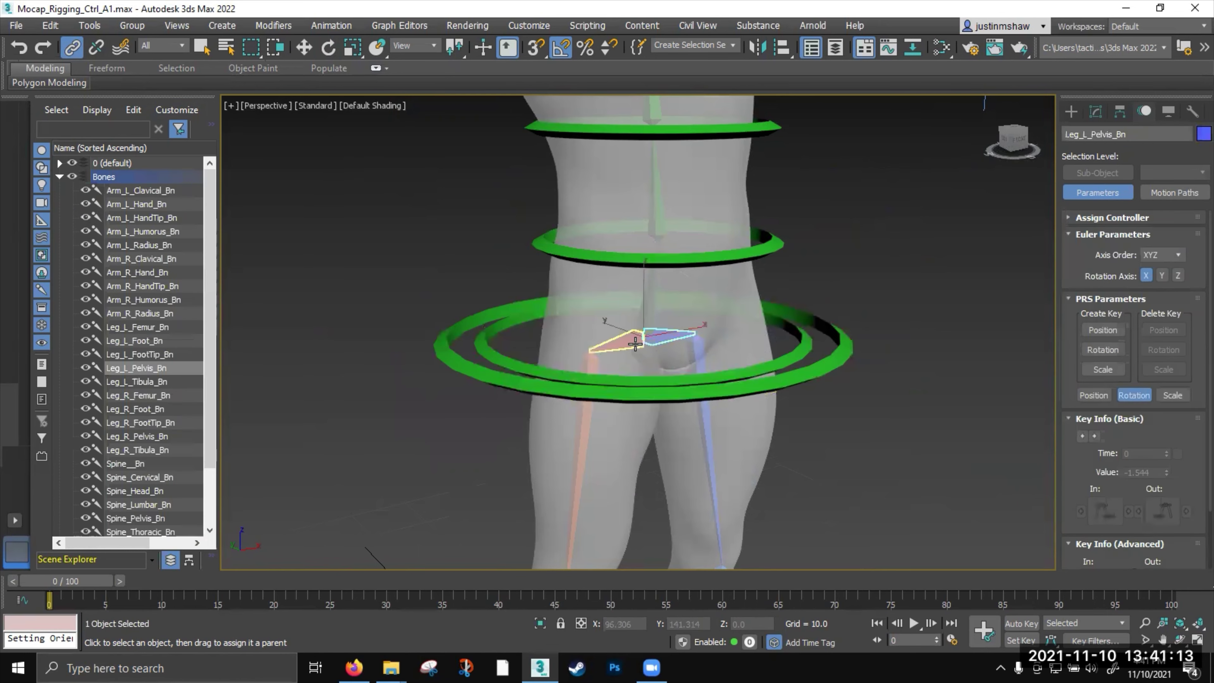
ctrl+click(636, 344)
scroll(642, 346, up, 2)
alt+middle_drag(641, 346, 620, 342)
scroll(621, 341, down, 2)
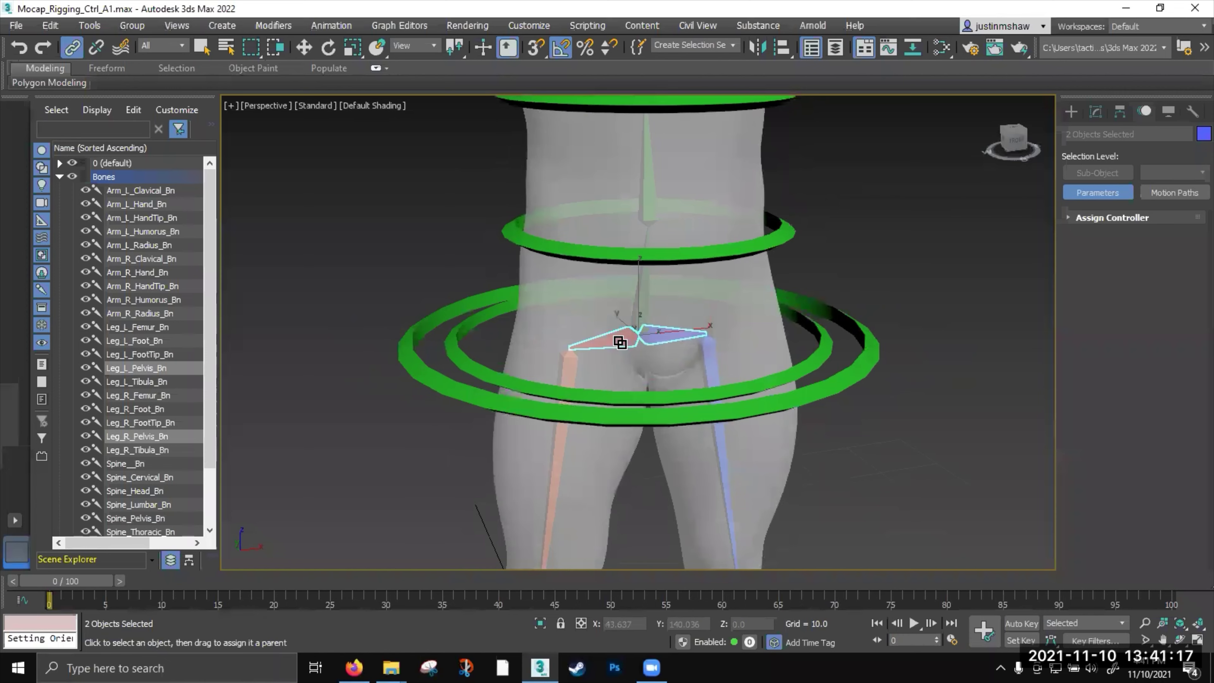
drag(484, 336, 433, 327)
Test Spine_Hips_Ctrl by rotating it around the hips
scroll(433, 328, down, 5)
key(e)
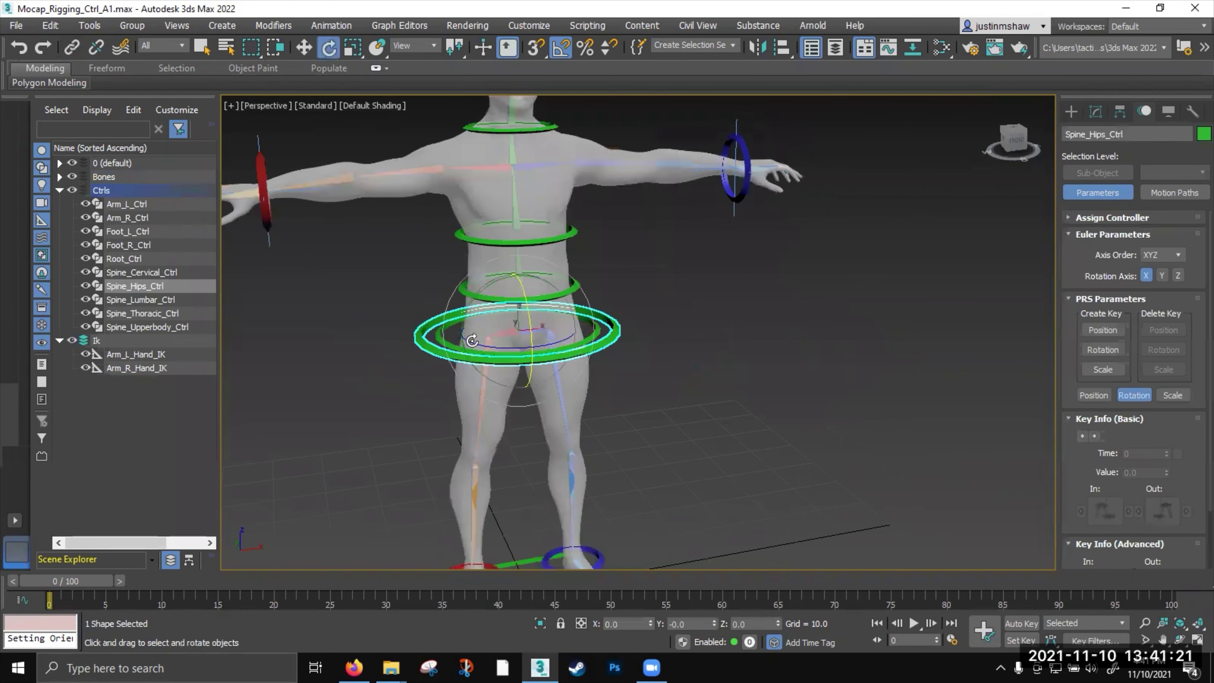
scroll(499, 330, down, 3)
alt+middle_drag(497, 317, 522, 315)
drag(522, 314, 525, 321)
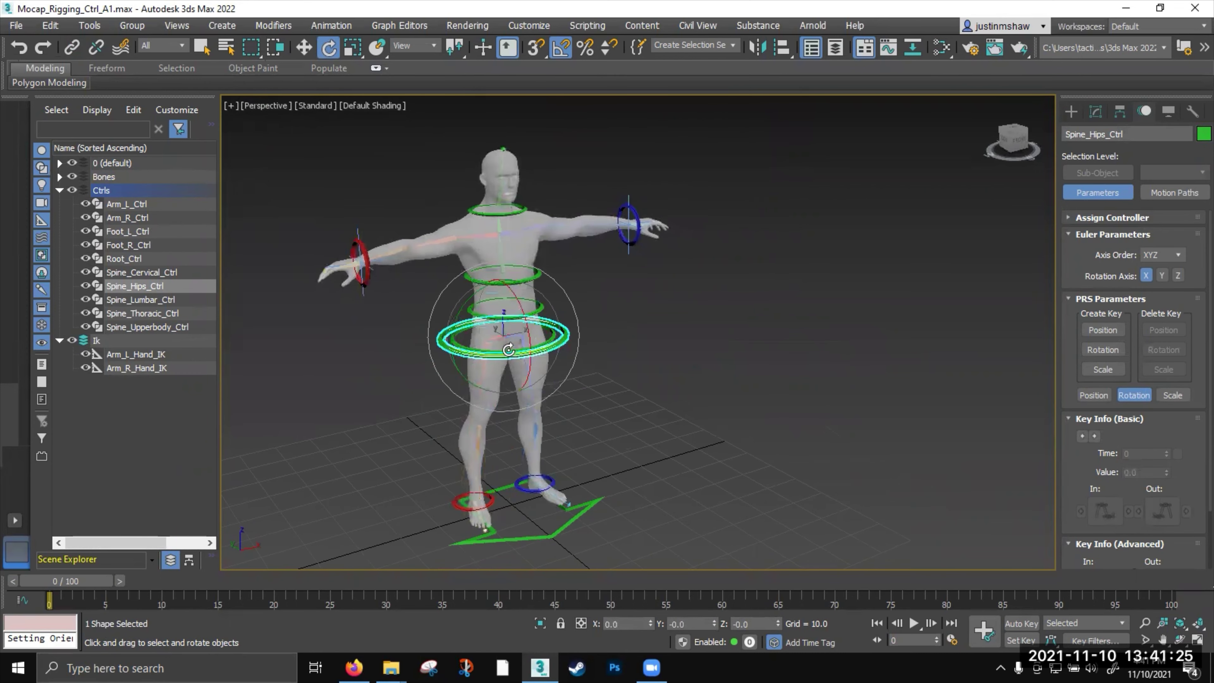
Link both hip rings, Spine_Hips_Ctrl and Spine_Upperbody_Ctrl, to Root_Ctrl, the green arrow shape on the floor
scroll(478, 378, up, 4)
click(617, 330)
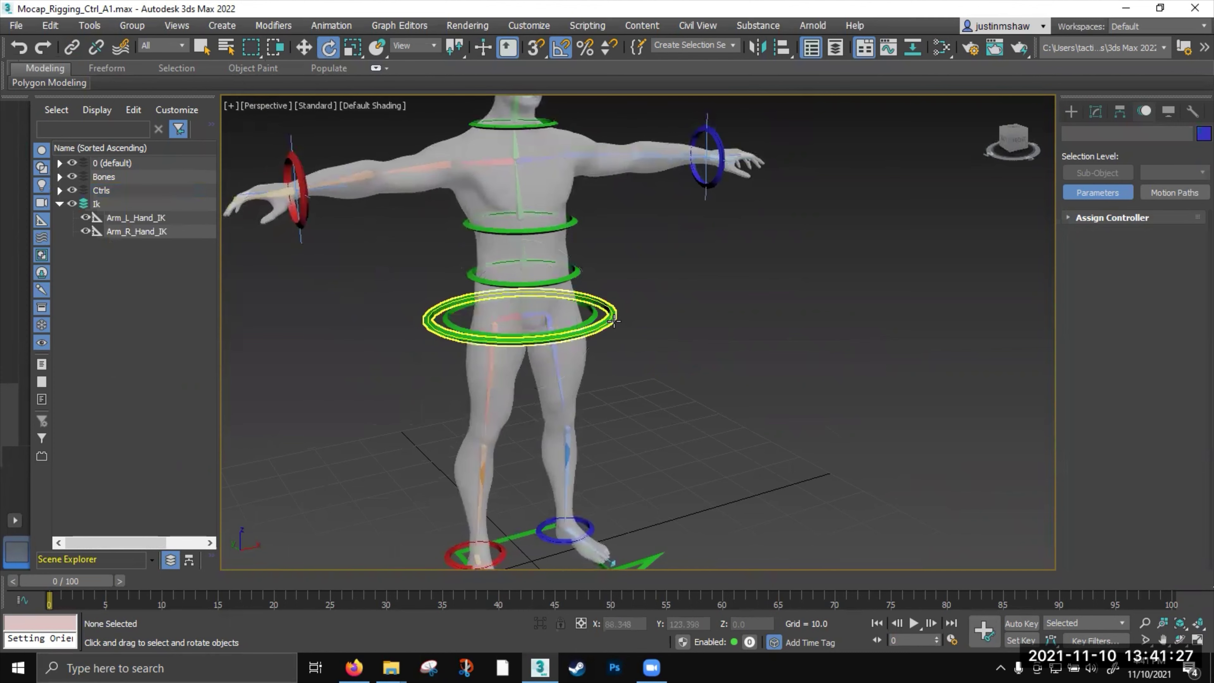
click(569, 303)
click(626, 306)
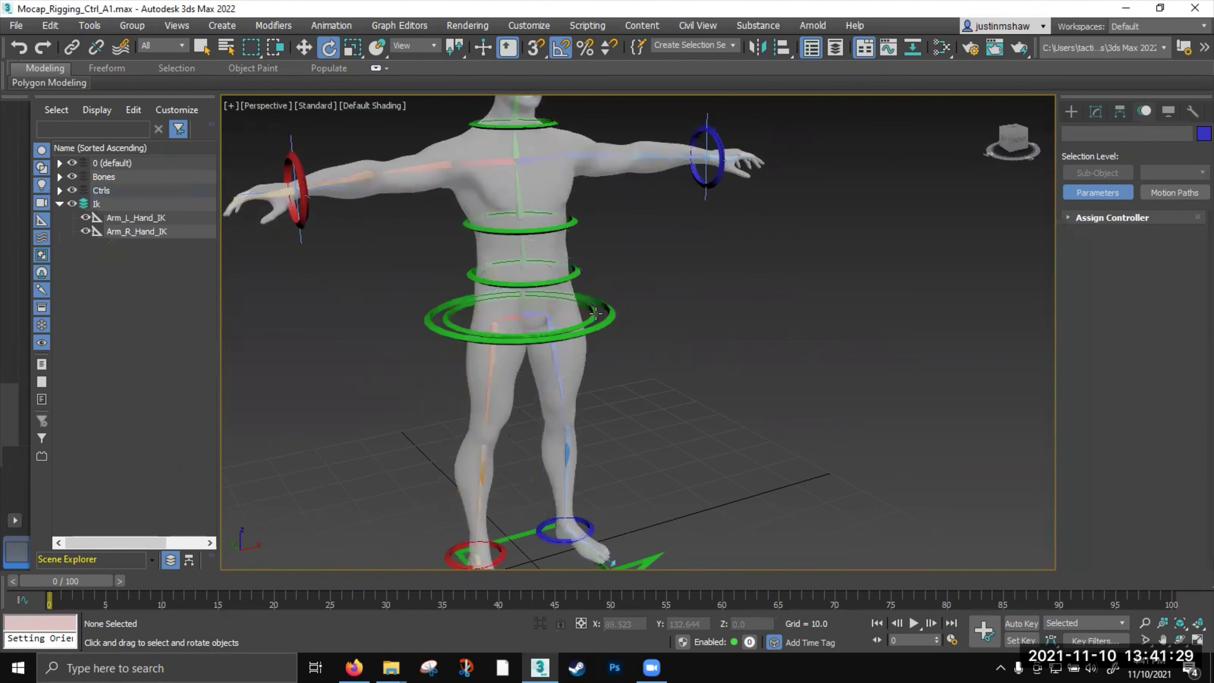
click(592, 311)
drag(537, 281, 562, 297)
scroll(632, 330, up, 3)
scroll(605, 319, down, 3)
middle_drag(605, 319, 621, 260)
click(73, 47)
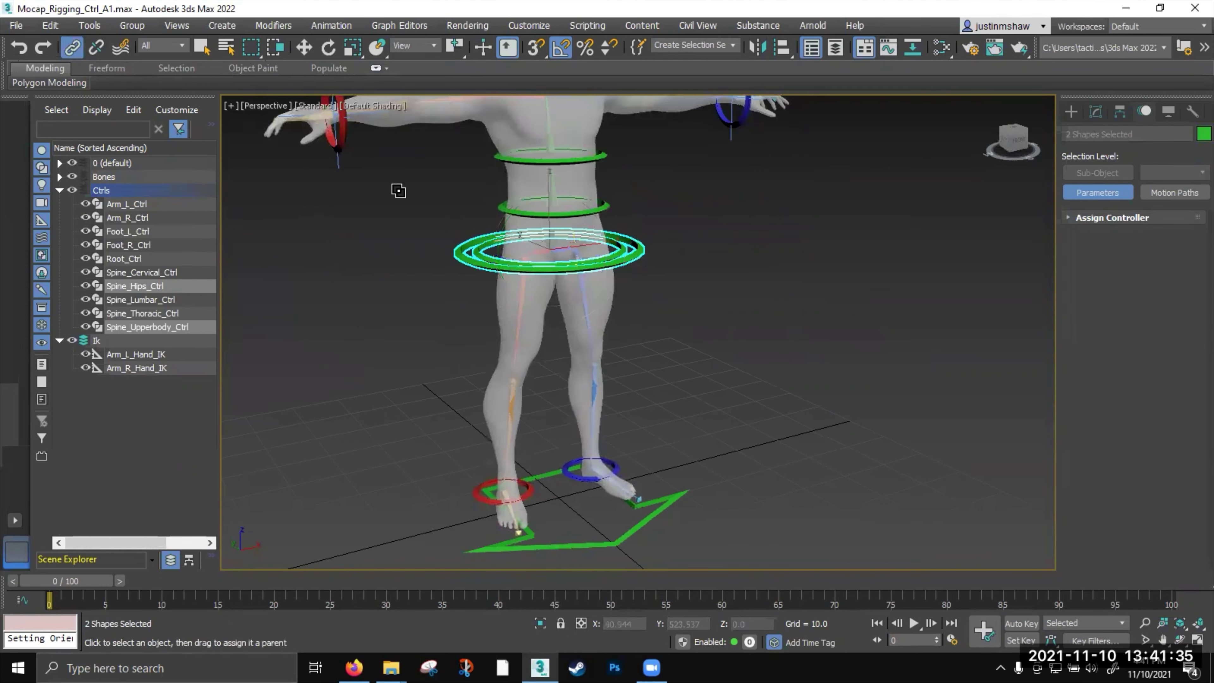
drag(661, 465, 672, 501)
Test Root_Ctrl by moving it across the floor, and cancel the move
key(w)
click(671, 500)
scroll(673, 470, down, 4)
mouse_move(593, 468)
mouse_down()
mouse_move(687, 478)
mouse_move(625, 430)
mouse_move(603, 459)
mouse_up()
right_click(603, 460)
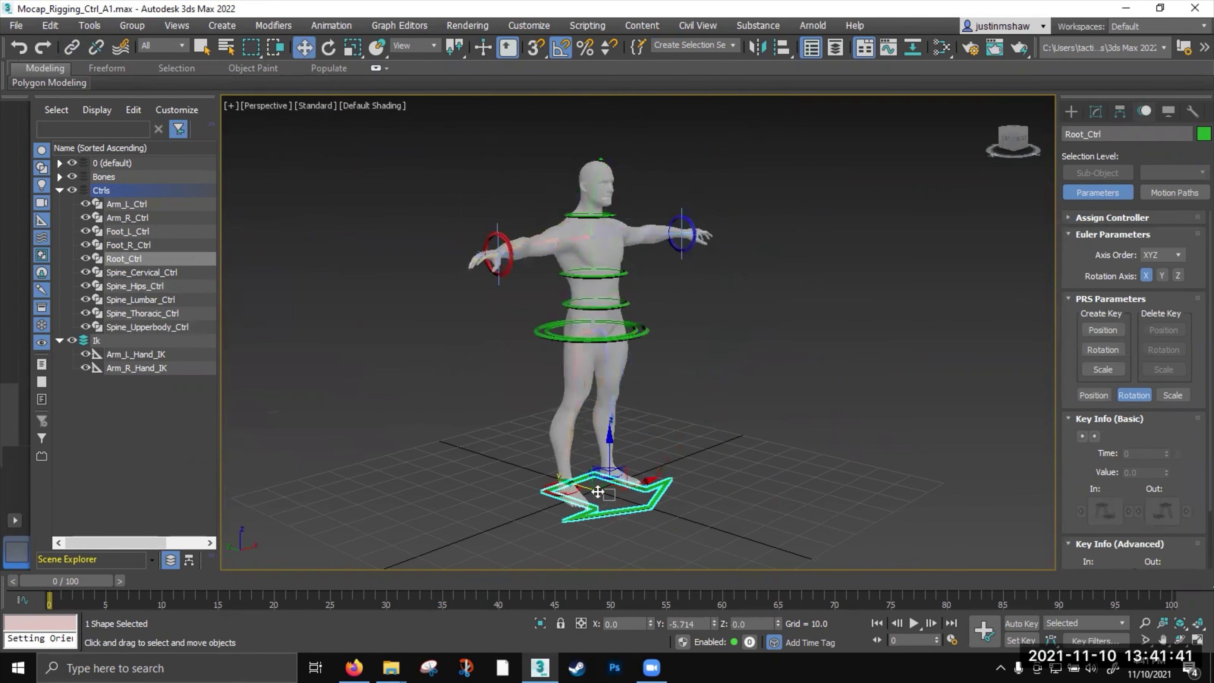
Link Foot_R_Ctrl and Foot_L_Ctrl, the ankle rings, to Root_Ctrl
scroll(598, 492, up, 4)
click(555, 491)
scroll(556, 492, up, 3)
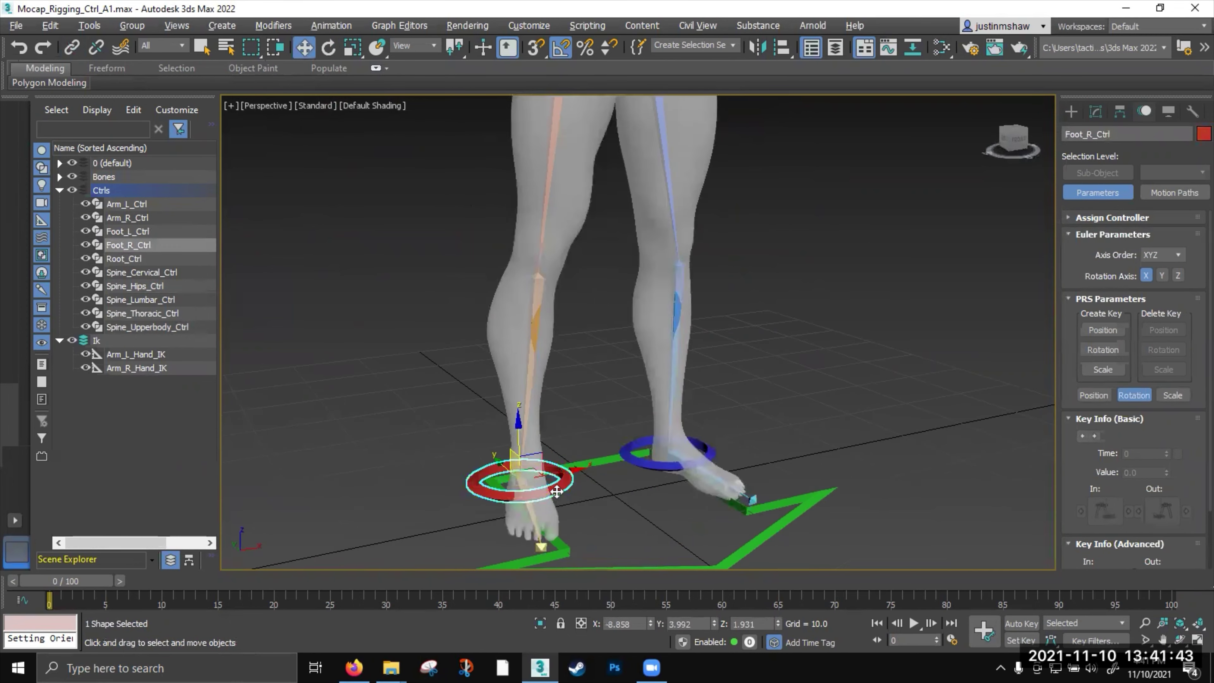
scroll(556, 492, down, 2)
ctrl+click(672, 428)
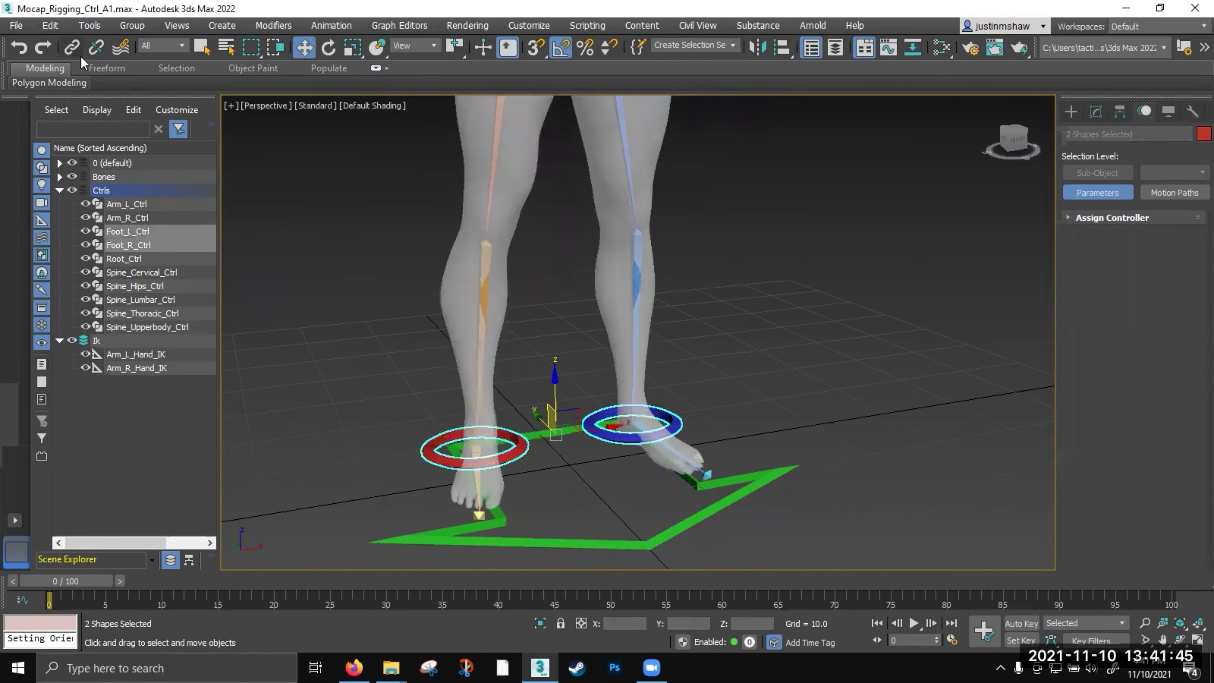
click(72, 47)
drag(444, 462, 443, 545)
scroll(478, 502, down, 3)
key(w)
click(539, 490)
Create an HI Solver IK chain on the right leg from Leg_R_Femur_Bn to Leg_R_Foot_Bn
alt+middle_drag(491, 452, 483, 319)
scroll(455, 382, up, 3)
click(482, 278)
alt+middle_drag(482, 278, 391, 94)
click(316, 25)
mouse_move(360, 90)
click(507, 88)
alt+middle_drag(467, 382, 507, 433)
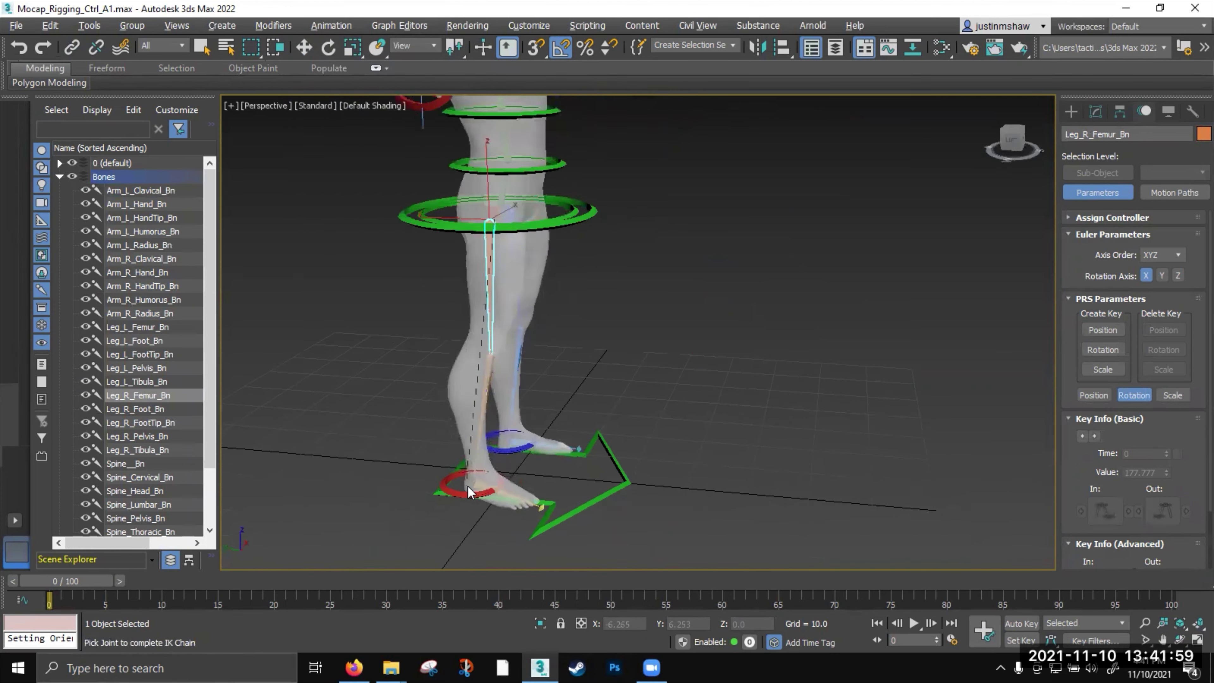
scroll(467, 485, up, 4)
click(491, 485)
Rename the right leg's IK chain Leg_R_Foot_IK, based on the foot bone's name
scroll(542, 483, down, 3)
alt+middle_drag(542, 483, 515, 516)
click(515, 515)
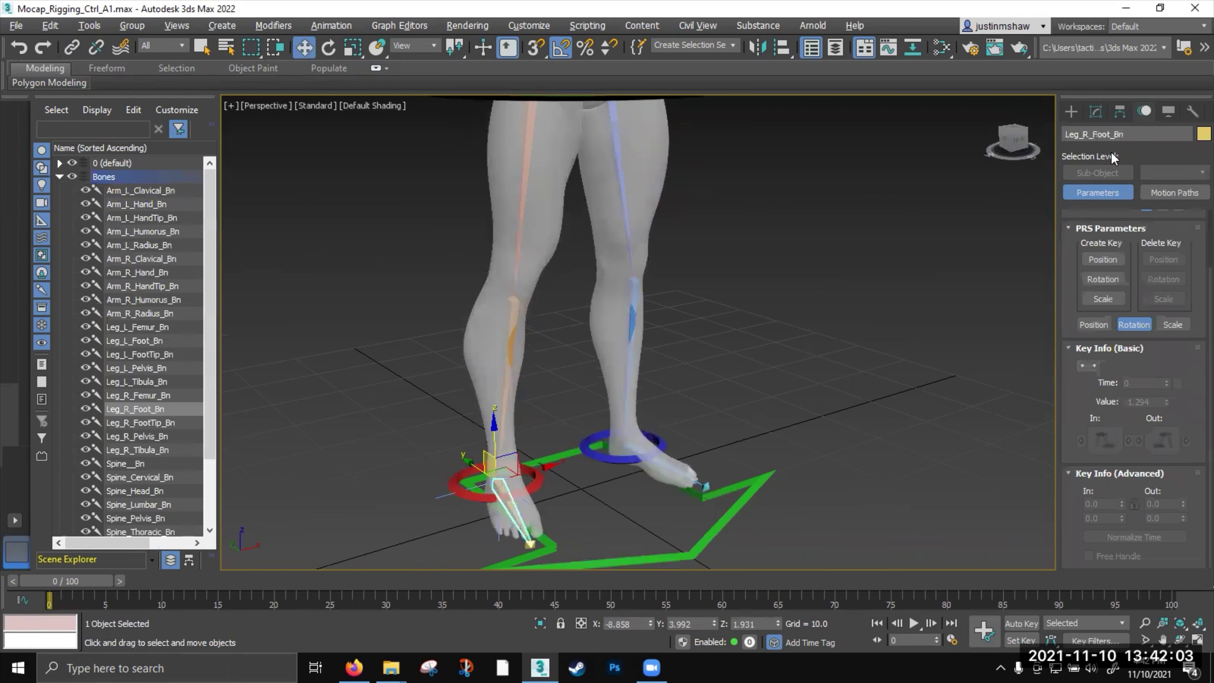
scroll(445, 502, up, 3)
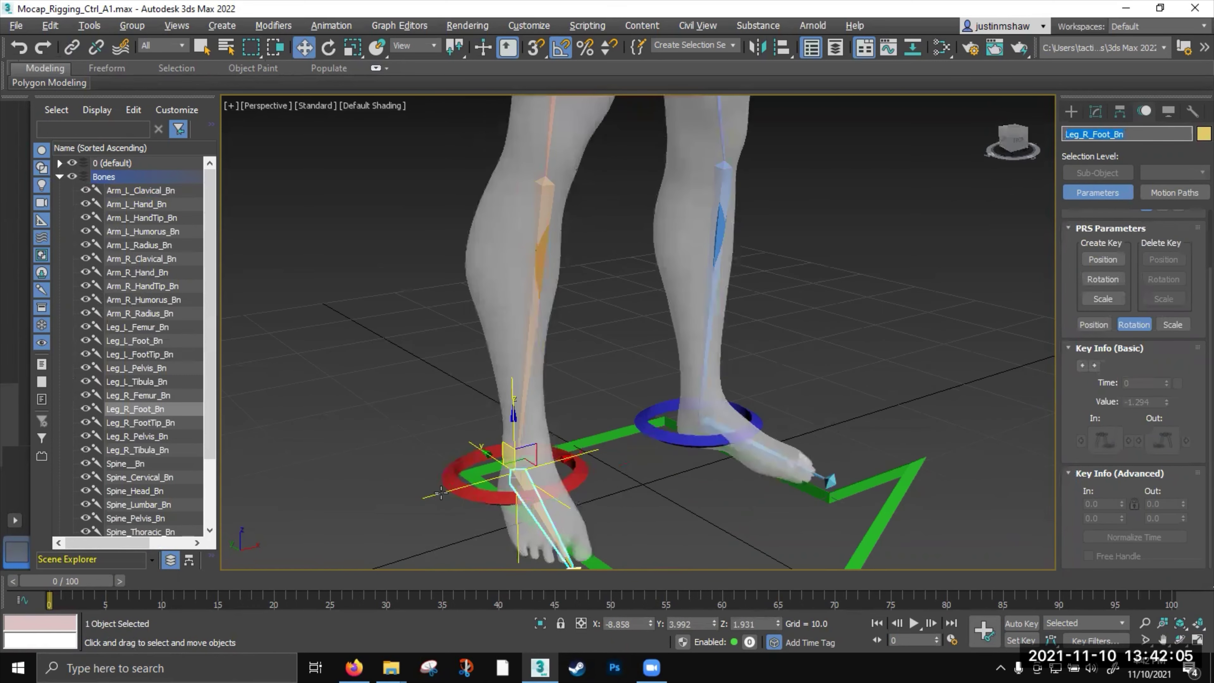
click(441, 492)
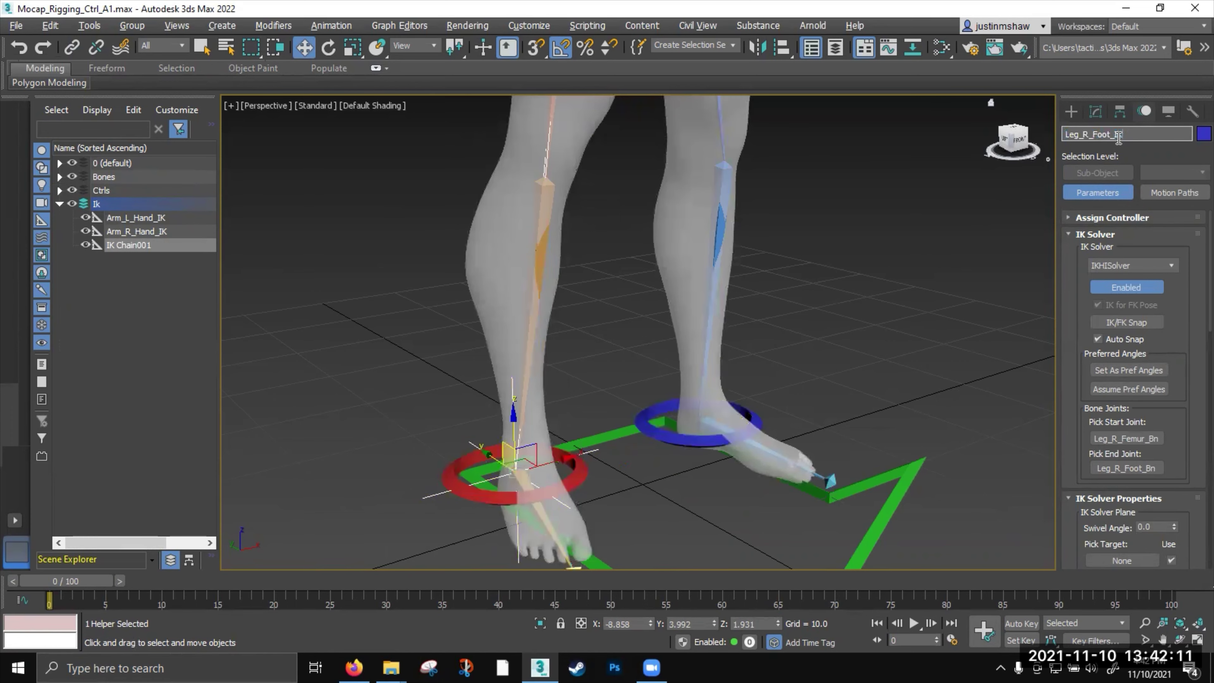
Link Leg_R_Foot_IK to Foot_R_Ctrl, the red ring around the right ankle
alt+middle_drag(622, 454, 471, 358)
scroll(447, 469, up, 4)
scroll(471, 358, down, 5)
click(72, 48)
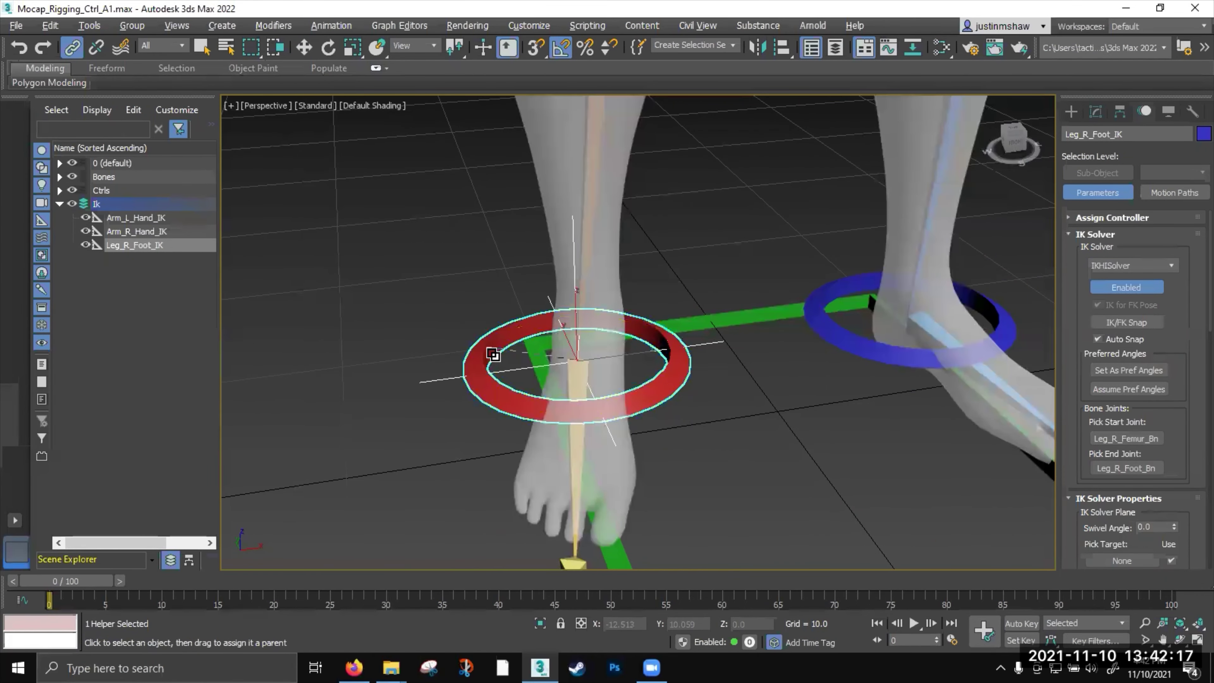
click(479, 345)
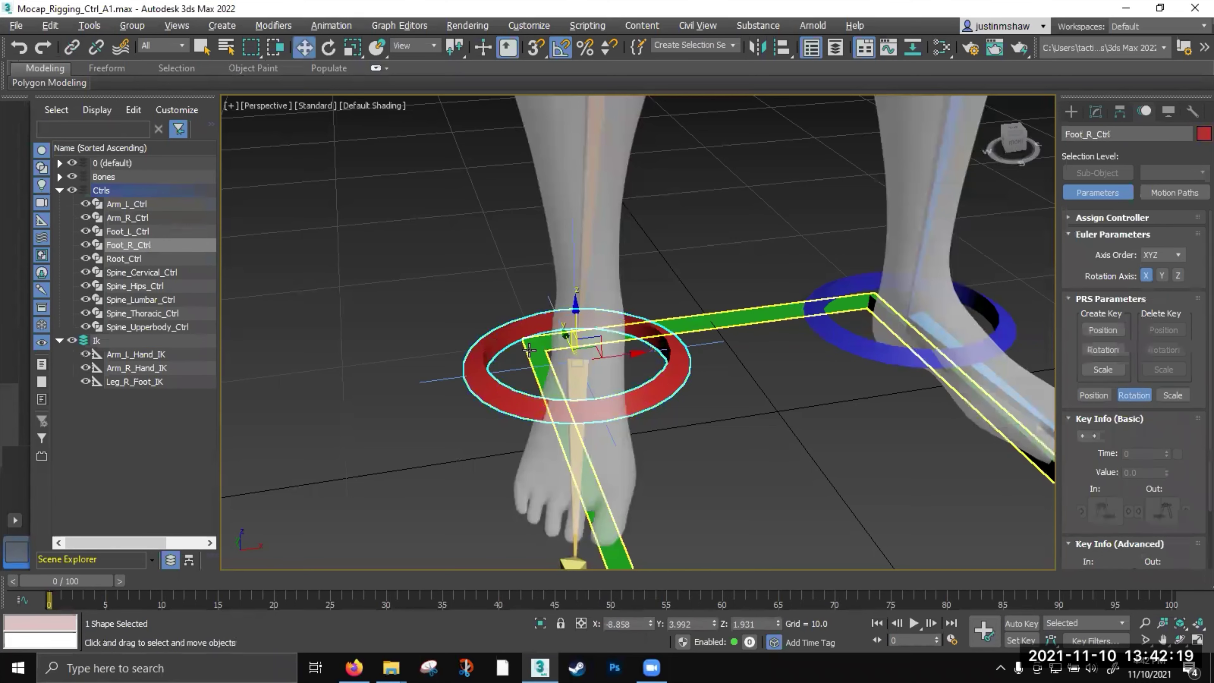
Test Foot_R_Ctrl by moving it upward, and undo the move
scroll(502, 349, down, 3)
key(w)
drag(518, 269, 507, 206)
key(ctrl+z)
Add an Orientation Constraint from Leg_R_Foot_Bn to Foot_R_Ctrl with Keep Initial Offset enabled
alt+middle_drag(502, 354, 506, 429)
click(506, 428)
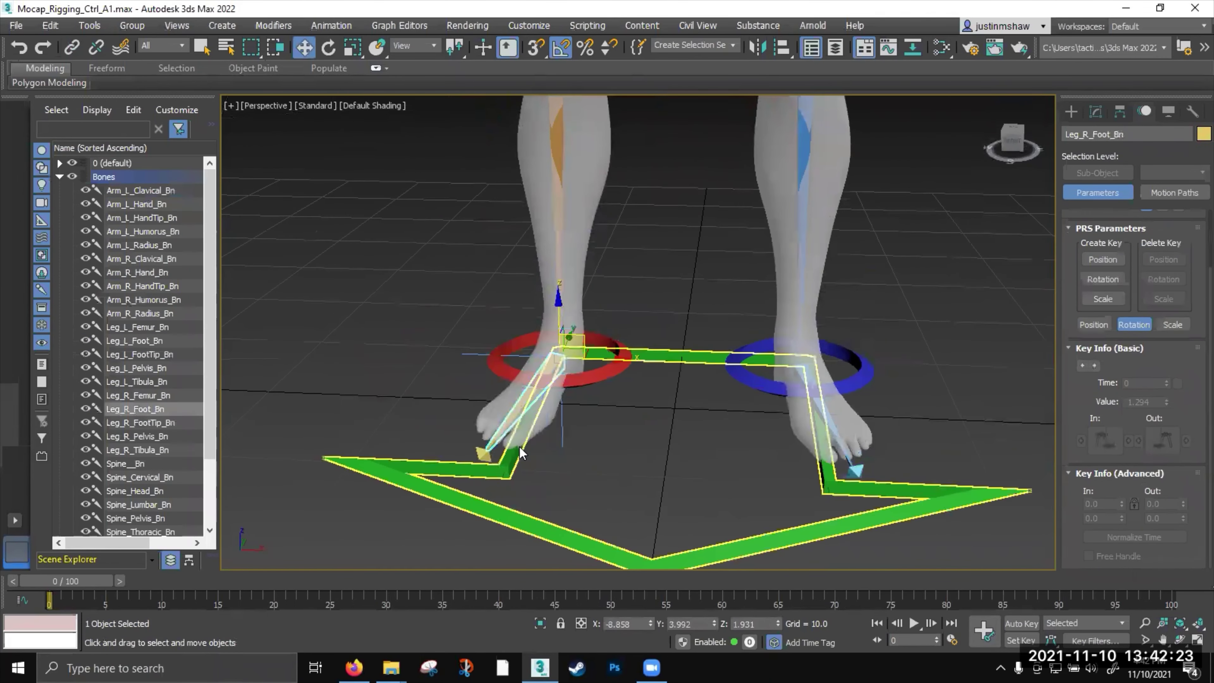
click(329, 26)
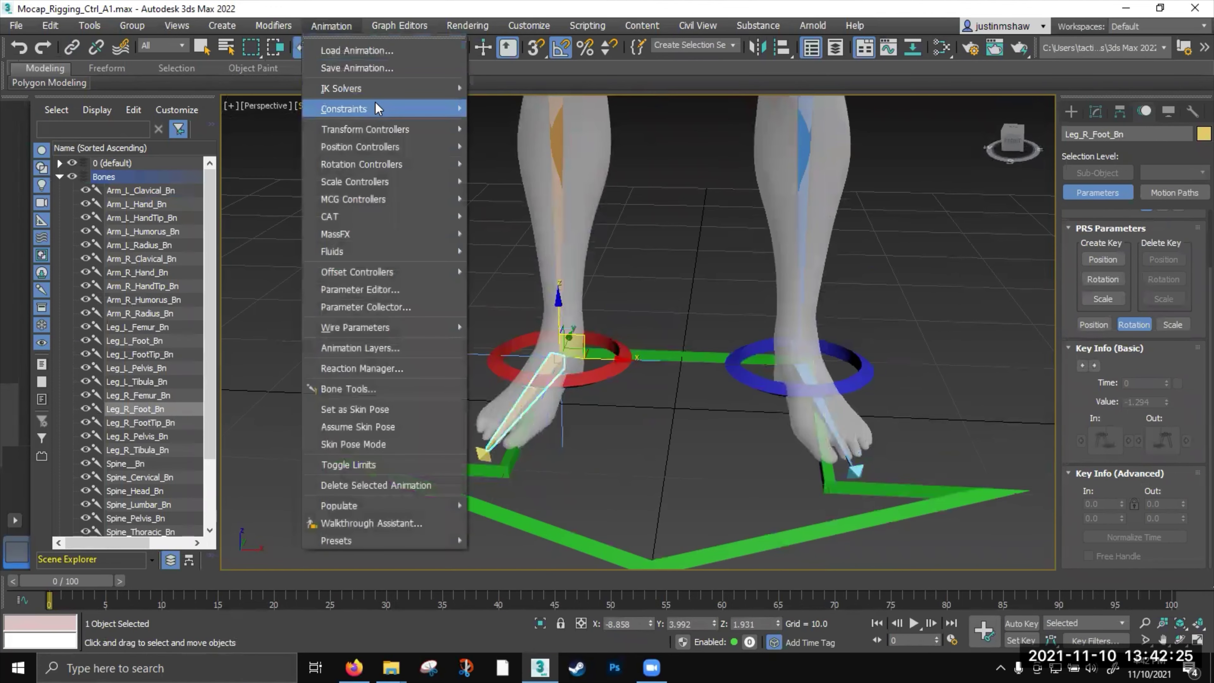
mouse_move(396, 106)
click(530, 223)
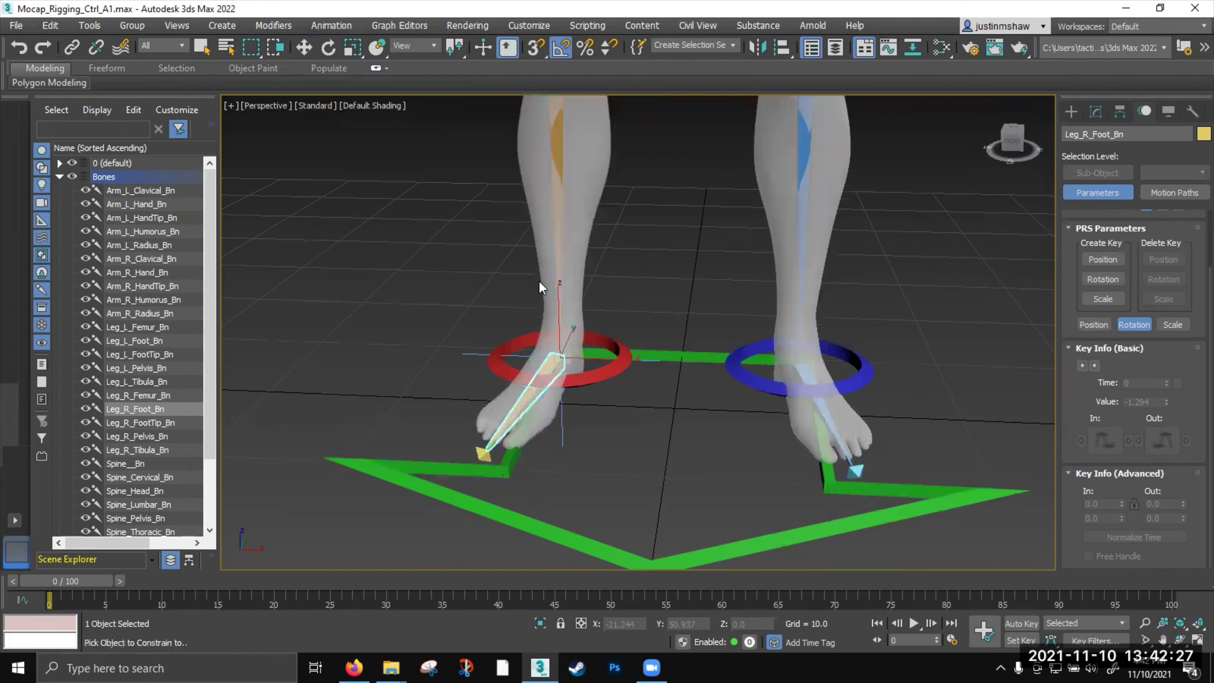
click(611, 378)
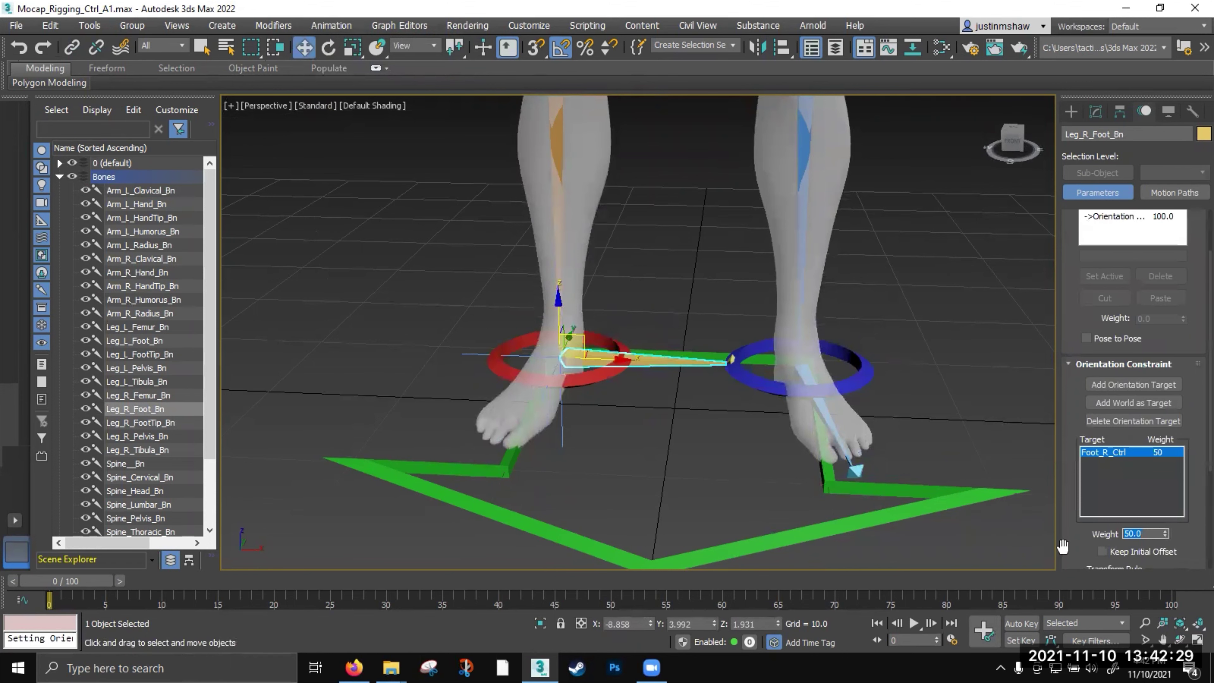
click(1102, 552)
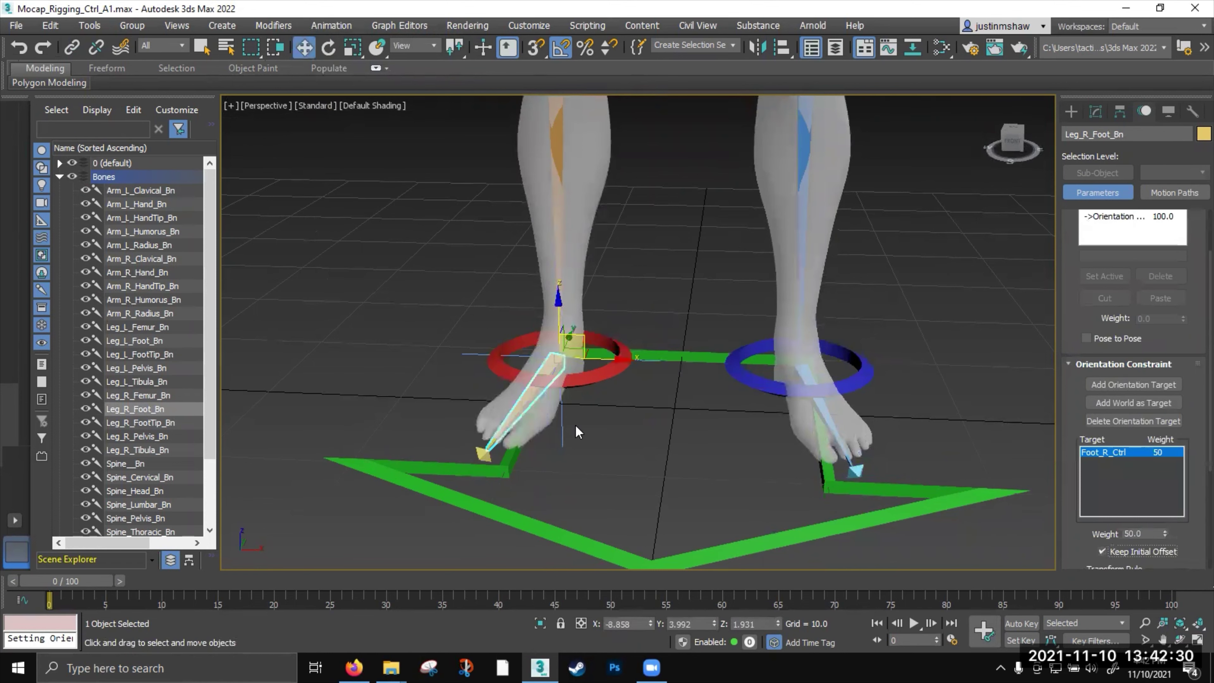
Freeze the transform and rotation of Foot_R_Ctrl
click(597, 381)
right_click(597, 379)
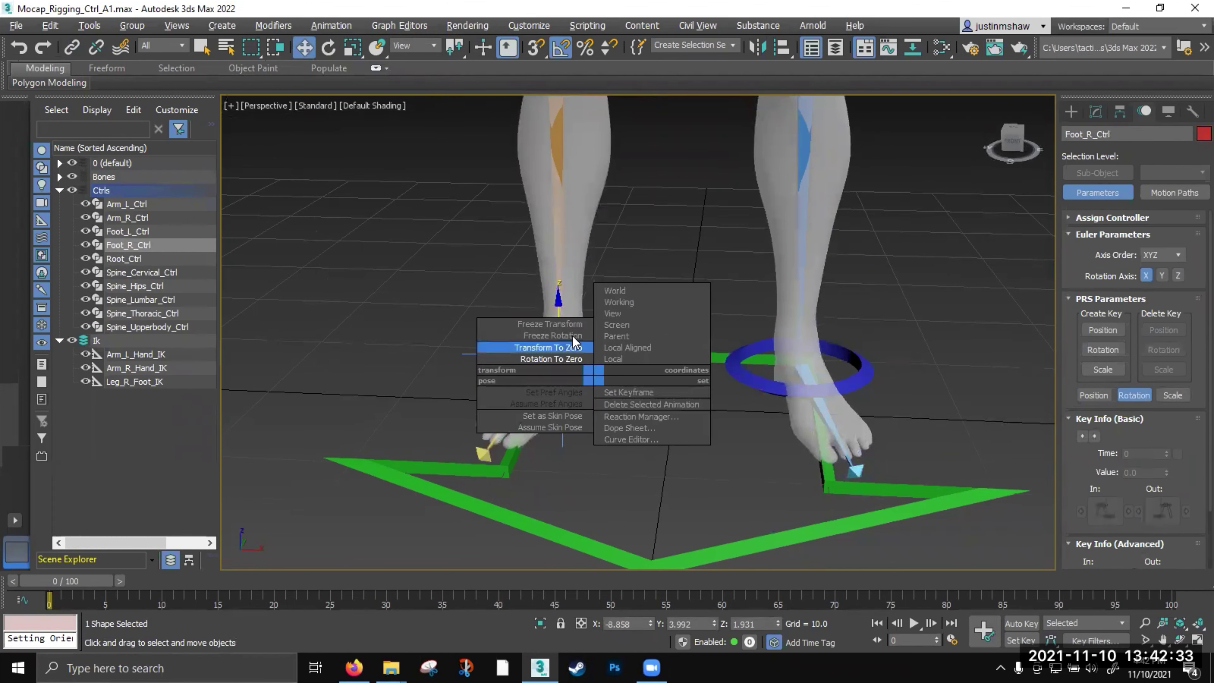
click(573, 324)
click(684, 373)
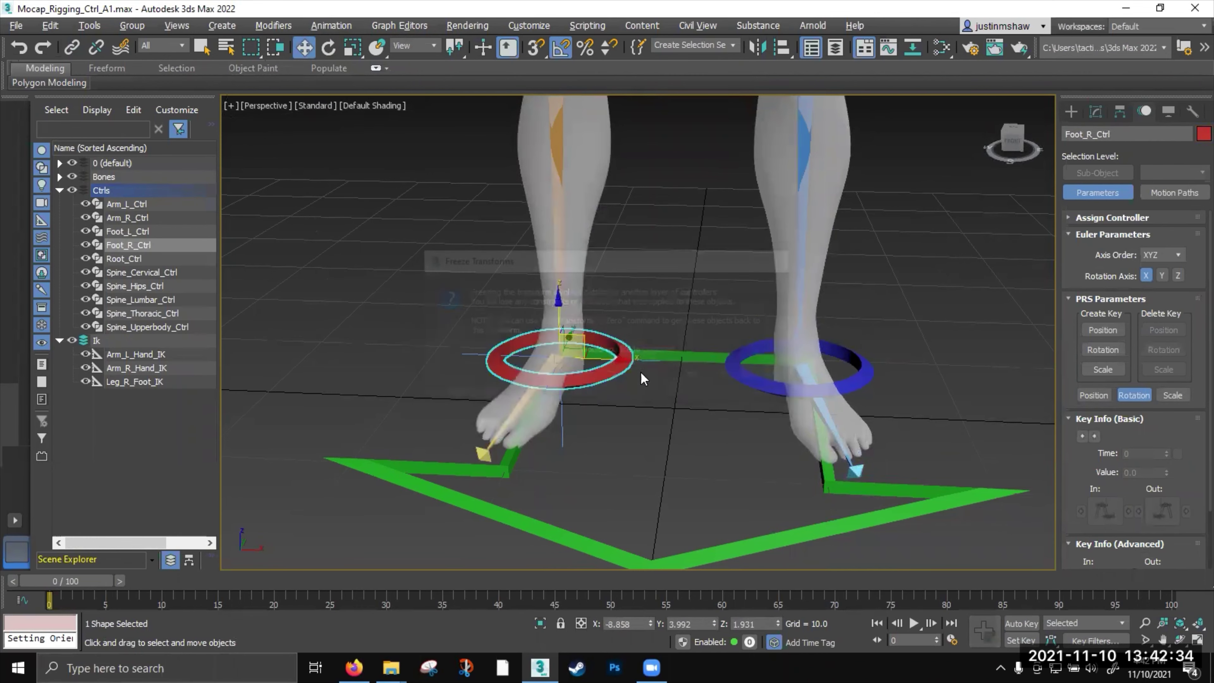
right_click(590, 376)
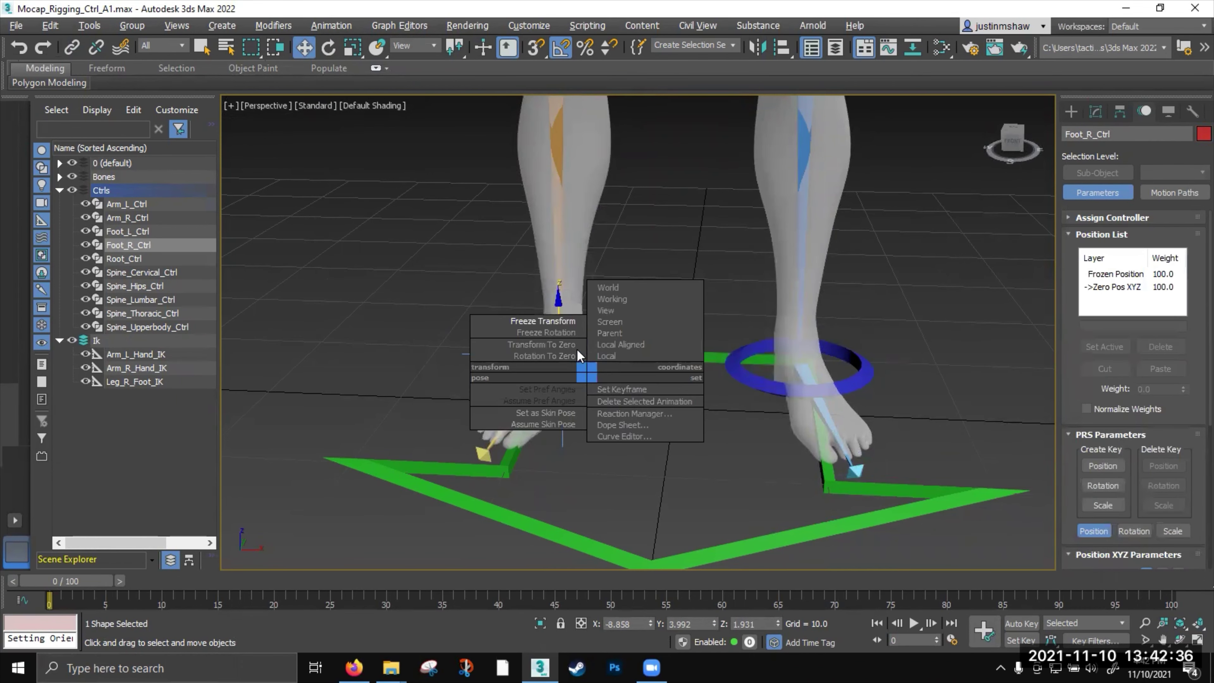
click(560, 329)
Create an HI Solver IK chain on the left leg from Leg_L_Femur_Bn to Leg_L_Foot_Bn
middle_drag(632, 415, 536, 412)
scroll(638, 341, down, 5)
middle_drag(618, 232, 604, 345)
click(631, 279)
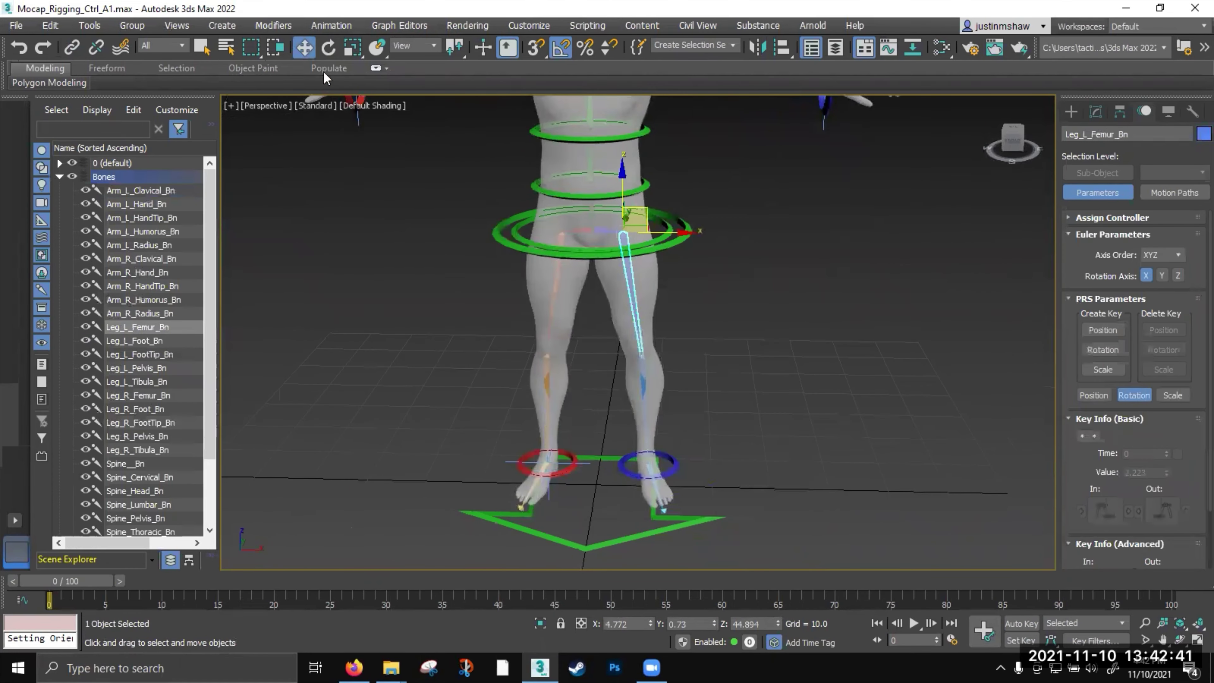
click(331, 26)
mouse_move(430, 85)
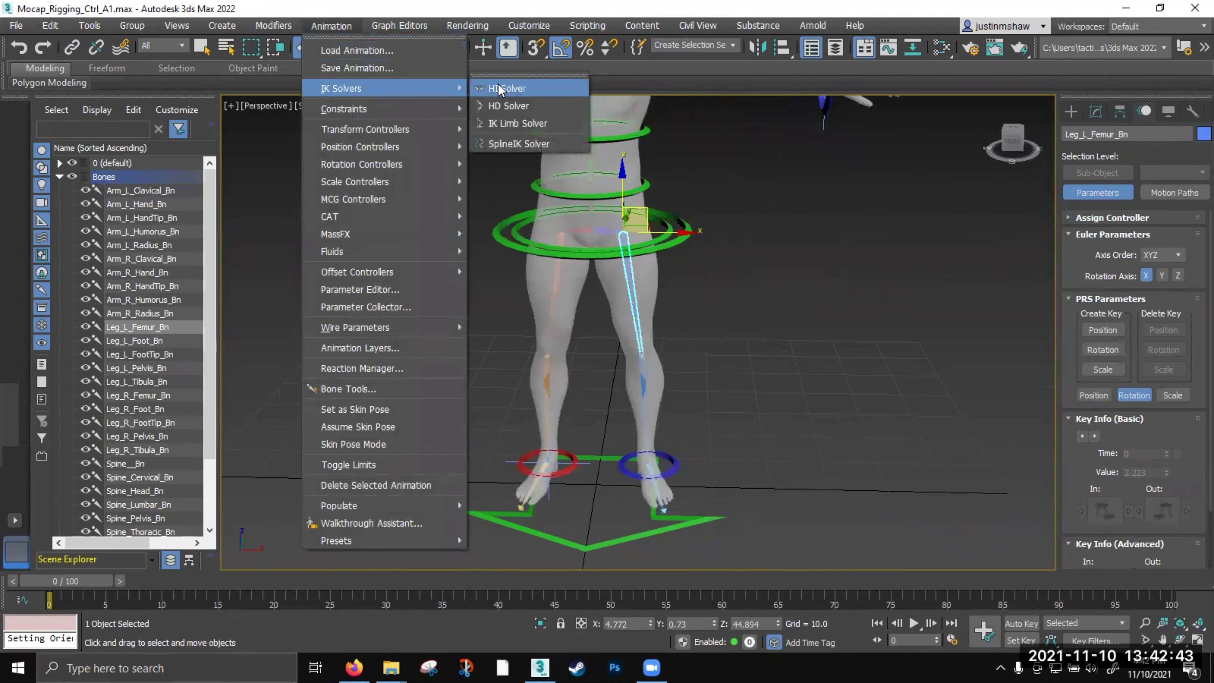
click(507, 84)
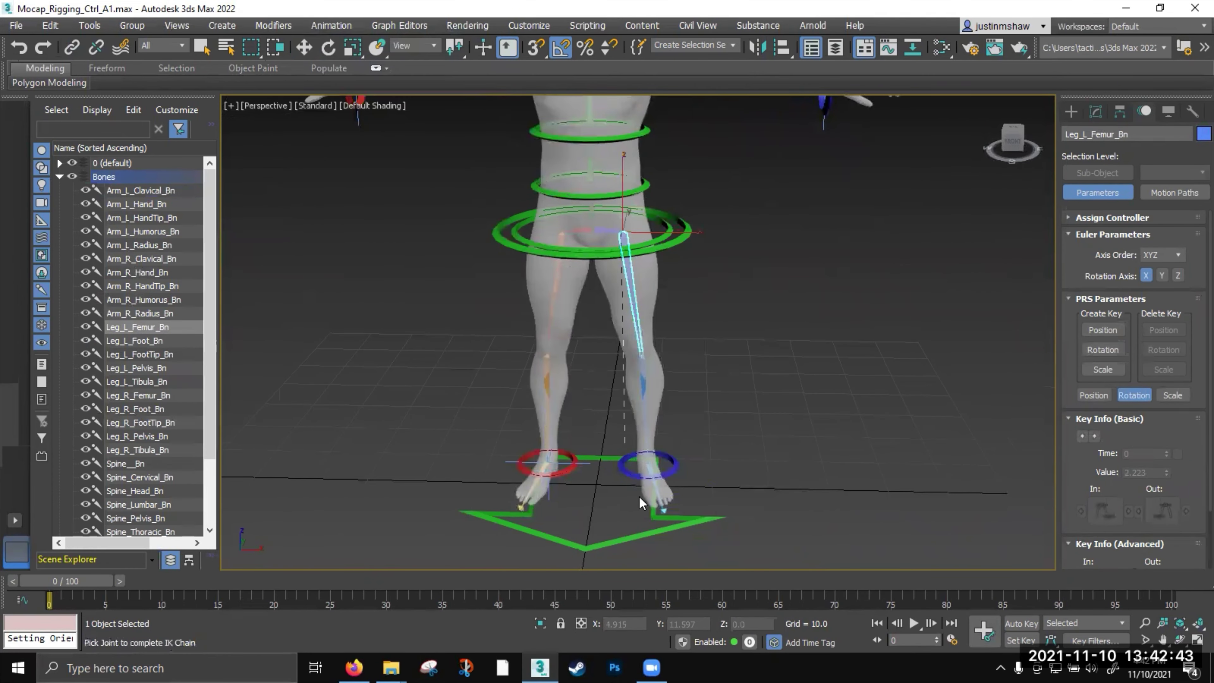
click(661, 500)
Rename the left leg's IK chain Leg_L_Foot_Ctrl
alt+middle_drag(661, 500, 617, 503)
drag(1149, 133, 973, 135)
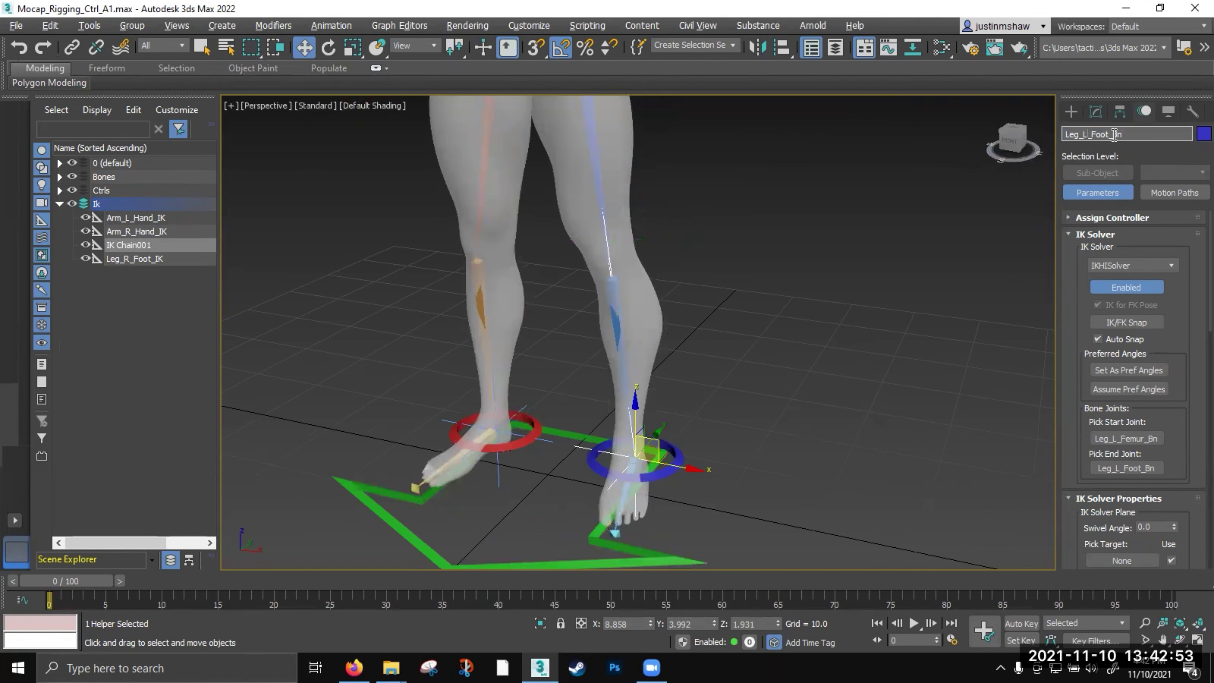
text(Ctrl)
key(Return)
Link the left leg's IK chain to Foot_L_Ctrl, the blue ring around the left ankle
key(z)
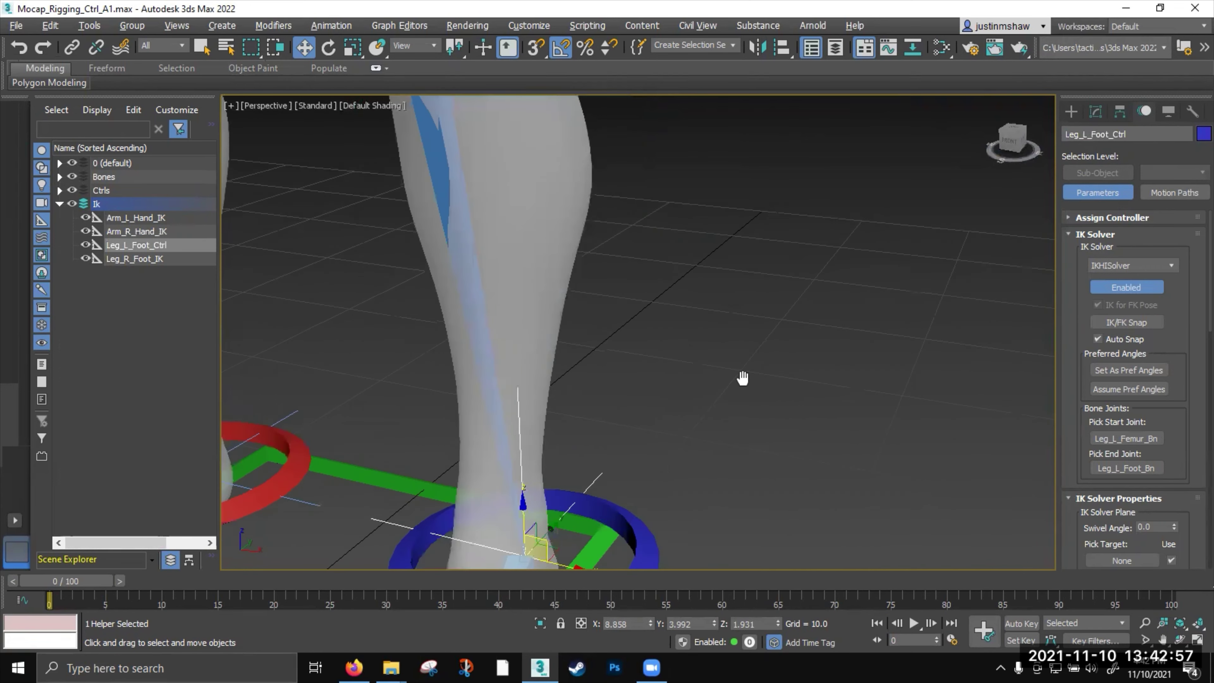
click(66, 48)
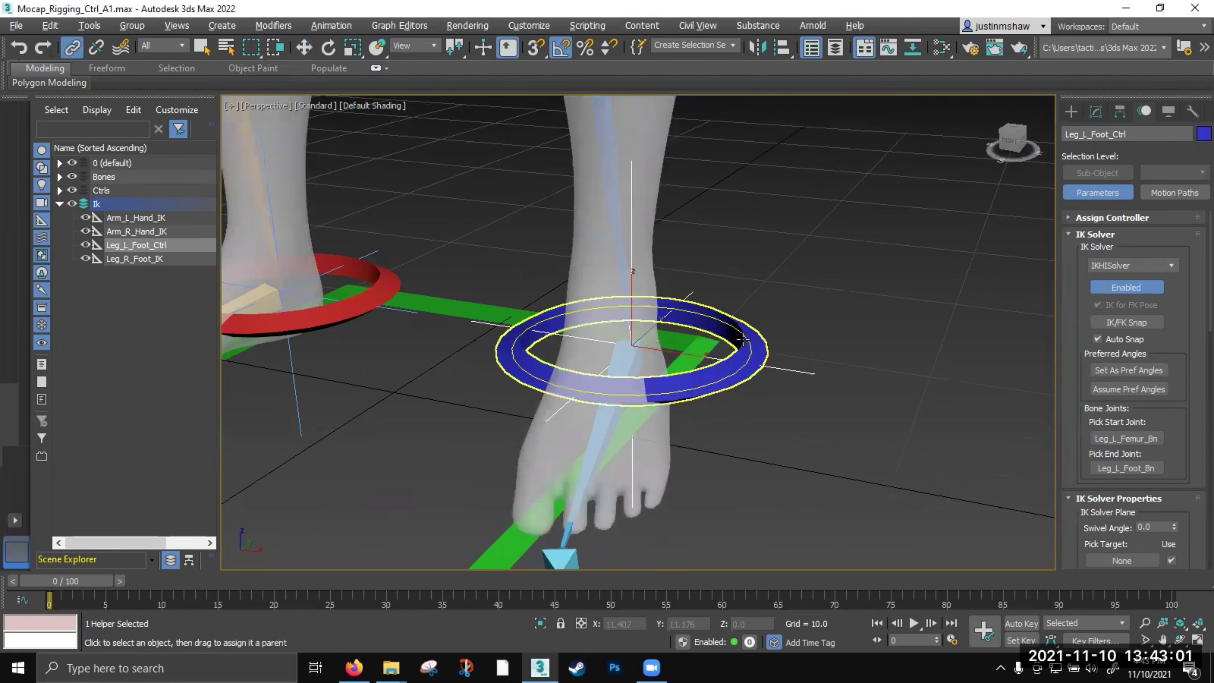
key(w)
Add an Orientation Constraint from Leg_L_Foot_Bn to Foot_L_Ctrl with Keep Initial Offset enabled
click(597, 447)
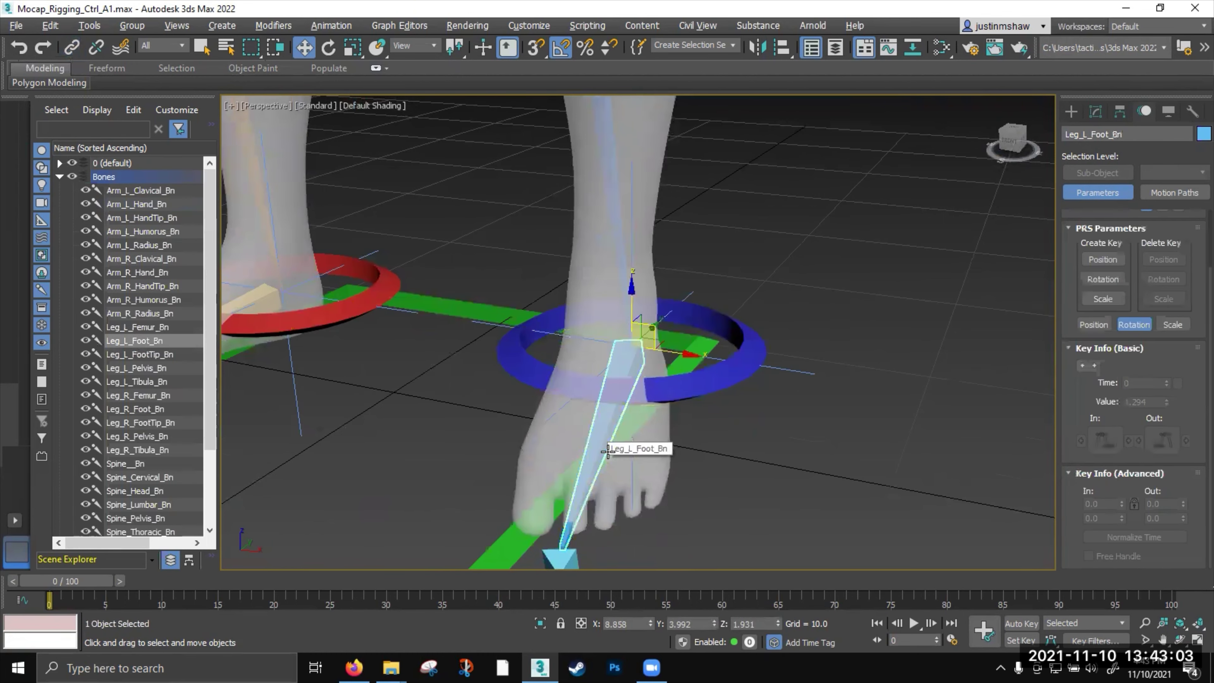
click(332, 26)
mouse_move(351, 109)
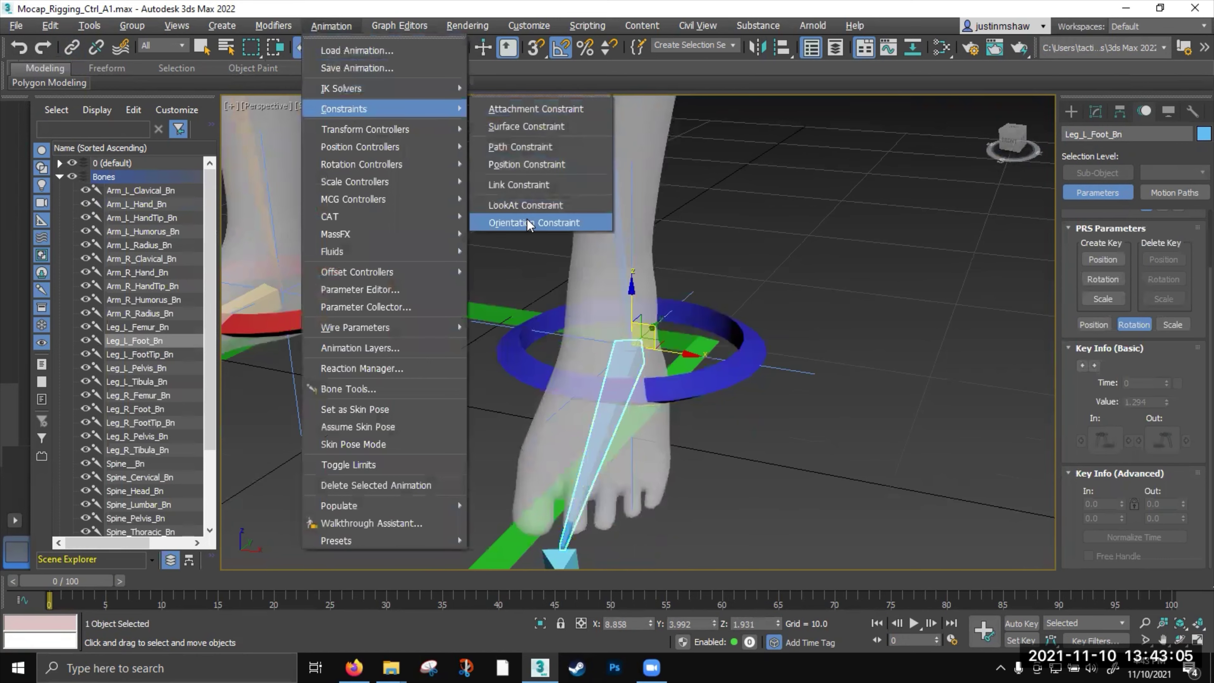
click(528, 219)
click(718, 392)
middle_drag(718, 396, 729, 356)
click(1102, 552)
Freeze the rotation and the transform of Foot_L_Ctrl, the blue ring around the left ankle
alt+middle_drag(681, 466, 707, 442)
click(694, 366)
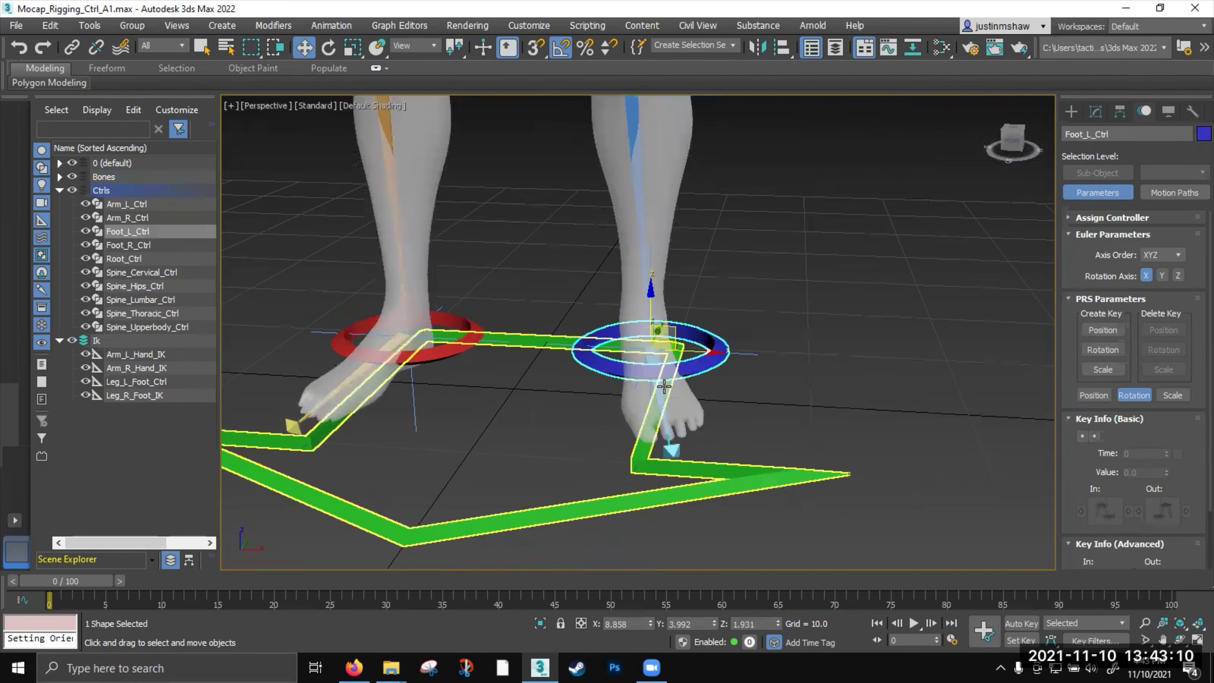
right_click(696, 365)
click(672, 310)
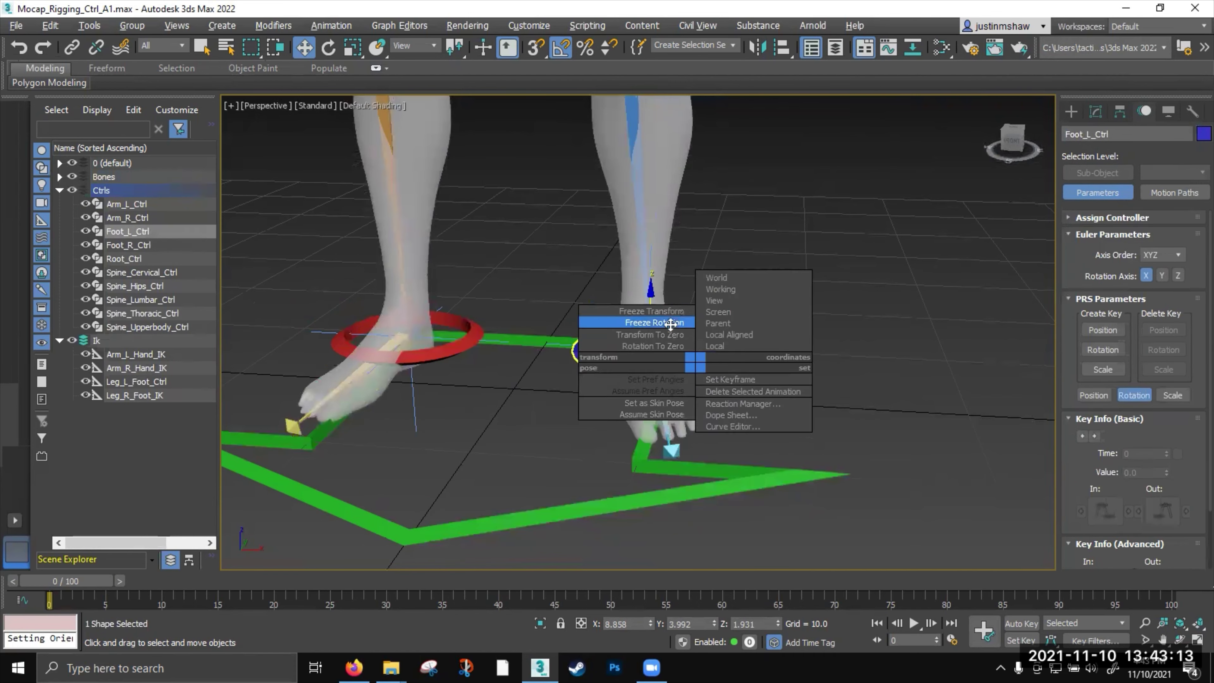
right_click(705, 365)
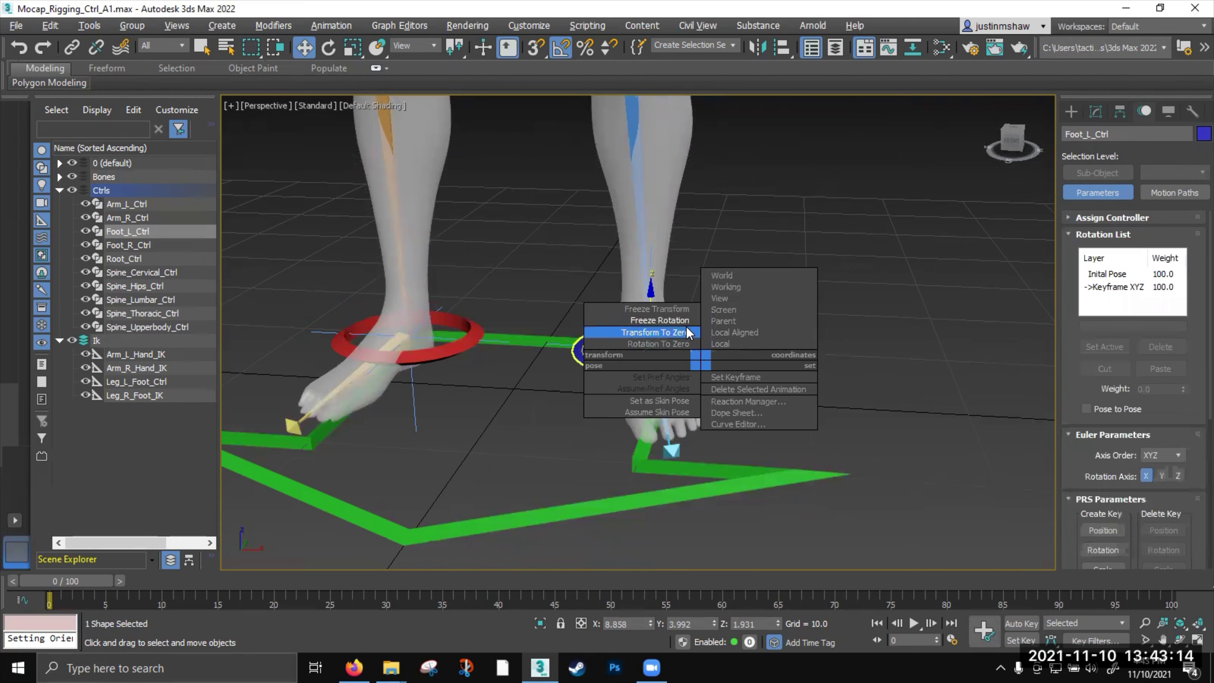
click(677, 311)
Test the left leg by moving Foot_L_Ctrl to about X 19.1, Z 12.6 and rotating it 45 degrees about X
click(699, 376)
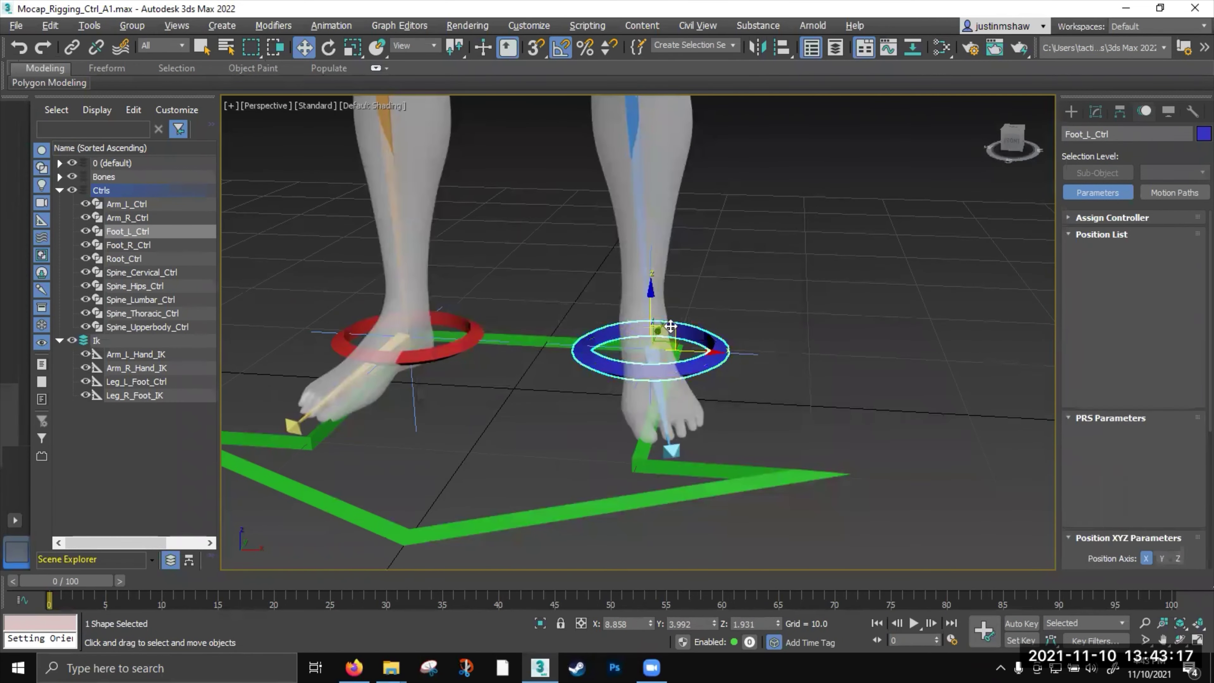
scroll(593, 325, down, 3)
middle_drag(591, 321, 630, 393)
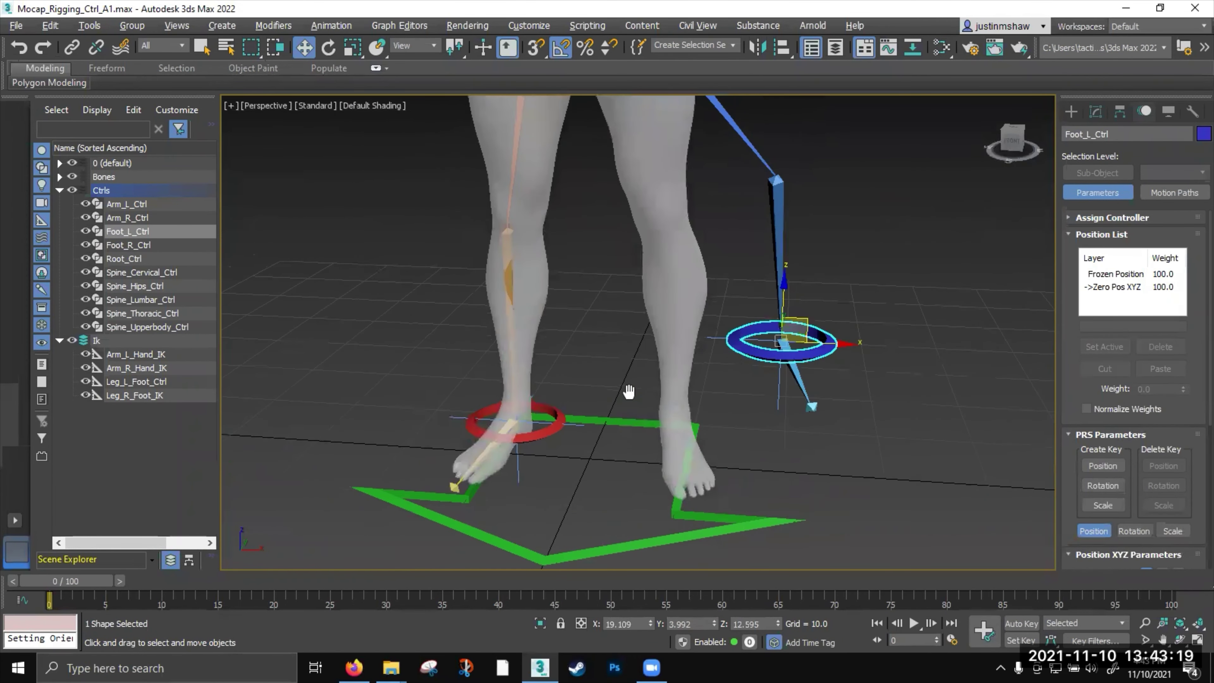
key(e)
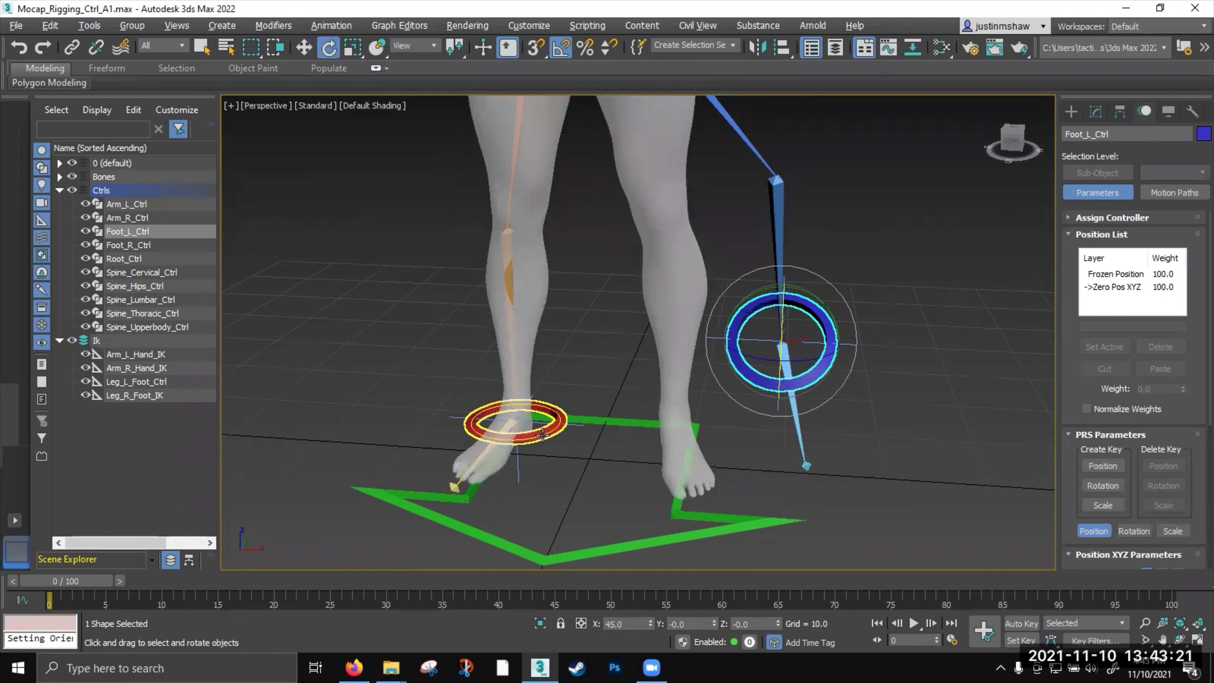
Test the right leg by moving Foot_R_Ctrl outward and up and rotating it about 36 degrees on X
click(525, 400)
key(w)
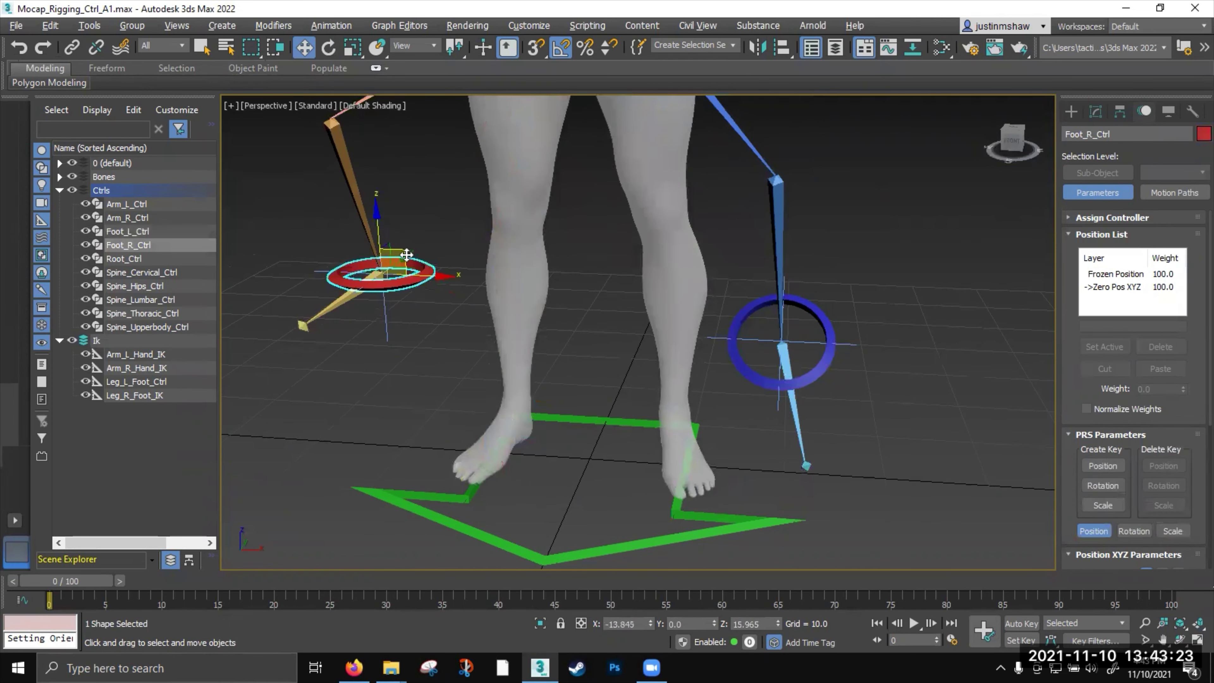
key(e)
drag(406, 258, 396, 306)
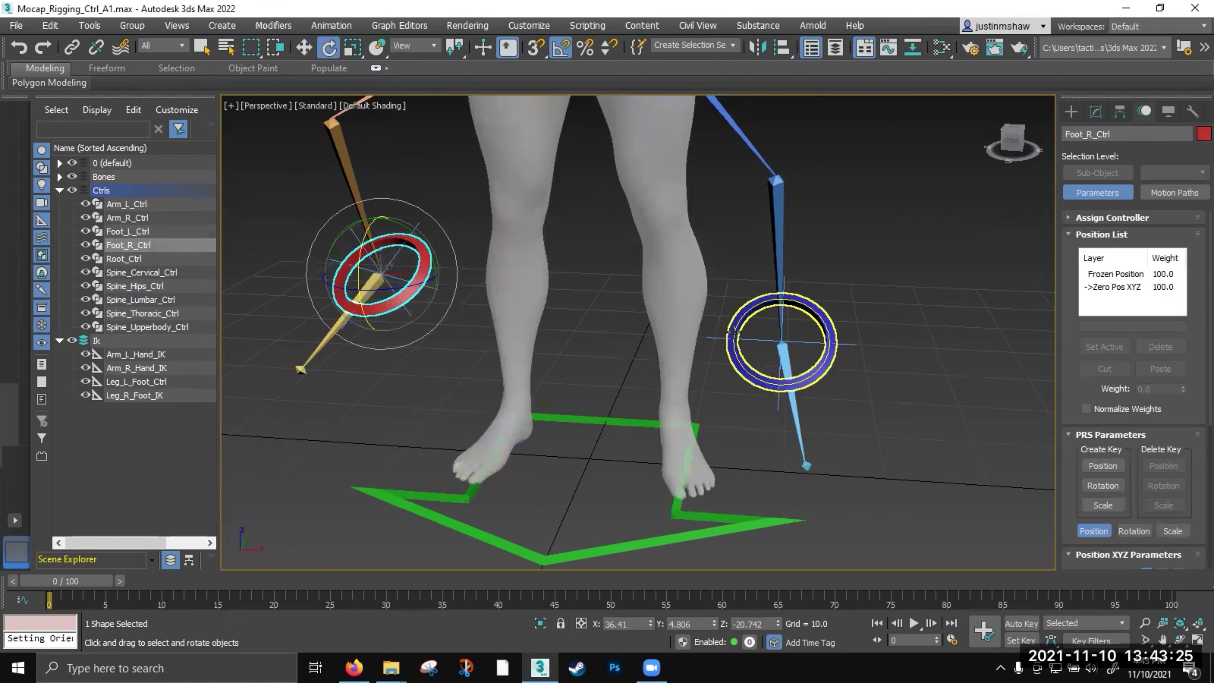
Return Foot_L_Ctrl and Foot_R_Ctrl together to their frozen pose with Rotation To Zero and Transform To Zero
ctrl+click(735, 364)
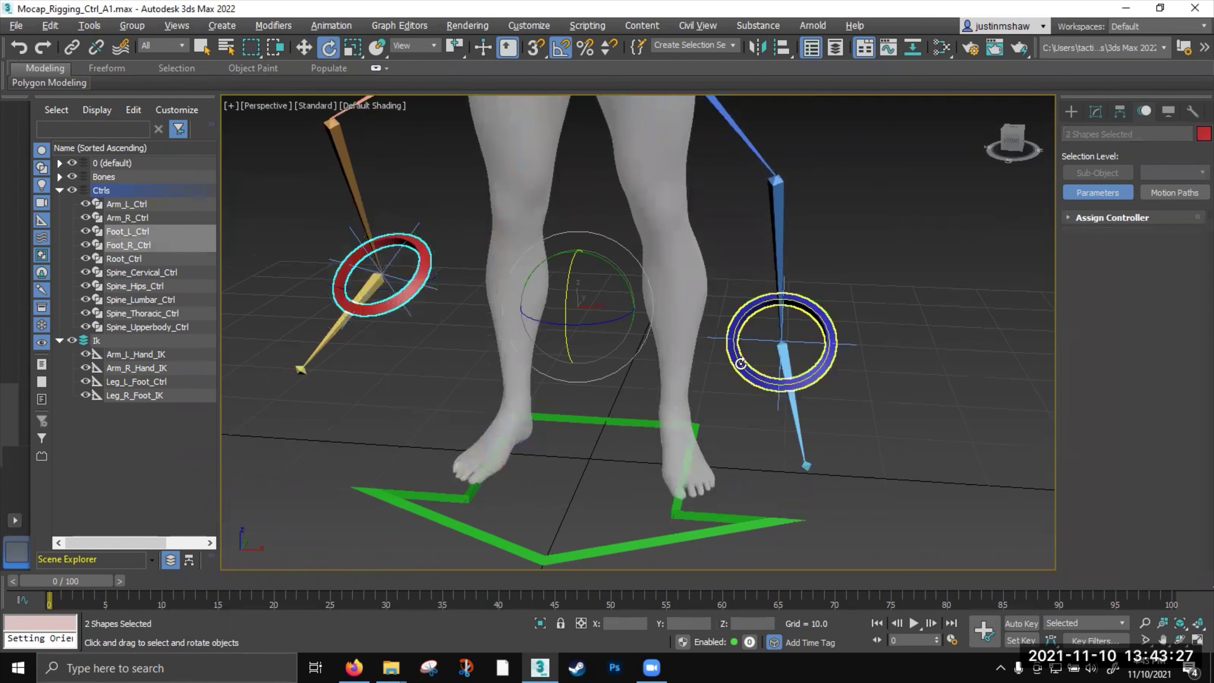
right_click(737, 359)
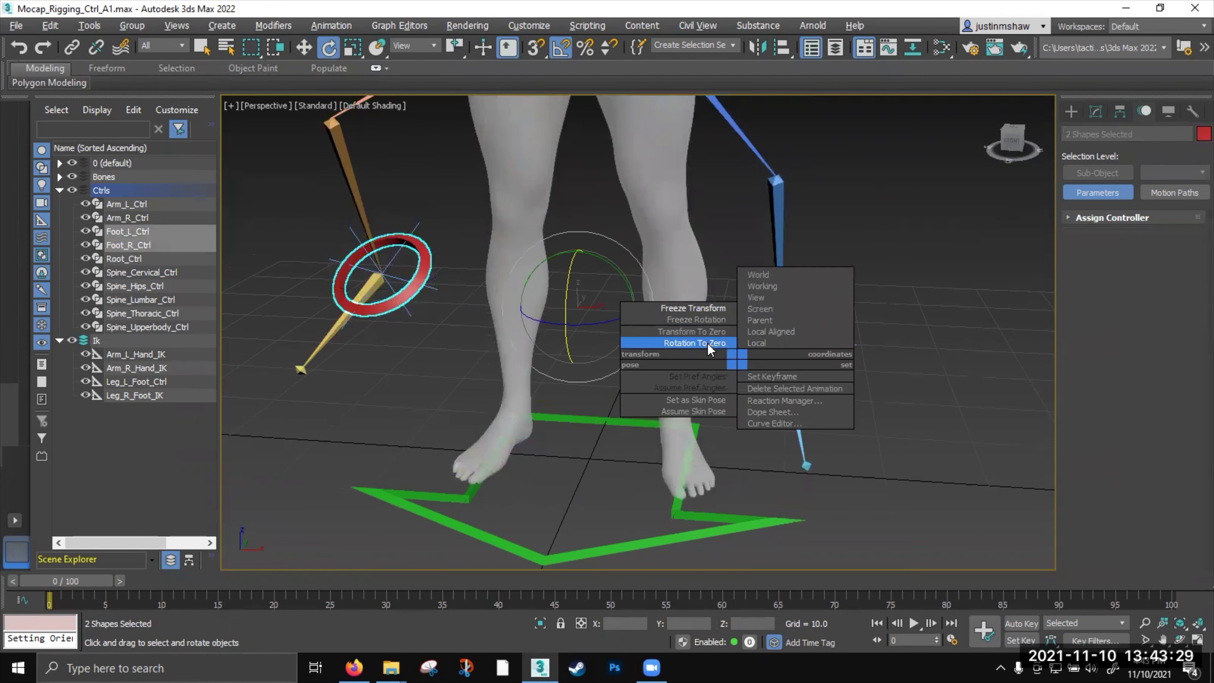
click(698, 343)
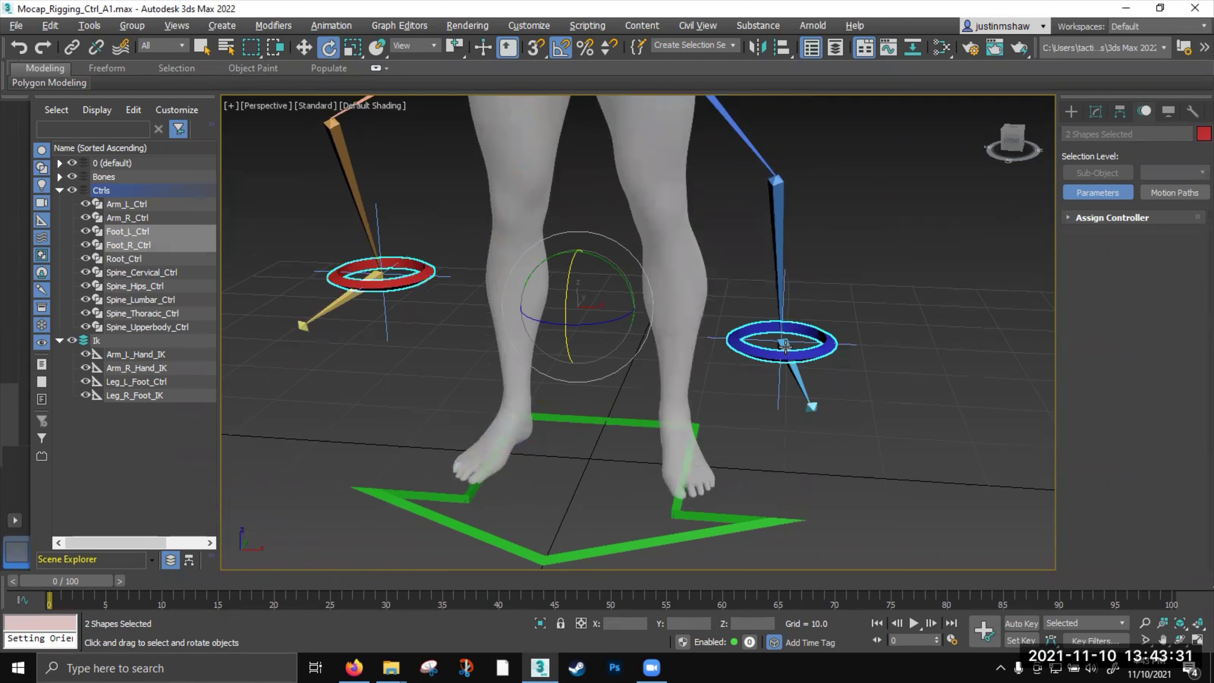
right_click(749, 347)
click(704, 319)
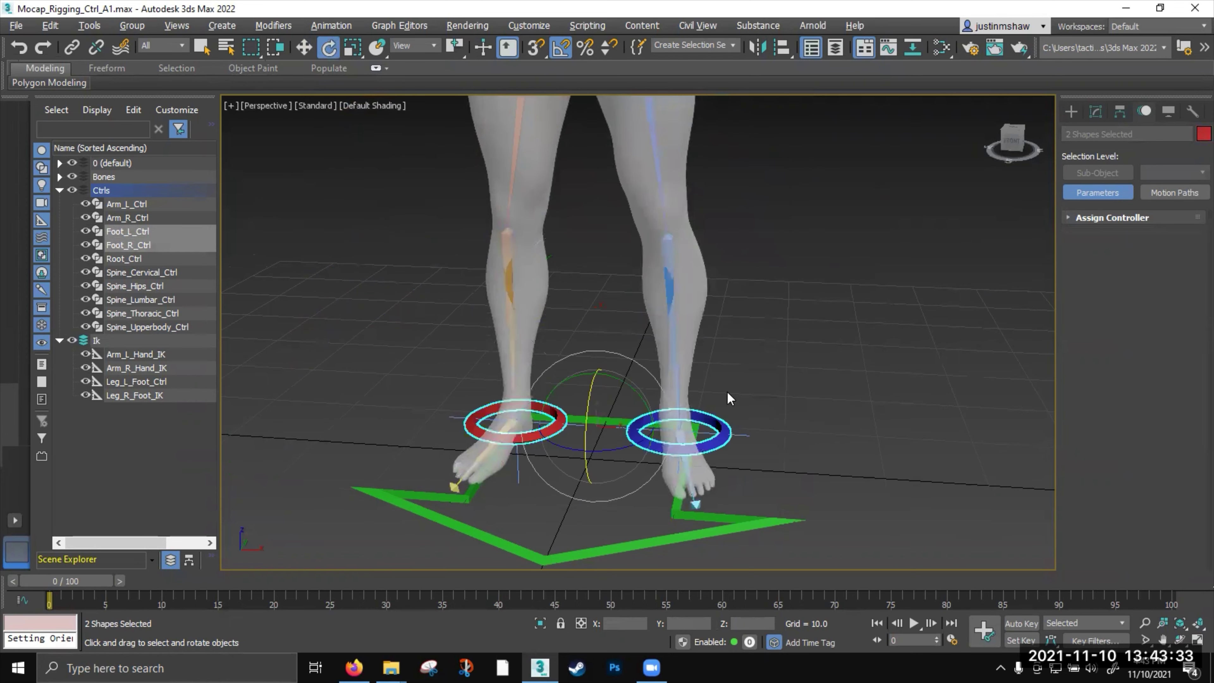
click(791, 398)
Try moving Root_Ctrl, the green arrow shape under the feet, sideways and undo the move
alt+middle_drag(698, 336, 682, 353)
scroll(669, 354, down, 15)
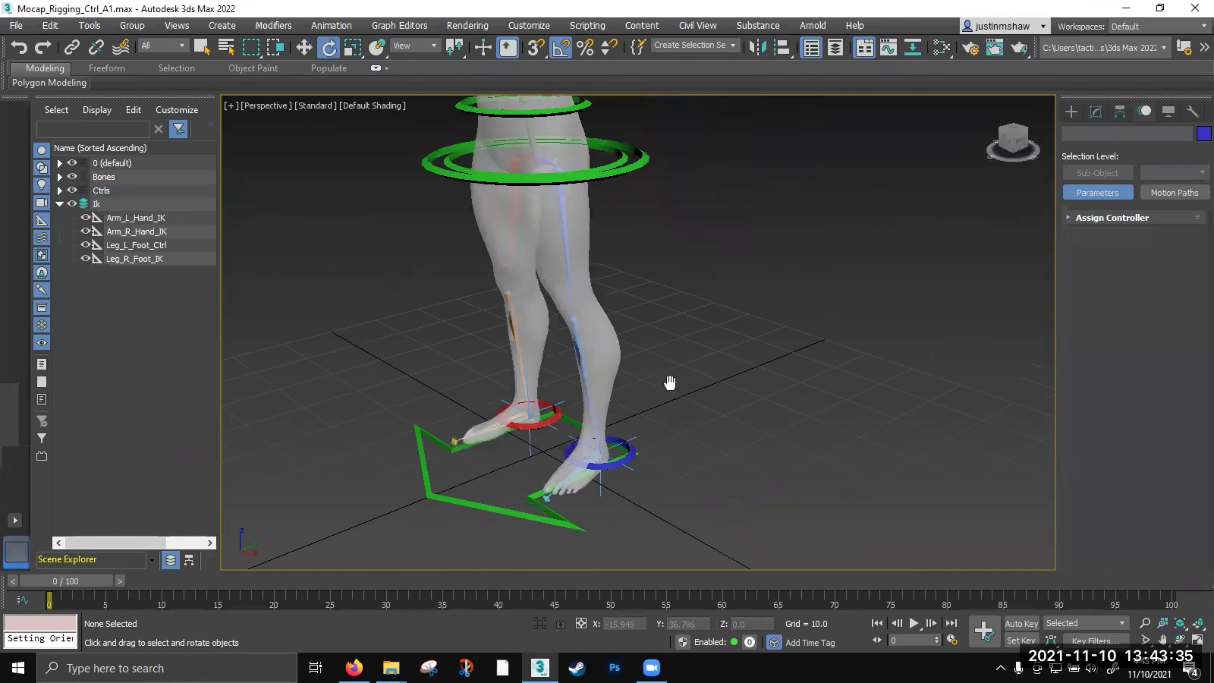
click(582, 442)
key(w)
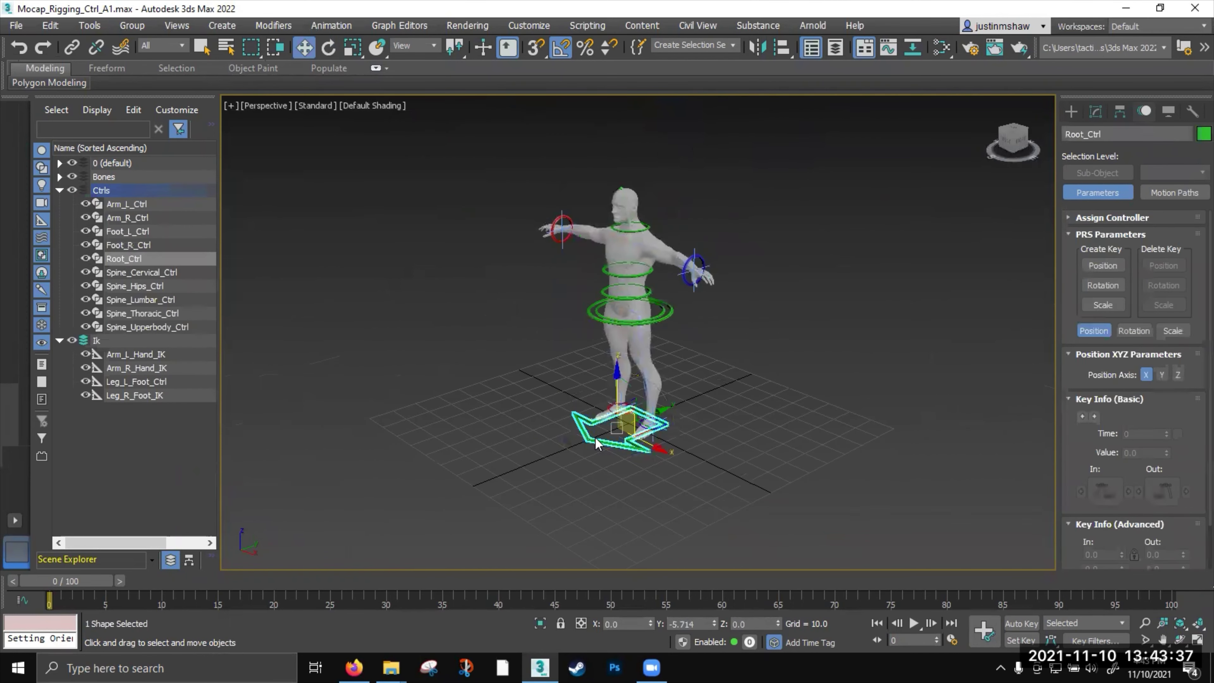
drag(604, 402, 517, 404)
key(ctrl+z)
Try raising Spine_Hips_Ctrl, the outer ring around the hips, and cancel the move
alt+middle_drag(606, 391, 650, 346)
scroll(666, 315, up, 5)
click(671, 292)
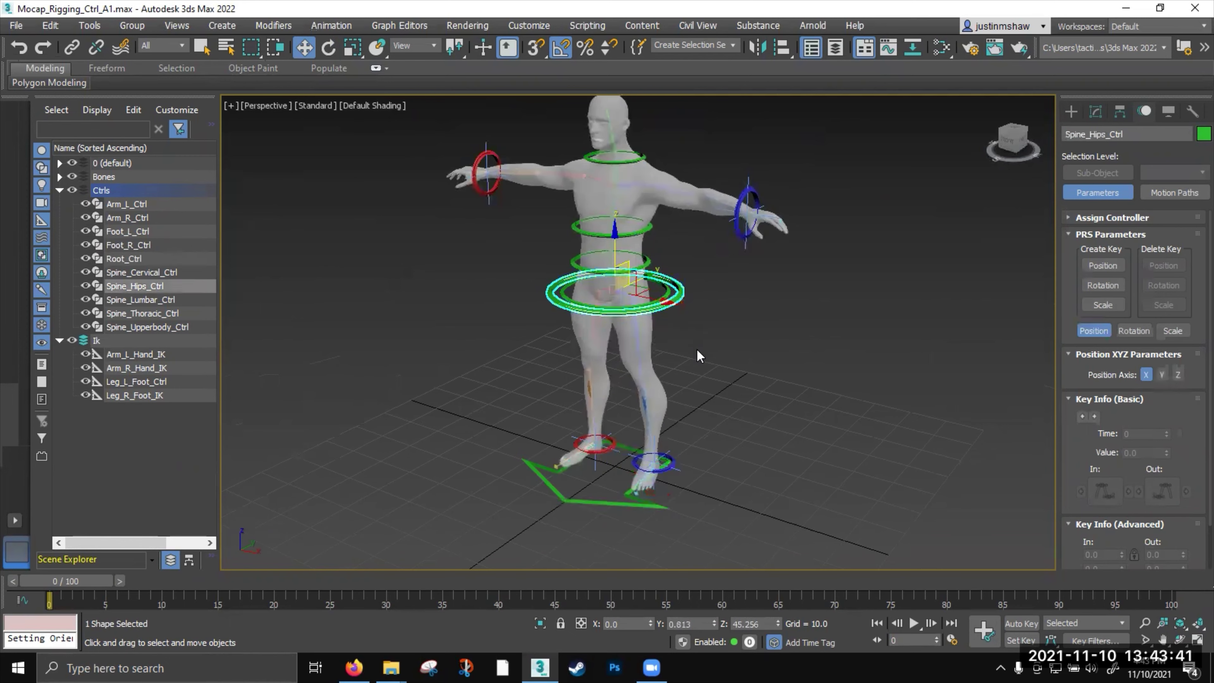
mouse_move(629, 274)
mouse_down()
mouse_move(631, 335)
mouse_move(630, 260)
mouse_up()
right_click(631, 274)
Link Spine_Upperbody_Ctrl, the inner hip ring, to Spine_Hips_Ctrl, the outer hip ring
click(669, 290)
click(669, 290)
right_click(630, 260)
scroll(657, 292, up, 4)
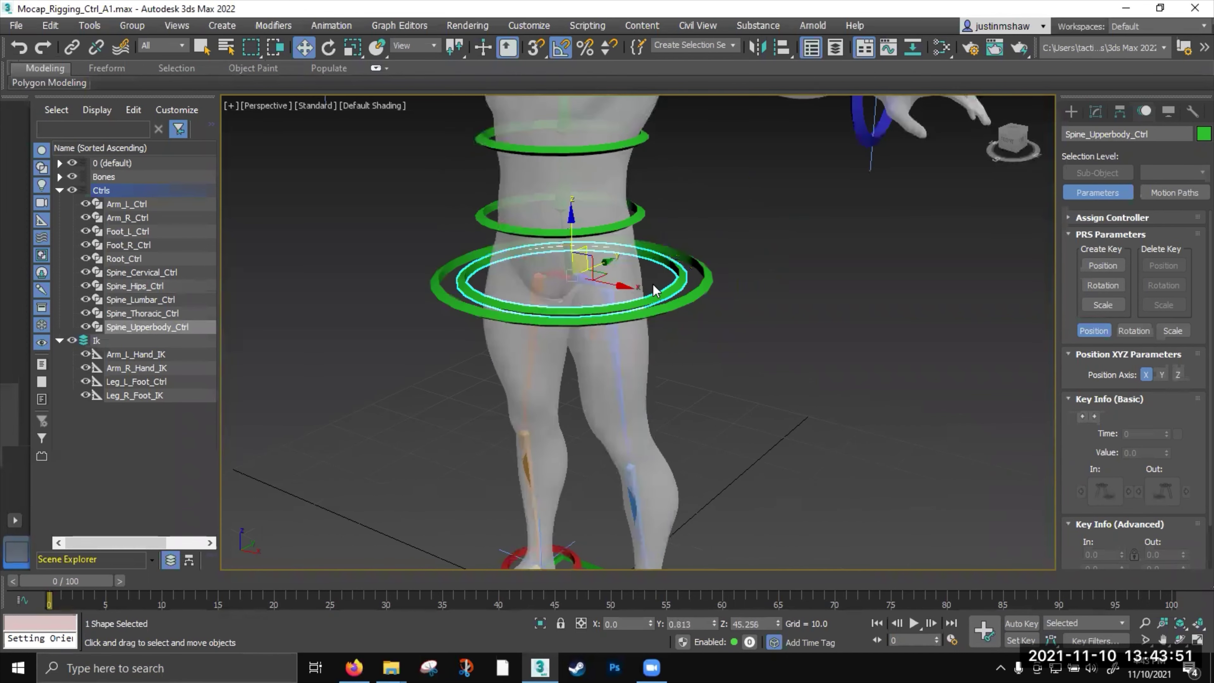
click(72, 47)
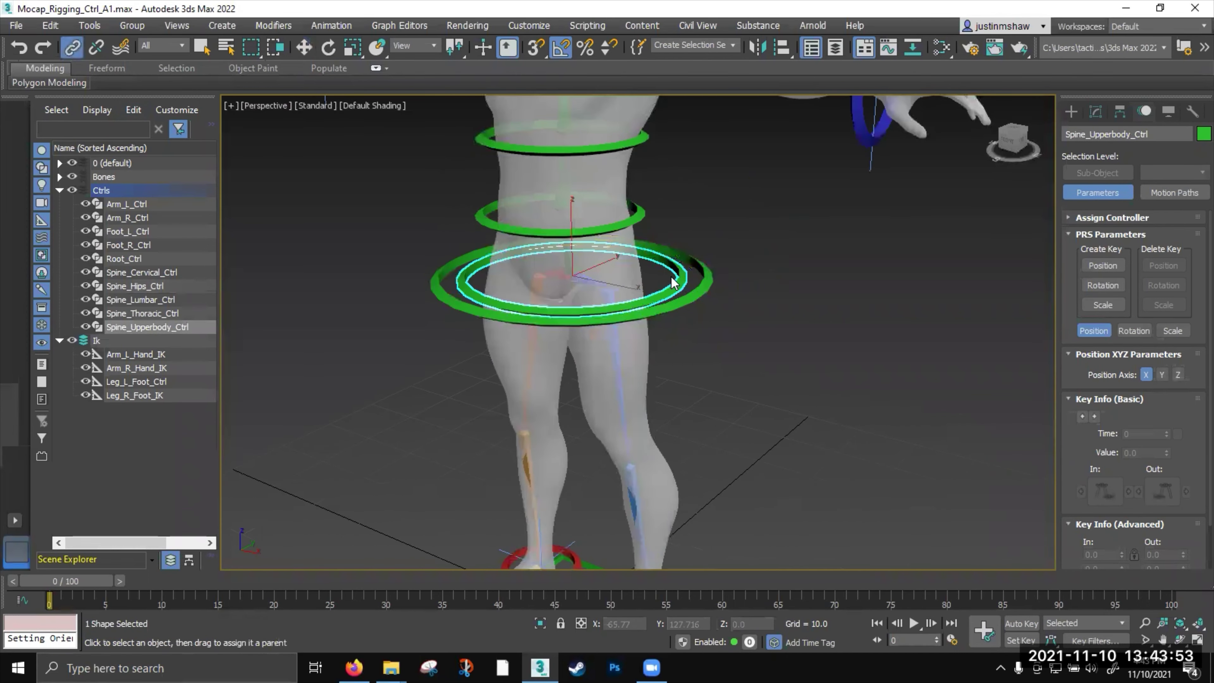
drag(703, 288, 705, 289)
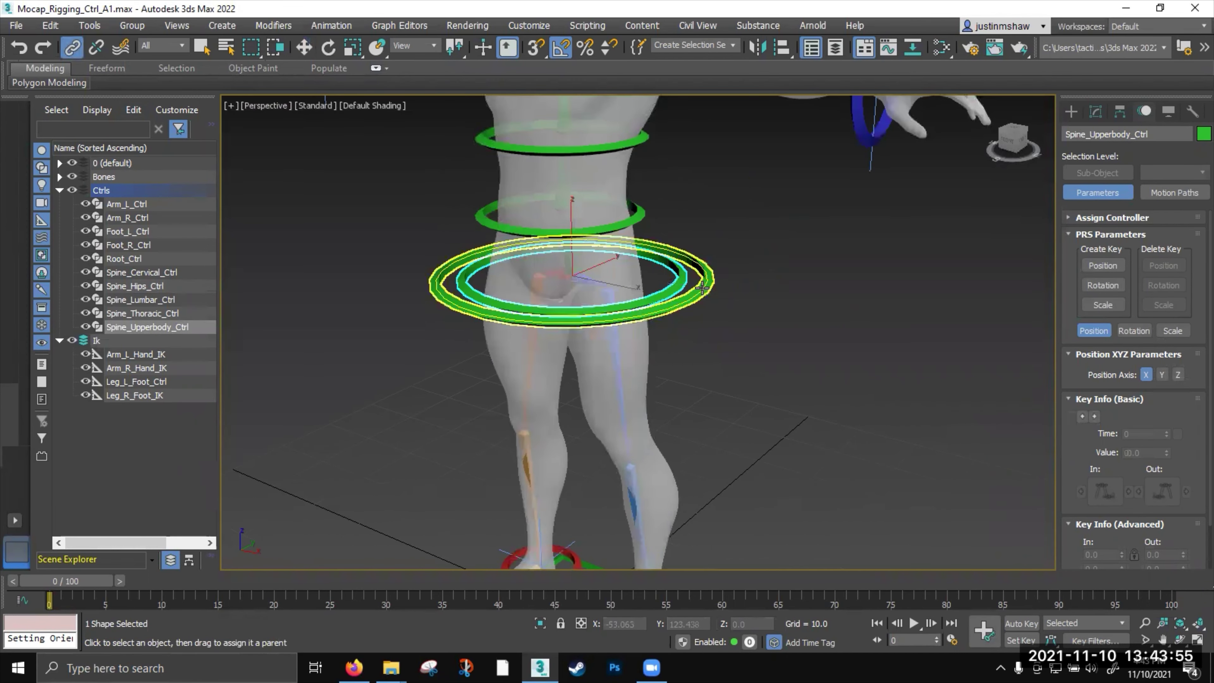
key(w)
scroll(702, 289, down, 4)
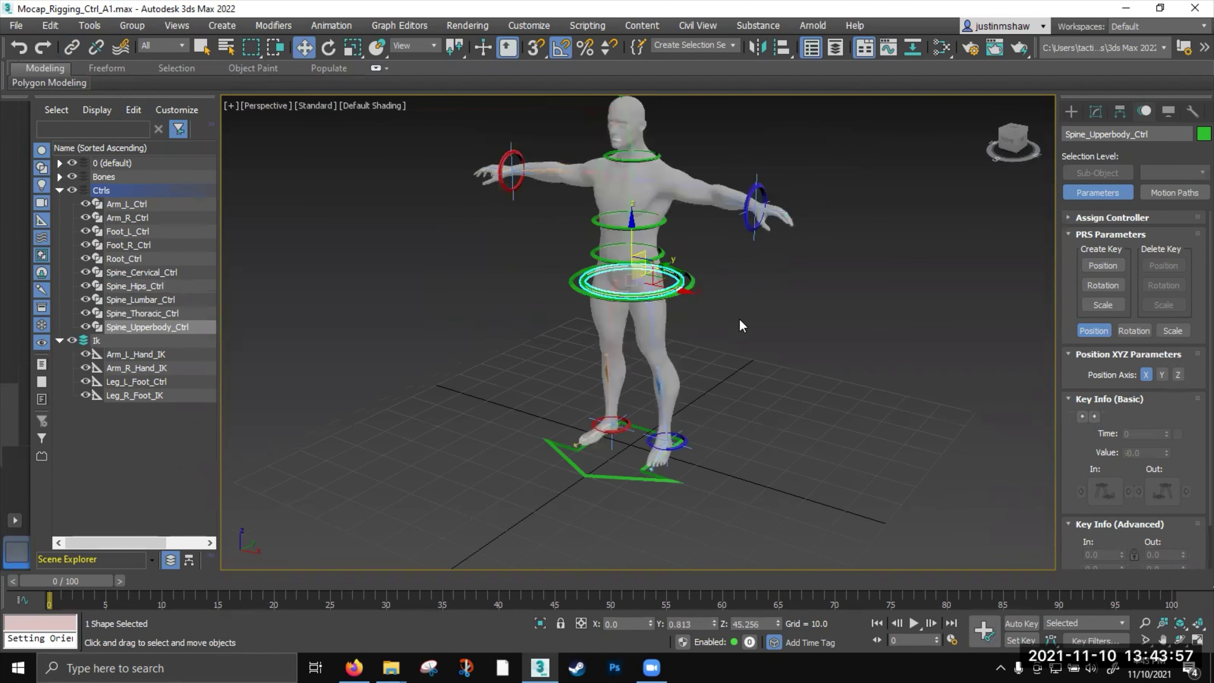
Test Spine_Hips_Ctrl by moving it down and rotating it, undoing each change
click(739, 318)
click(694, 287)
drag(644, 249, 637, 281)
key(ctrl+z)
alt+middle_drag(691, 317, 676, 317)
key(e)
drag(605, 245, 577, 292)
key(ctrl+z)
Save the scene under the new file name Mocap_Rigging_Ctrl_Done_A1.max
alt+middle_drag(665, 309, 713, 339)
scroll(713, 335, up, 3)
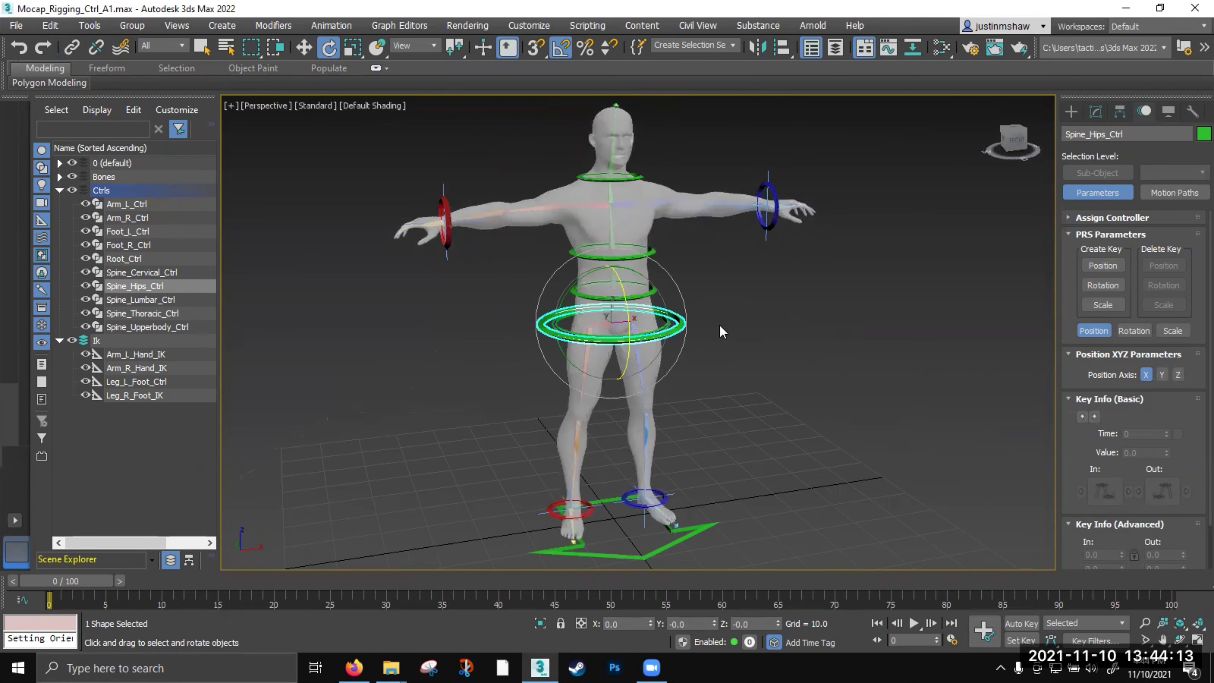
key(ctrl+shift+s)
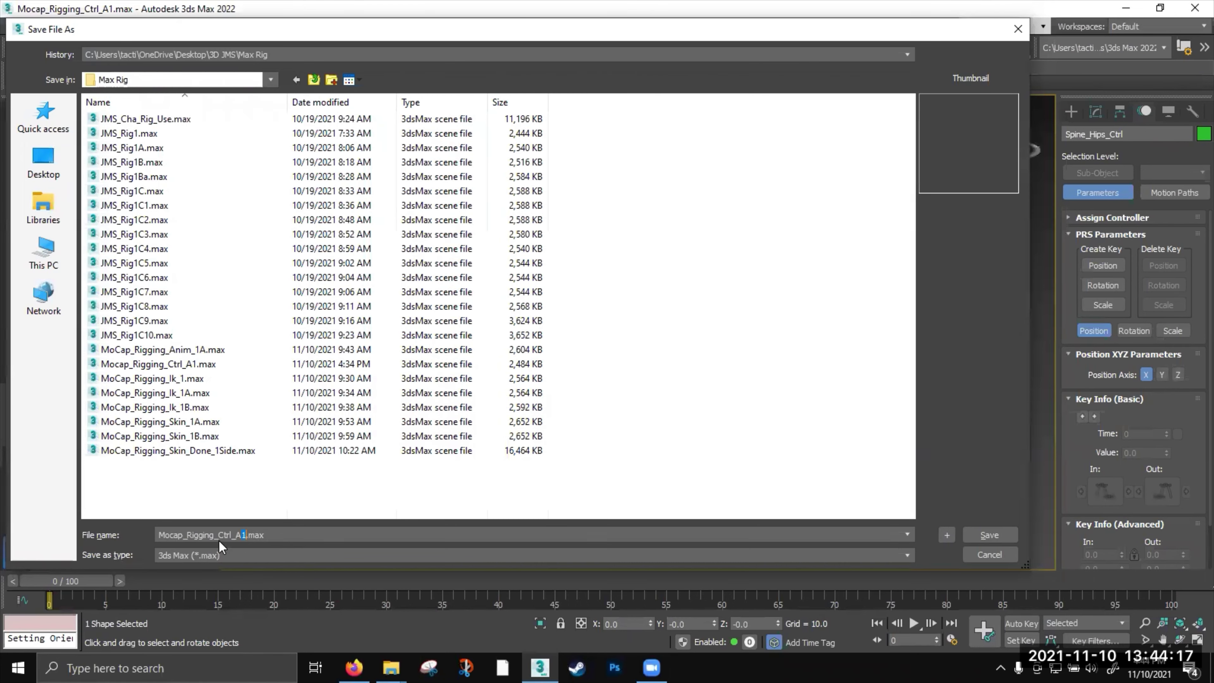
drag(219, 536, 239, 546)
text(Skinnin)
text(Ctrl)
key(Return)
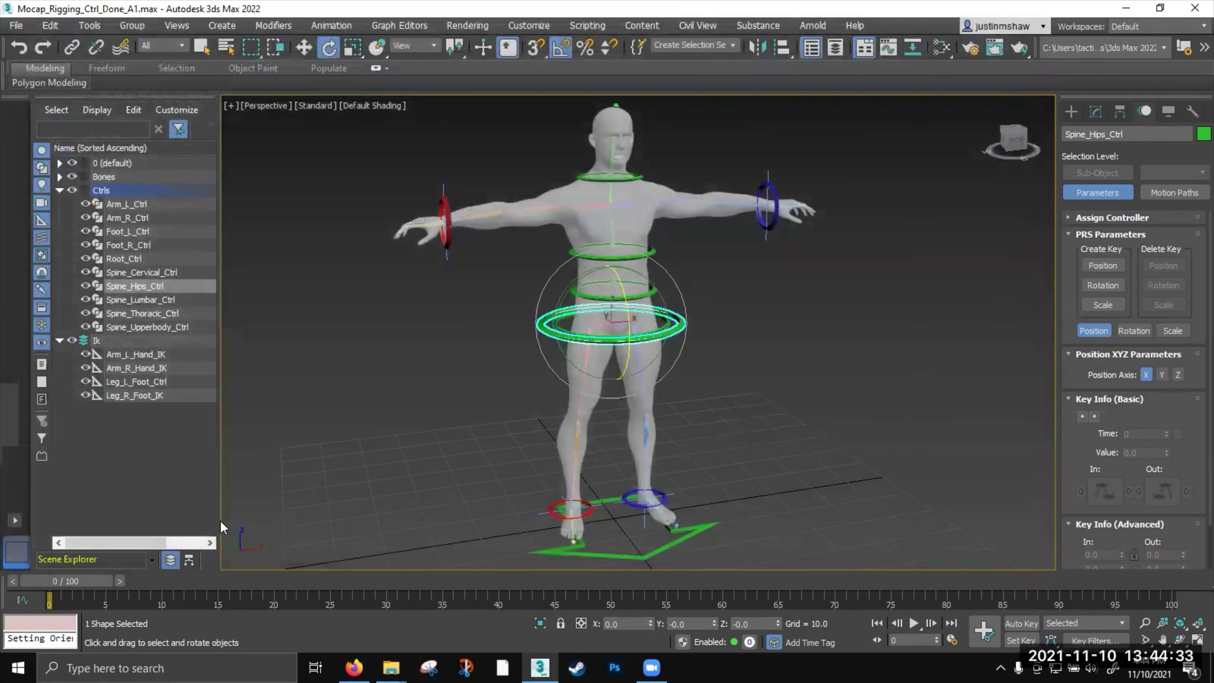
Activate the Move tool and clear the selection of Spine_Hips_Ctrl
scroll(565, 365, down, 3)
key(w)
click(492, 406)
middle_drag(492, 406, 486, 401)
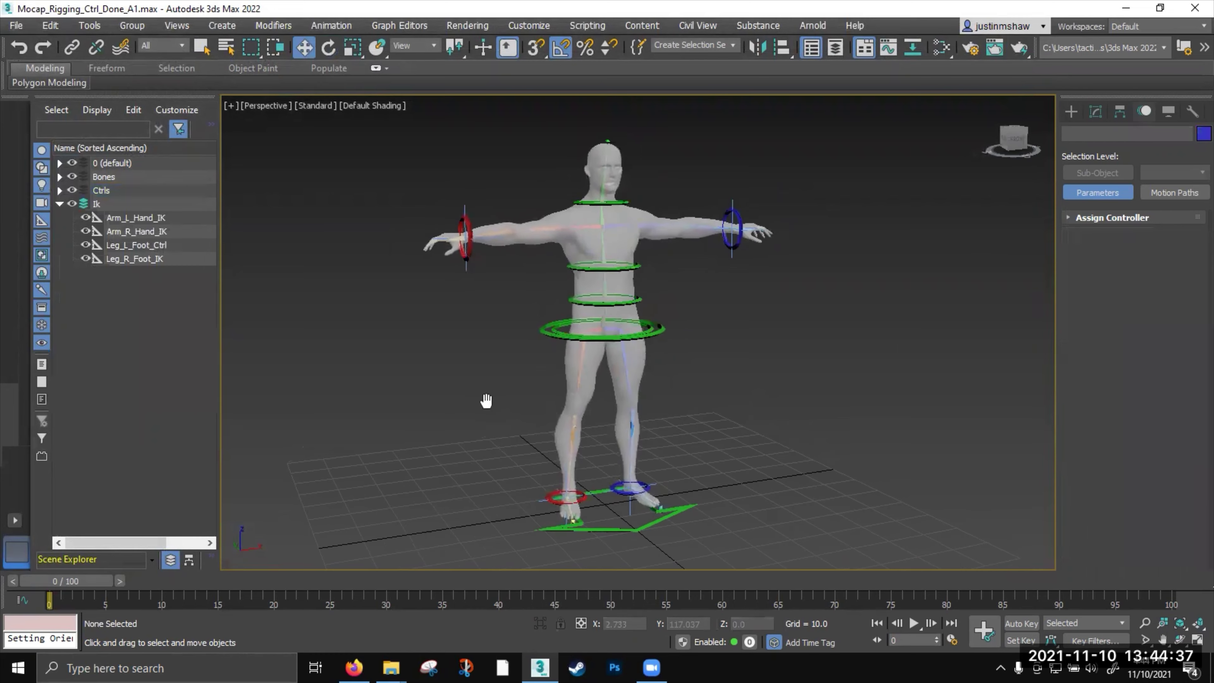